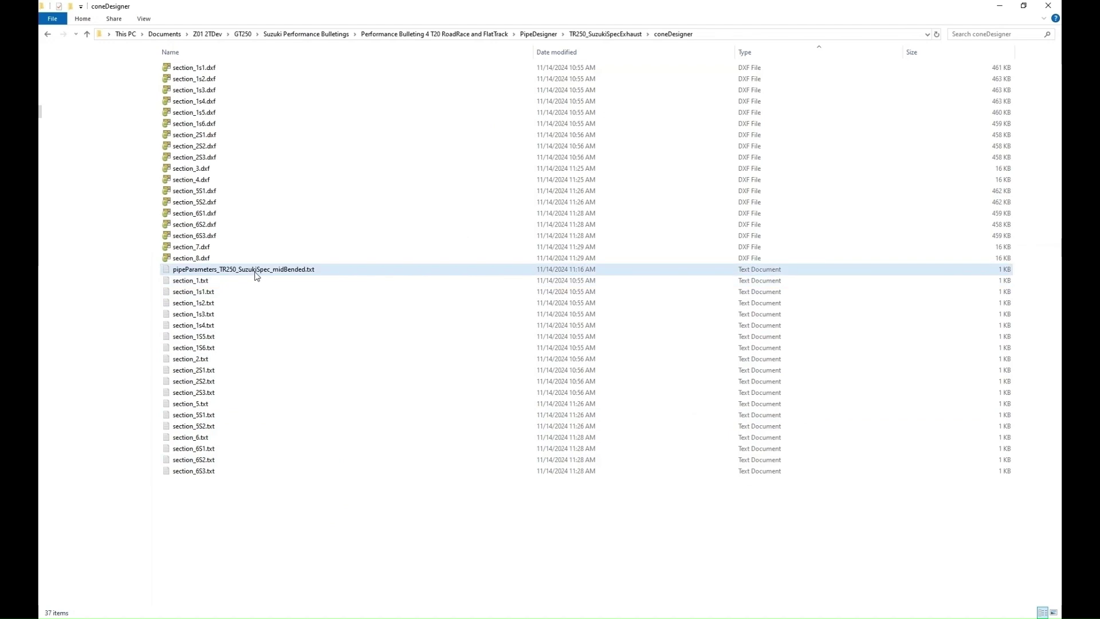
pyautogui.moveTo(199, 302); pyautogui.dragTo(362, 302)
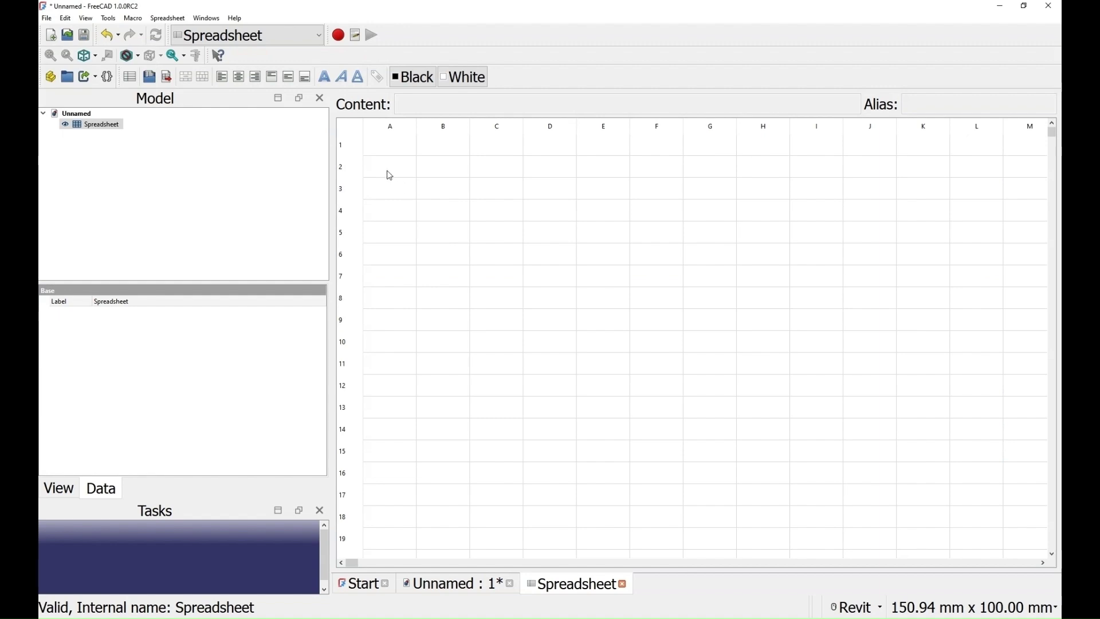
# Step: Enter the label "Sheet thickness" in cell A2 and the value 0.75 in cell B2
pyautogui.click(393, 167)
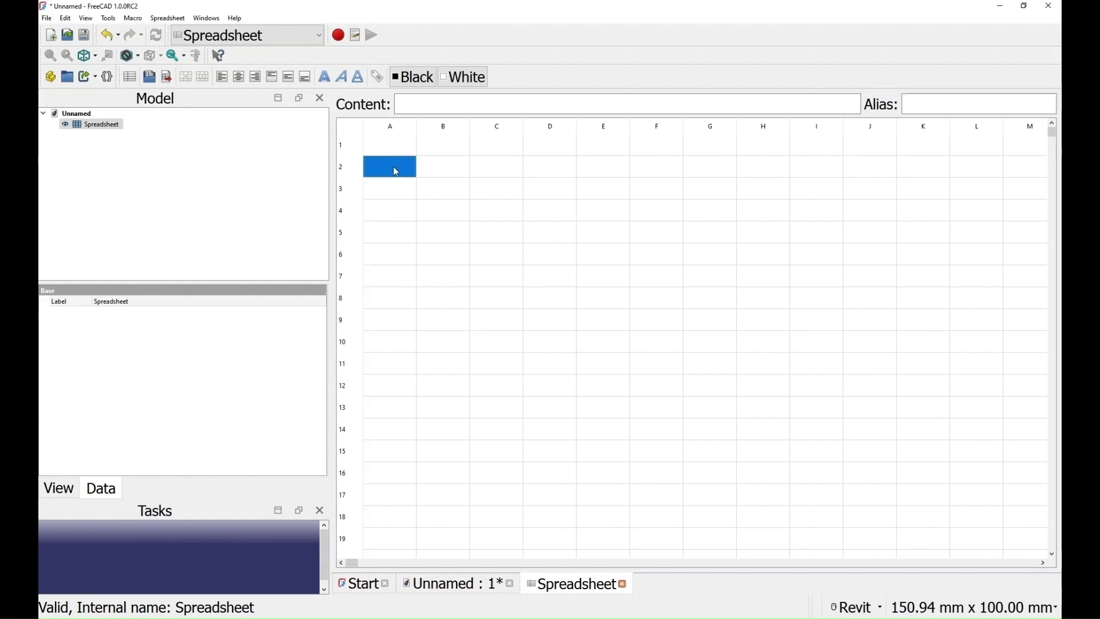
pyautogui.write('Sheet thickness')
pyautogui.press('Return')
pyautogui.press('Right')
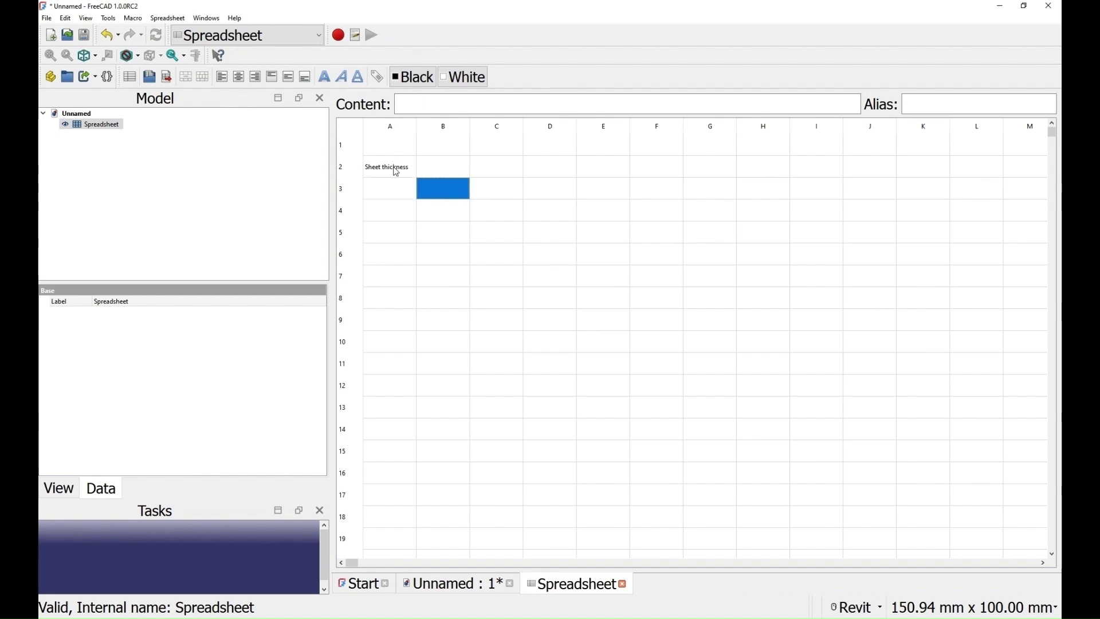
pyautogui.press('Up')
pyautogui.write('0')
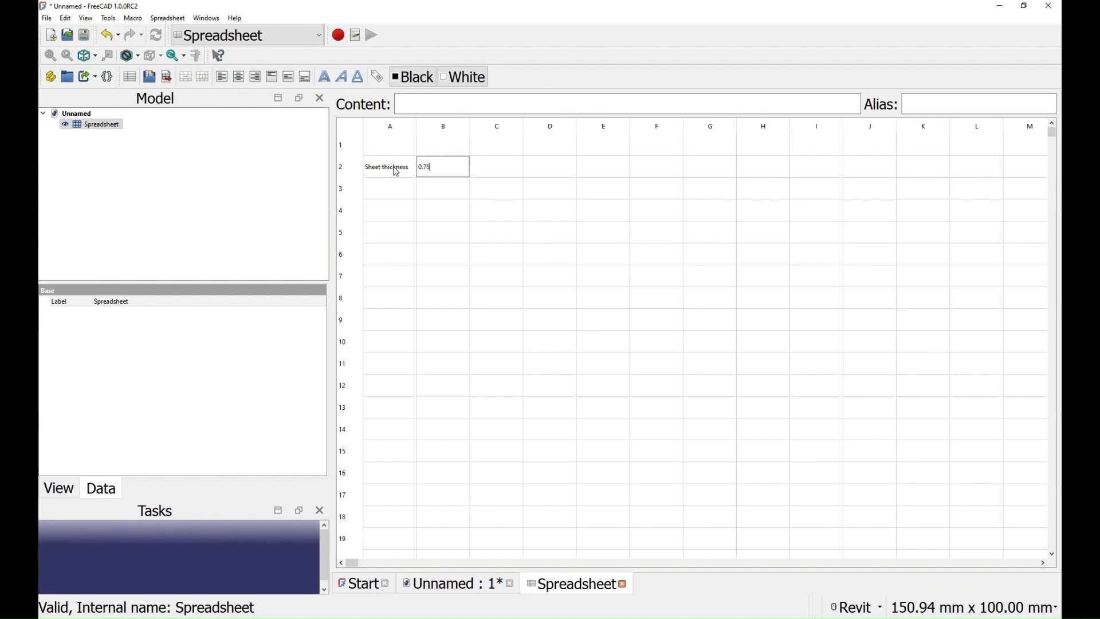
pyautogui.write('.75')
pyautogui.press('Return')
# Step: Give the sheet thickness value in cell B2 the alias "thickness"
pyautogui.press('Up')
pyautogui.click(939, 104)
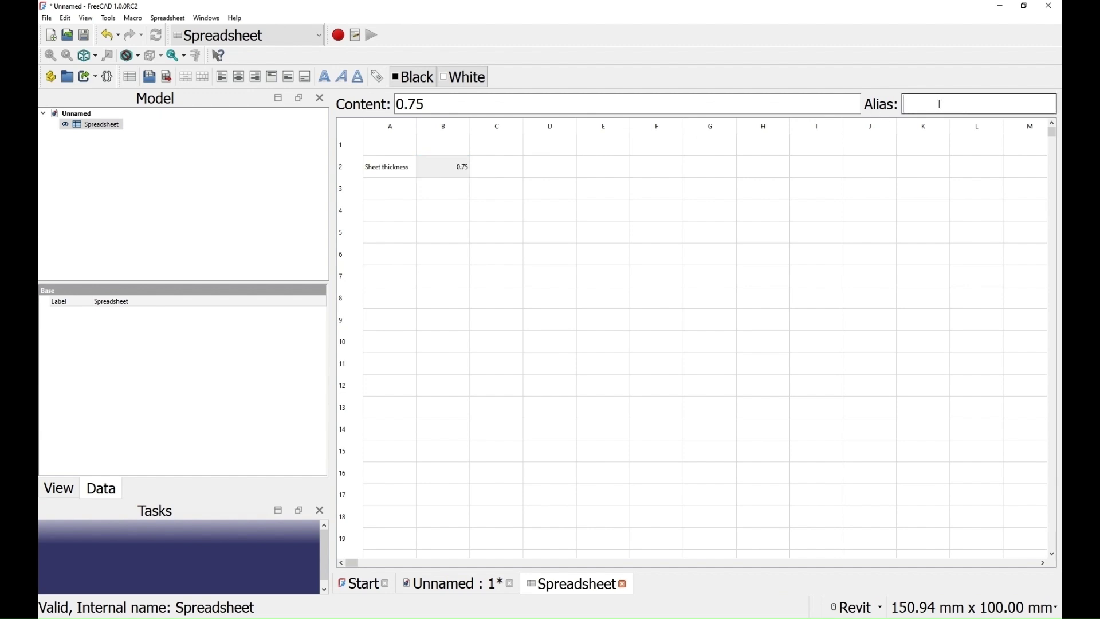
pyautogui.write('thickness')
pyautogui.press('Return')
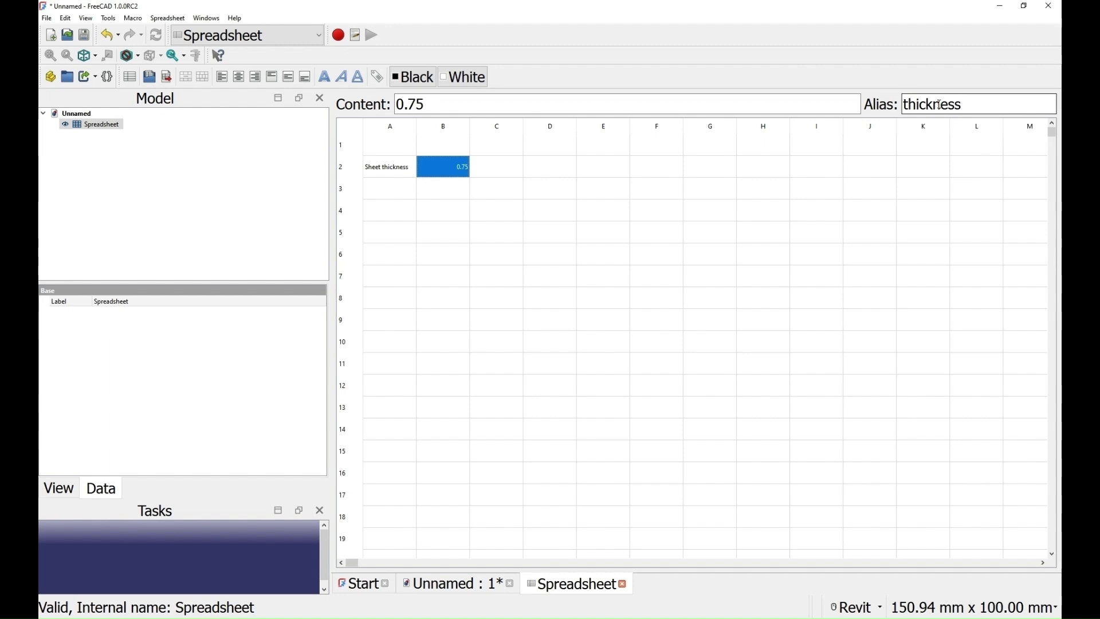
pyautogui.press('Return')
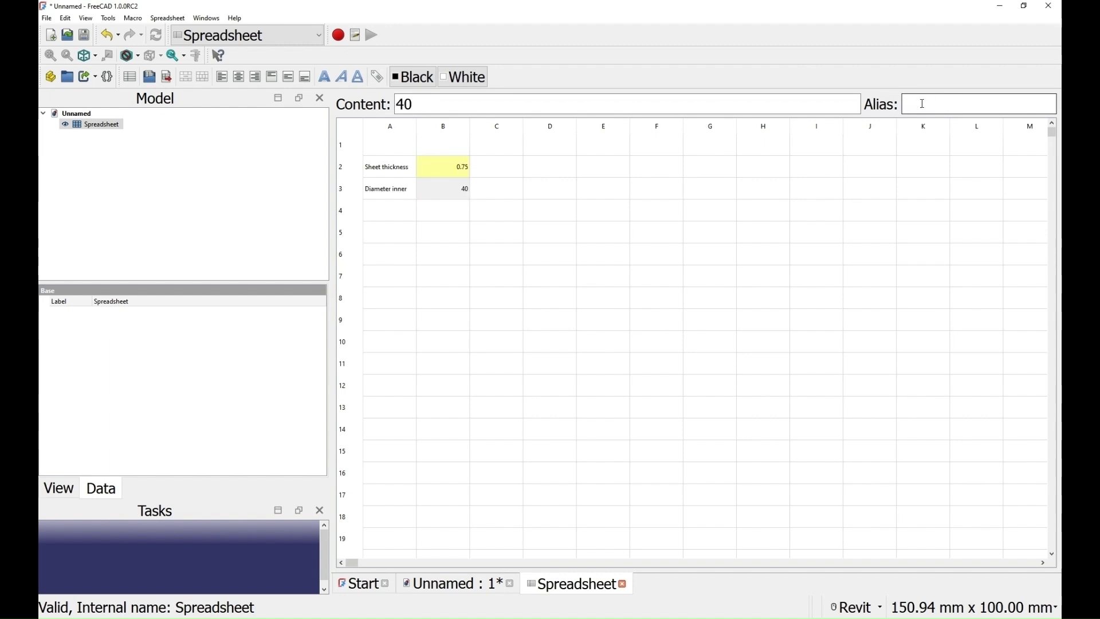
# Step: Give the inner diameter value in cell B3 the alias "diameter"
pyautogui.write('d')
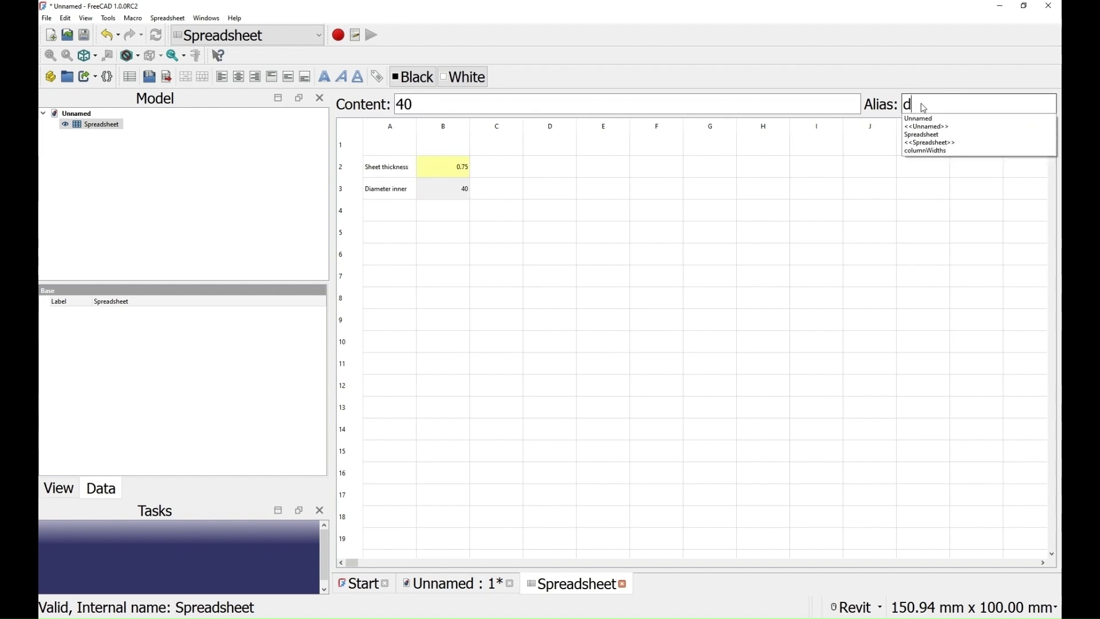
pyautogui.write('iameter')
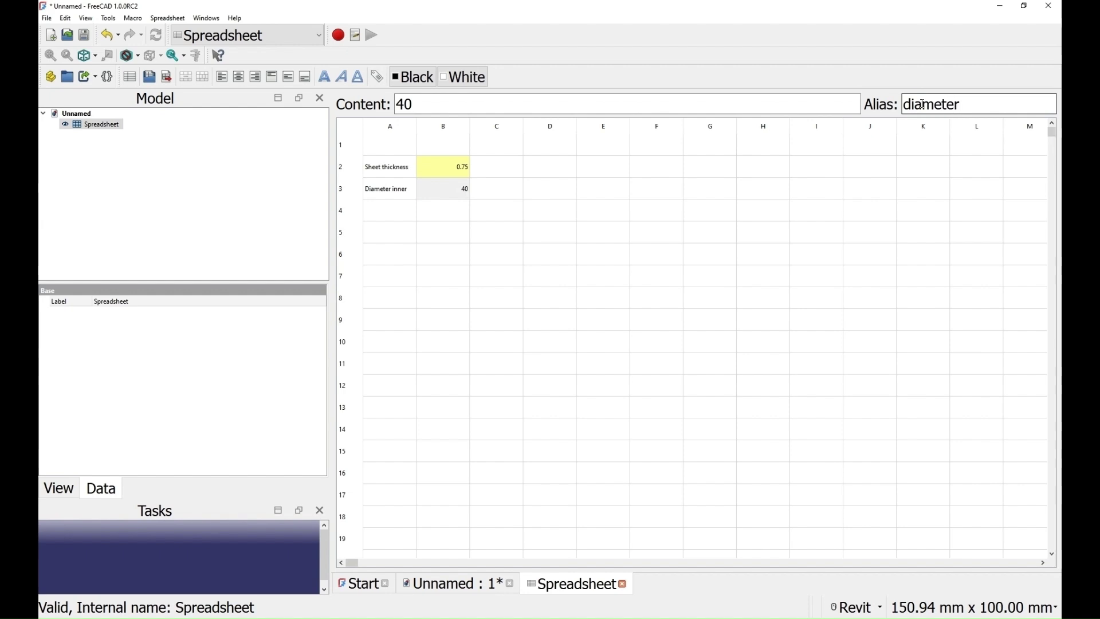
pyautogui.press('Return')
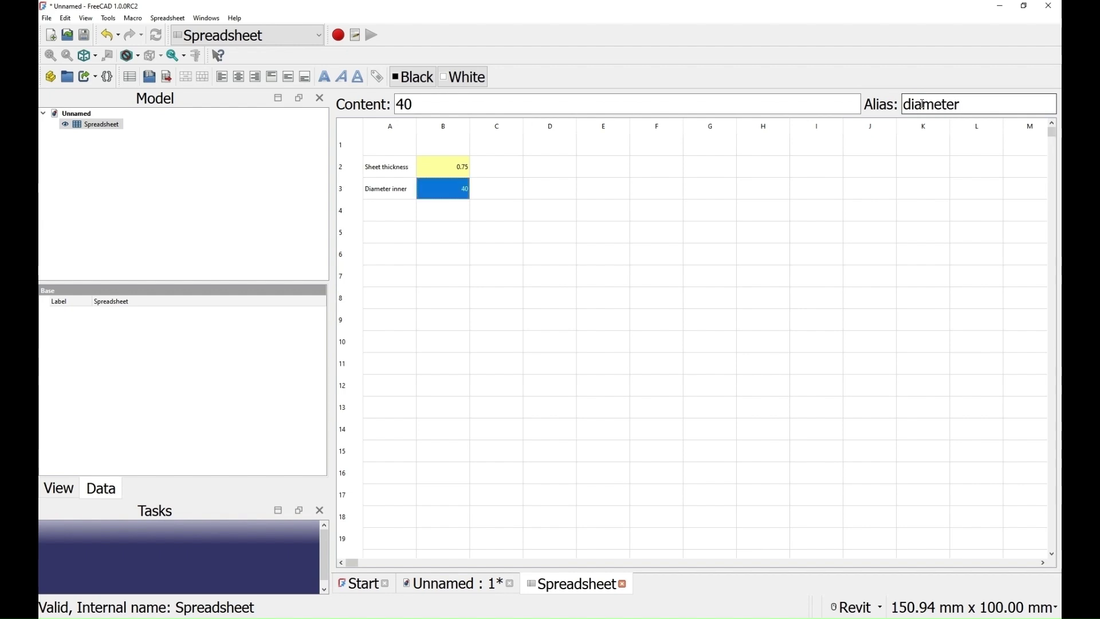
# Step: Enter the label "Height" in cell A4 and the value 30 in cell B4
pyautogui.click(405, 210)
pyautogui.write('Height')
pyautogui.press('Tab')
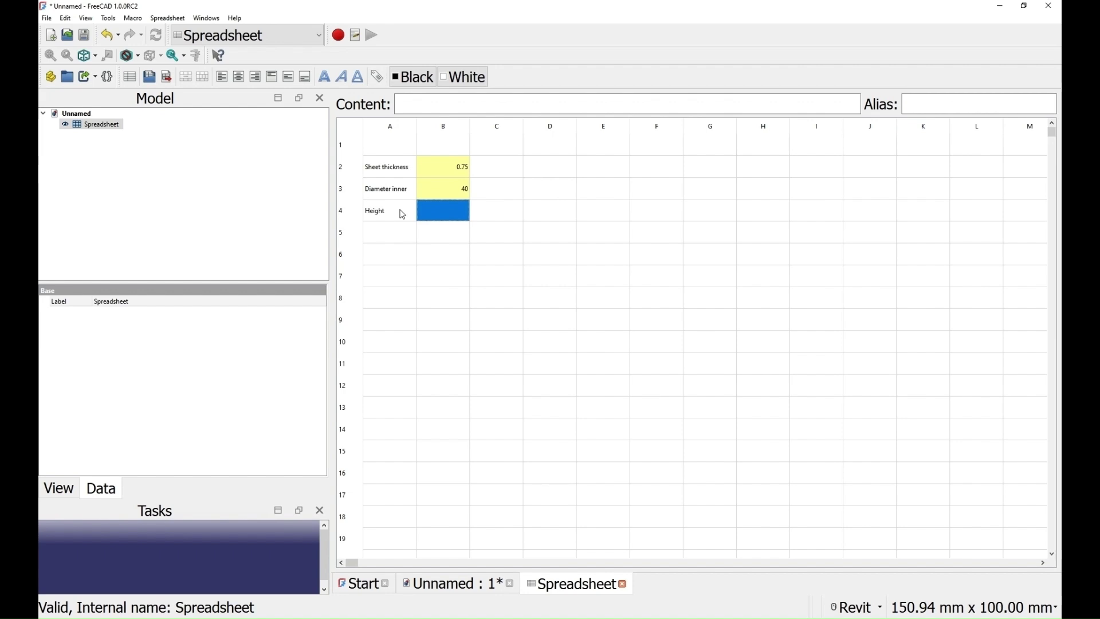
pyautogui.write('30')
pyautogui.press('Return')
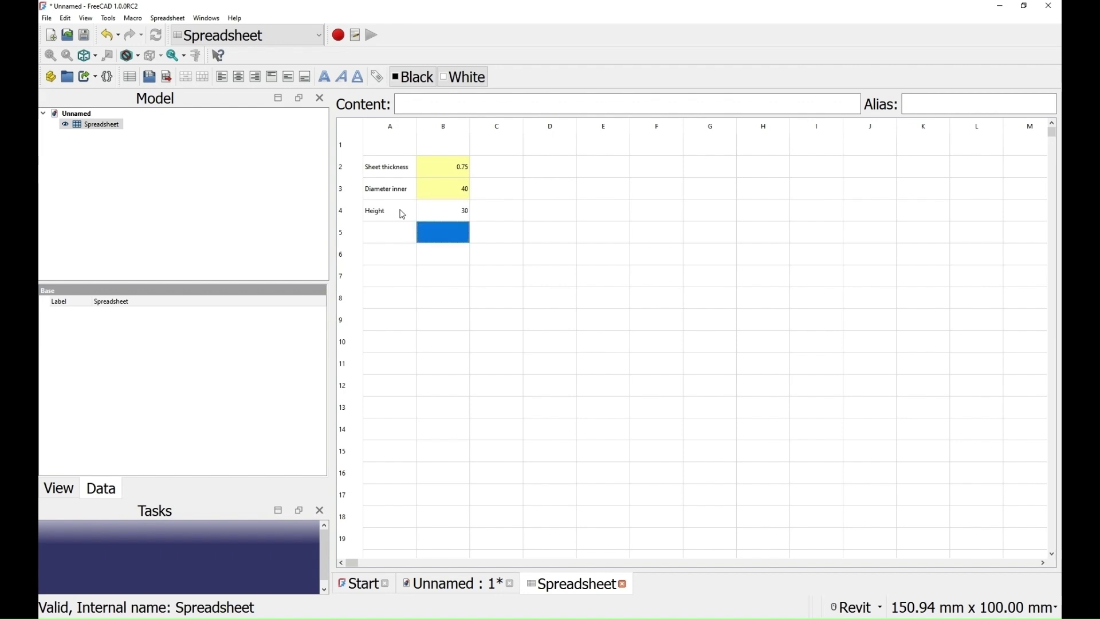
# Step: Give the height value in cell B4 the alias "height"
pyautogui.press('Up')
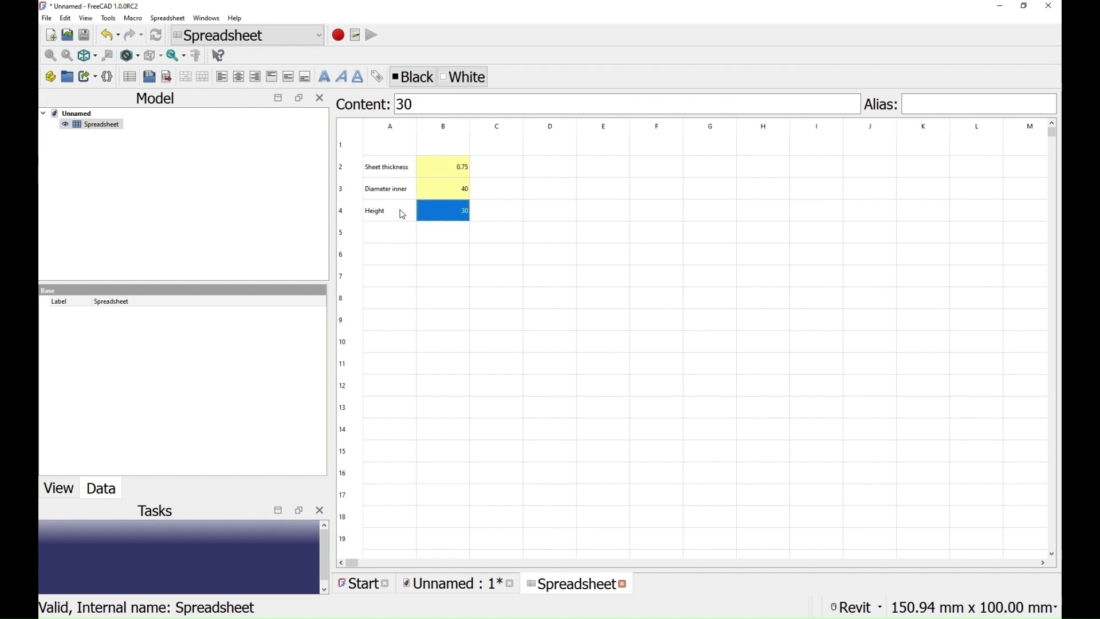
pyautogui.click(929, 102)
pyautogui.write('hei')
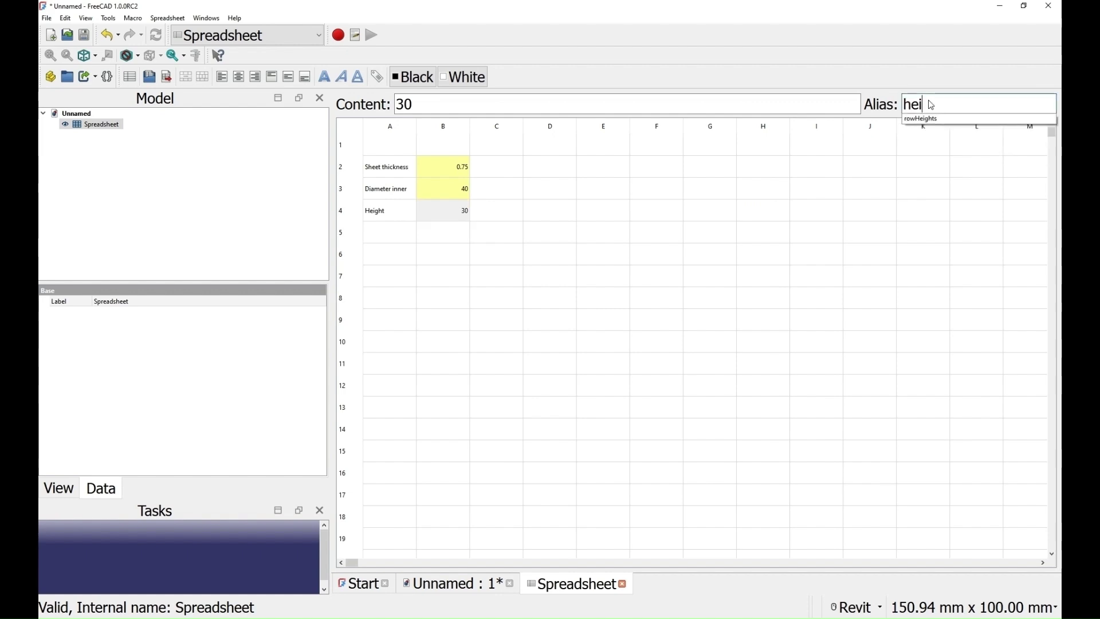
pyautogui.write('ght')
pyautogui.press('Return')
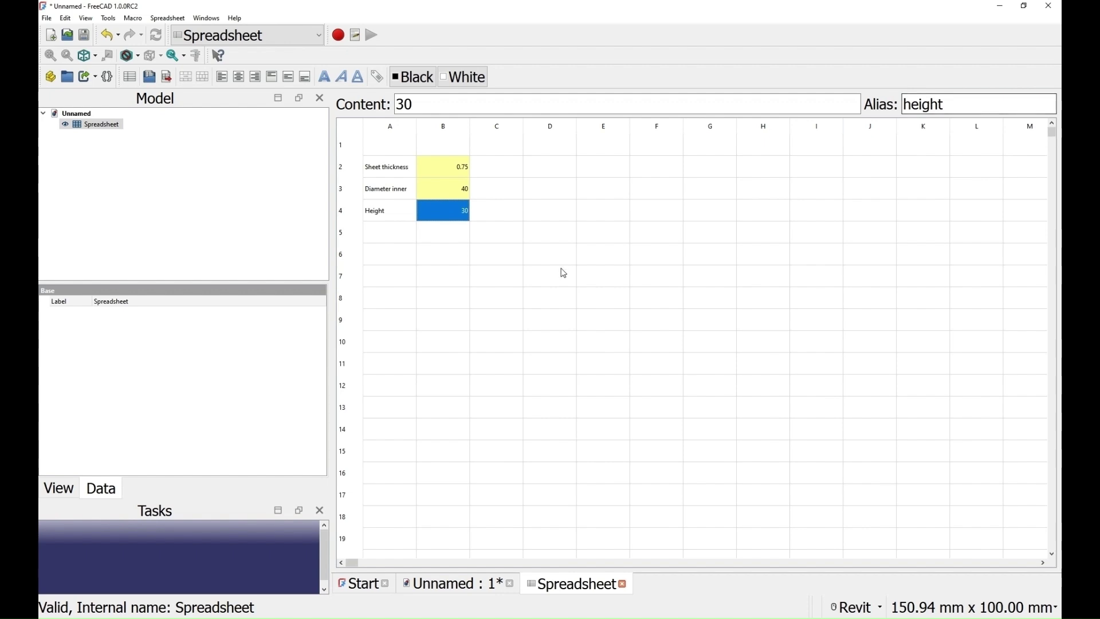
pyautogui.click(493, 284)
# Step: Switch to the Part Design workbench and start a new sketch on the YZ-plane
pyautogui.click(252, 35)
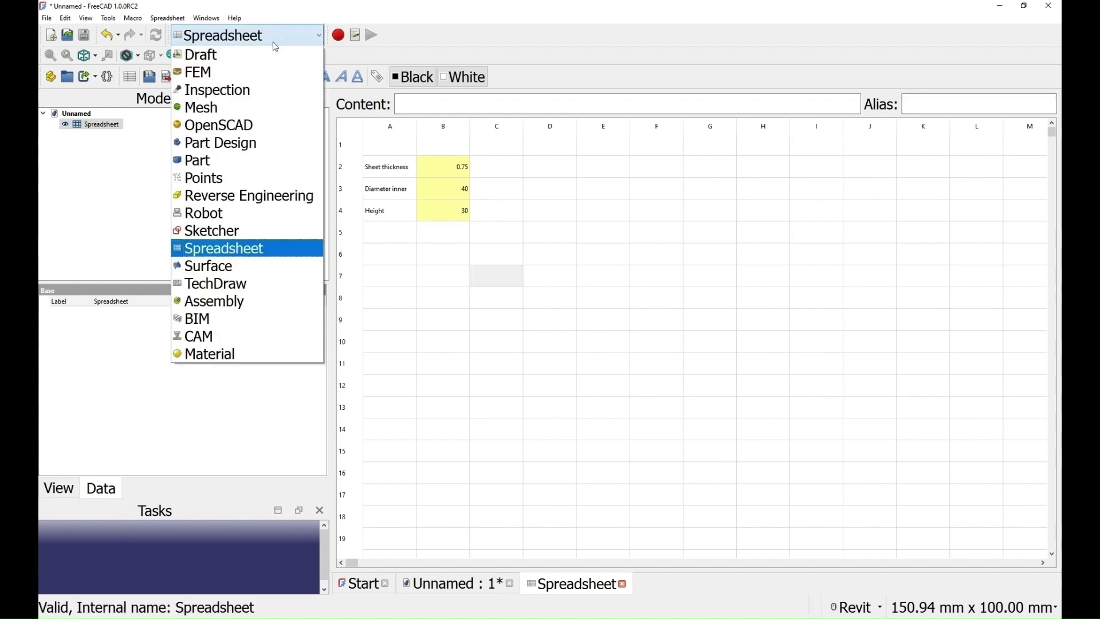
pyautogui.click(252, 144)
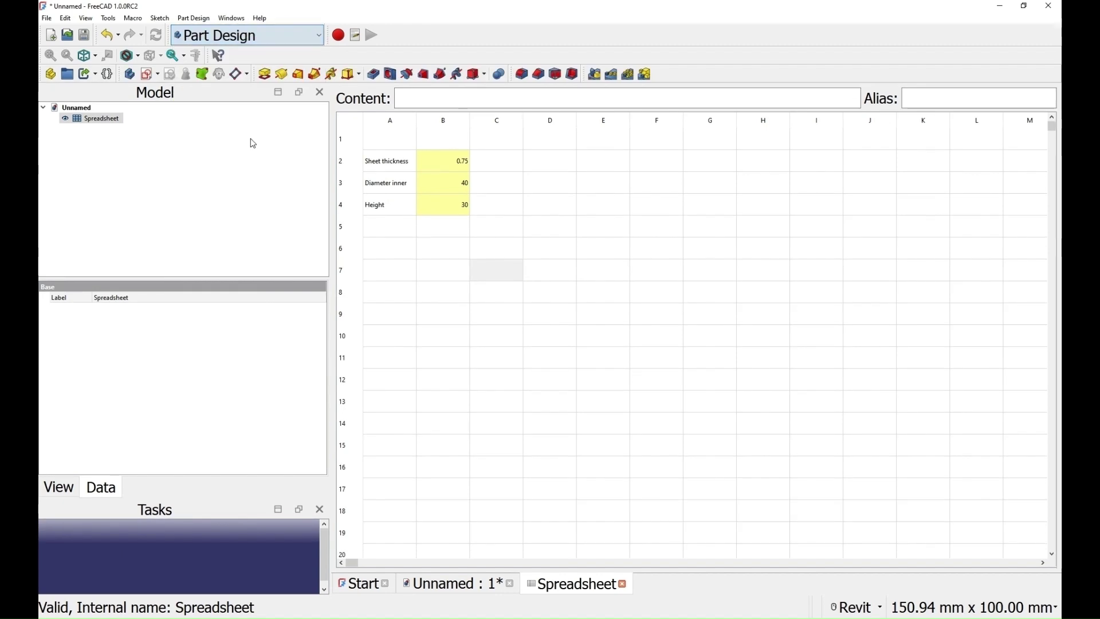
pyautogui.click(147, 75)
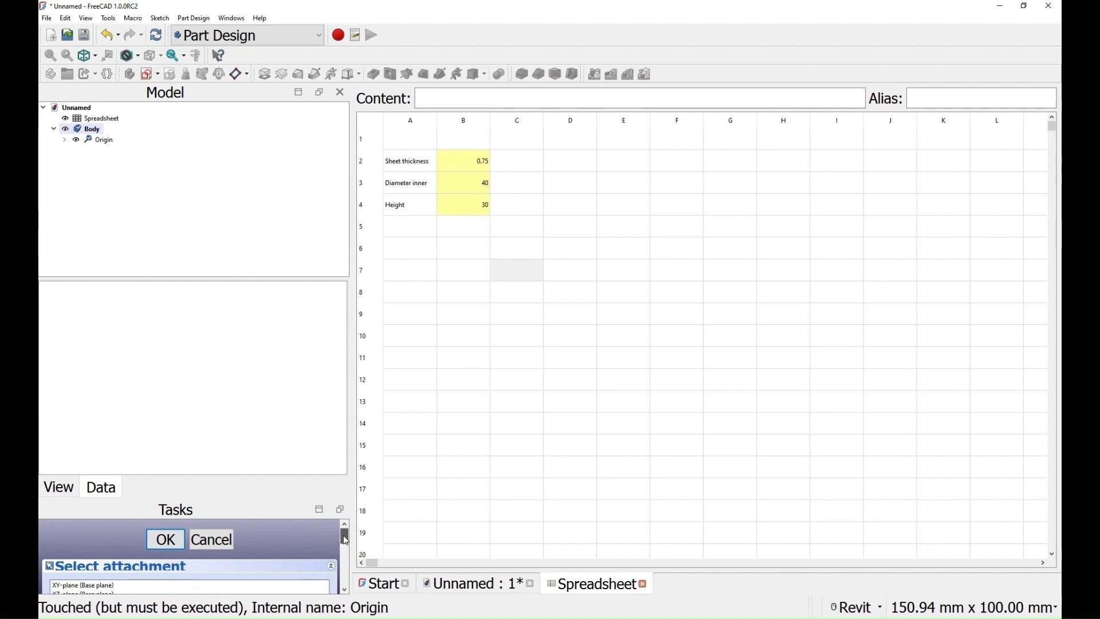
pyautogui.moveTo(345, 540); pyautogui.dragTo(346, 547)
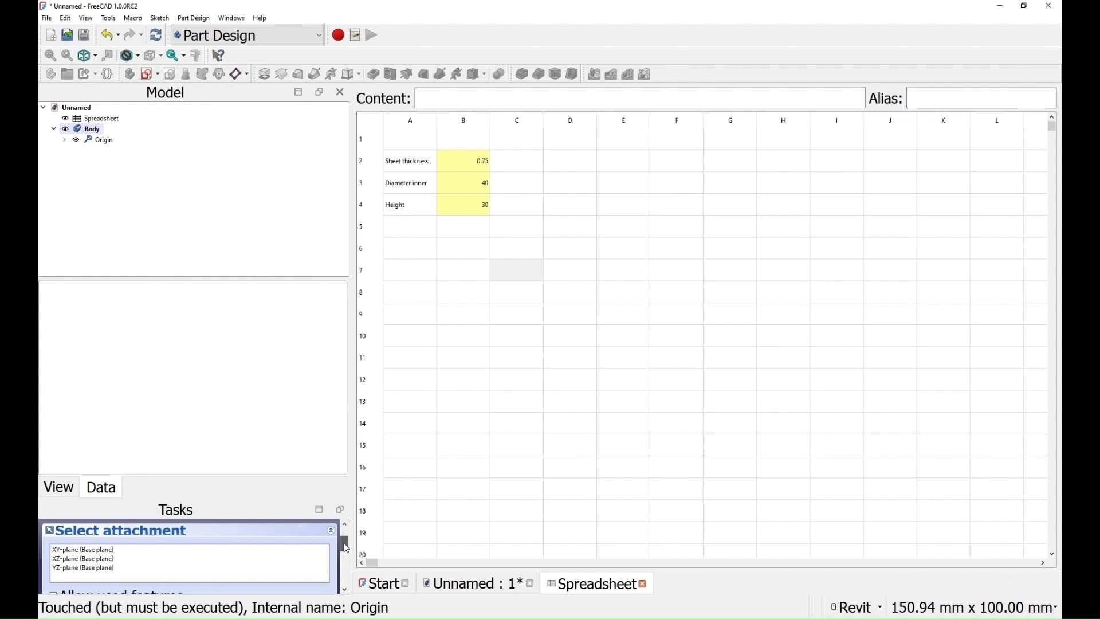
pyautogui.moveTo(346, 547); pyautogui.dragTo(347, 571)
pyautogui.scroll(-2, 346, 571)
pyautogui.scroll(4, 349, 572)
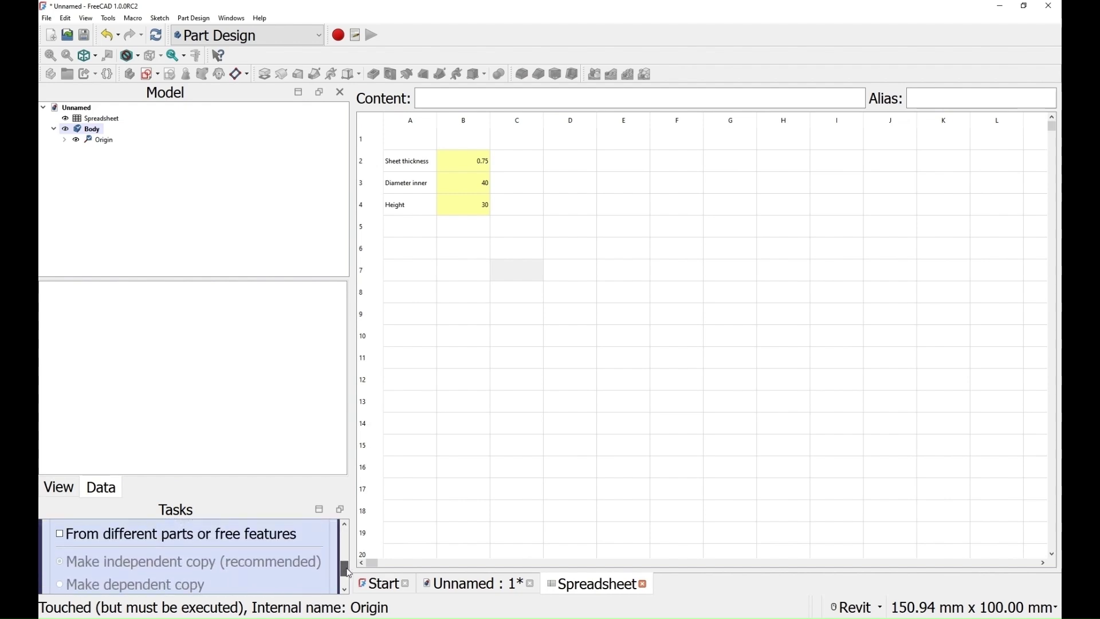
pyautogui.click(447, 584)
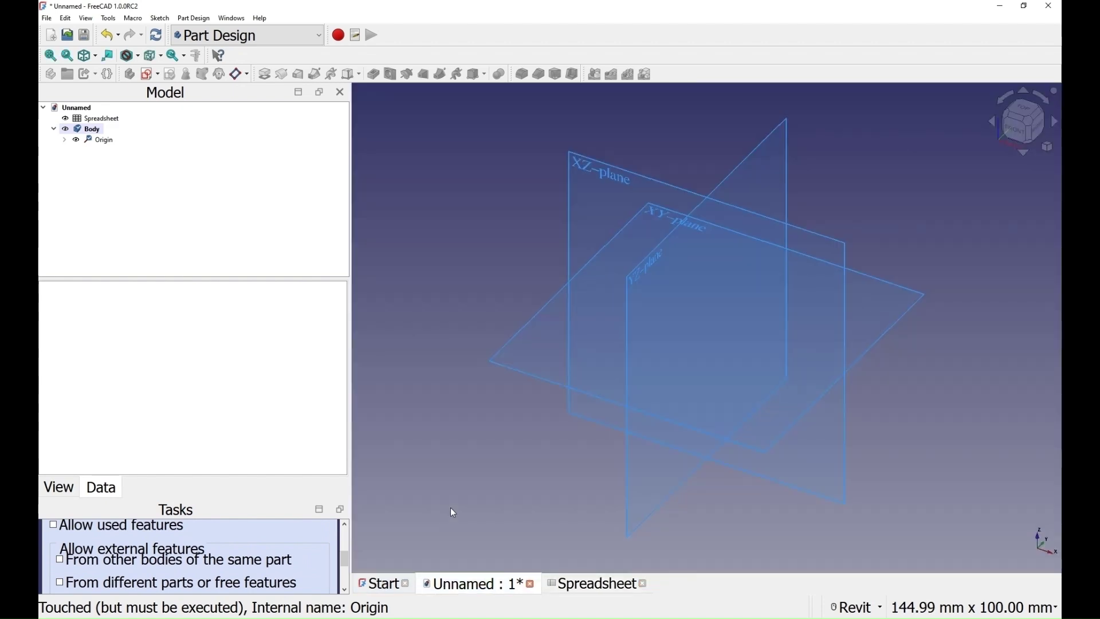
pyautogui.click(628, 467)
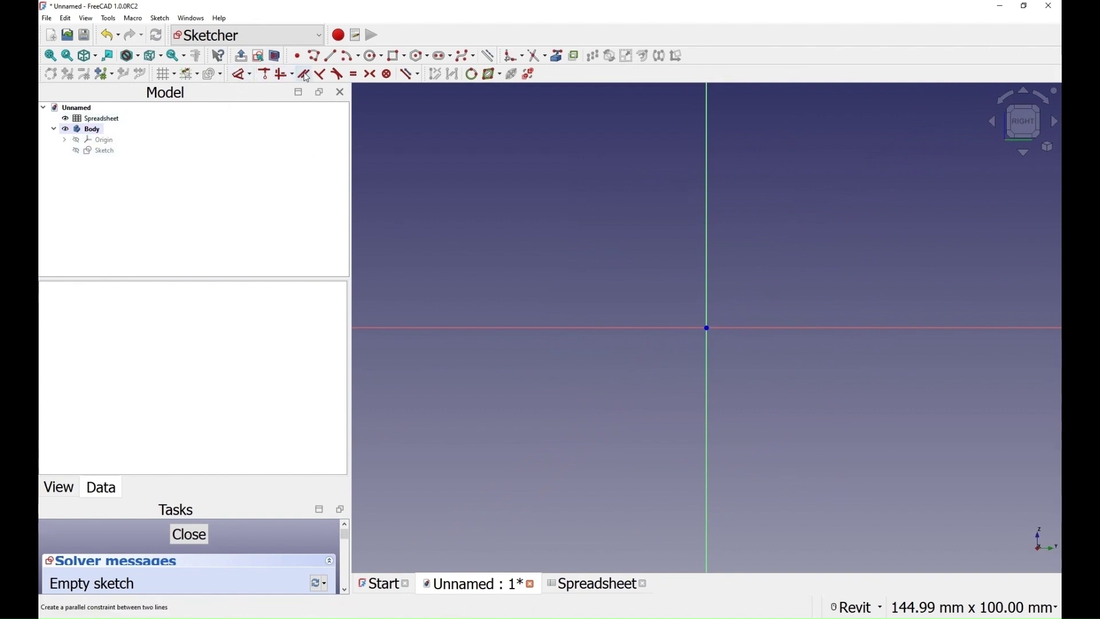
# Step: Sketch two concentric circles centred on the origin, about 69 mm and about 55 mm in diameter
pyautogui.click(373, 55)
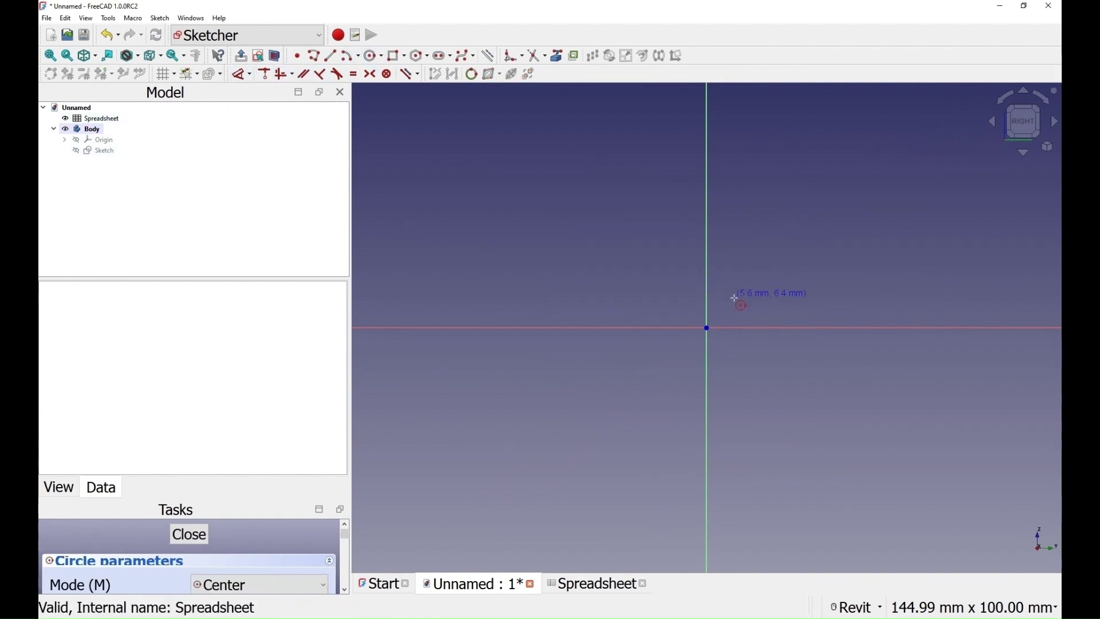
pyautogui.click(707, 328)
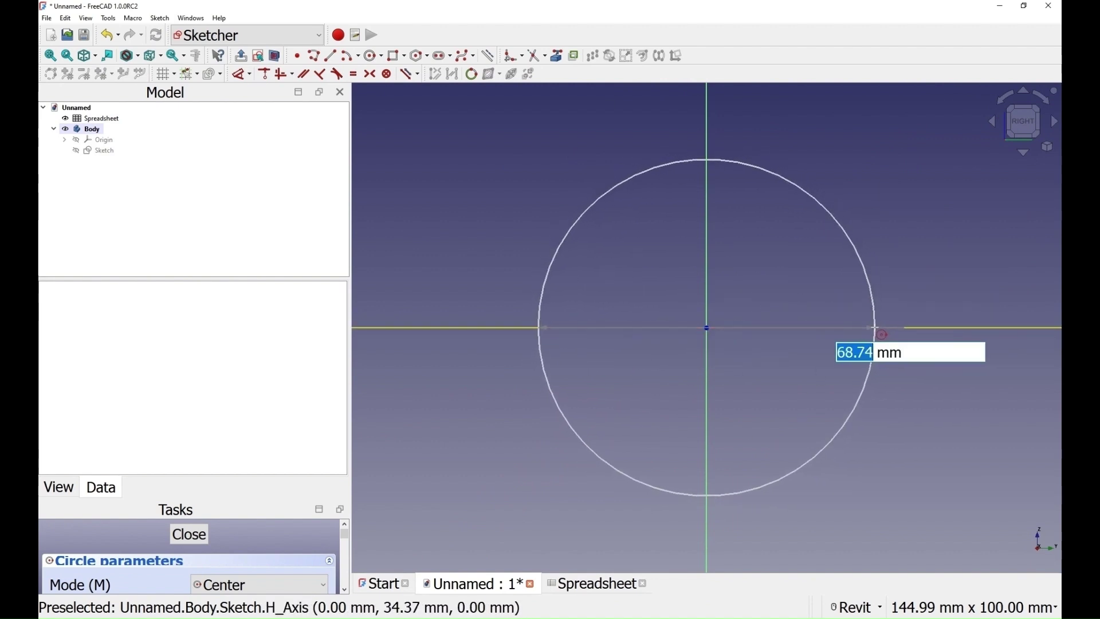
pyautogui.click(875, 328)
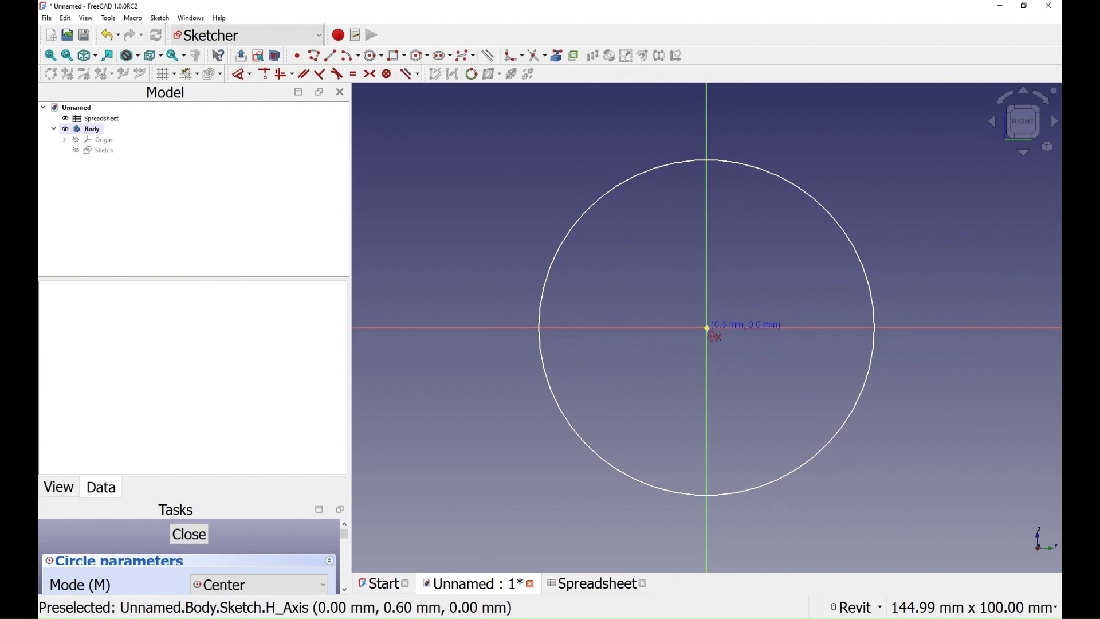
pyautogui.click(706, 329)
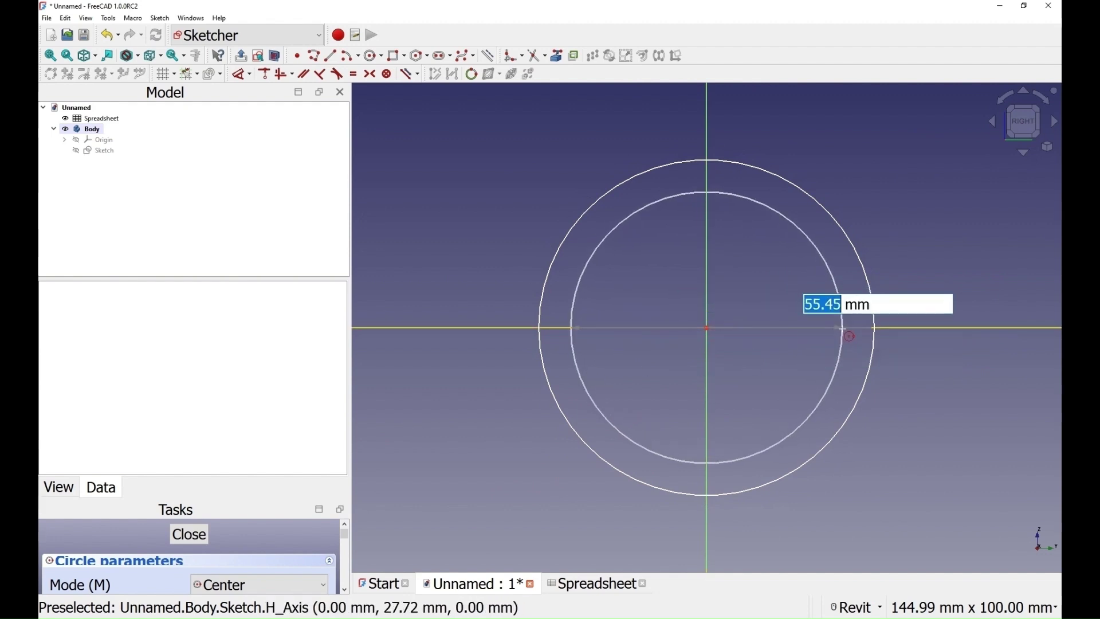
pyautogui.click(842, 328)
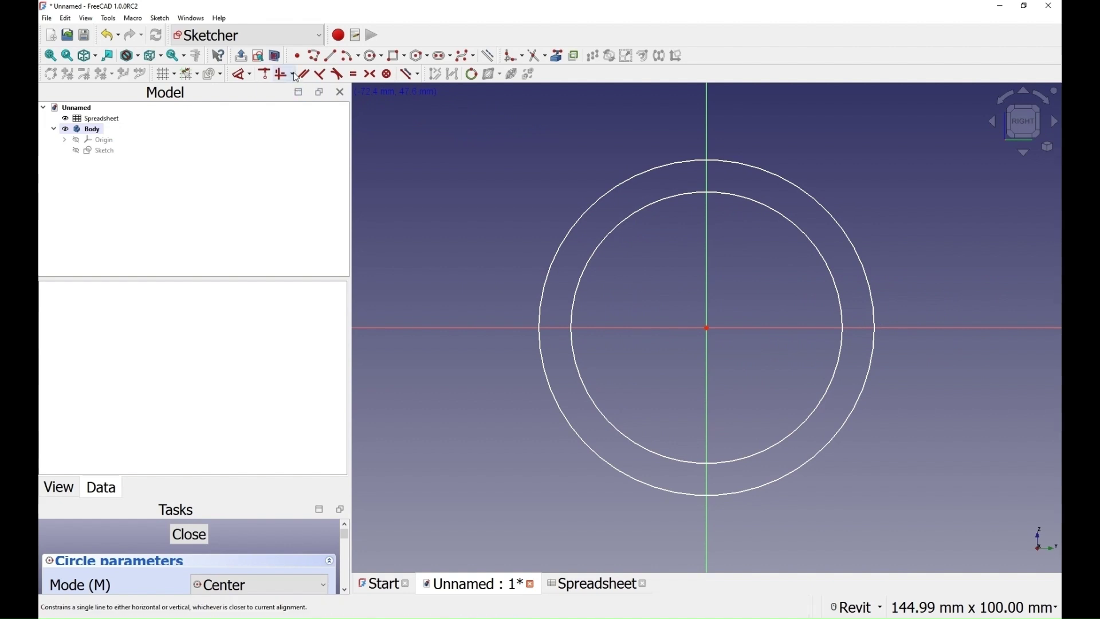
# Step: Constrain the inner circle's diameter with the expression <<Spreadsheet>>.diameter
pyautogui.click(250, 74)
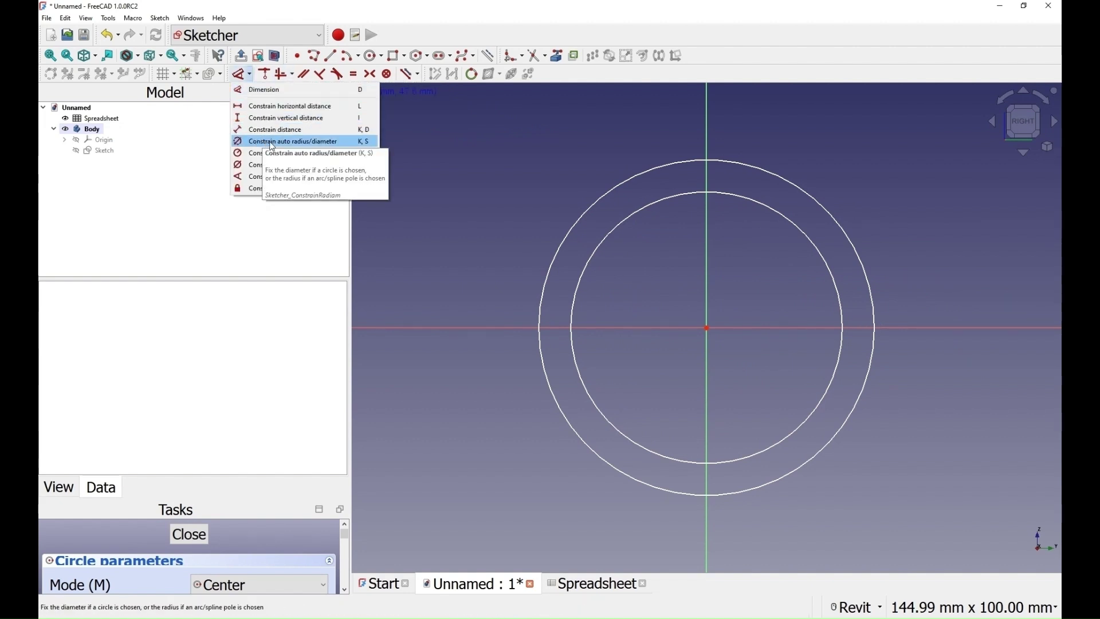
pyautogui.click(259, 153)
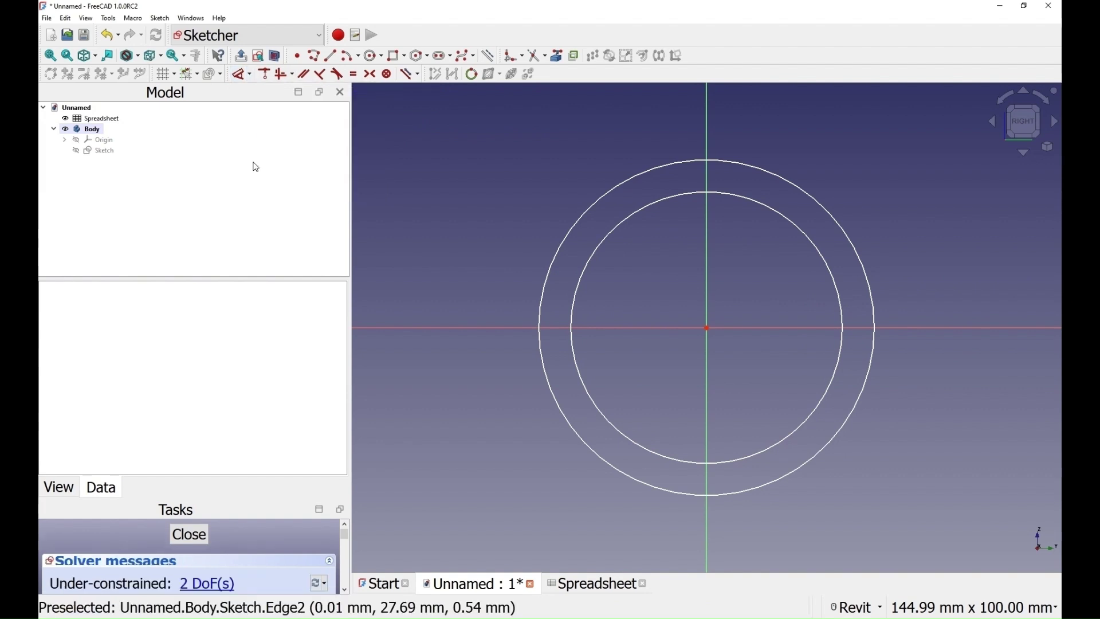
pyautogui.click(619, 238)
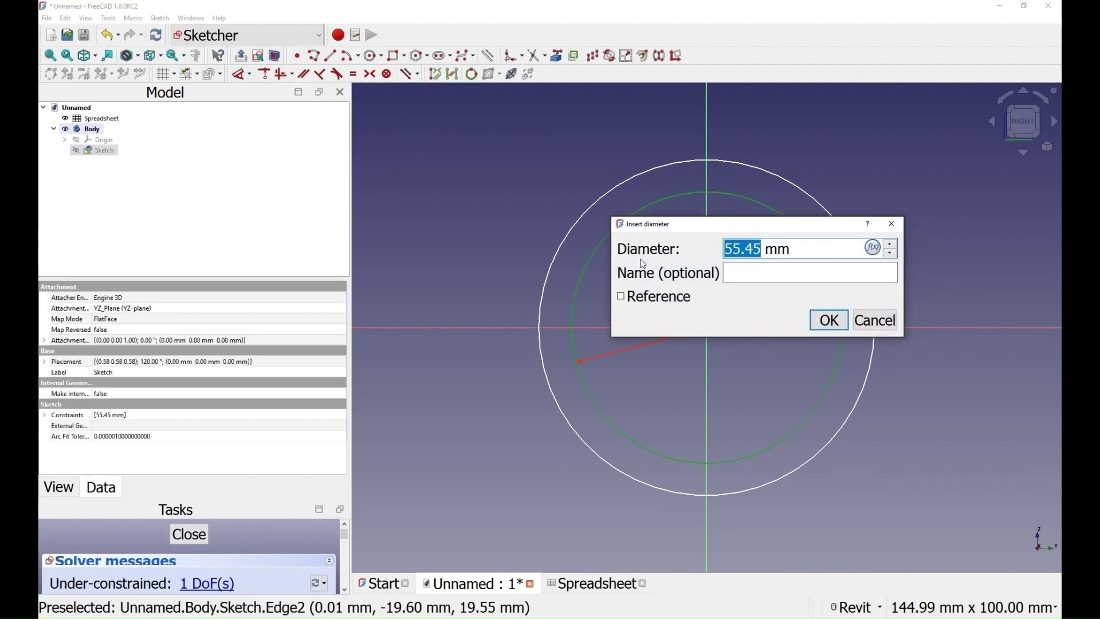
pyautogui.click(873, 248)
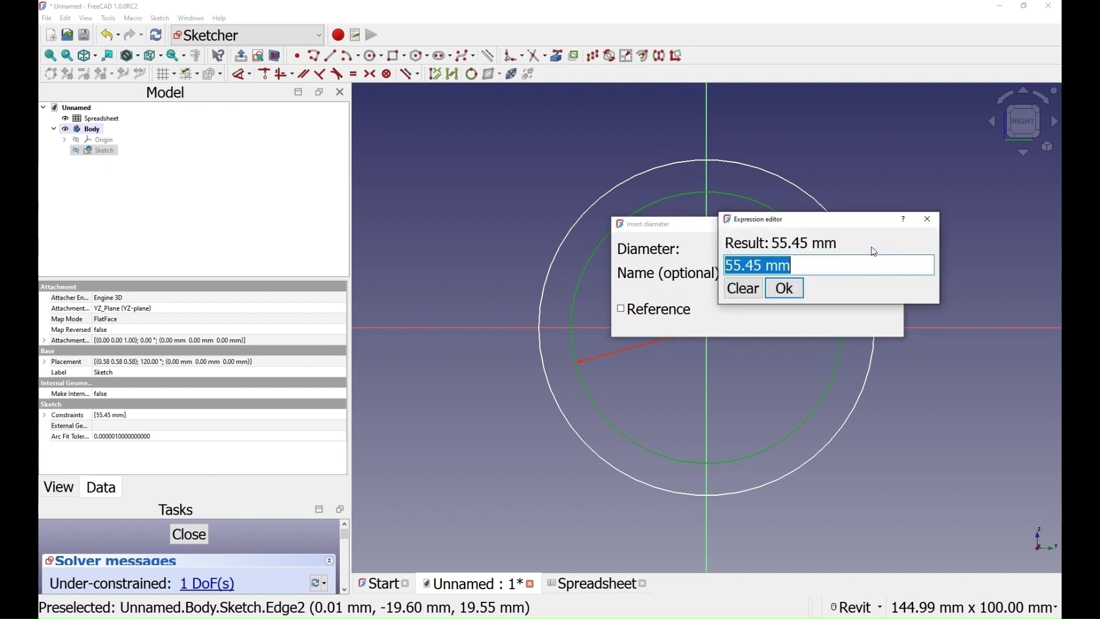
pyautogui.write('s')
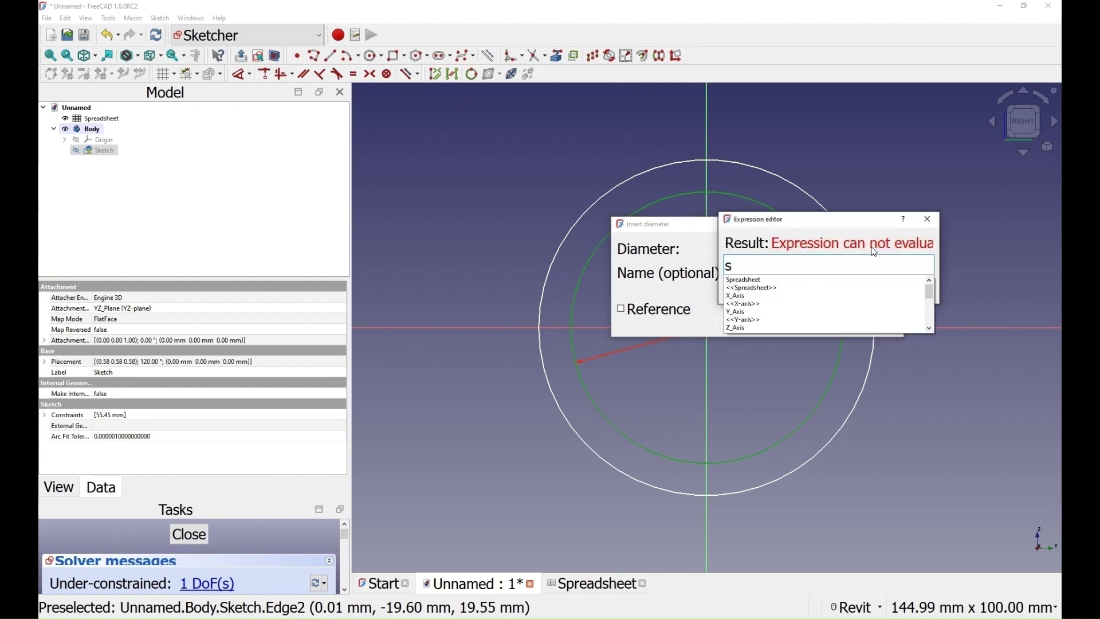
pyautogui.click(767, 287)
pyautogui.write('dsheet>>.d')
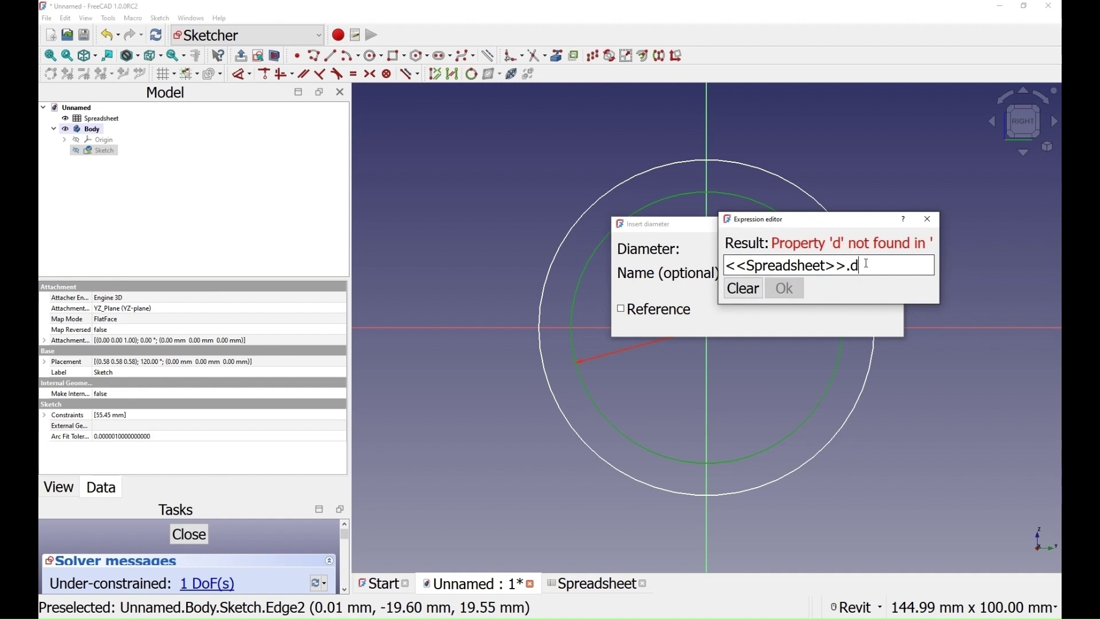
pyautogui.click(743, 288)
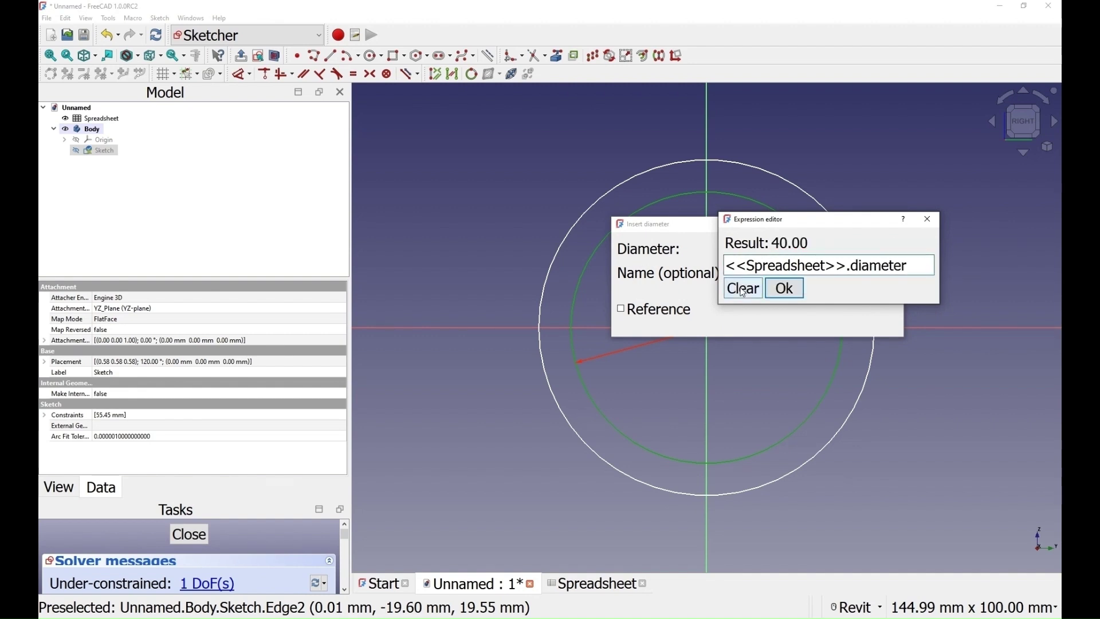
pyautogui.click(788, 291)
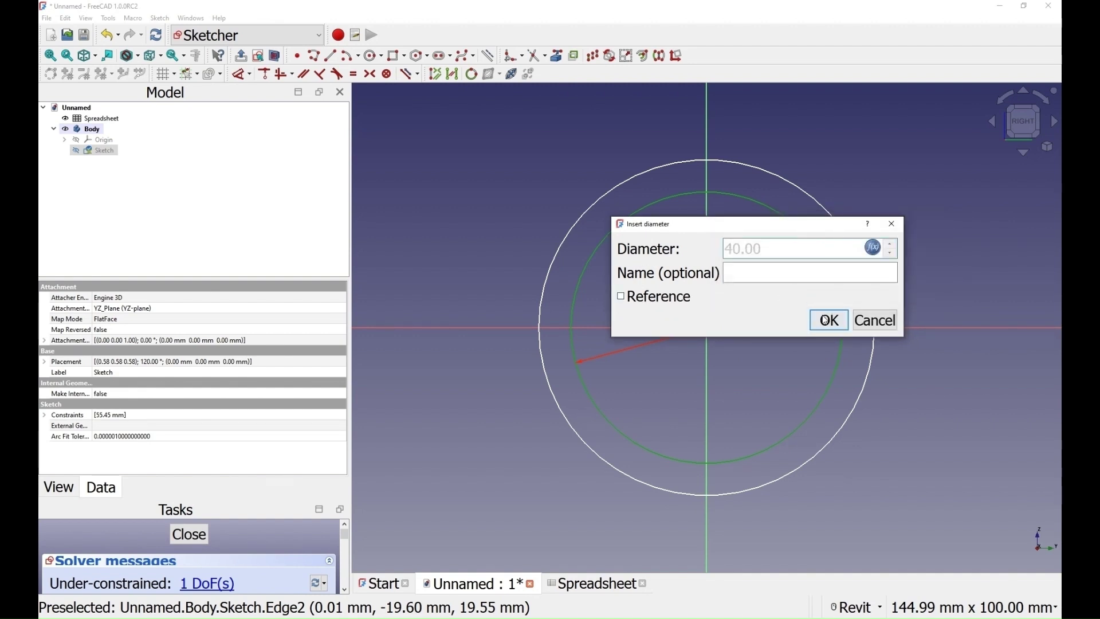
pyautogui.click(828, 320)
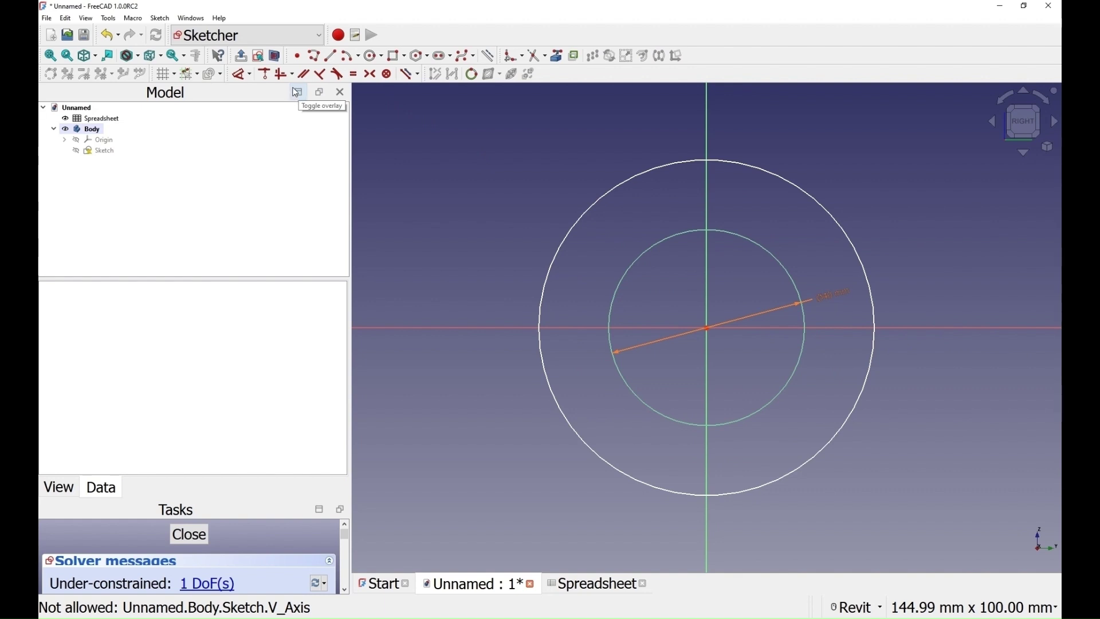
# Step: Add a diameter constraint to the outer circle and begin its expression with <<Spreadsheet>>.diameter
pyautogui.click(251, 77)
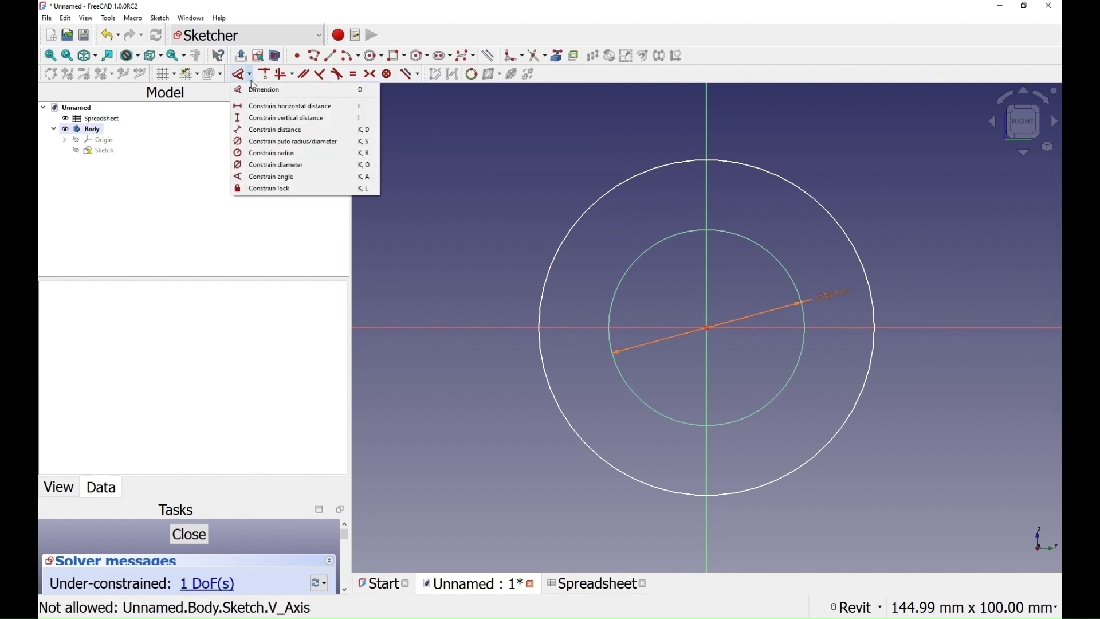
pyautogui.click(275, 130)
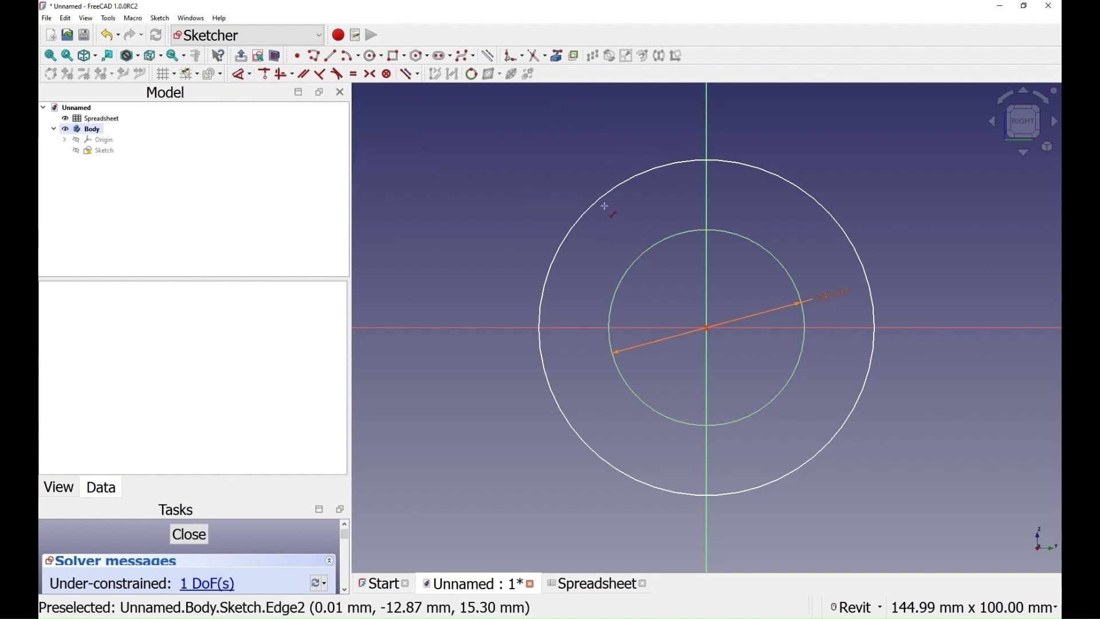
pyautogui.click(601, 201)
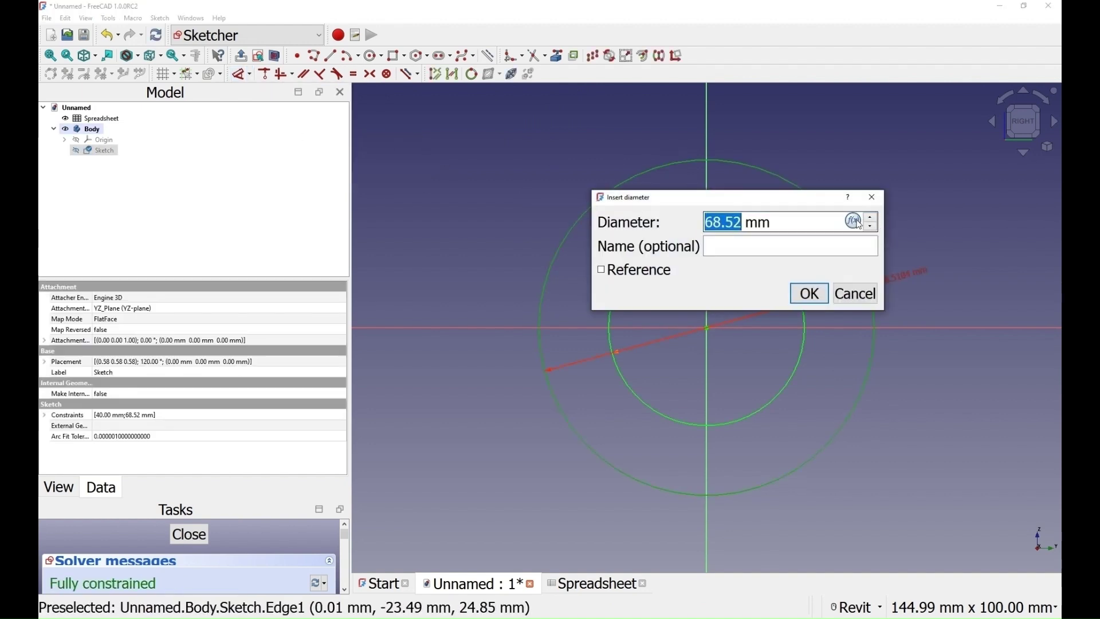
pyautogui.click(854, 221)
pyautogui.write('s')
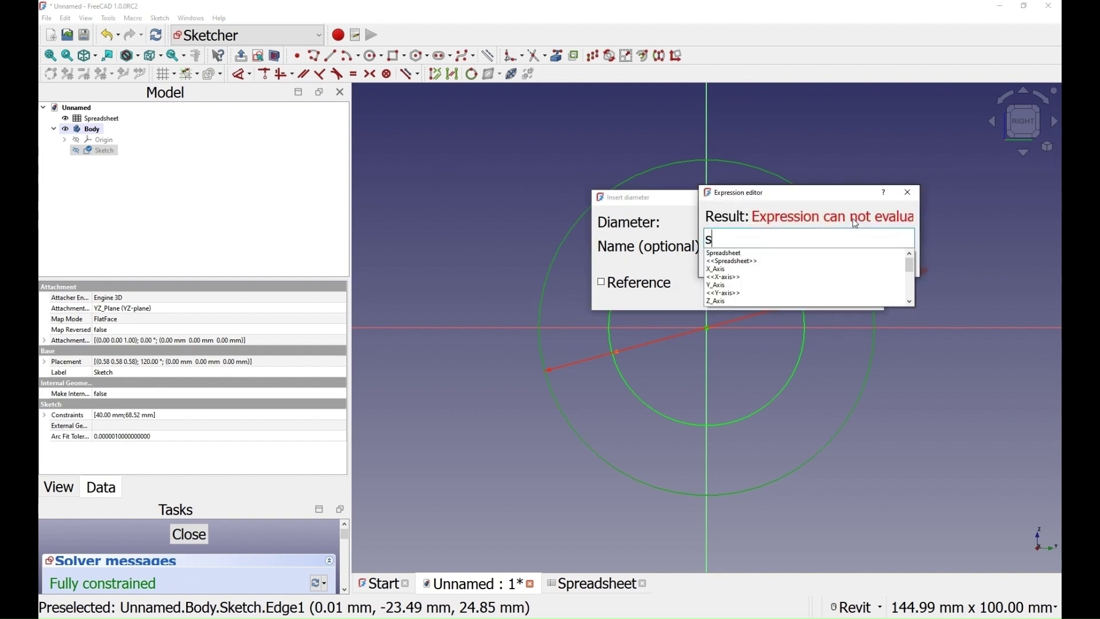
pyautogui.click(730, 262)
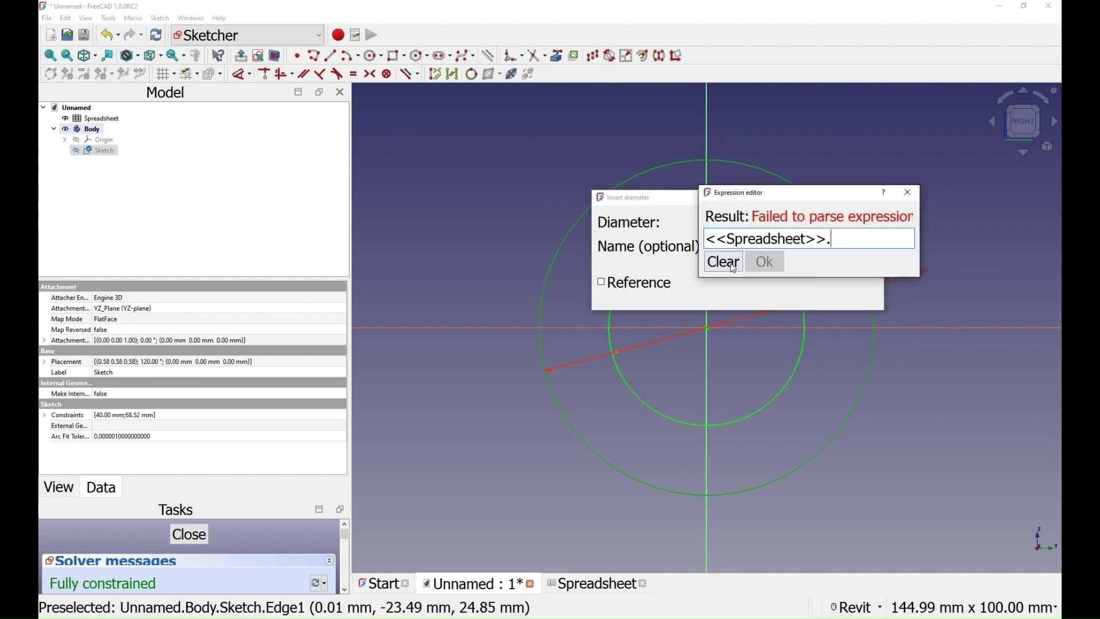
pyautogui.write('d')
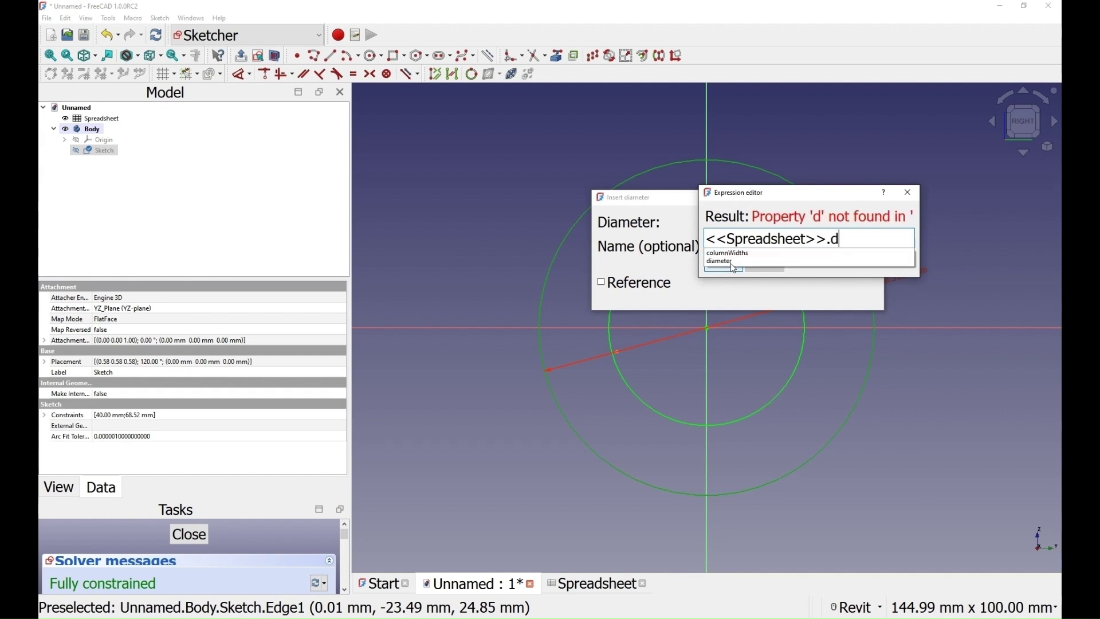
pyautogui.click(728, 262)
# Step: Extend the outer circle's diameter expression with +<<Spreadsheet>>.thickness*2 and apply the constraint
pyautogui.write('+')
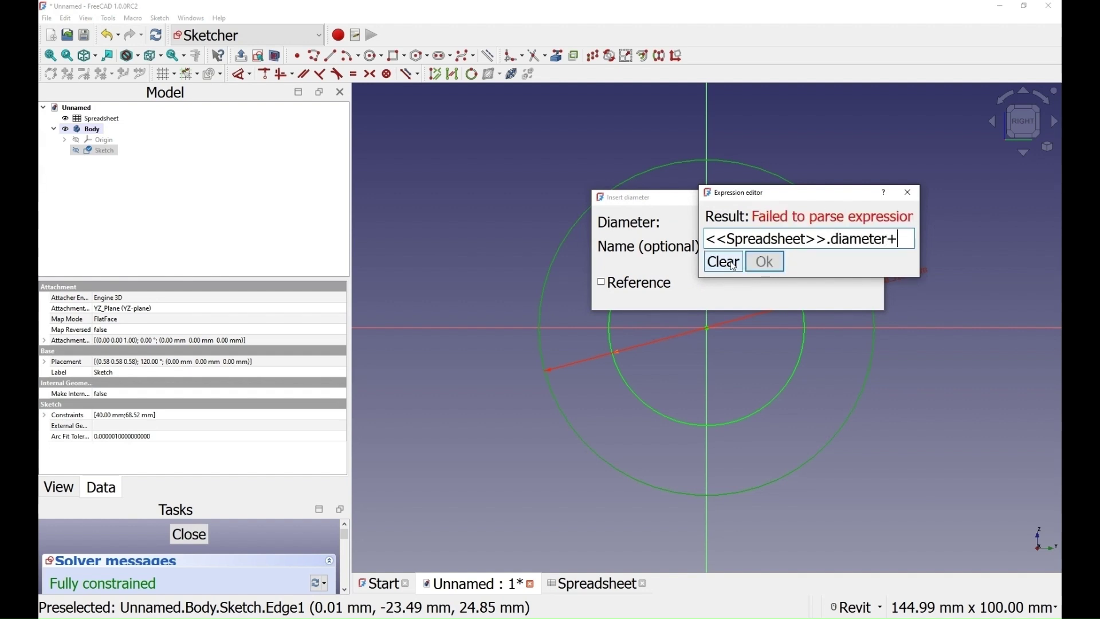
pyautogui.write('s')
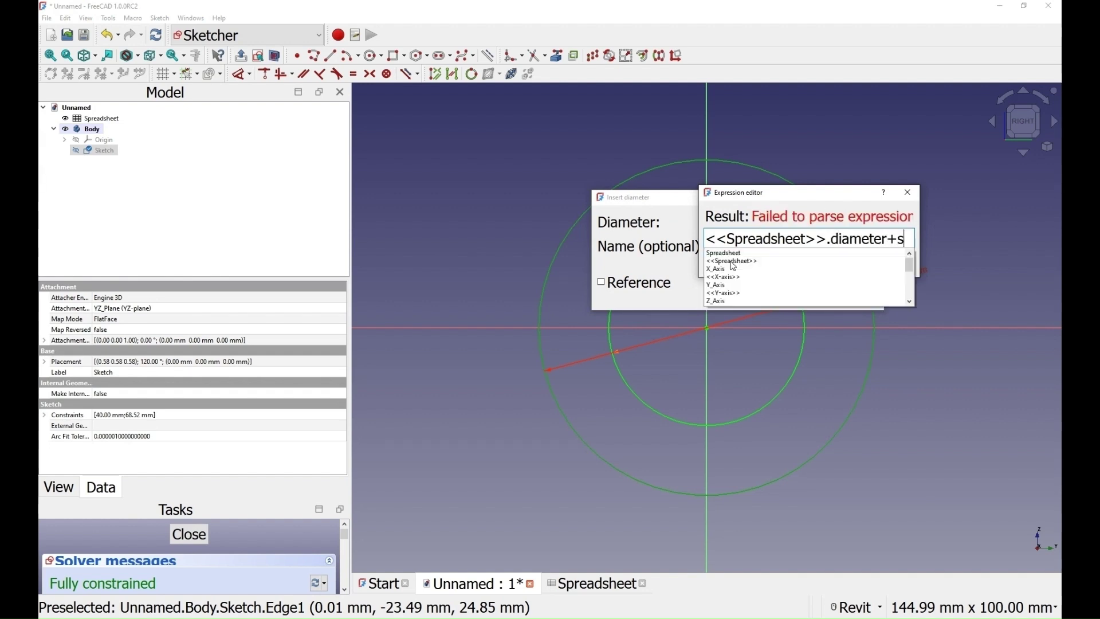
pyautogui.click(737, 266)
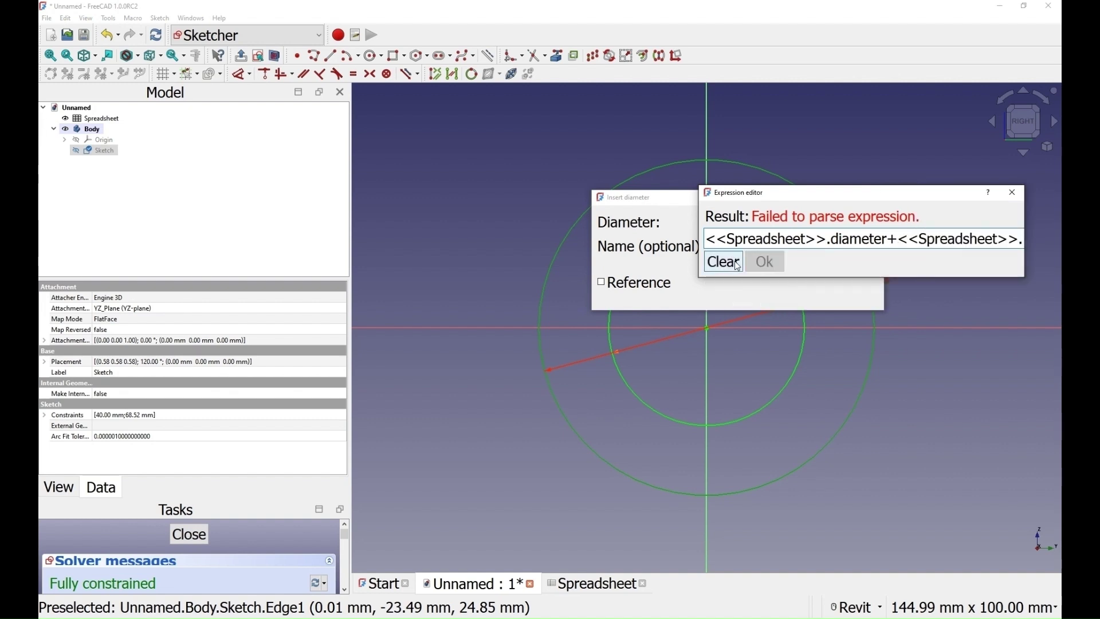
pyautogui.write('t')
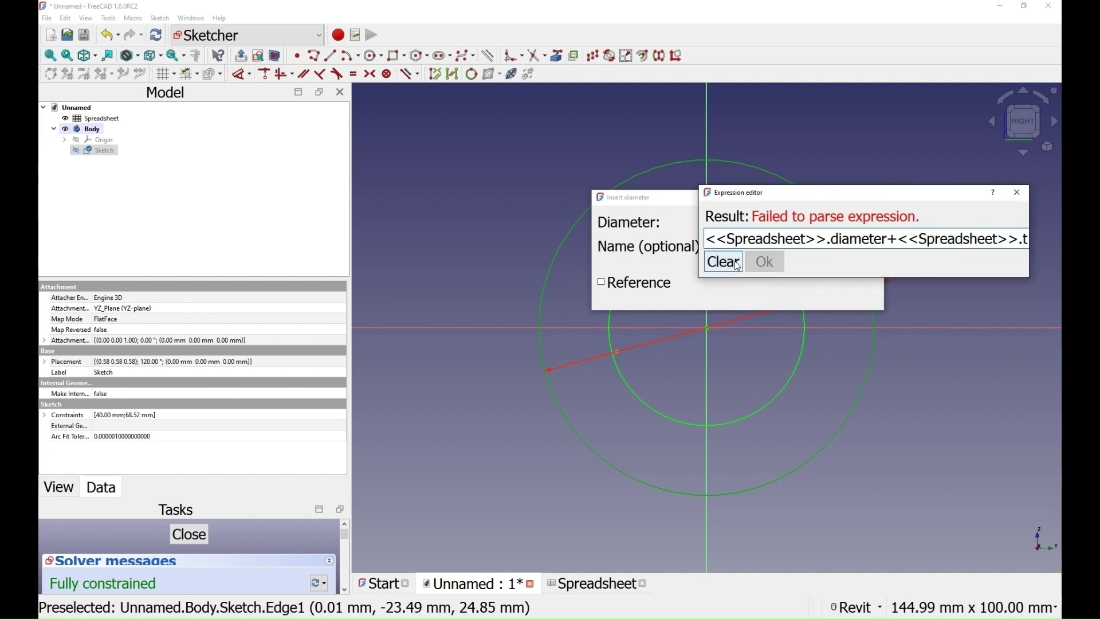
pyautogui.write('h')
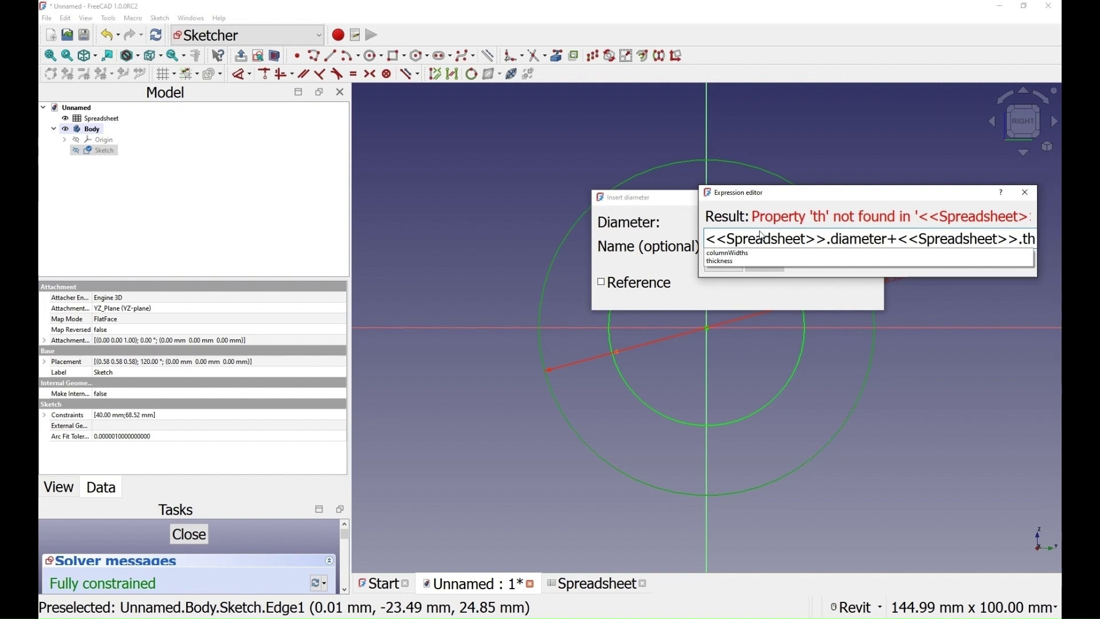
pyautogui.click(731, 262)
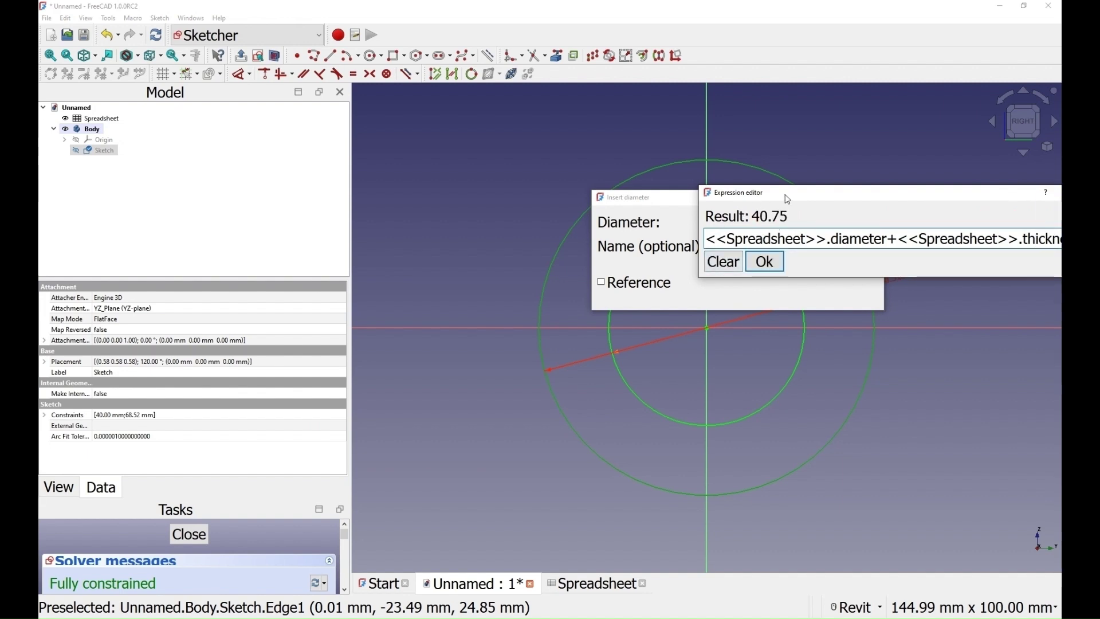
pyautogui.moveTo(789, 199); pyautogui.dragTo(556, 199)
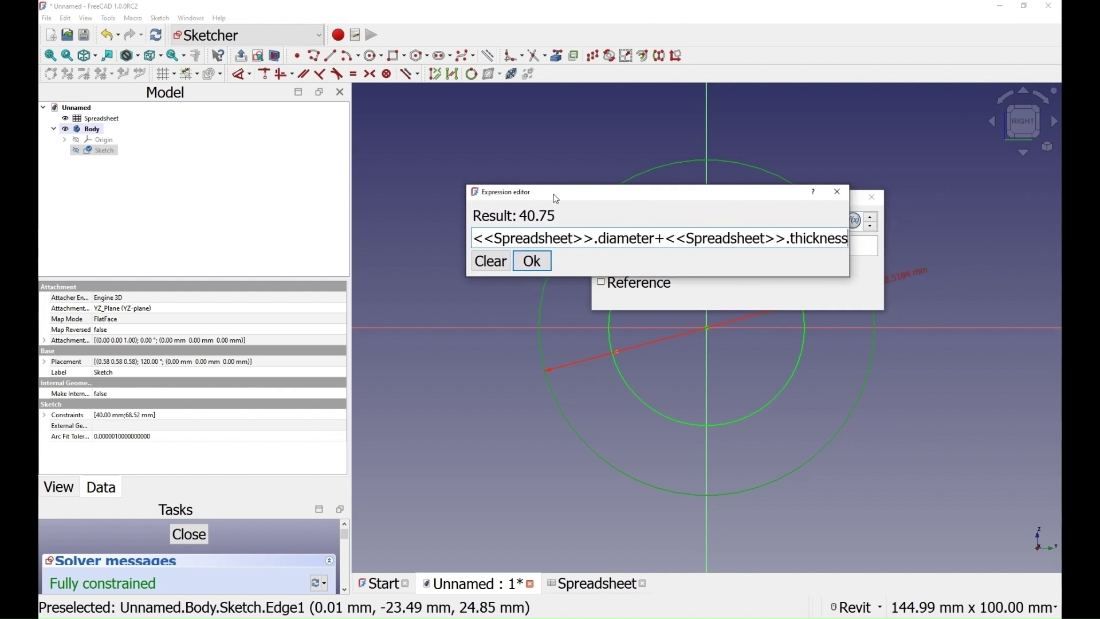
pyautogui.write('*2')
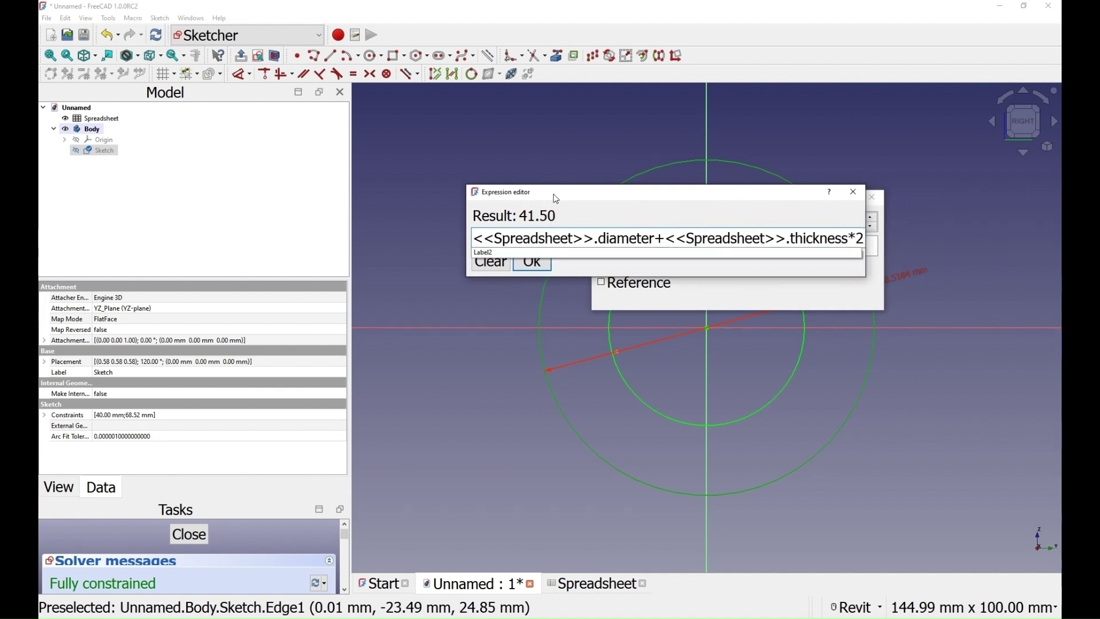
pyautogui.click(556, 199)
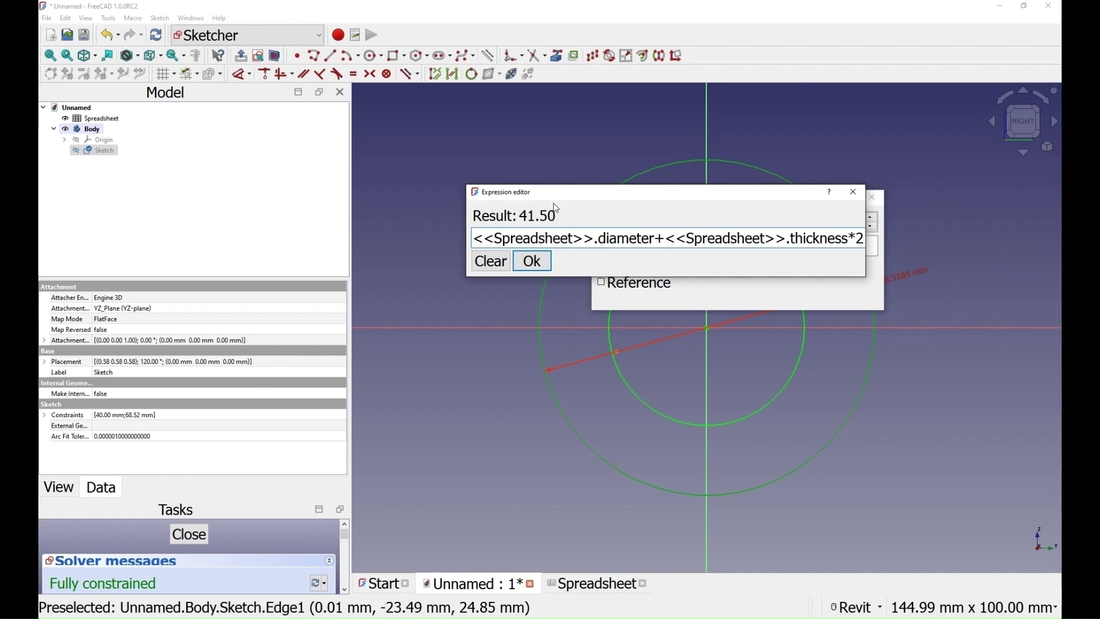
pyautogui.click(533, 264)
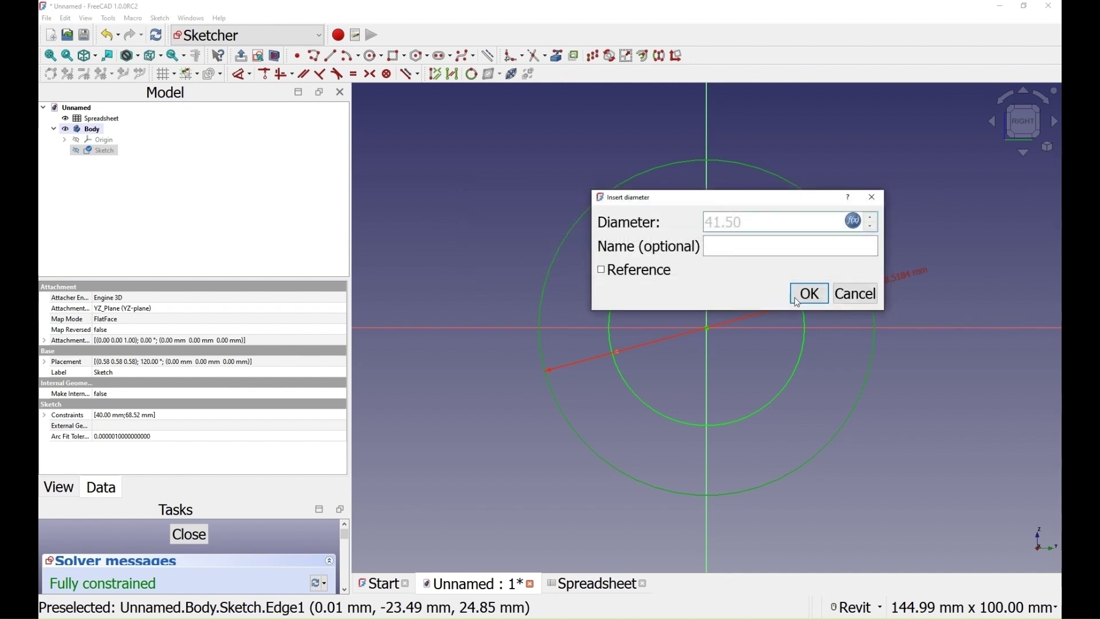
pyautogui.click(815, 302)
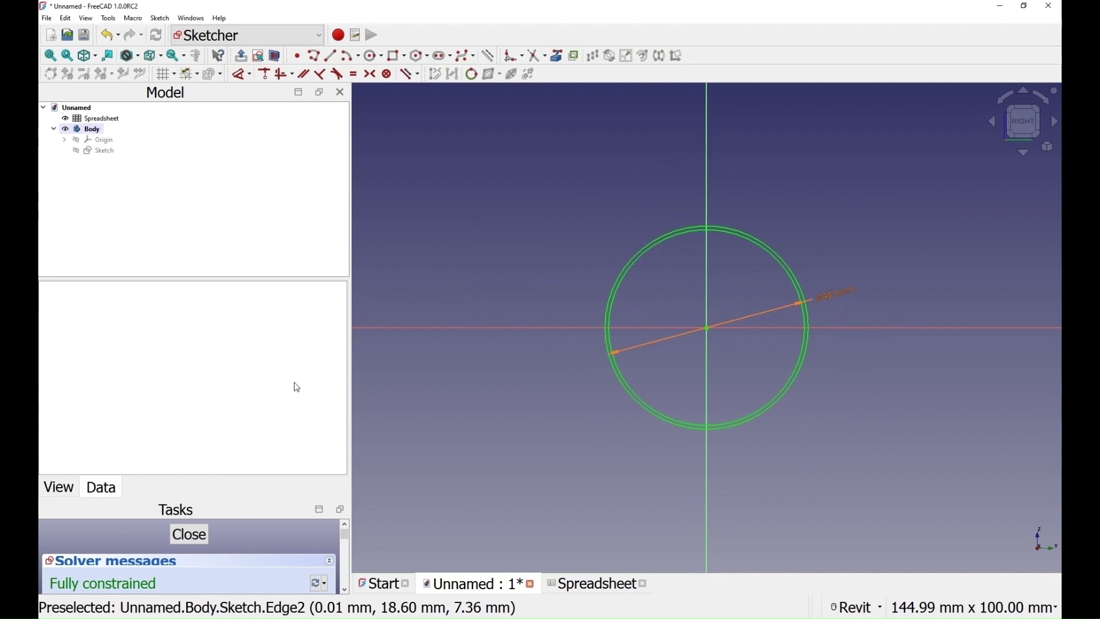
# Step: Close the ring sketch and start a Pad from it, opening the expression editor for the pad length
pyautogui.click(192, 534)
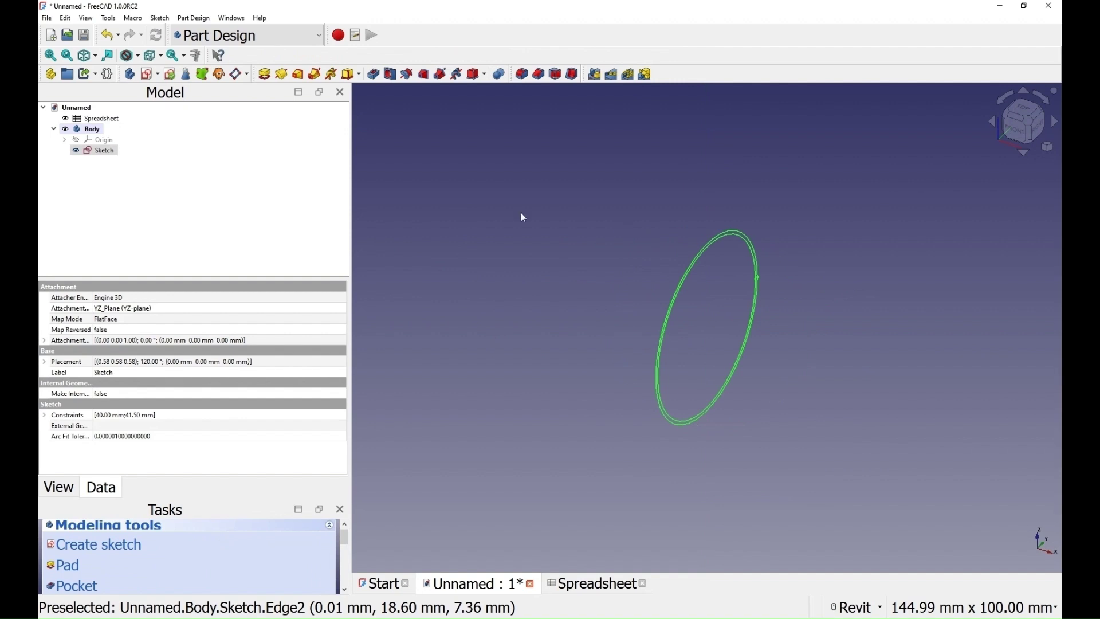
pyautogui.click(263, 78)
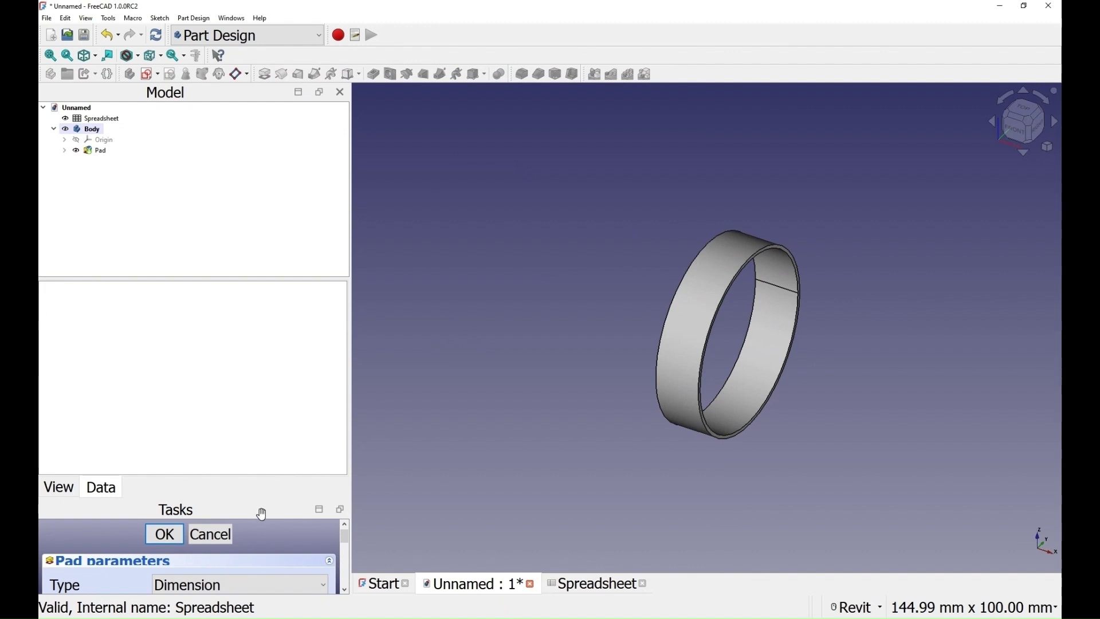
pyautogui.moveTo(347, 538); pyautogui.dragTo(350, 550)
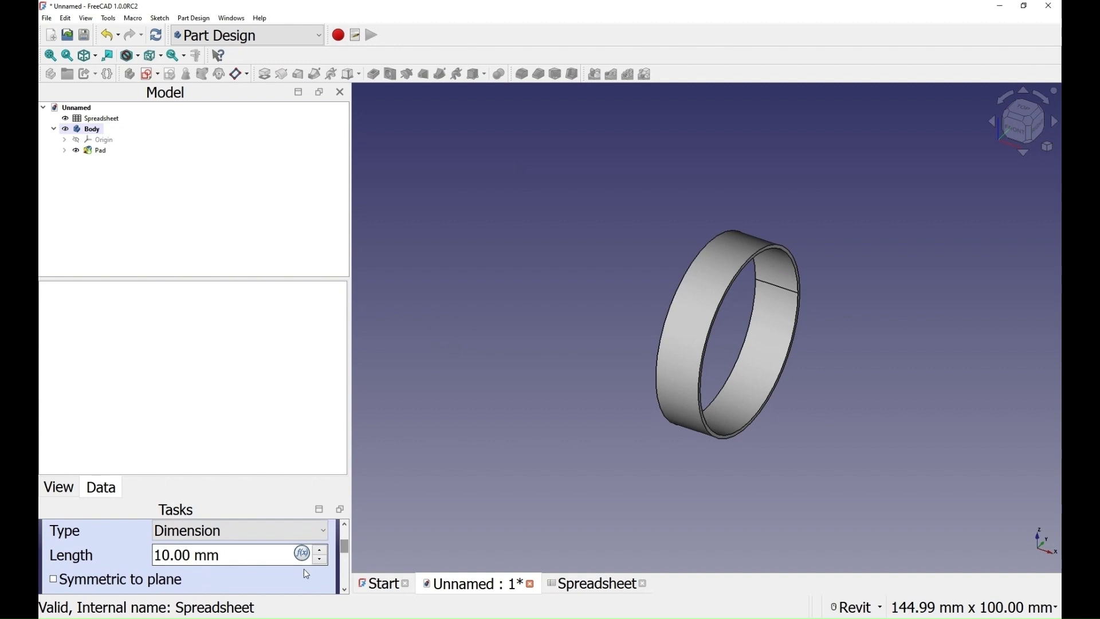
pyautogui.click(301, 551)
pyautogui.moveTo(290, 529); pyautogui.dragTo(537, 273)
pyautogui.write('S')
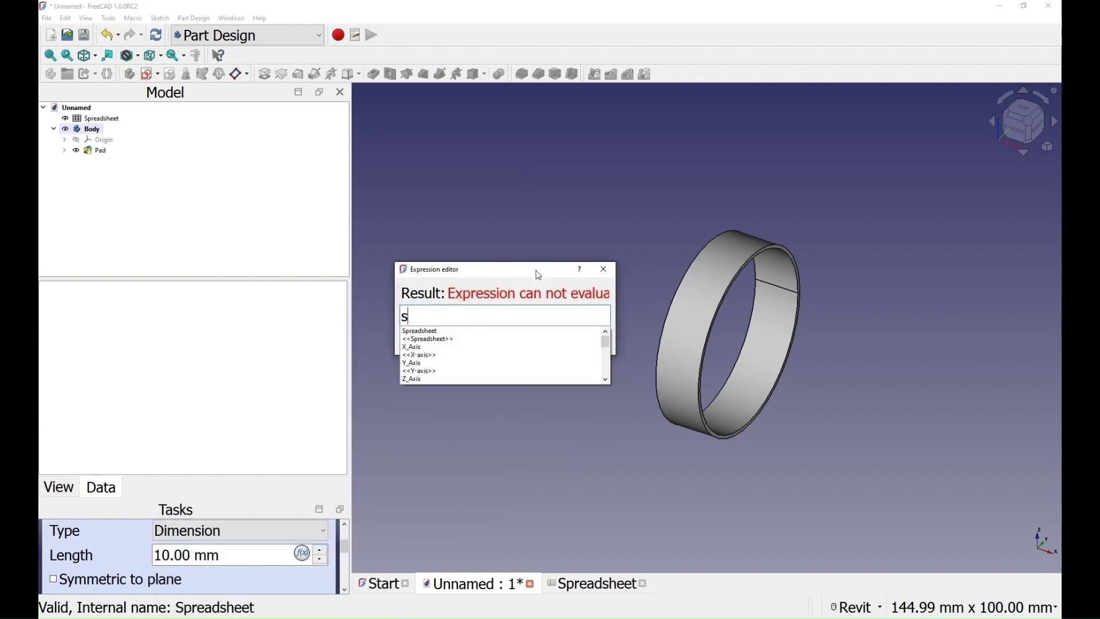
pyautogui.click(424, 333)
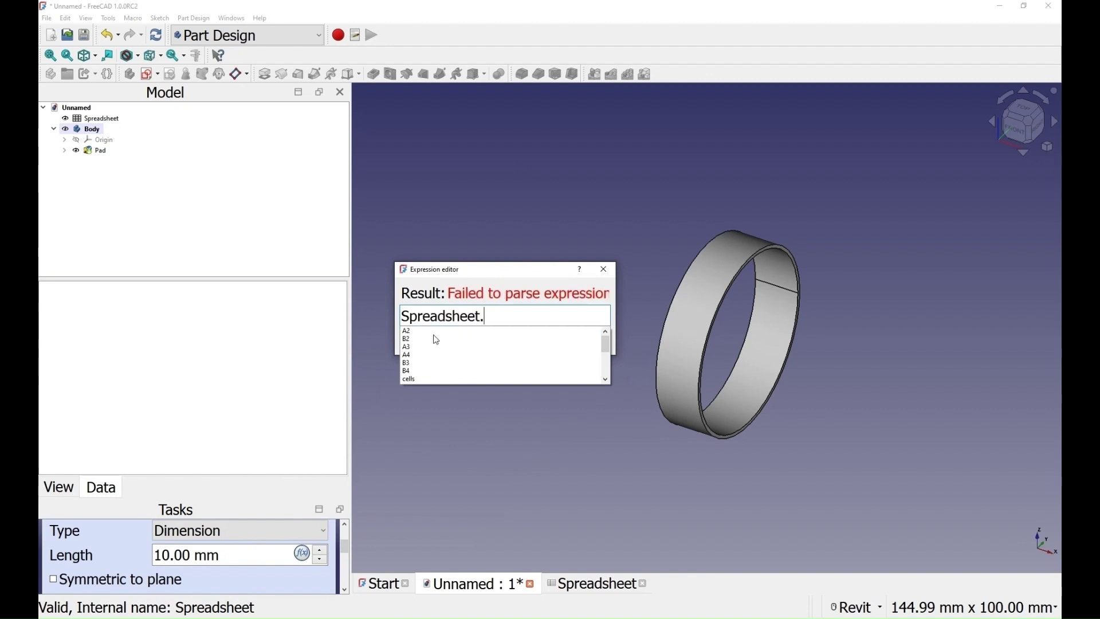
pyautogui.click(491, 316)
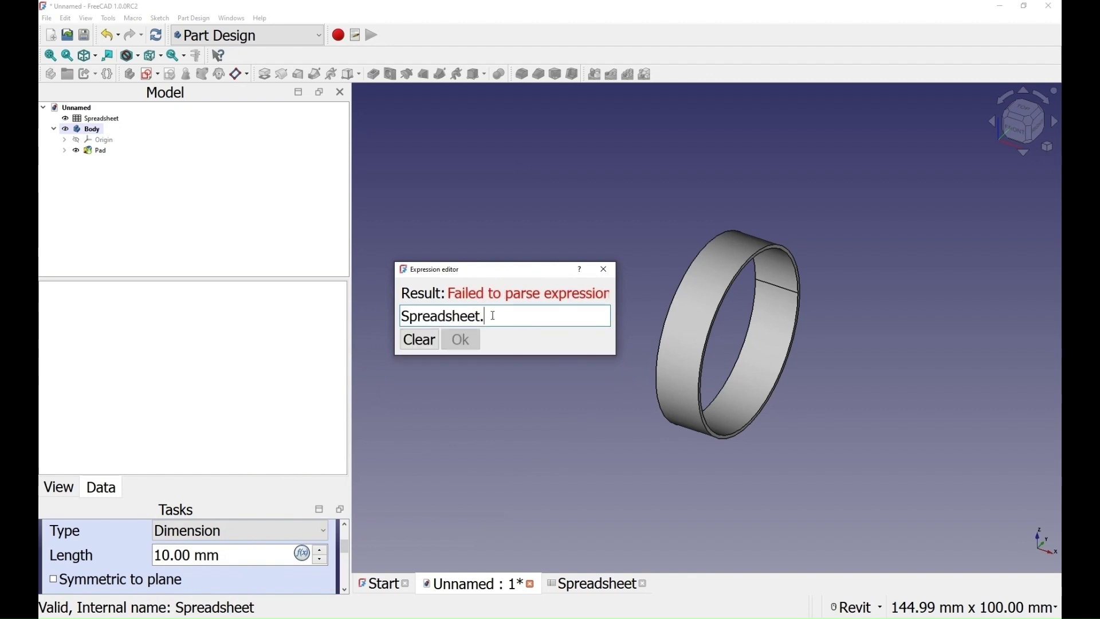
pyautogui.moveTo(492, 316); pyautogui.dragTo(376, 320)
pyautogui.press('BackSpace')
# Step: Drive the Pad length with the expression <<Spreadsheet>>.height and apply it
pyautogui.write('S')
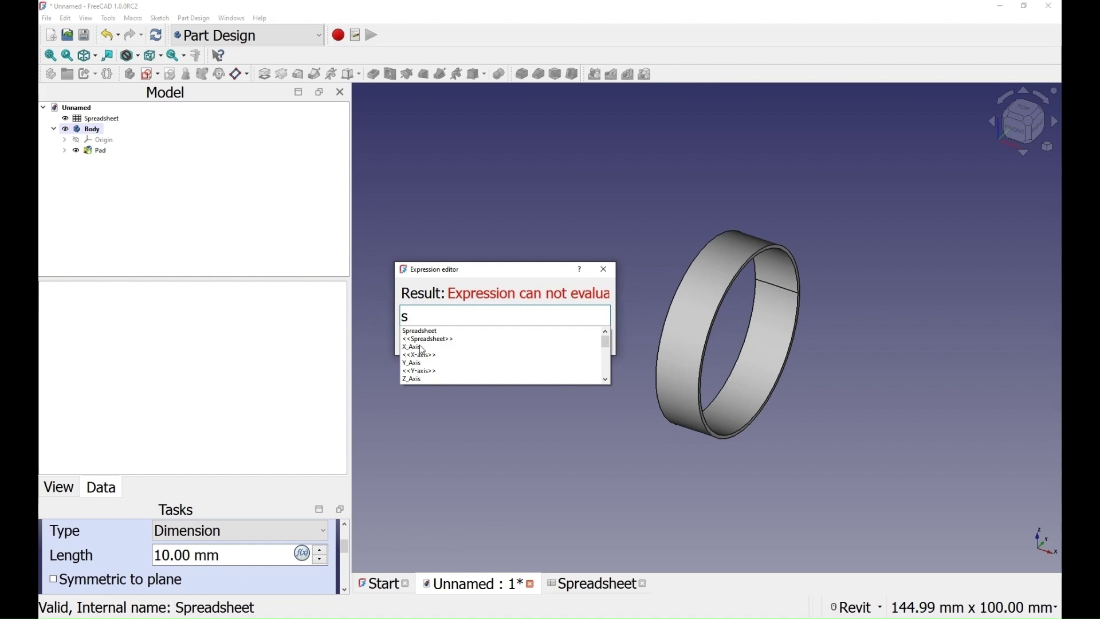
pyautogui.press('Down')
pyautogui.press('Return')
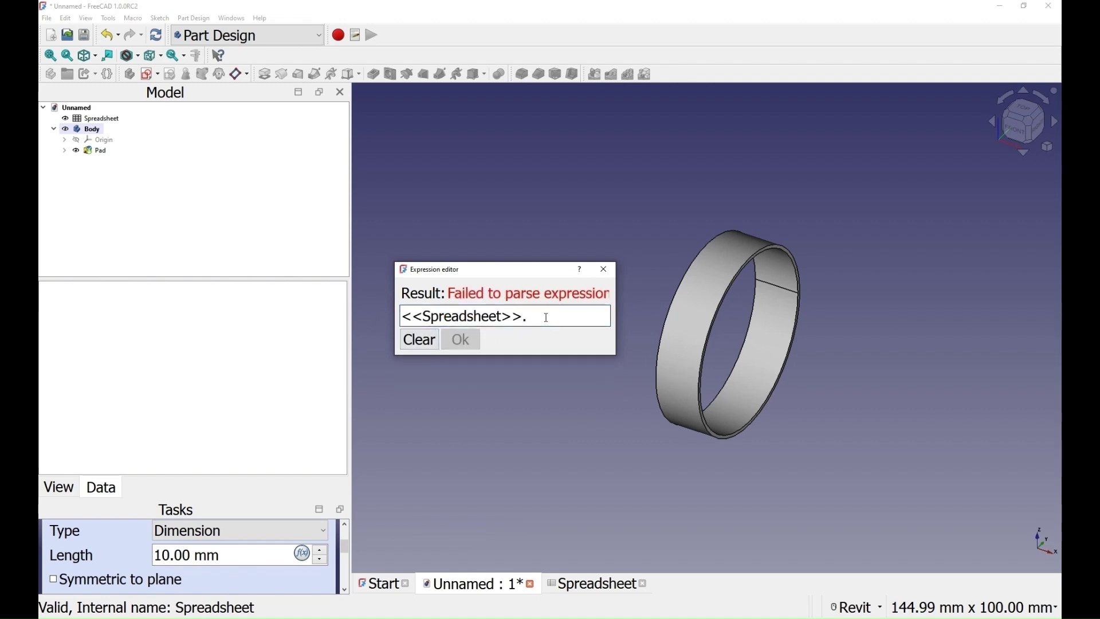
pyautogui.write('he')
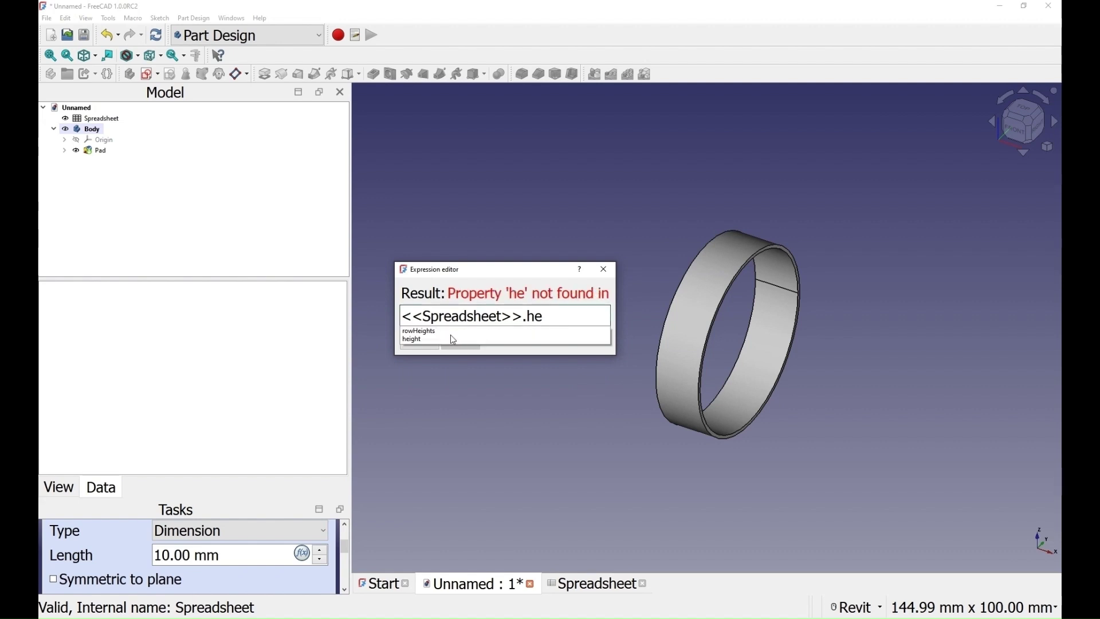
pyautogui.click(412, 341)
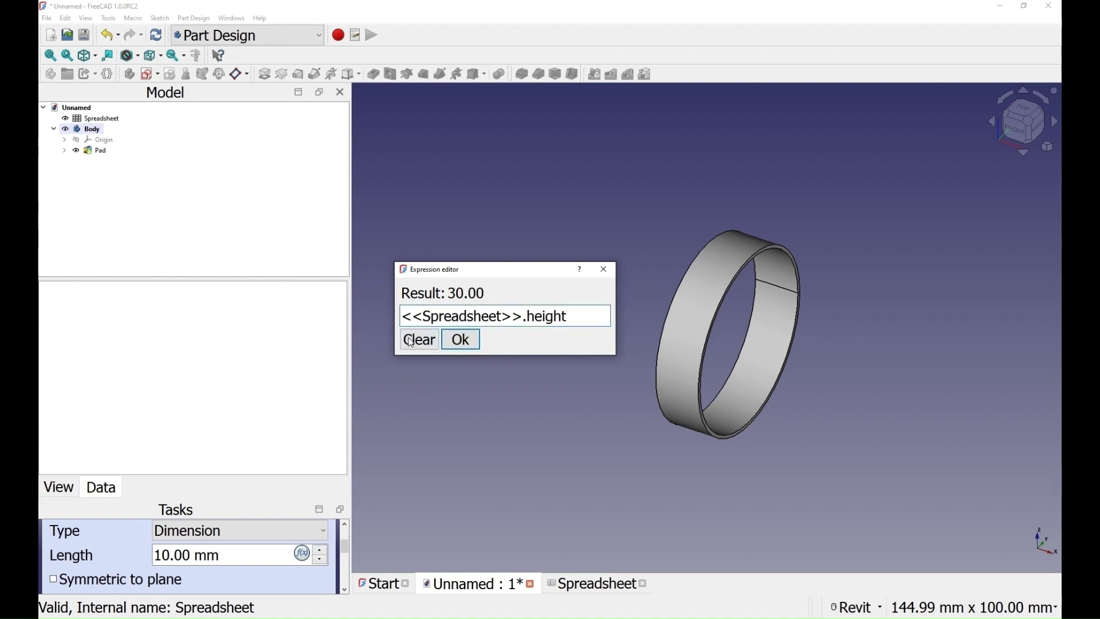
pyautogui.click(457, 339)
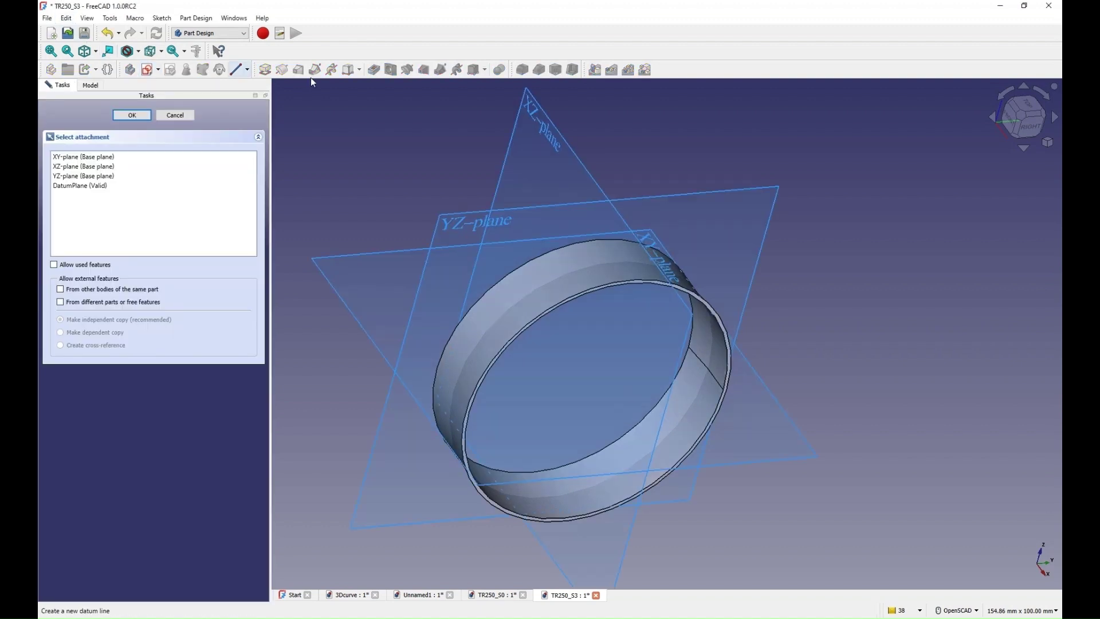
# Step: Attach the new sketch to the XZ plane and bring in the two end edges of the lofted ring as external geometry
pyautogui.click(573, 158)
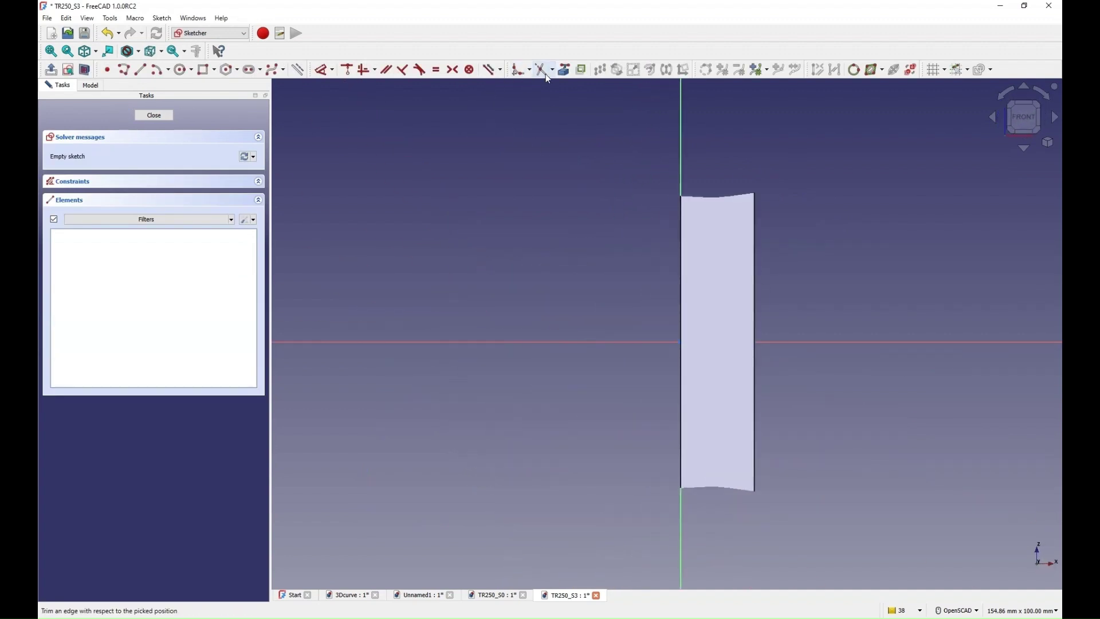
pyautogui.click(564, 69)
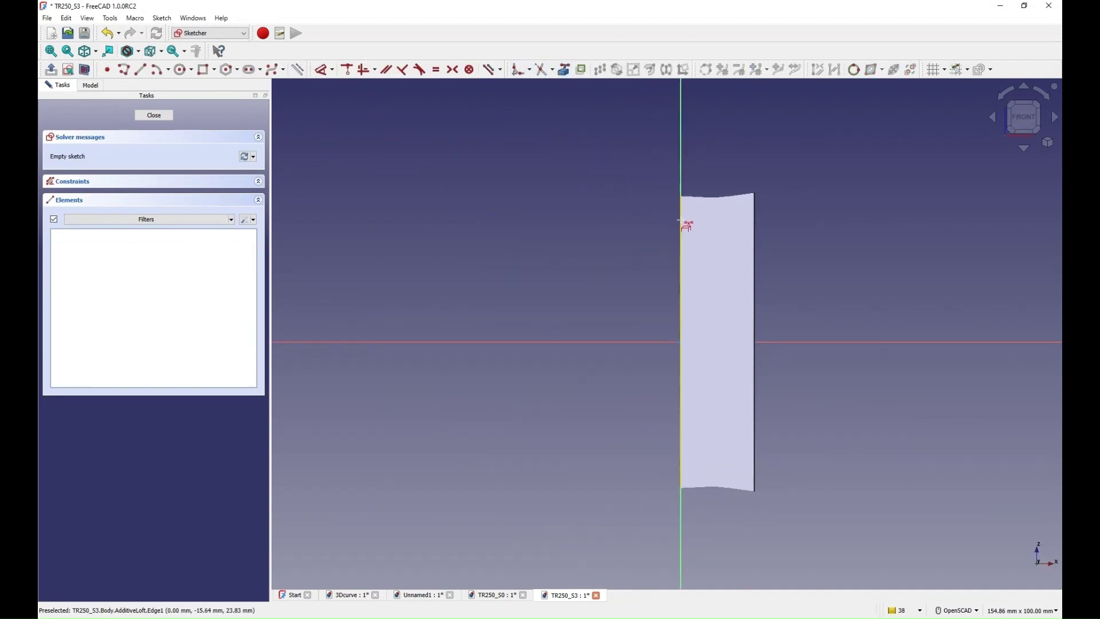
pyautogui.click(680, 225)
pyautogui.click(756, 219)
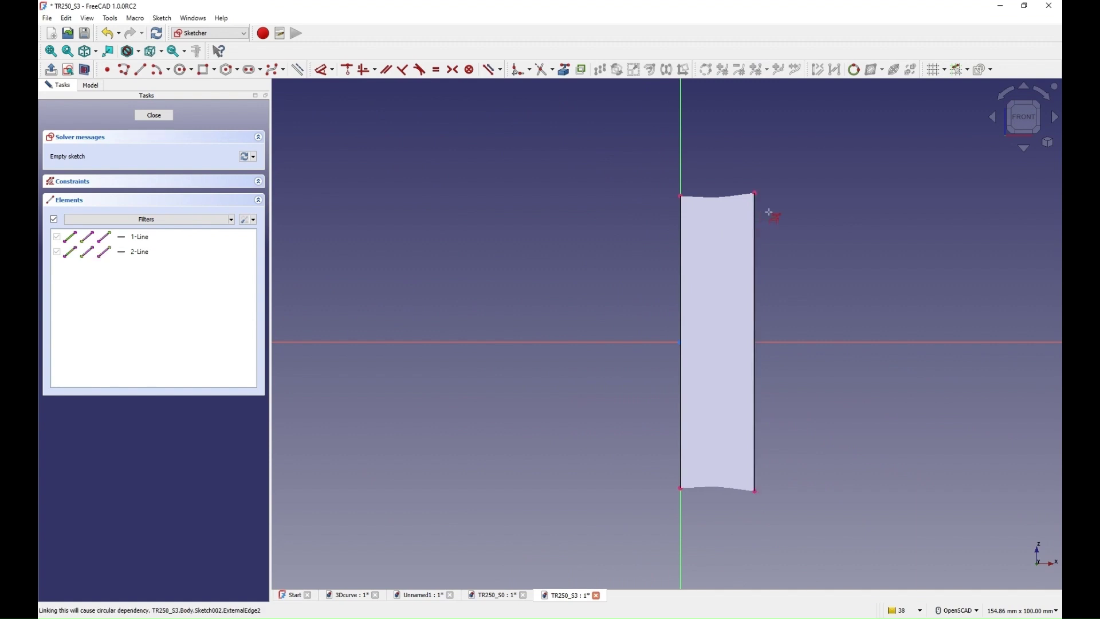
# Step: Draw a line between the endpoints of each of the two projected edges and close the sketch
pyautogui.click(141, 70)
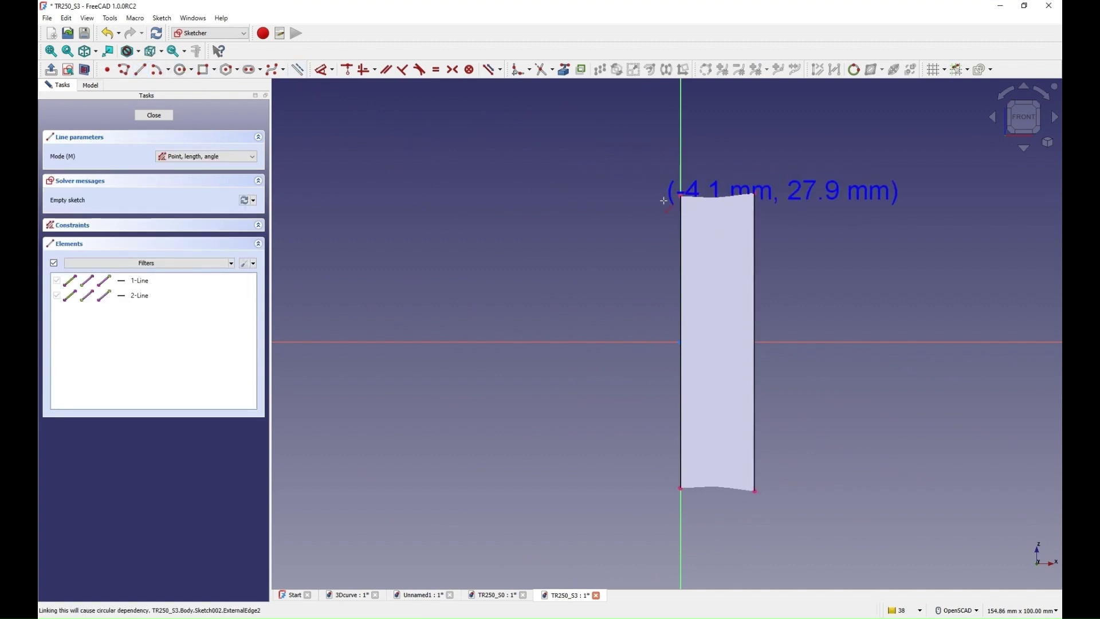
pyautogui.click(680, 196)
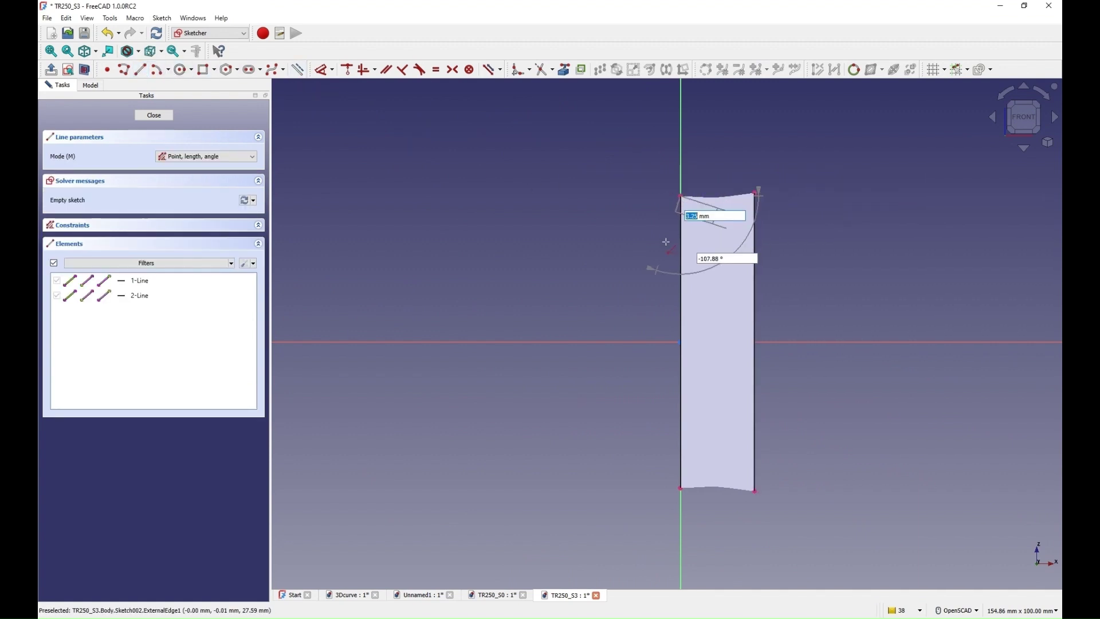
pyautogui.click(663, 484)
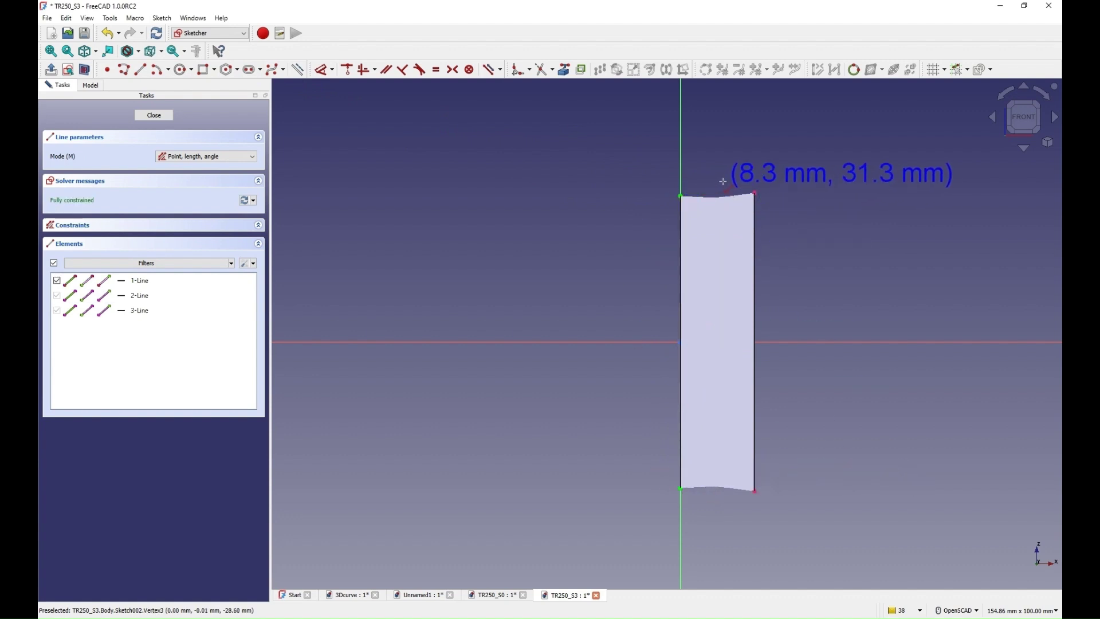
pyautogui.click(755, 194)
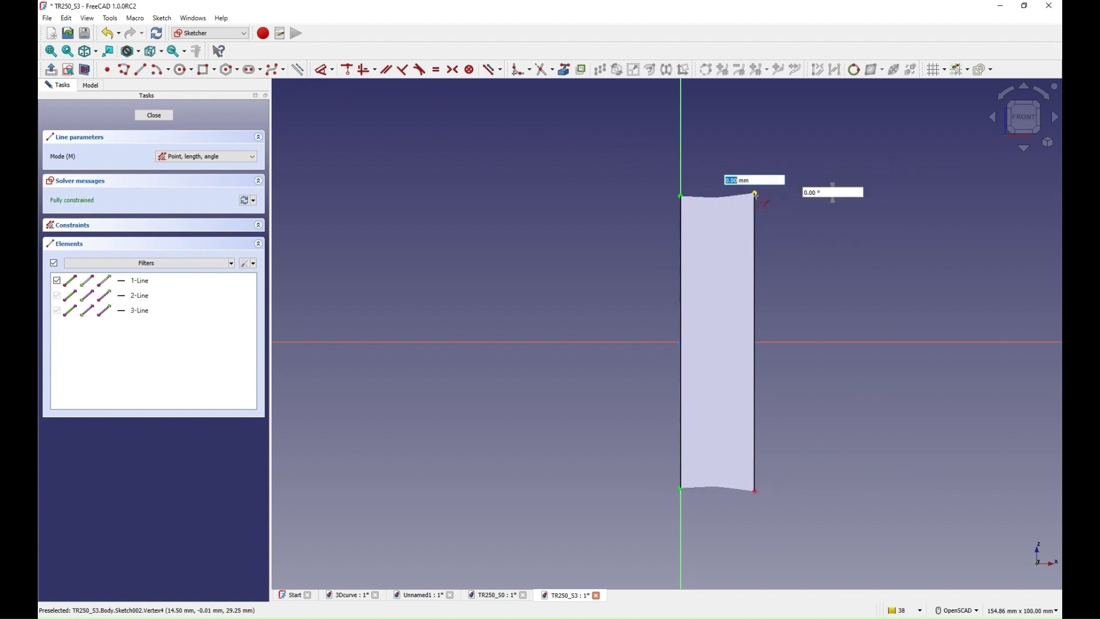
pyautogui.click(755, 491)
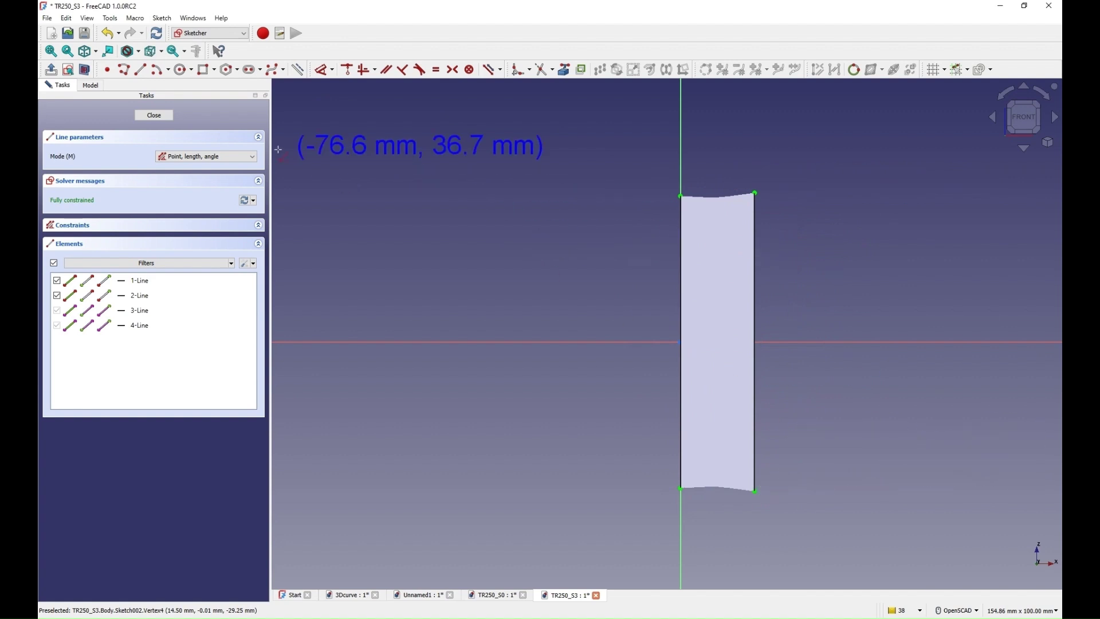
pyautogui.click(154, 115)
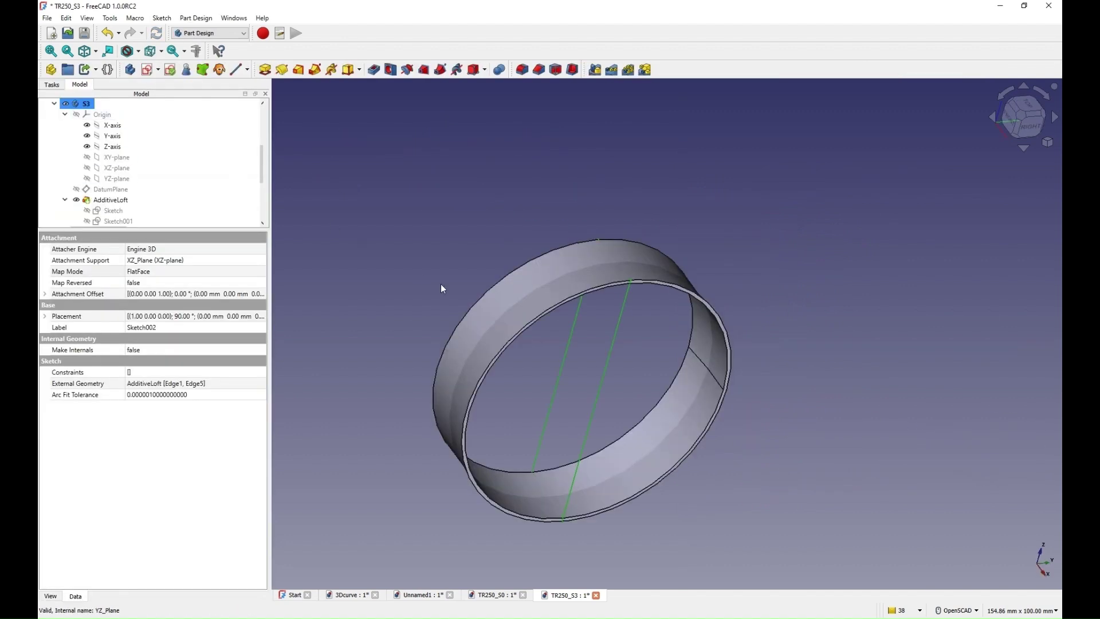
# Step: Create a datum line through two points on each of the two sketch lines
pyautogui.click(548, 211)
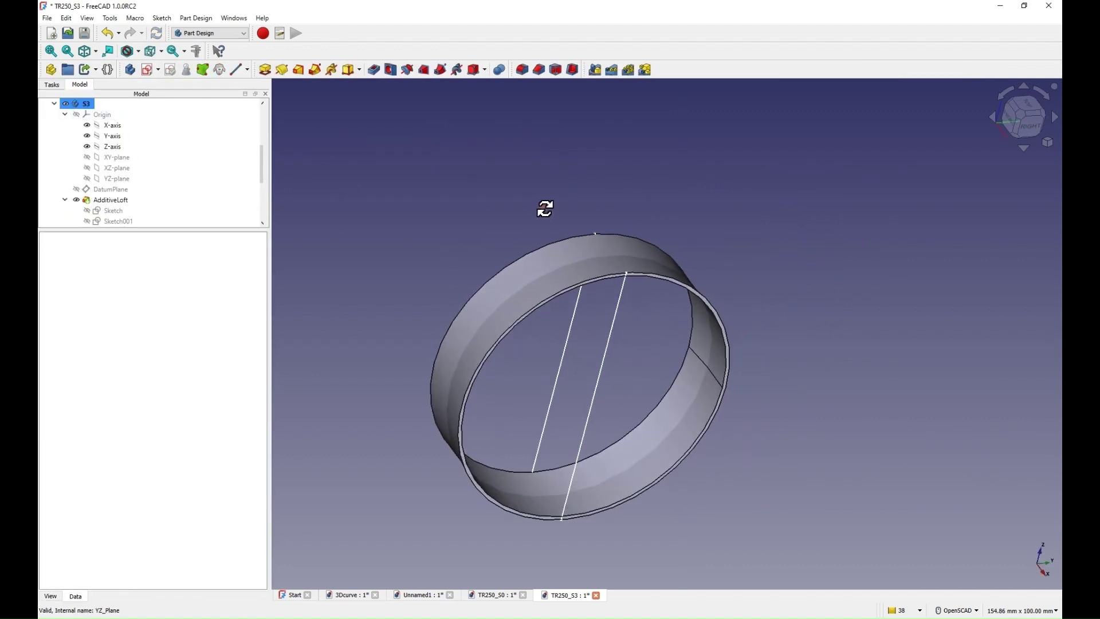
pyautogui.click(571, 335)
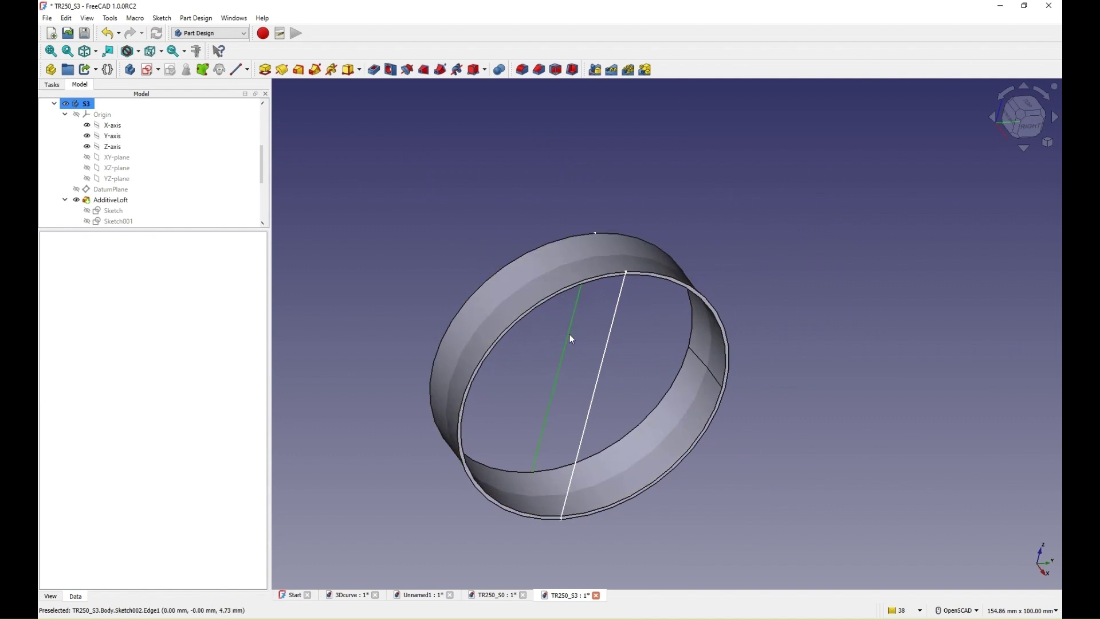
pyautogui.click(237, 69)
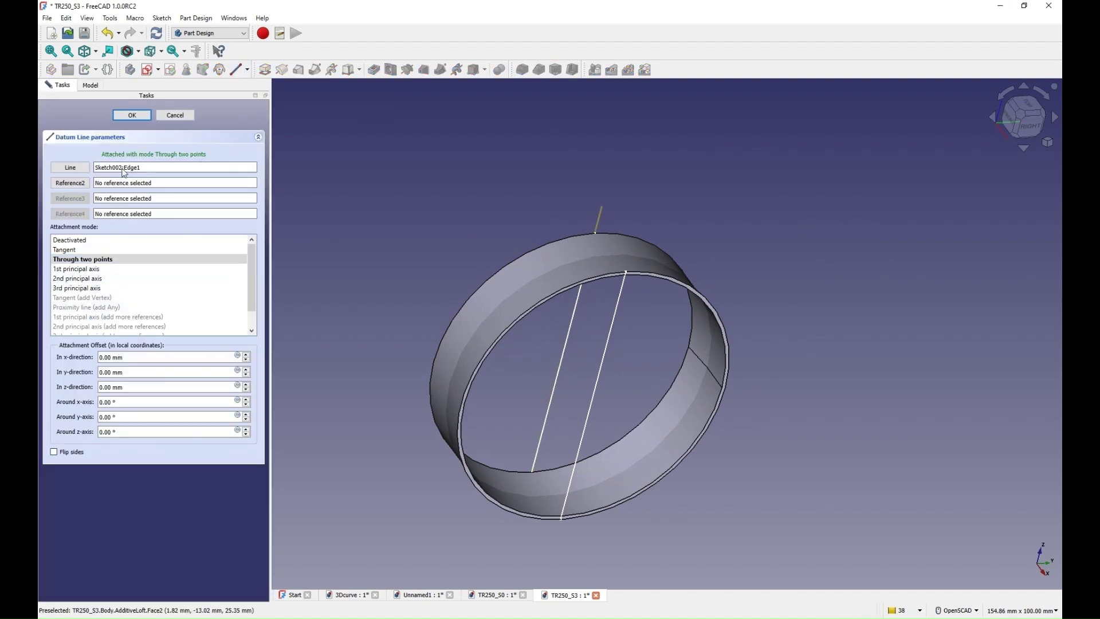
pyautogui.click(141, 116)
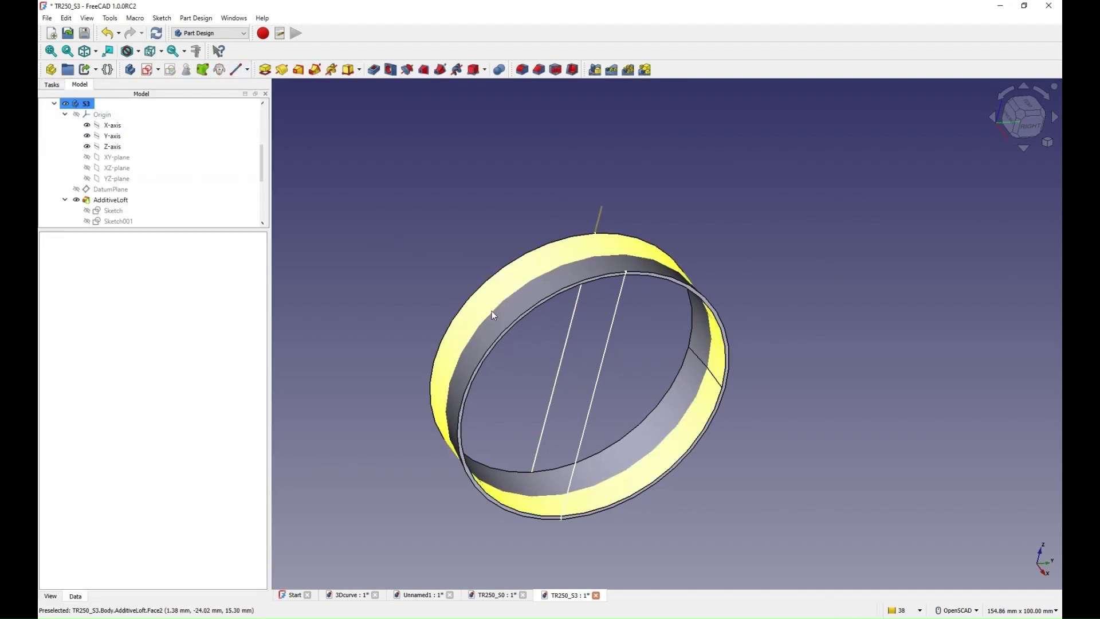
pyautogui.click(600, 363)
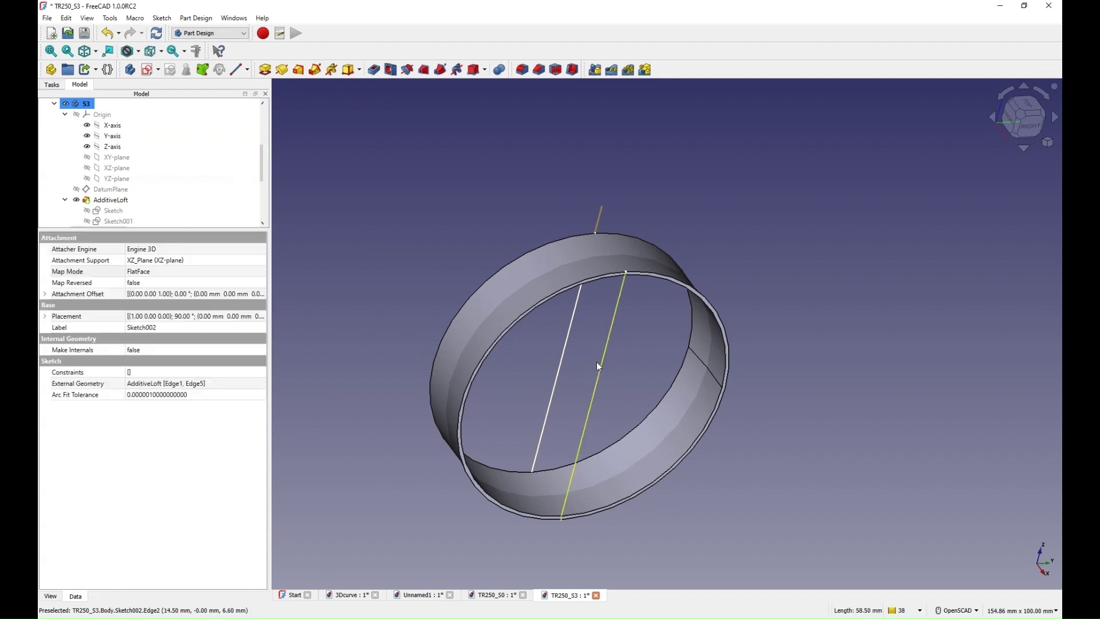
pyautogui.click(237, 69)
pyautogui.click(132, 116)
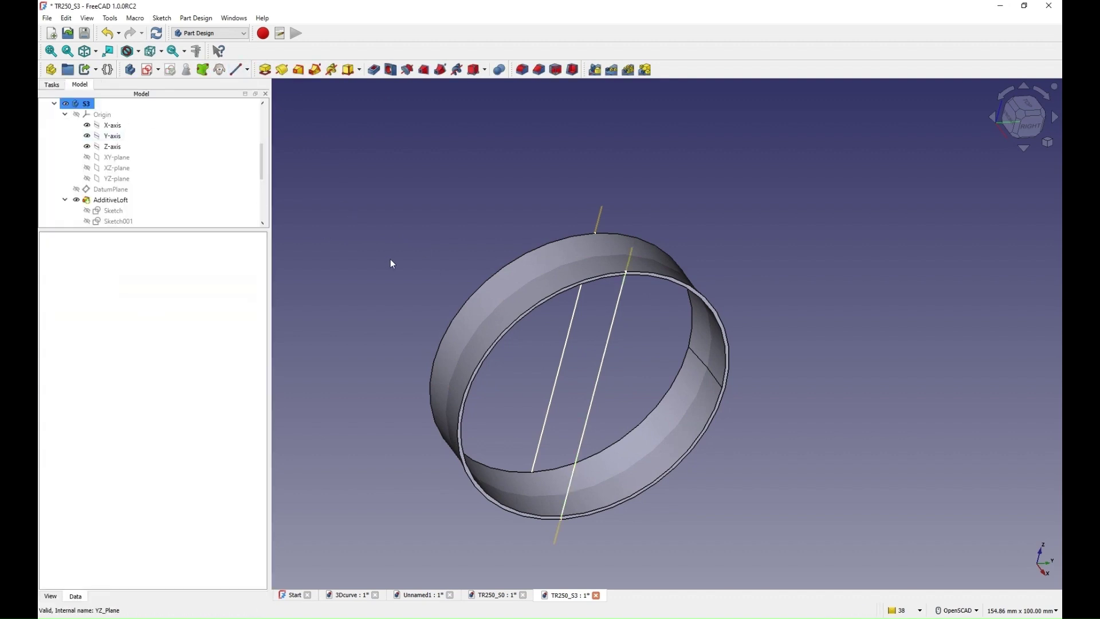
# Step: Rename the datum line attached to the sketch's first edge as refLine1
pyautogui.scroll(-2, 117, 215)
pyautogui.scroll(1, 115, 213)
pyautogui.click(105, 211)
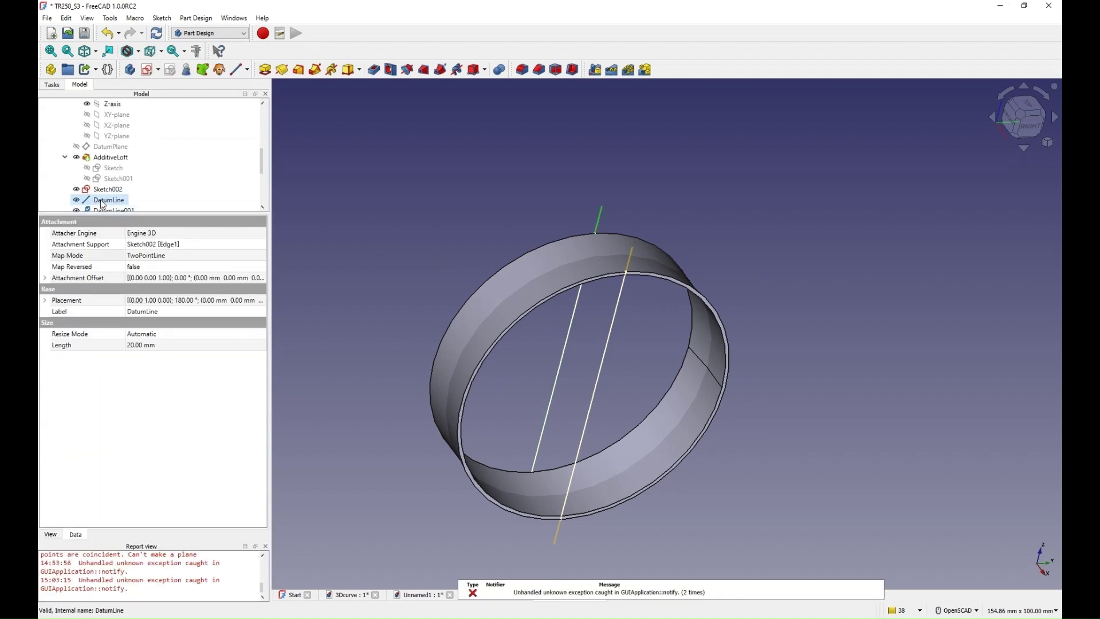
pyautogui.rightClick(103, 204)
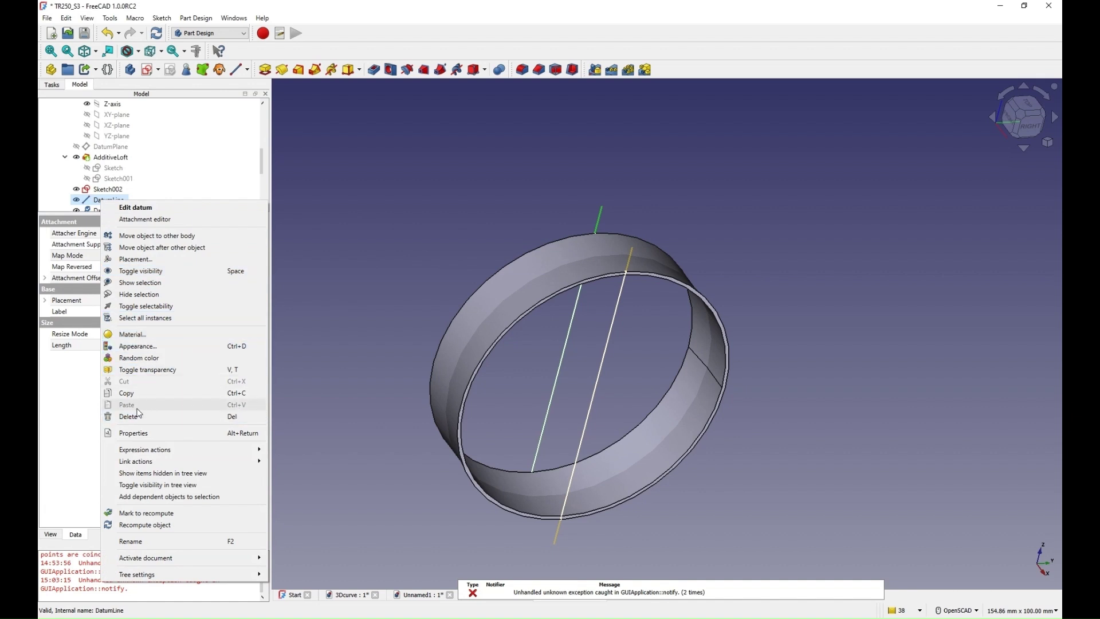
pyautogui.click(152, 542)
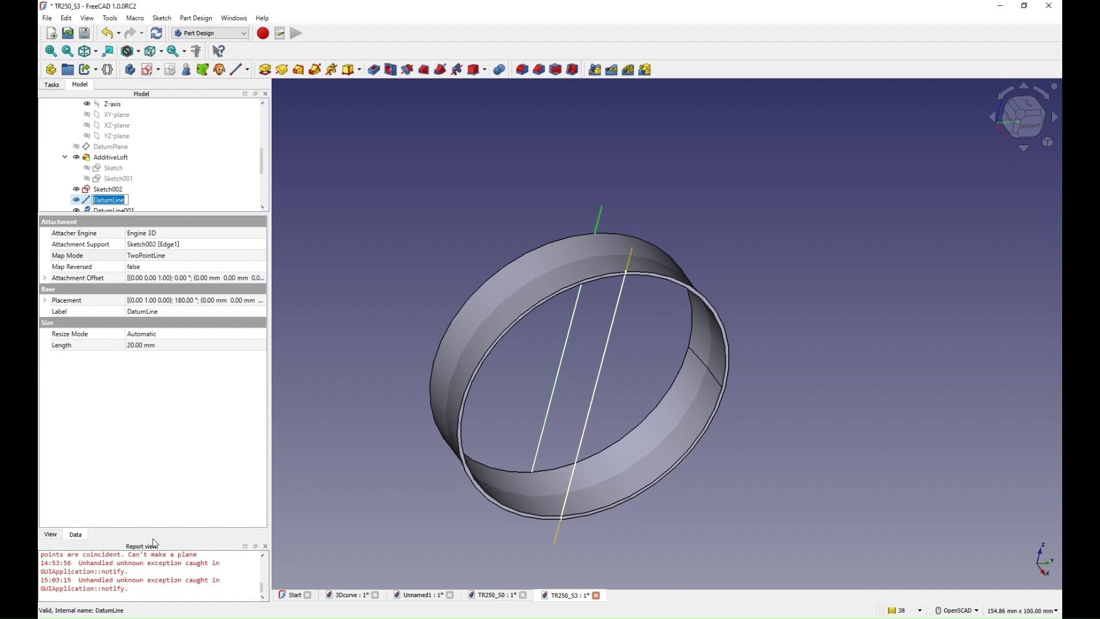
pyautogui.write('refLine1')
pyautogui.press('Return')
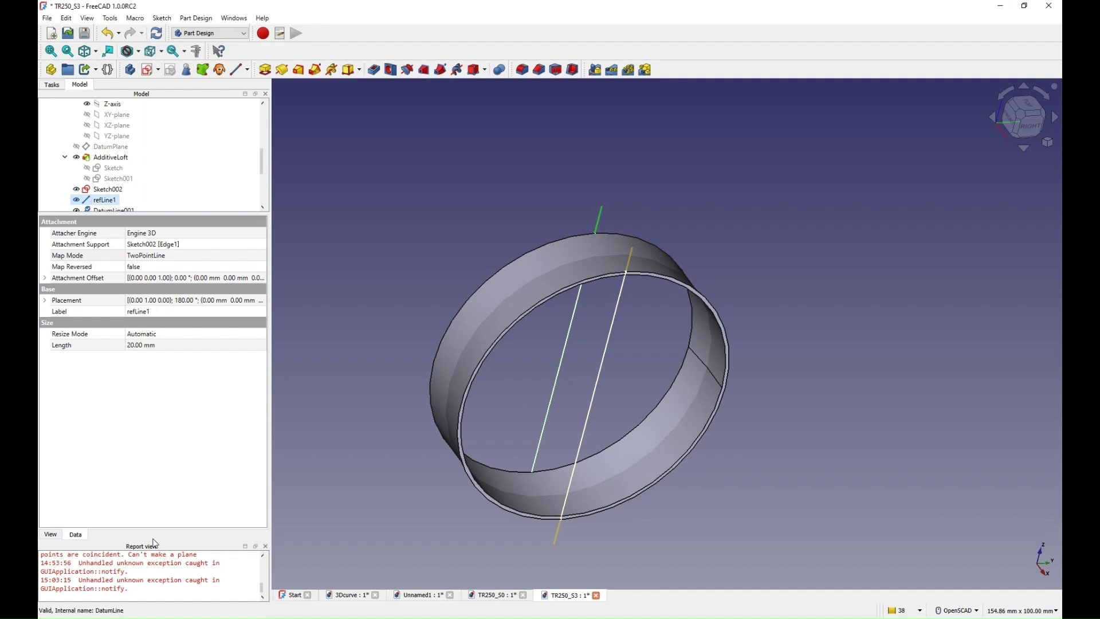
# Step: Rename the datum line attached to the sketch's second edge as refLine2
pyautogui.click(123, 210)
pyautogui.rightClick(122, 210)
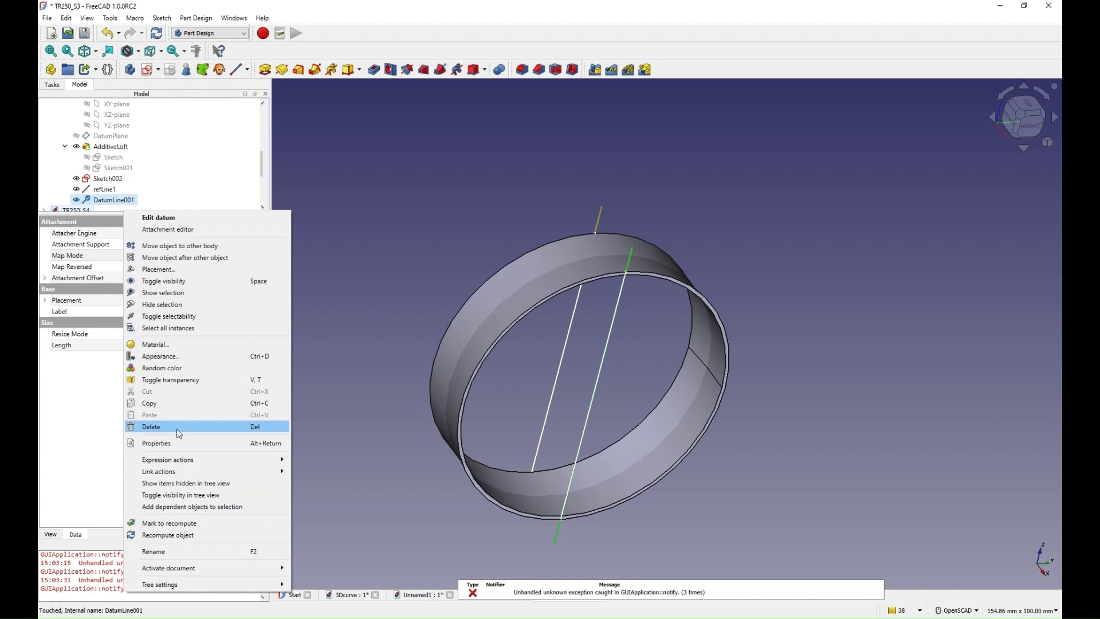
pyautogui.click(166, 551)
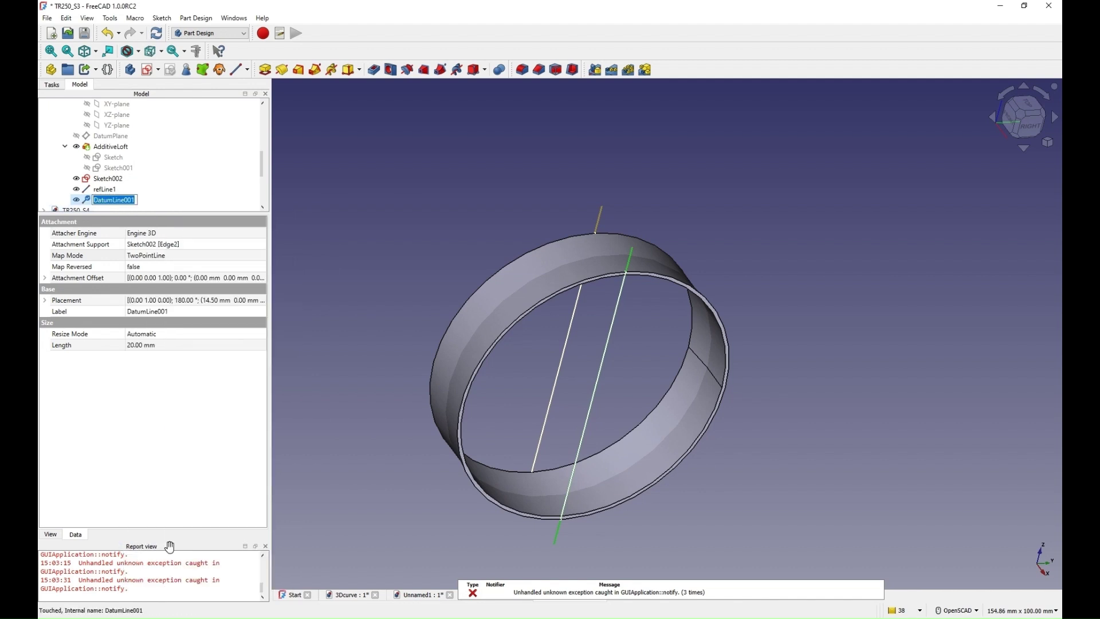
pyautogui.write('refLine2')
pyautogui.press('Return')
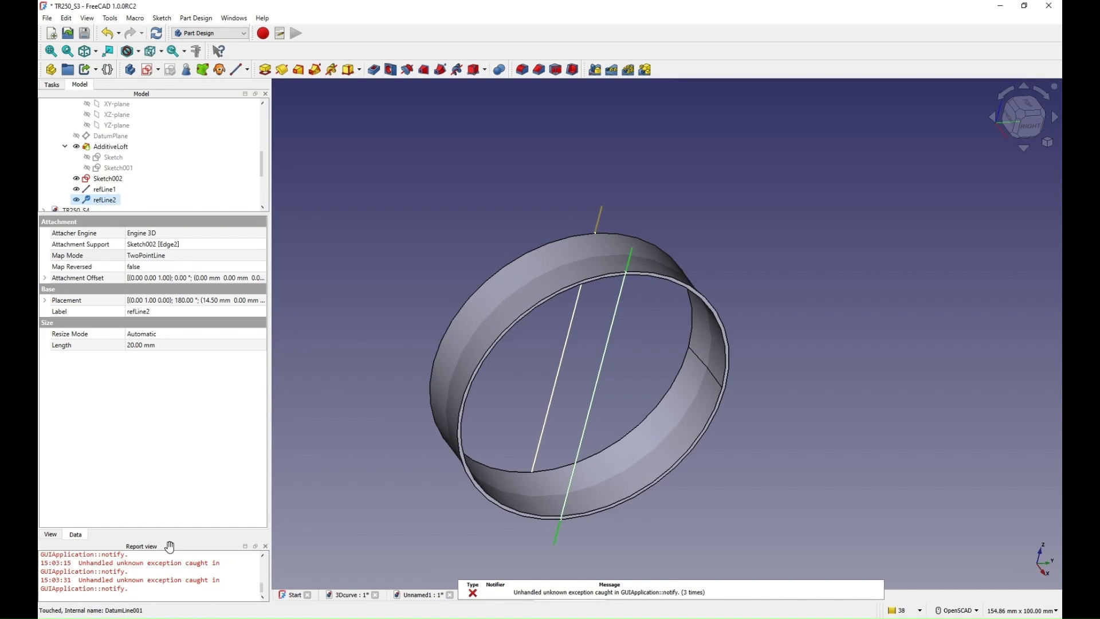
# Step: Hide Sketch002 so only the reference lines show in the ring, and save the TR250_S3 document
pyautogui.click(343, 277)
pyautogui.click(76, 178)
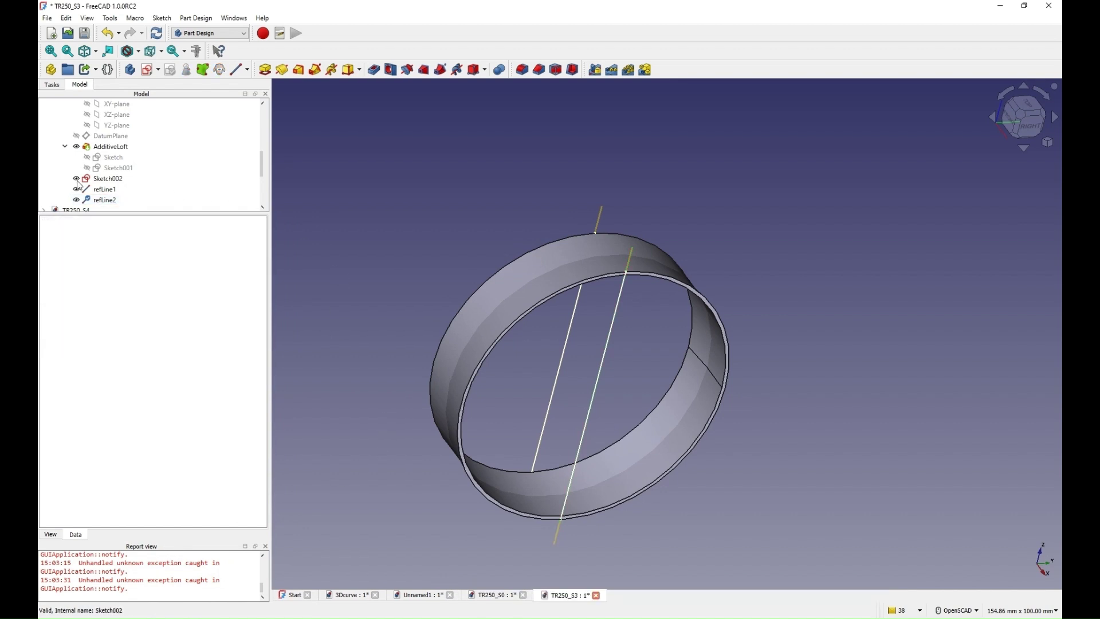
pyautogui.click(108, 178)
pyautogui.click(47, 18)
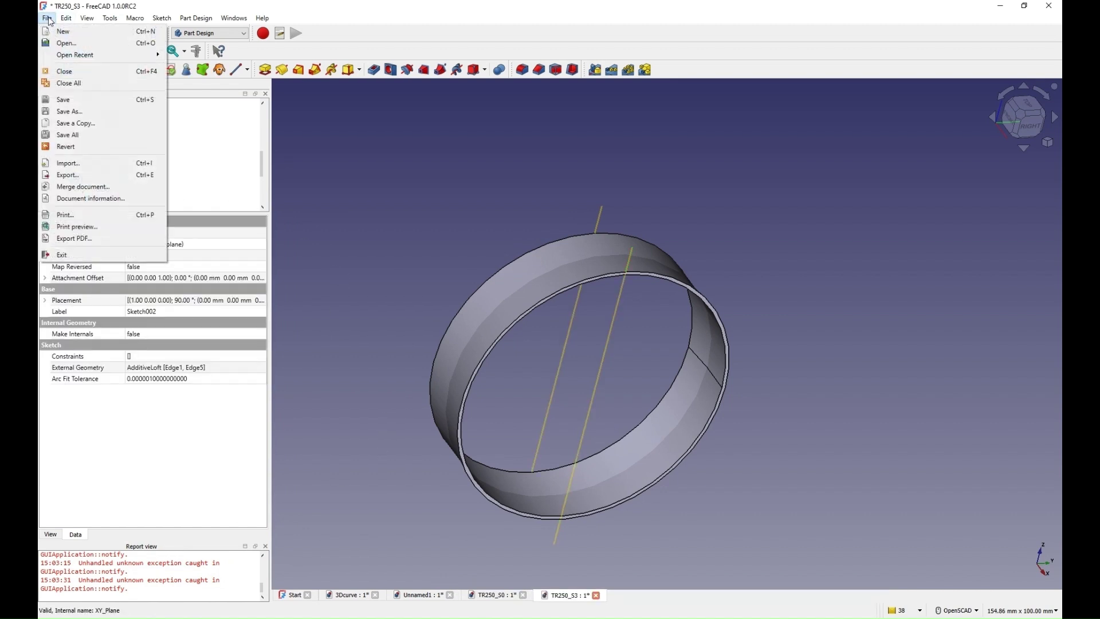
pyautogui.click(61, 103)
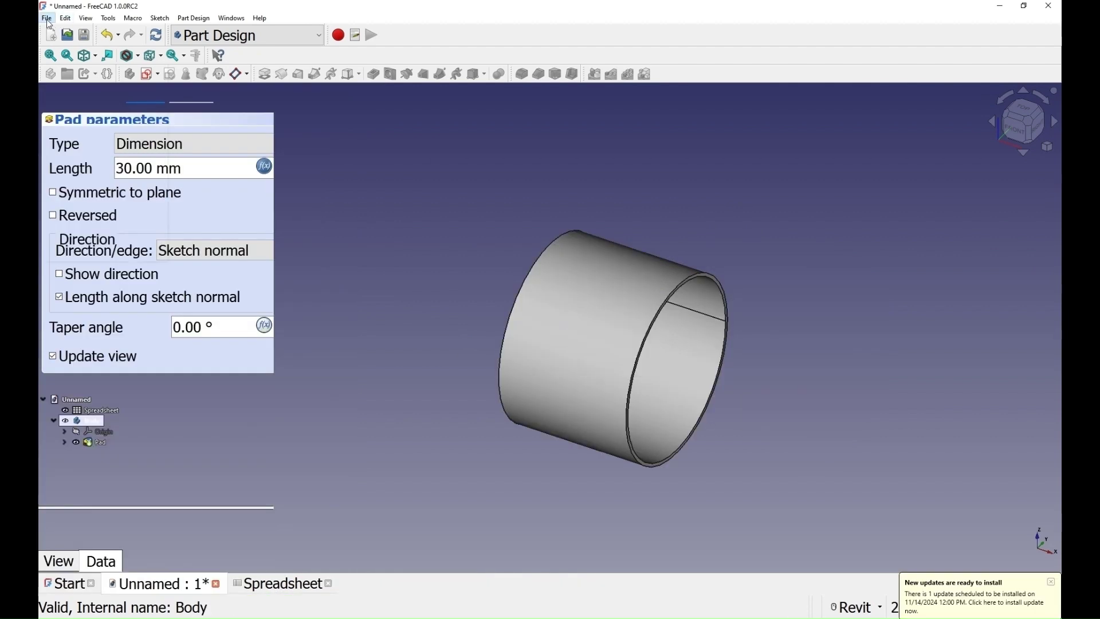
# Step: Start saving the document under a new name and create a folder named Freecad inside TR250_SuzukiSpecExhaust
pyautogui.click(47, 18)
pyautogui.click(68, 111)
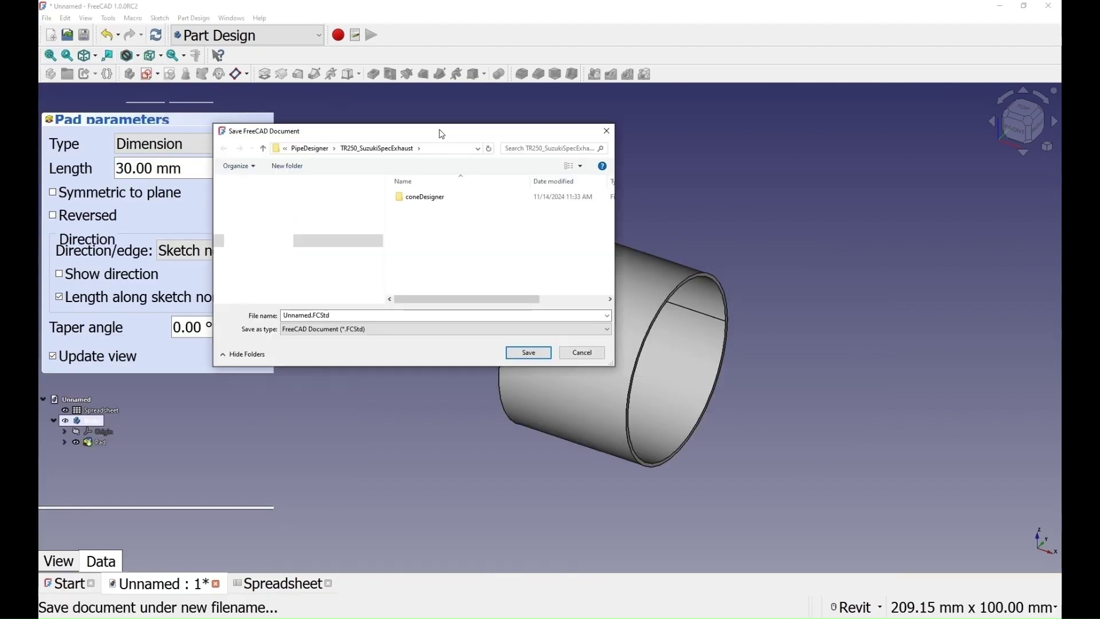
pyautogui.rightClick(434, 231)
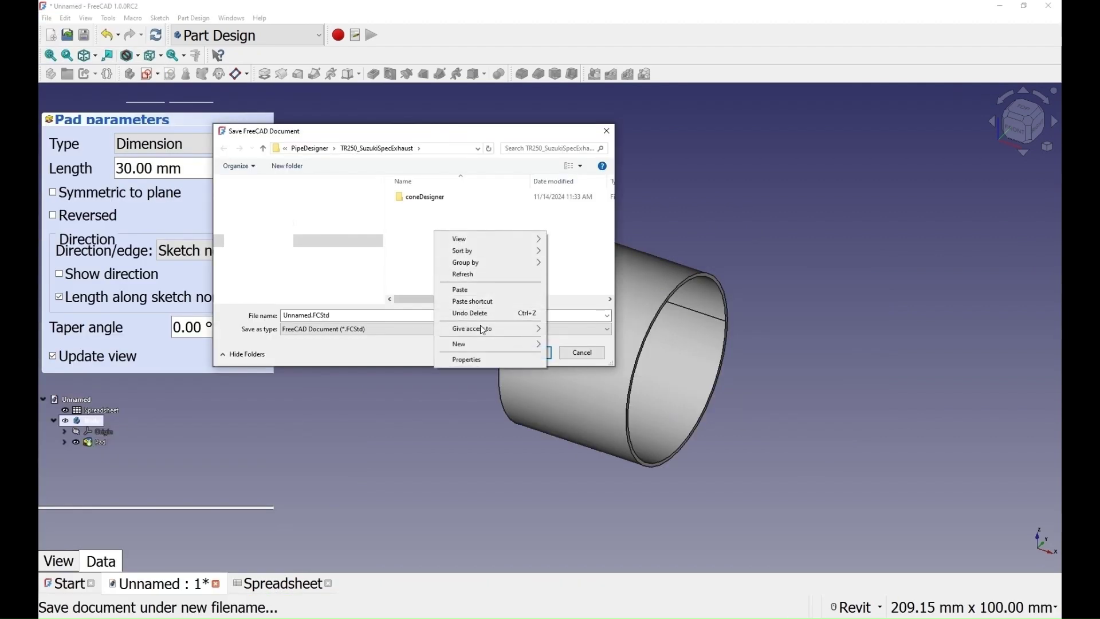
pyautogui.moveTo(488, 349)
pyautogui.click(567, 348)
pyautogui.write('Freecad')
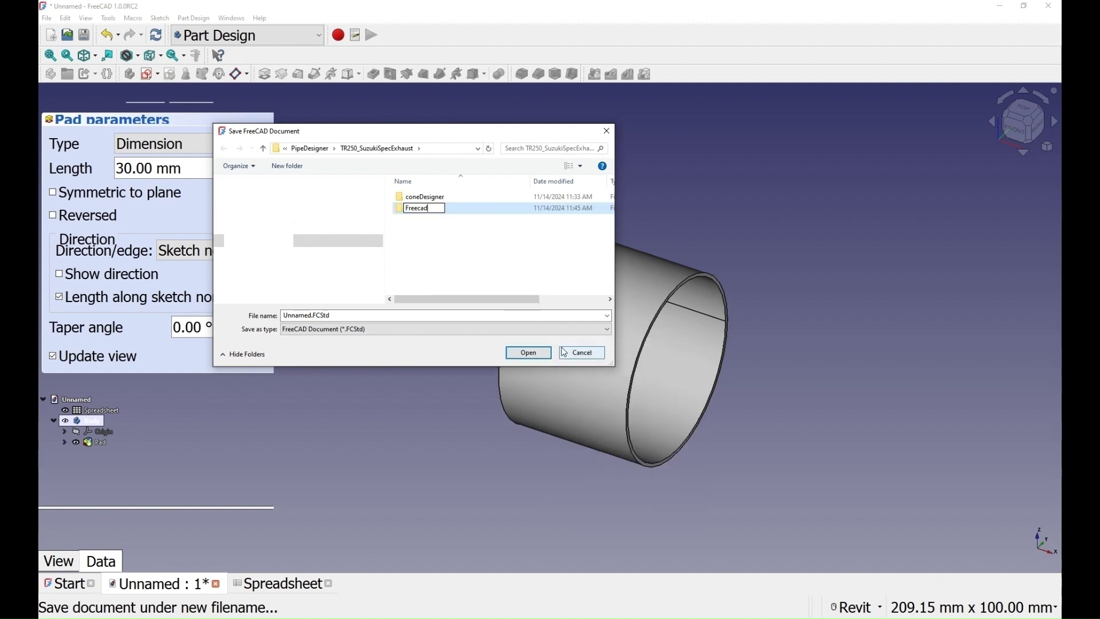
pyautogui.press('Return')
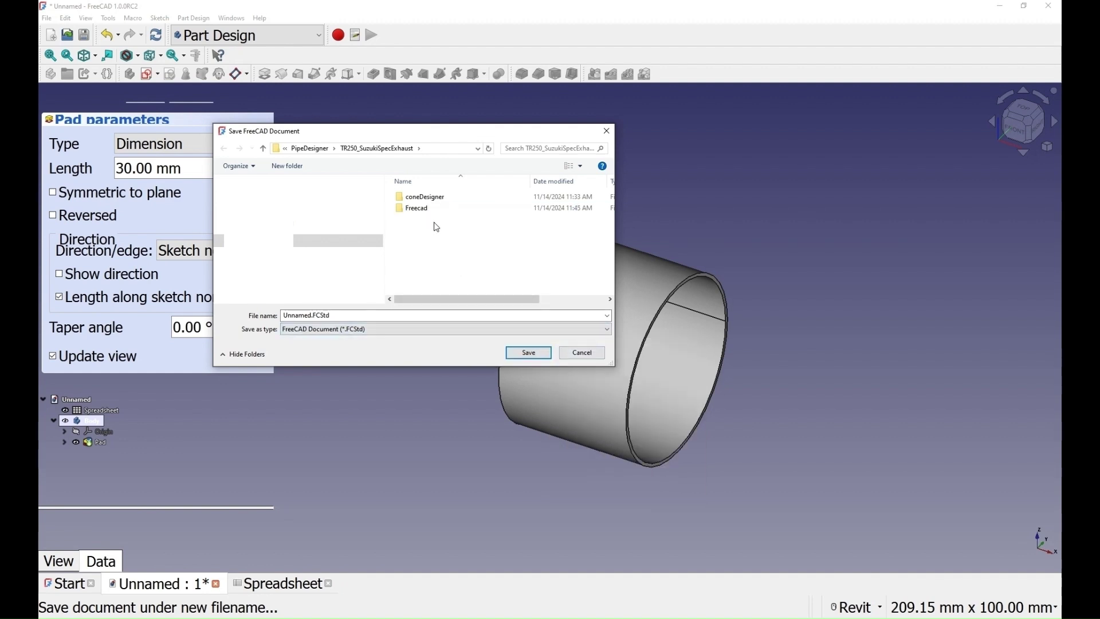
# Step: Save the document as TR250_S0 inside the Freecad folder
pyautogui.doubleClick(426, 209)
pyautogui.write('TR250_S0')
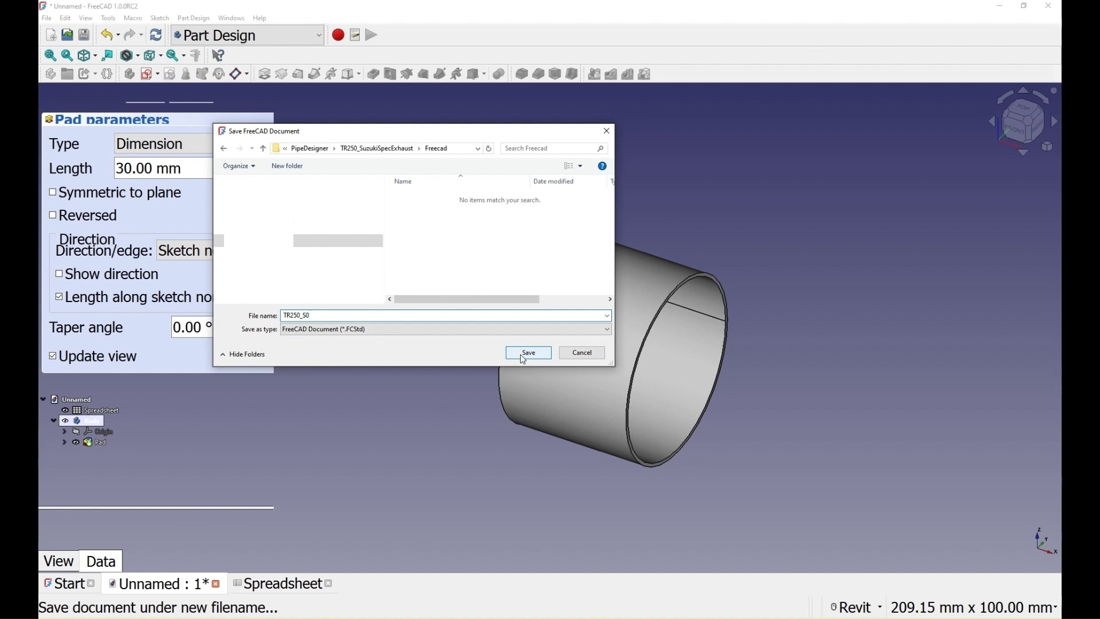
pyautogui.click(524, 356)
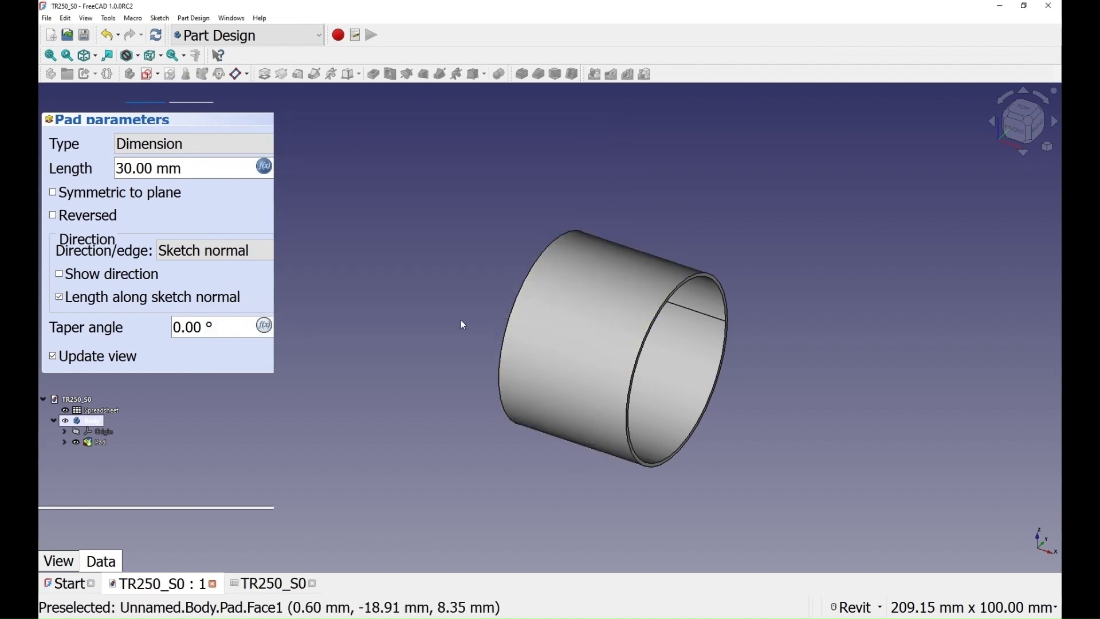
# Step: Check the Arc 8 line of the pipe parameters file in Notepad, then return to FreeCAD and save the document as TR250_S8
pyautogui.hotkey('alt', 'Tab')
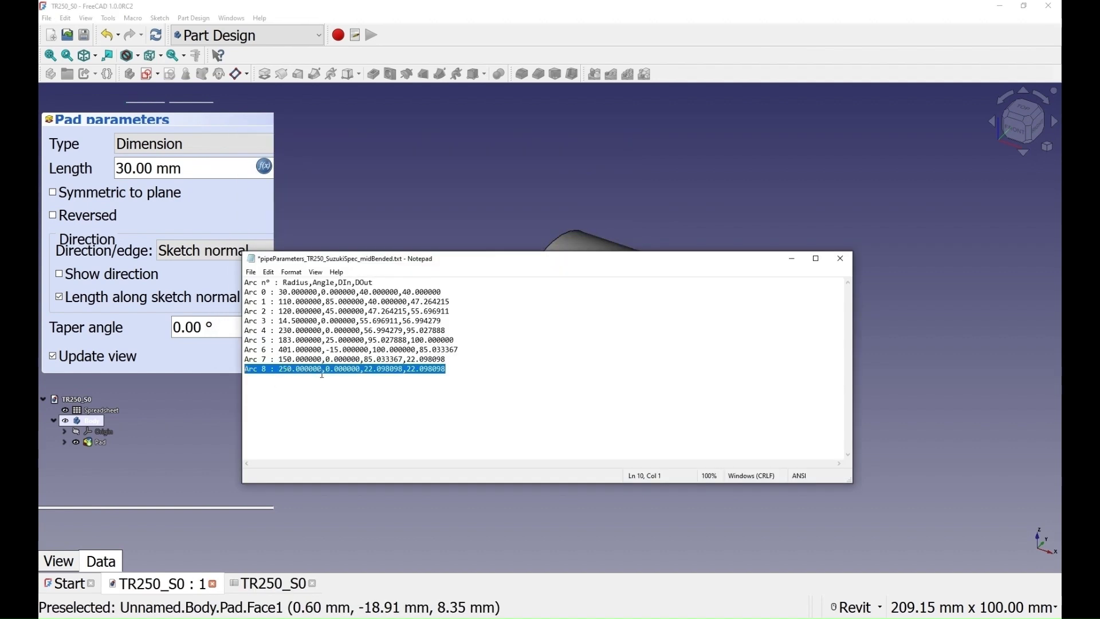
pyautogui.click(452, 383)
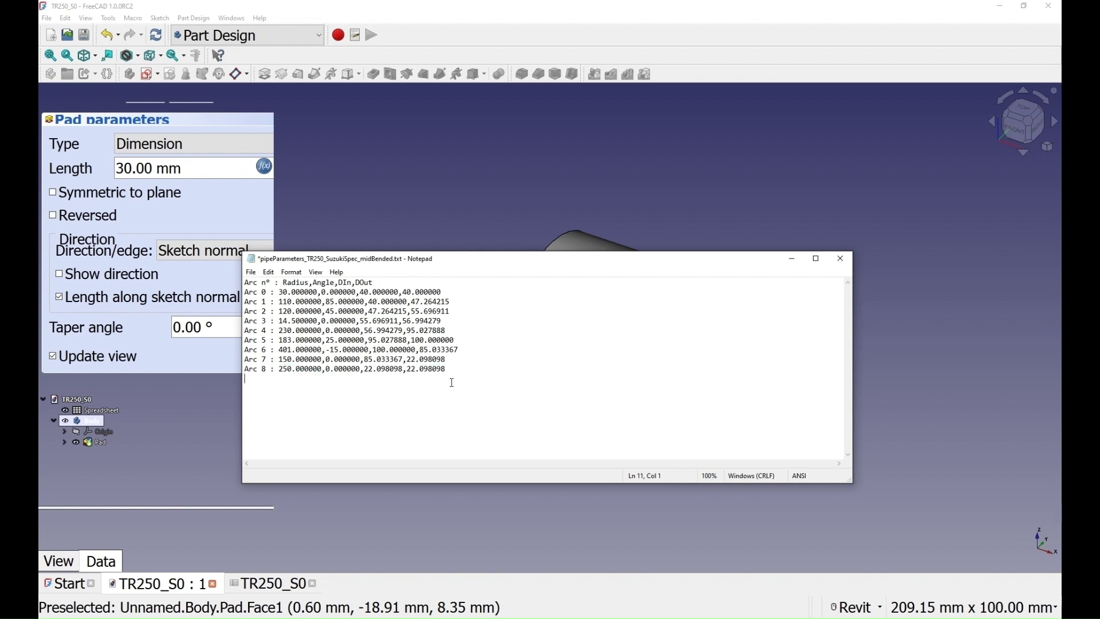
pyautogui.click(421, 33)
pyautogui.click(47, 18)
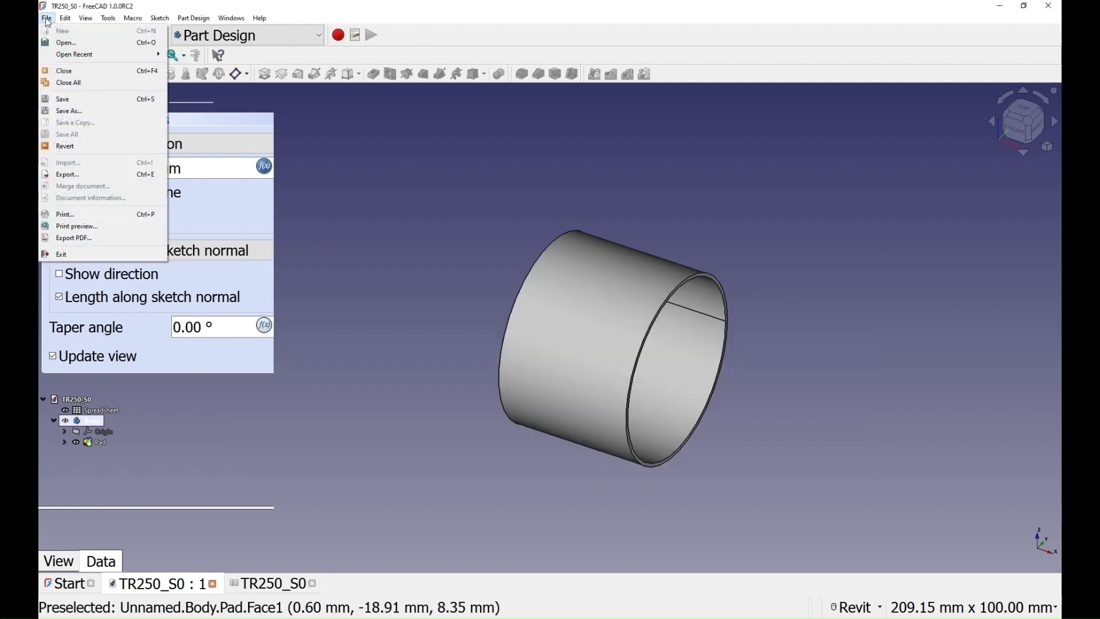
pyautogui.click(78, 111)
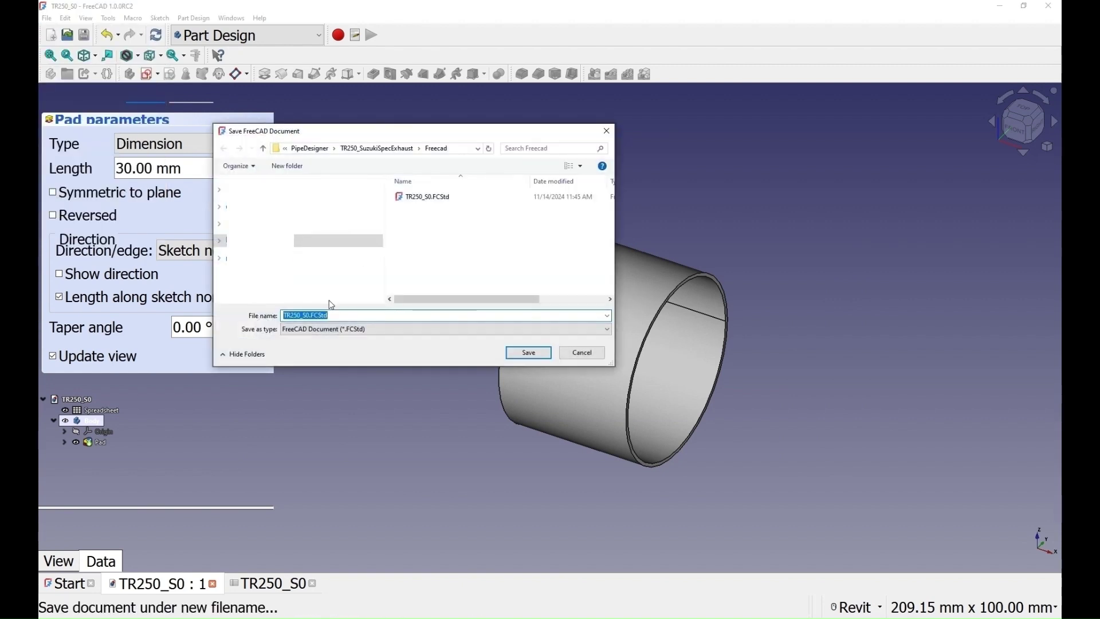
pyautogui.click(308, 315)
pyautogui.write('1')
pyautogui.click(528, 351)
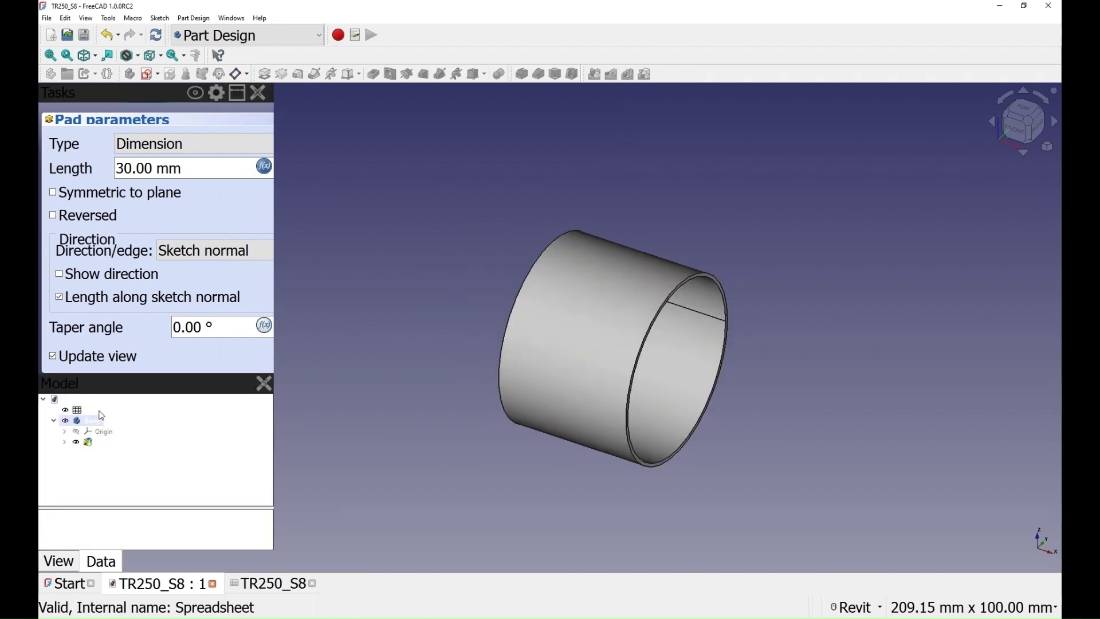
# Step: In the spreadsheet, set the inner diameter in B3 to 22.1 and the height in B4 to 250
pyautogui.doubleClick(101, 411)
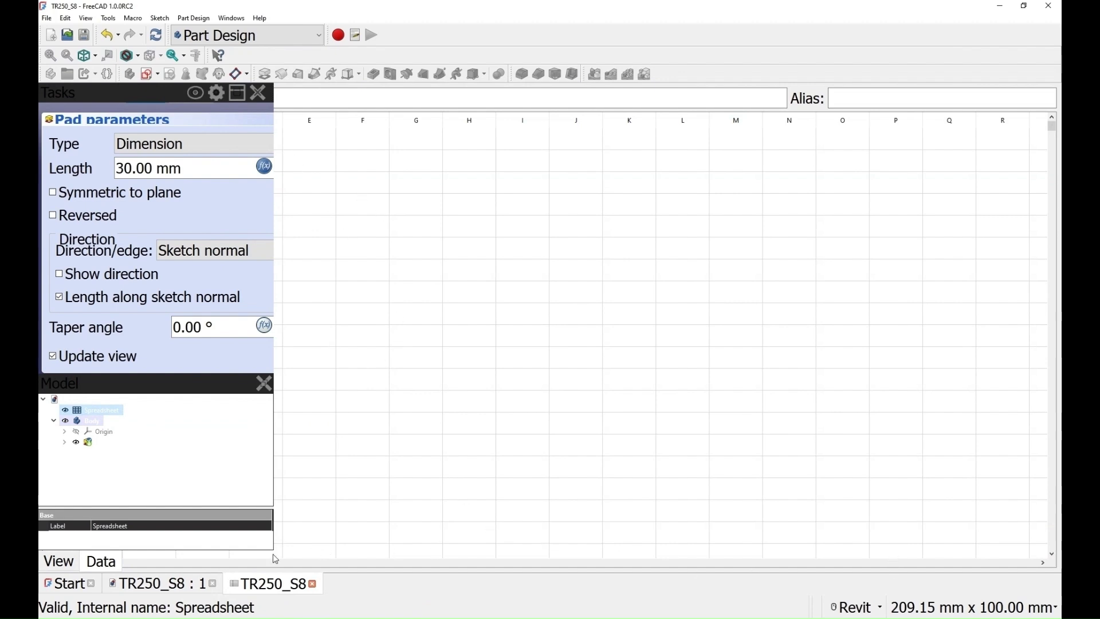
pyautogui.click(522, 273)
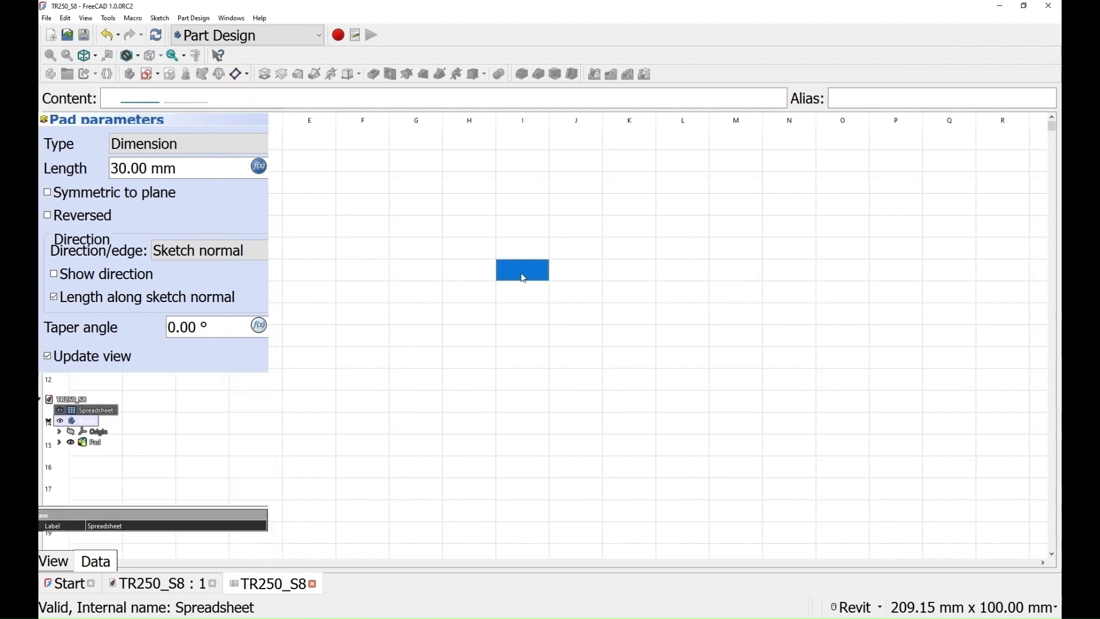
pyautogui.press('Left')
pyautogui.press('Home')
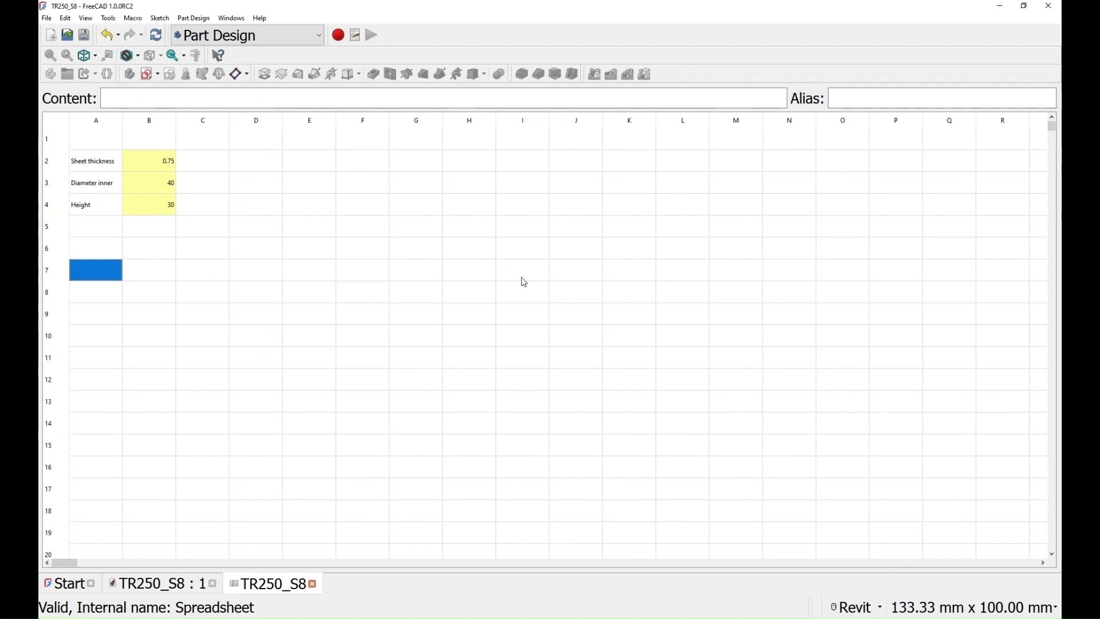
pyautogui.press('Up')
pyautogui.press('Up')
pyautogui.press('Up')
pyautogui.press('Up')
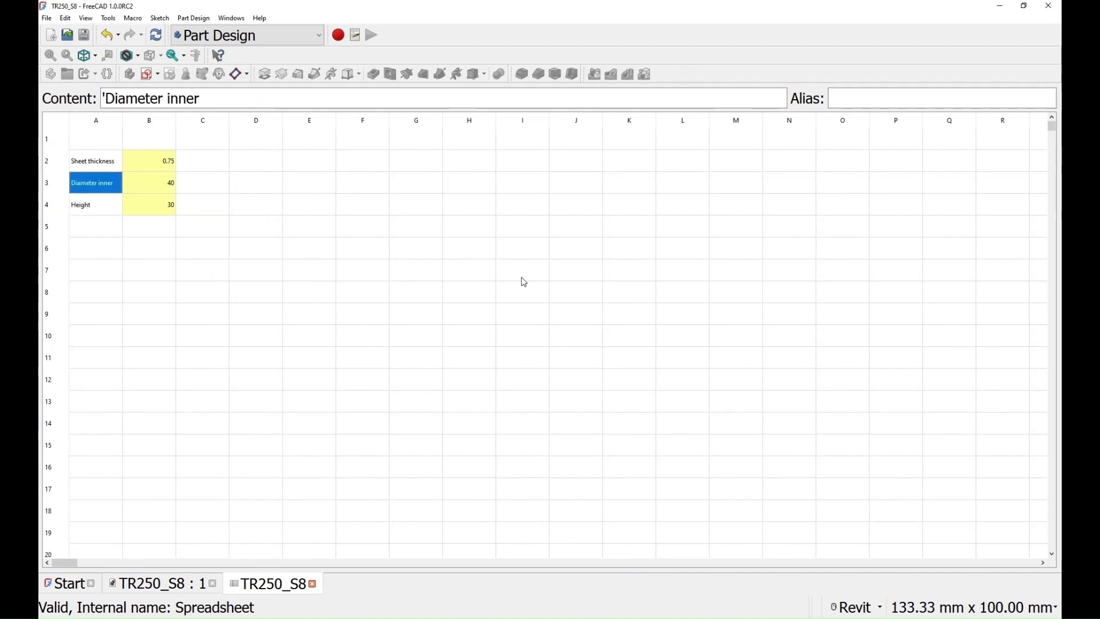
pyautogui.press('Right')
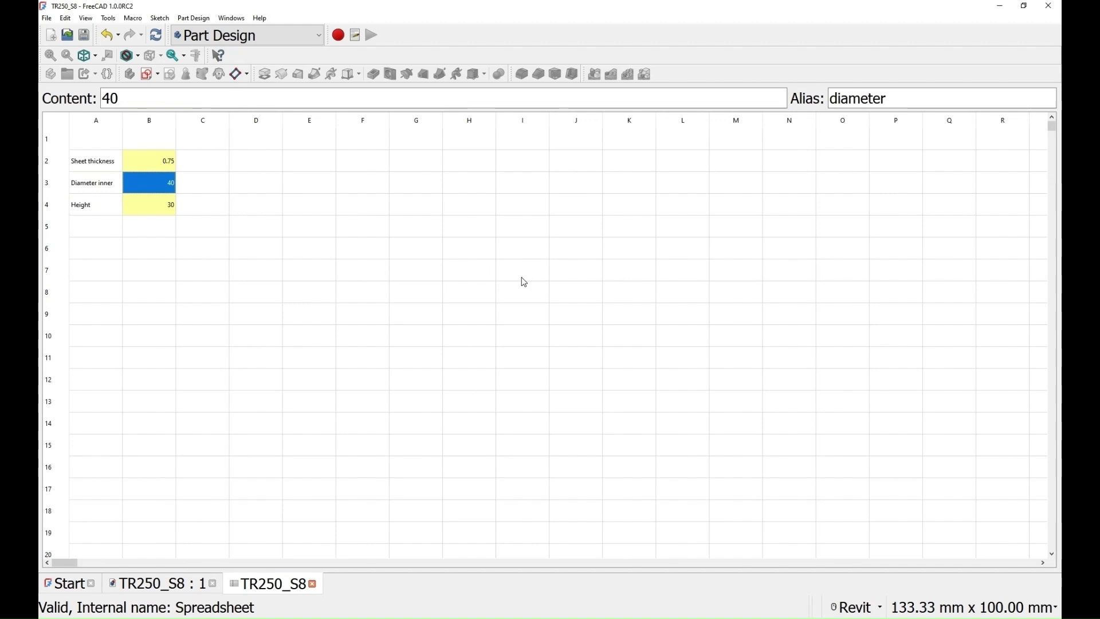
pyautogui.write('22.1')
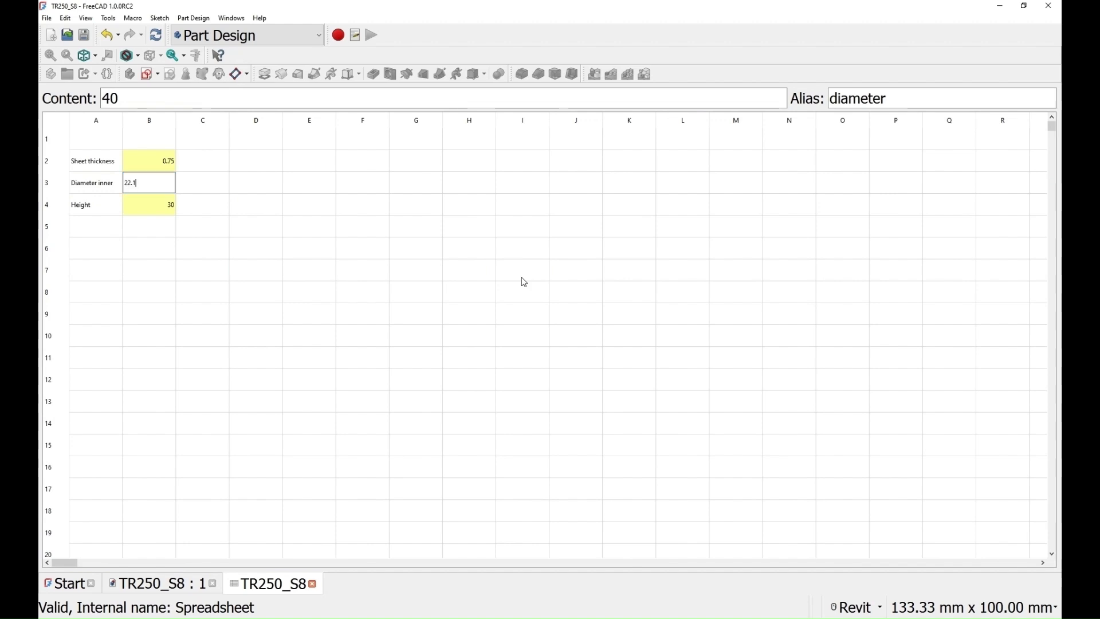
pyautogui.press('Return')
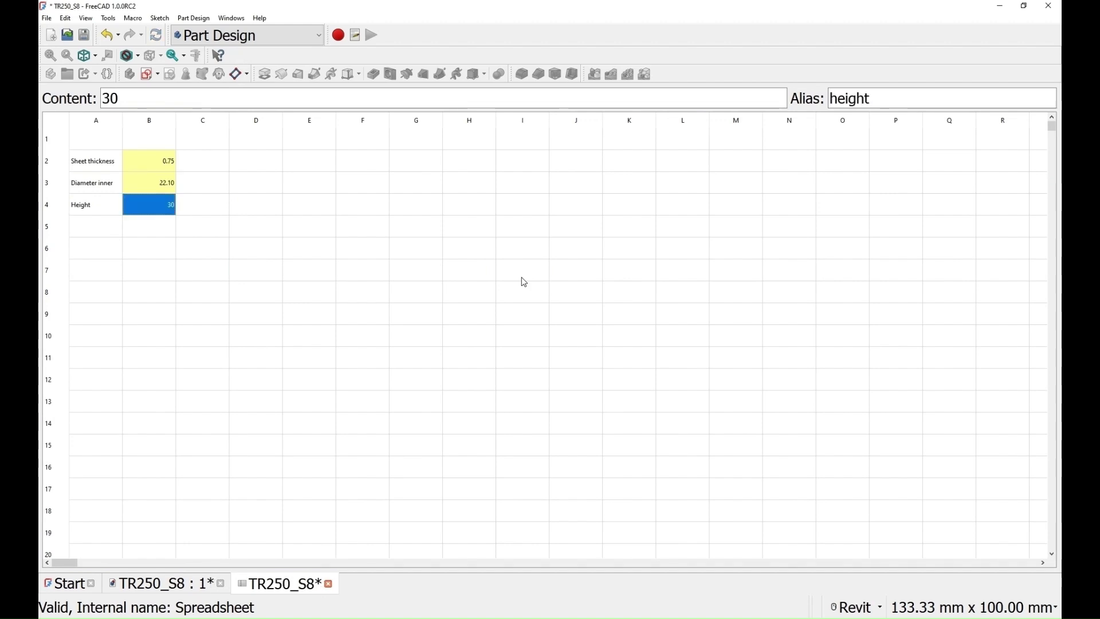
pyautogui.write('250')
pyautogui.press('Return')
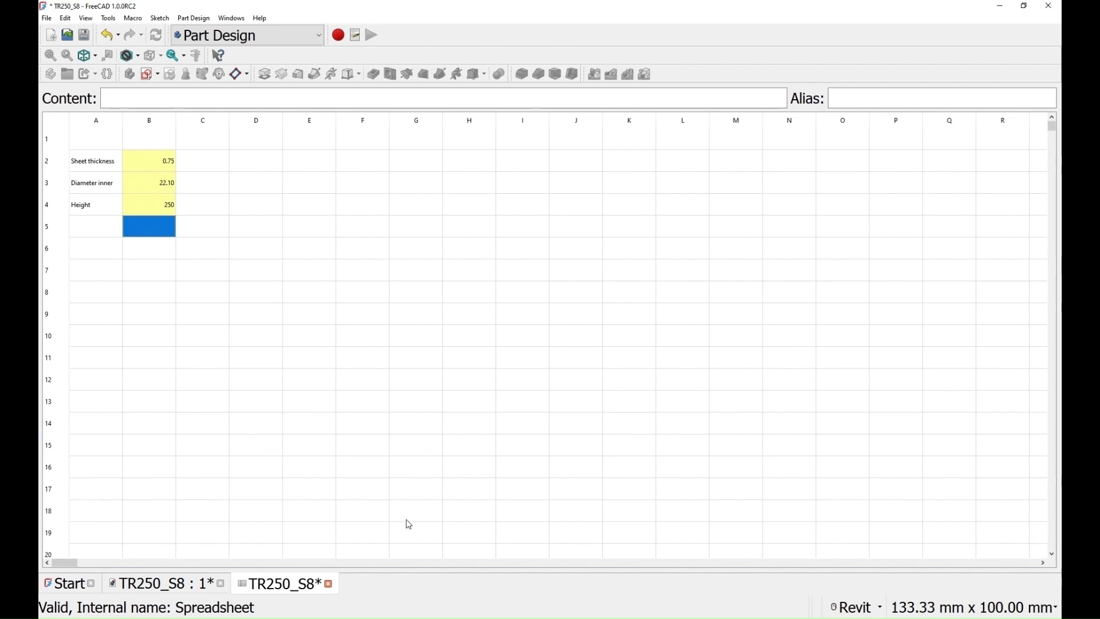
# Step: Return to the 3D view to check the whole pipe and save the TR250_S8 document
pyautogui.click(172, 582)
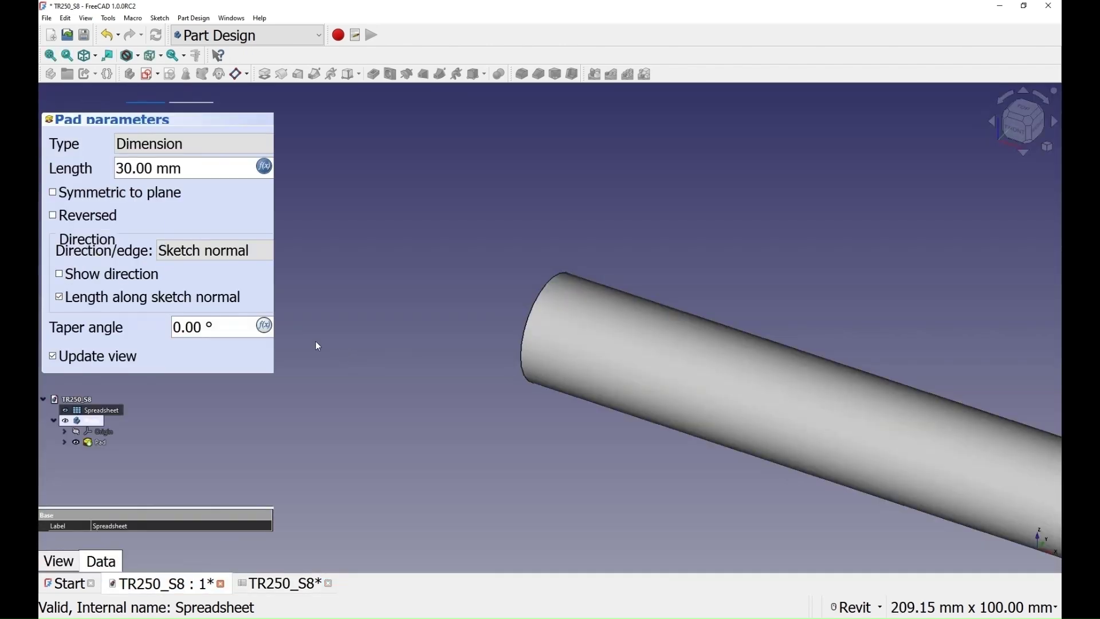
pyautogui.scroll(-5, 319, 336)
pyautogui.scroll(2, 334, 336)
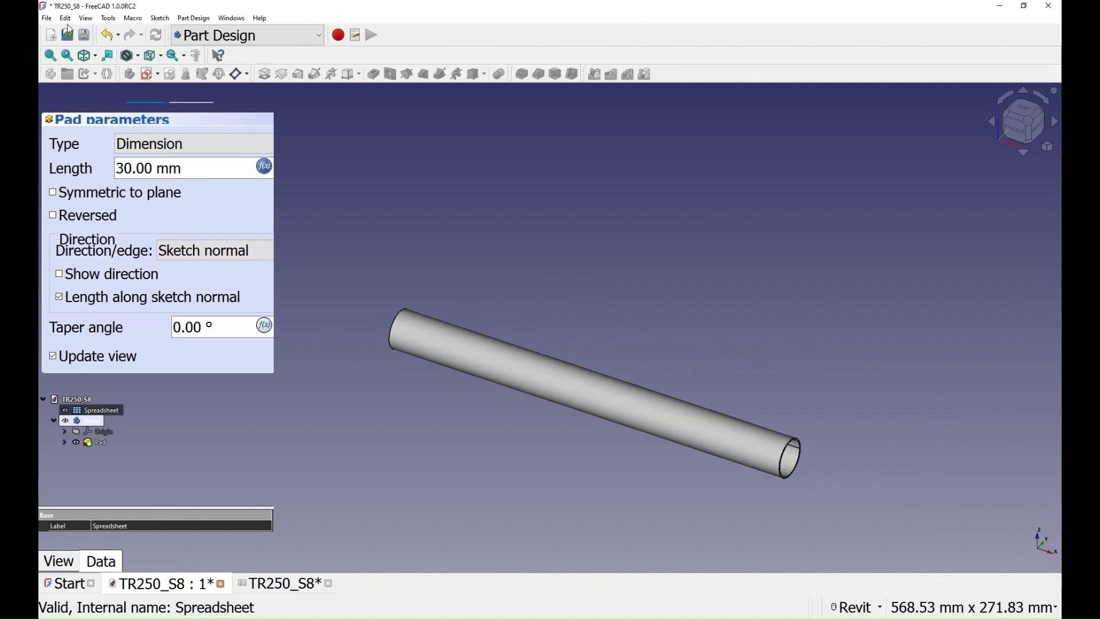
pyautogui.click(46, 18)
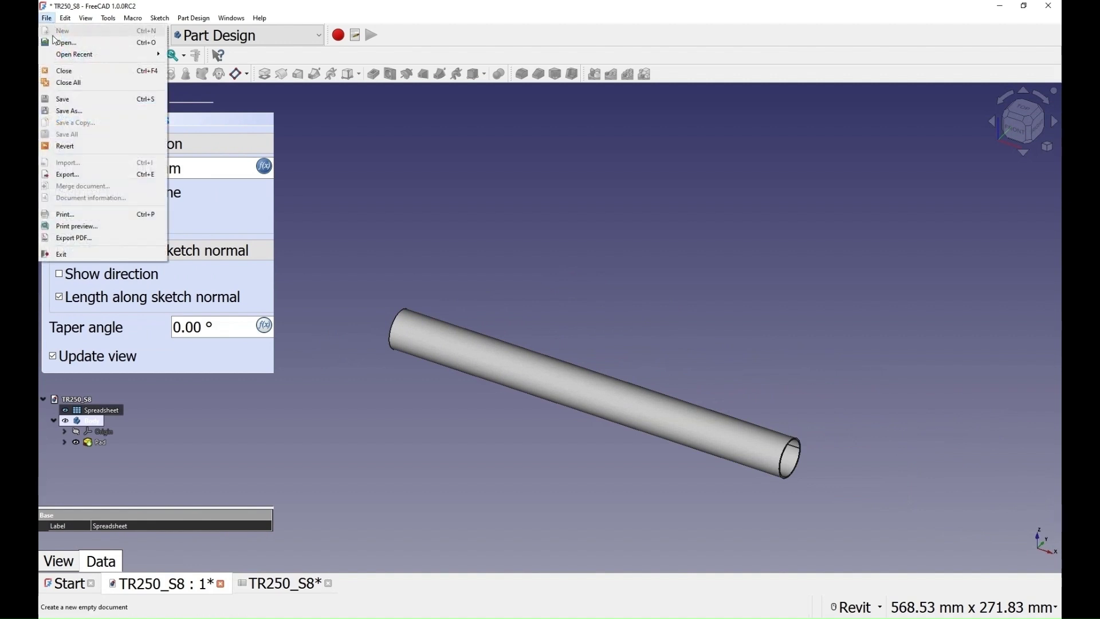
pyautogui.click(63, 99)
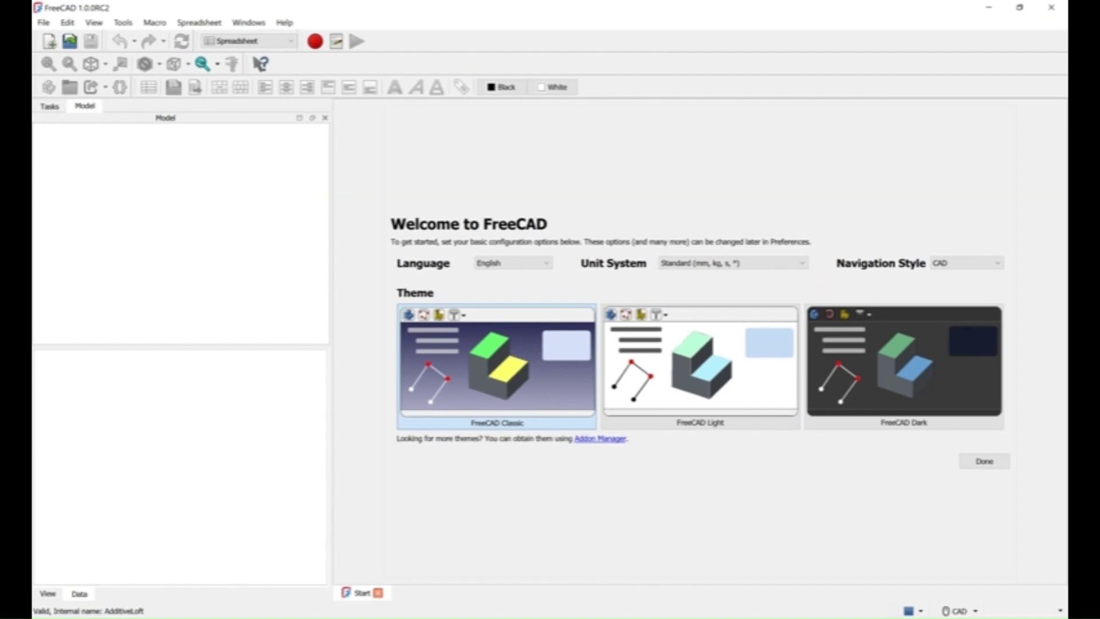
# Step: Open the TR250_S0.FCStd document from the Freecad folder
pyautogui.click(43, 23)
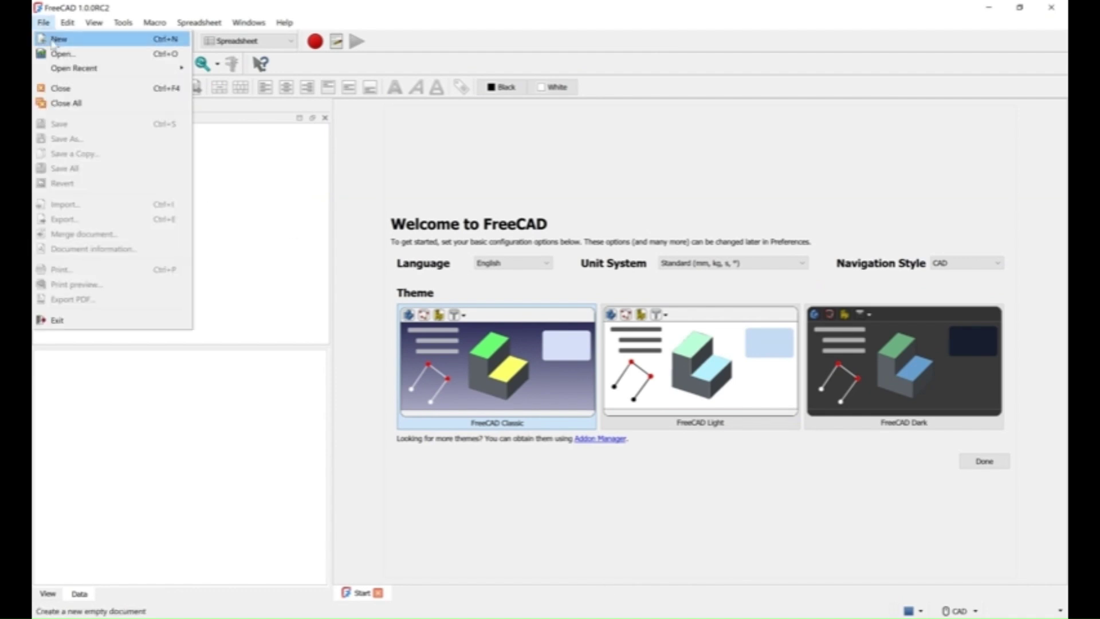
pyautogui.click(62, 54)
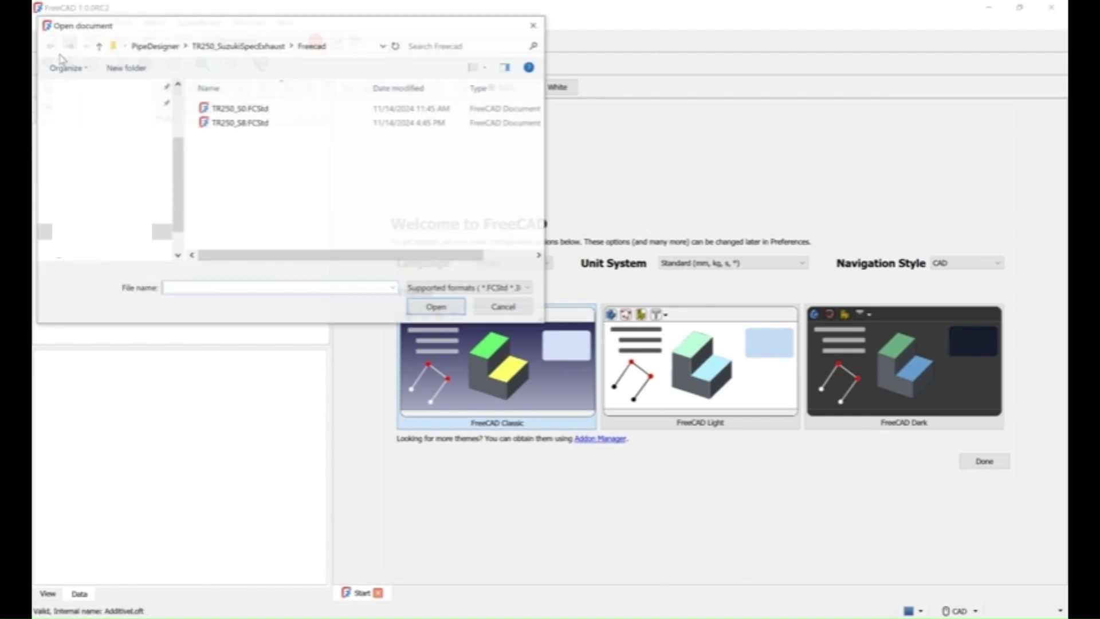
pyautogui.click(243, 108)
pyautogui.click(439, 309)
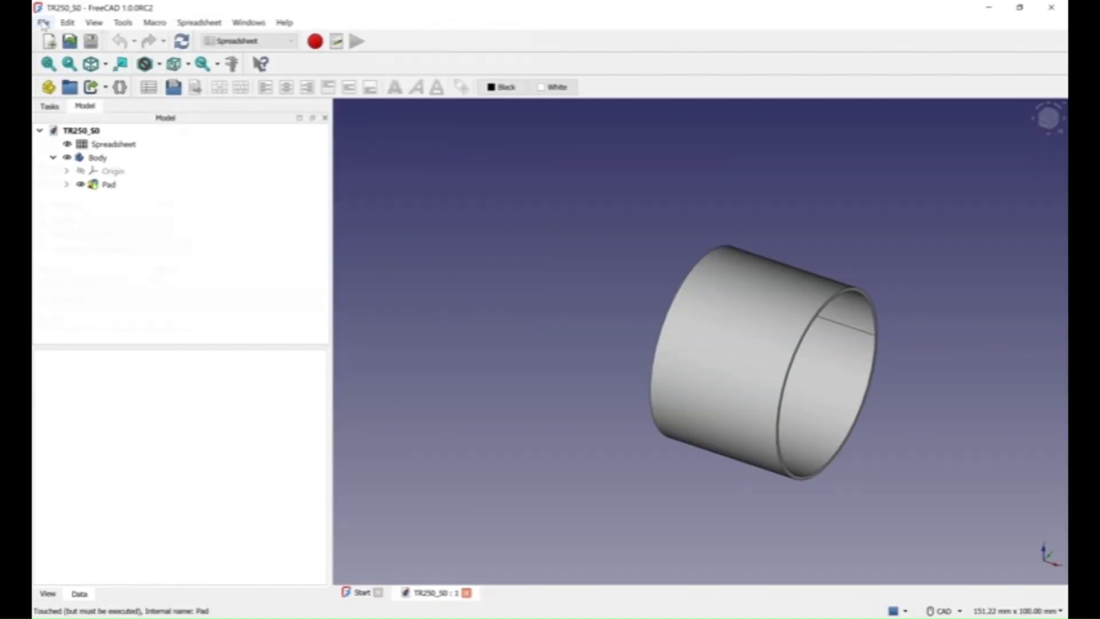
# Step: Save the opened document under the new name TR250_S3 in the Freecad folder
pyautogui.click(43, 23)
pyautogui.click(67, 141)
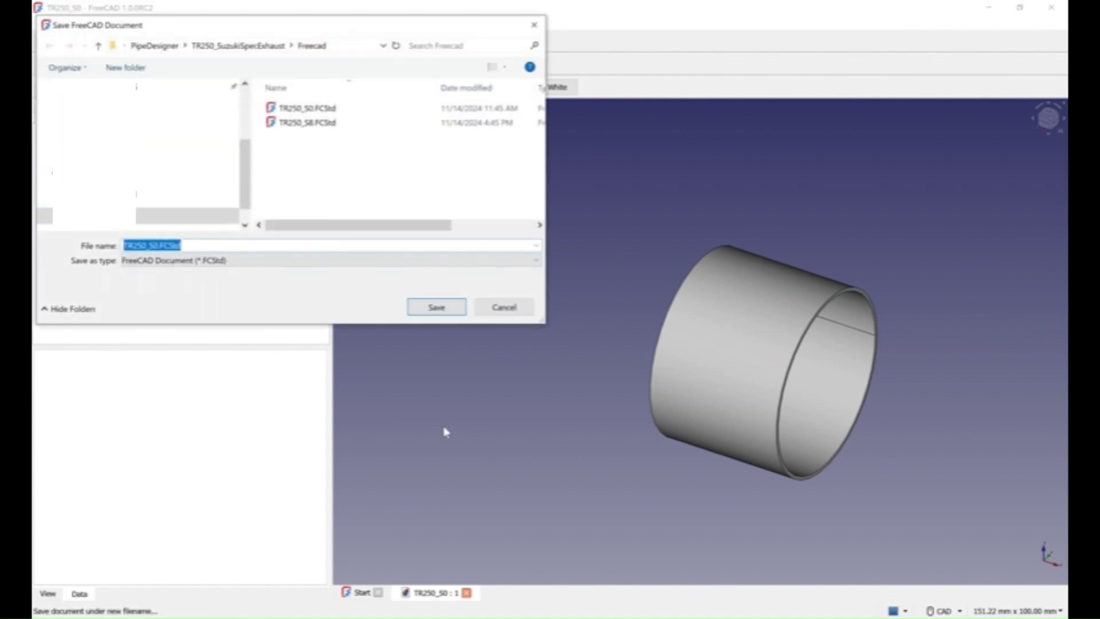
pyautogui.click(172, 246)
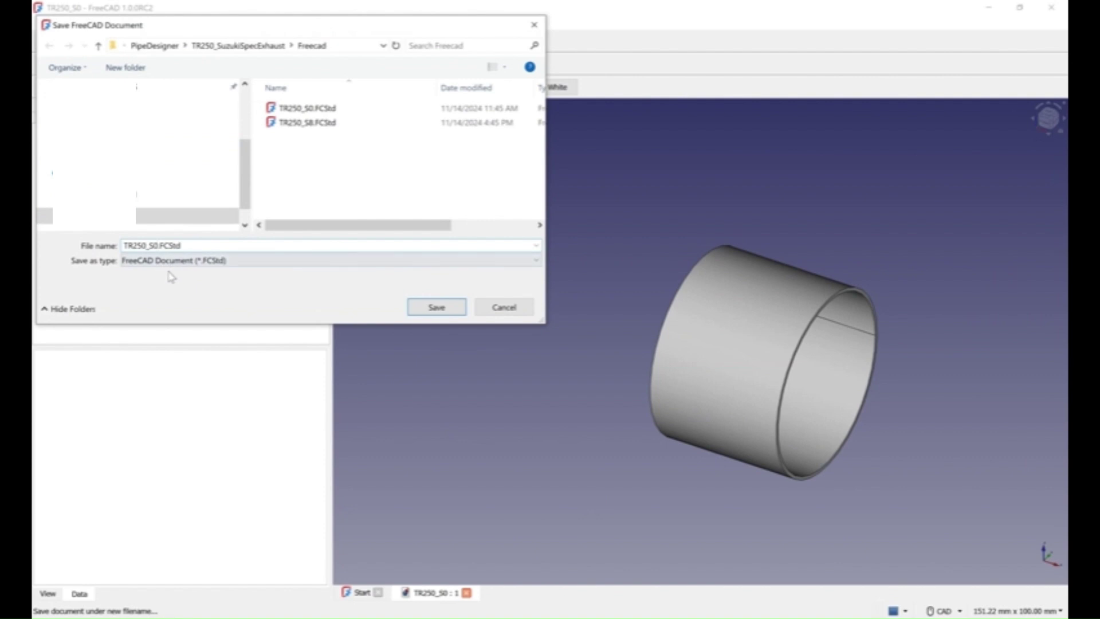
pyautogui.press('BackSpace')
pyautogui.write('3')
pyautogui.click(435, 308)
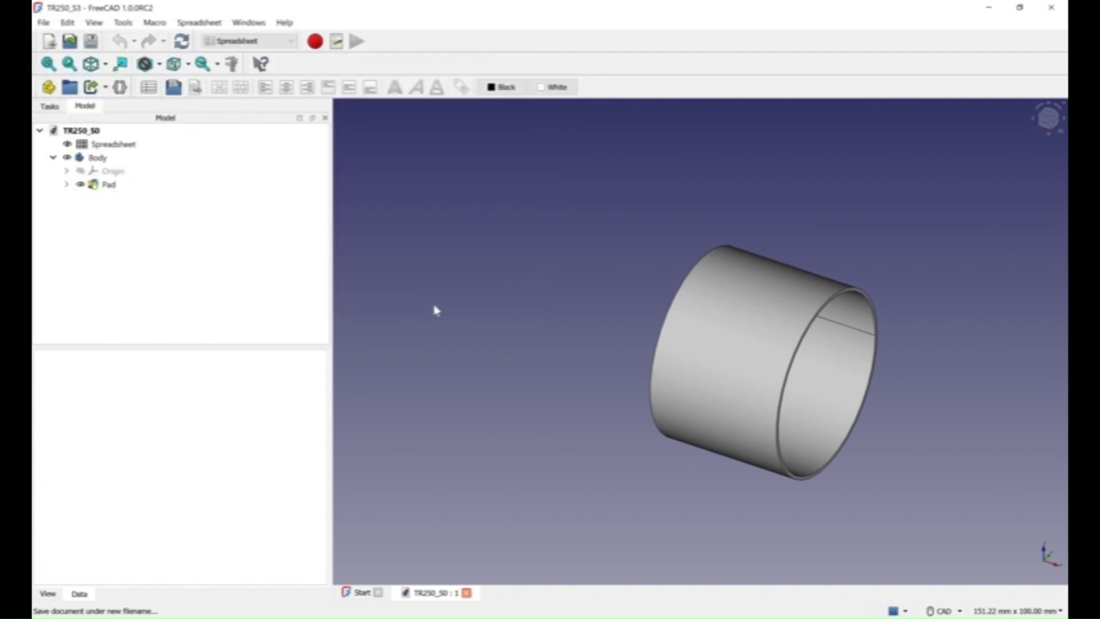
# Step: Open the spreadsheet and move the Height label and its value from row 4 to row 5
pyautogui.doubleClick(114, 146)
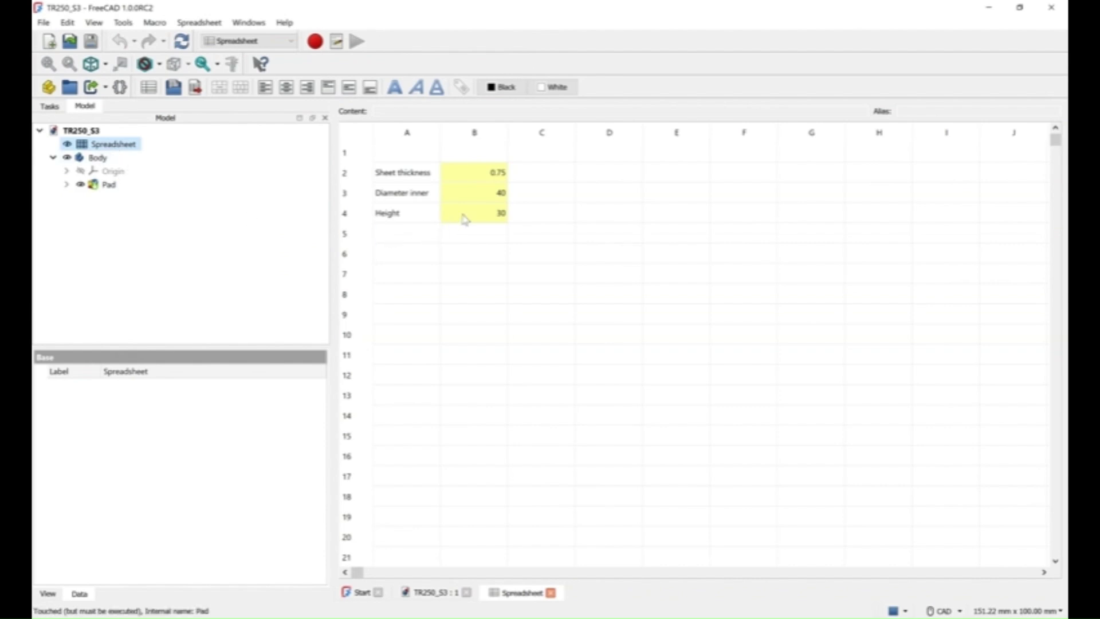
pyautogui.moveTo(422, 216); pyautogui.dragTo(449, 217)
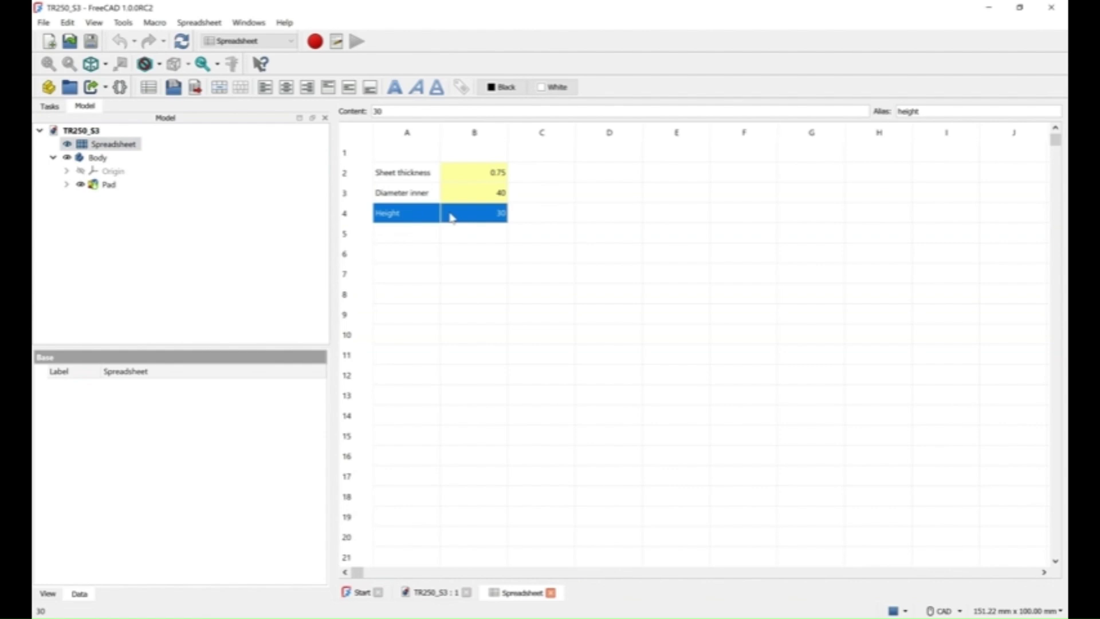
pyautogui.hotkey('ctrl', 'c')
pyautogui.click(411, 236)
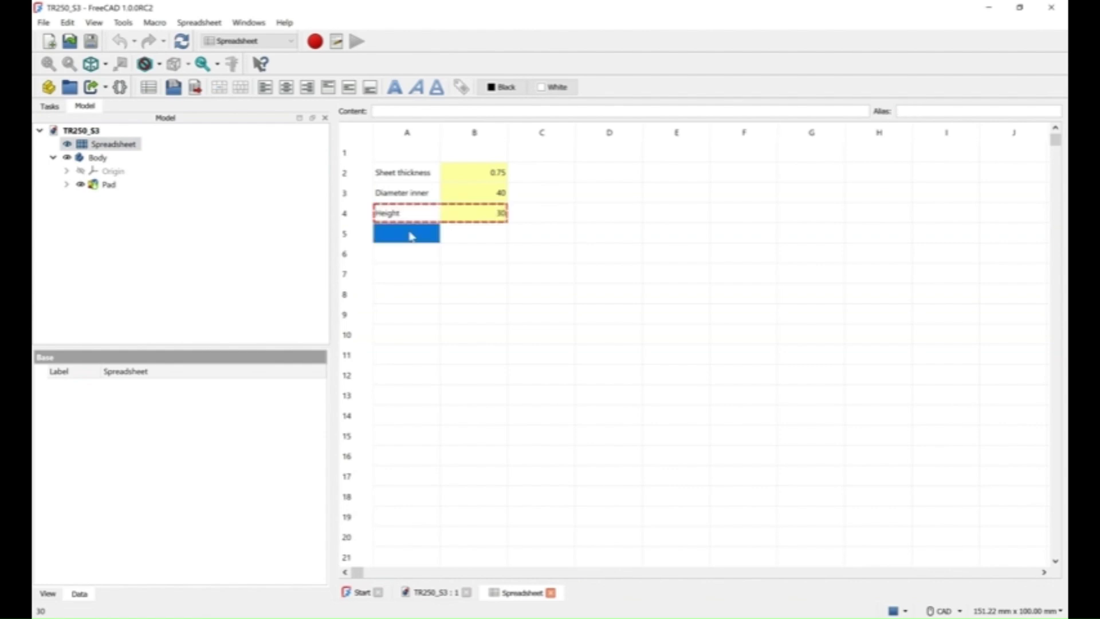
pyautogui.hotkey('ctrl', 'v')
# Step: Change the label in cell A3 to "Diameter inner 0"
pyautogui.click(418, 194)
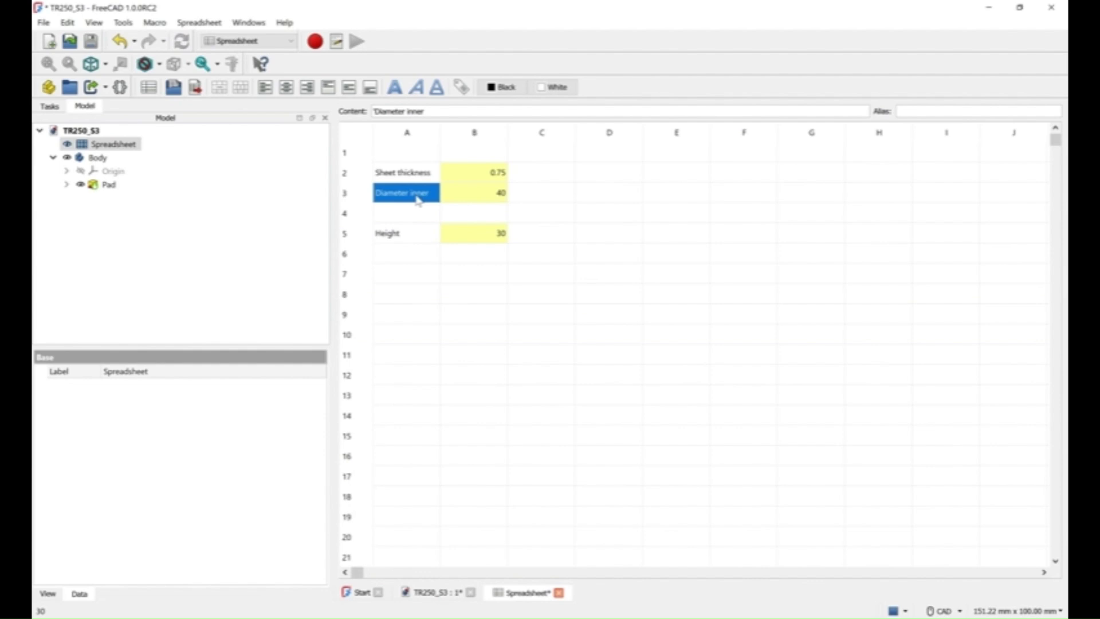
pyautogui.click(431, 111)
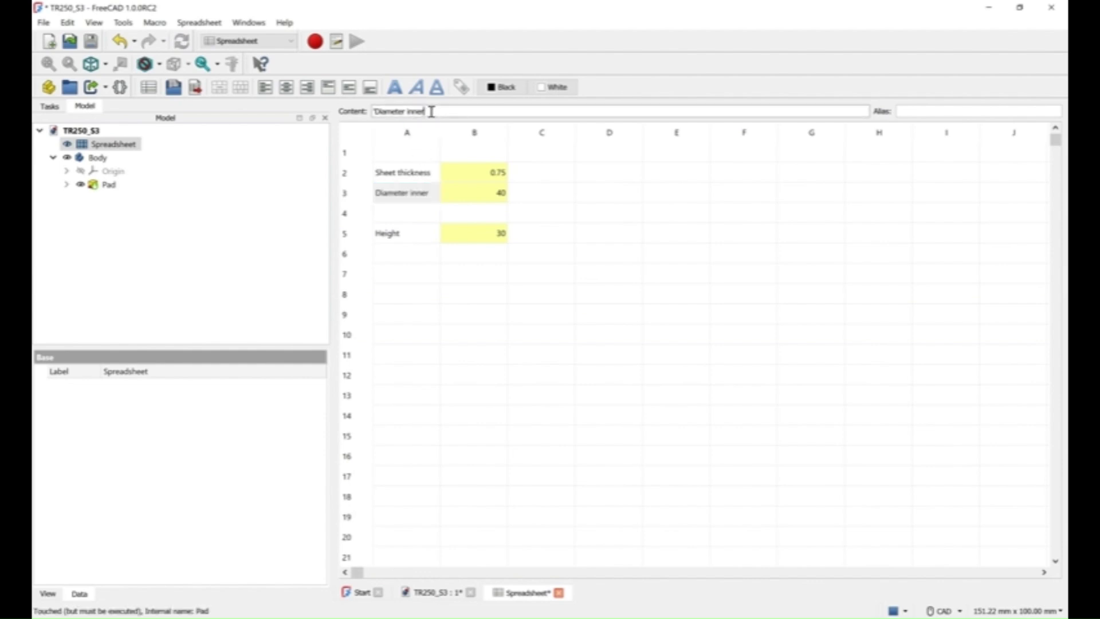
pyautogui.write('0')
pyautogui.press('Return')
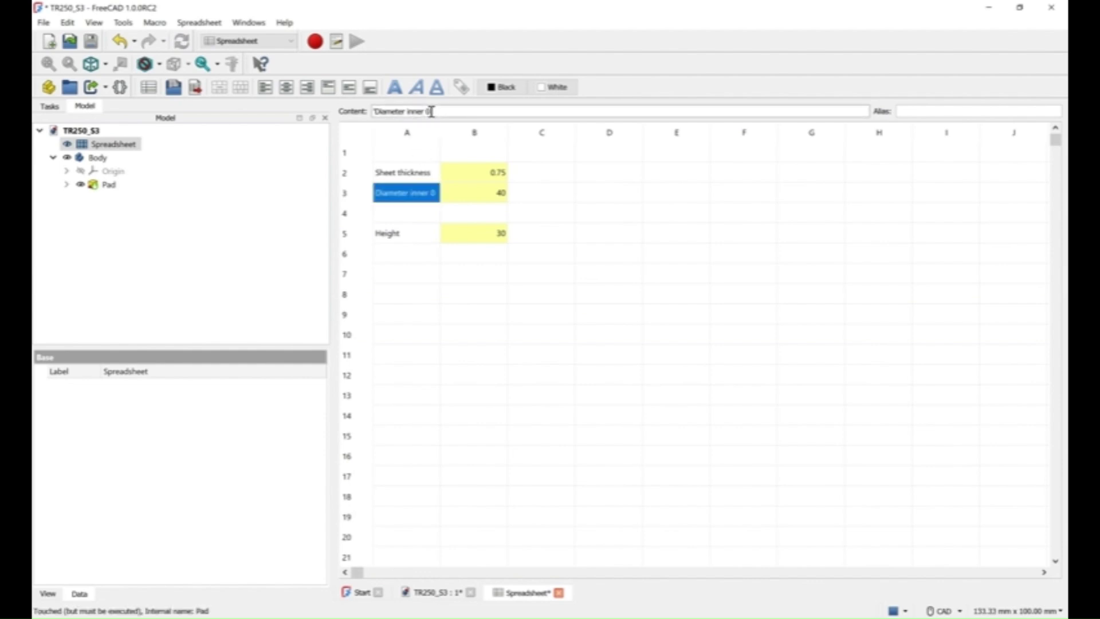
# Step: Duplicate the "Diameter inner 0" label and its value from row 3 into row 4 of the spreadsheet
pyautogui.click(538, 194)
pyautogui.click(488, 198)
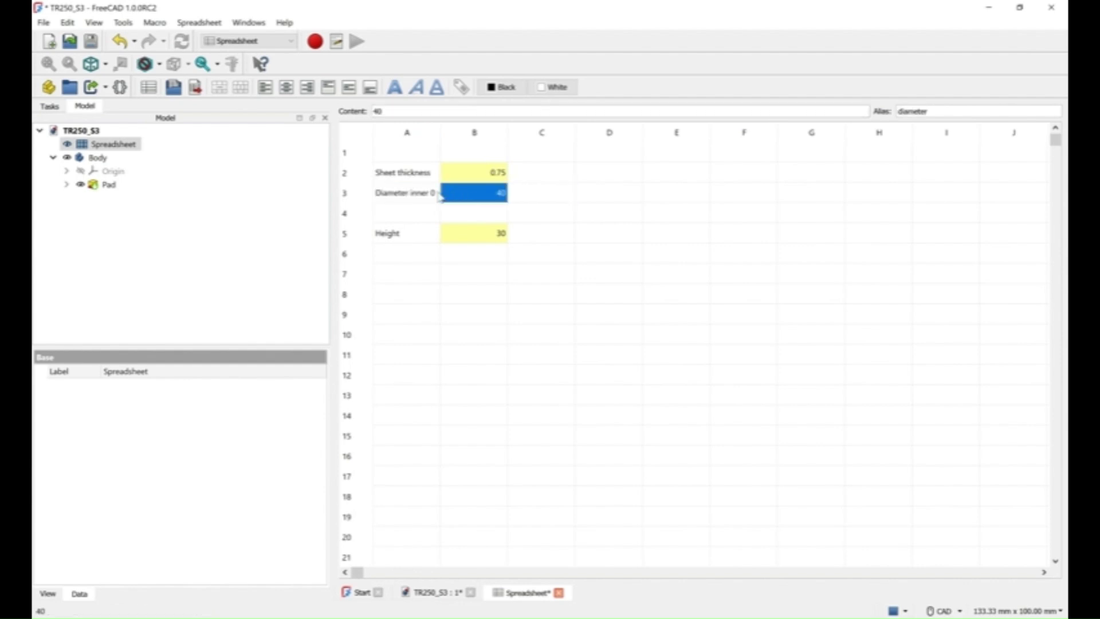
pyautogui.keyDown('shift'); pyautogui.click(393, 197); pyautogui.keyUp('shift')
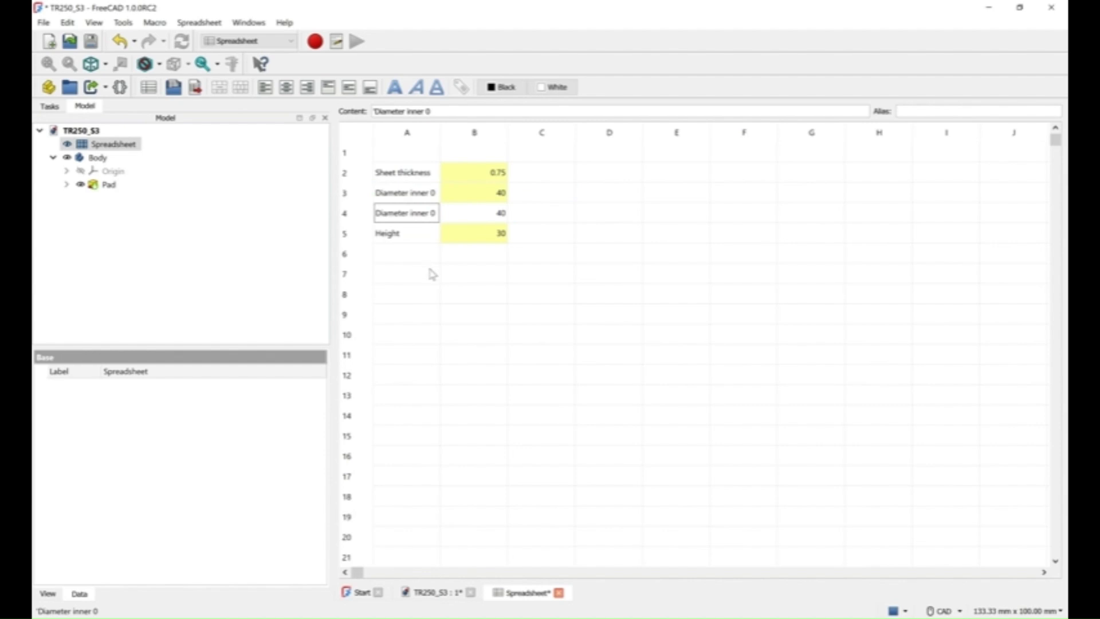
pyautogui.click(432, 111)
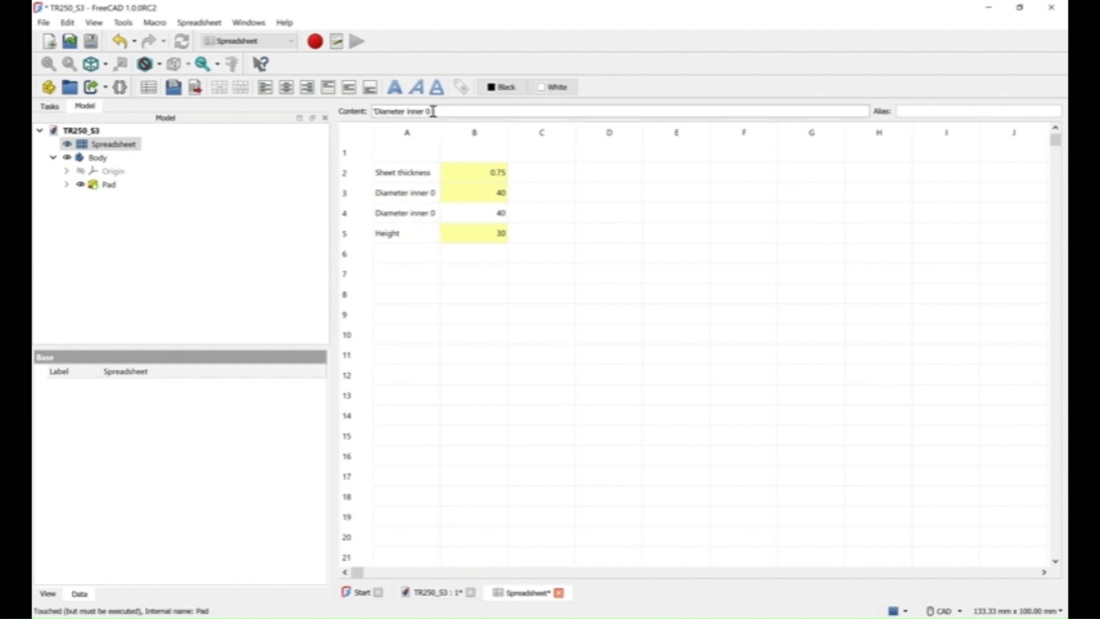
pyautogui.click(471, 212)
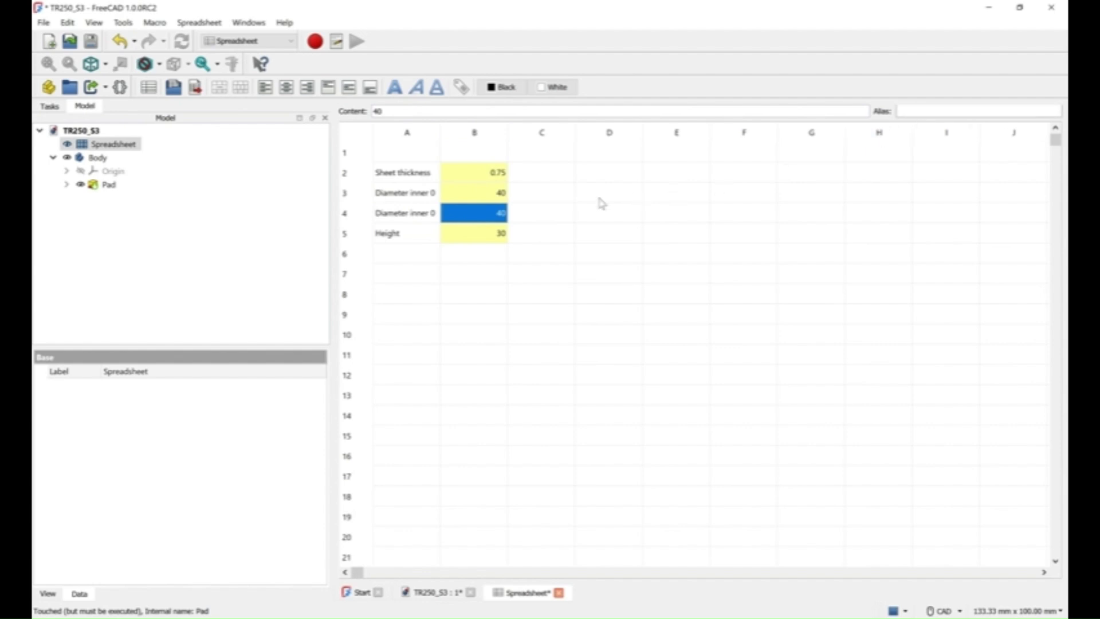
# Step: Change the alias of cell B3 to diameter0
pyautogui.click(481, 194)
pyautogui.click(948, 112)
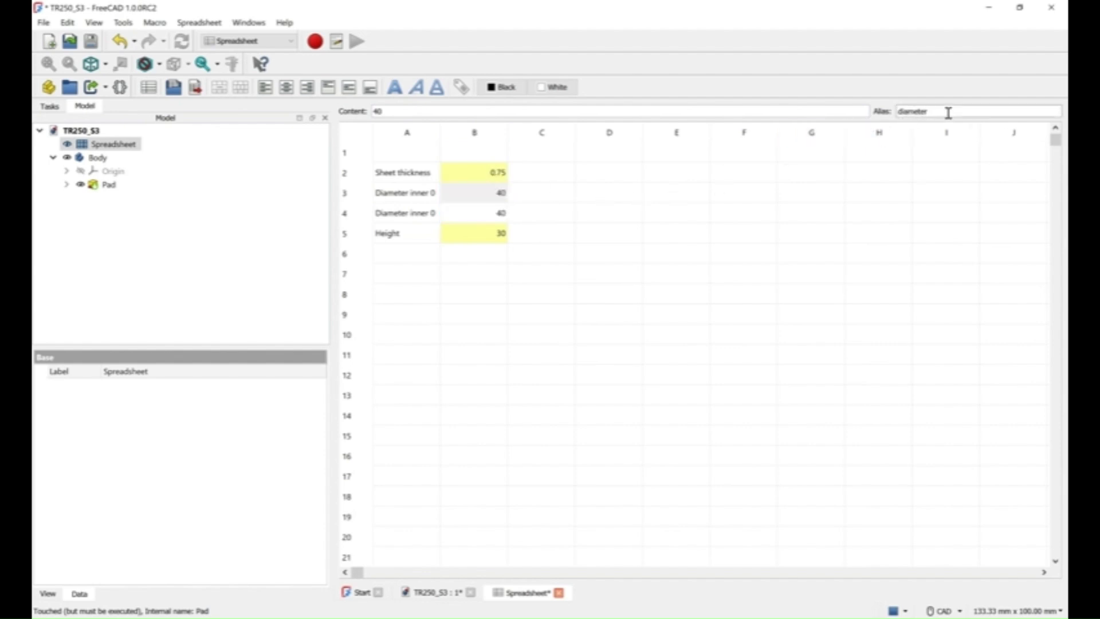
pyautogui.write('0')
pyautogui.press('Return')
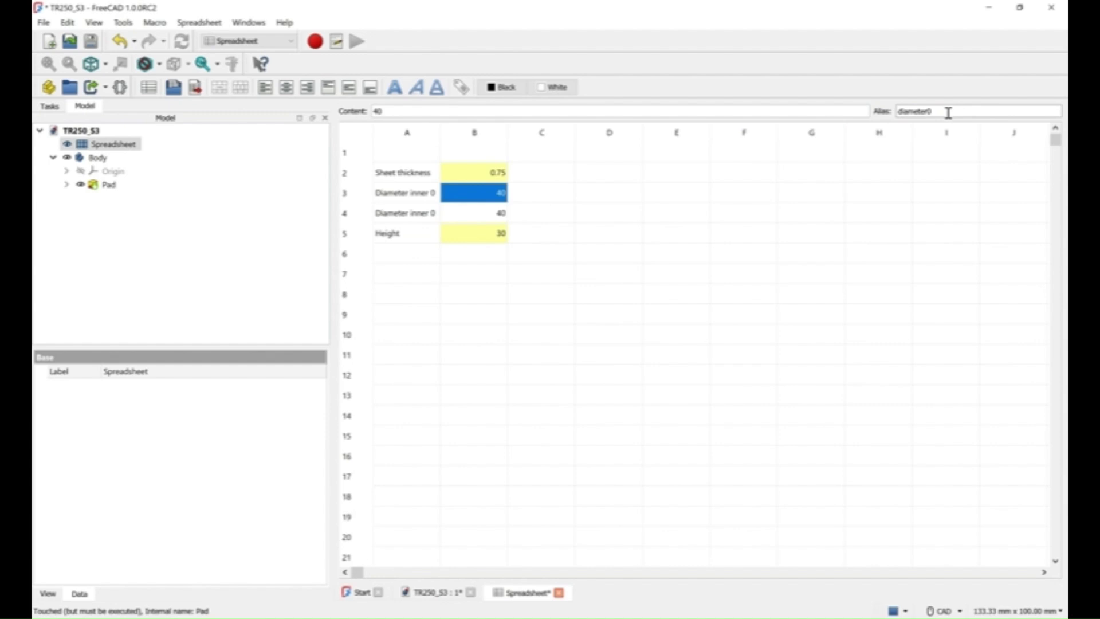
# Step: Give the duplicated diameter value in cell B4 the alias diameter1
pyautogui.moveTo(947, 113); pyautogui.dragTo(891, 114)
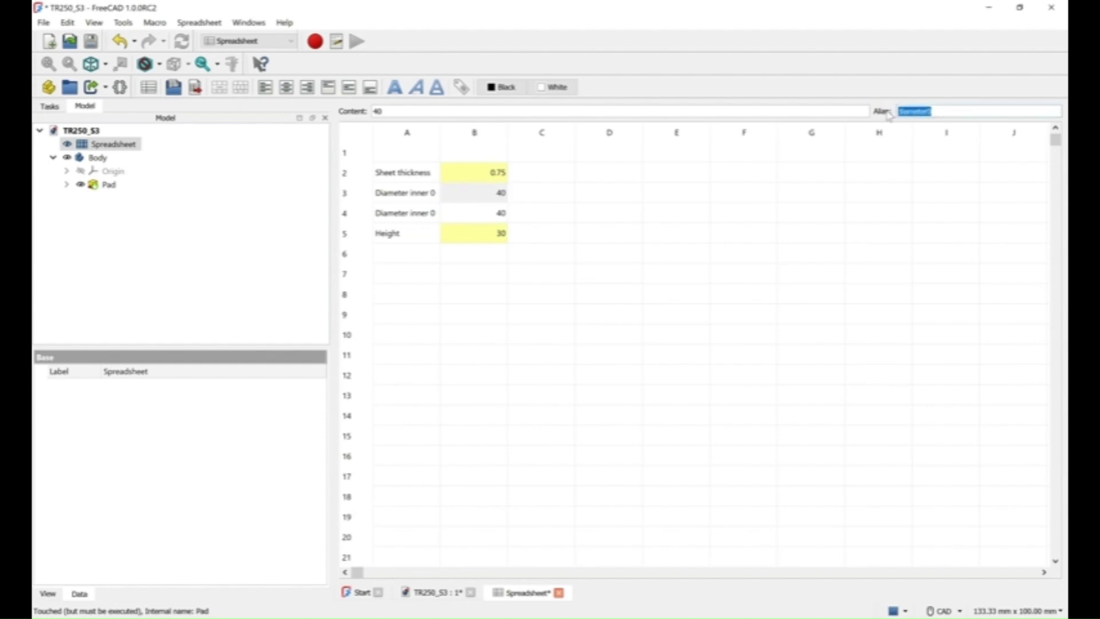
pyautogui.click(496, 214)
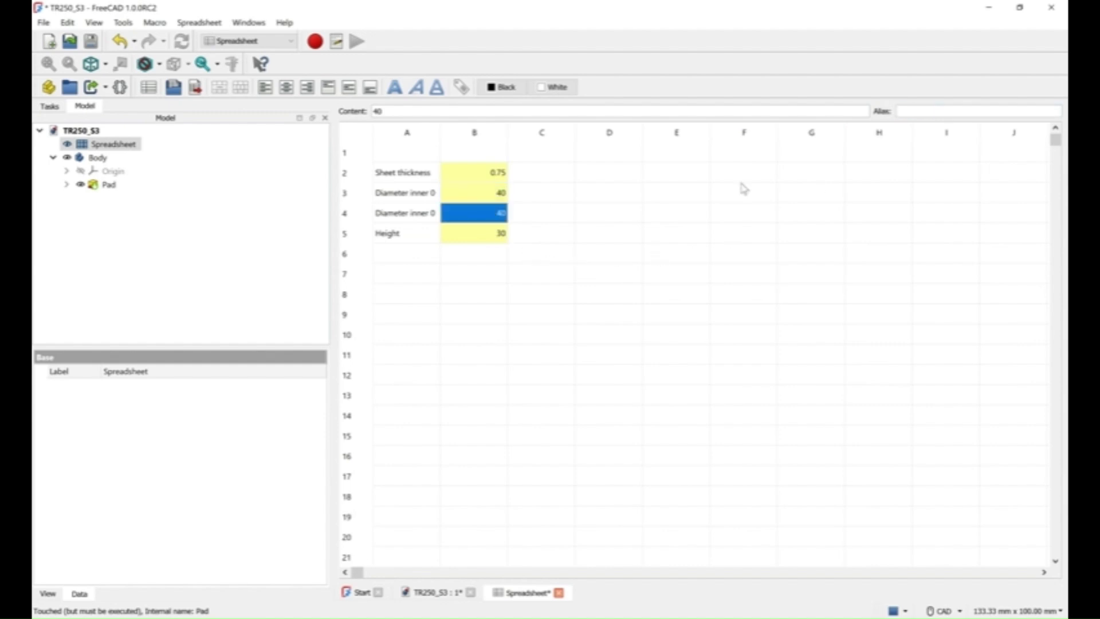
pyautogui.click(921, 111)
pyautogui.write('diameter1')
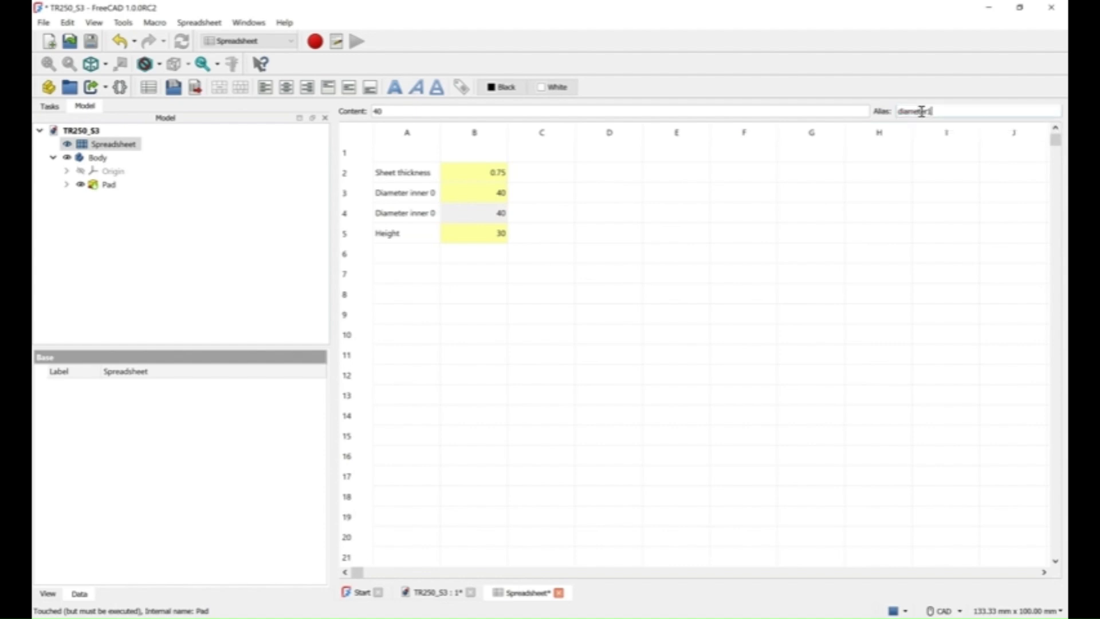
pyautogui.press('Return')
pyautogui.click(517, 298)
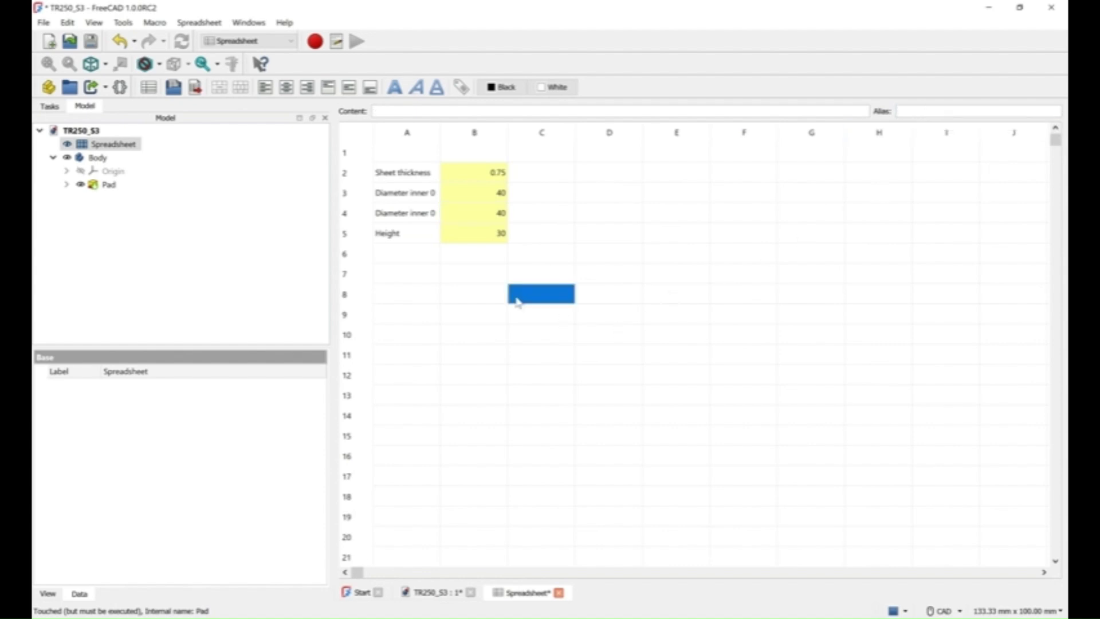
# Step: Set the Height value in cell B5 to 14.50
pyautogui.click(483, 239)
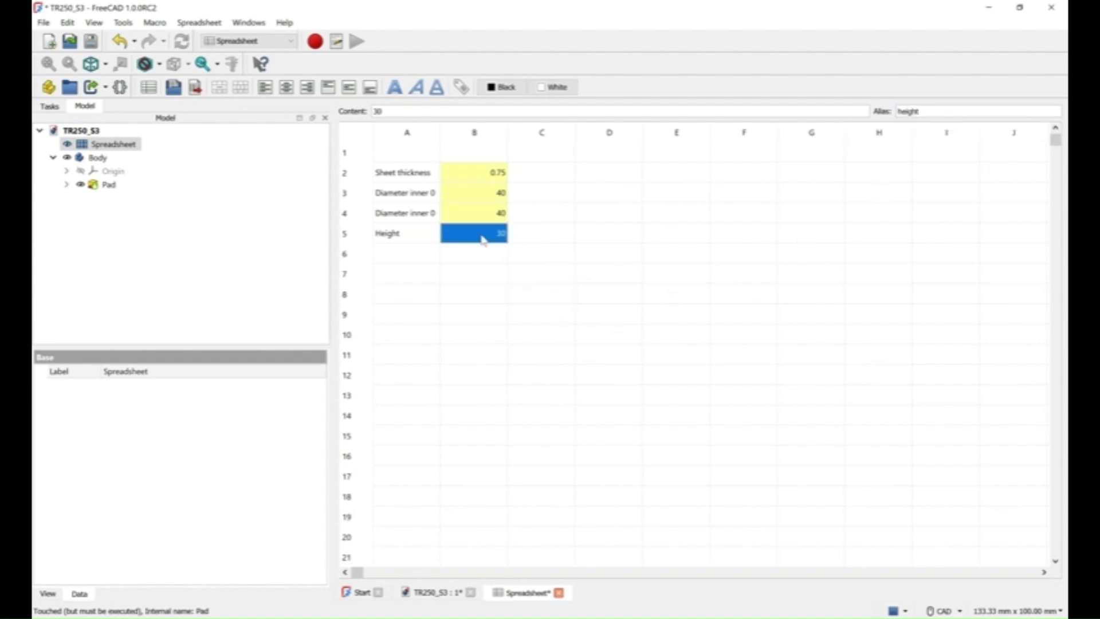
pyautogui.write('14.50')
pyautogui.press('Return')
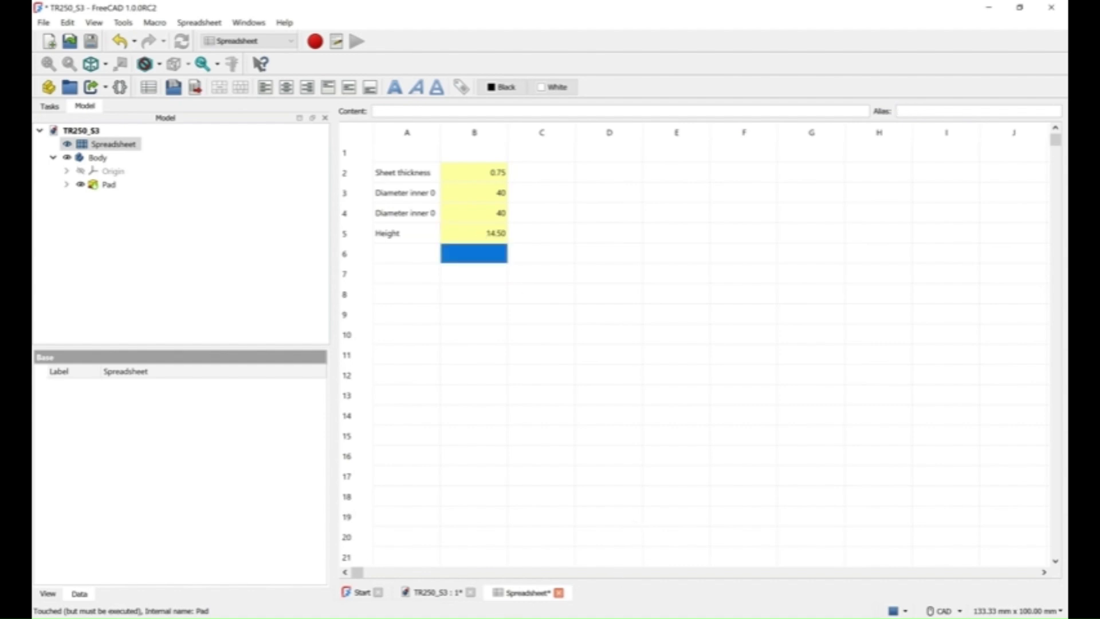
# Step: Switch to the pipe parameters file in Notepad, copy the Arc 3 diameters 55.696911,56.994279 and paste them into spreadsheet cell B10
pyautogui.click(643, 584)
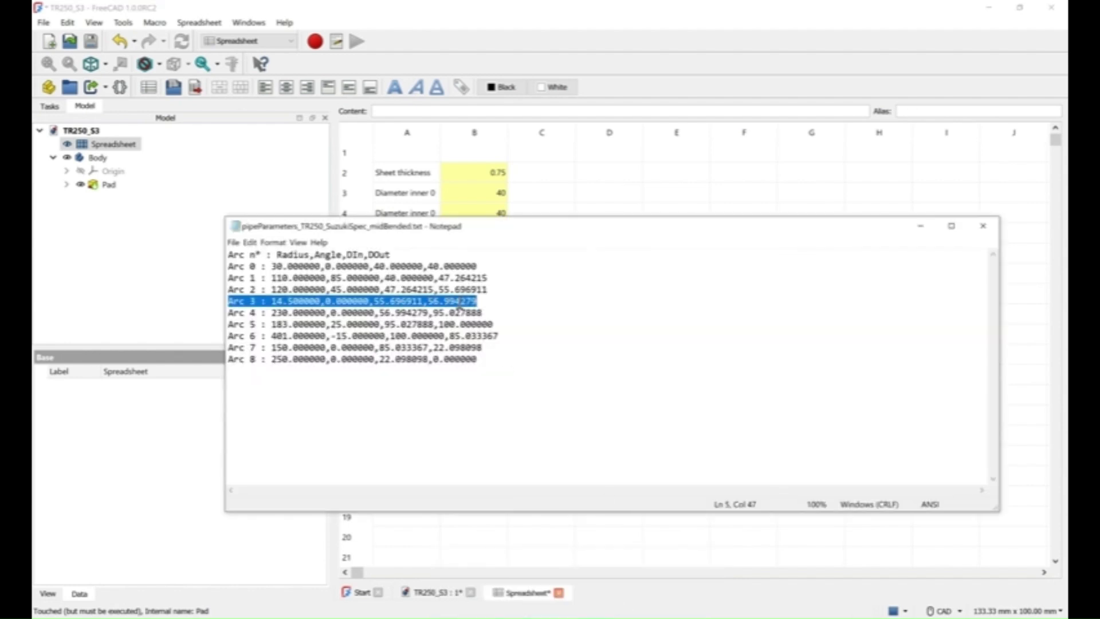
pyautogui.click(457, 302)
pyautogui.moveTo(477, 302); pyautogui.dragTo(376, 305)
pyautogui.hotkey('ctrl', 'c')
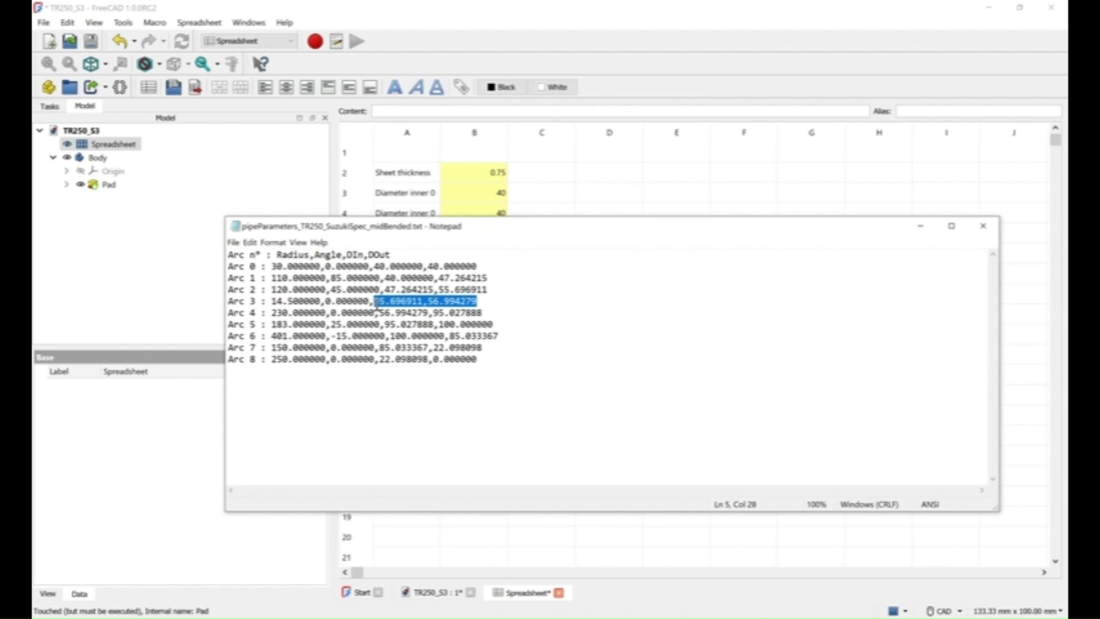
pyautogui.click(559, 197)
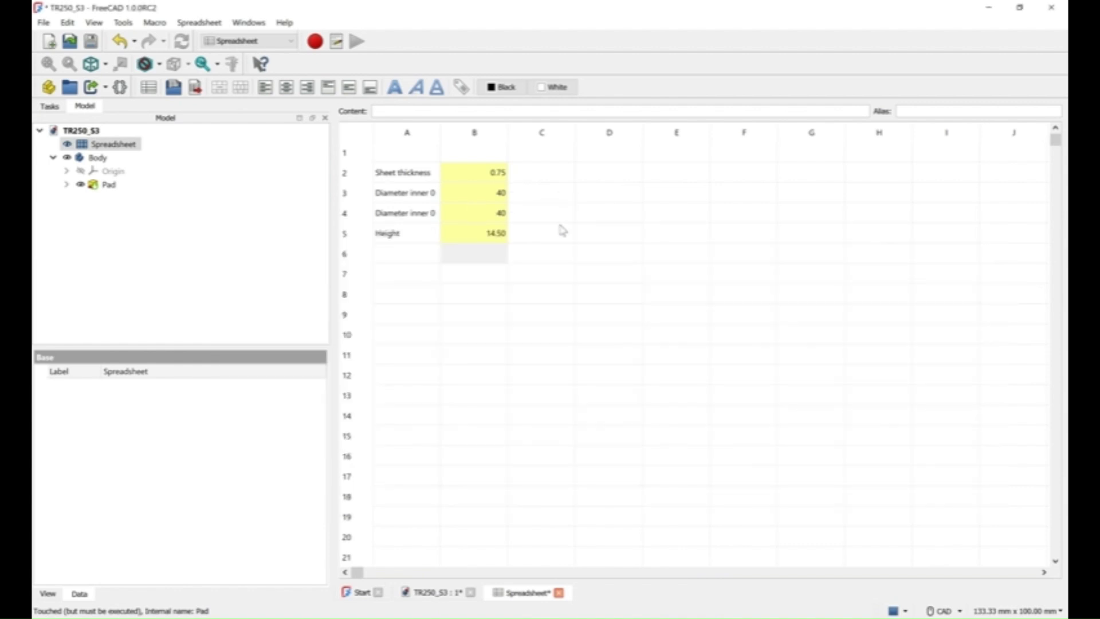
pyautogui.click(453, 334)
pyautogui.hotkey('ctrl', 'v')
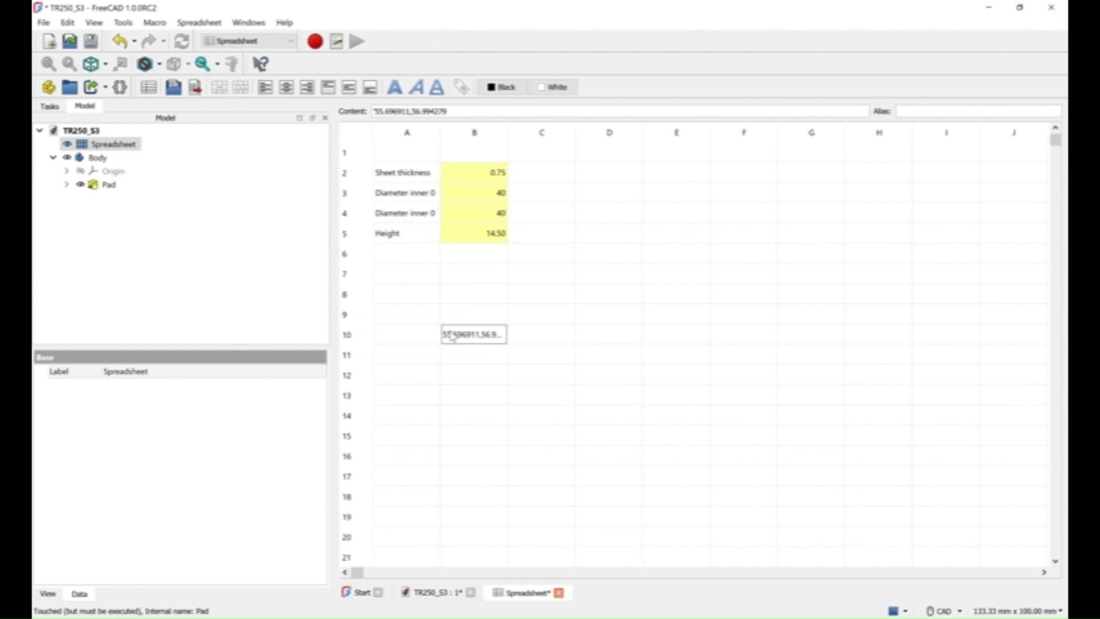
# Step: Using the pasted Arc 3 diameters as reference, set the diameter0 value in cell B3 to 55.7
pyautogui.click(406, 111)
pyautogui.click(486, 198)
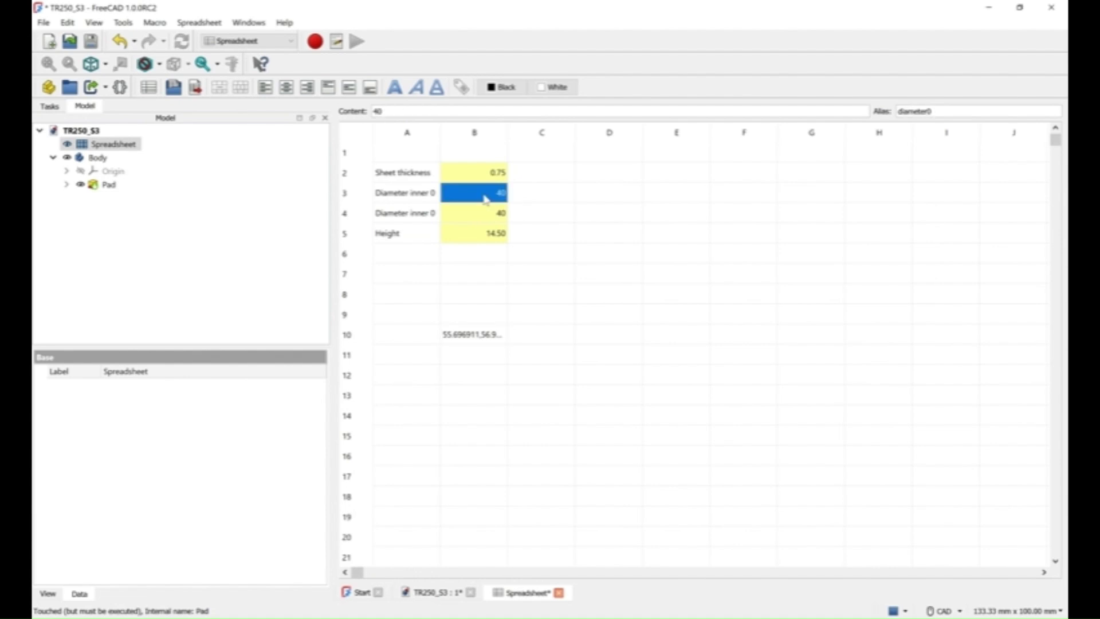
pyautogui.write('55.7')
pyautogui.press('Return')
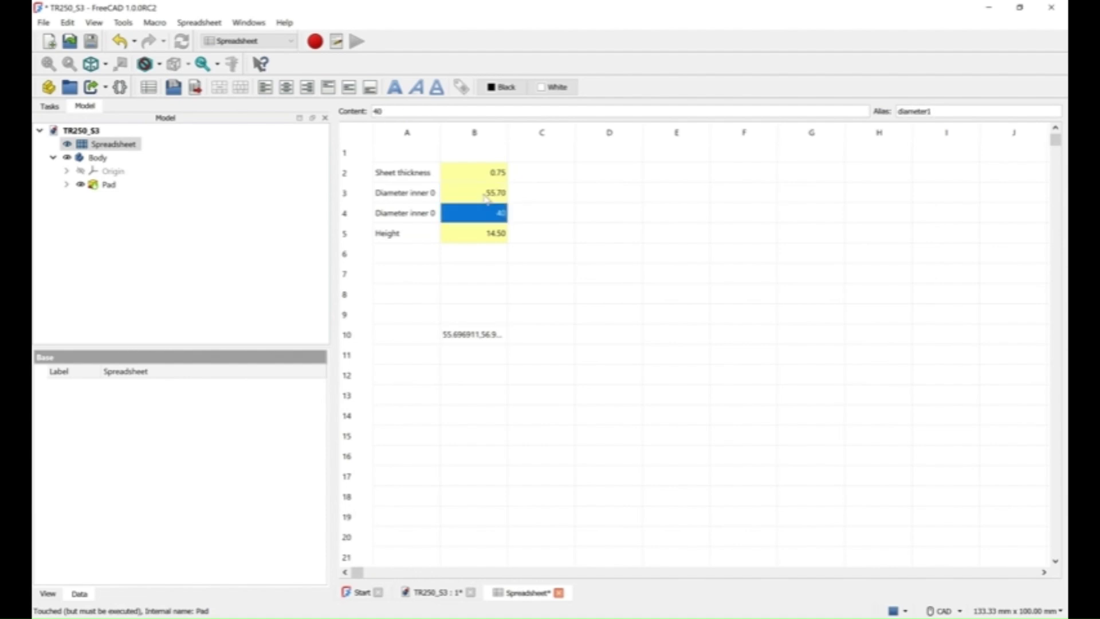
# Step: Set the diameter1 value in cell B4 to 57 and delete the pasted reference values from cell B10
pyautogui.click(471, 338)
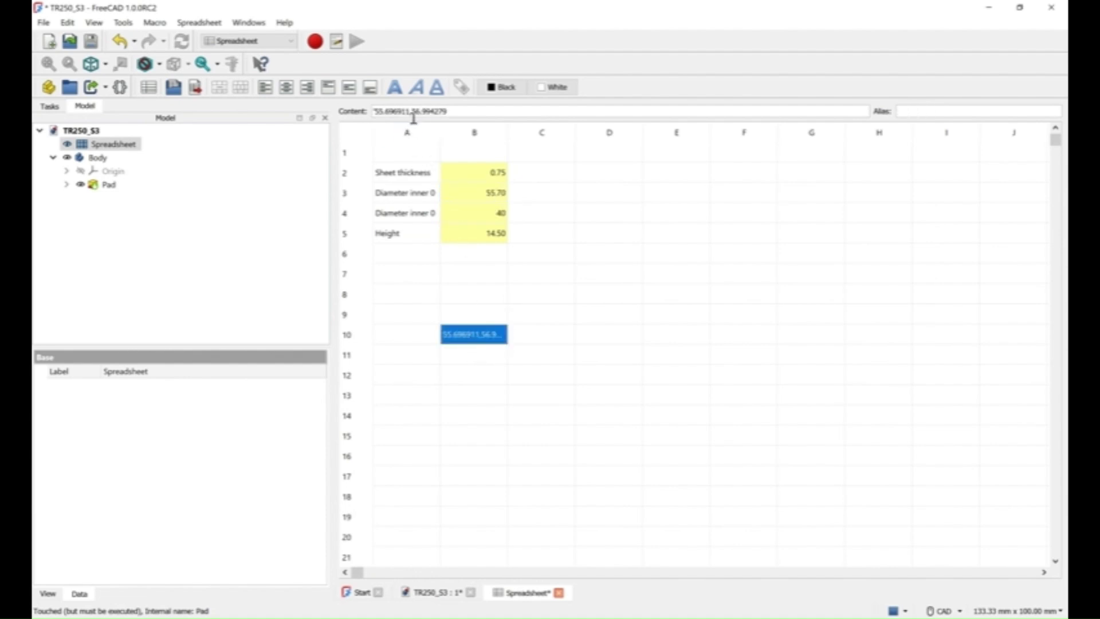
pyautogui.click(417, 115)
pyautogui.click(483, 215)
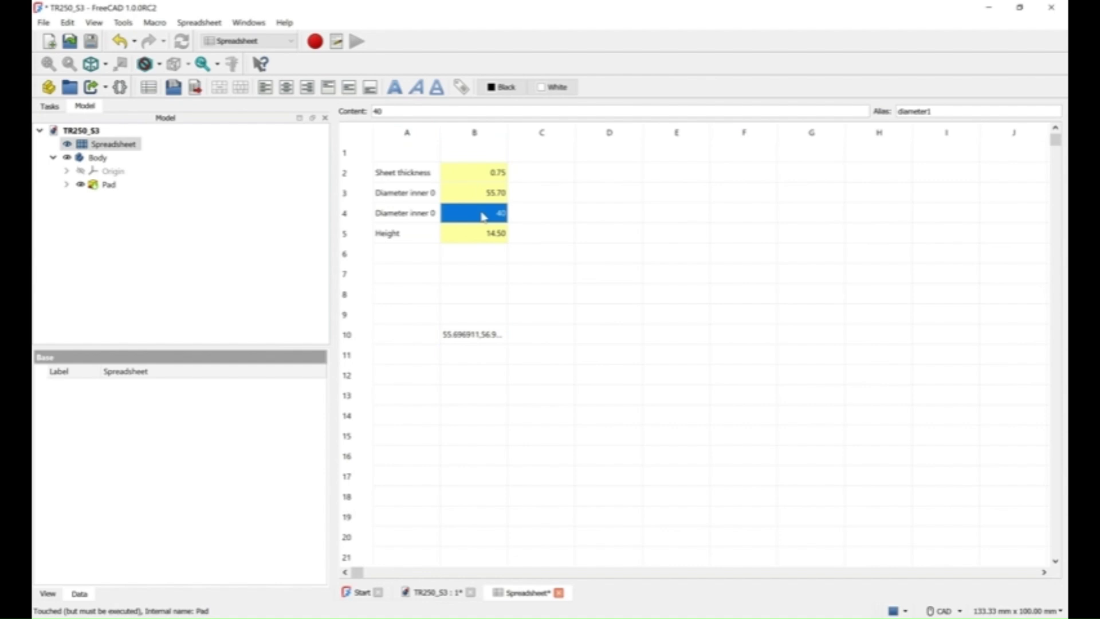
pyautogui.write('57')
pyautogui.press('Return')
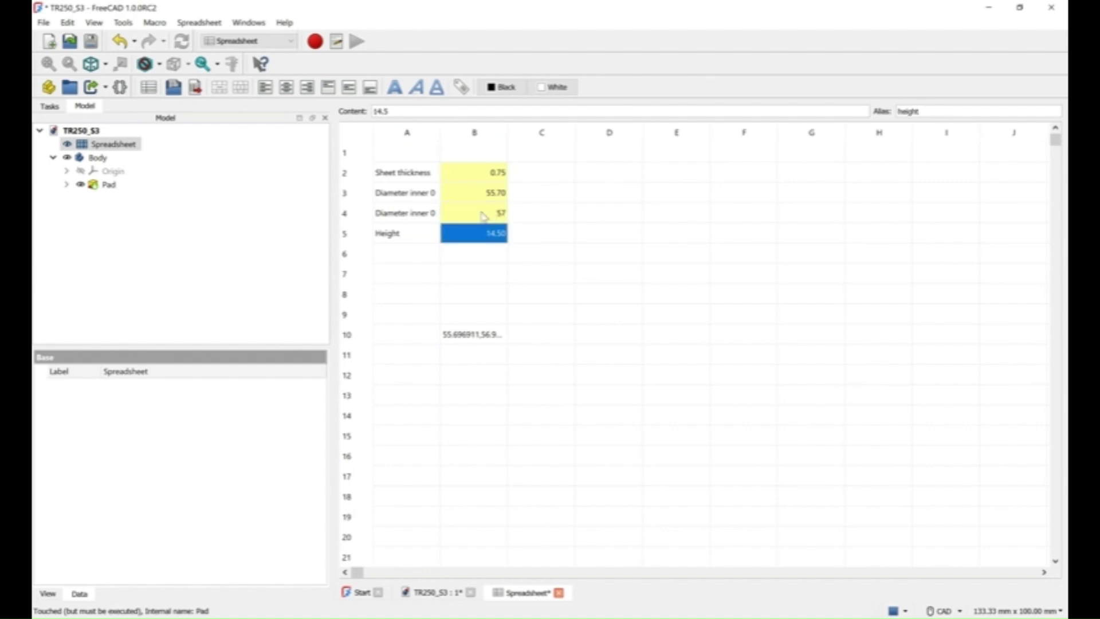
pyautogui.click(453, 334)
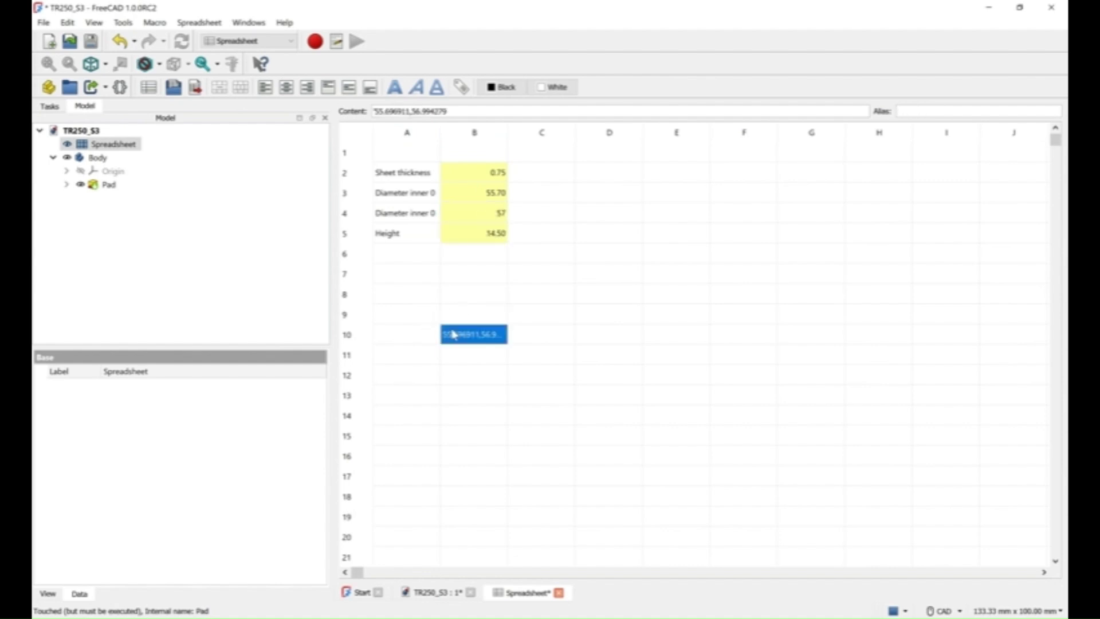
pyautogui.press('Delete')
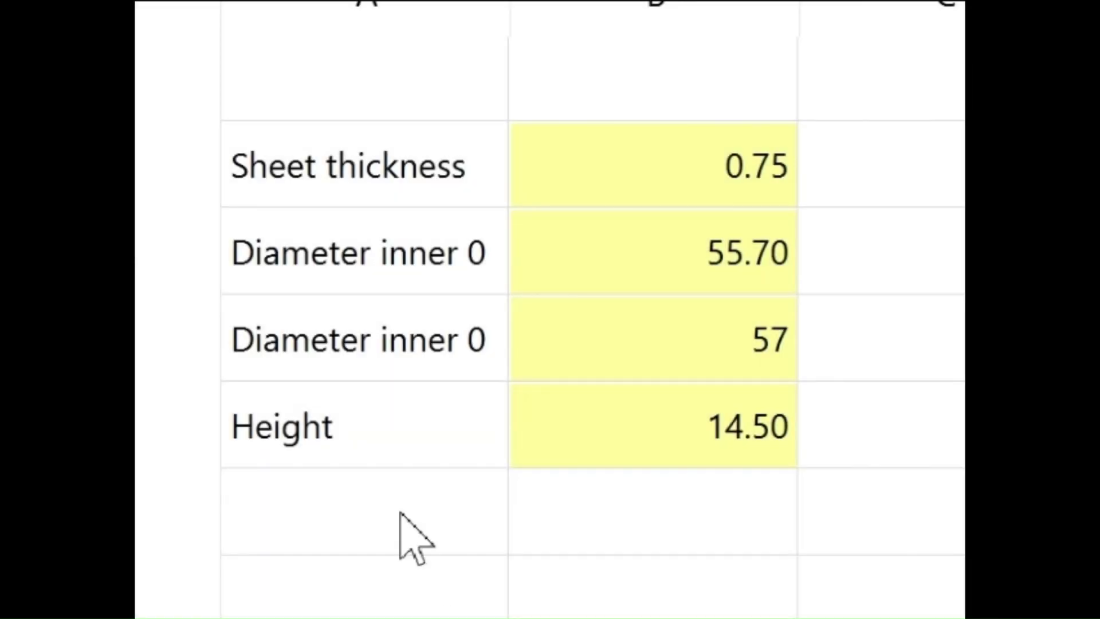
# Step: Check the values and aliases of the two inner diameter, sheet thickness and height cells
pyautogui.click(579, 349)
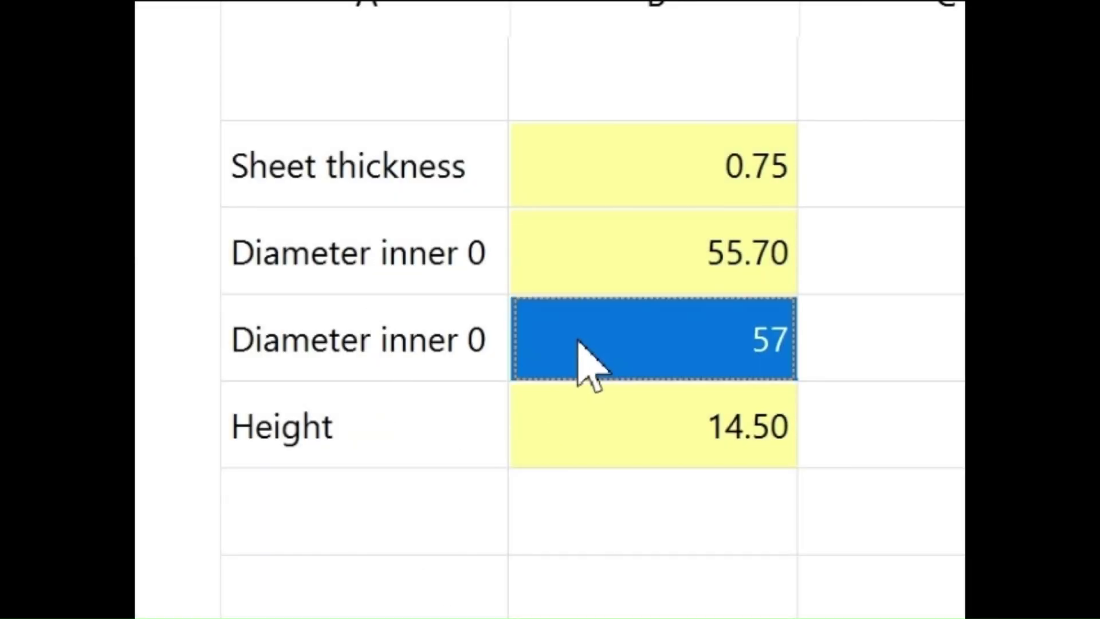
pyautogui.hotkey('ctrl', 'c')
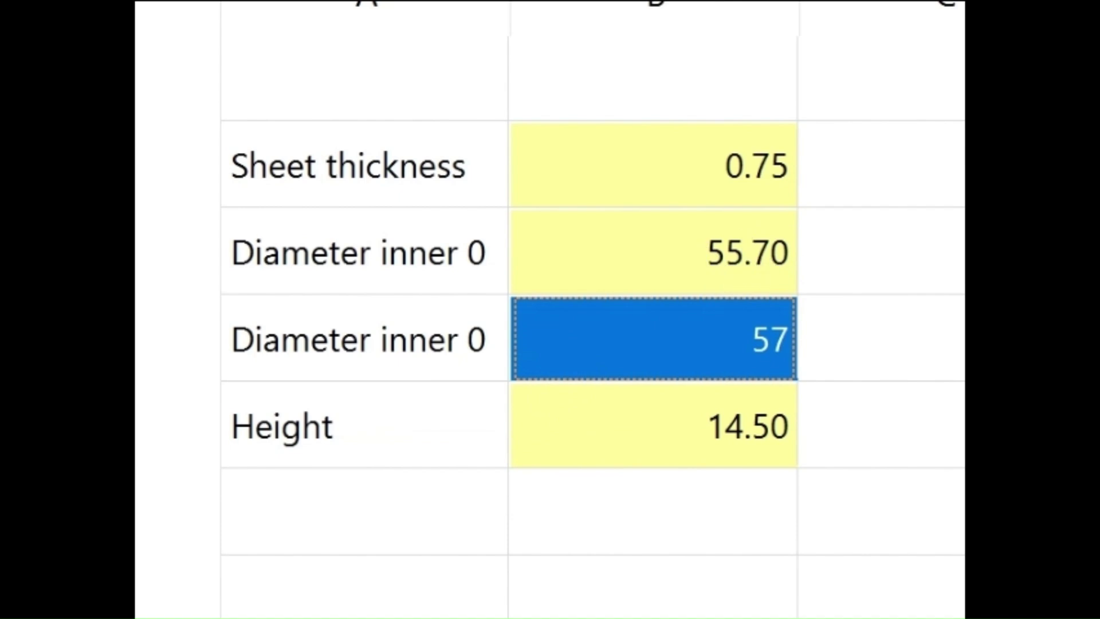
pyautogui.click(727, 255)
pyautogui.hotkey('ctrl', 'c')
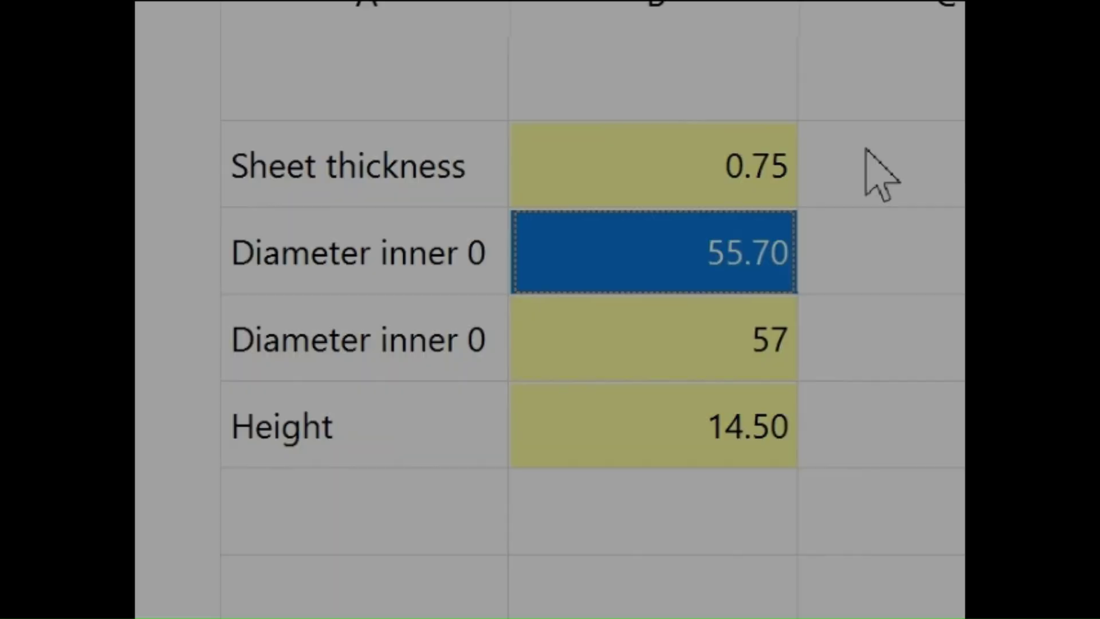
pyautogui.press('Up')
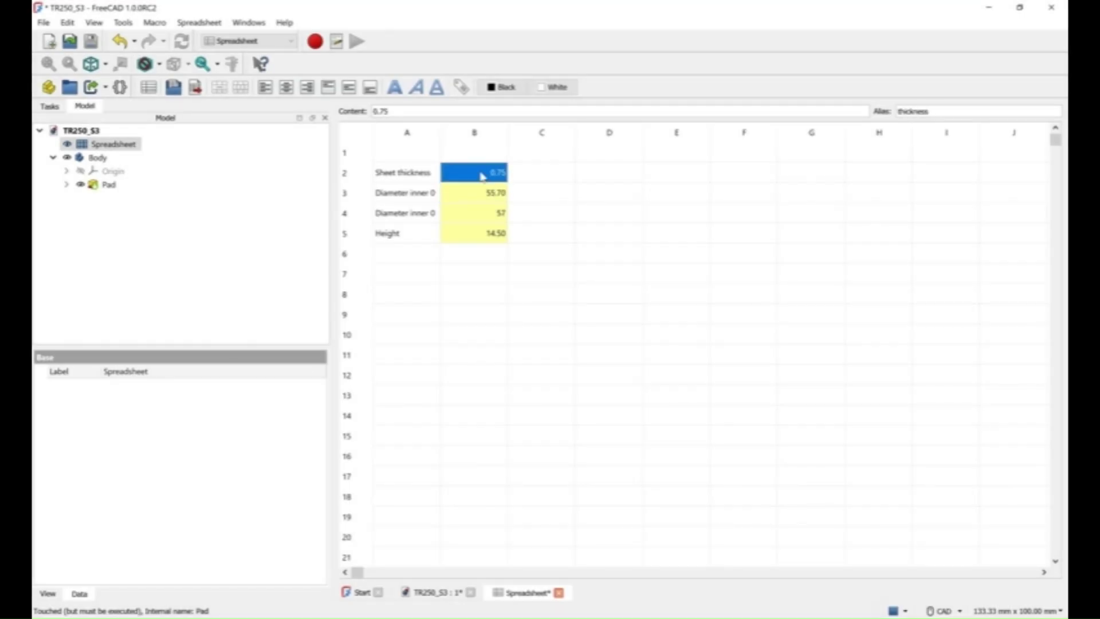
pyautogui.click(492, 236)
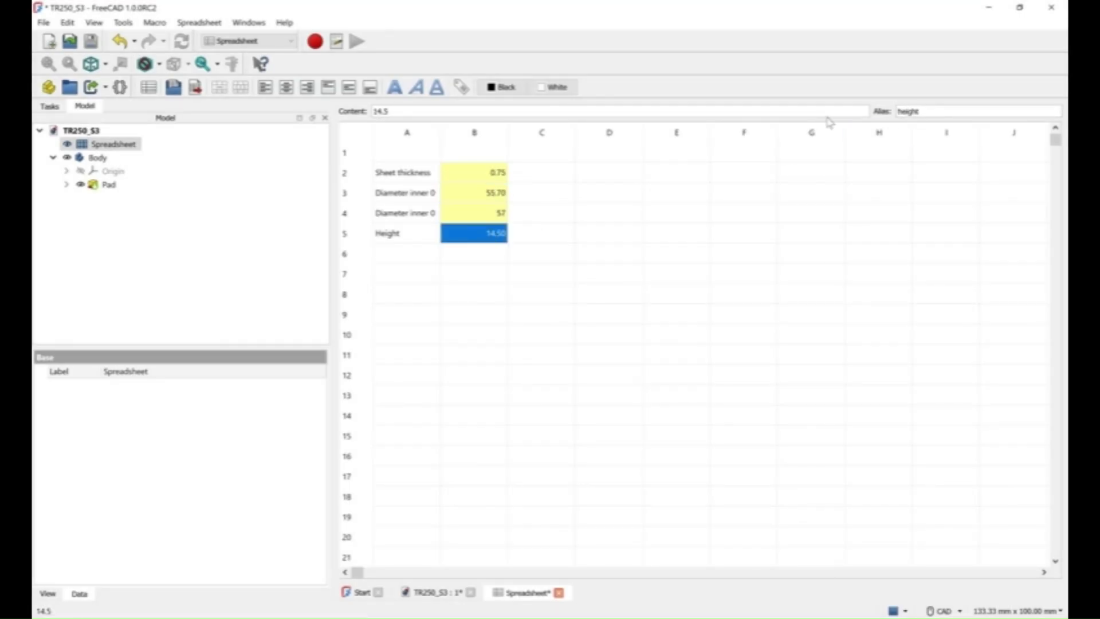
# Step: Close the spreadsheet and delete the Pad from the Body, keeping its sketch
pyautogui.click(558, 593)
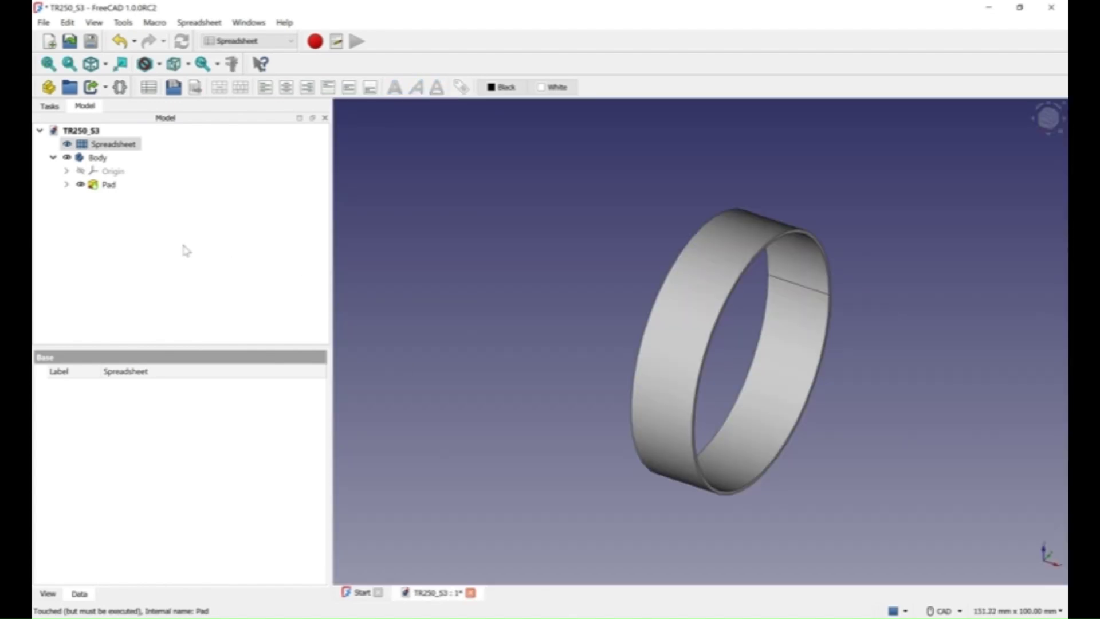
pyautogui.click(108, 185)
pyautogui.rightClick(108, 186)
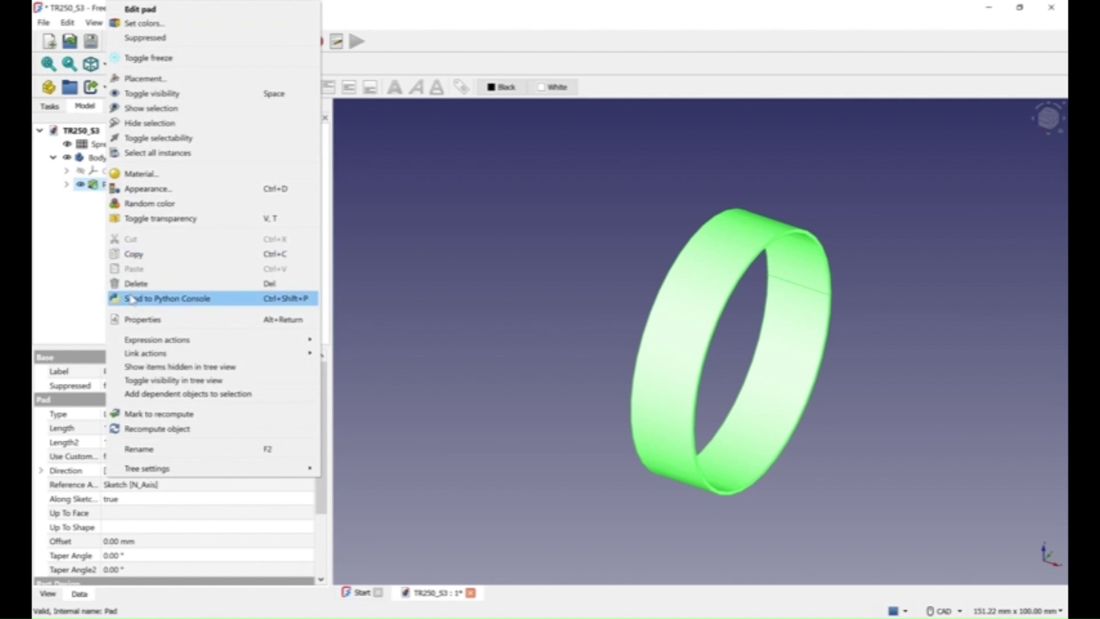
pyautogui.press('Escape')
pyautogui.press('Delete')
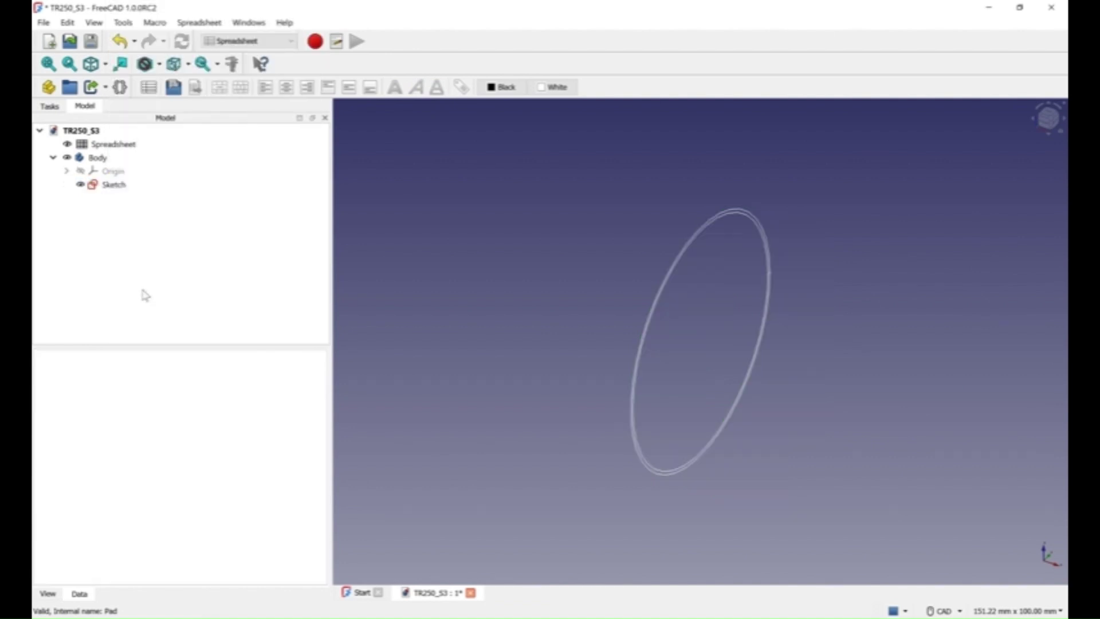
# Step: Open the Body's remaining sketch for editing
pyautogui.click(116, 184)
pyautogui.rightClick(119, 185)
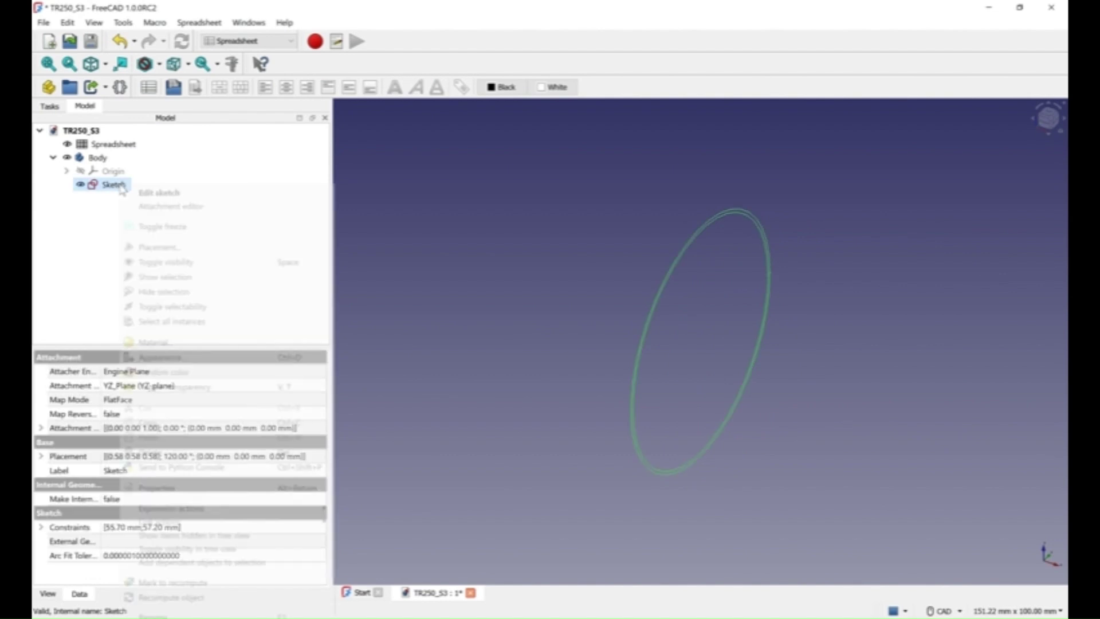
pyautogui.click(158, 192)
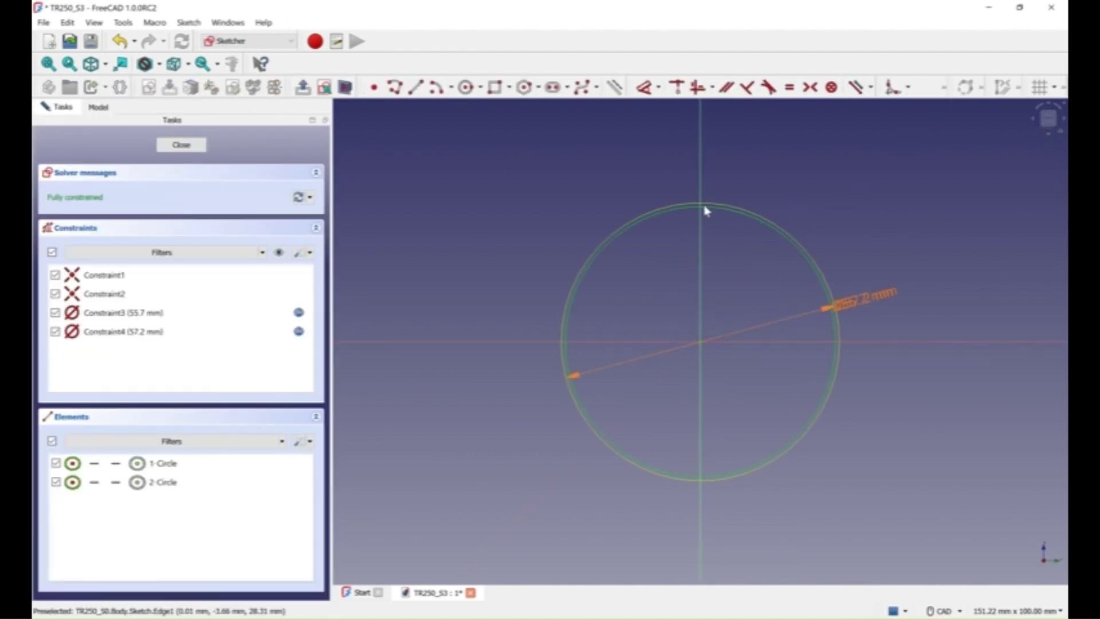
# Step: Check the expression driving the inner circle's diameter, then close the sketch
pyautogui.moveTo(857, 258); pyautogui.dragTo(852, 246)
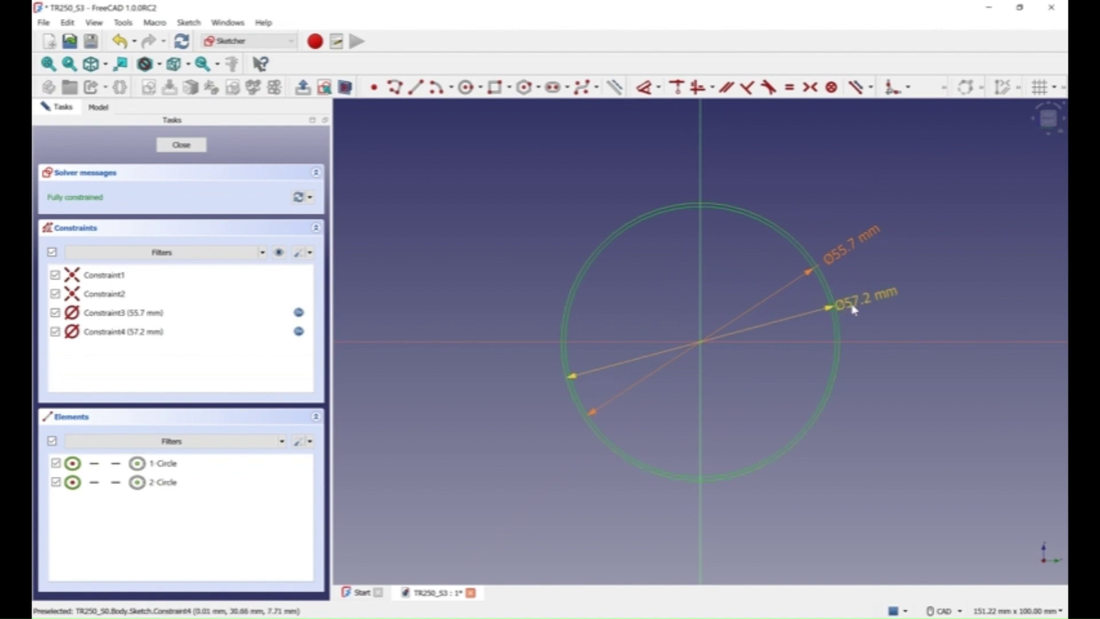
pyautogui.doubleClick(839, 254)
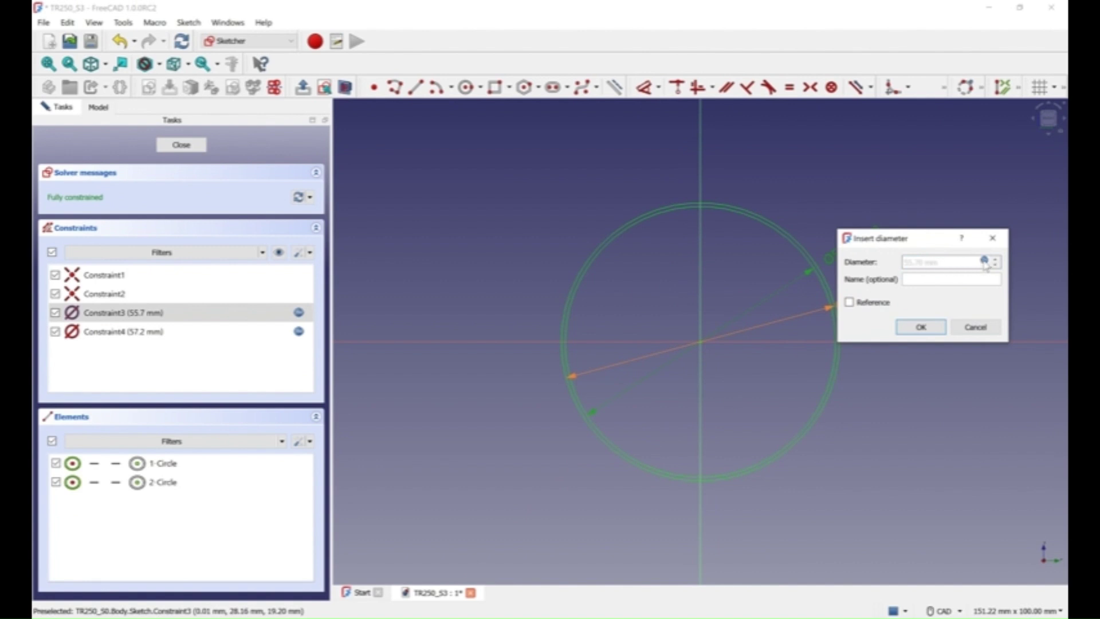
pyautogui.click(984, 262)
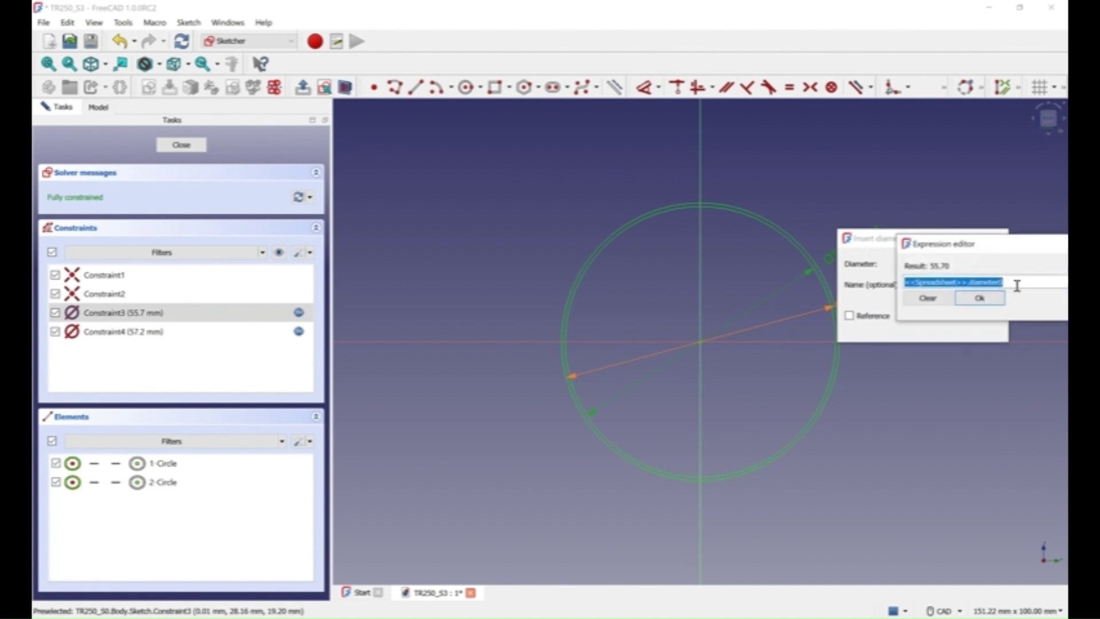
pyautogui.click(983, 298)
pyautogui.click(920, 327)
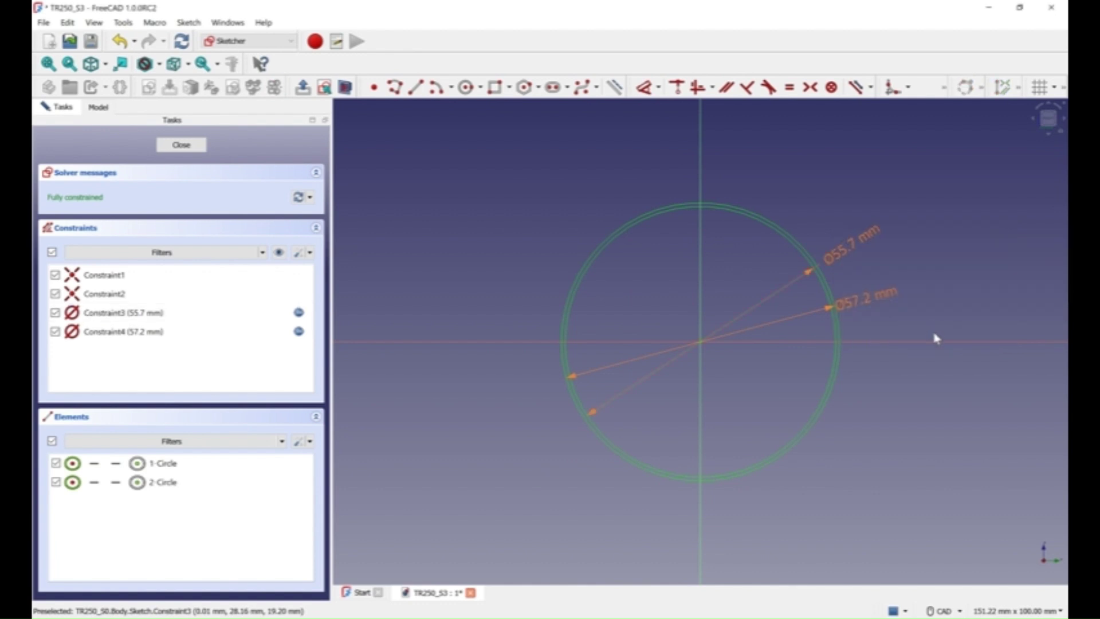
pyautogui.click(182, 145)
pyautogui.click(496, 274)
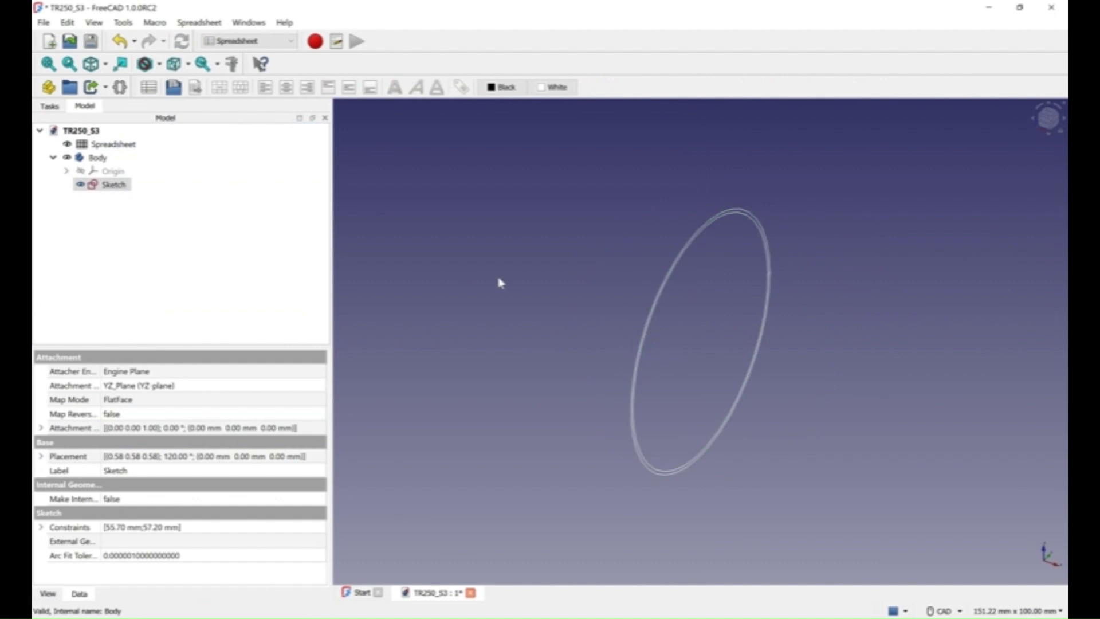
# Step: Show the Body's Origin and hide its XY and XZ planes, leaving the YZ plane and axes displayed
pyautogui.click(68, 172)
pyautogui.press('space')
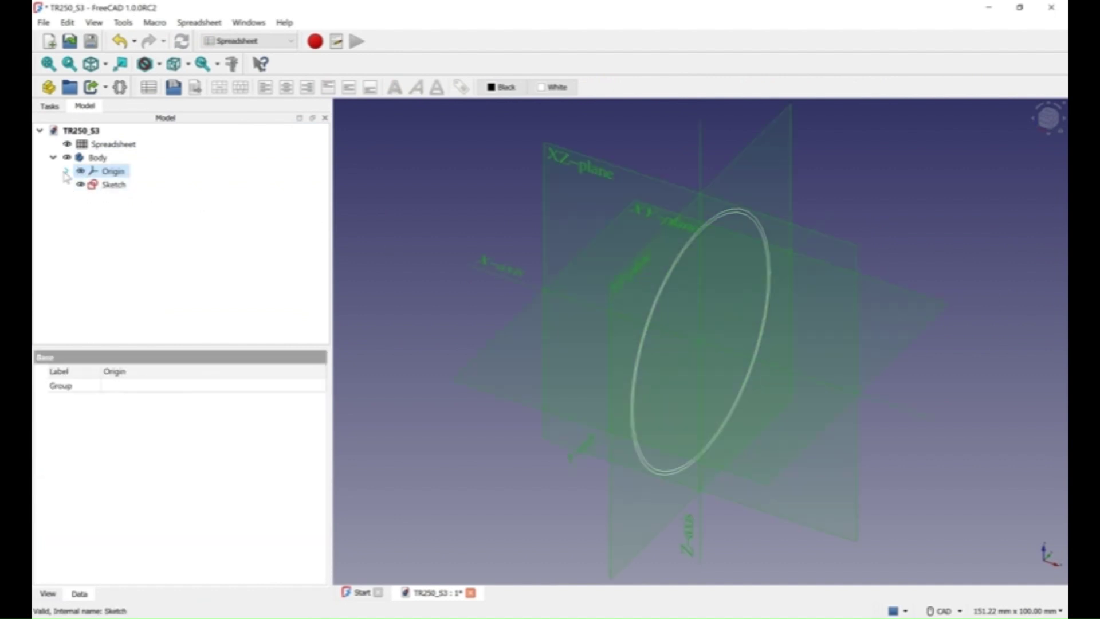
pyautogui.click(65, 171)
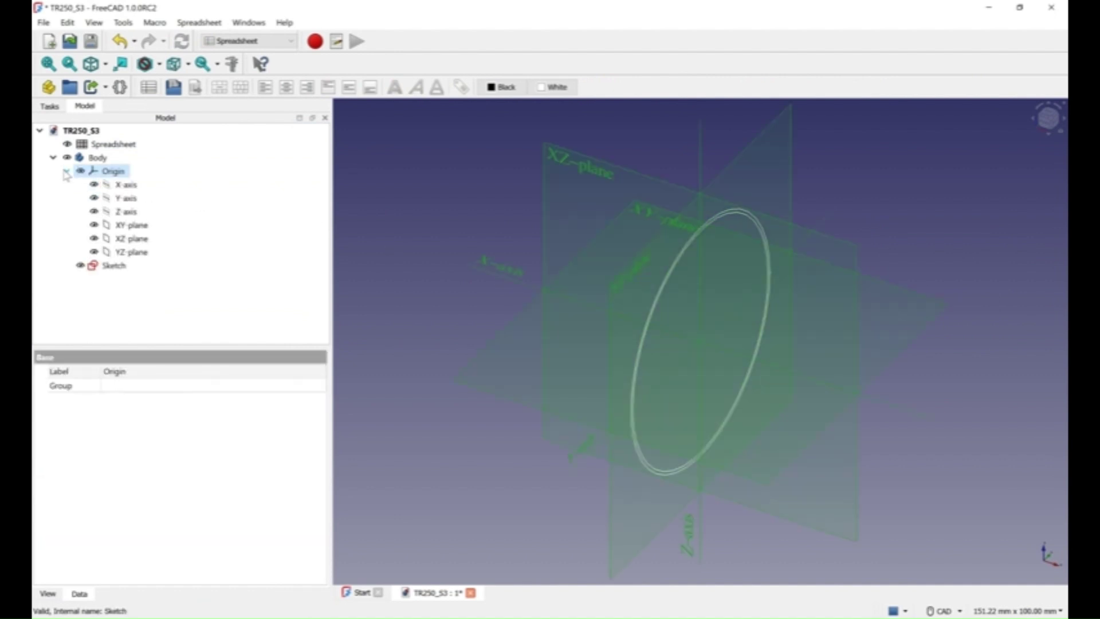
pyautogui.click(94, 224)
pyautogui.click(94, 238)
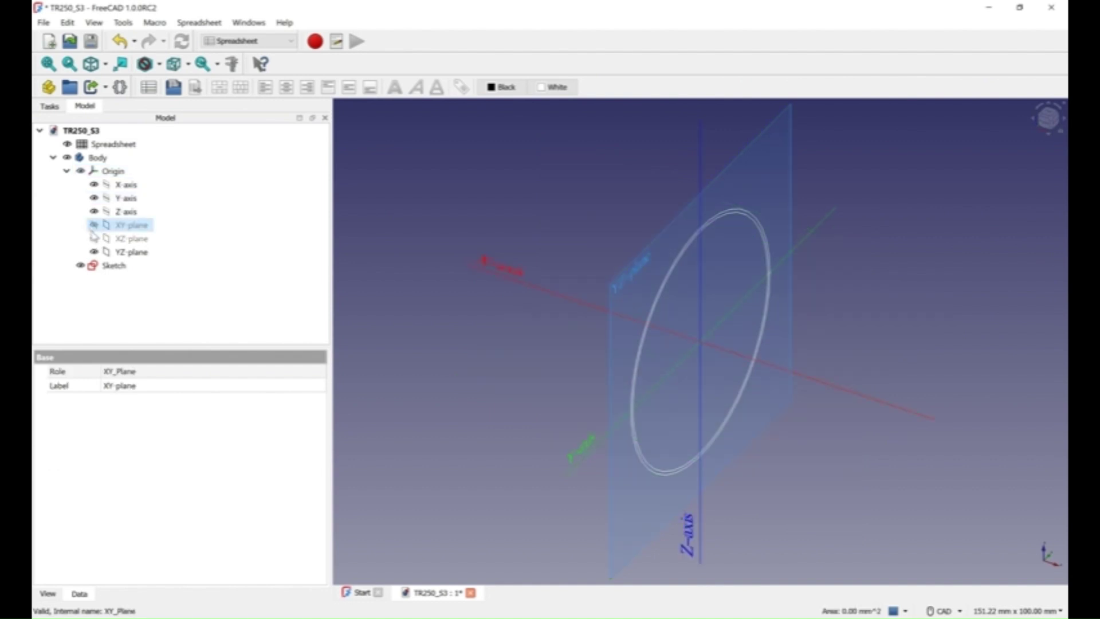
pyautogui.click(382, 251)
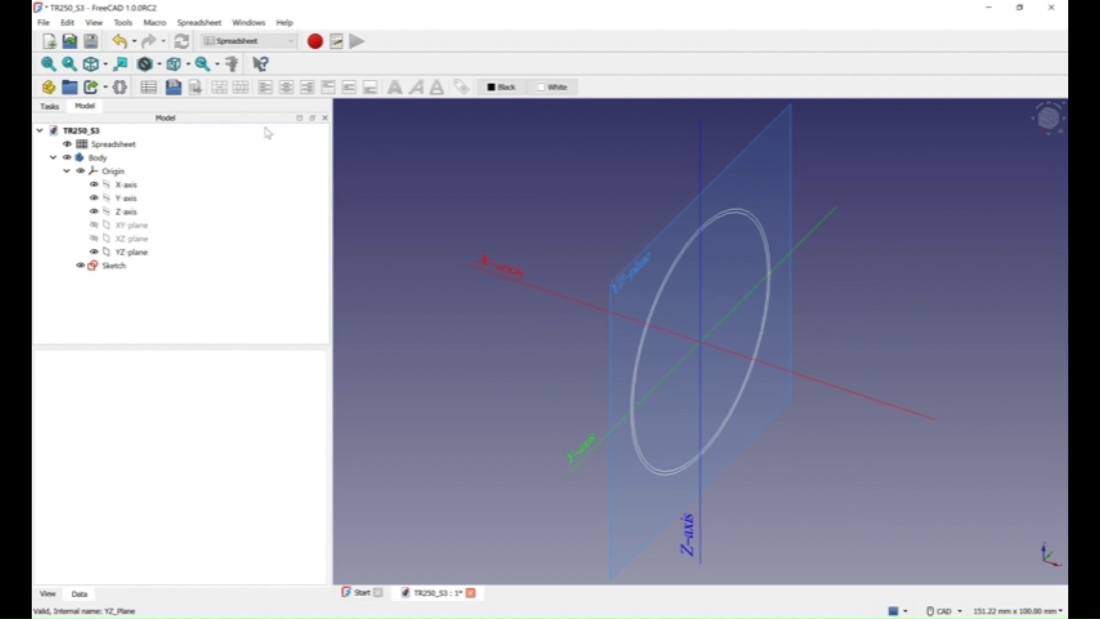
# Step: Switch to the Part Design workbench and start a datum plane attached to the YZ plane
pyautogui.click(267, 43)
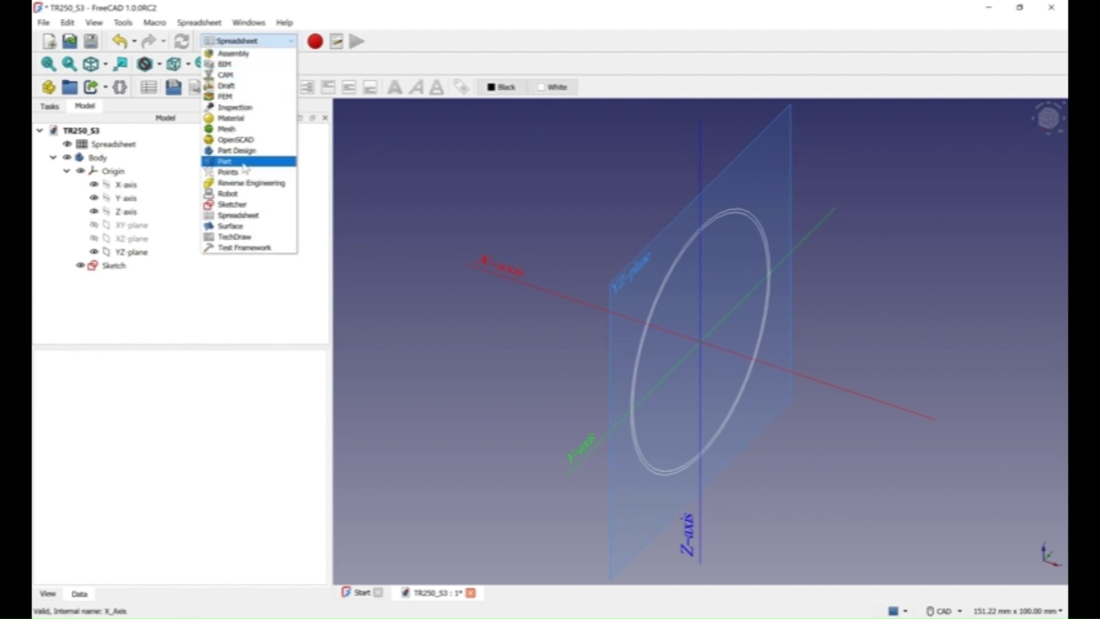
pyautogui.click(239, 151)
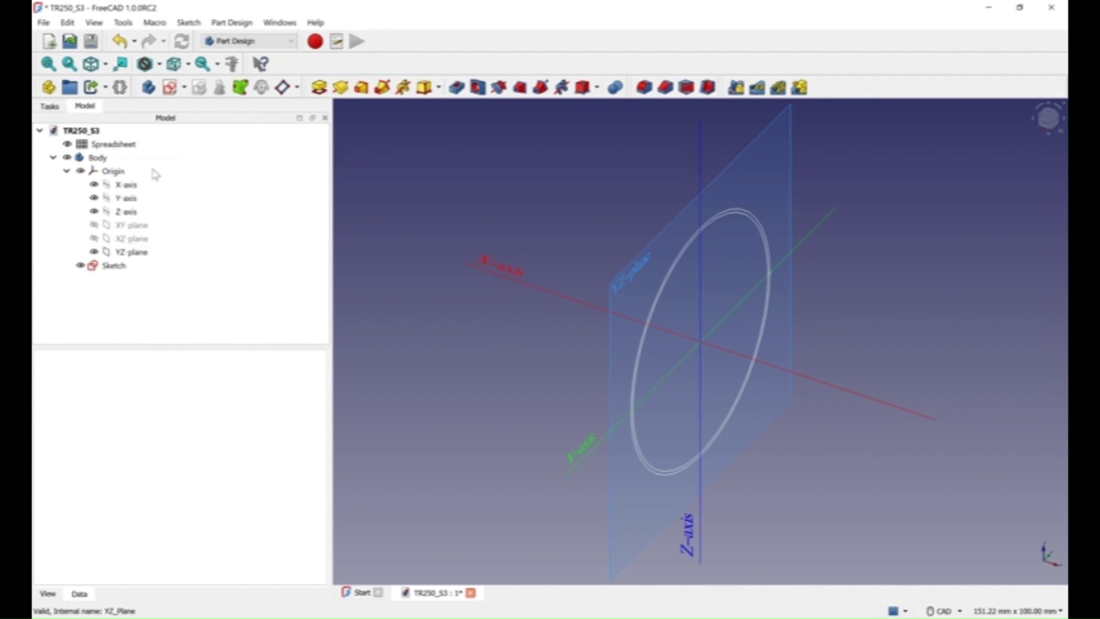
pyautogui.click(282, 89)
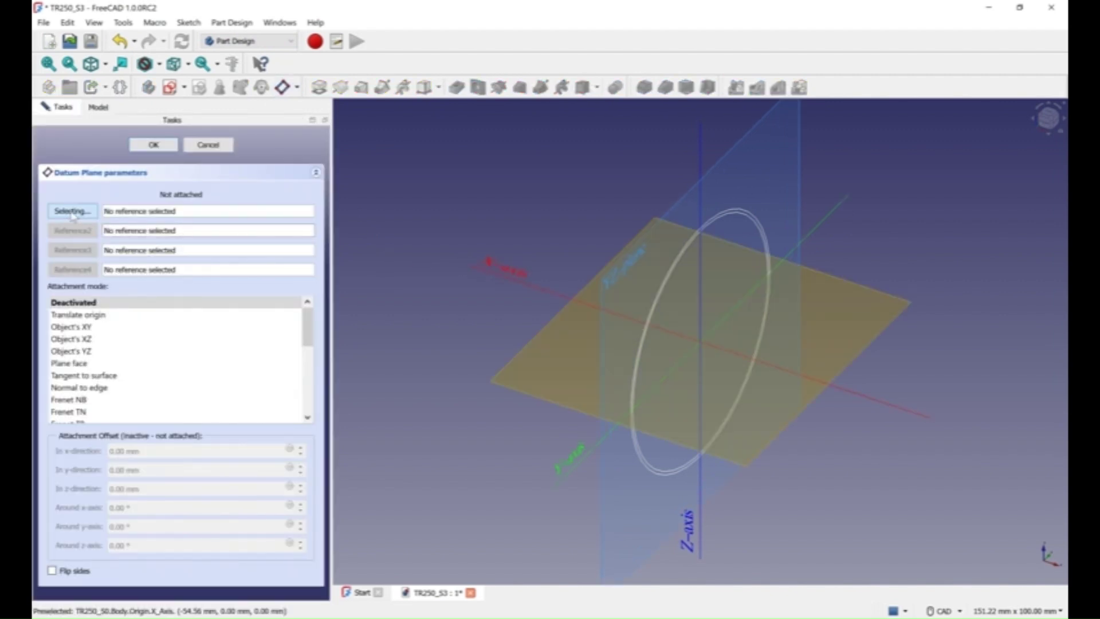
pyautogui.click(680, 197)
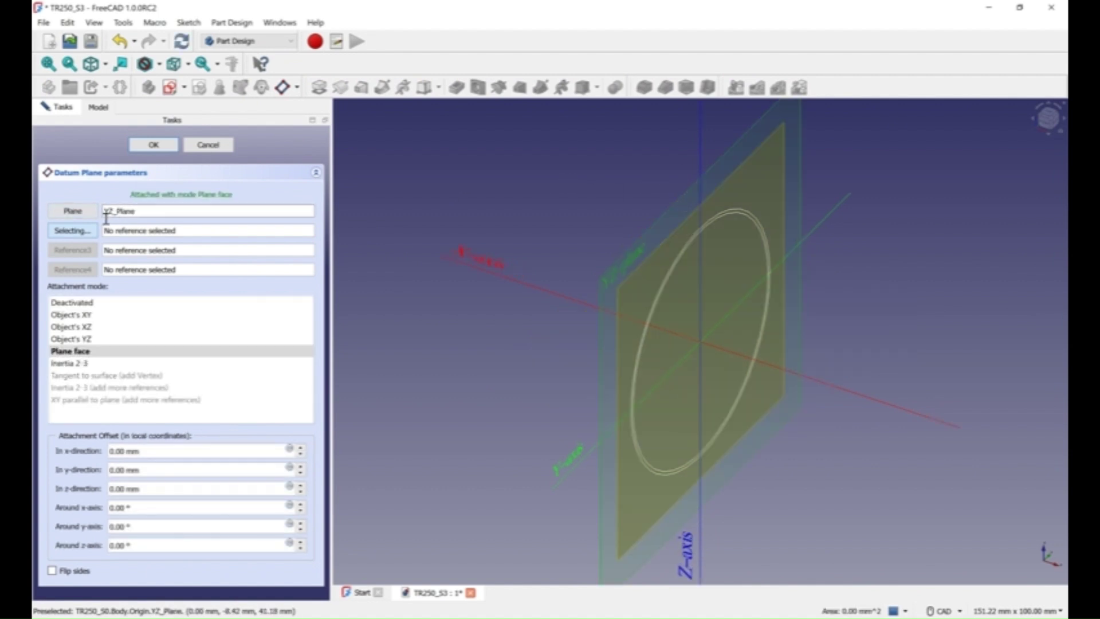
# Step: Set the datum plane's z-direction offset to the expression <<Spreadsheet>>.height and accept the plane
pyautogui.click(290, 487)
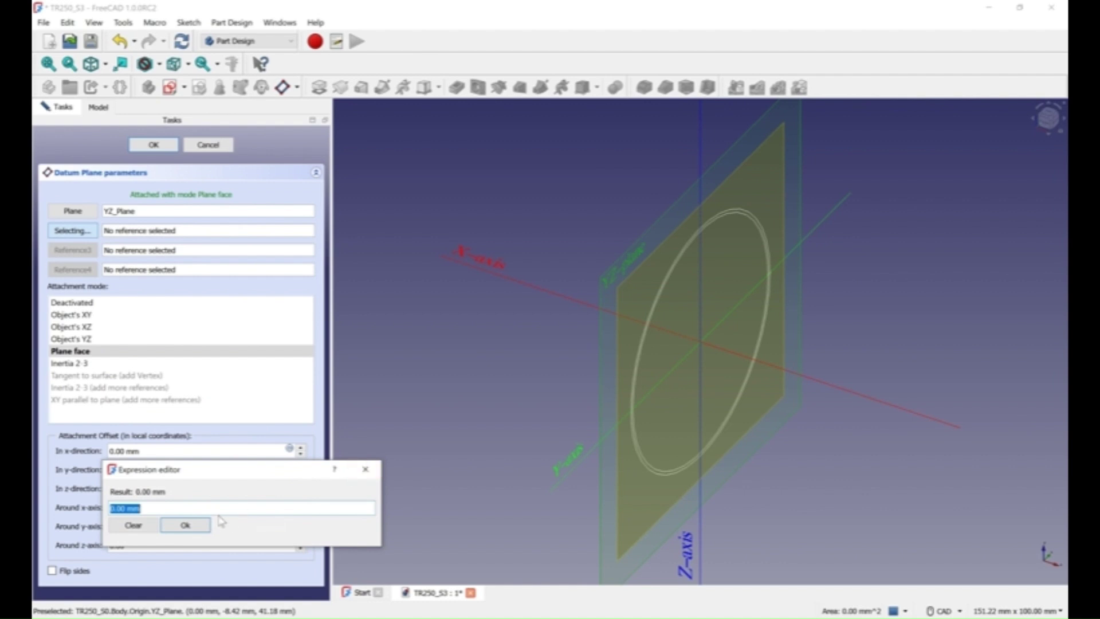
pyautogui.write('Spreadsheet>>.')
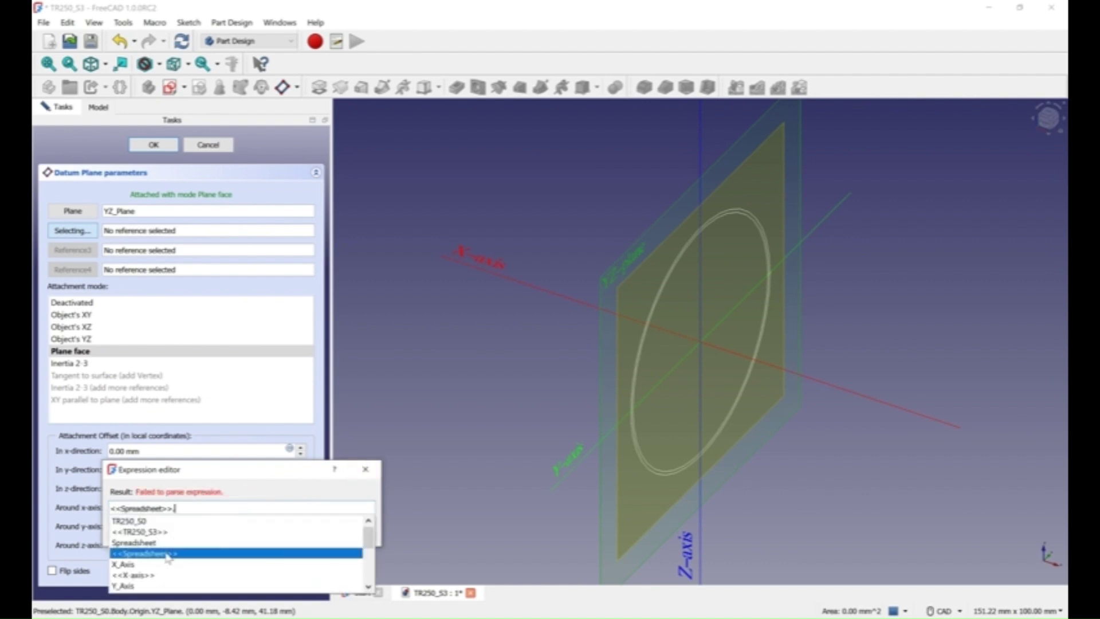
pyautogui.click(167, 551)
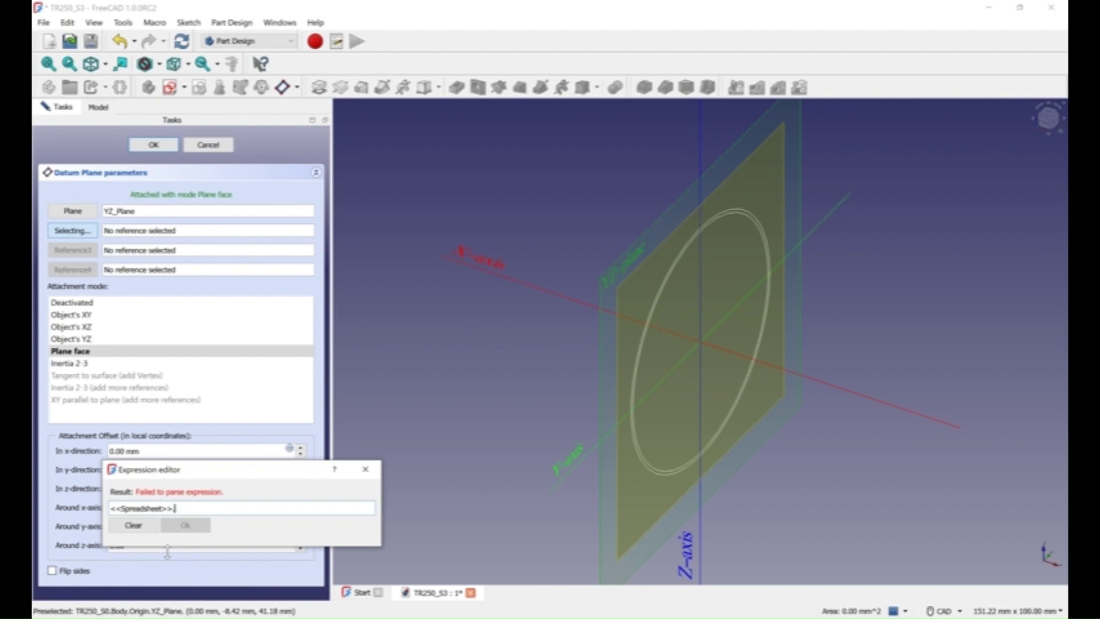
pyautogui.write('height')
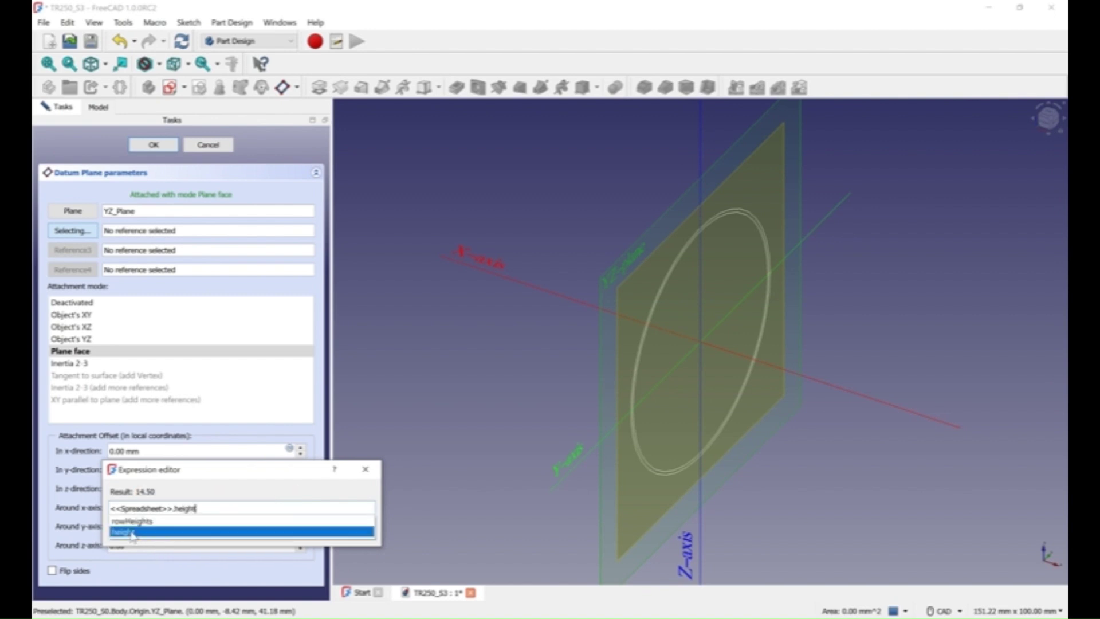
pyautogui.click(137, 532)
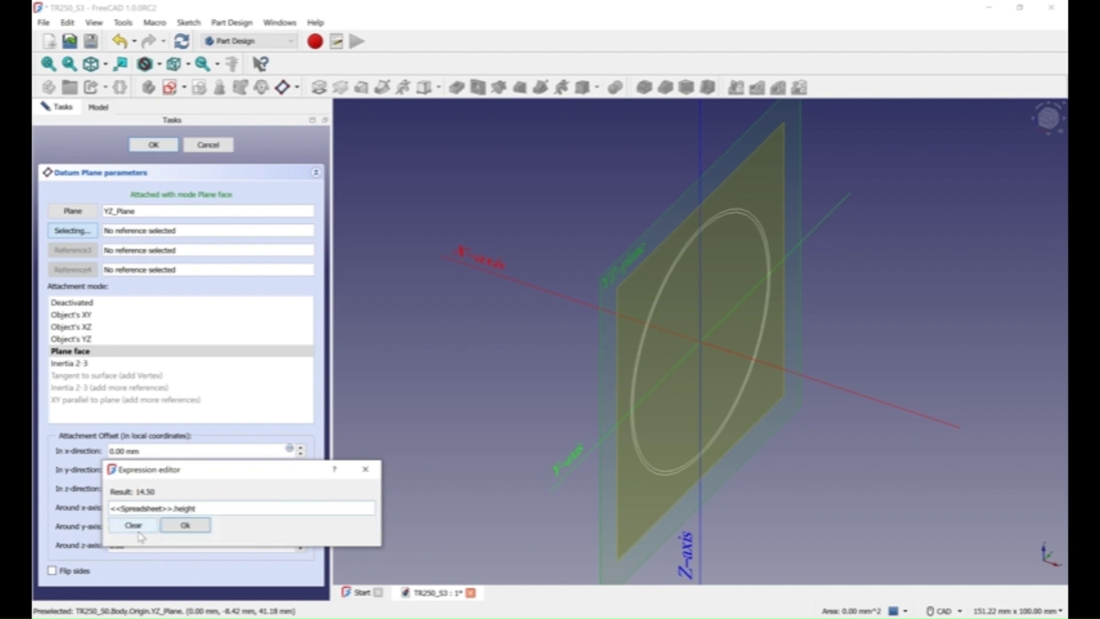
pyautogui.click(189, 525)
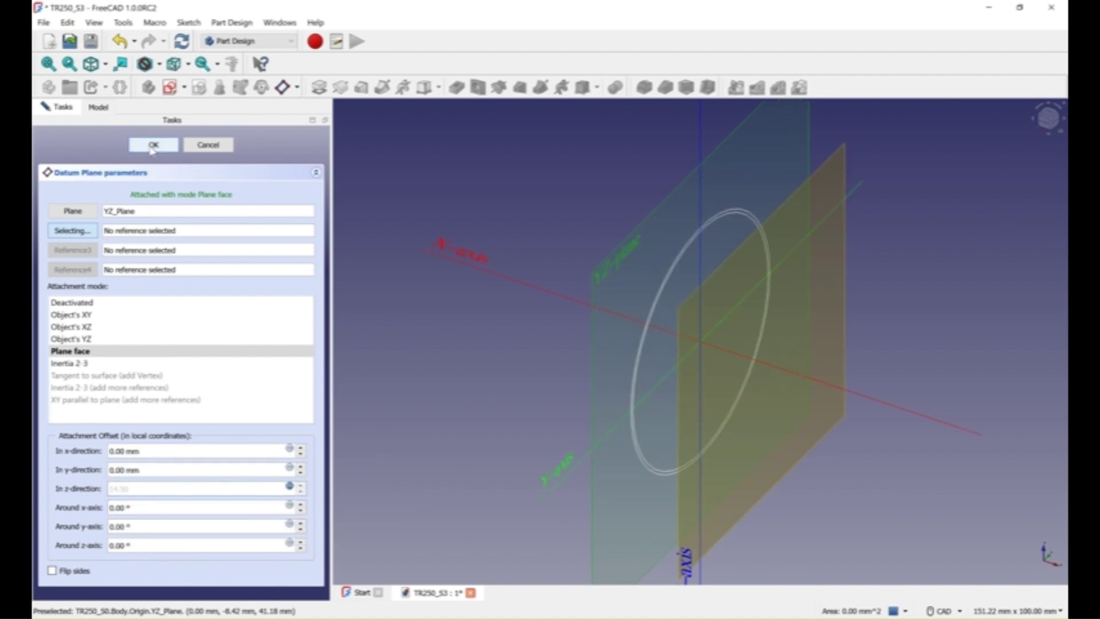
pyautogui.click(153, 144)
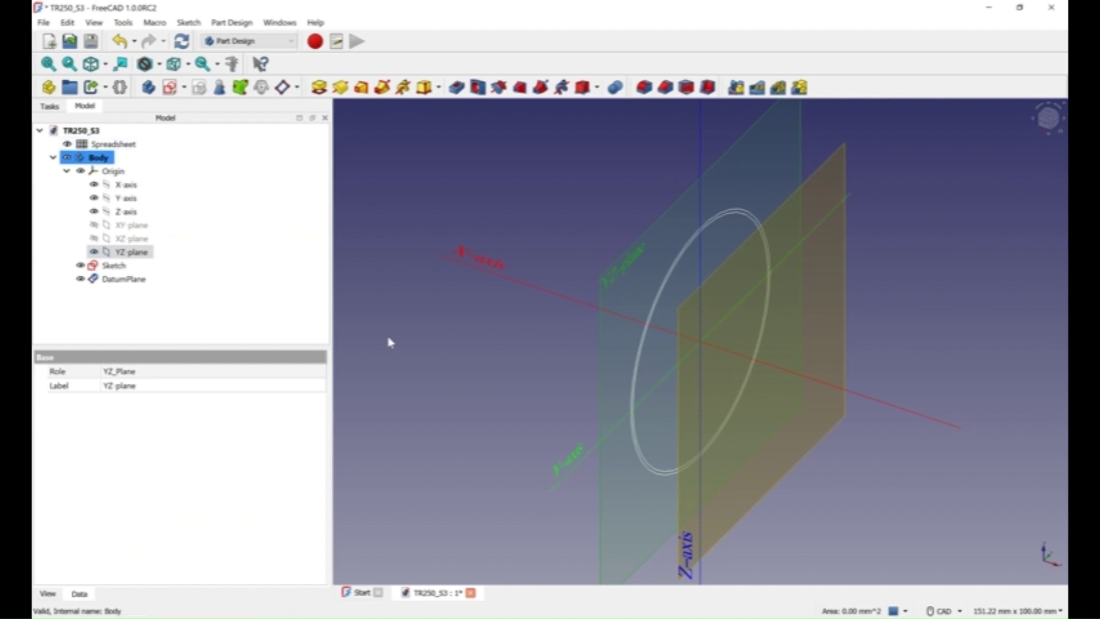
# Step: Hide the origin's YZ plane and create a new sketch on the offset datum plane
pyautogui.click(93, 253)
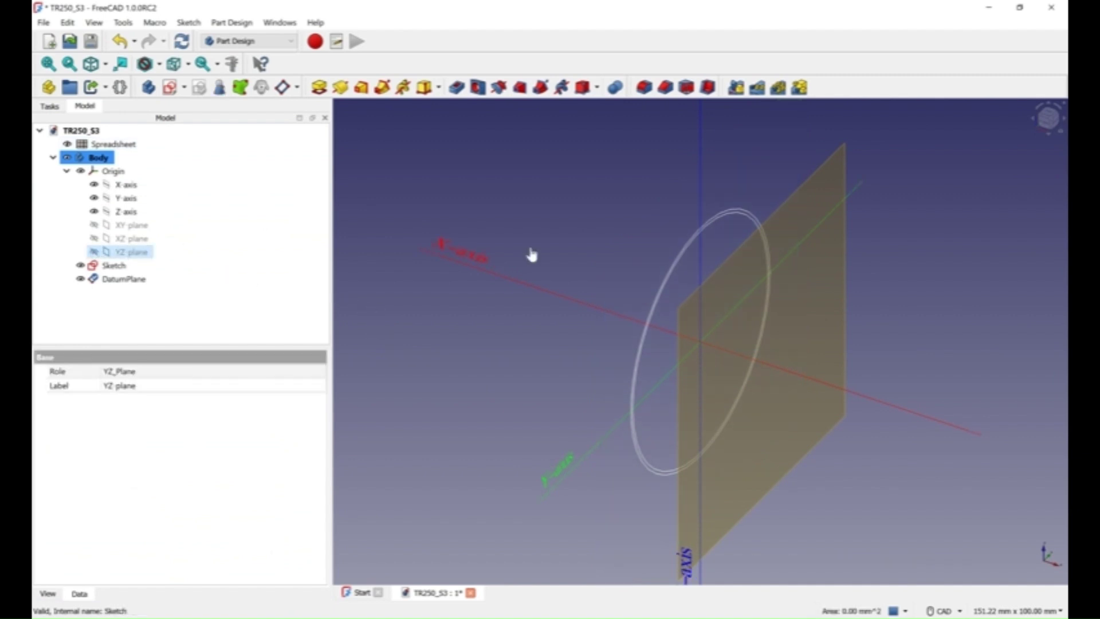
pyautogui.click(821, 176)
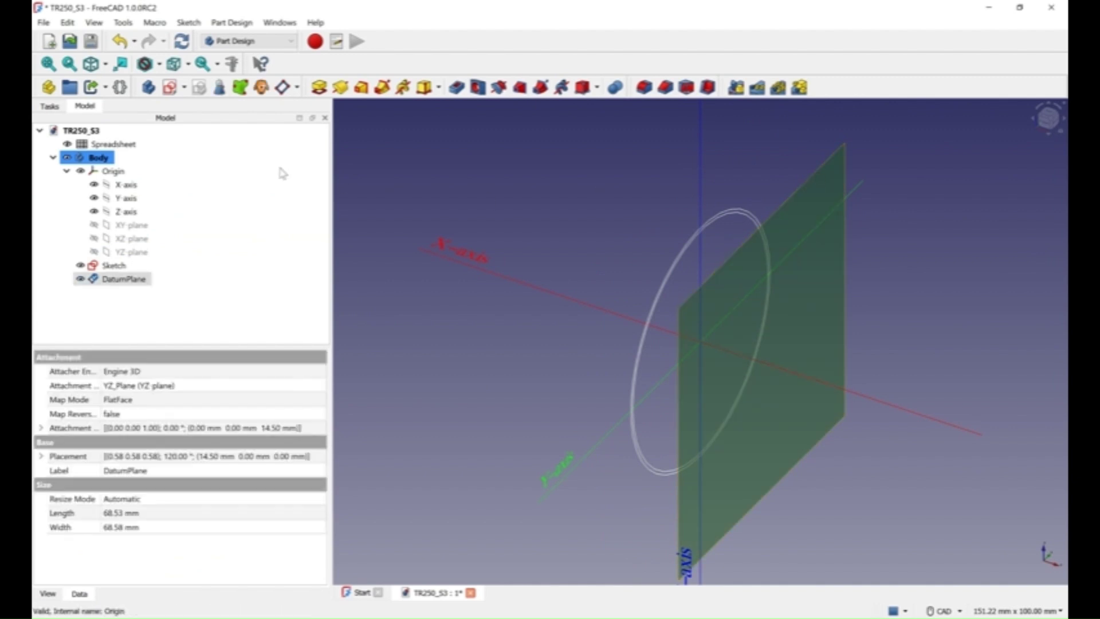
pyautogui.click(169, 89)
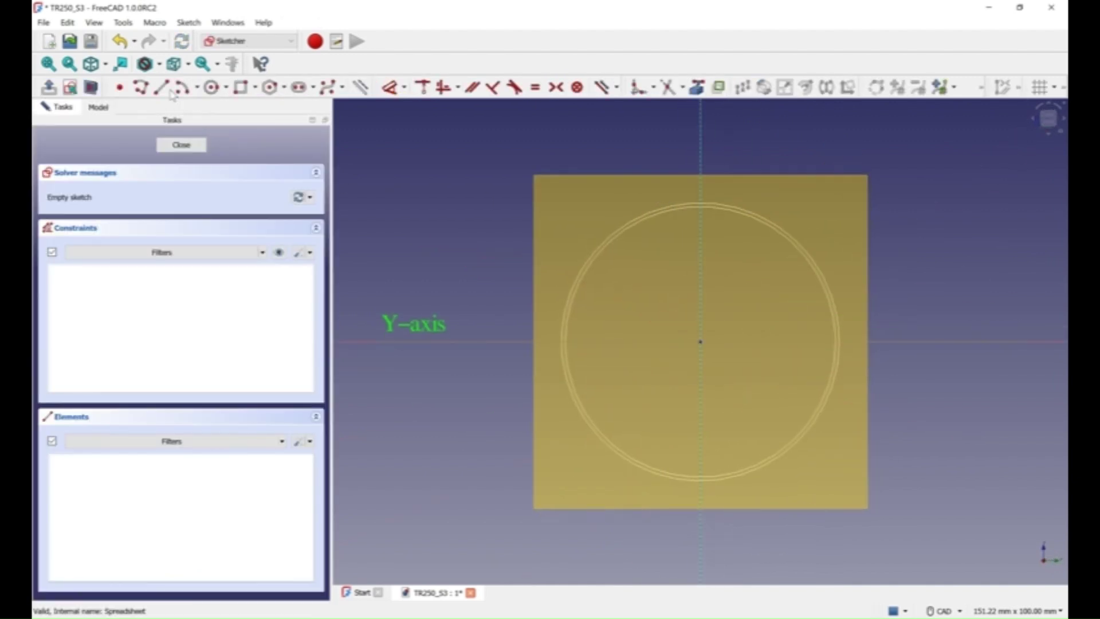
# Step: Draw two concentric circles centred on the sketch origin outside the existing rings, the smaller about 78 mm in diameter
pyautogui.click(211, 87)
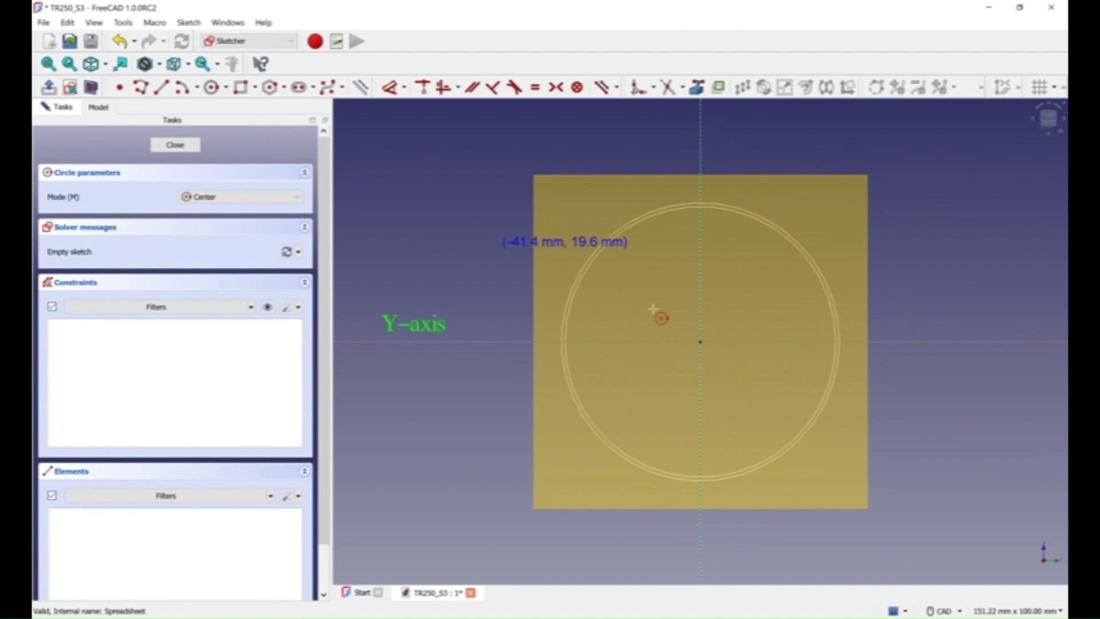
pyautogui.click(698, 340)
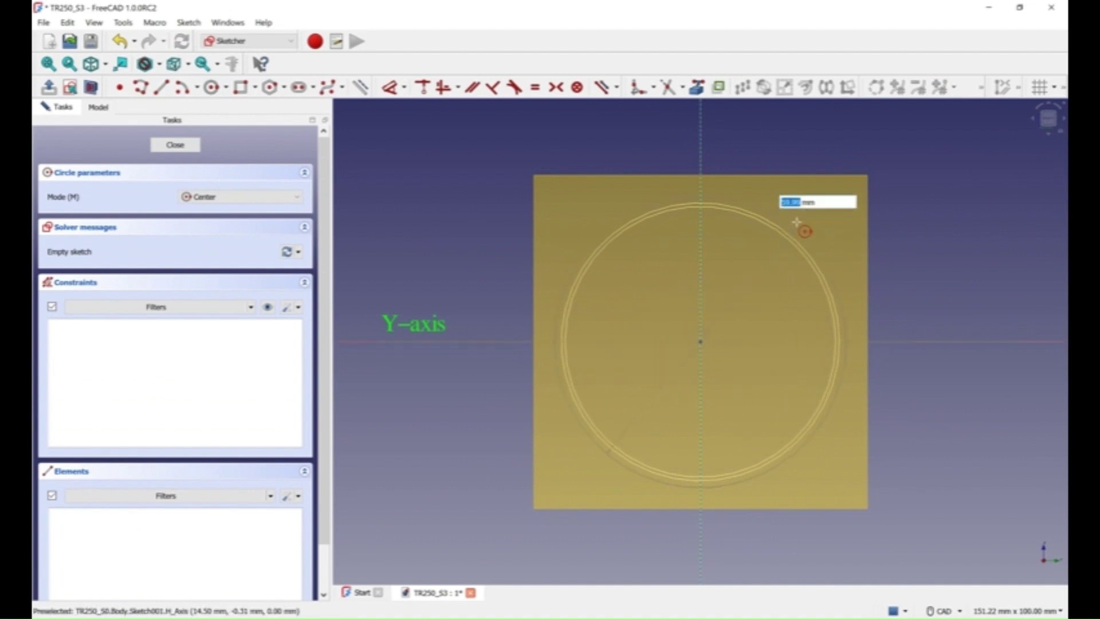
pyautogui.click(821, 195)
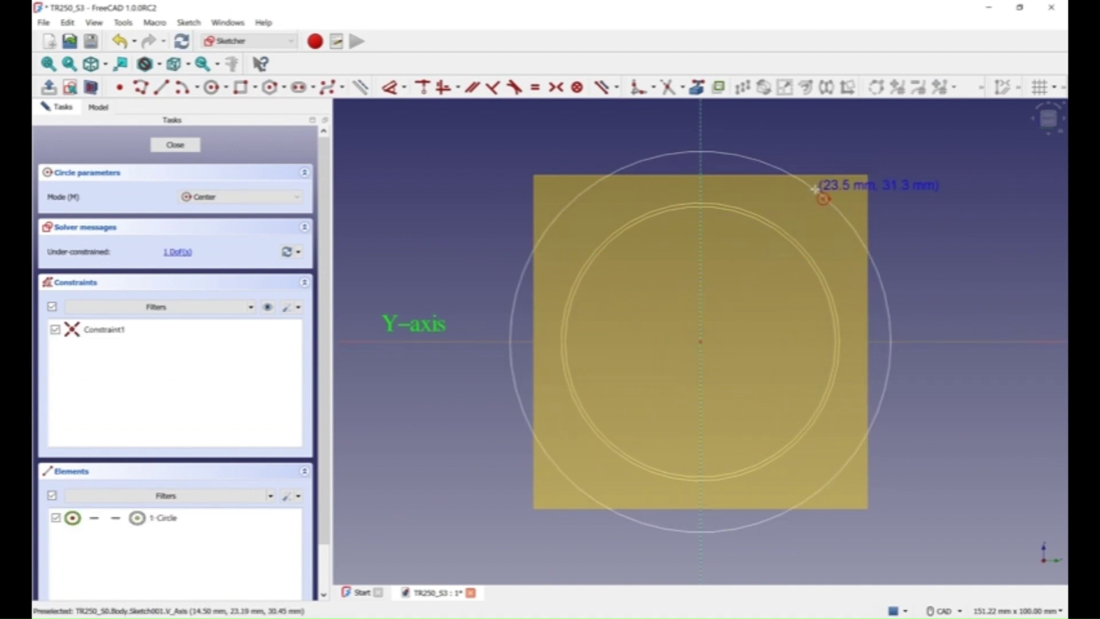
pyautogui.click(699, 341)
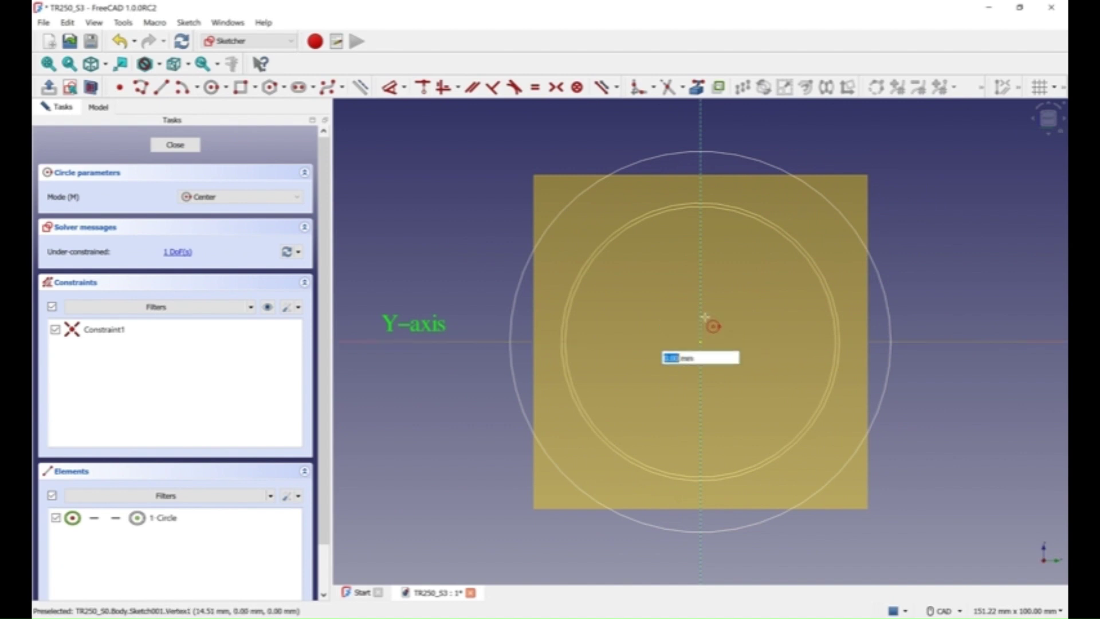
pyautogui.click(838, 186)
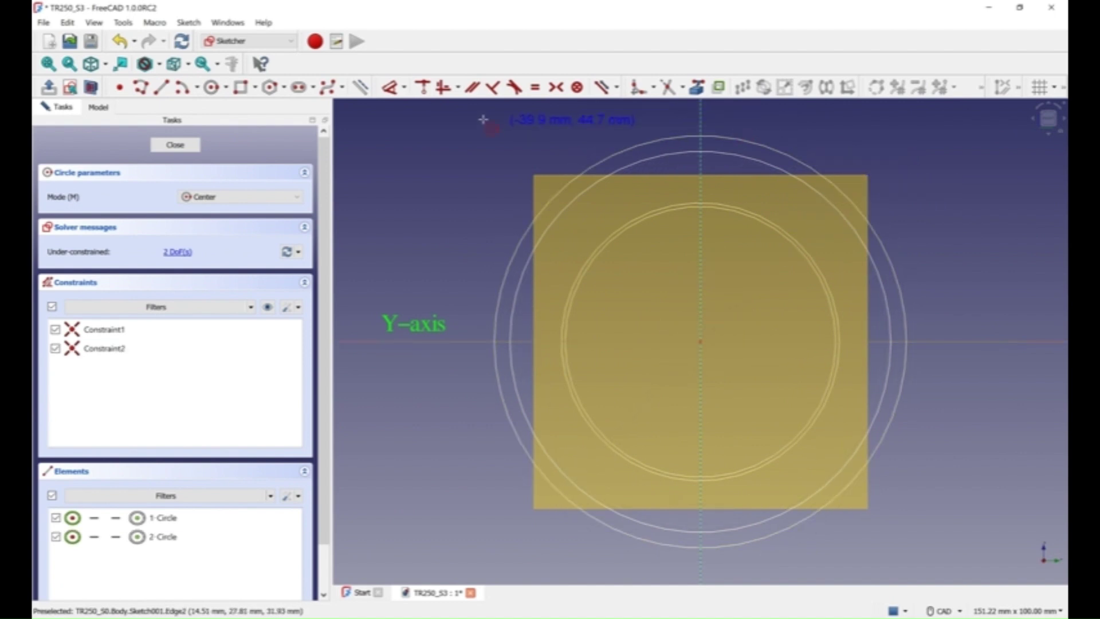
# Step: Constrain the smaller drawn circle's diameter with the expression <<Spreadsheet>>.diameter1
pyautogui.click(404, 87)
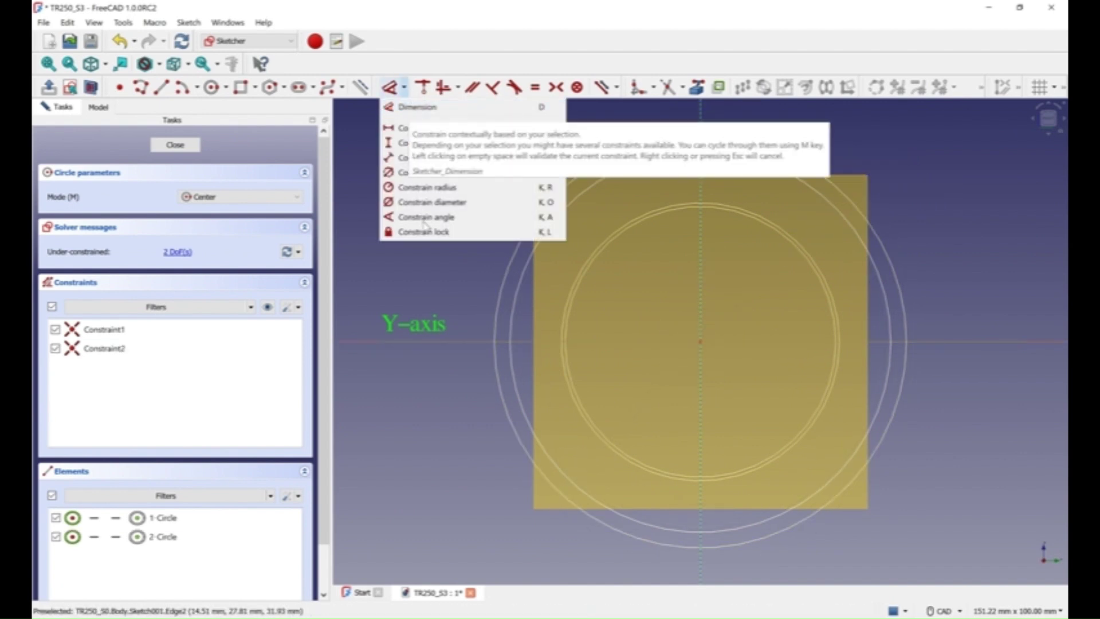
pyautogui.click(426, 202)
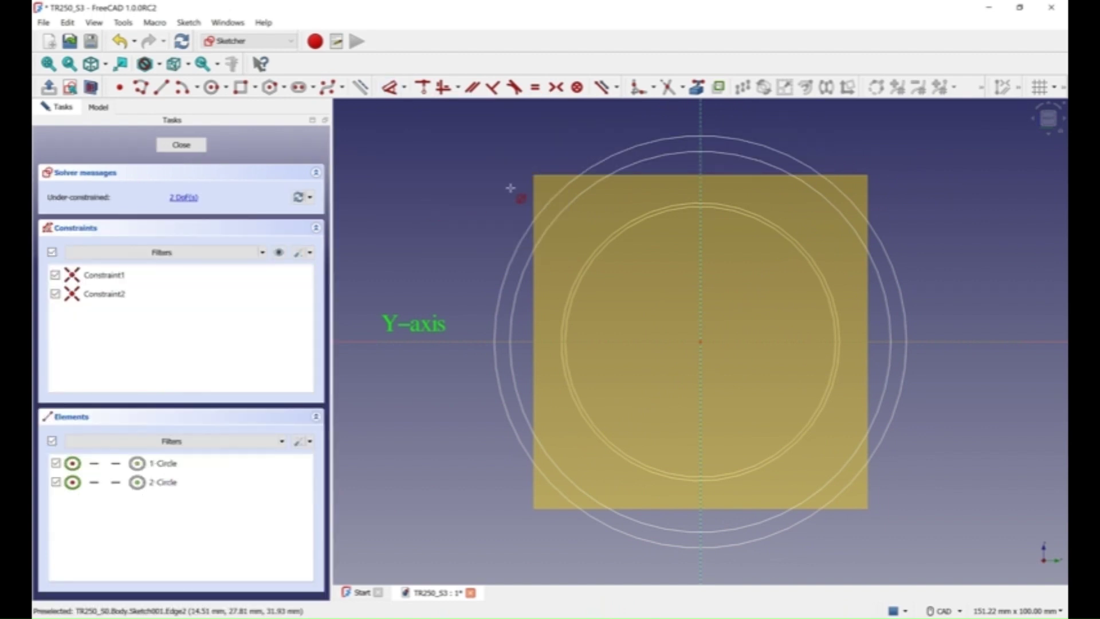
pyautogui.click(568, 202)
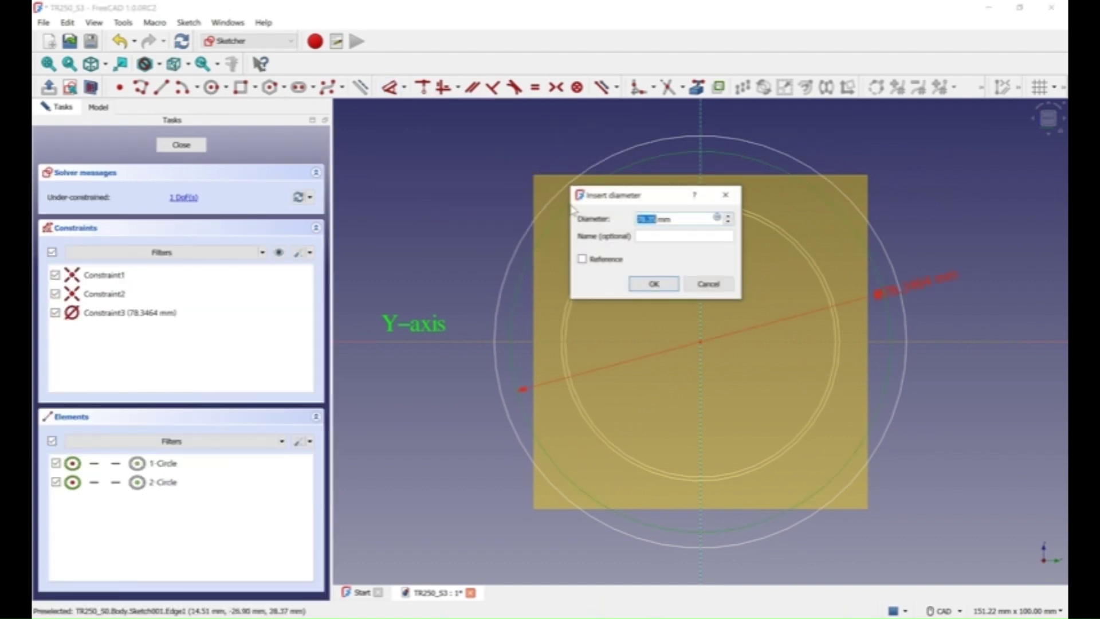
pyautogui.click(717, 219)
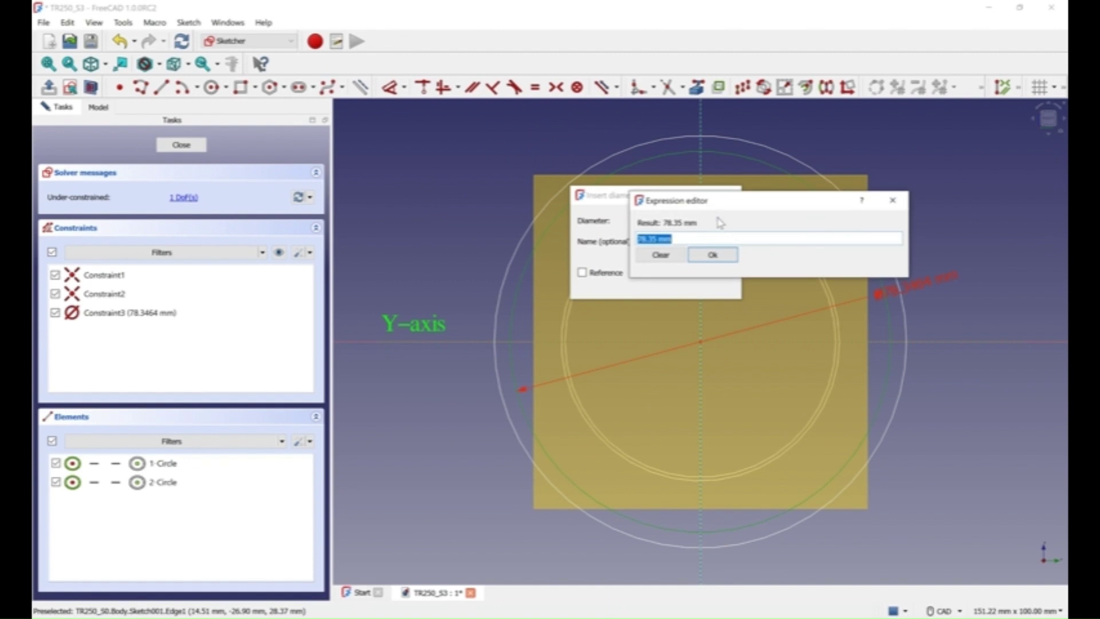
pyautogui.write('s')
pyautogui.click(685, 284)
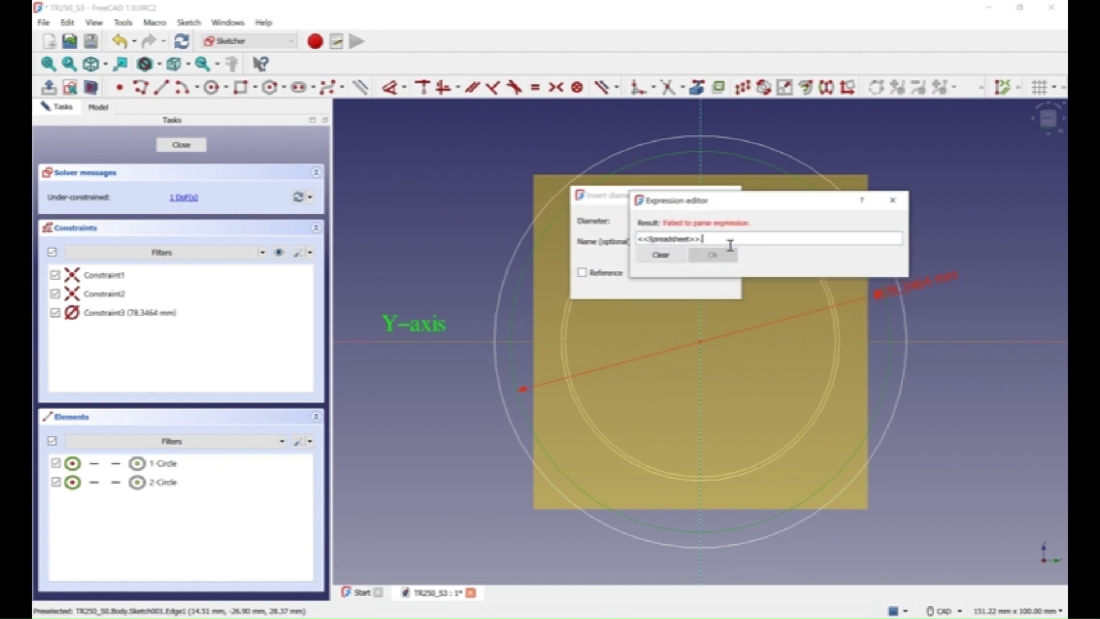
pyautogui.click(671, 274)
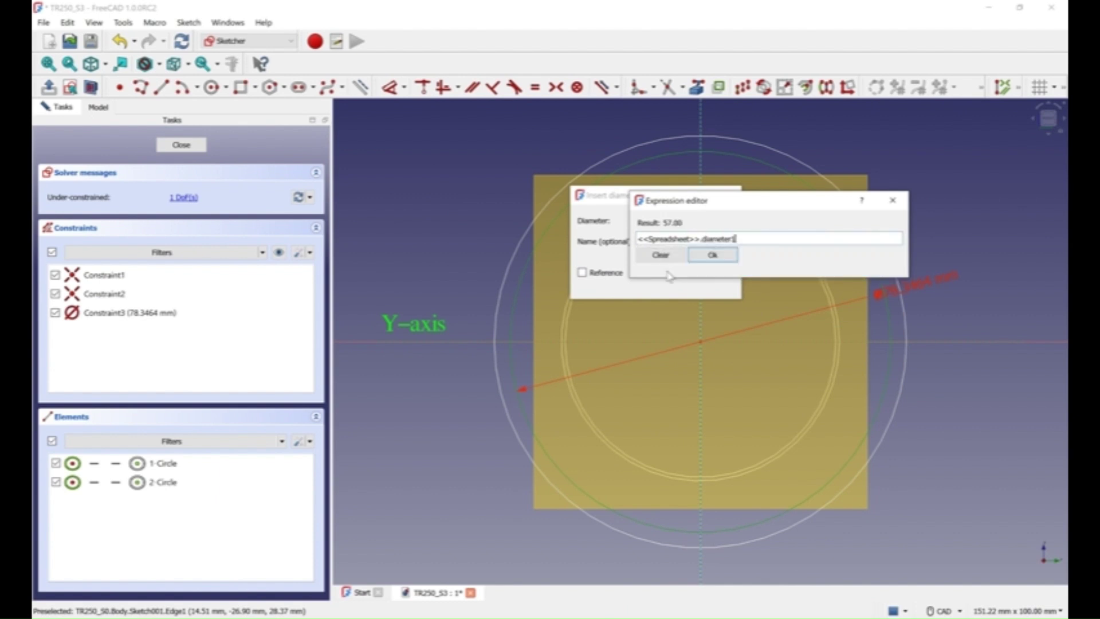
pyautogui.click(713, 255)
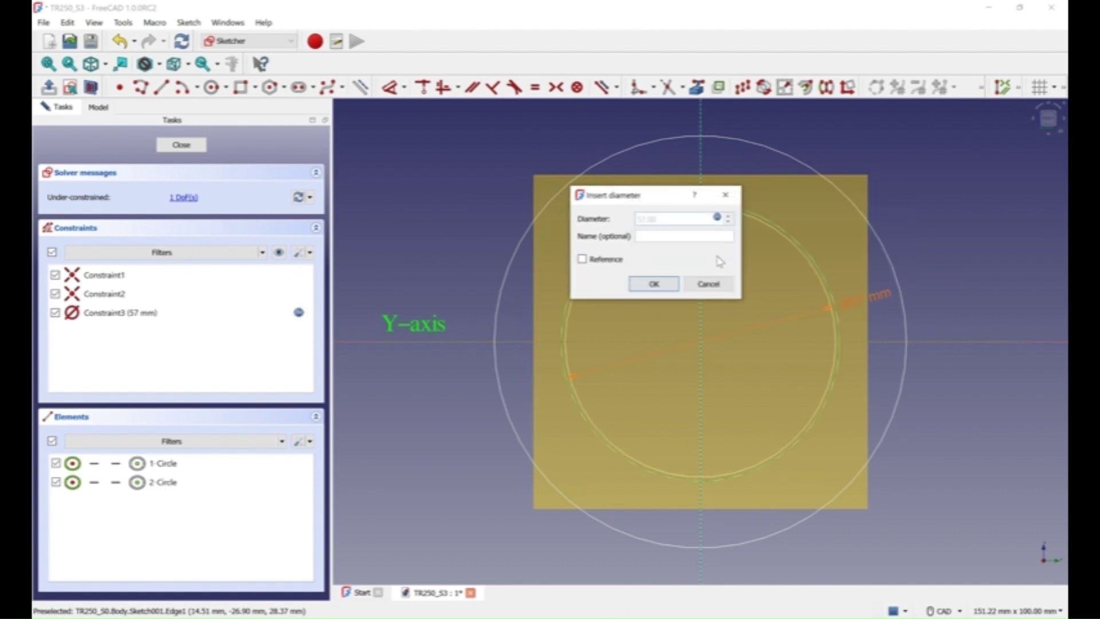
pyautogui.click(657, 289)
# Step: Constrain the larger circle's diameter with the expression <<Spreadsheet>>.diameter1+<<Spreadsheet>>.thickness*2 and close the sketch
pyautogui.click(592, 172)
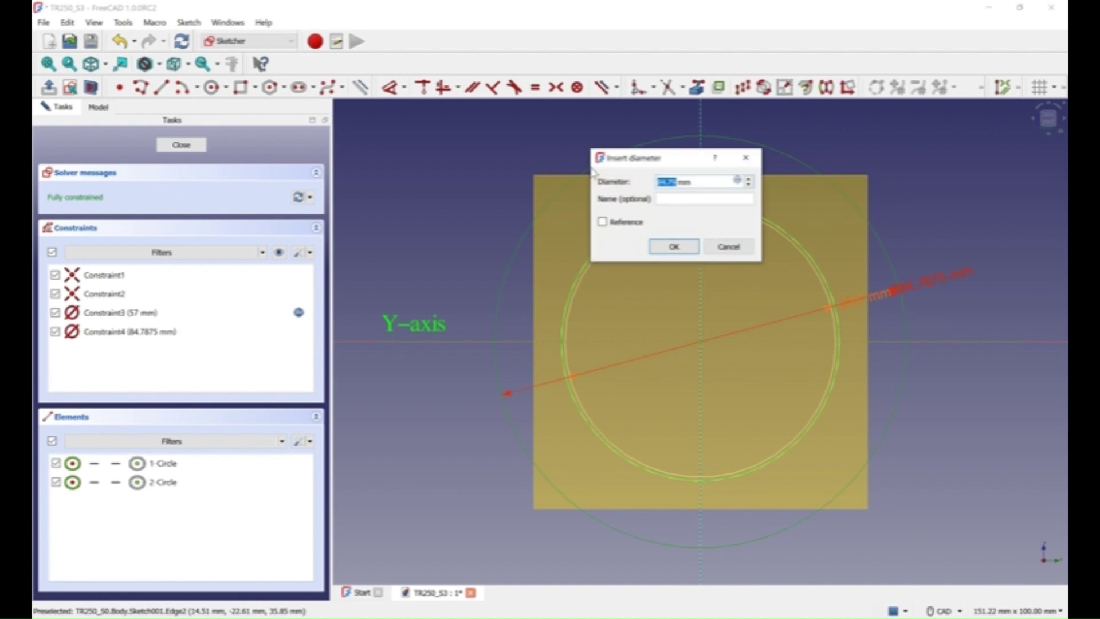
pyautogui.click(737, 181)
pyautogui.write('s')
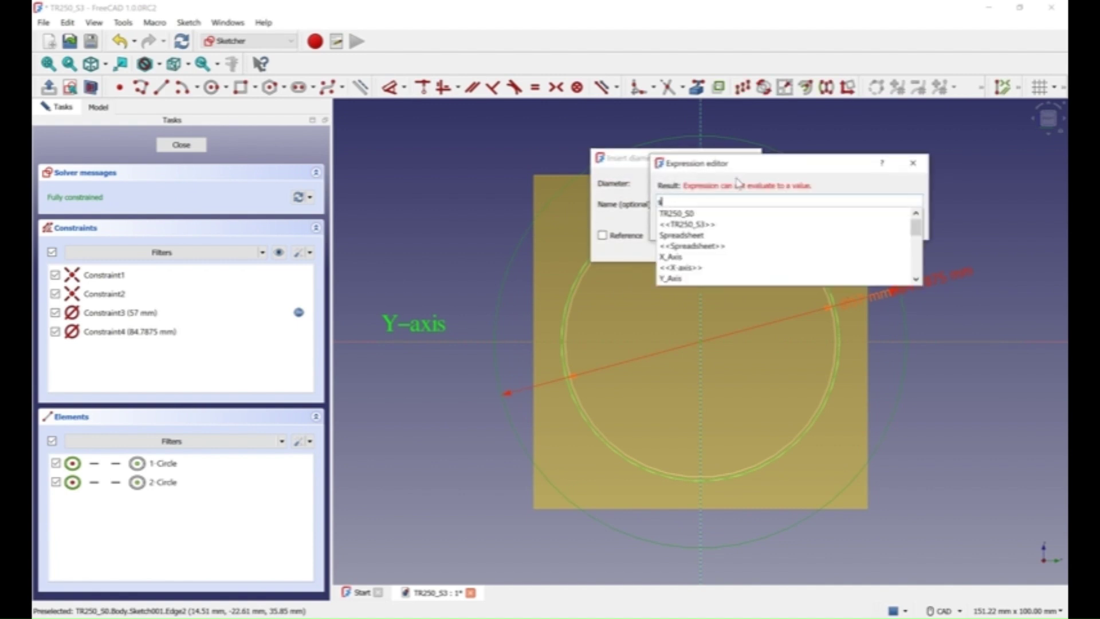
pyautogui.click(693, 245)
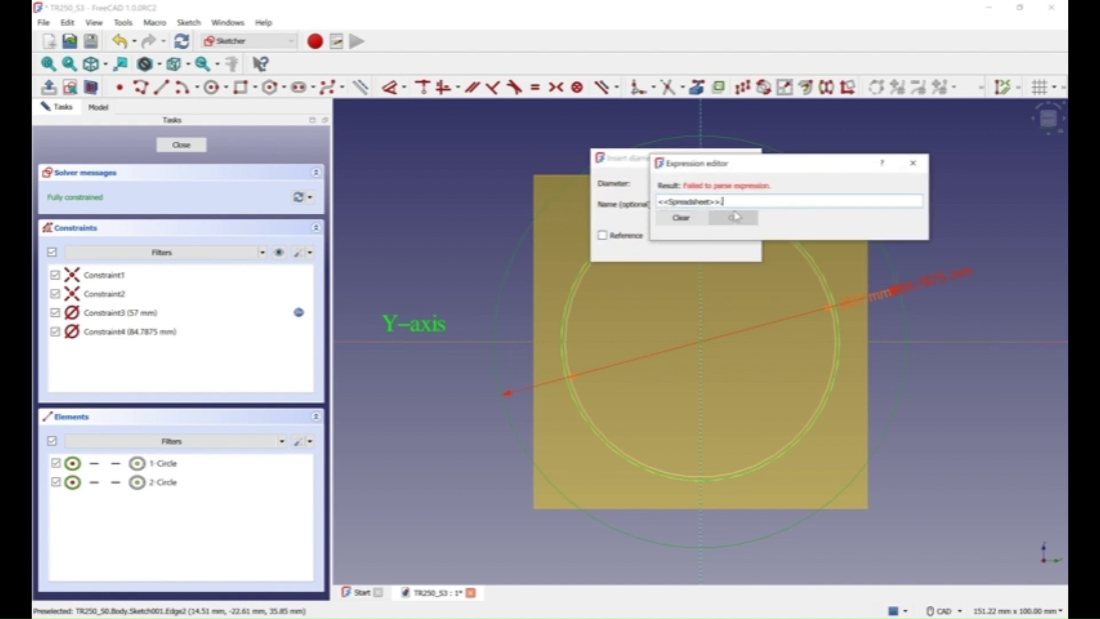
pyautogui.write('d')
pyautogui.click(693, 236)
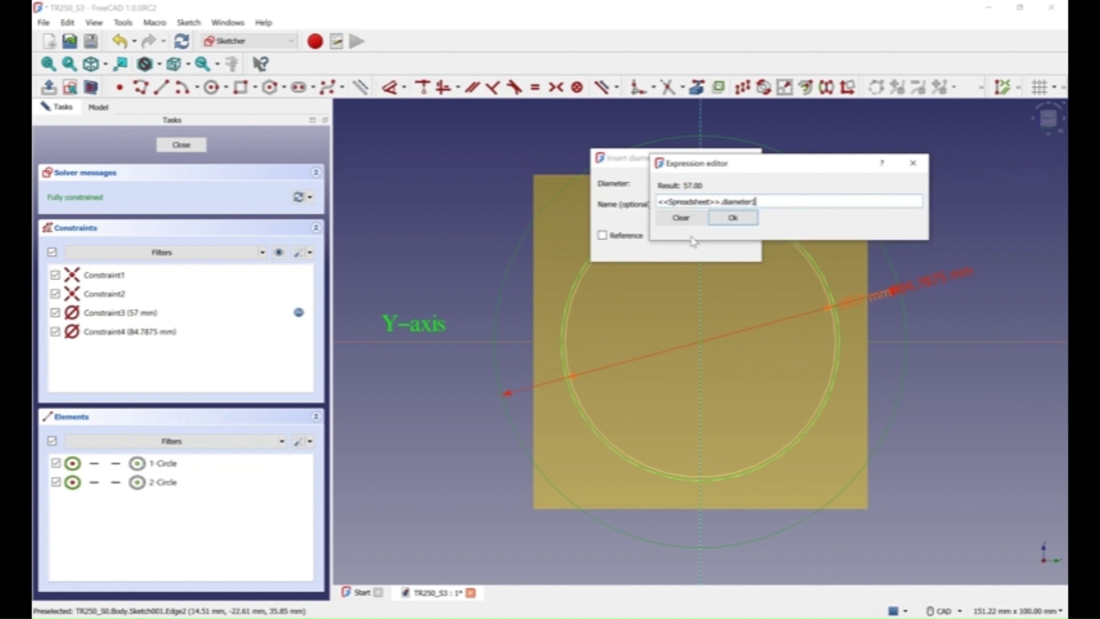
pyautogui.write('+s')
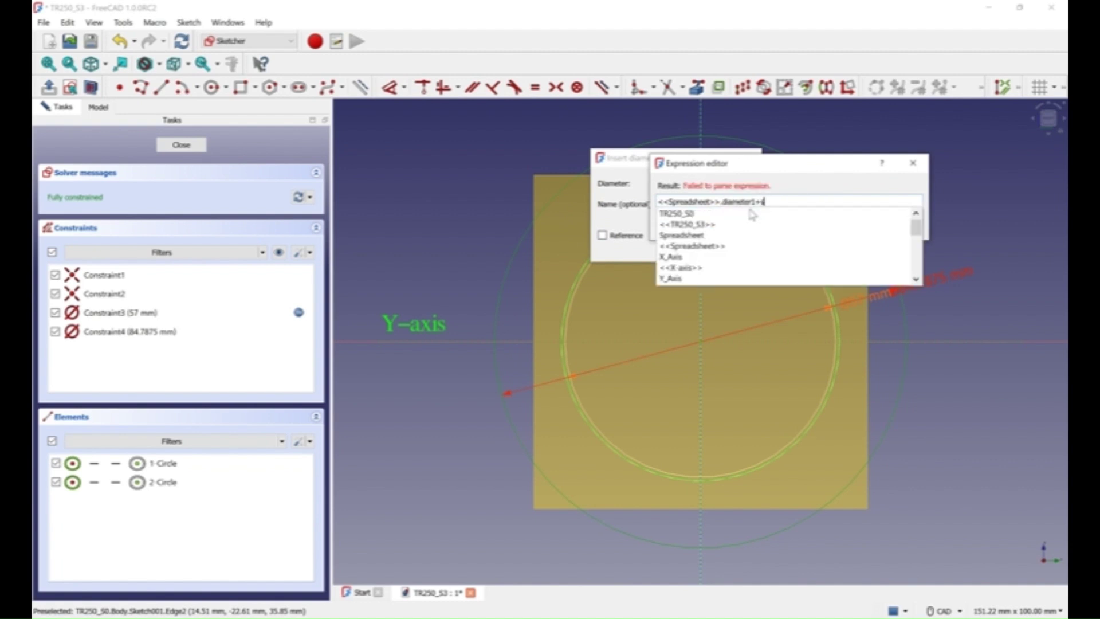
pyautogui.click(698, 252)
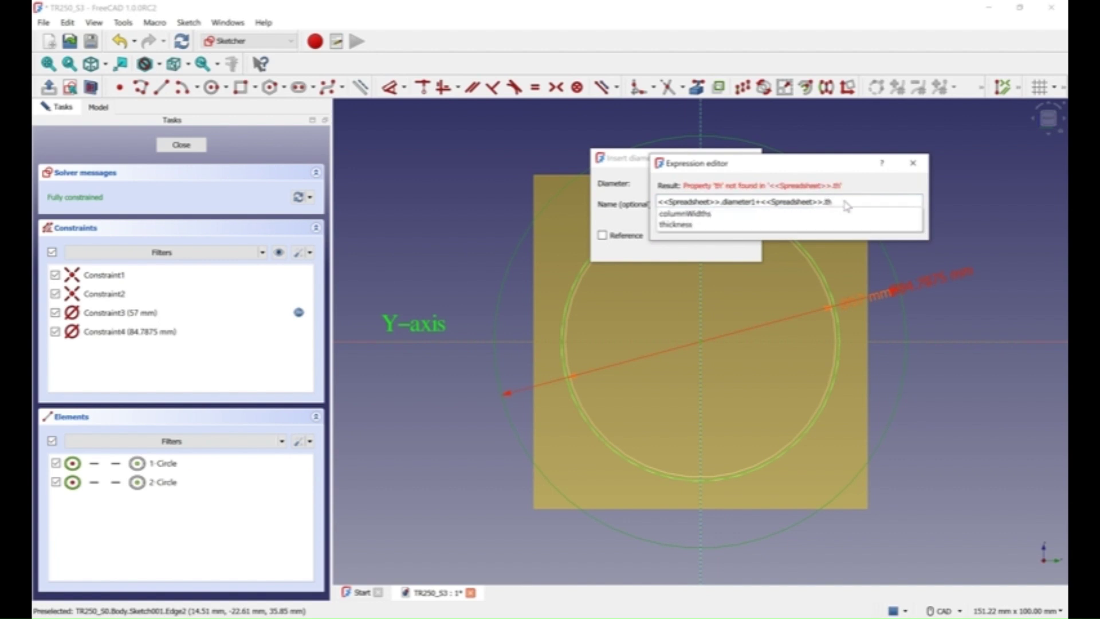
pyautogui.click(695, 225)
pyautogui.write('*')
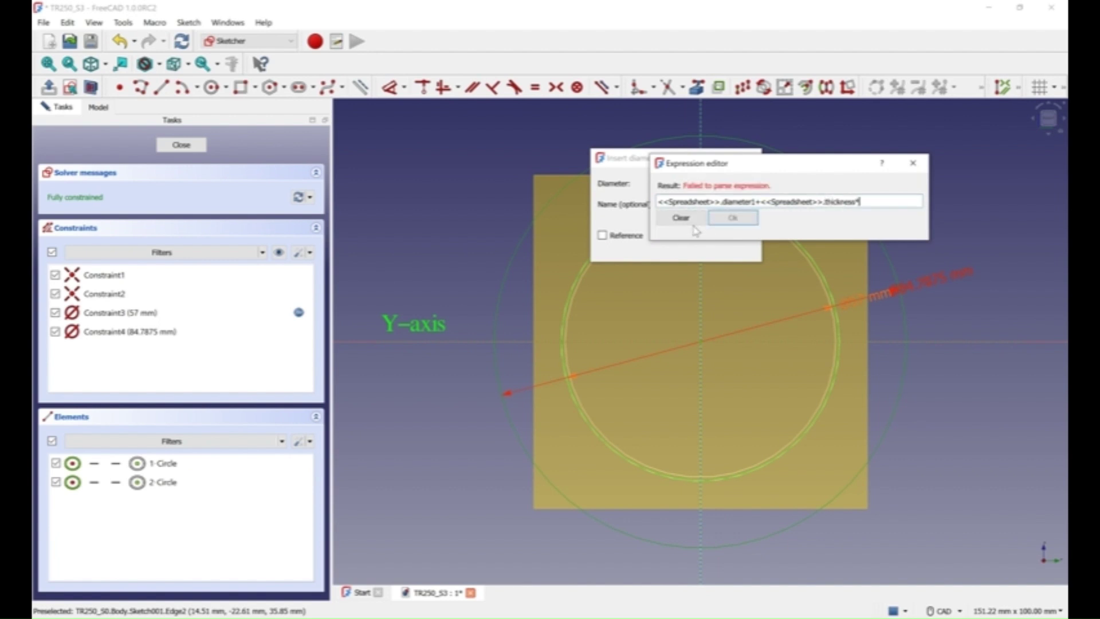
pyautogui.write('2')
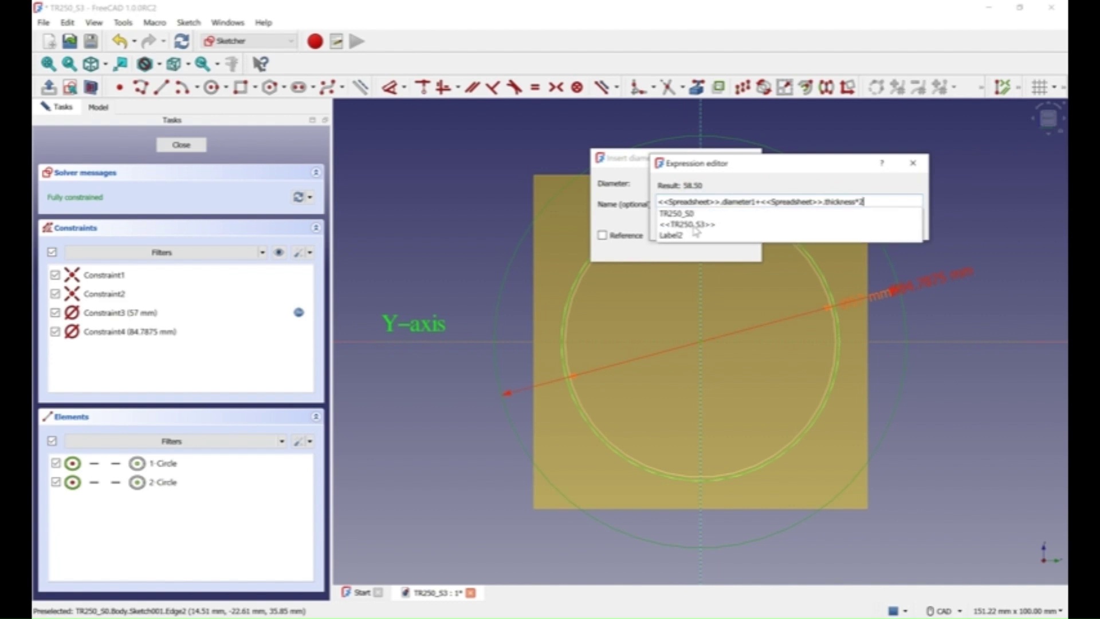
pyautogui.click(876, 203)
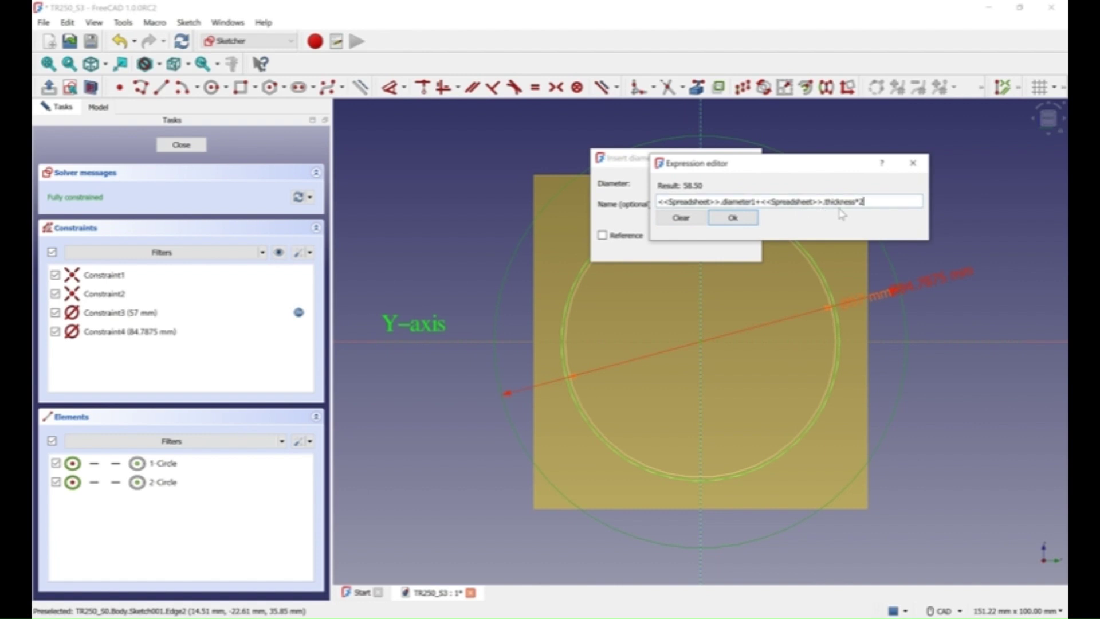
pyautogui.click(739, 220)
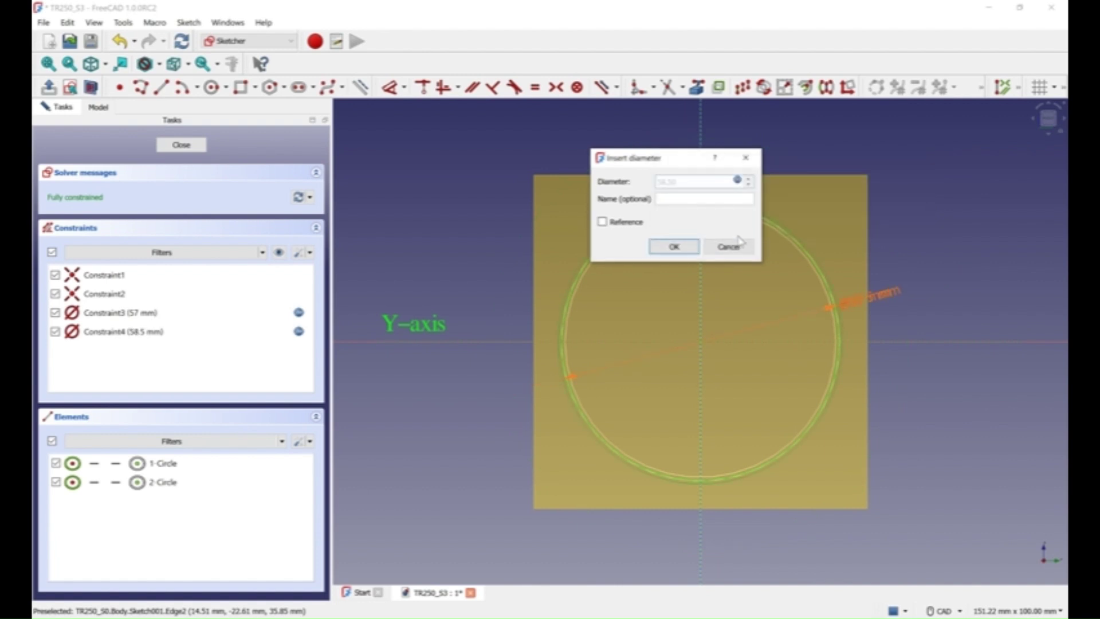
pyautogui.click(692, 247)
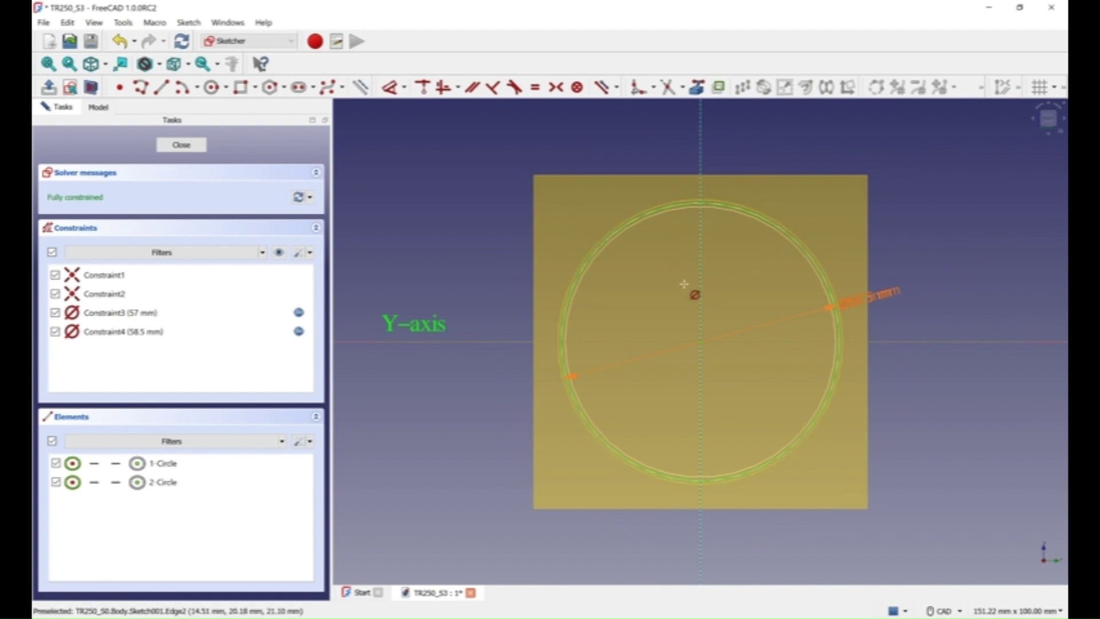
pyautogui.click(182, 145)
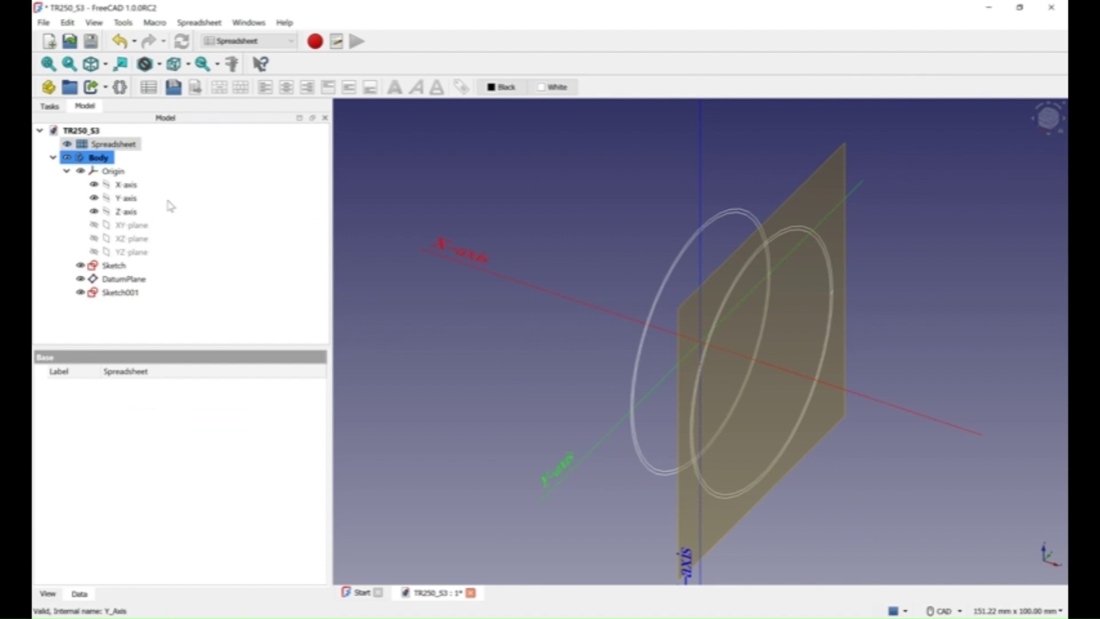
# Step: In the Part Design workbench, create an additive loft between the two ring sketches and hide the datum plane and origin
pyautogui.click(118, 266)
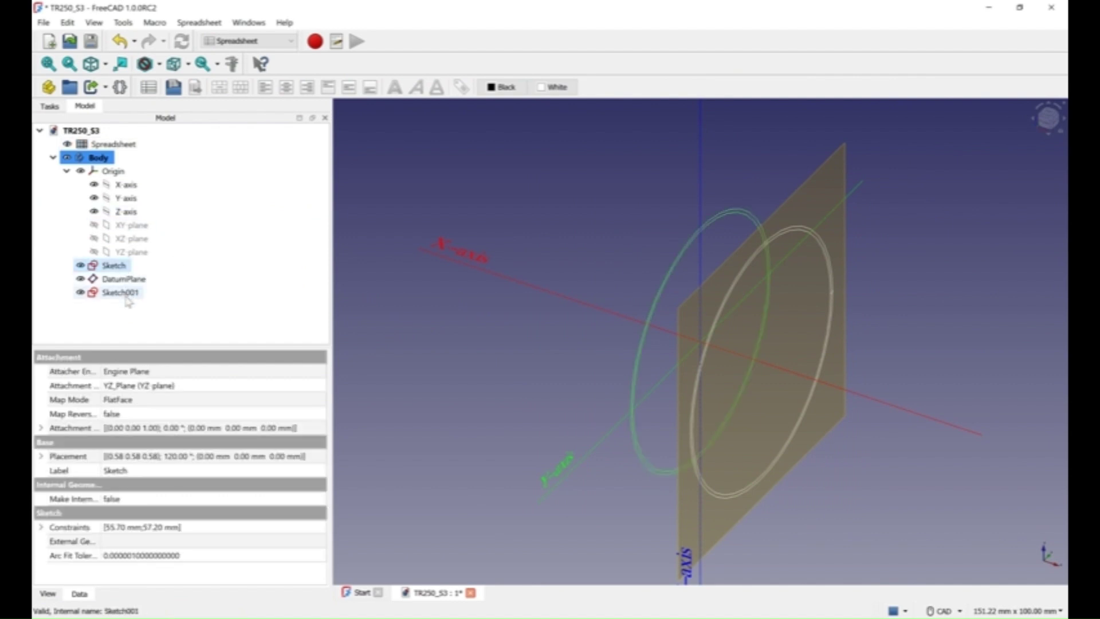
pyautogui.keyDown('ctrl'); pyautogui.click(128, 296); pyautogui.keyUp('ctrl')
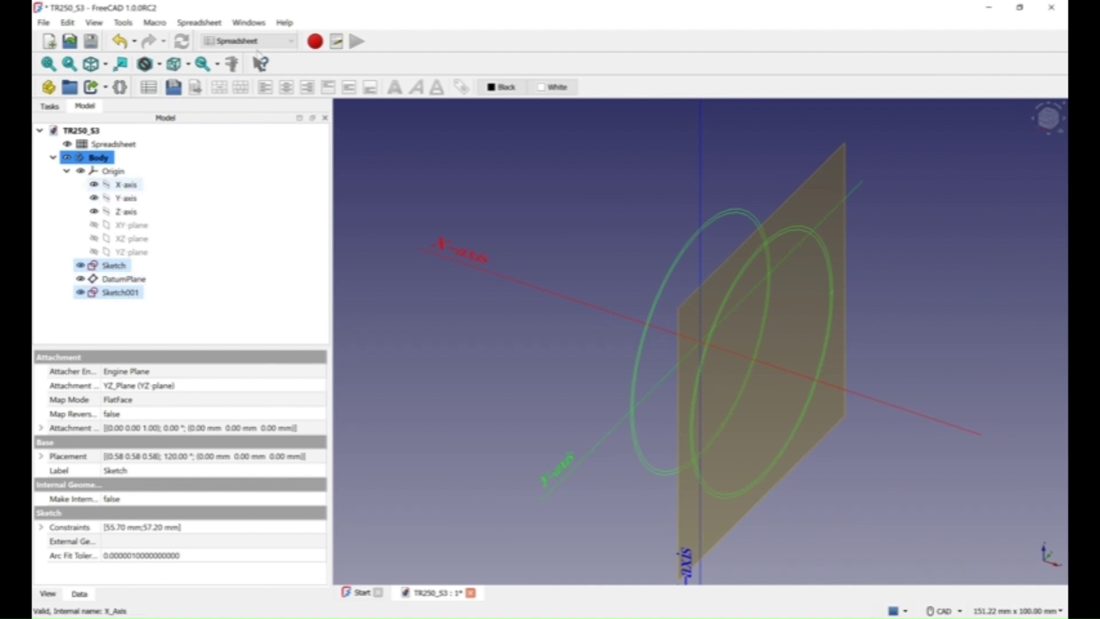
pyautogui.click(291, 43)
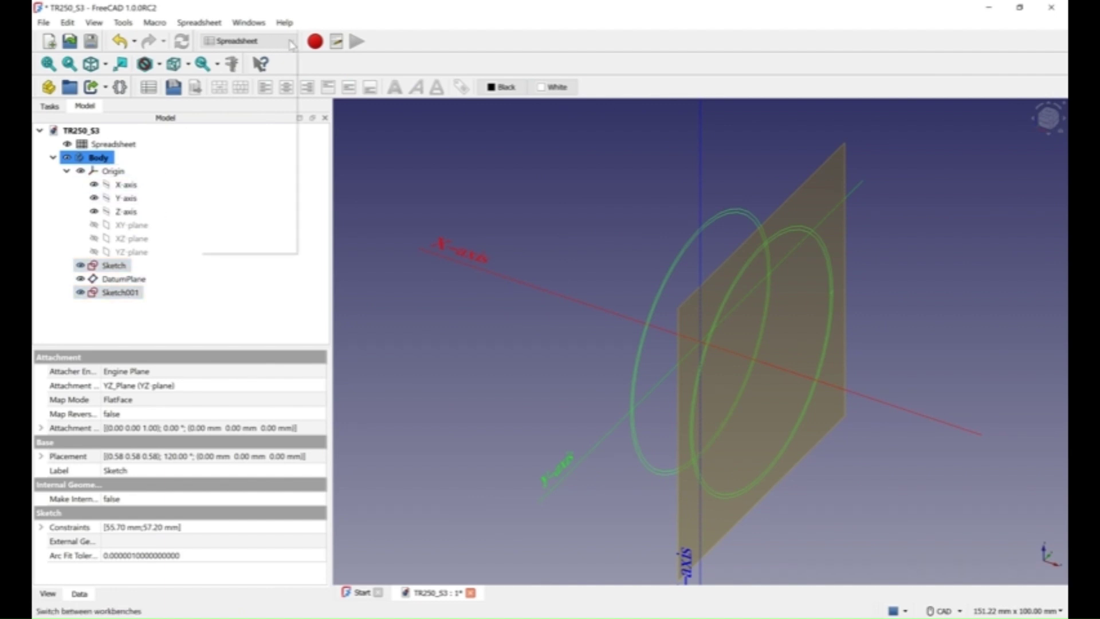
pyautogui.click(291, 43)
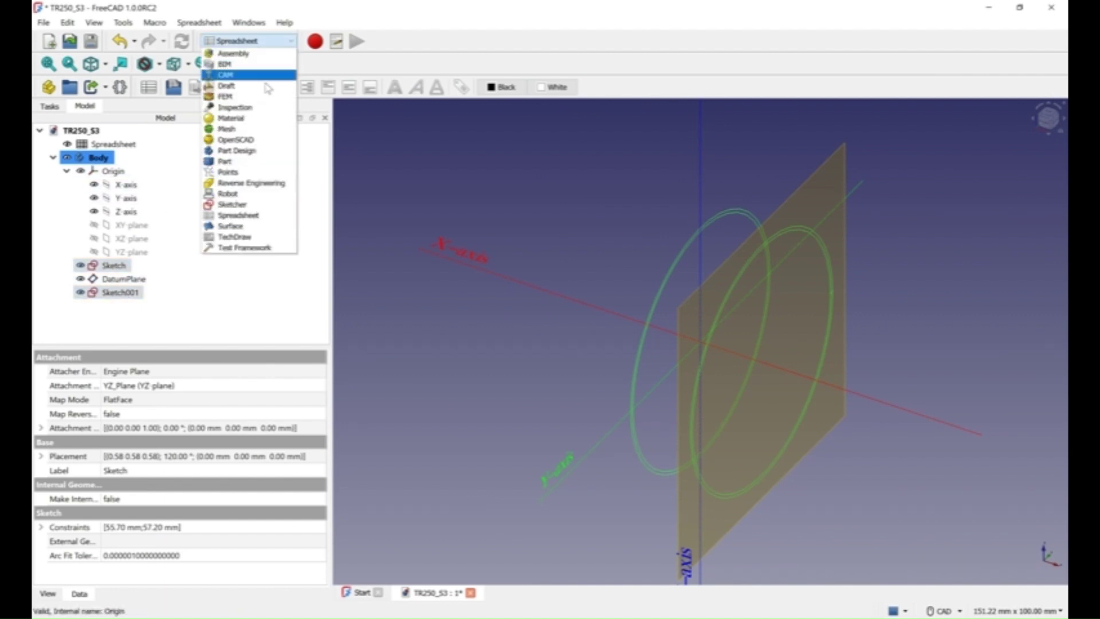
pyautogui.click(241, 147)
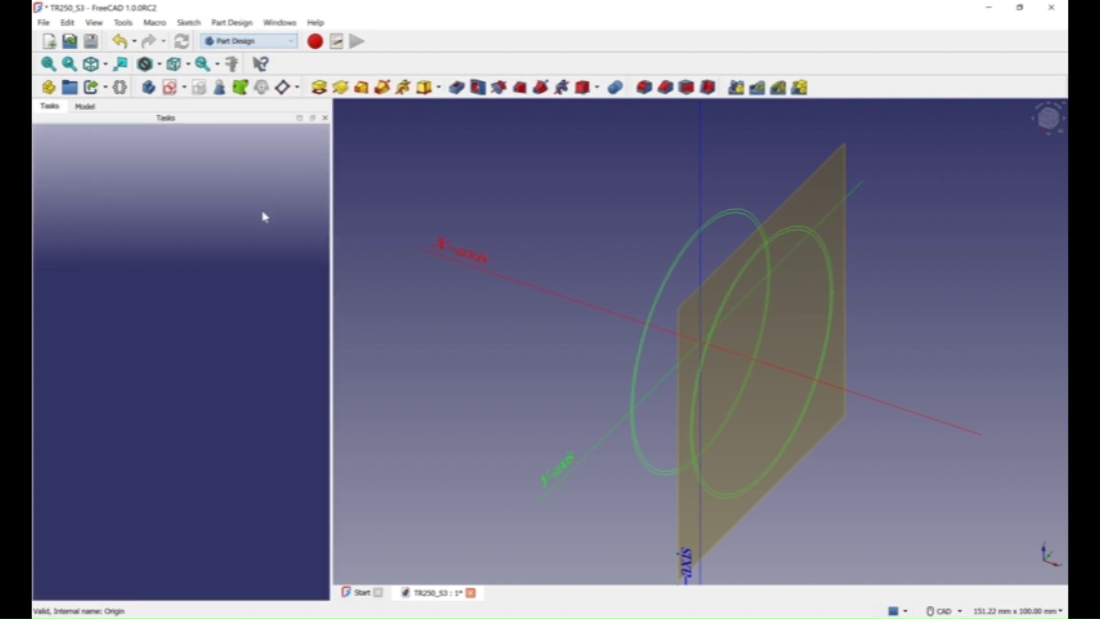
pyautogui.click(85, 106)
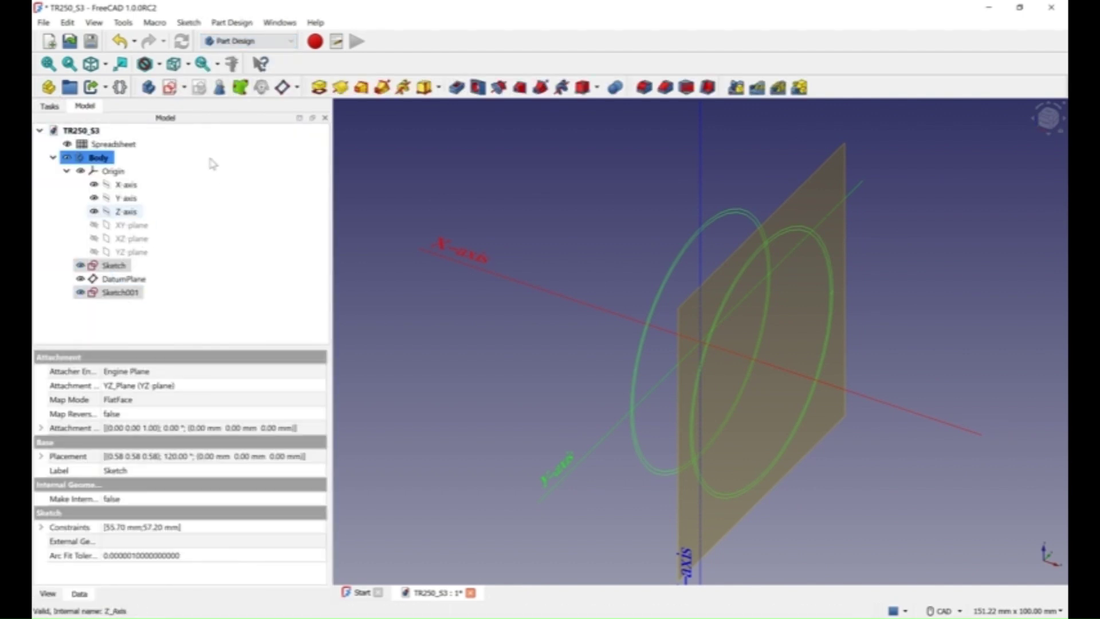
pyautogui.click(361, 94)
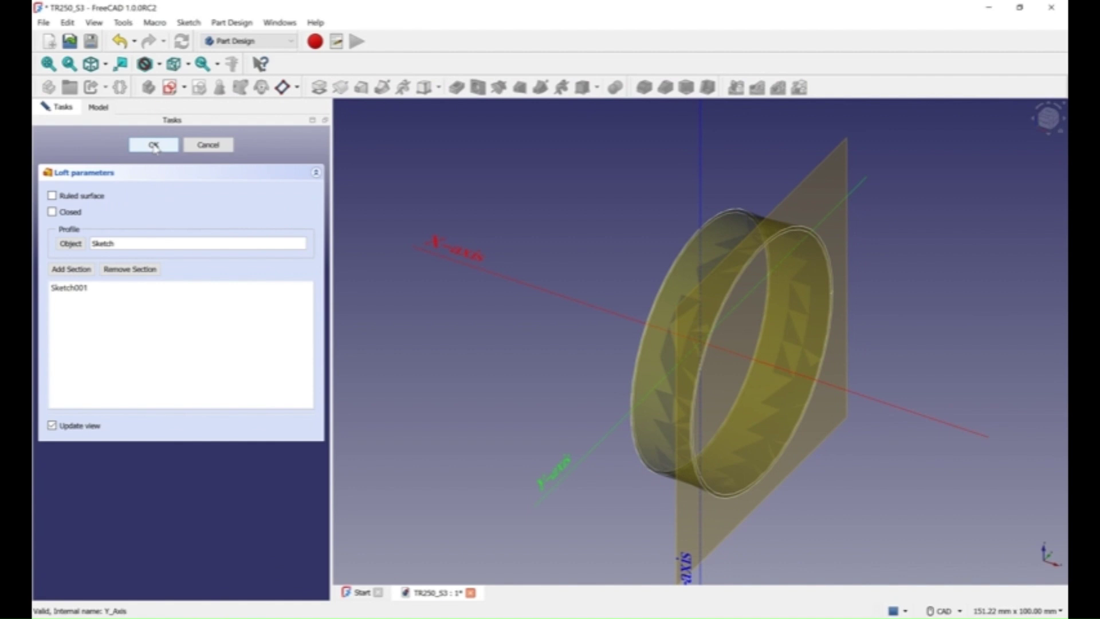
pyautogui.click(153, 145)
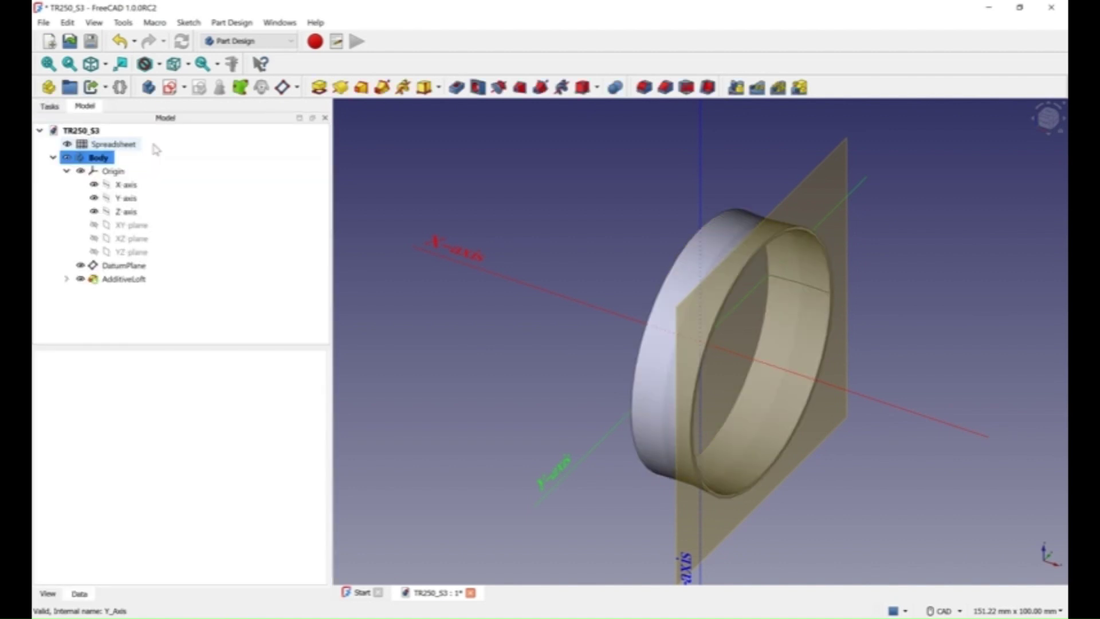
pyautogui.click(81, 265)
pyautogui.click(81, 170)
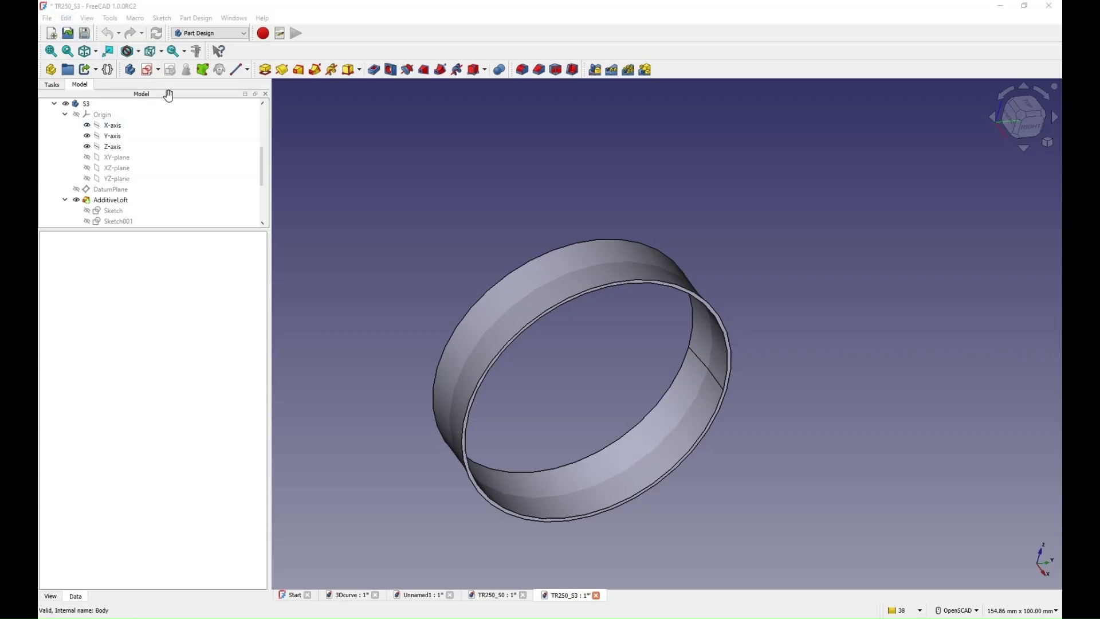
# Step: Create a sketch on the XZ plane and link the lofted ring's two vertical end edges as external geometry
pyautogui.click(149, 71)
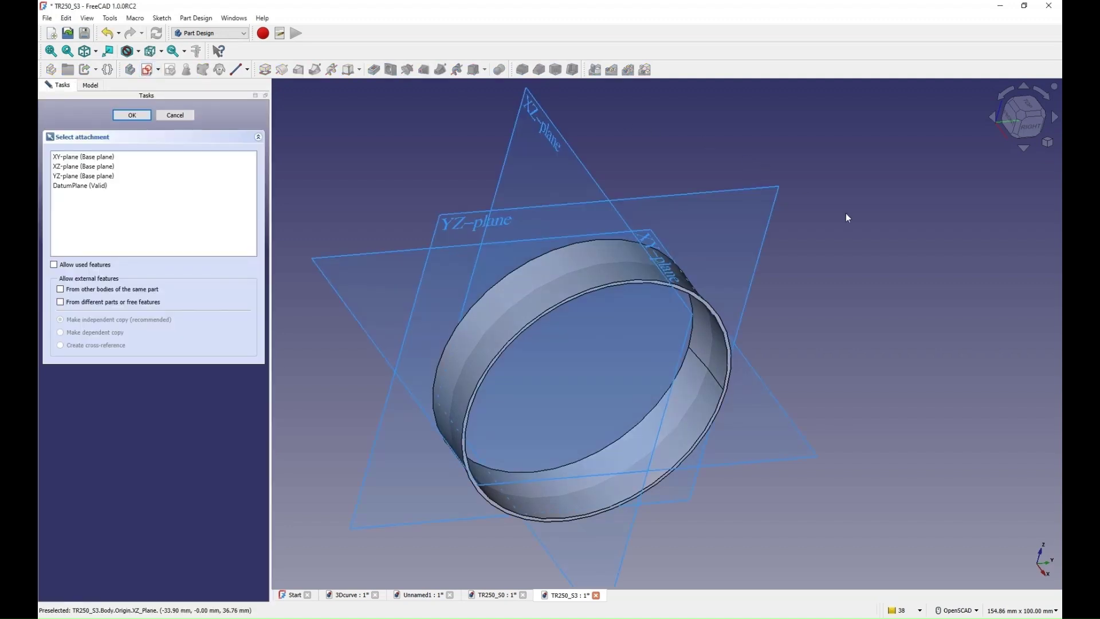
pyautogui.click(572, 154)
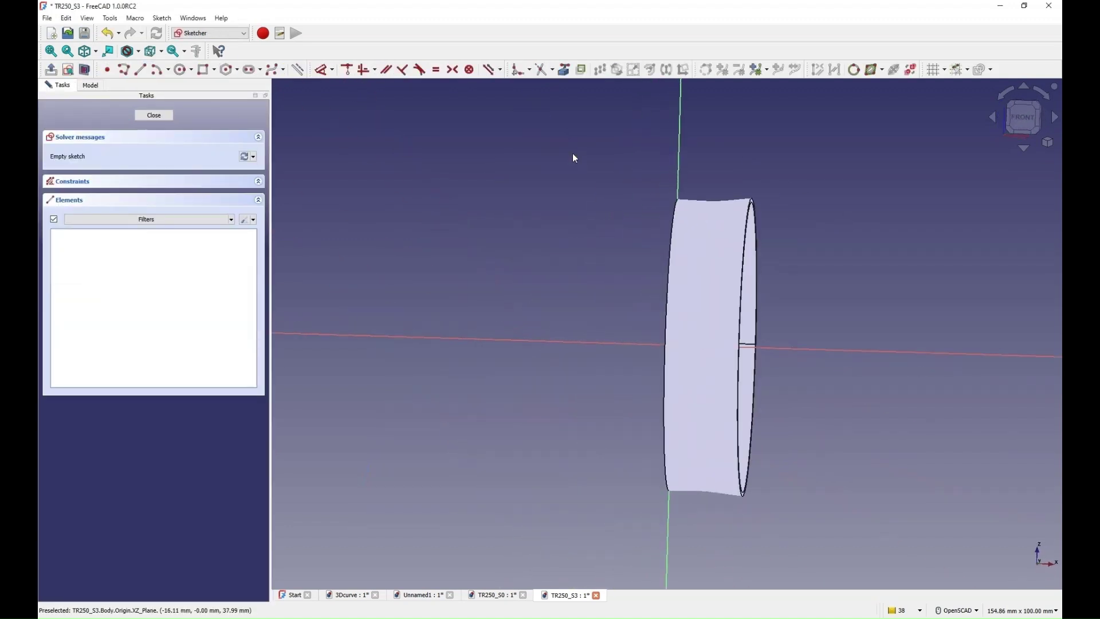
pyautogui.click(564, 69)
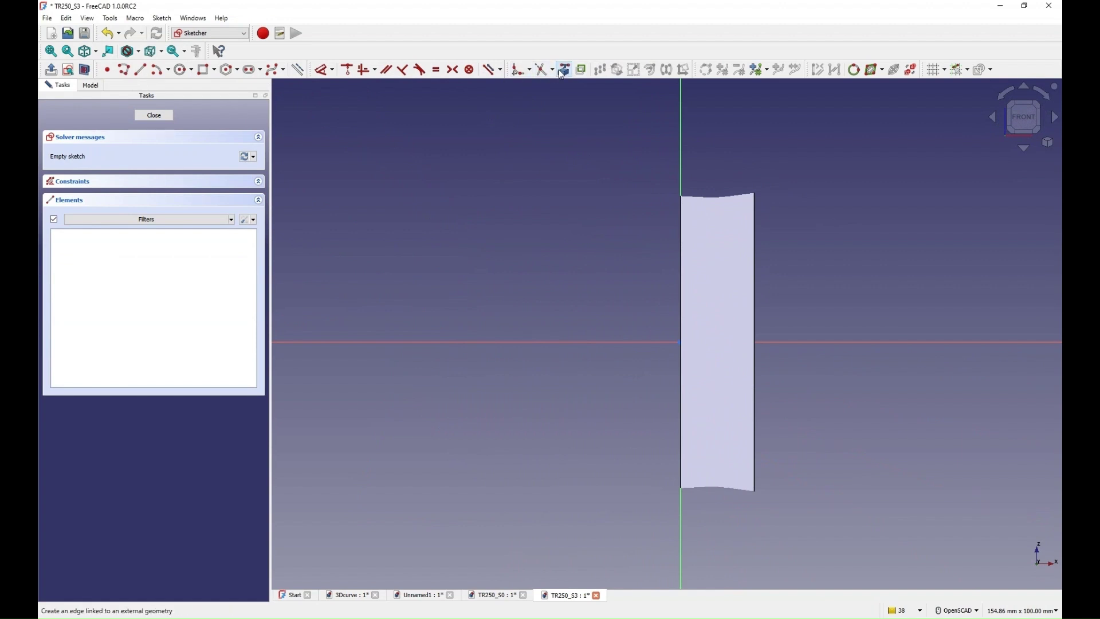
pyautogui.click(681, 223)
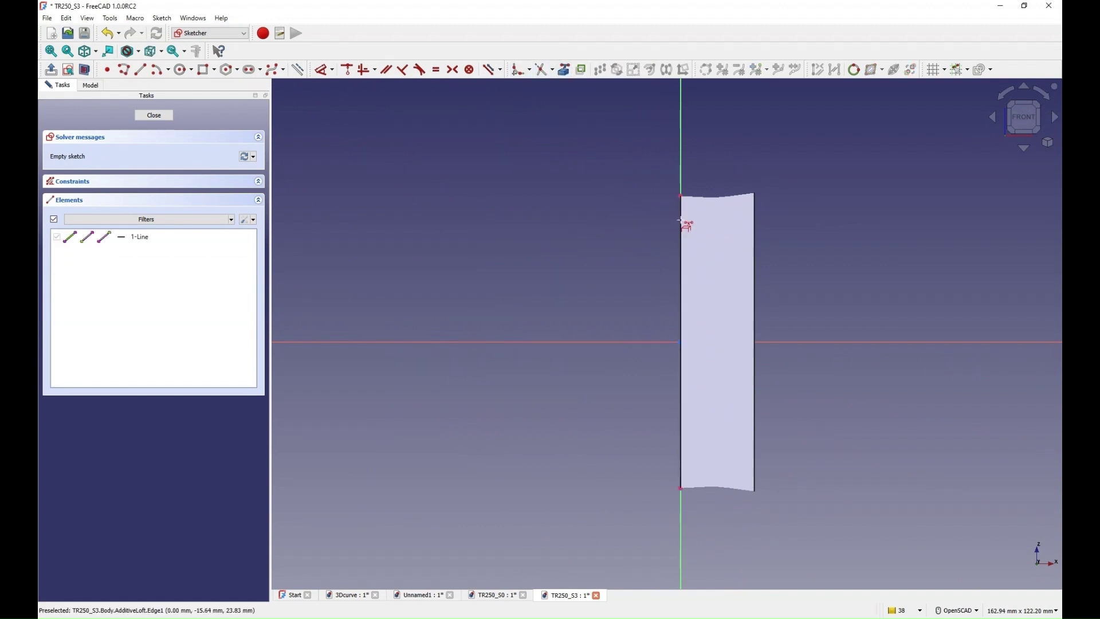
pyautogui.click(756, 218)
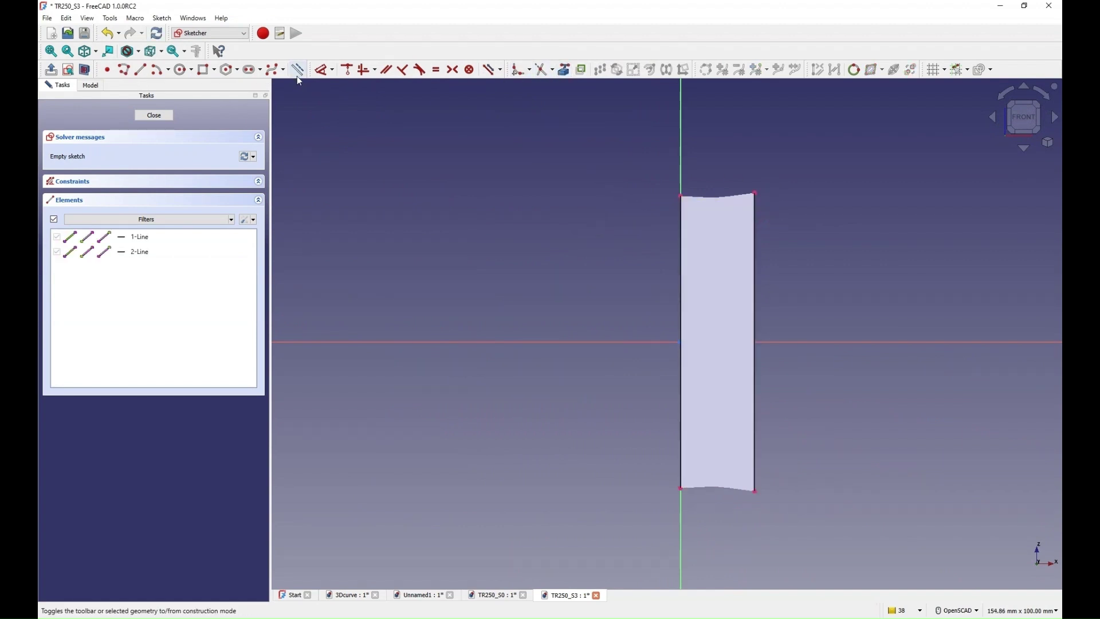
# Step: Draw one line over each of the two linked external edges, joining their endpoints, and close the sketch
pyautogui.click(140, 70)
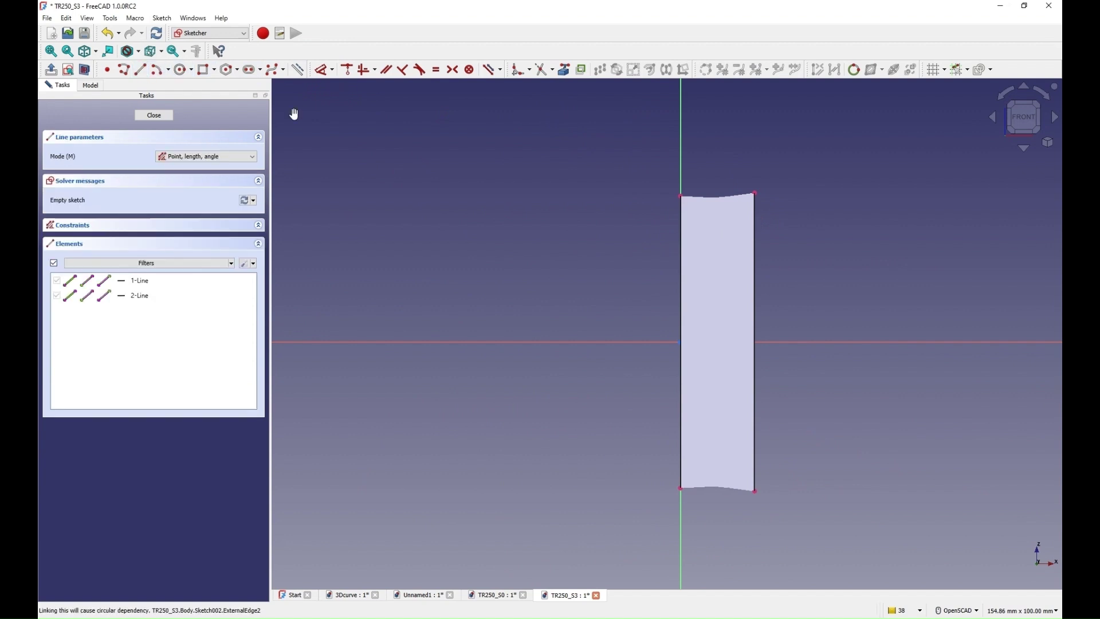
pyautogui.click(681, 196)
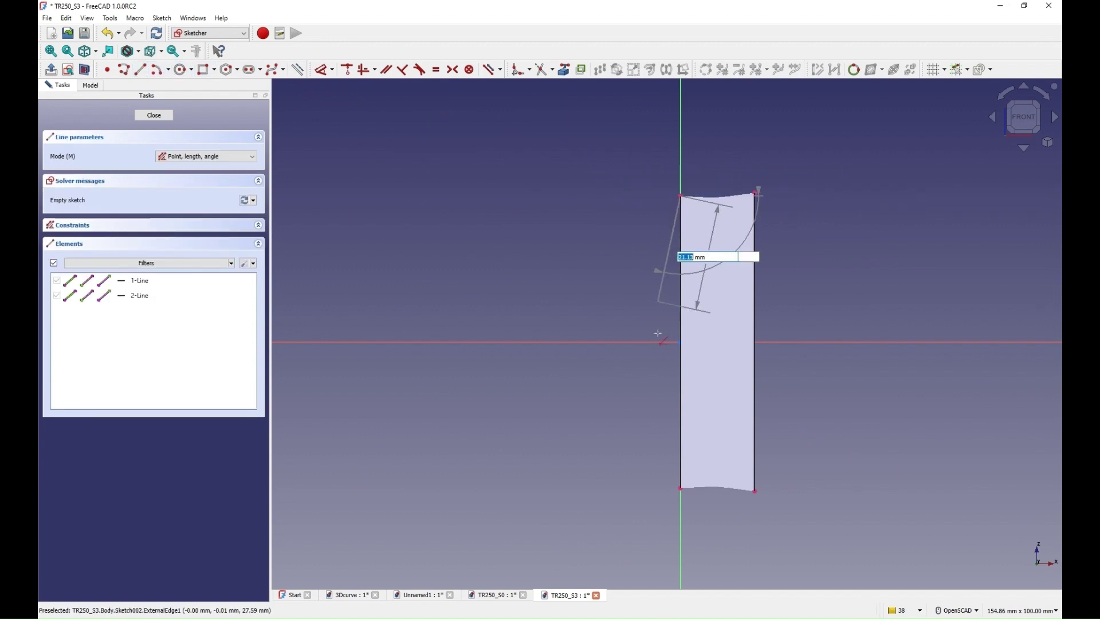
pyautogui.click(680, 489)
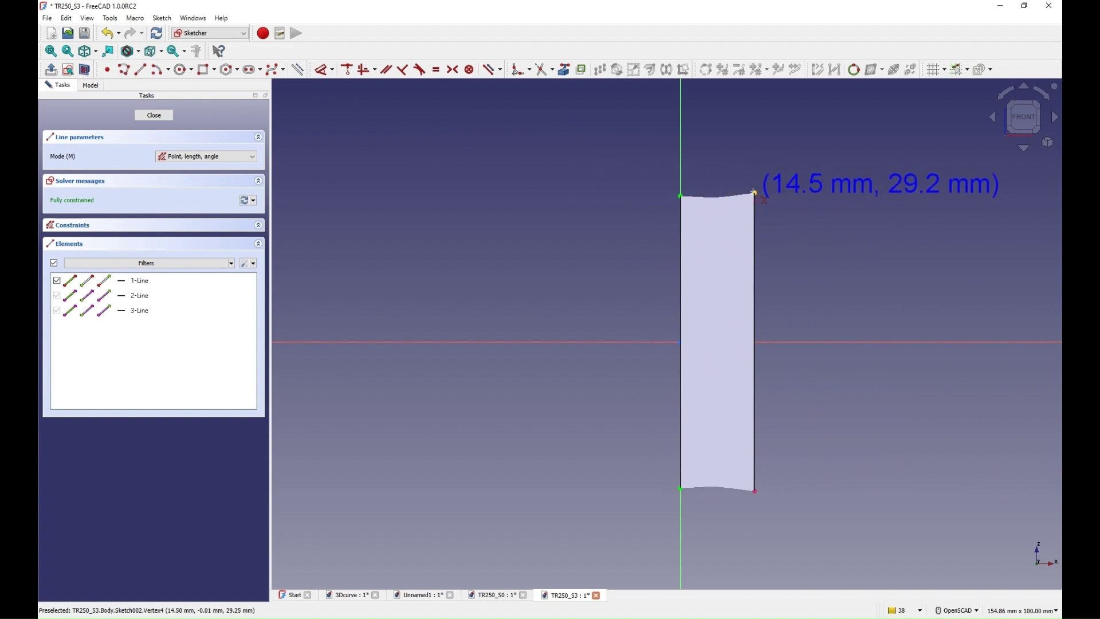
pyautogui.click(755, 193)
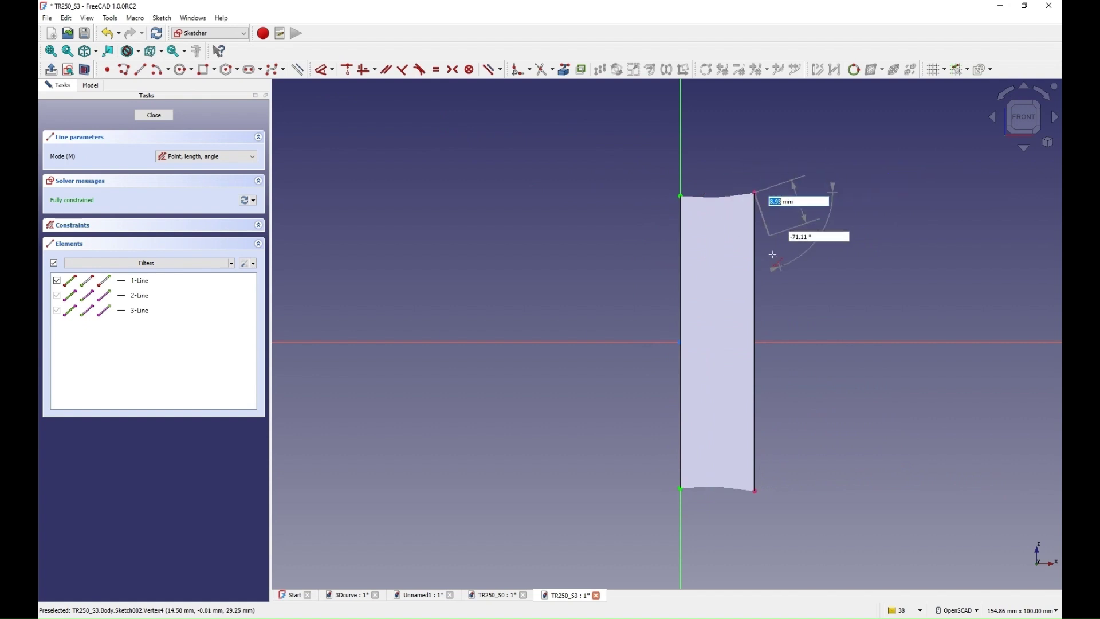
pyautogui.click(756, 490)
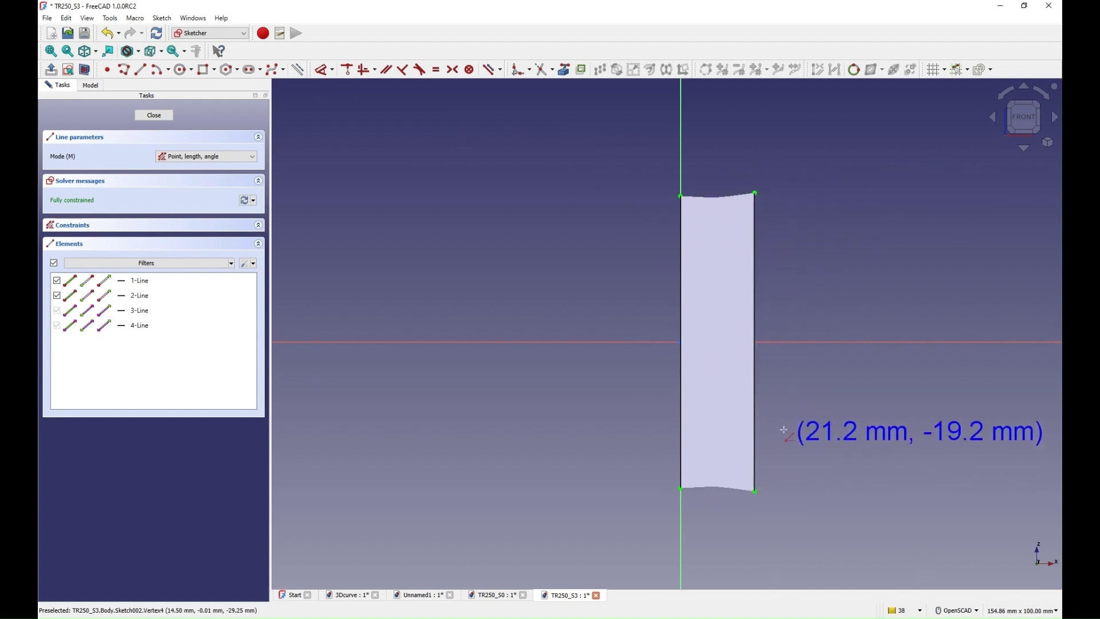
pyautogui.click(155, 115)
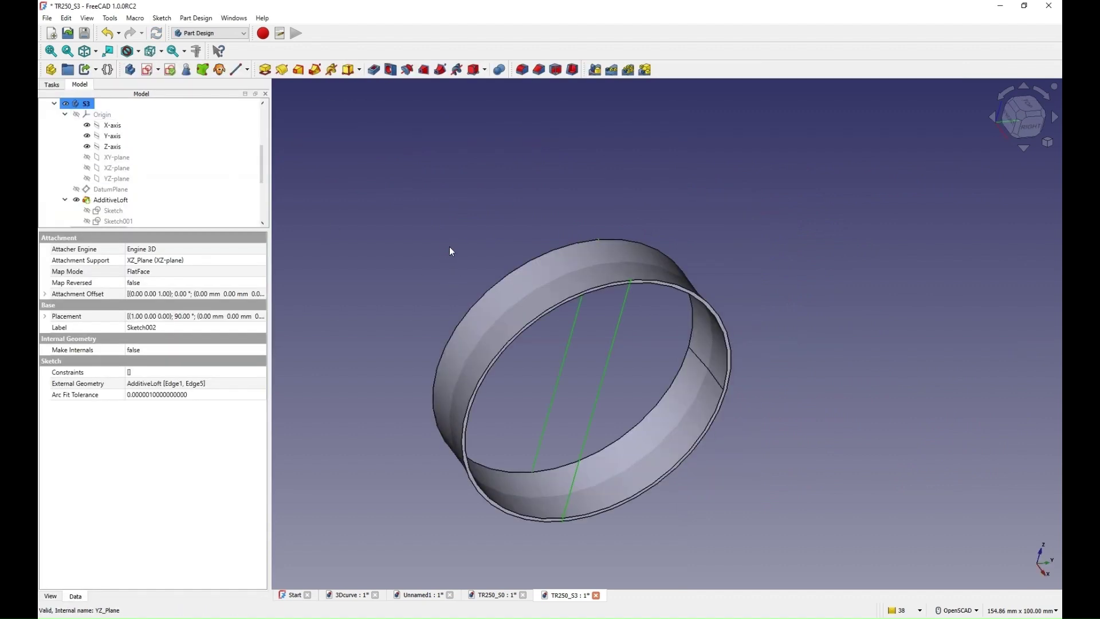
# Step: Create a datum line through each of the two sketch lines, attached with the Through two points mode
pyautogui.moveTo(523, 223); pyautogui.dragTo(545, 213)
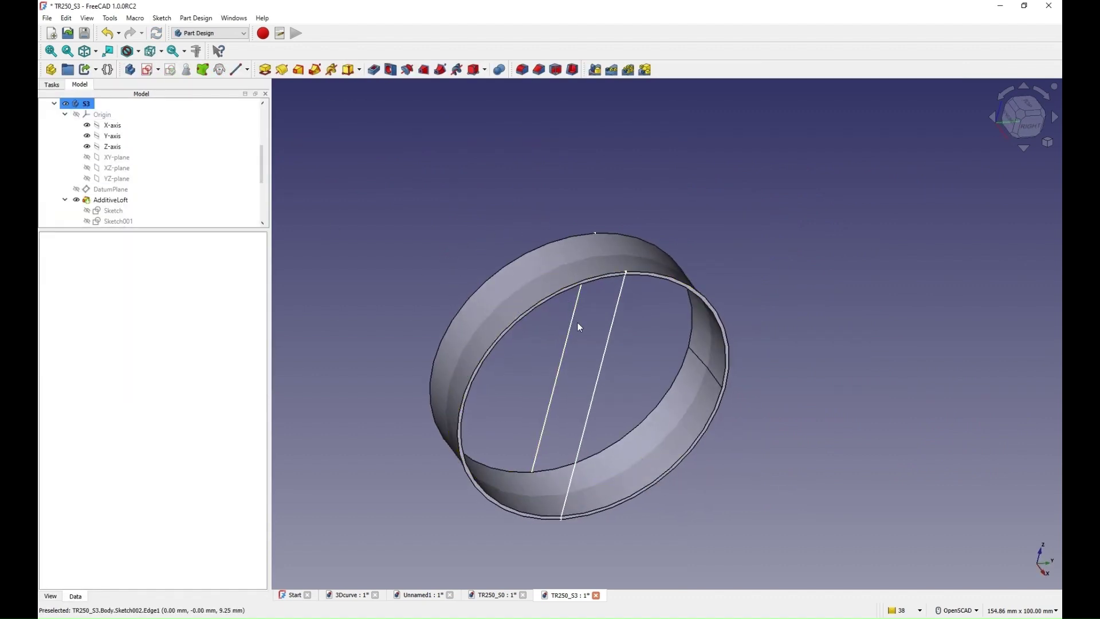
pyautogui.click(570, 334)
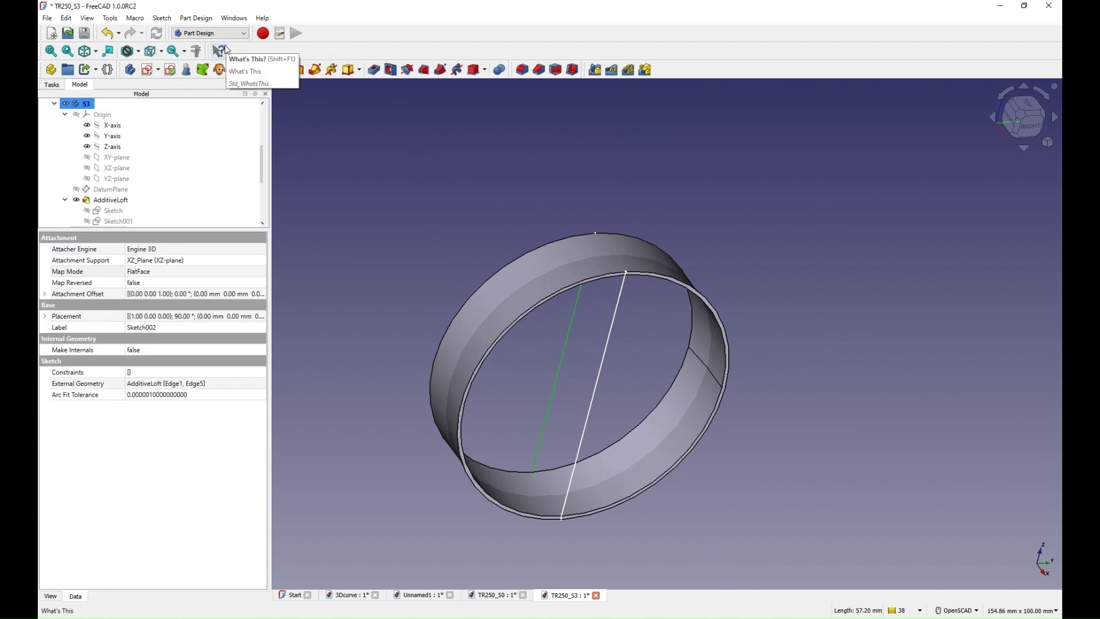
pyautogui.click(235, 69)
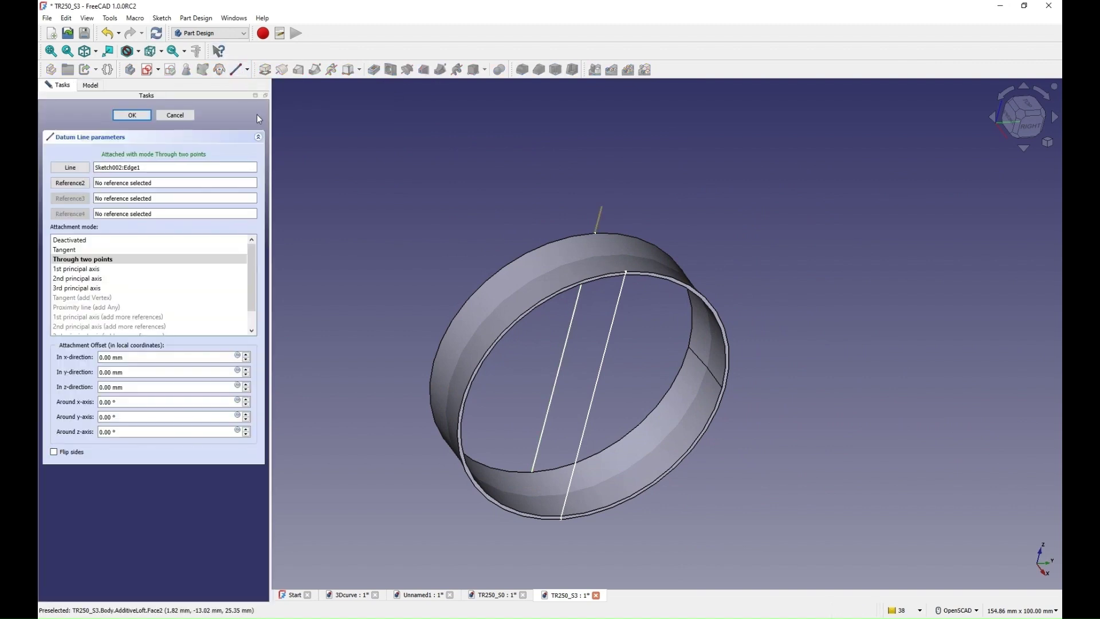
pyautogui.click(141, 116)
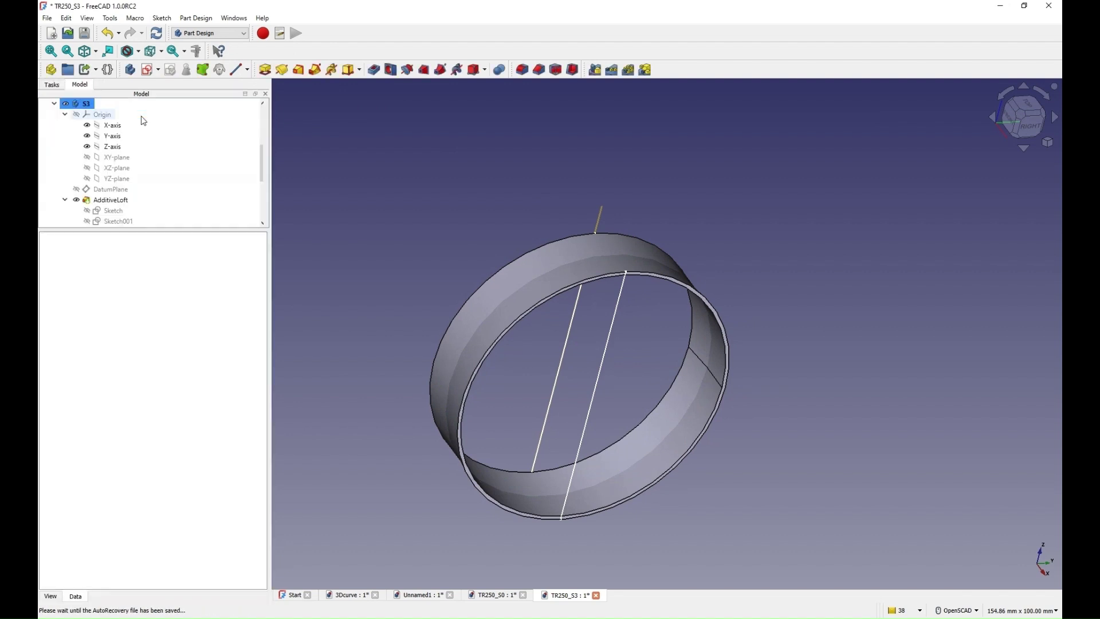
pyautogui.click(599, 372)
pyautogui.click(236, 69)
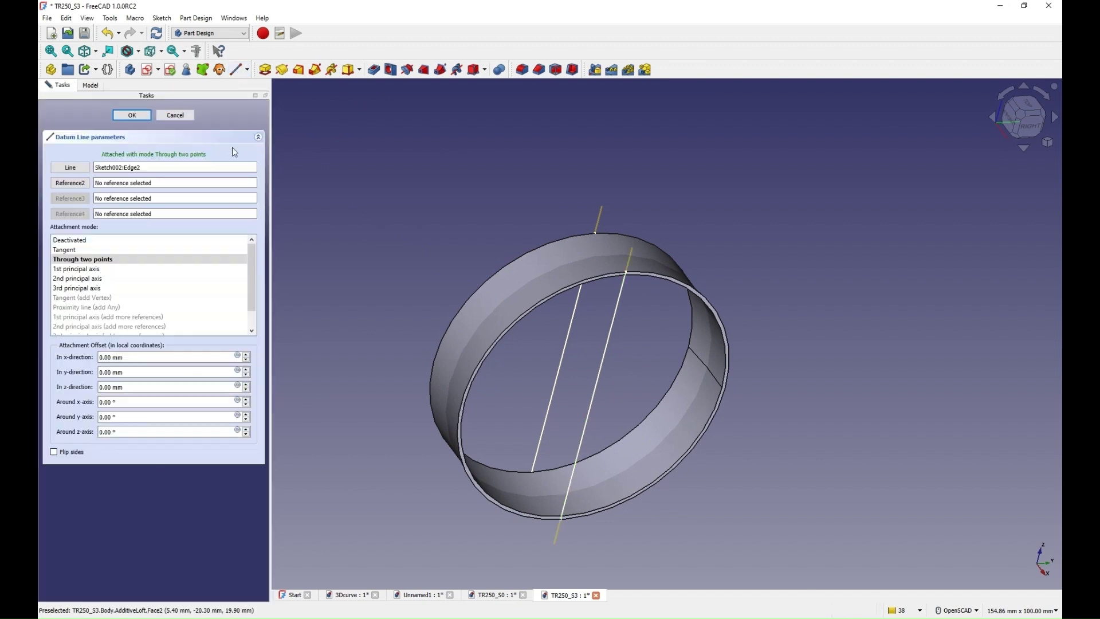
pyautogui.click(132, 116)
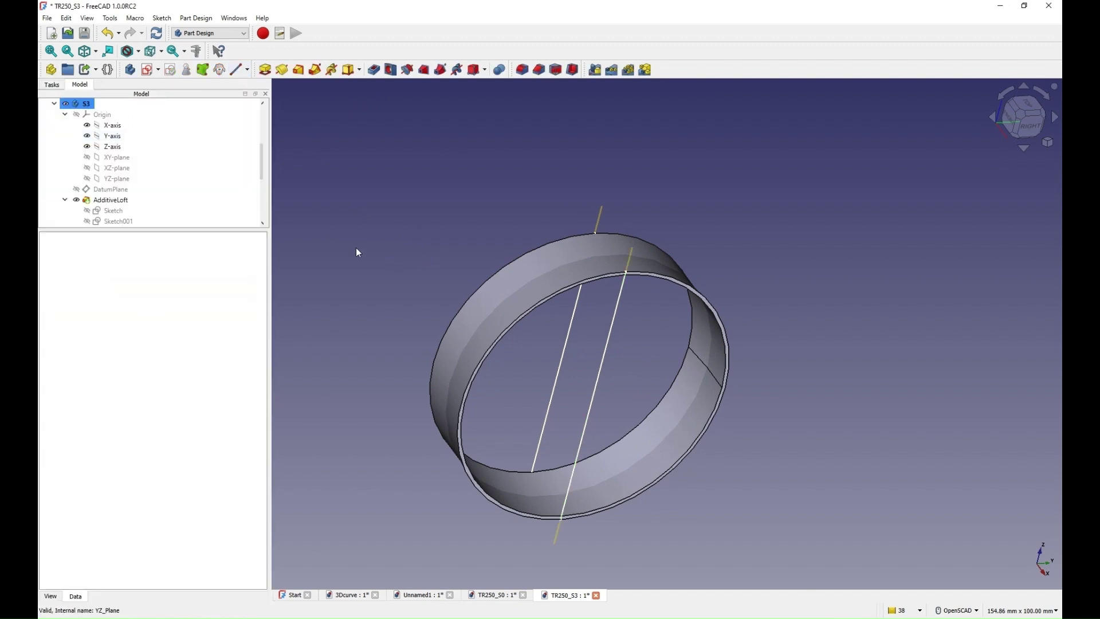
# Step: Rename the first datum line, attached to the sketch's Edge1, as refLine1
pyautogui.scroll(-2, 119, 217)
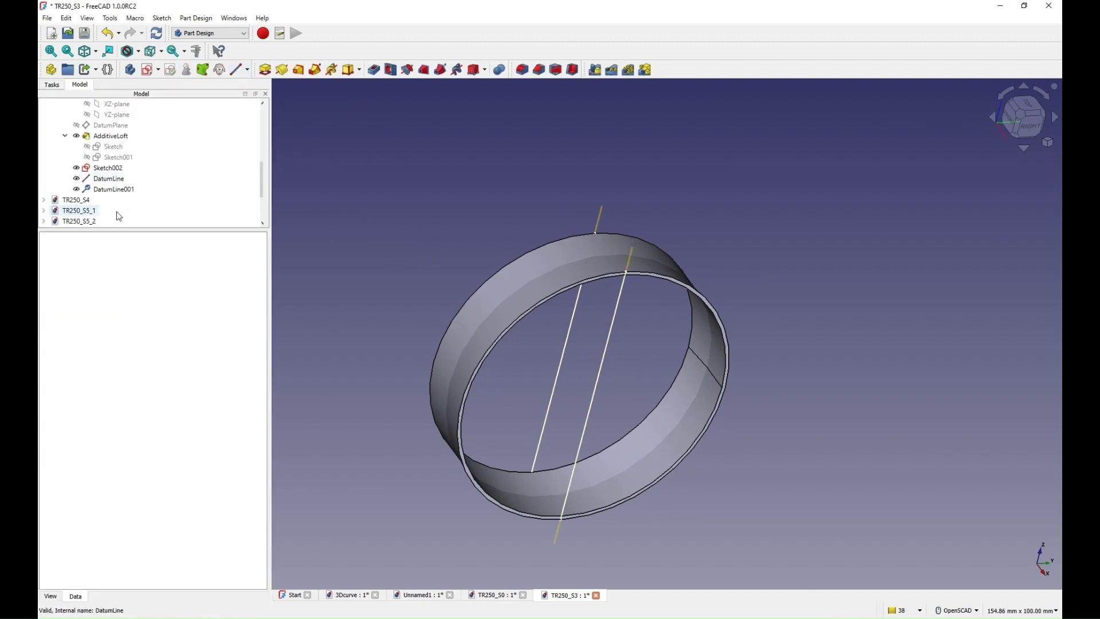
pyautogui.scroll(1, 99, 211)
pyautogui.click(100, 210)
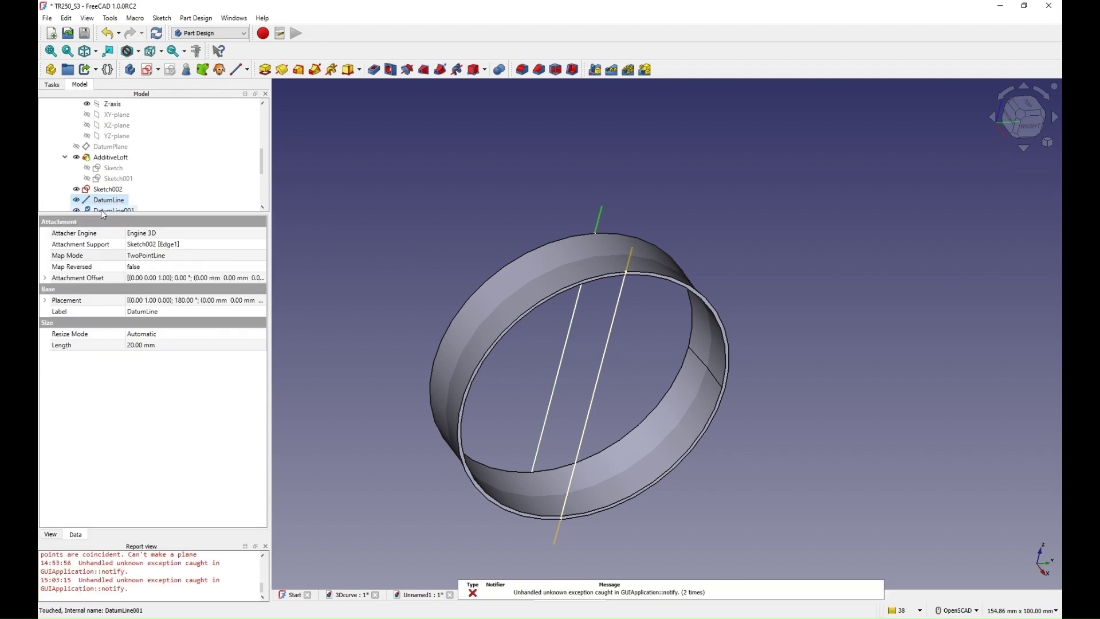
pyautogui.rightClick(101, 200)
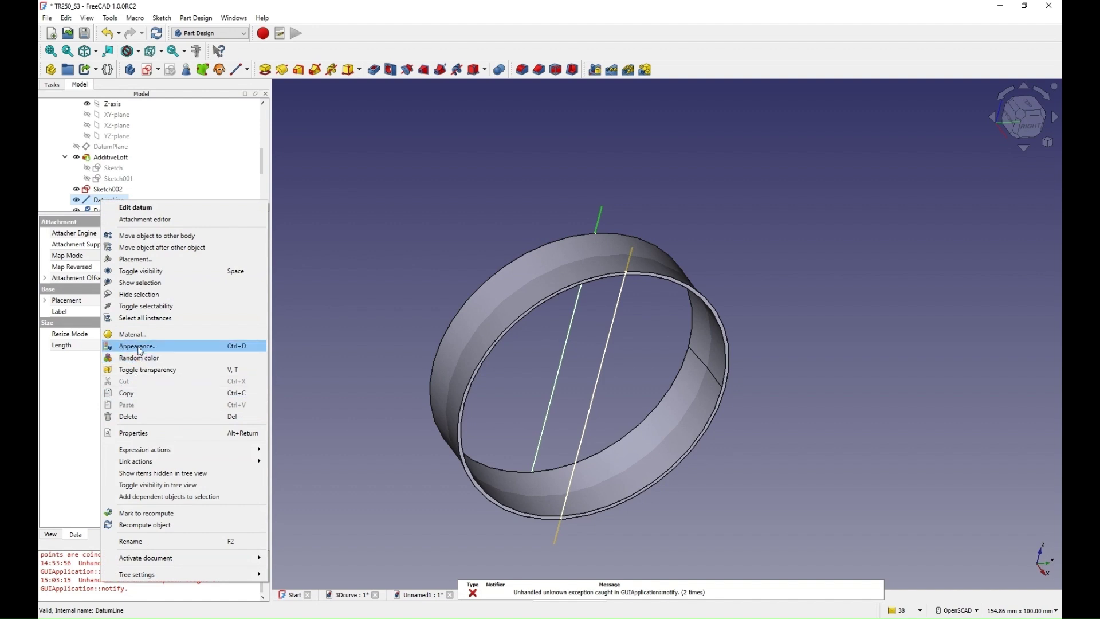
pyautogui.click(154, 542)
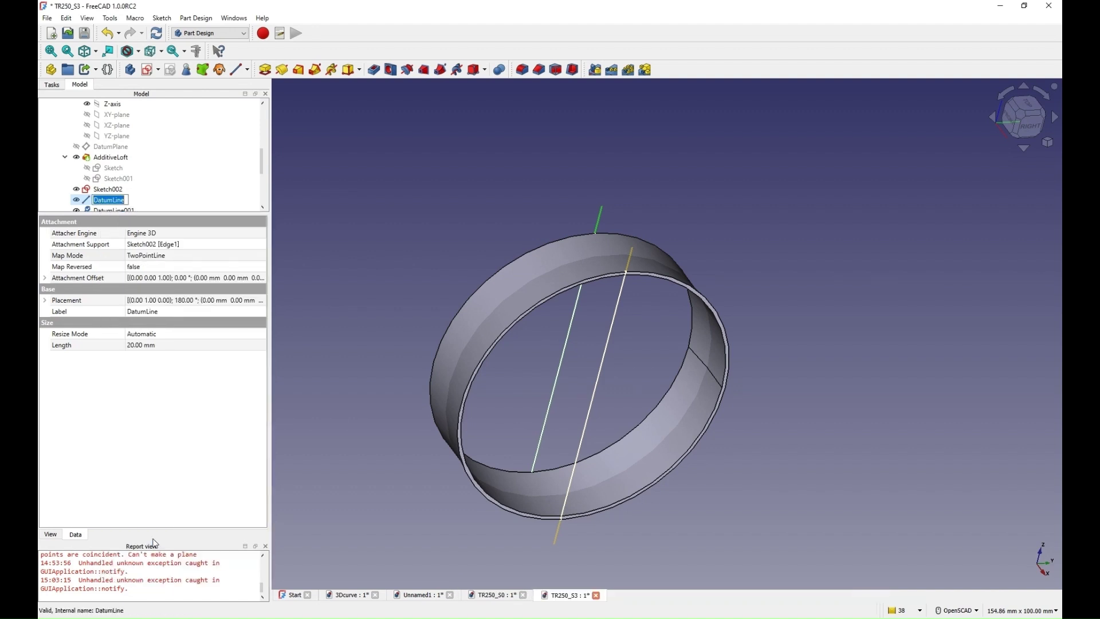
pyautogui.write('refLine1')
pyautogui.press('Return')
# Step: Rename the second datum line, DatumLine001, as refLine2
pyautogui.click(122, 209)
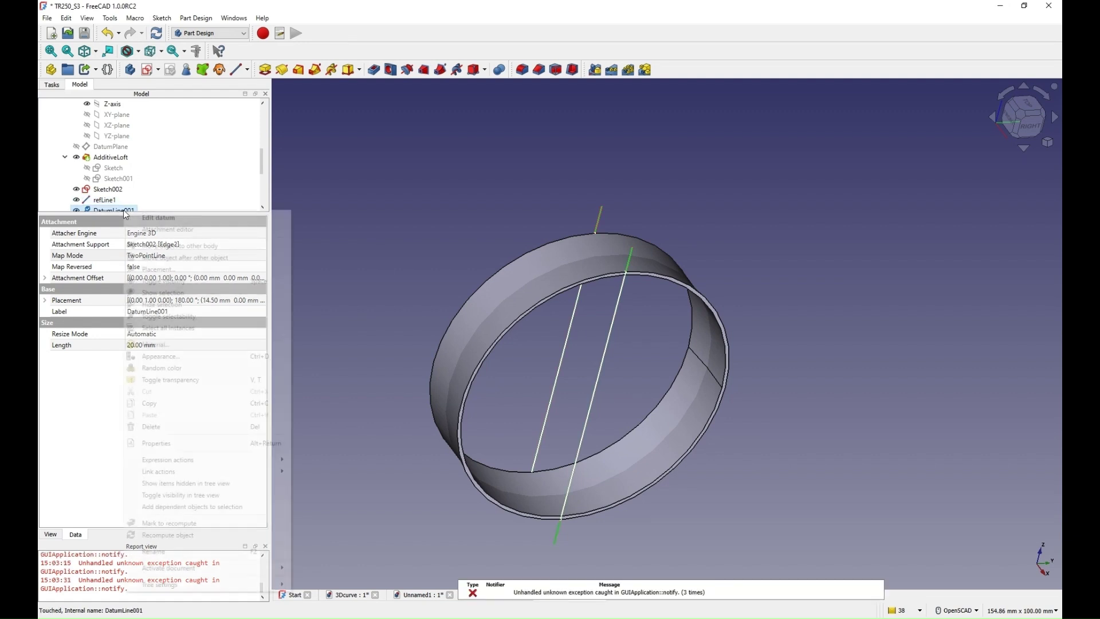
pyautogui.rightClick(123, 209)
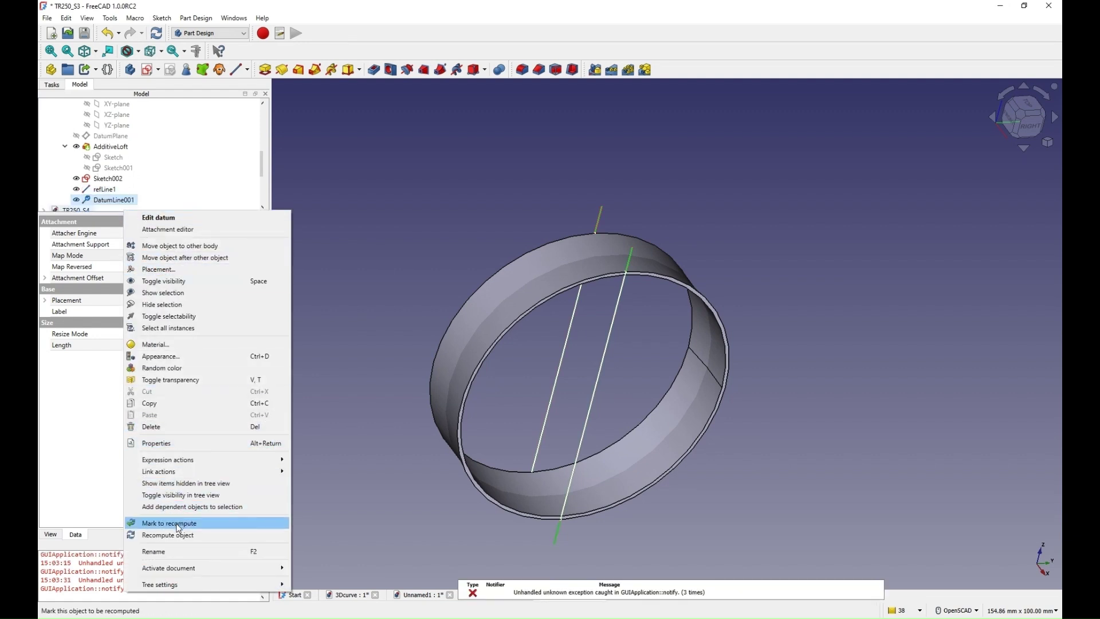
pyautogui.click(170, 550)
pyautogui.write('refLine2')
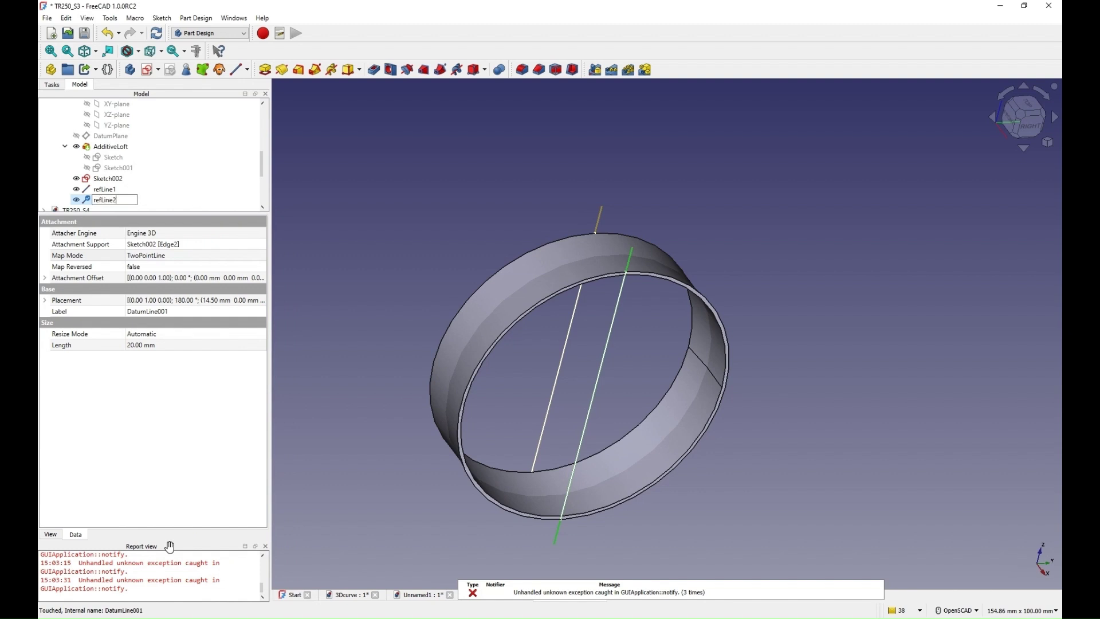
pyautogui.press('Return')
pyautogui.click(344, 281)
# Step: Hide the sketch with the two reference lines and save the TR250_S3 document
pyautogui.click(107, 179)
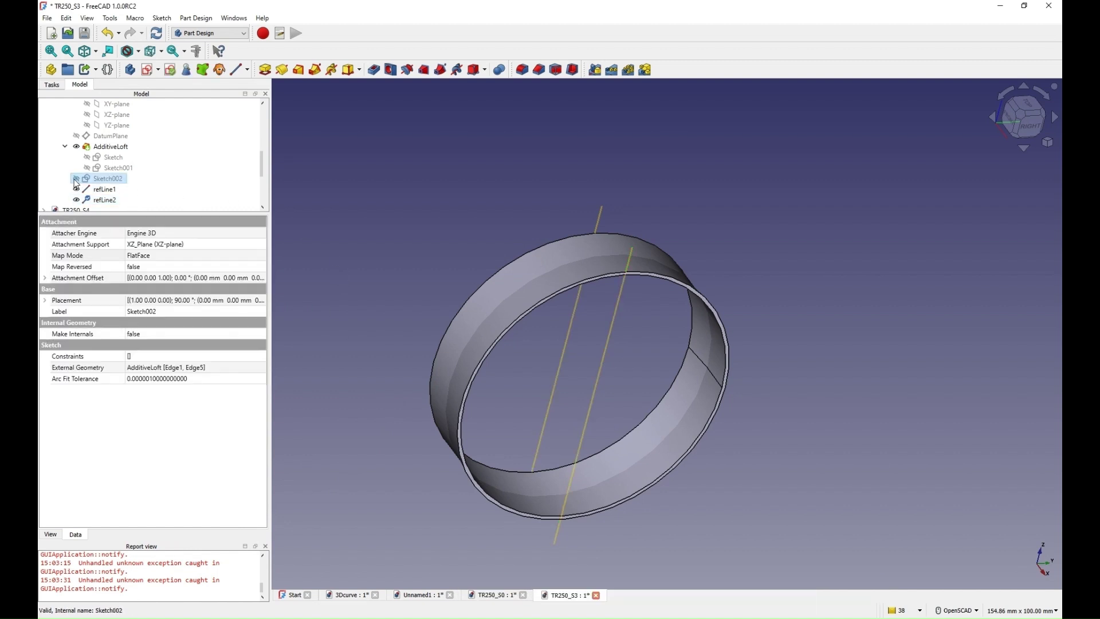
pyautogui.click(48, 18)
pyautogui.click(60, 98)
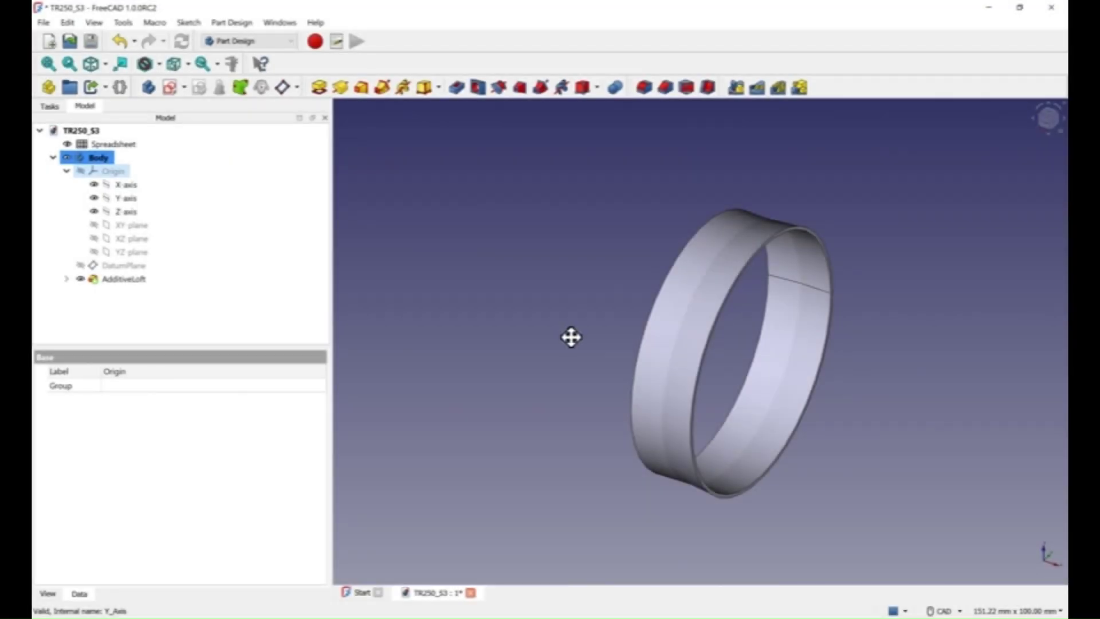
# Step: Save the TR250_S3 document containing the lofted ring
pyautogui.moveTo(587, 328); pyautogui.dragTo(515, 275, button='middle')
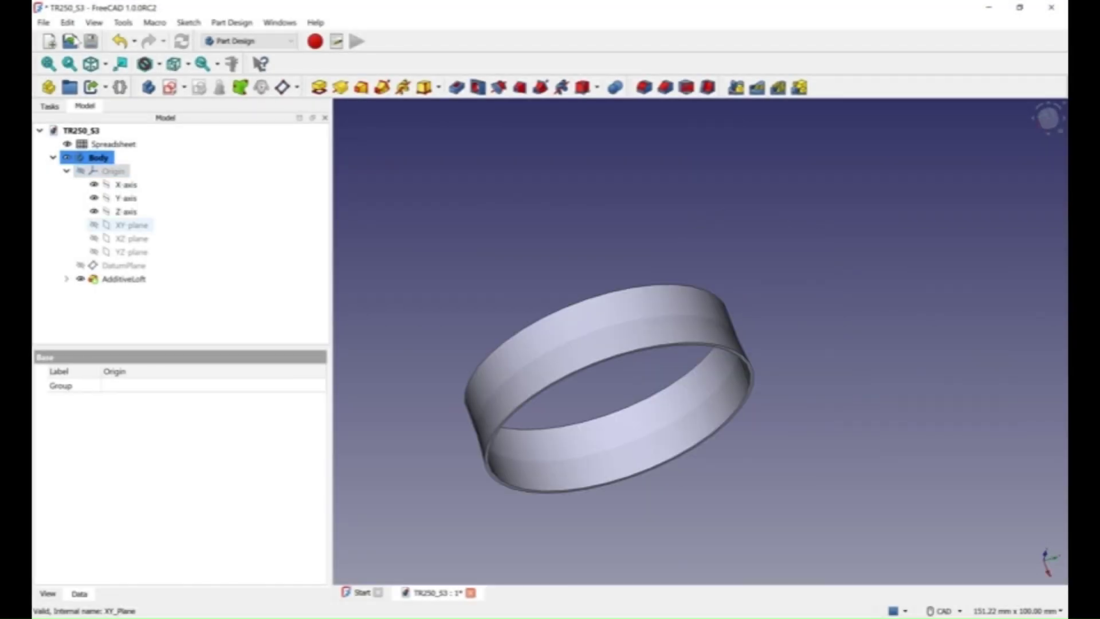
pyautogui.click(44, 23)
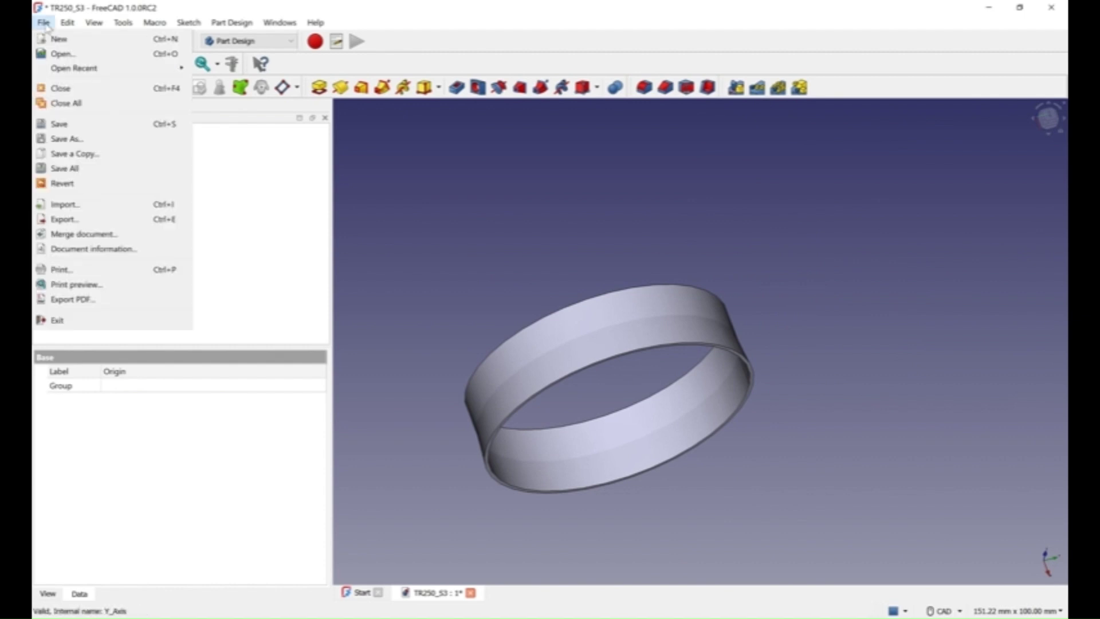
pyautogui.click(59, 125)
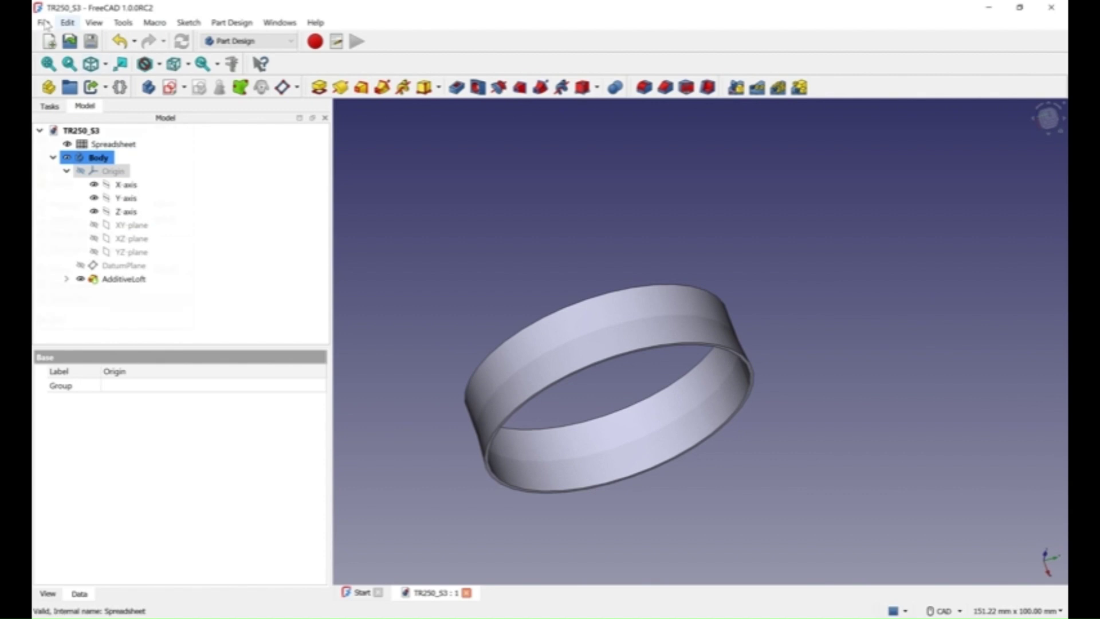
# Step: Start saving the document under a new name, then switch to Notepad and copy the Arc 4 values from pipeParameters_TR250_SuzukiSpec_midBended.txt
pyautogui.click(45, 23)
pyautogui.click(75, 139)
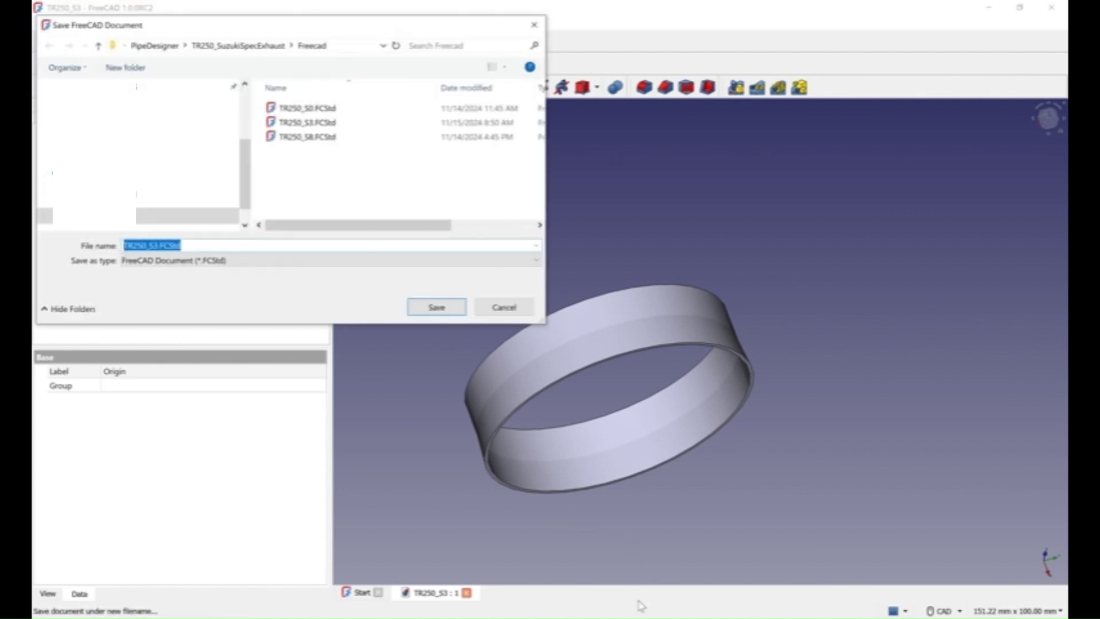
pyautogui.click(574, 617)
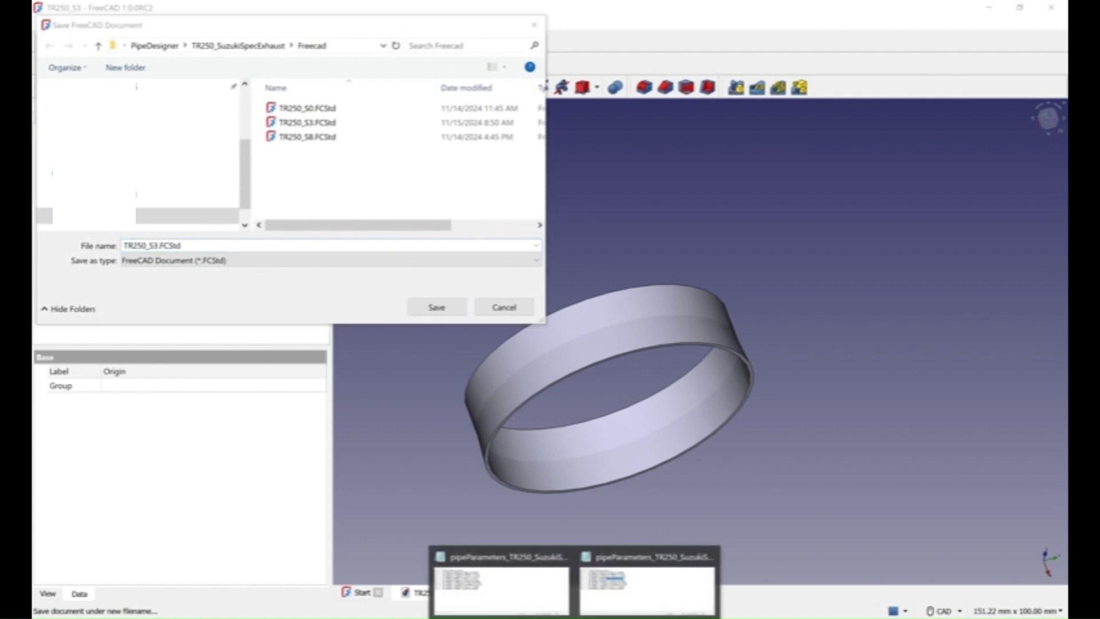
pyautogui.click(602, 559)
pyautogui.moveTo(228, 324); pyautogui.dragTo(273, 315)
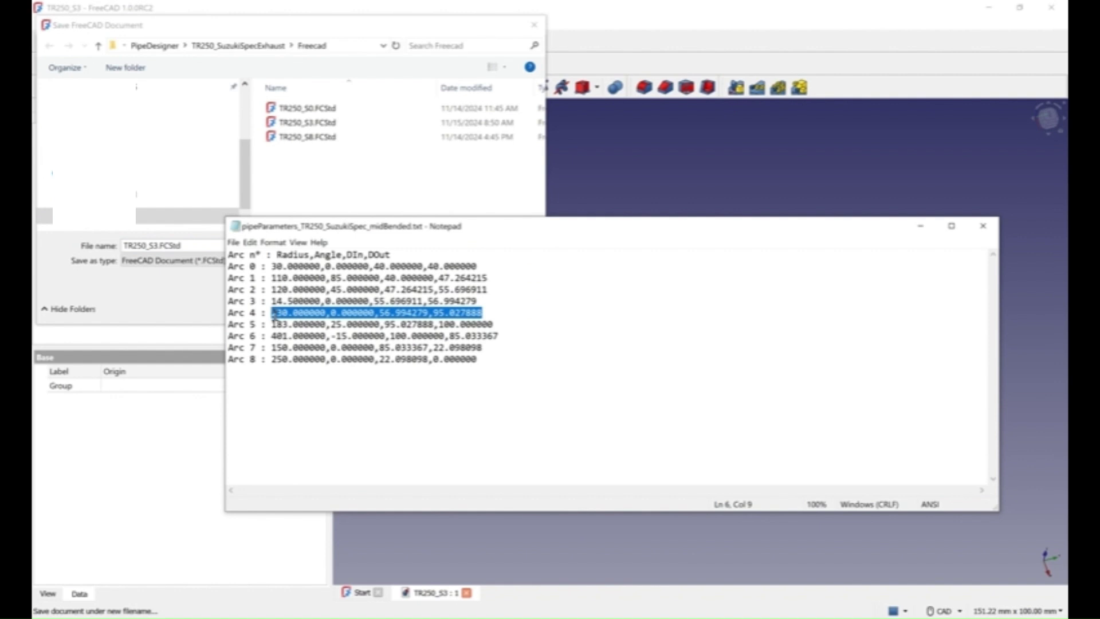
# Step: Change the file name to TR250_S4 in the save dialog and save the copy
pyautogui.click(319, 31)
pyautogui.click(160, 245)
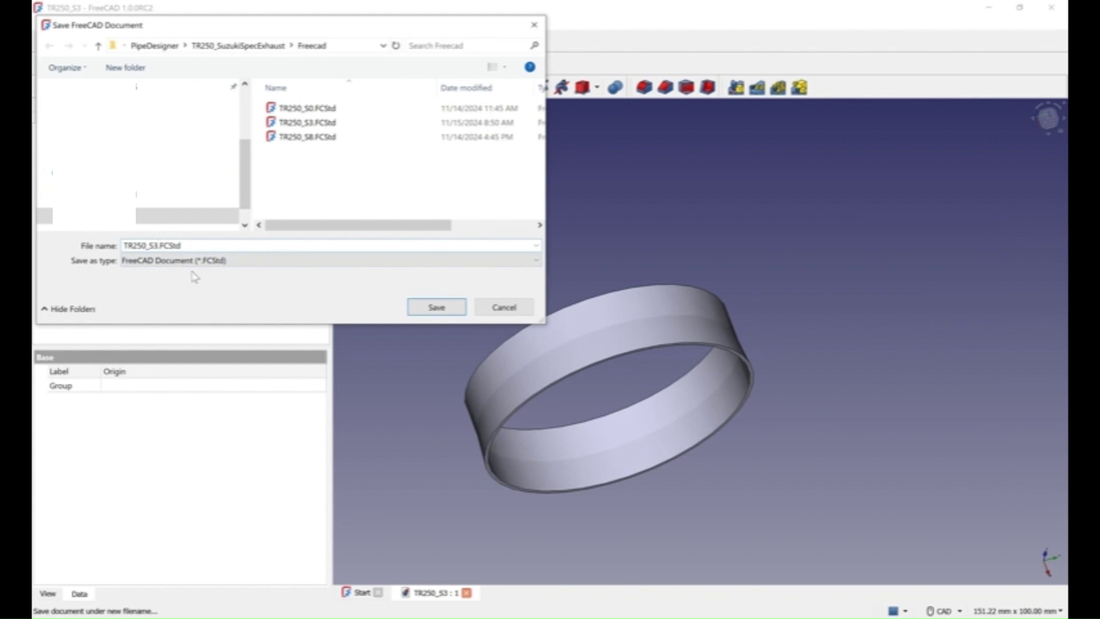
pyautogui.press('BackSpace')
pyautogui.write('4')
pyautogui.click(434, 309)
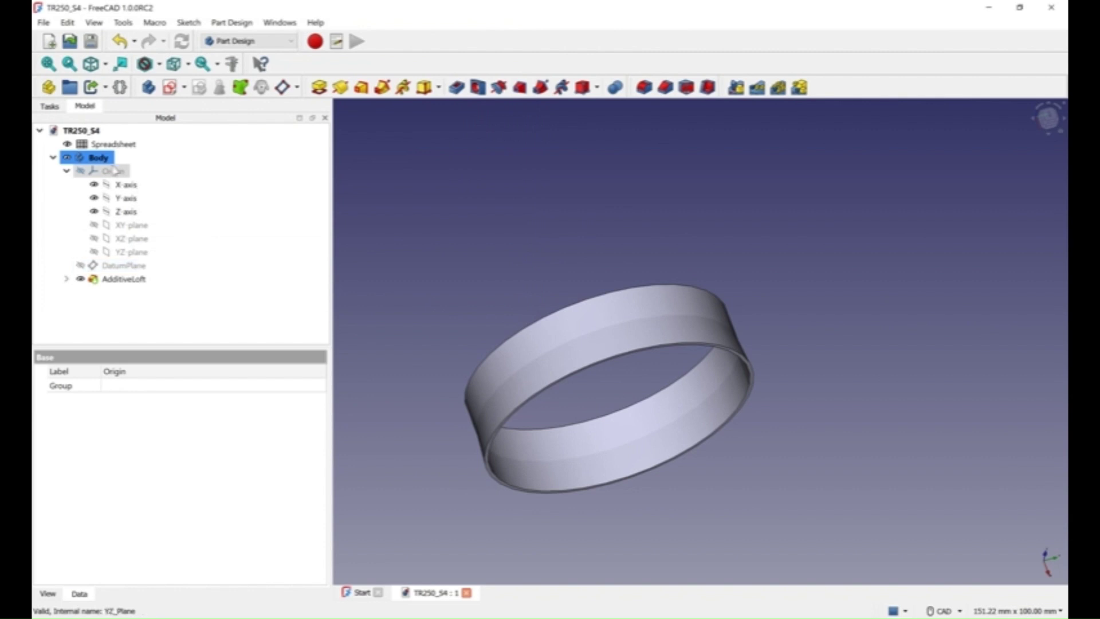
# Step: Open the TR250_S4 spreadsheet and paste the copied Arc 4 values into cell B8
pyautogui.doubleClick(113, 145)
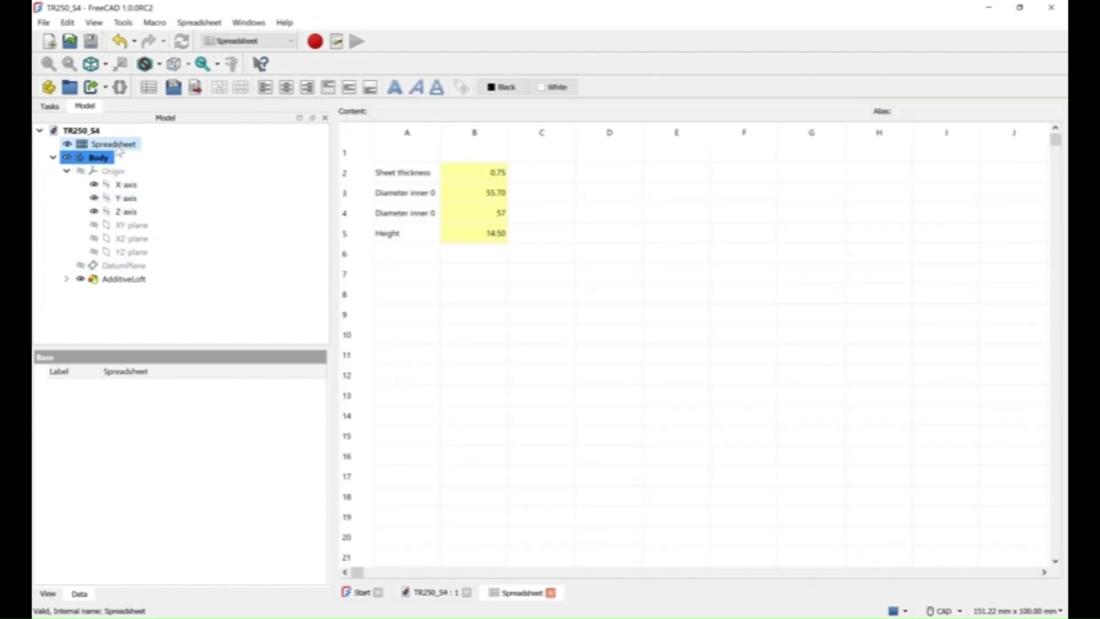
pyautogui.click(467, 301)
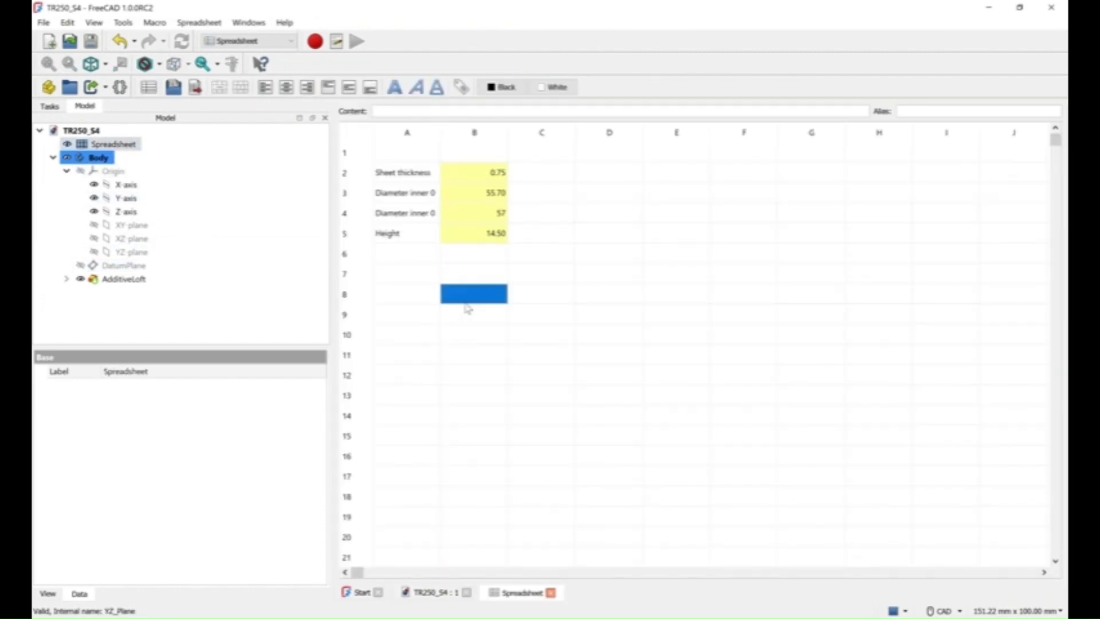
pyautogui.hotkey('ctrl', 'v')
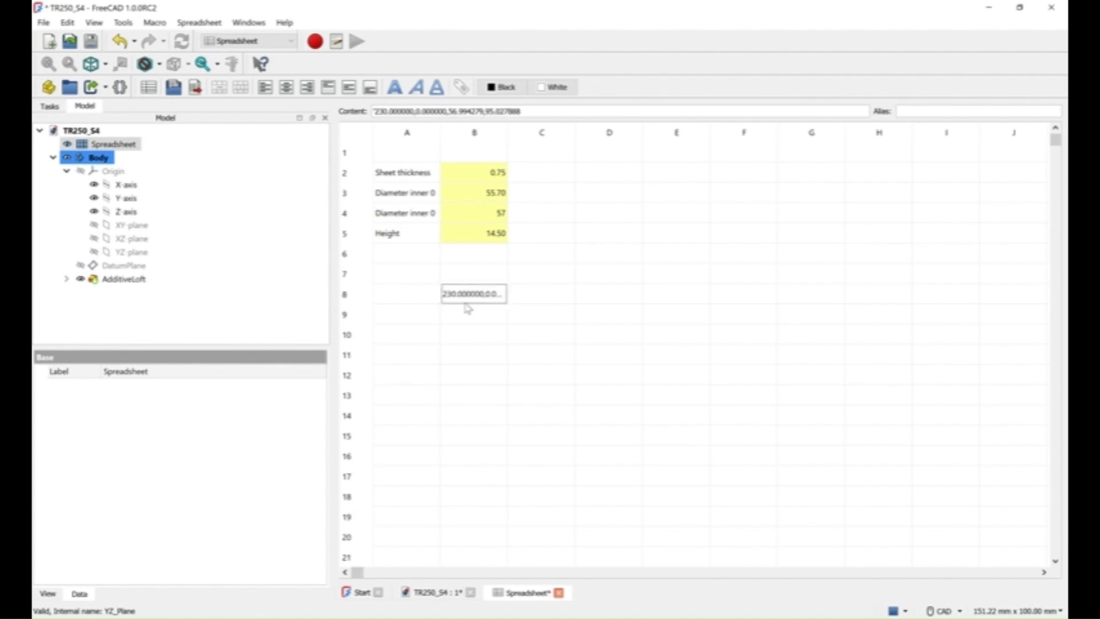
pyautogui.click(478, 342)
# Step: Set the Height value in cell B5 to 230, following the Arc 4 values pasted in B8
pyautogui.click(465, 298)
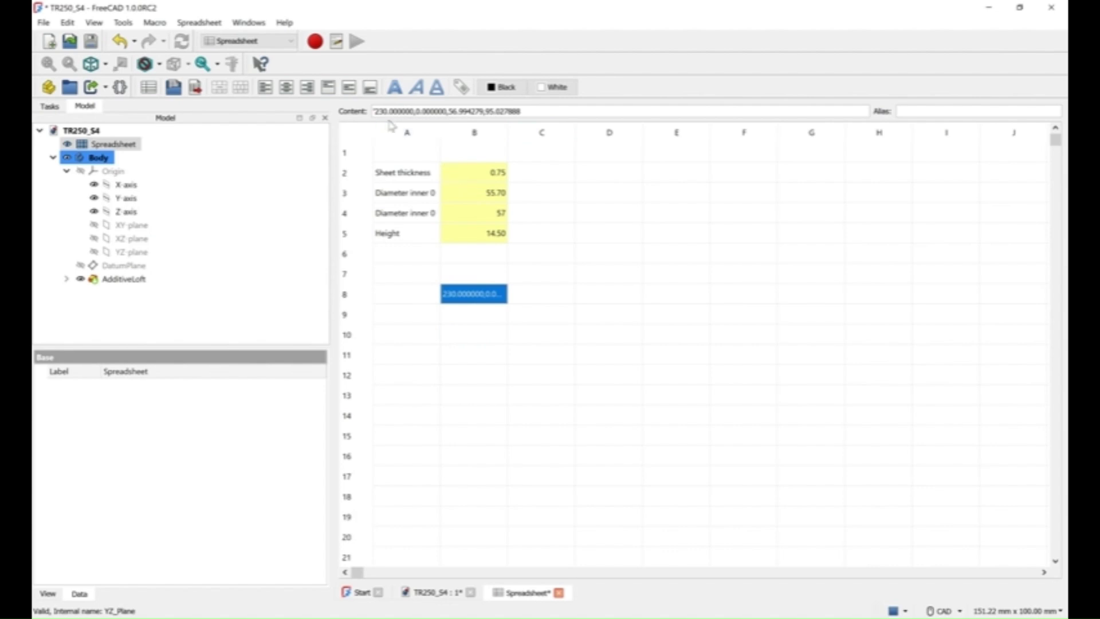
pyautogui.click(481, 239)
pyautogui.write('2')
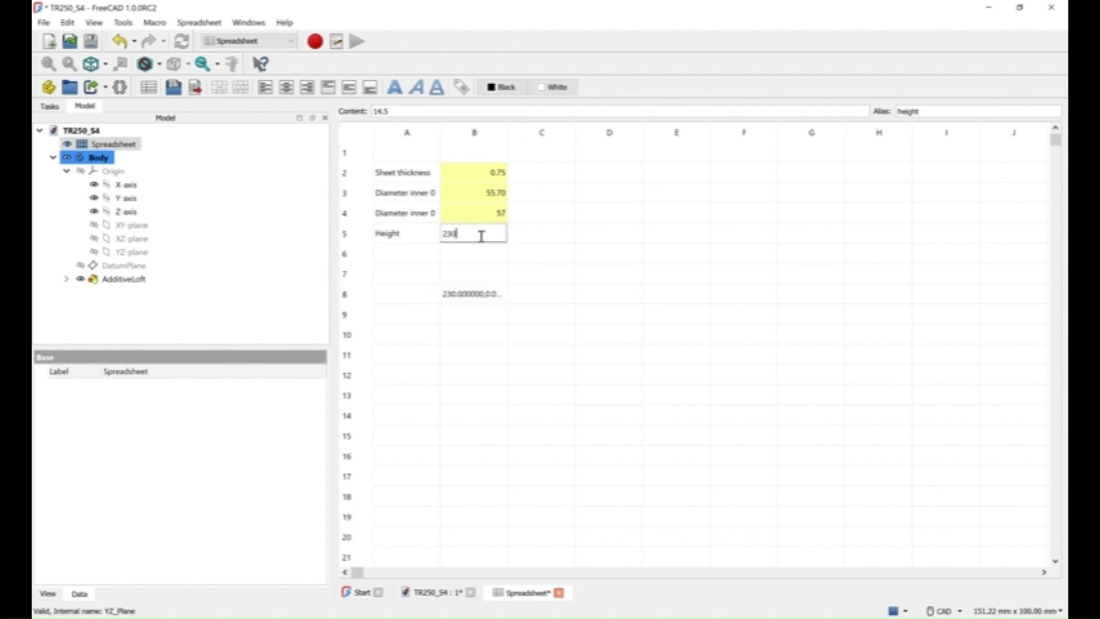
pyautogui.write('30')
pyautogui.press('Return')
# Step: Check the pasted Arc 4 values in B8, then set the inner diameters to 57 in B3 and 95 in B4
pyautogui.click(455, 296)
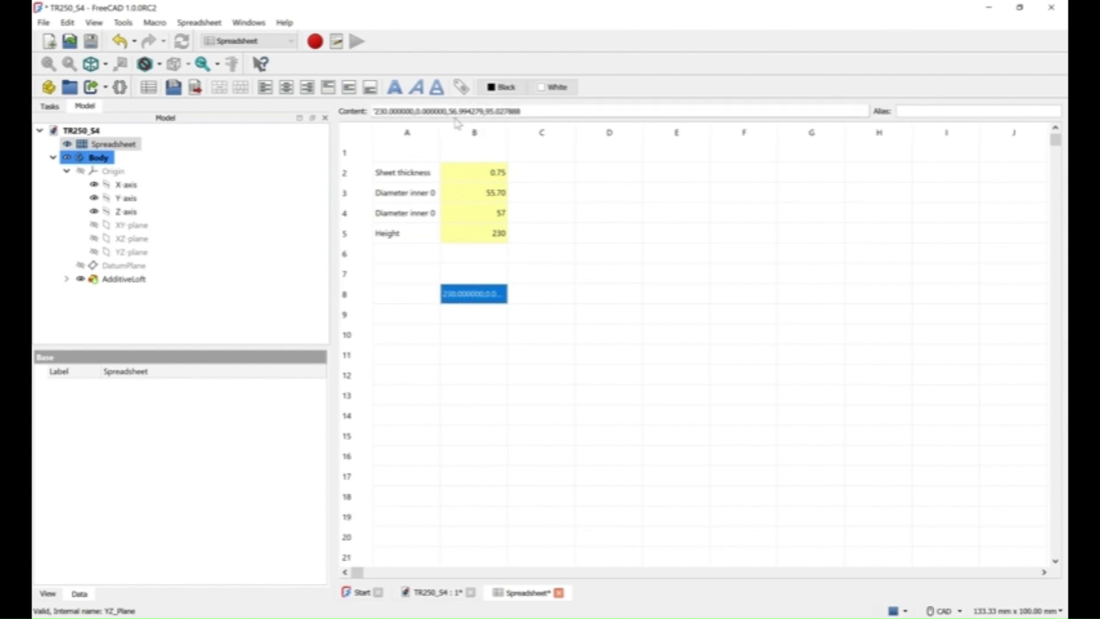
pyautogui.click(497, 193)
pyautogui.write('57')
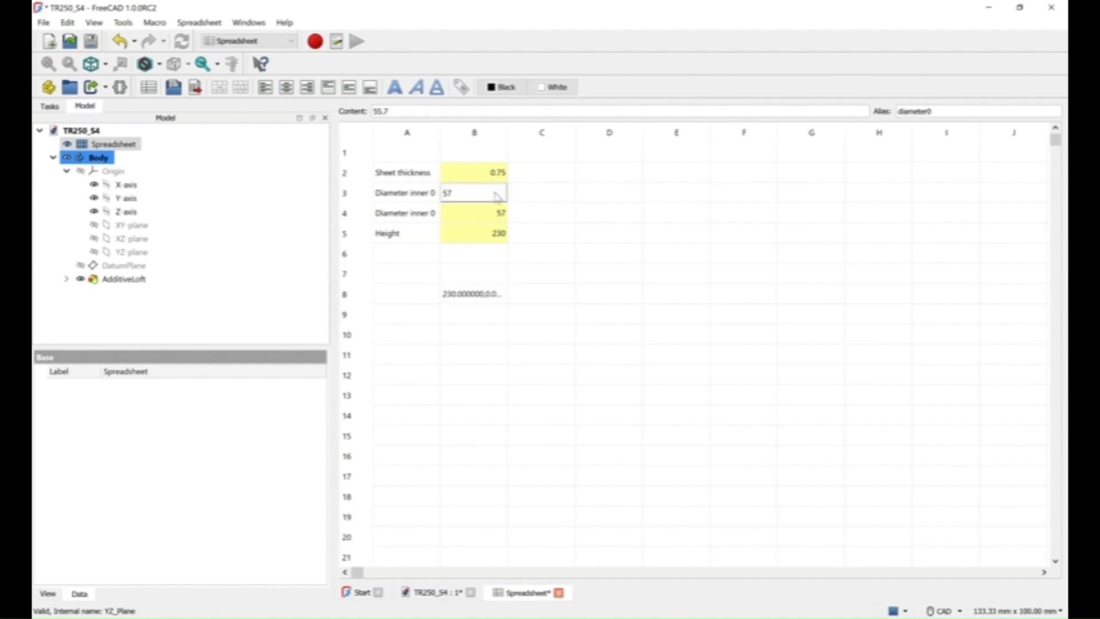
pyautogui.press('Return')
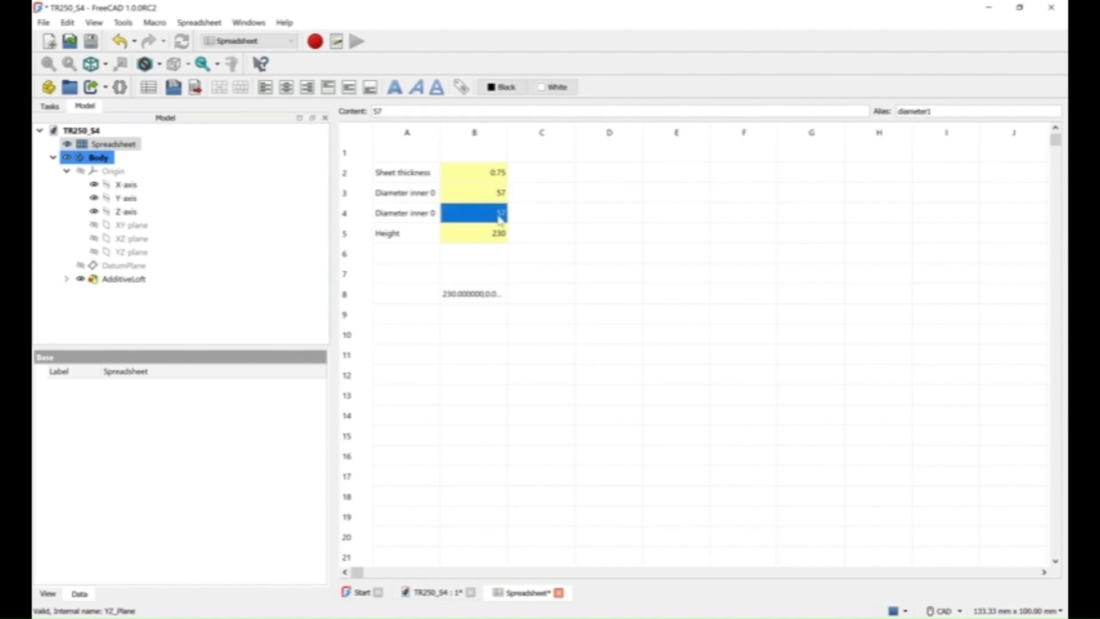
pyautogui.write('9')
pyautogui.press('Return')
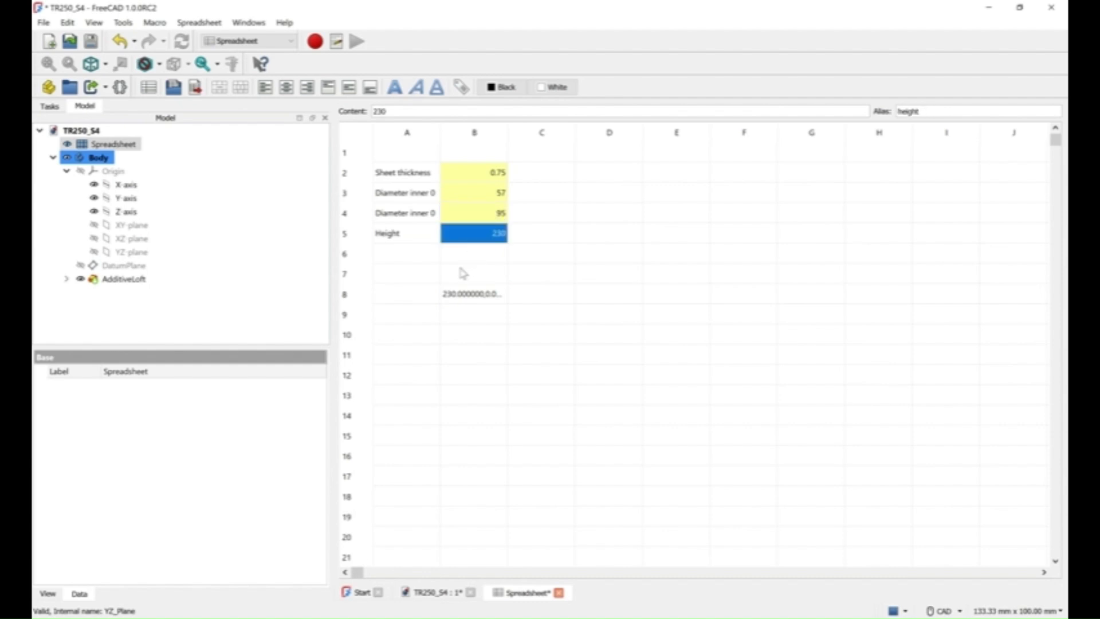
# Step: Clear the pasted Arc 4 values from cell B8 and close the spreadsheet to view the resized cone
pyautogui.click(450, 296)
pyautogui.press('Delete')
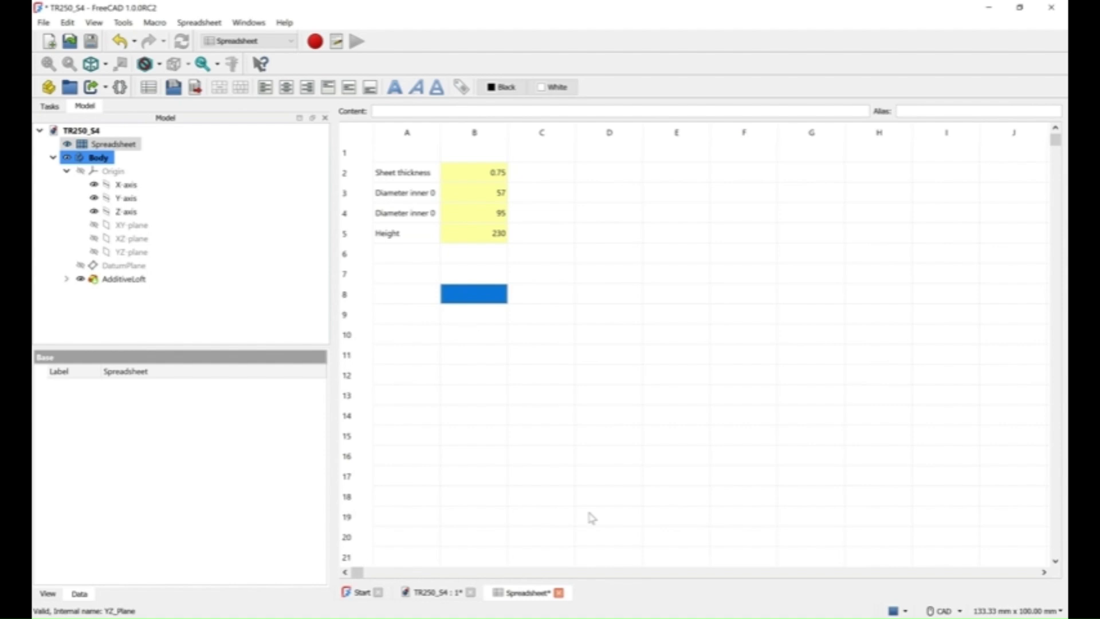
pyautogui.click(559, 594)
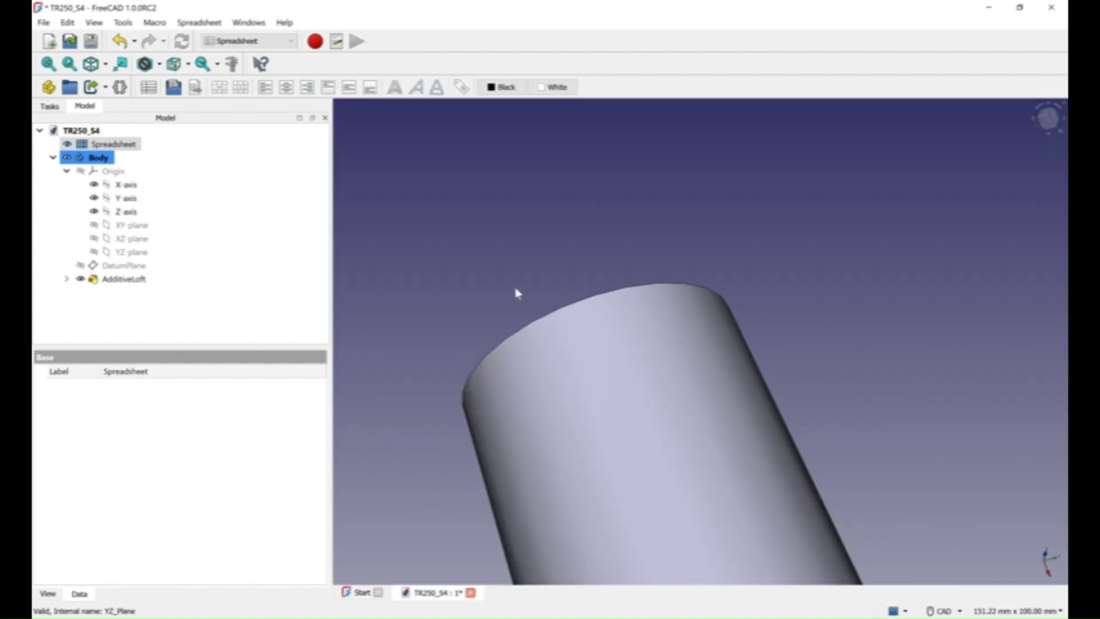
pyautogui.scroll(5, 516, 294)
pyautogui.scroll(-10, 528, 290)
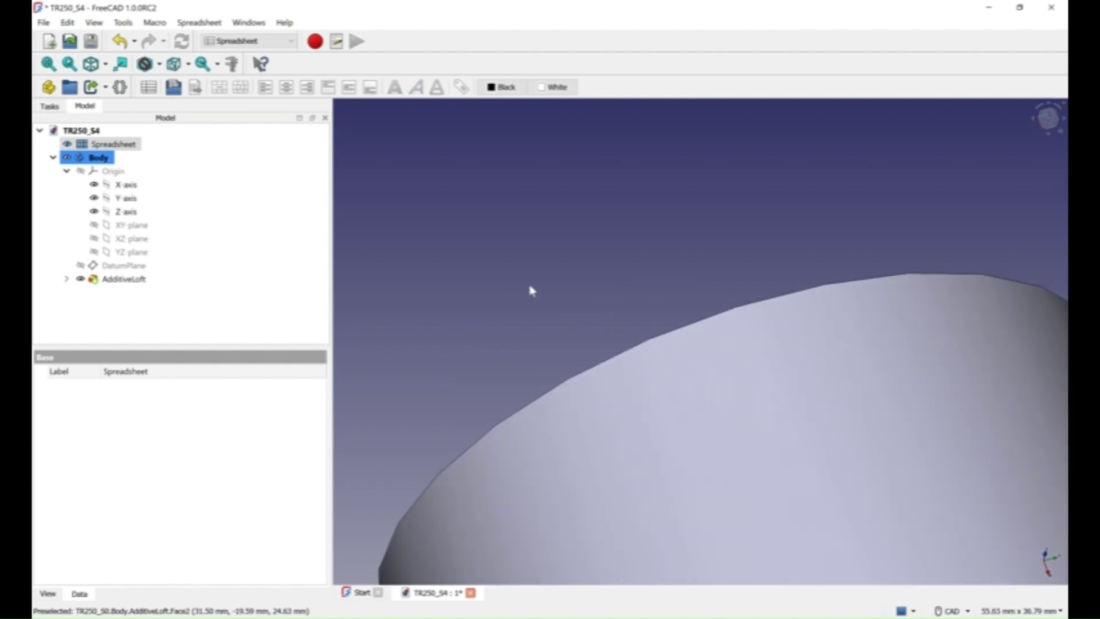
pyautogui.scroll(-5, 534, 290)
pyautogui.scroll(3, 534, 343)
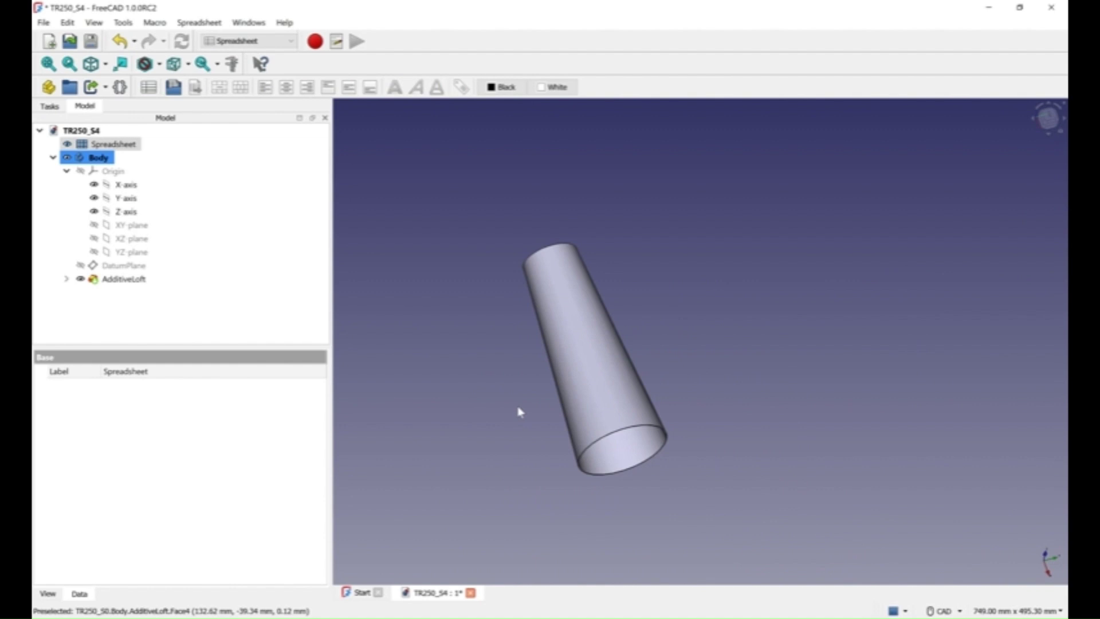
# Step: Switch to Notepad and copy the Arc 7 line from pipeParameters_TR250_SuzukiSpec_midBended.txt
pyautogui.hotkey('alt', 'Tab')
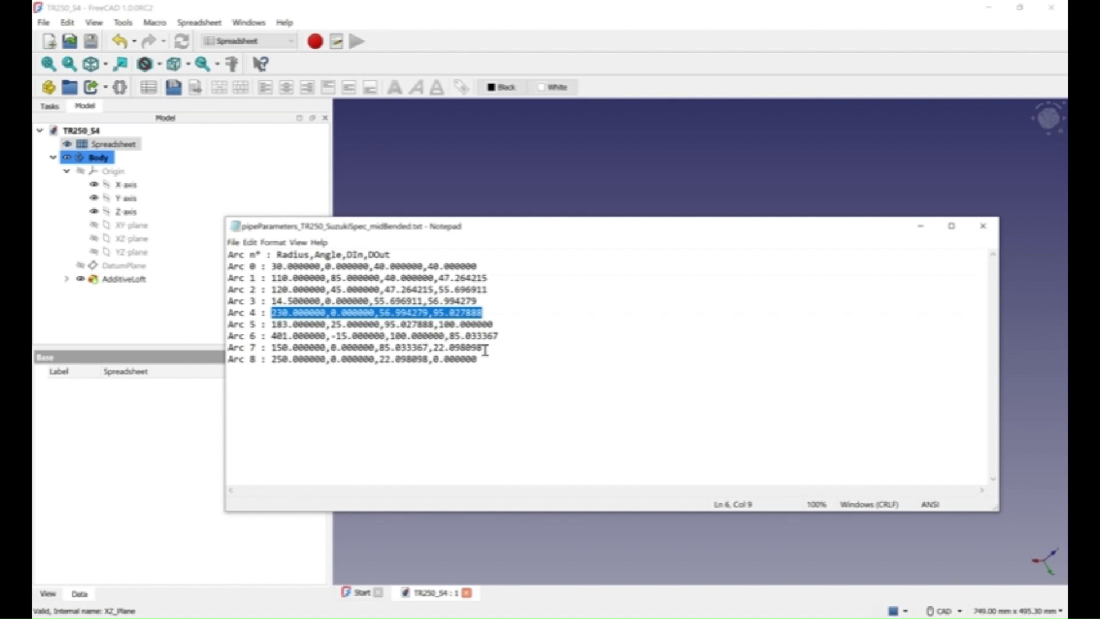
pyautogui.moveTo(485, 348); pyautogui.dragTo(231, 356)
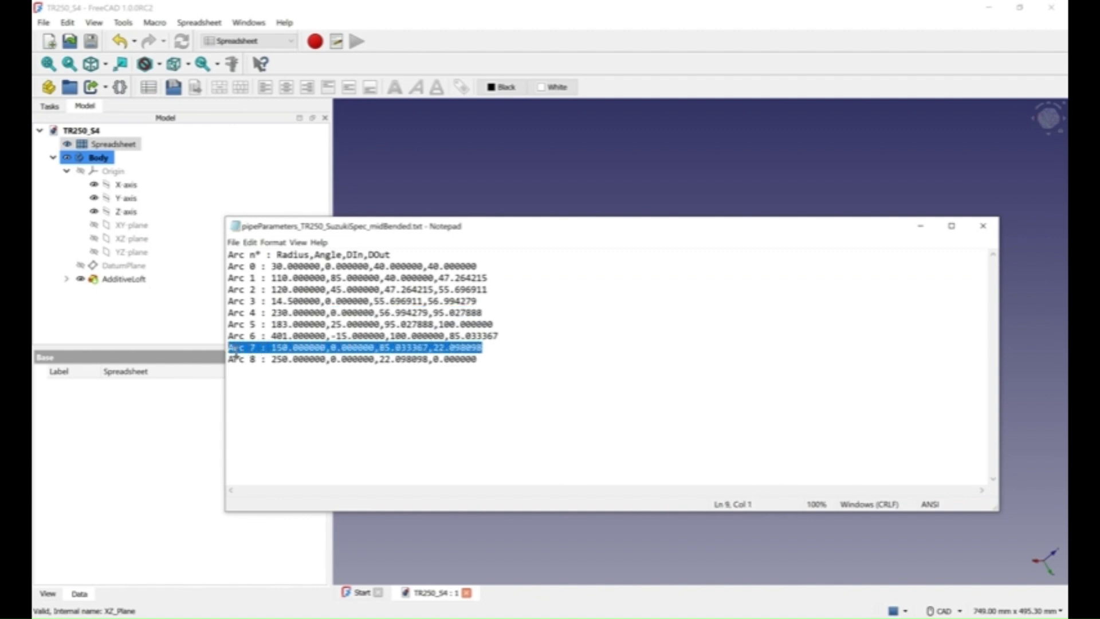
pyautogui.rightClick(235, 352)
pyautogui.click(266, 381)
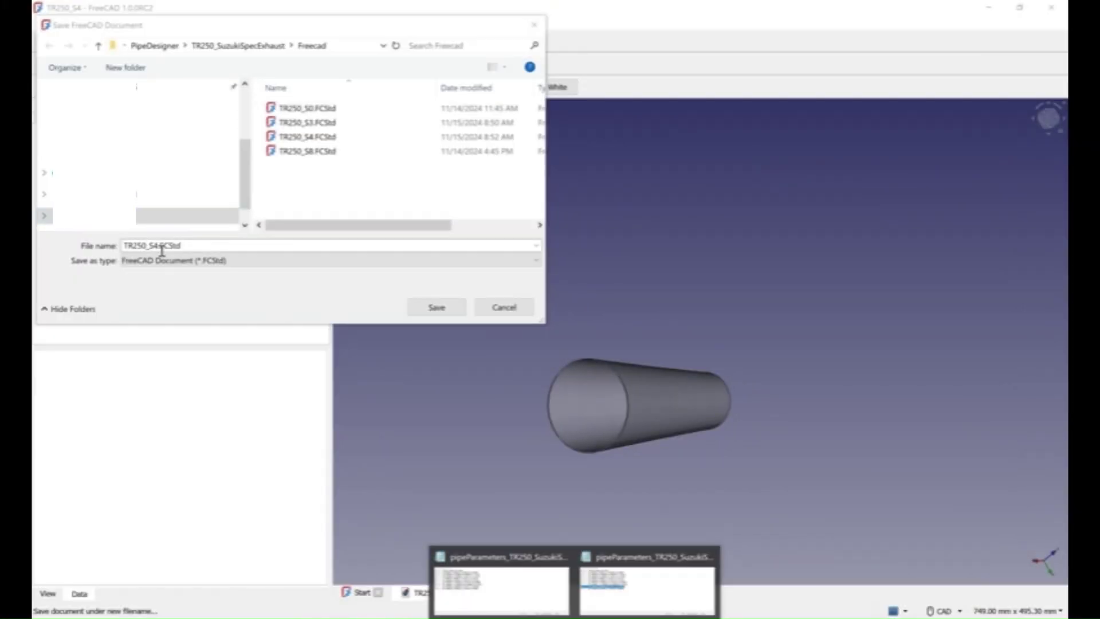
# Step: Change the file name to TR250_S7 in the save dialog and save the document under it
pyautogui.click(161, 247)
pyautogui.moveTo(159, 247); pyautogui.dragTo(152, 246)
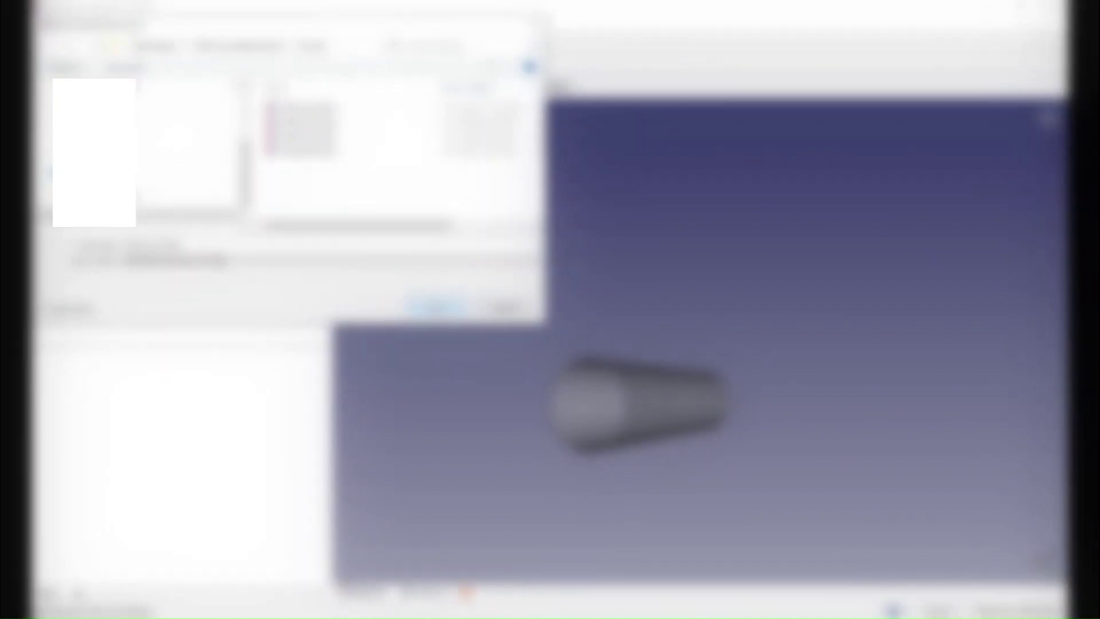
pyautogui.click(436, 307)
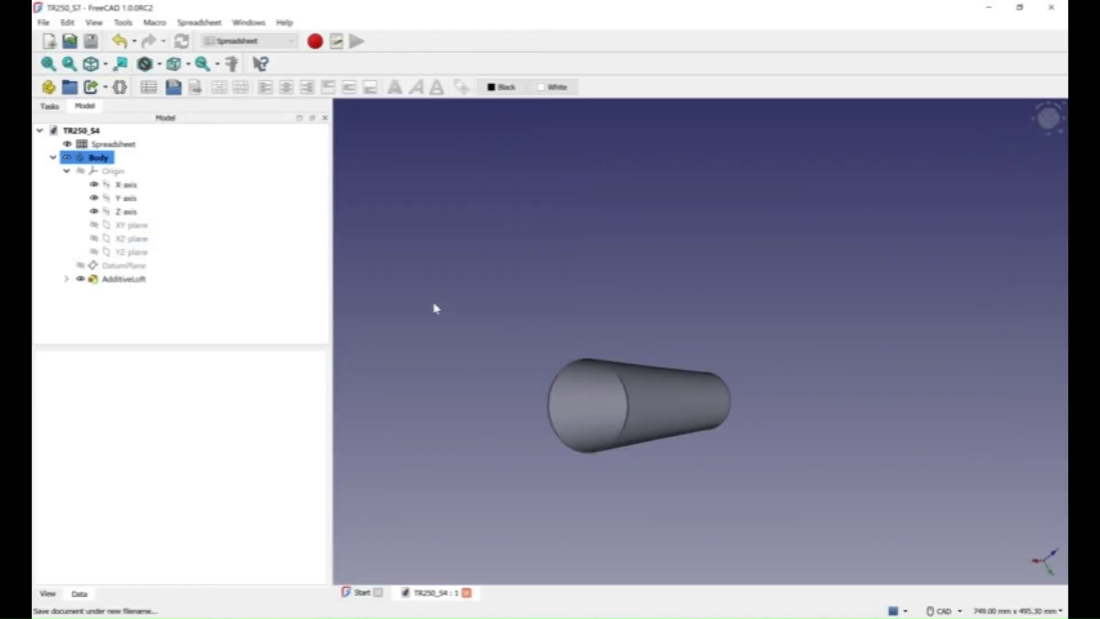
# Step: In the TR250_S7 spreadsheet, set the inner diameters to 85 and 22.10 and the height to 150, then close it and save the document
pyautogui.click(112, 146)
pyautogui.doubleClick(111, 146)
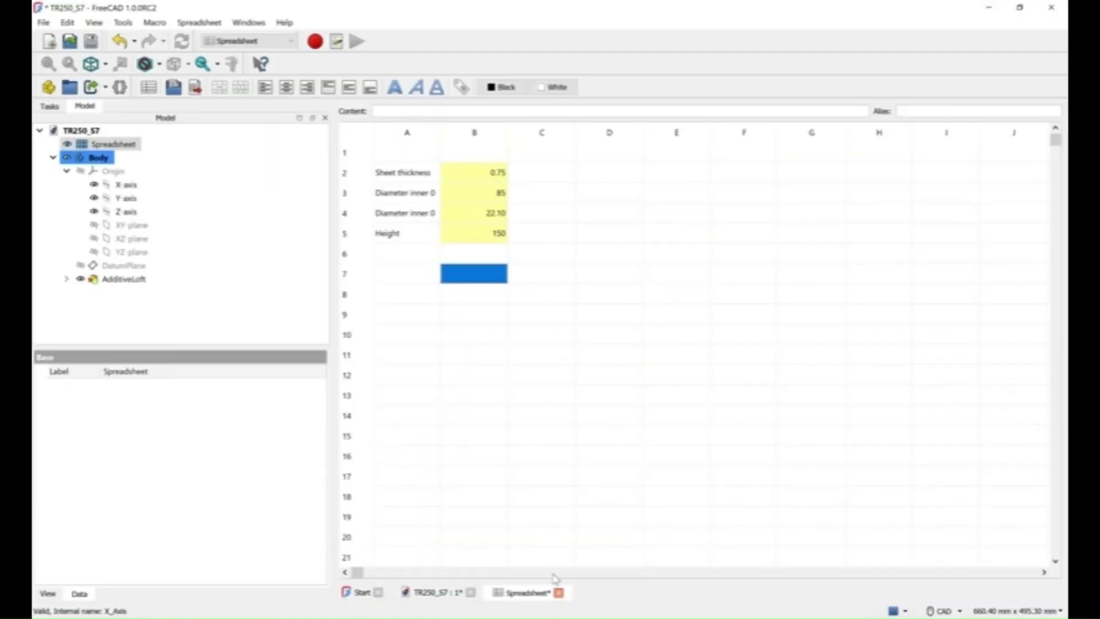
pyautogui.click(558, 592)
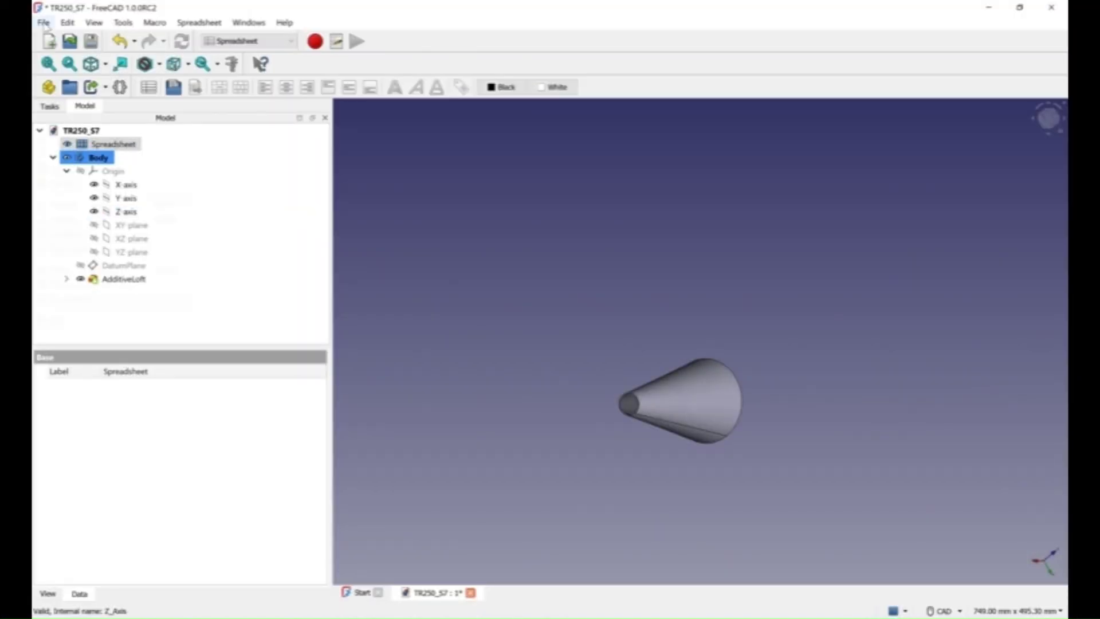
pyautogui.click(43, 23)
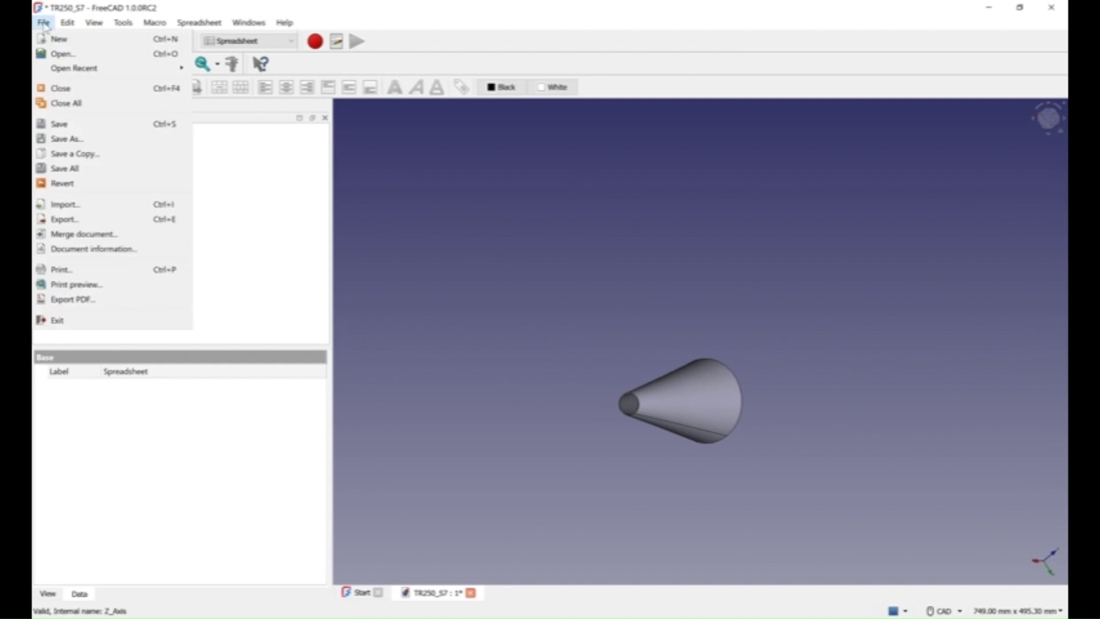
pyautogui.click(62, 124)
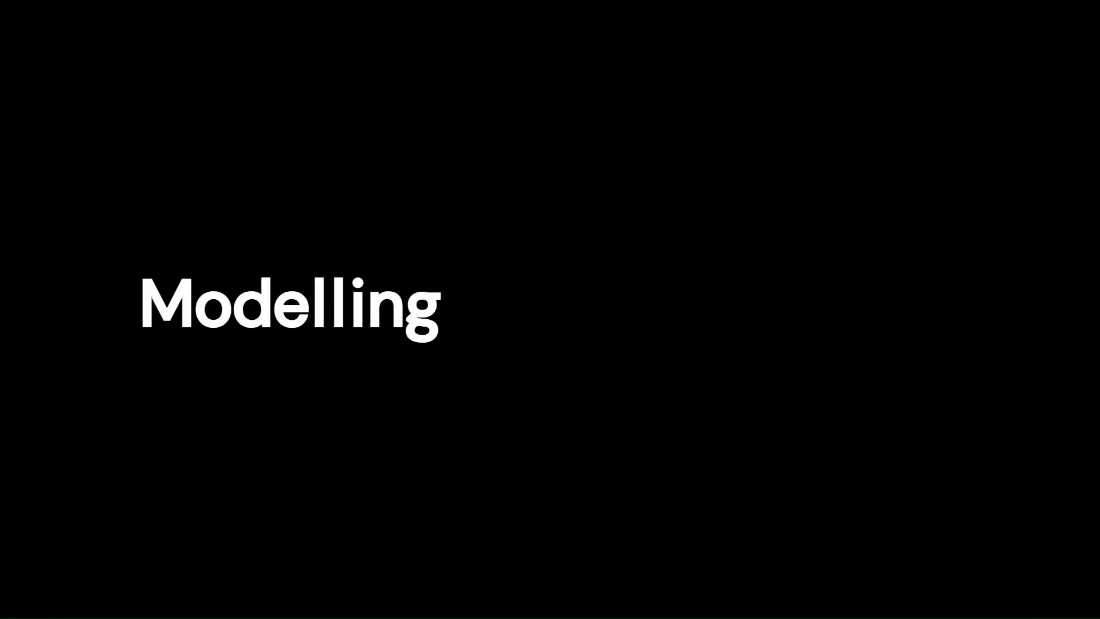
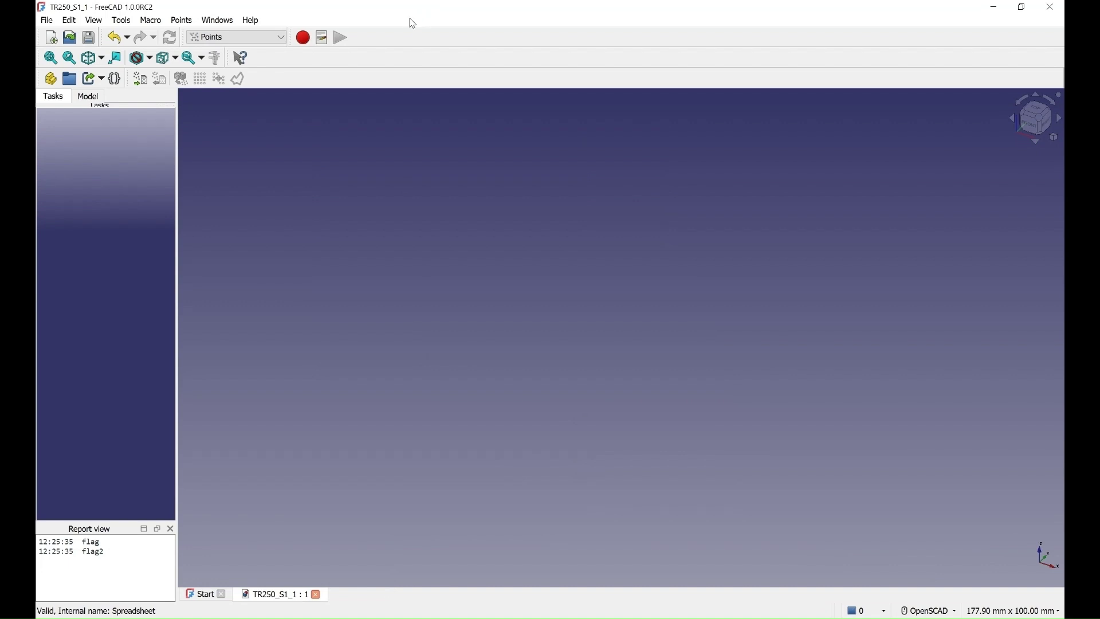
# Step: Save the empty document as TR250_S1_1.FCStd in the Freecad folder, replacing the existing file
pyautogui.click(47, 20)
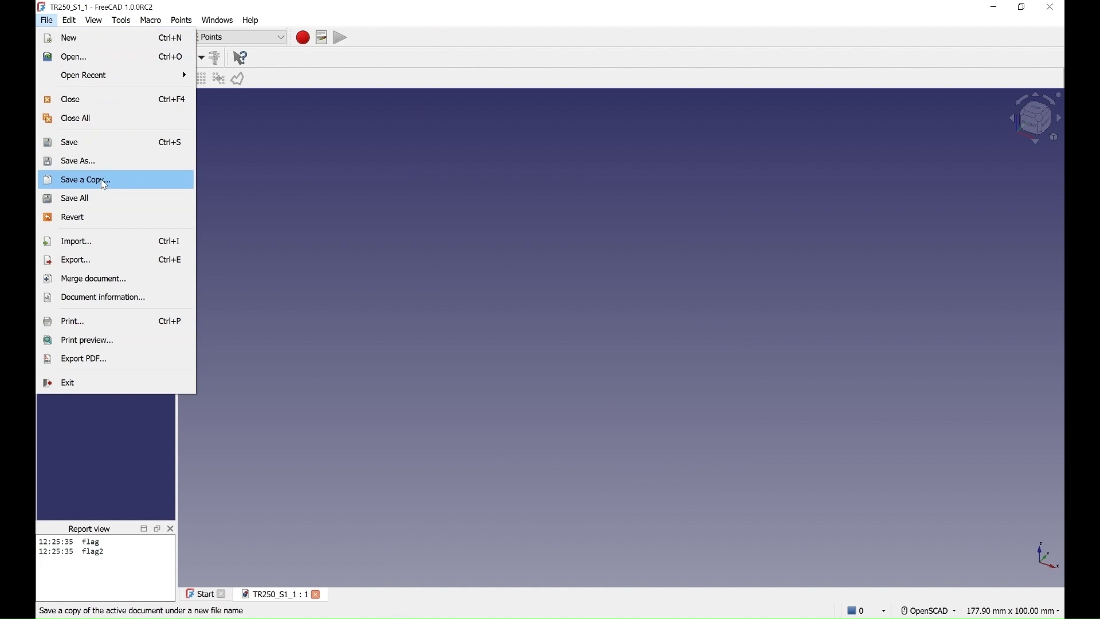
pyautogui.click(86, 161)
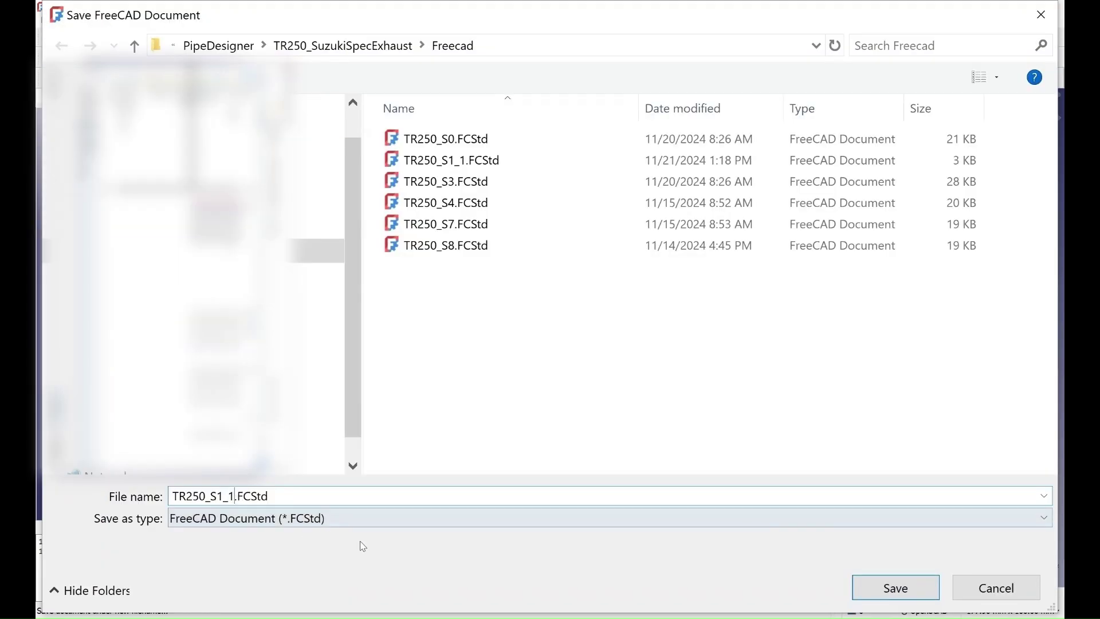
pyautogui.click(887, 588)
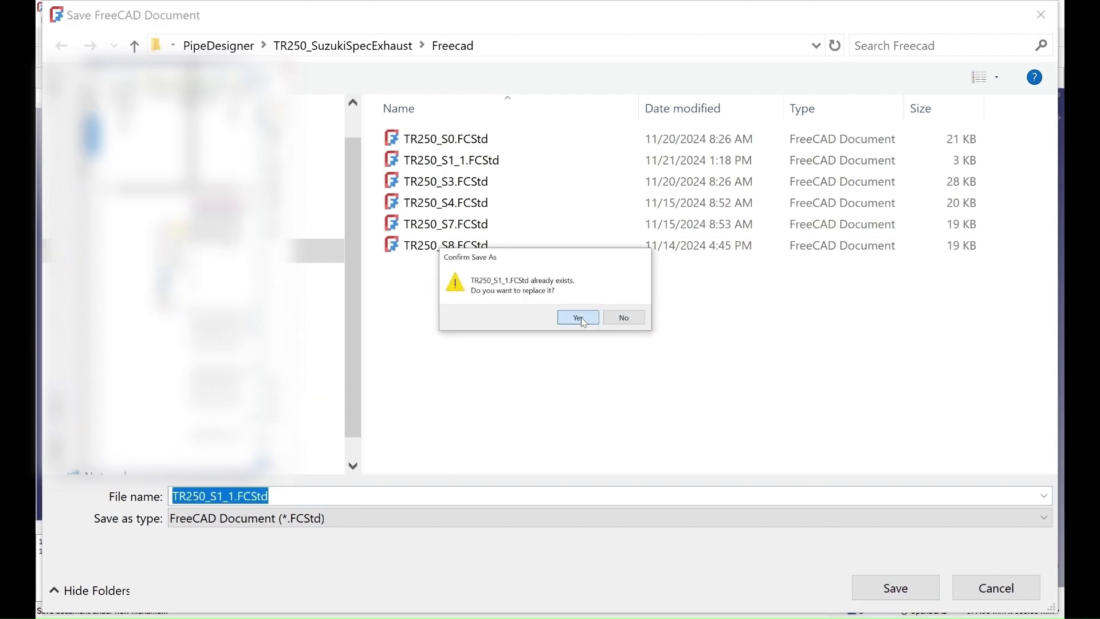
pyautogui.click(578, 318)
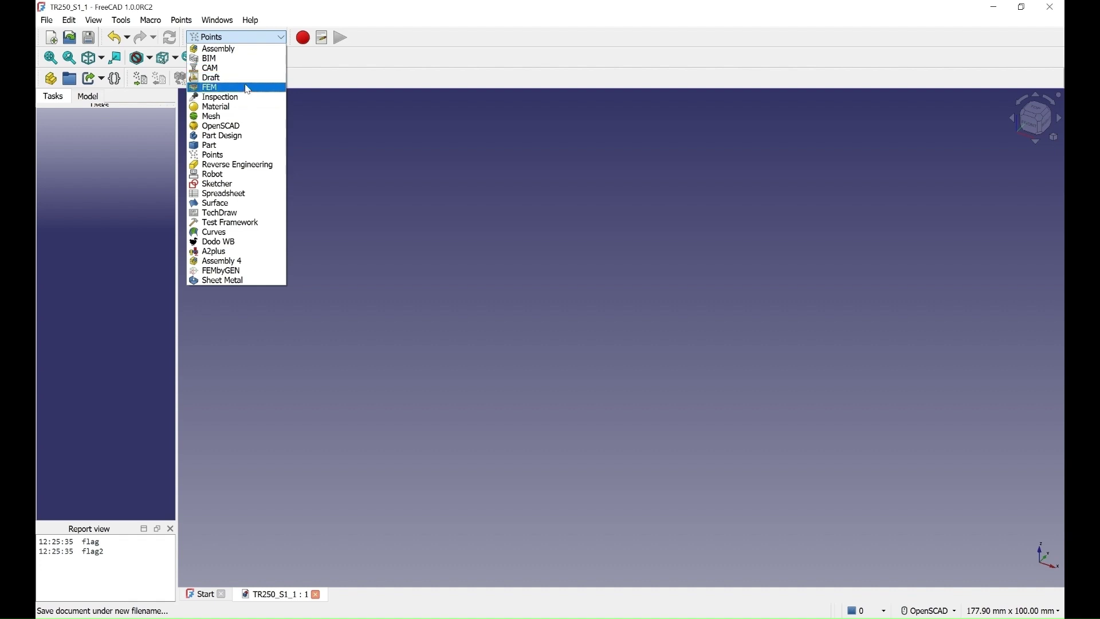
# Step: Switch to the Spreadsheet workbench, create a new spreadsheet in TR250_S1_1 and open it for editing
pyautogui.click(229, 194)
pyautogui.click(50, 78)
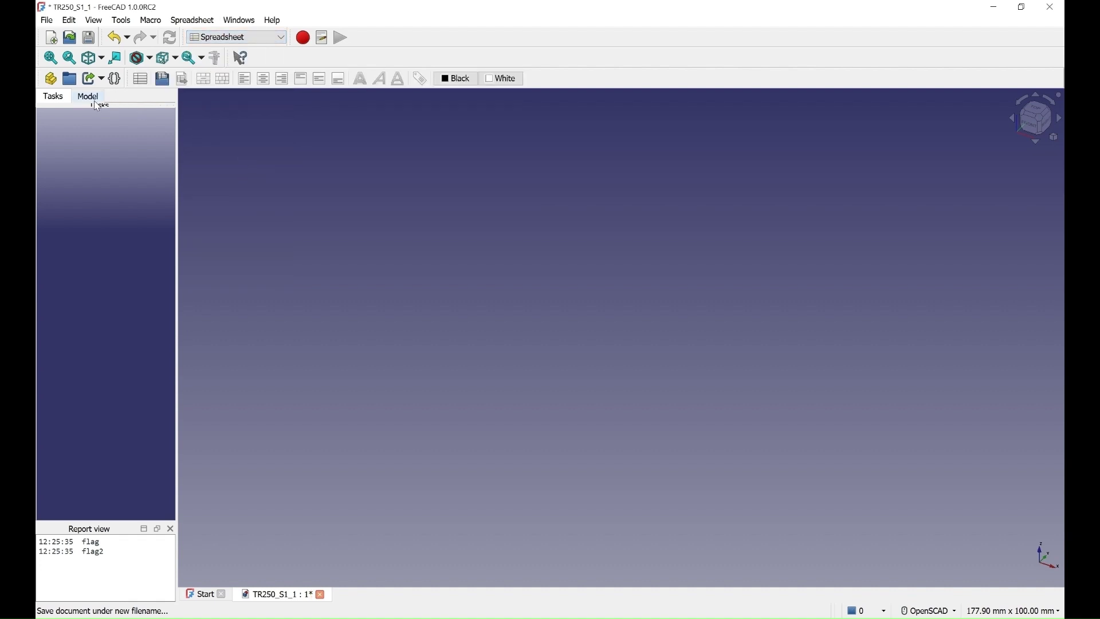
pyautogui.click(91, 96)
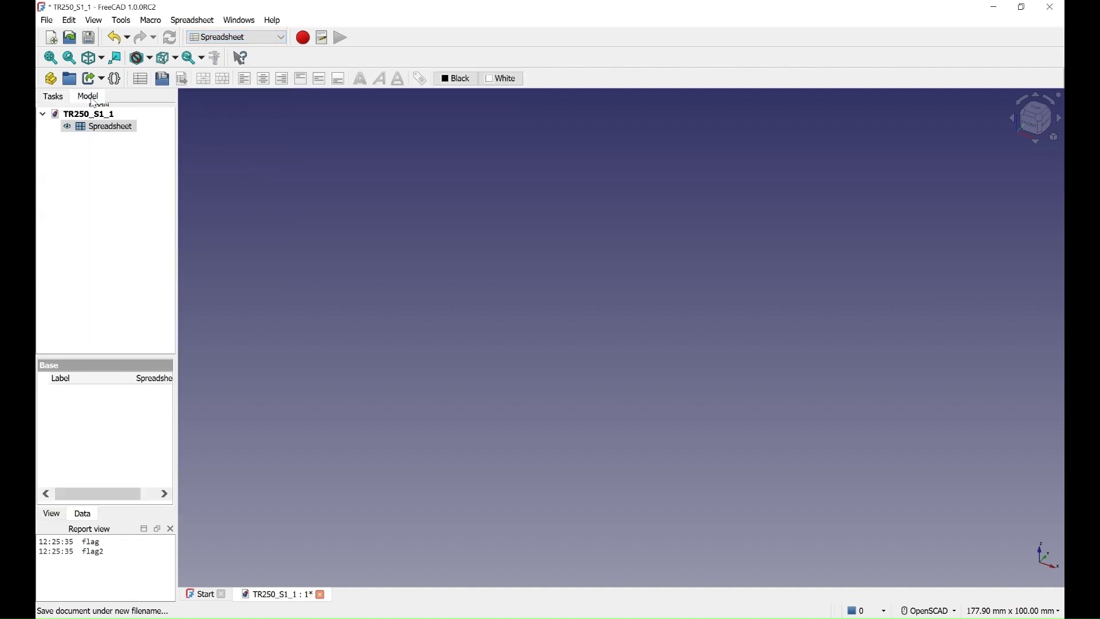
pyautogui.doubleClick(114, 128)
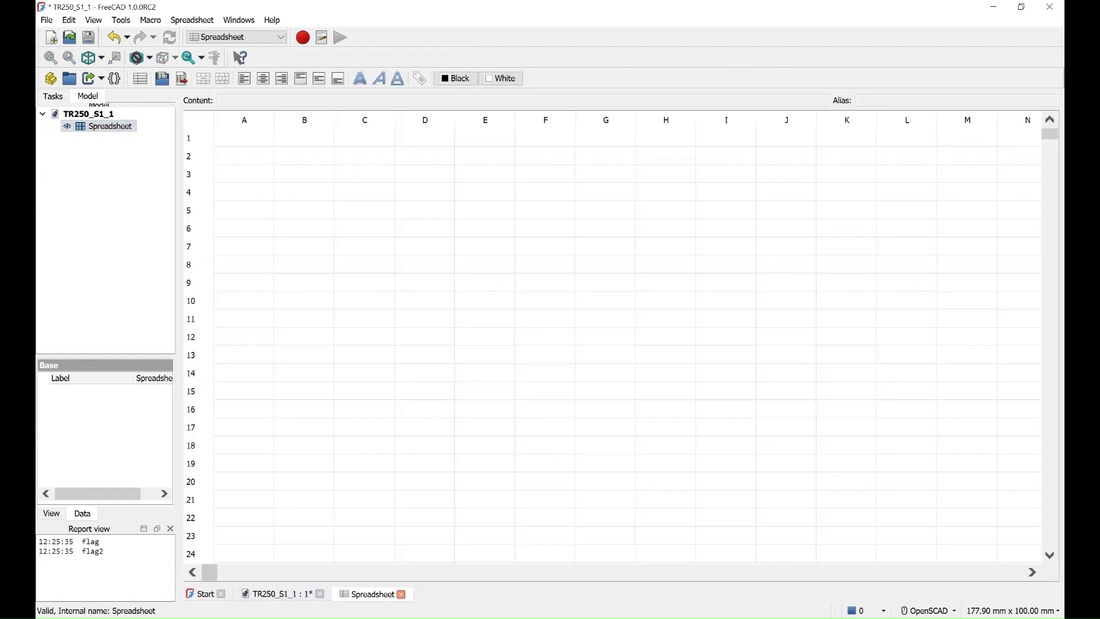
# Step: Switch to the coneDesigner folder and open the subsection text files of sections 1, 2, 5 and 6 together in Notepad++
pyautogui.click(313, 581)
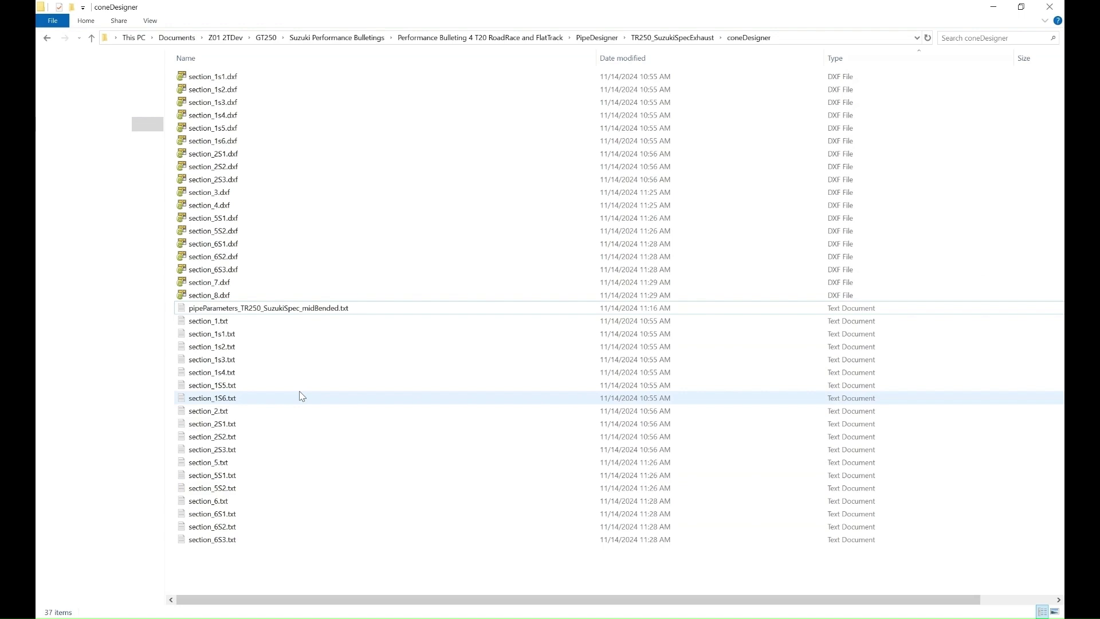
pyautogui.click(242, 334)
pyautogui.moveTo(242, 334); pyautogui.dragTo(237, 543)
pyautogui.rightClick(230, 370)
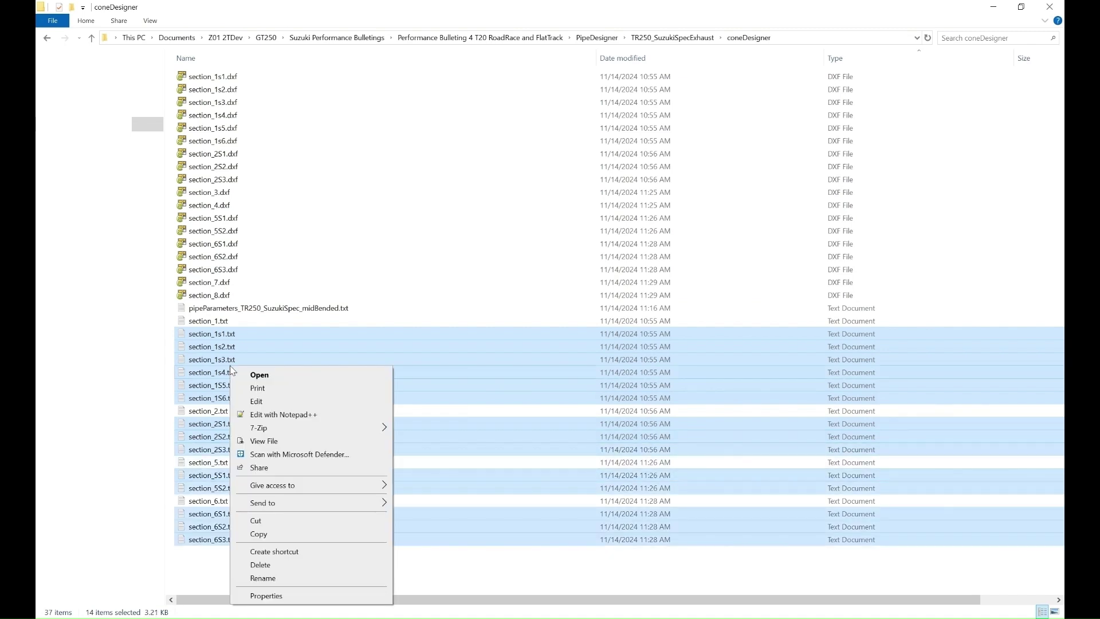
pyautogui.click(289, 415)
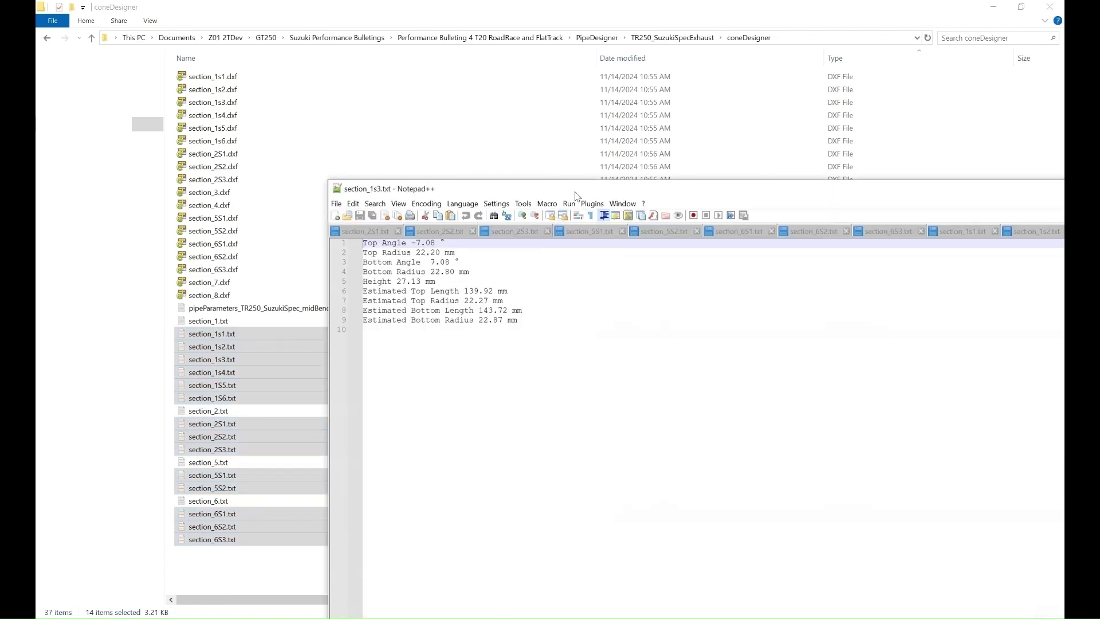
# Step: Reposition the Notepad++ window and start a text search in the opened section files
pyautogui.moveTo(572, 191); pyautogui.dragTo(492, 146)
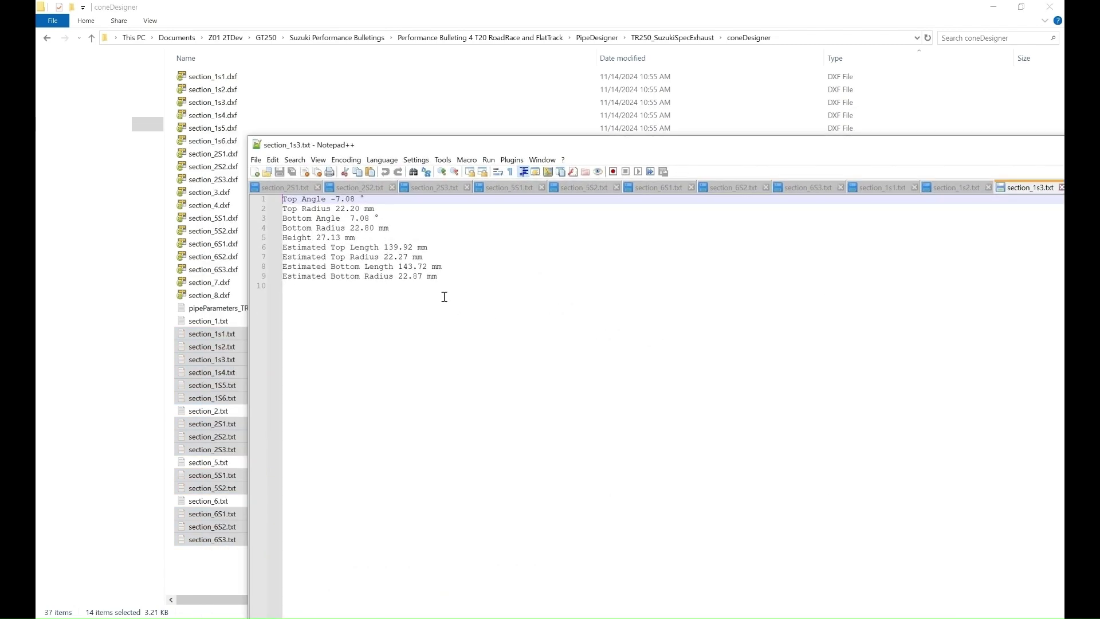
pyautogui.click(294, 160)
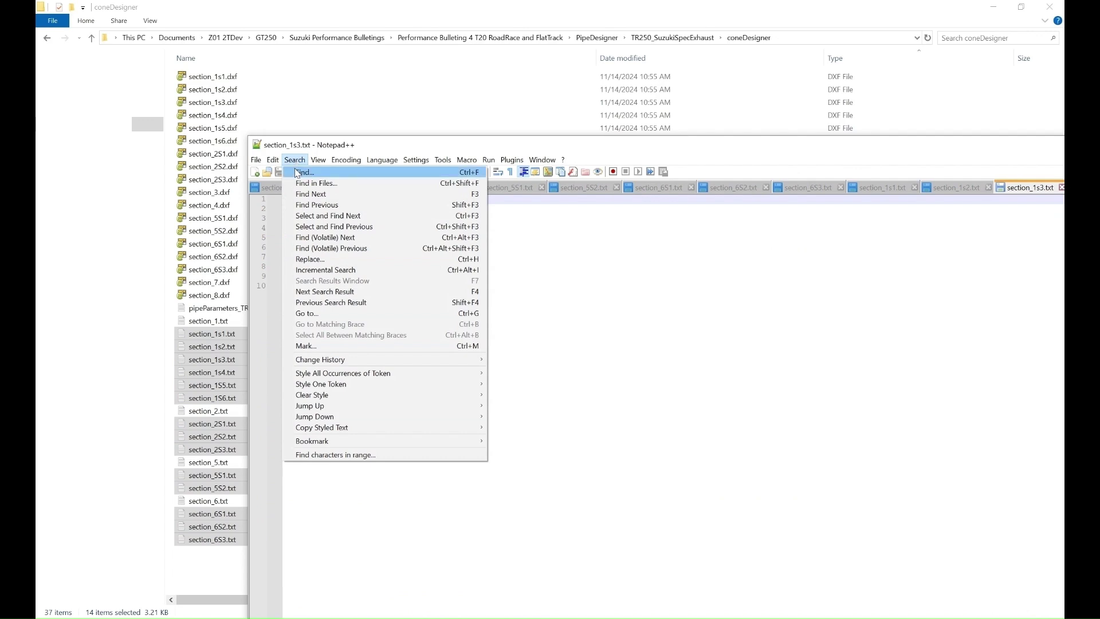
# Step: Open the Replace dialog and copy the regular expression [^-.\d\r\n] from the Notepad note
pyautogui.click(322, 259)
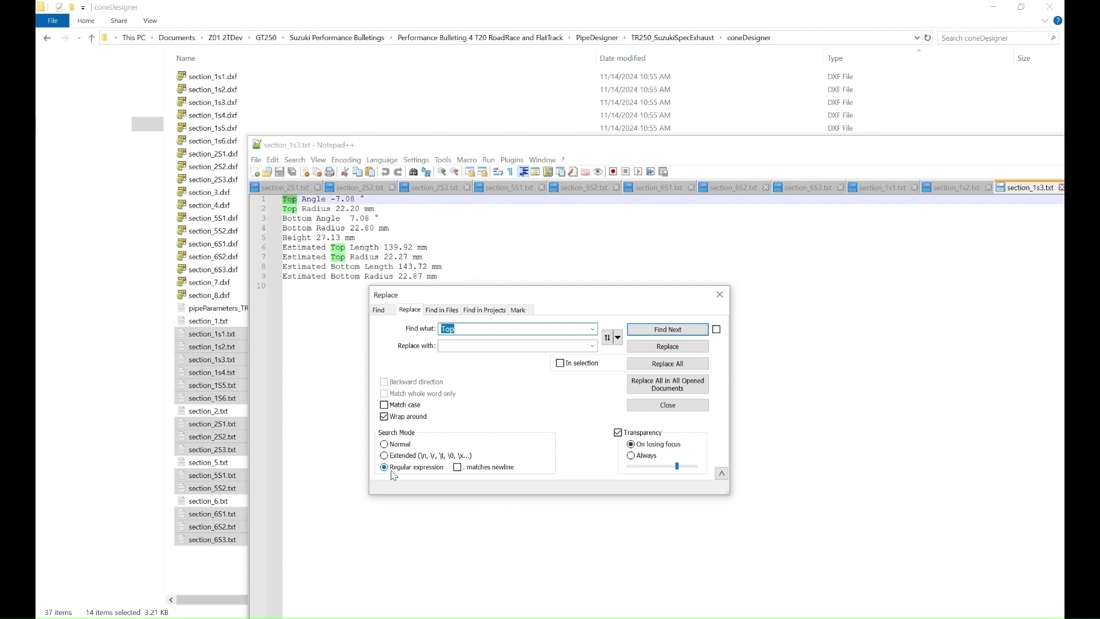
pyautogui.hotkey('alt', 'Tab')
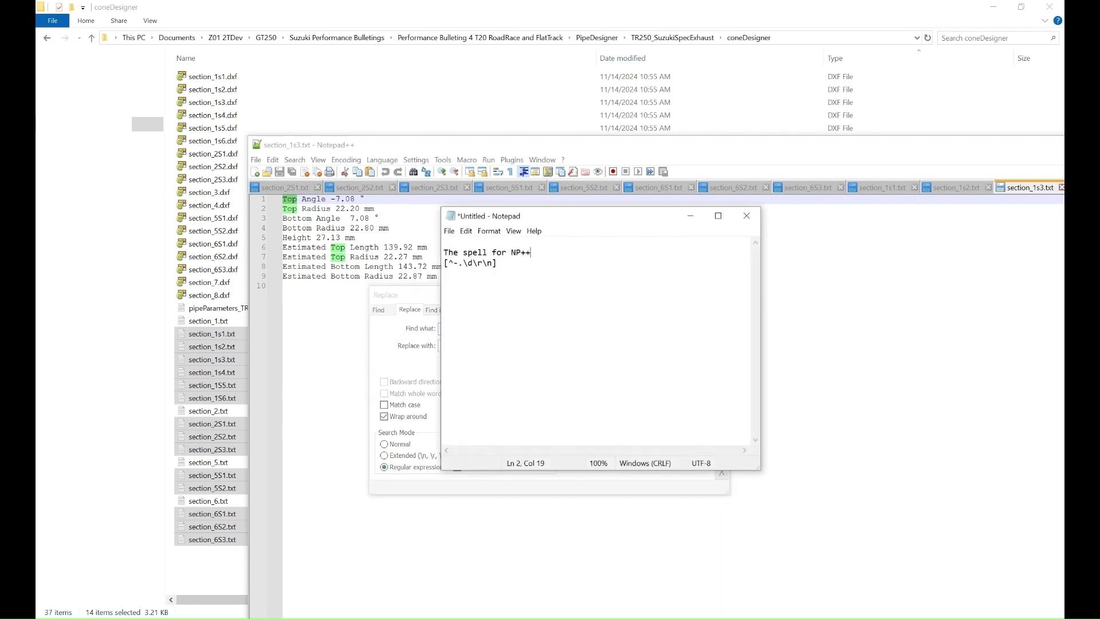
pyautogui.tripleClick(498, 263)
pyautogui.rightClick(474, 263)
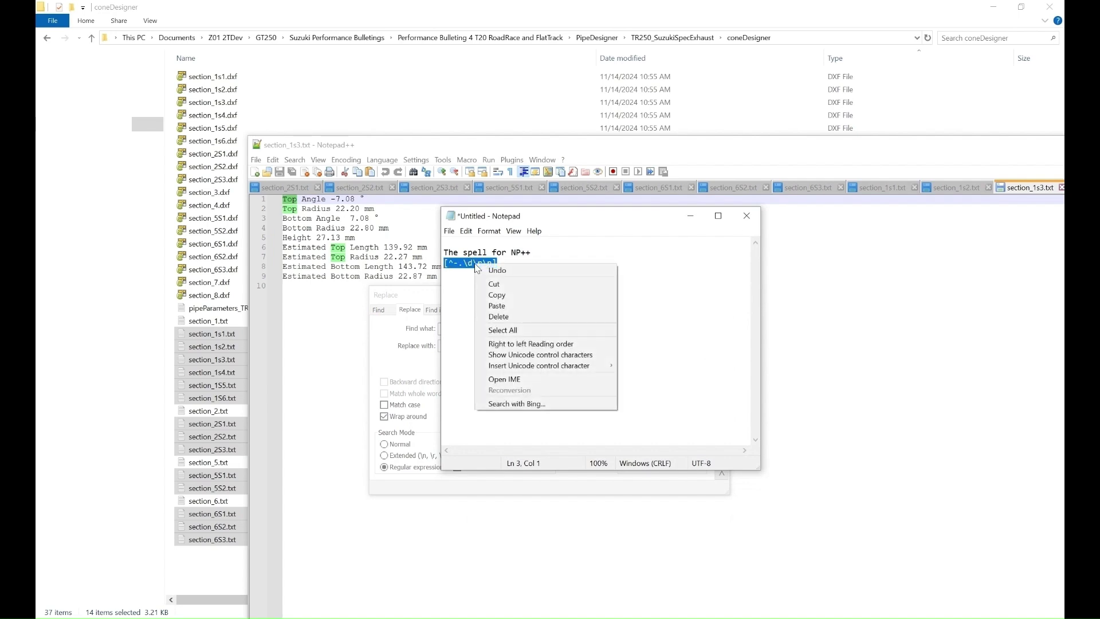
pyautogui.click(496, 295)
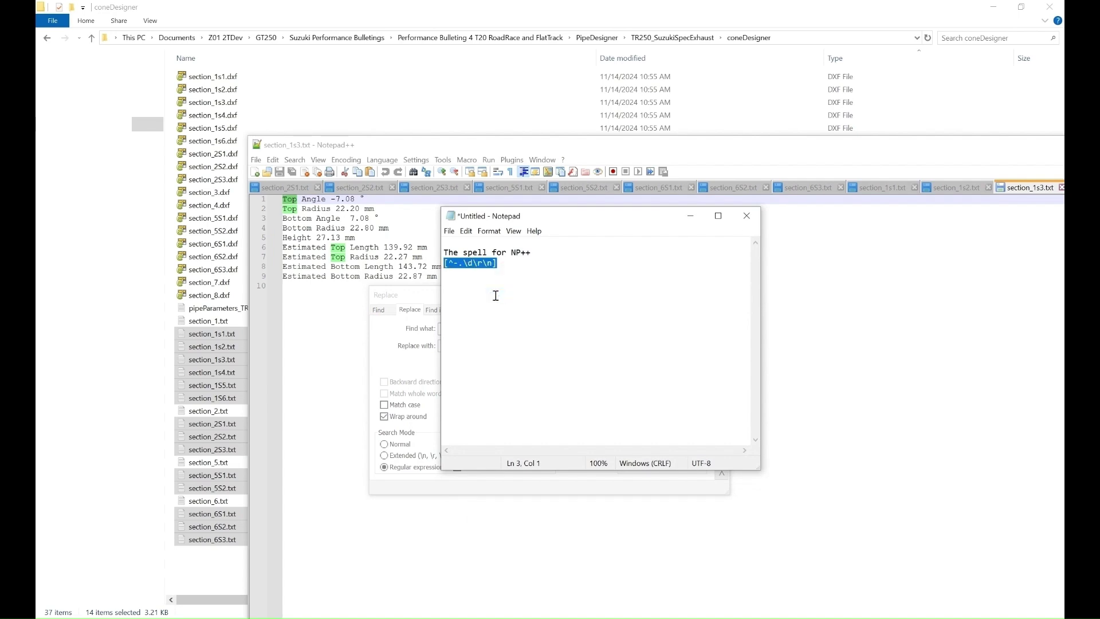
pyautogui.click(690, 215)
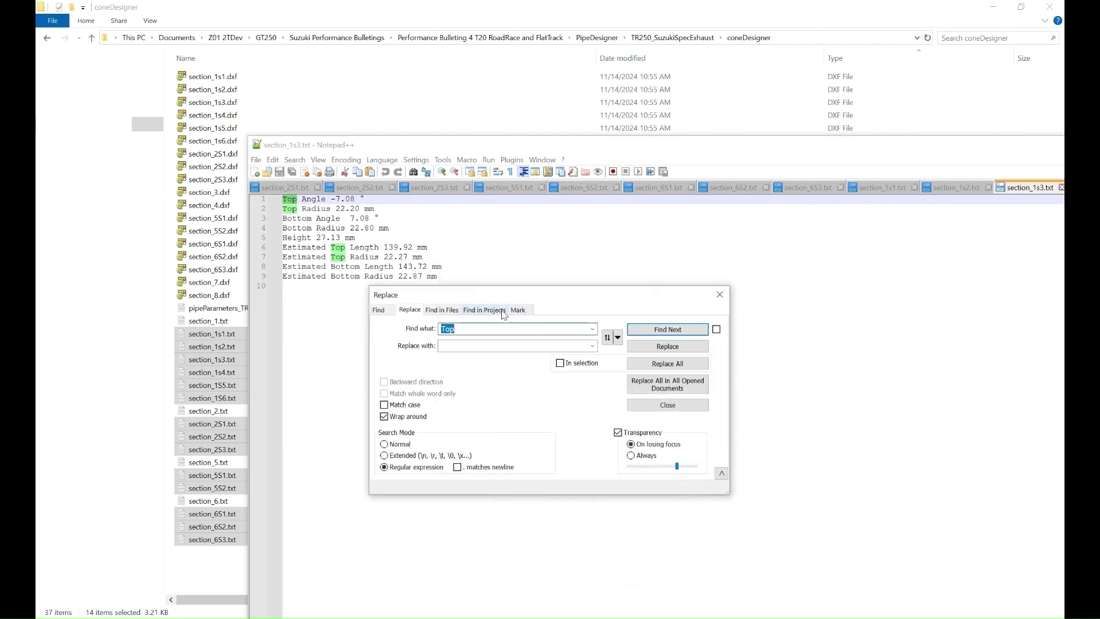
# Step: Replace every match of the copied expression [^-.\d\r\n] with nothing in all opened documents
pyautogui.click(473, 330)
pyautogui.doubleClick(449, 328)
pyautogui.rightClick(472, 332)
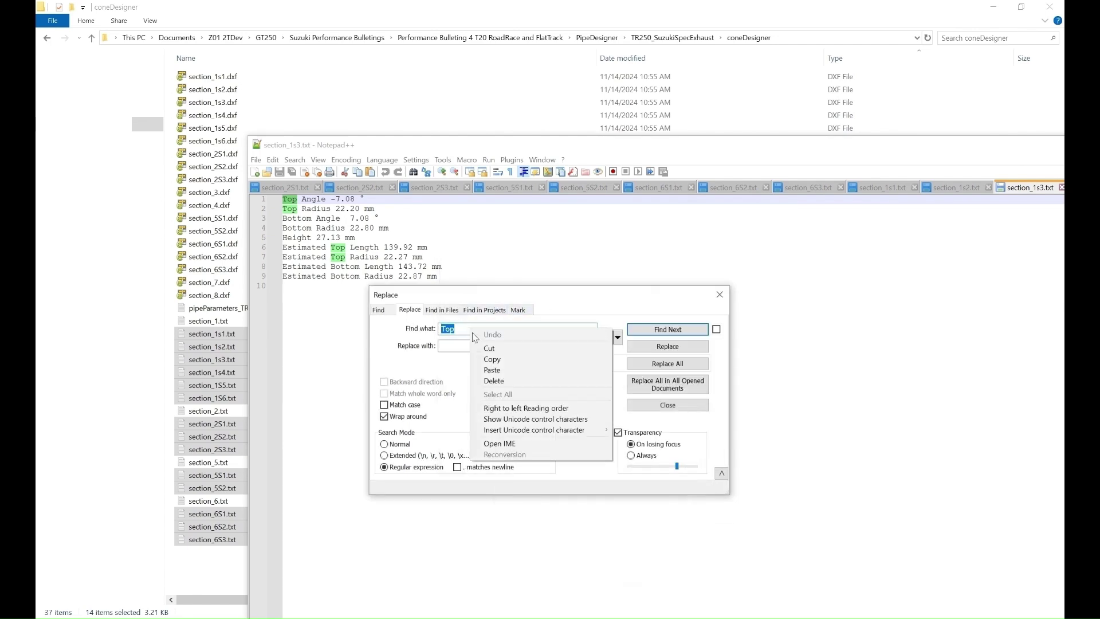
pyautogui.click(499, 370)
pyautogui.click(486, 346)
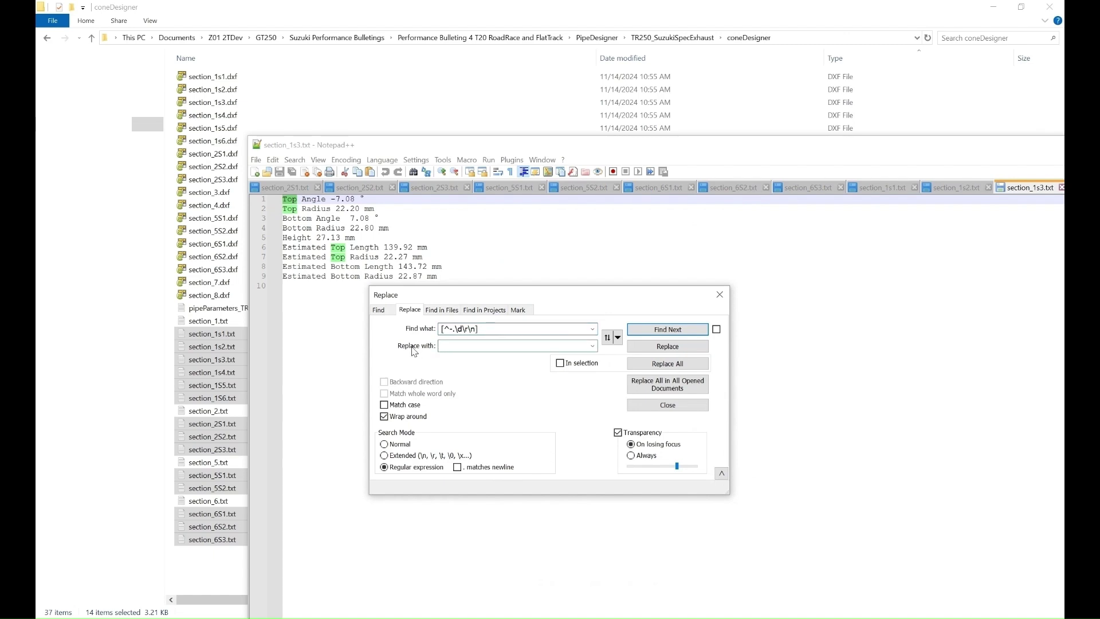
pyautogui.click(678, 390)
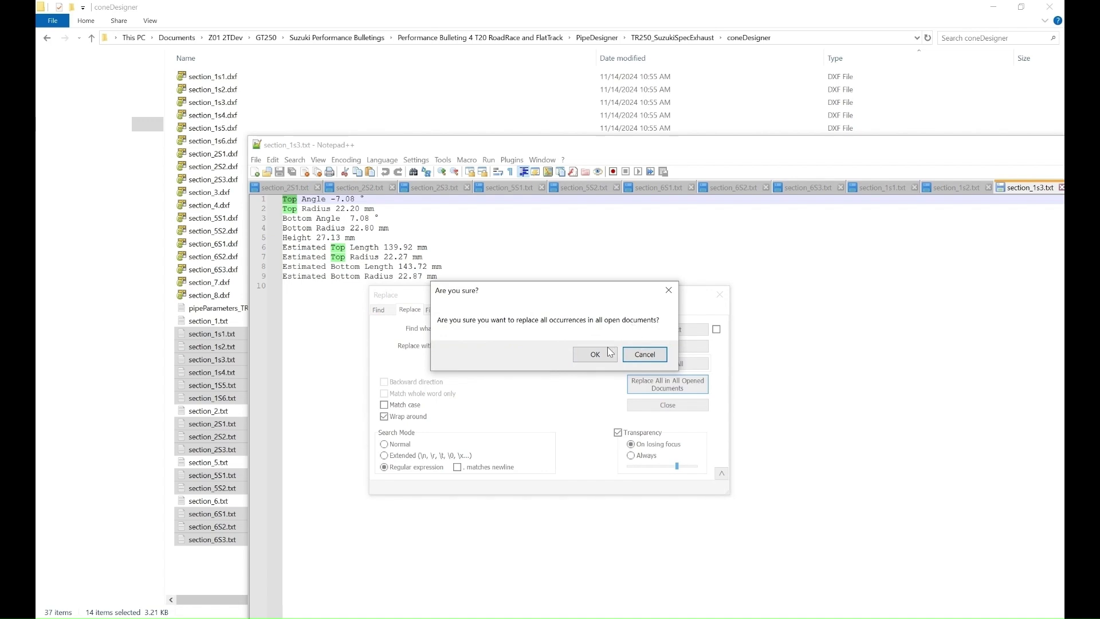
pyautogui.click(592, 356)
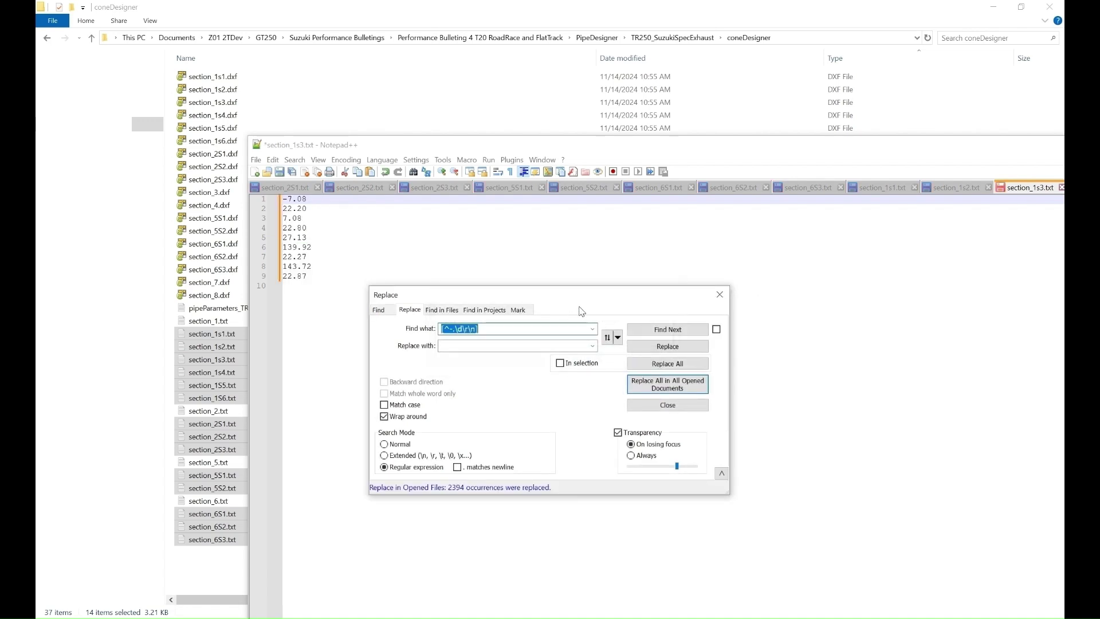
pyautogui.click(720, 295)
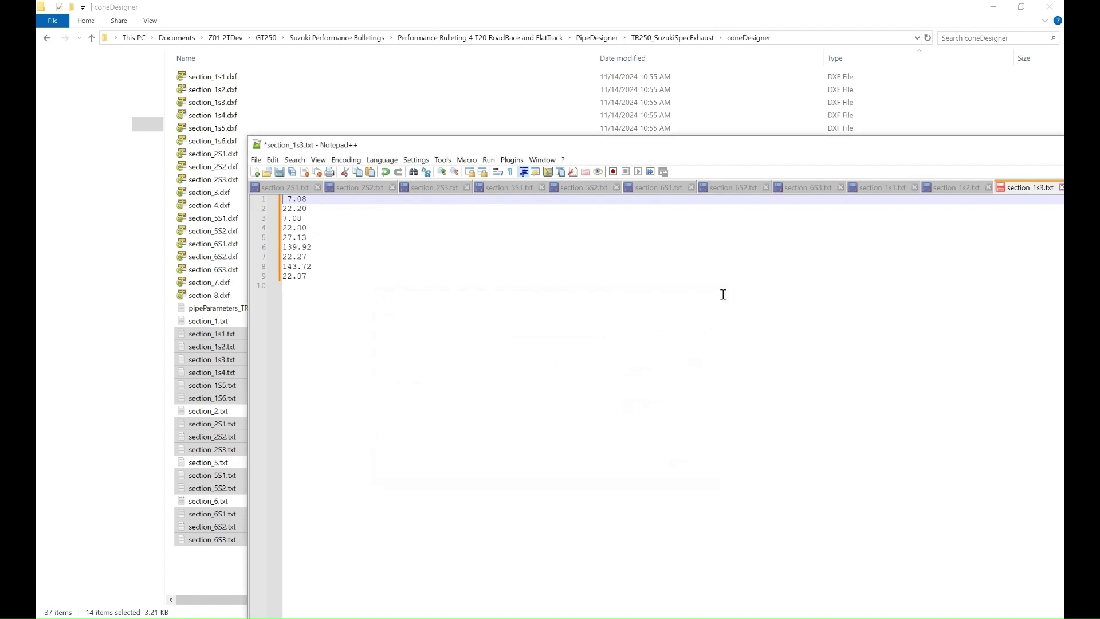
# Step: Copy the nine numbers from section_1s1.txt and paste them into the FreeCAD spreadsheet starting at cell B2
pyautogui.hotkey('ctrl', 'Tab')
pyautogui.moveTo(322, 273); pyautogui.dragTo(265, 198)
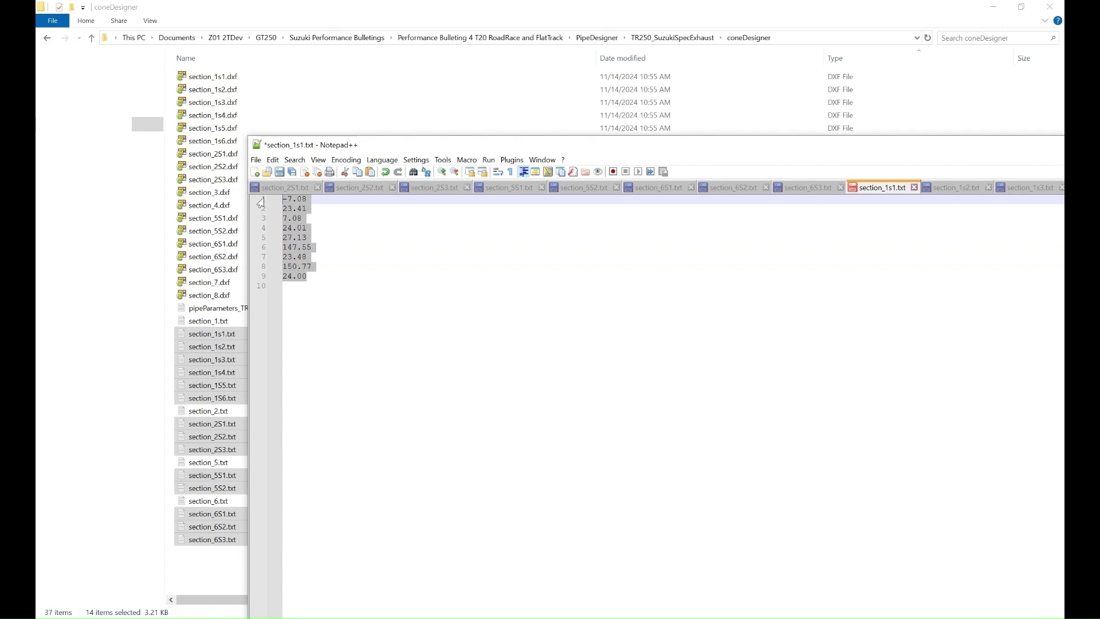
pyautogui.rightClick(294, 212)
pyautogui.click(314, 231)
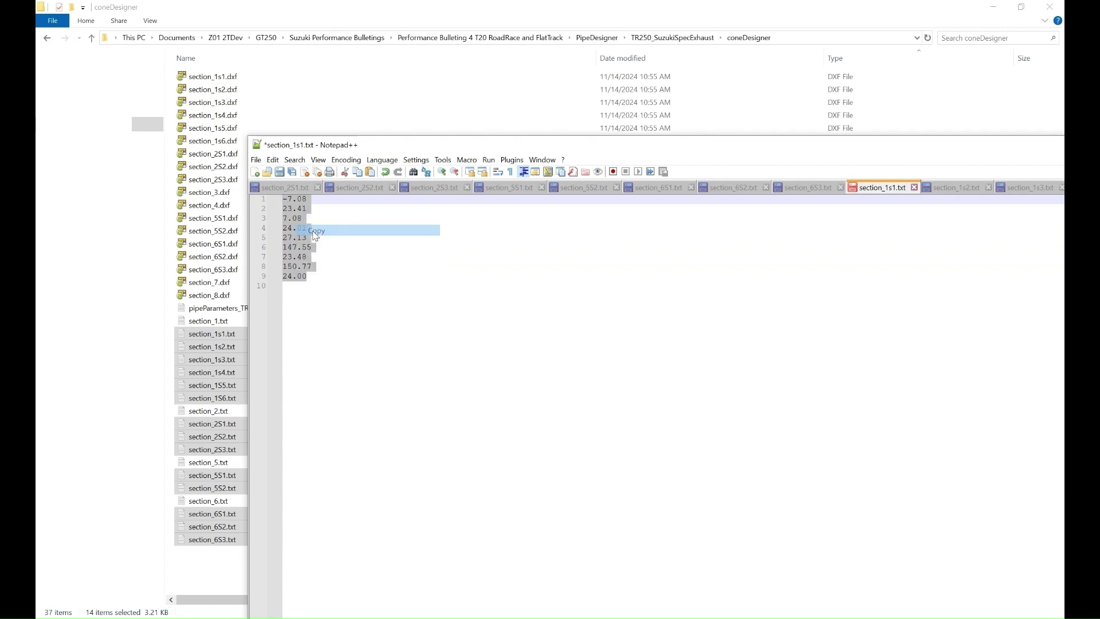
pyautogui.hotkey('alt', 'Tab')
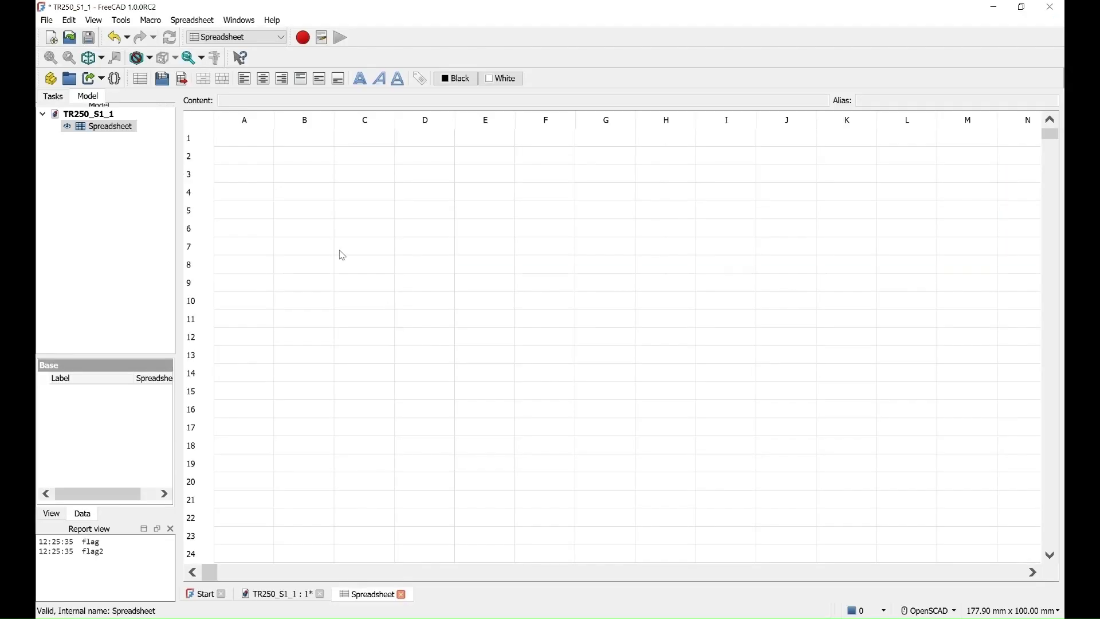
pyautogui.click(323, 160)
pyautogui.rightClick(323, 160)
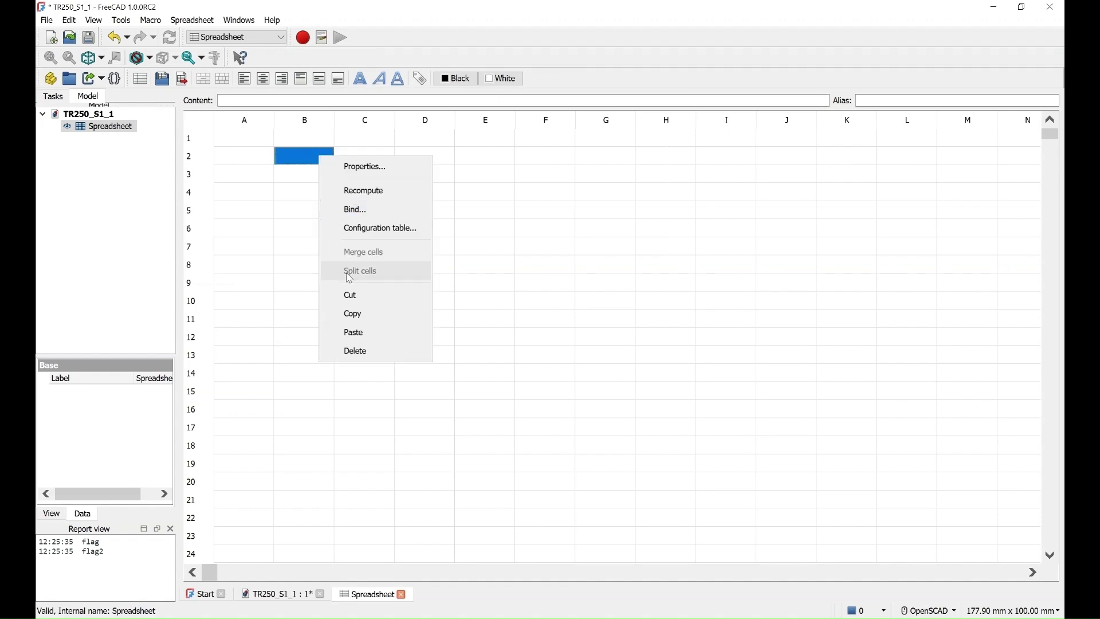
pyautogui.click(367, 336)
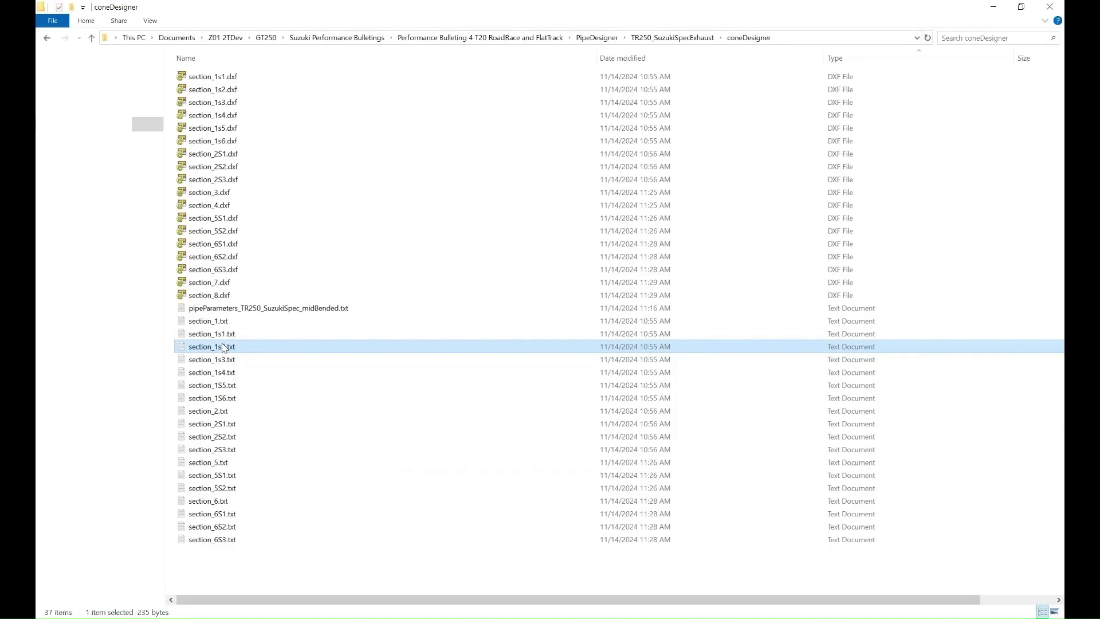
# Step: Open section_1s1.txt from the coneDesigner folder in Notepad and copy all its labelled lines
pyautogui.click(223, 334)
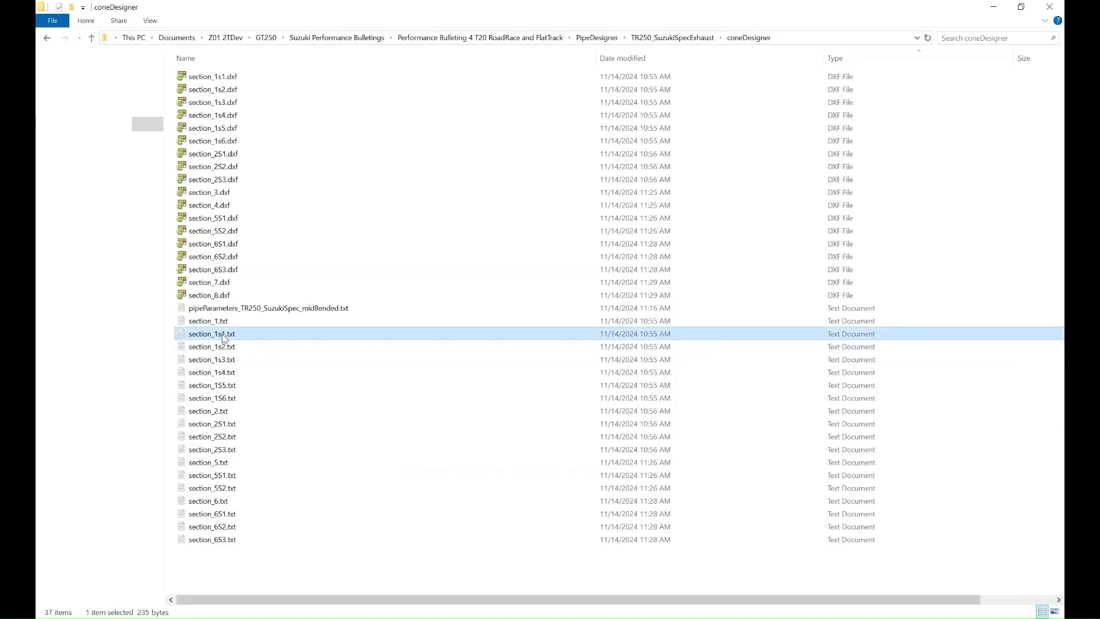
pyautogui.rightClick(223, 337)
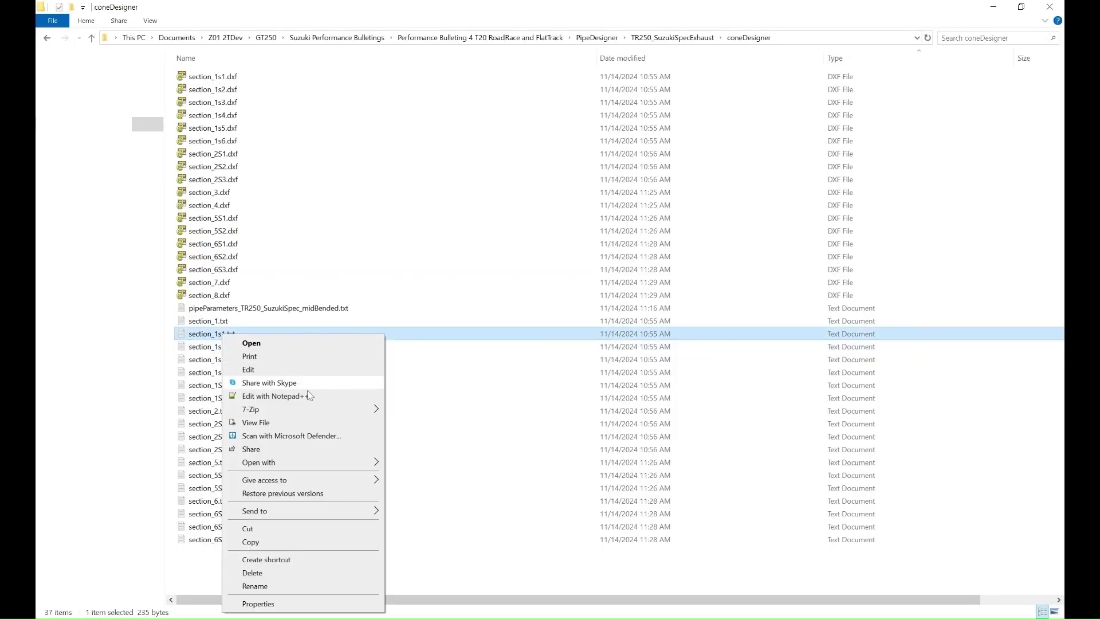
pyautogui.moveTo(349, 464)
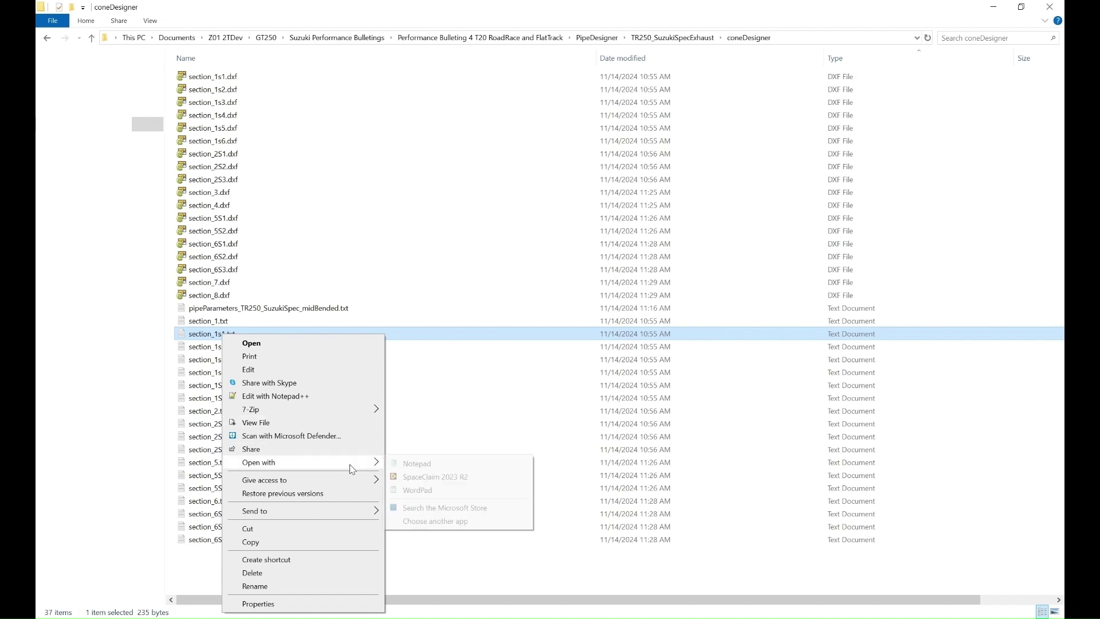
pyautogui.click(404, 465)
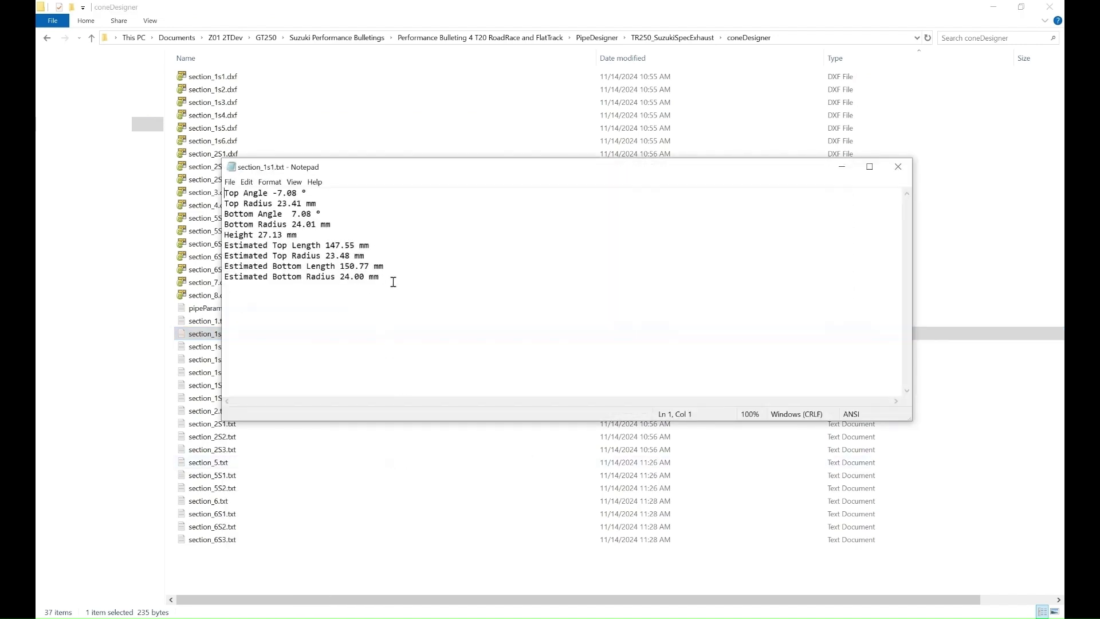
pyautogui.moveTo(393, 282); pyautogui.dragTo(205, 176)
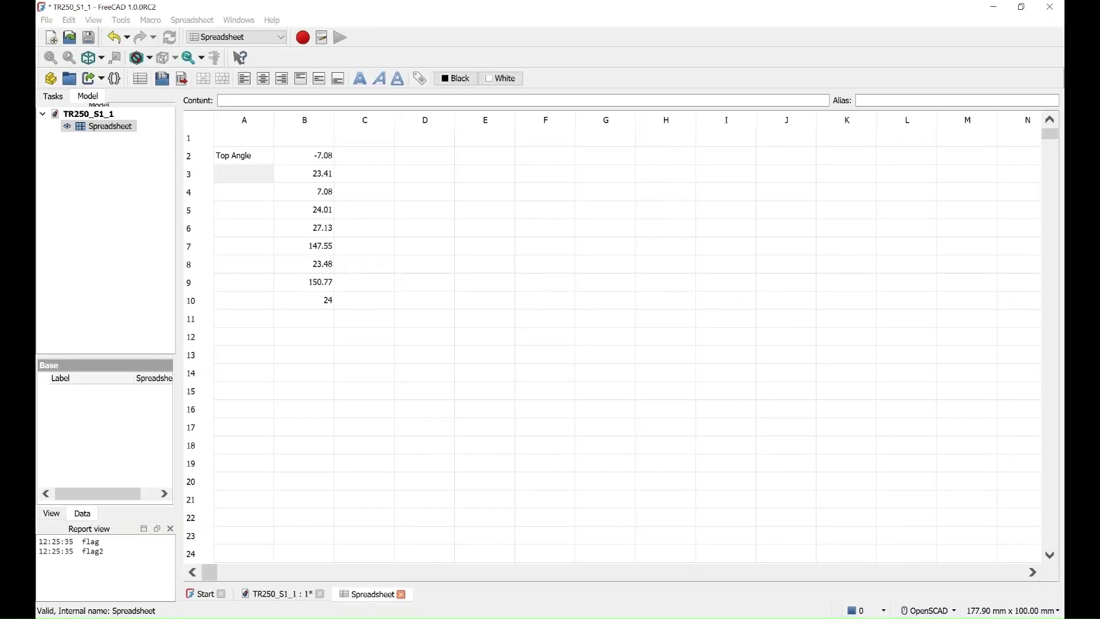
# Step: Paste the copied labelled lines into column A of the FreeCAD spreadsheet, starting at cell A2
pyautogui.click(243, 173)
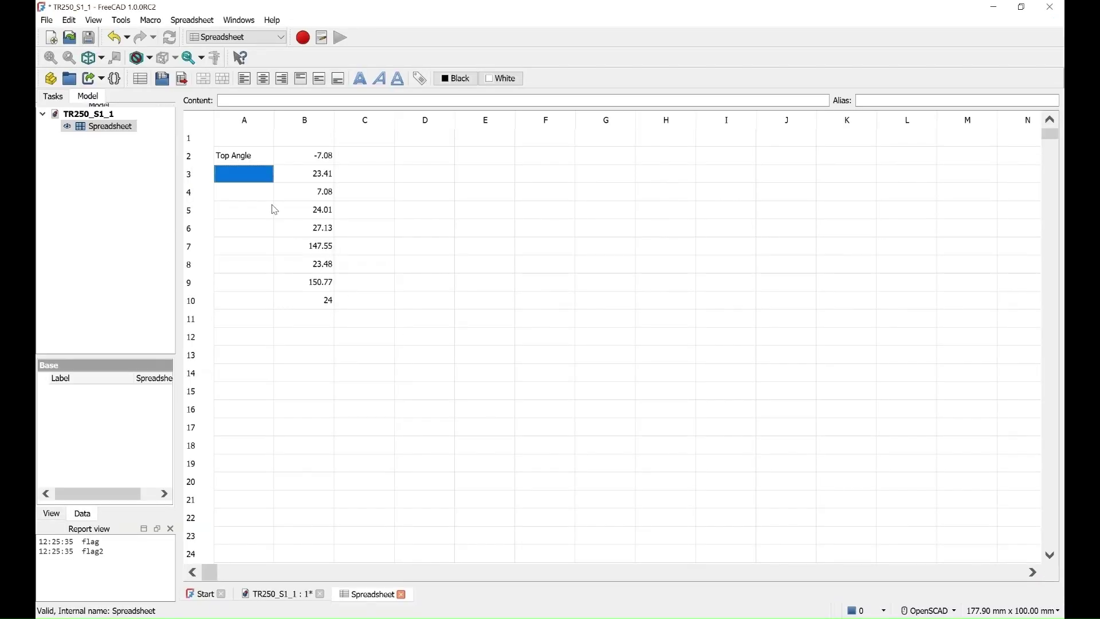
pyautogui.click(250, 155)
pyautogui.hotkey('ctrl', 'v')
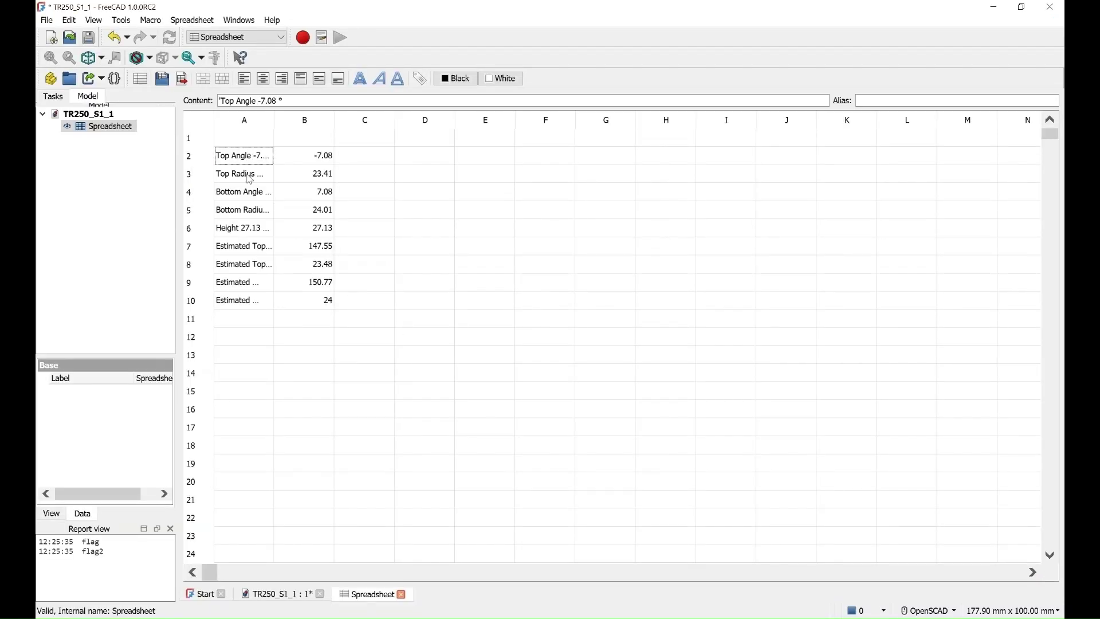
# Step: Remove the number and degree sign from cell A2, leaving only the label Top Angle
pyautogui.click(251, 176)
pyautogui.click(250, 155)
pyautogui.click(287, 101)
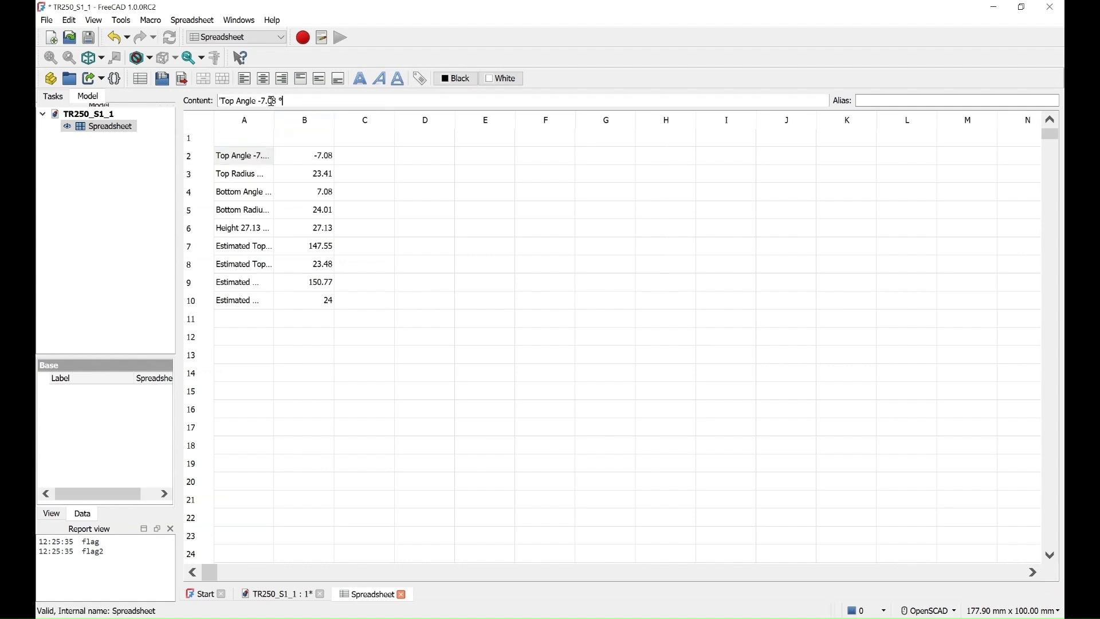
pyautogui.moveTo(284, 101); pyautogui.dragTo(259, 102)
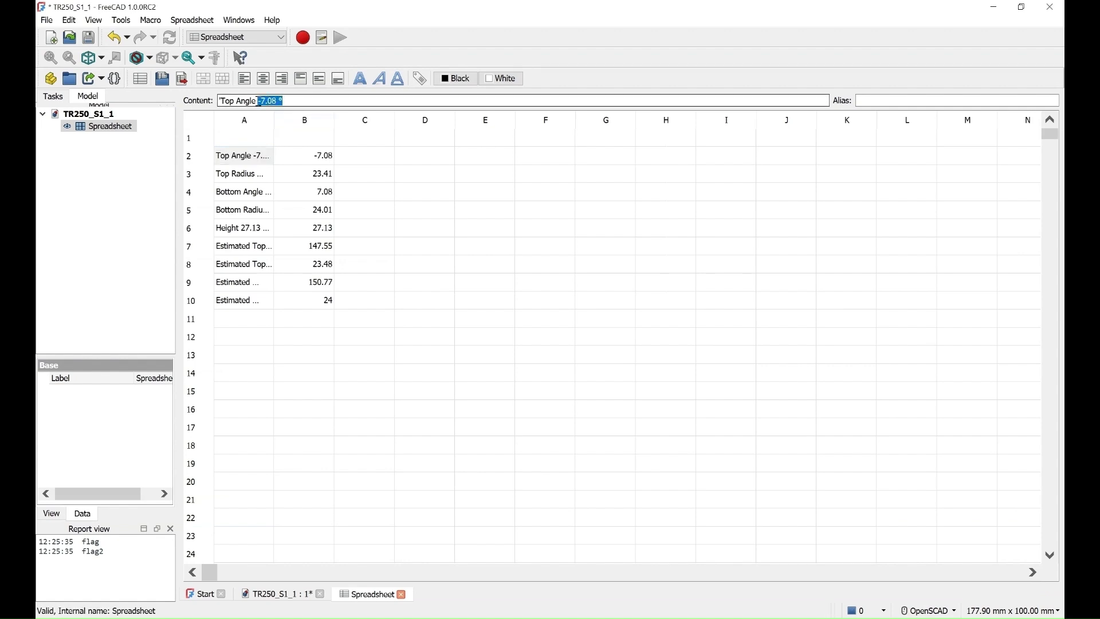
pyautogui.press('BackSpace')
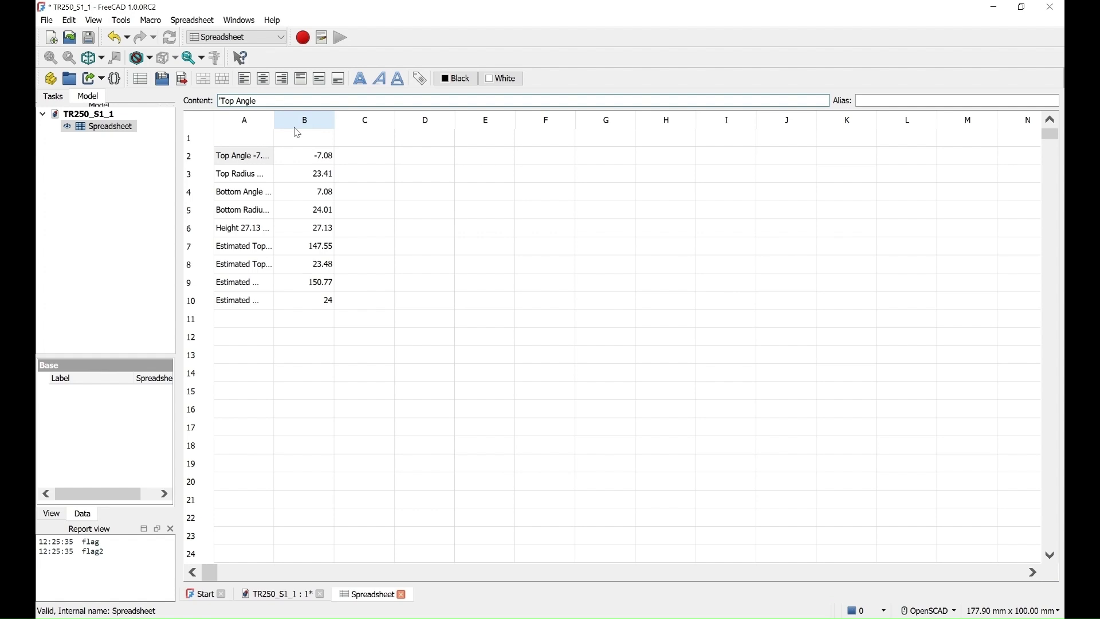
pyautogui.press('Return')
# Step: Remove the number and unit from cell A3, leaving only the label Top Radius
pyautogui.click(257, 172)
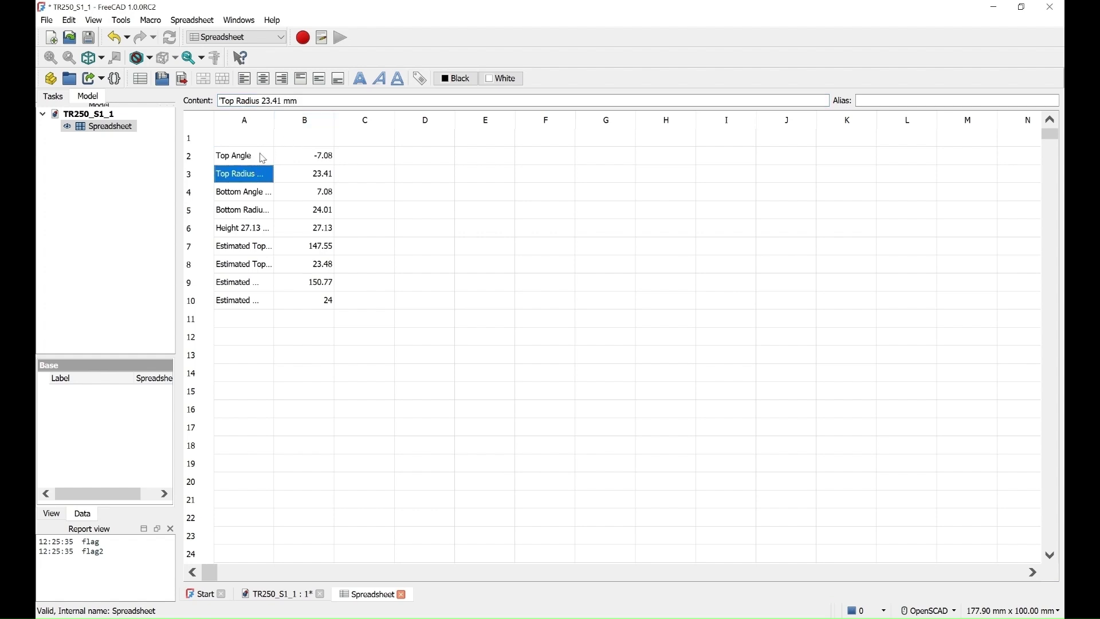
pyautogui.click(314, 102)
pyautogui.press('BackSpace')
pyautogui.press('BackSpace')
pyautogui.press('BackSpace')
pyautogui.press('BackSpace')
pyautogui.press('BackSpace')
pyautogui.press('BackSpace')
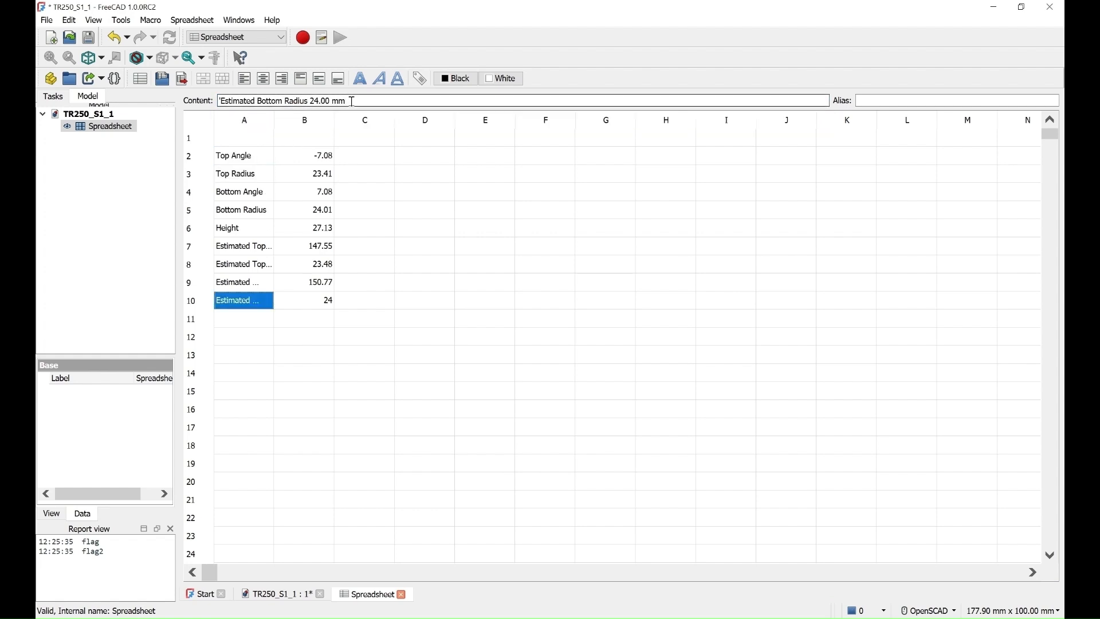
# Step: Remove the number and unit from cell A10, leaving only the label Estimated Bottom Radius
pyautogui.click(351, 102)
pyautogui.press('BackSpace')
pyautogui.press('BackSpace')
pyautogui.press('BackSpace')
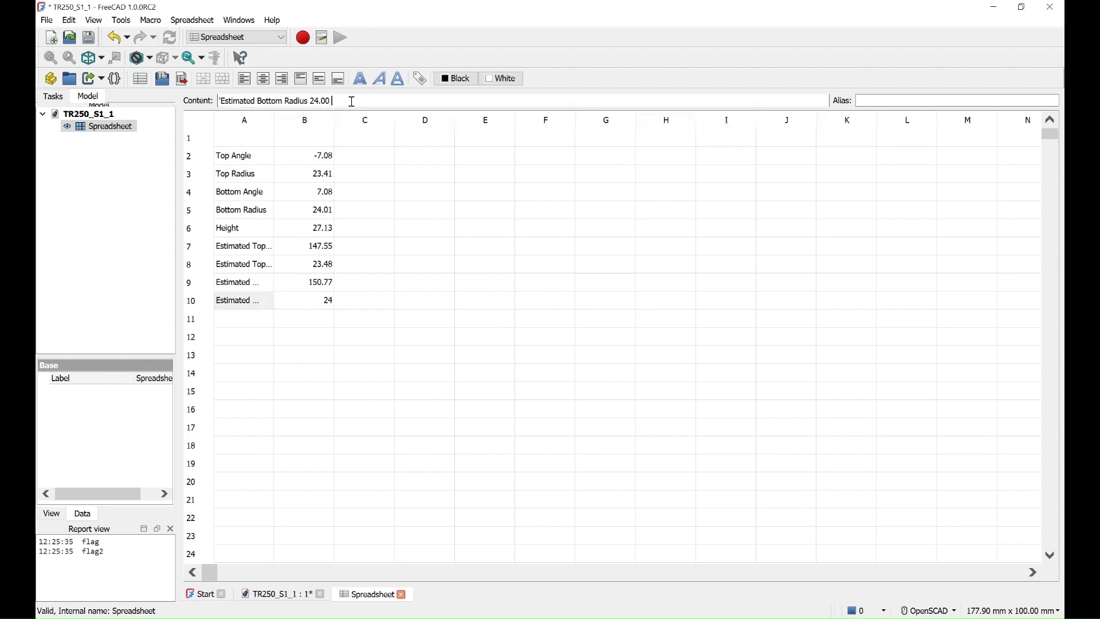
pyautogui.press('BackSpace')
pyautogui.press('BackSpace')
pyautogui.press('Return')
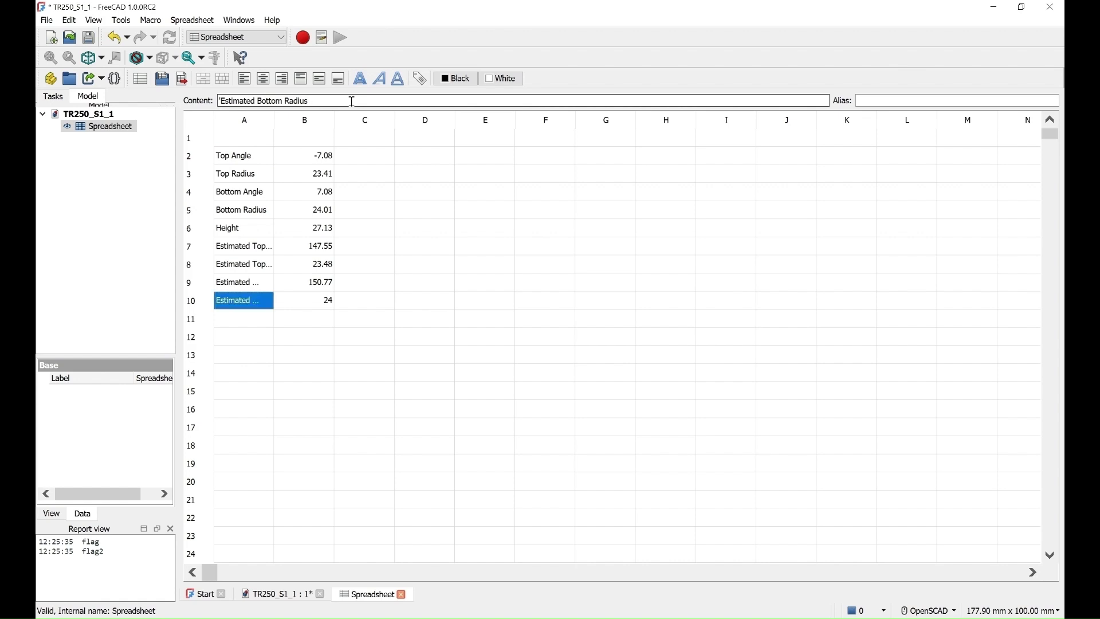
# Step: Widen column A of the spreadsheet so the full parameter labels fit
pyautogui.click(327, 360)
pyautogui.click(252, 119)
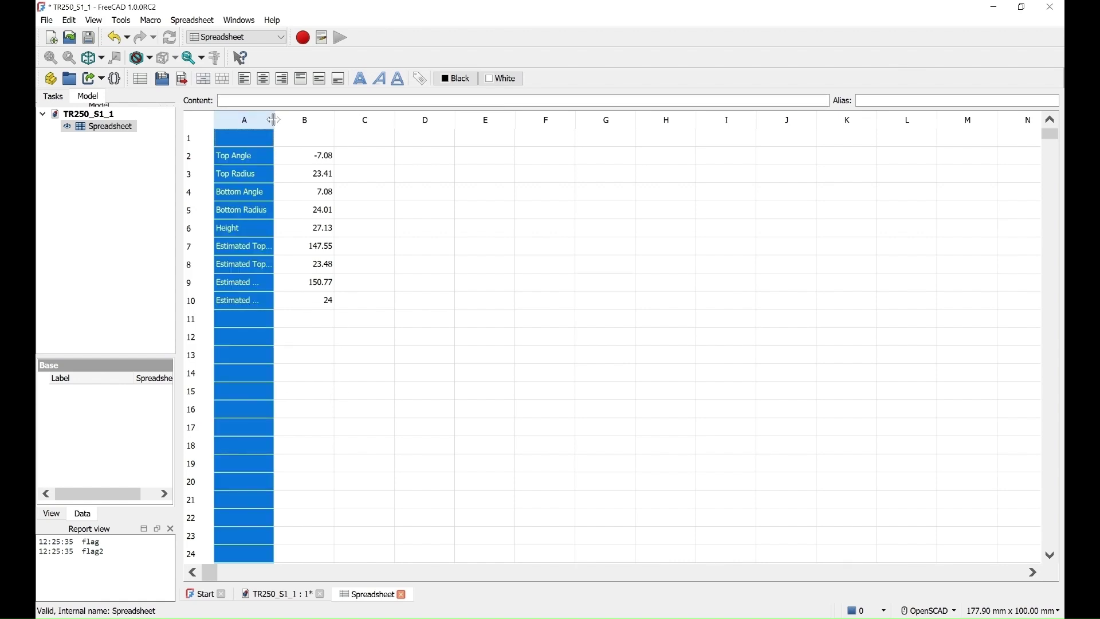
pyautogui.moveTo(275, 120); pyautogui.dragTo(311, 122)
# Step: Add a Thickness label in cell A11 with the value 0.75 in cell B11
pyautogui.click(287, 324)
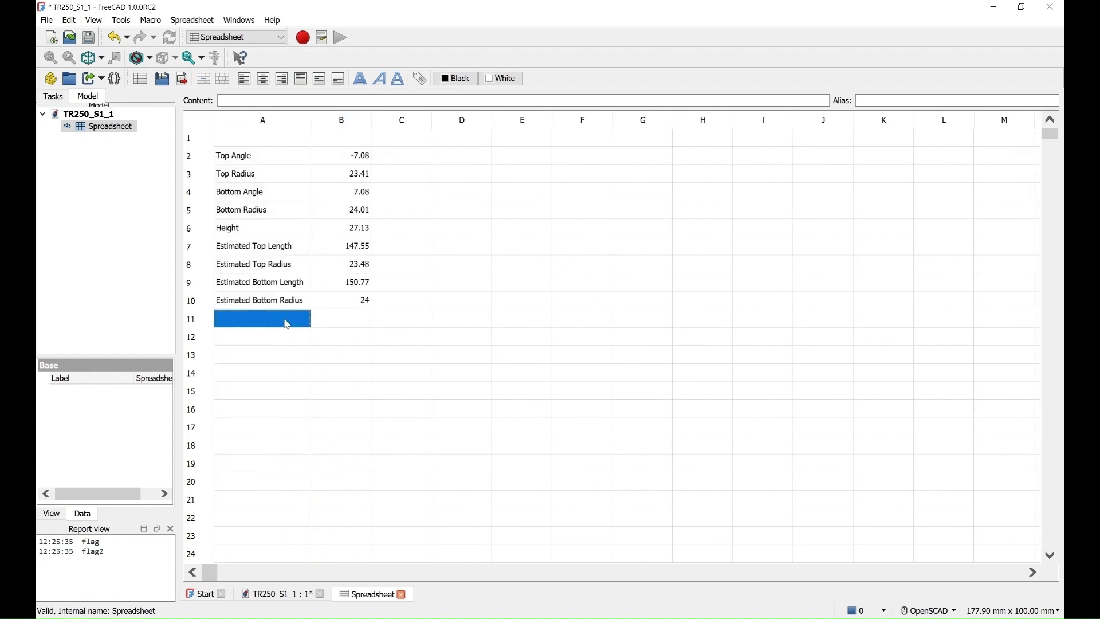
pyautogui.write('Thi')
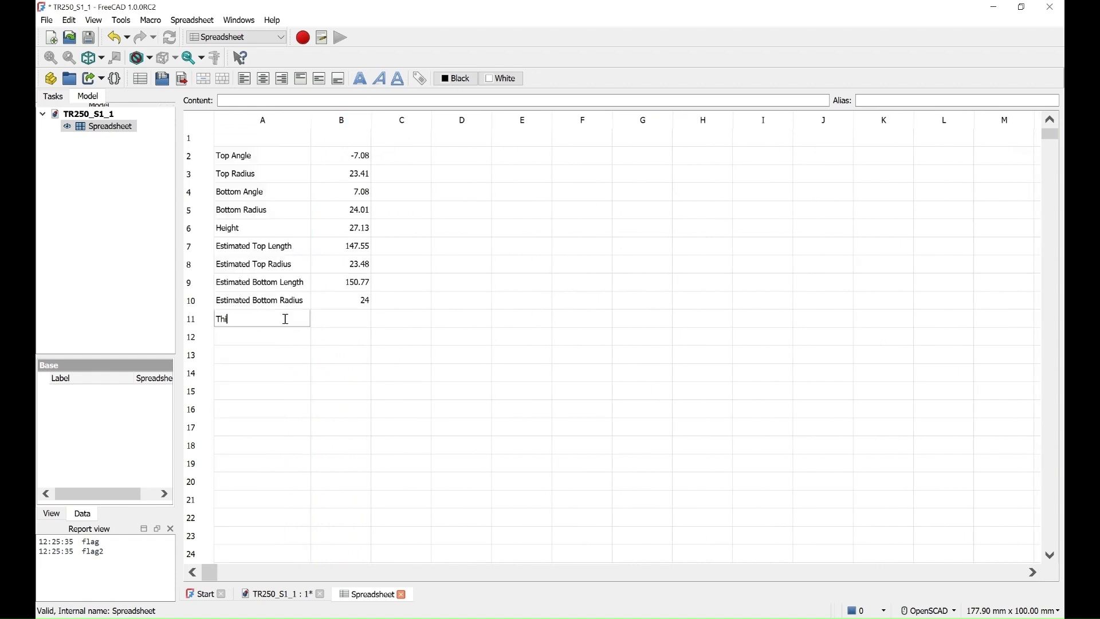
pyautogui.write('ckness')
pyautogui.press('Return')
pyautogui.press('Right')
pyautogui.press('Up')
pyautogui.write('0')
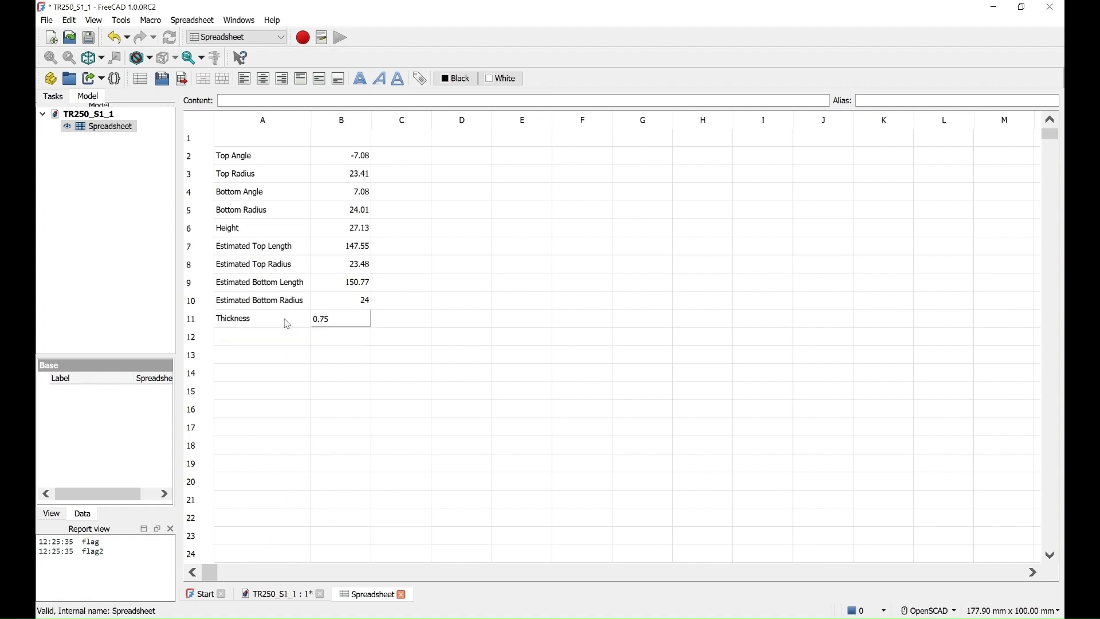
pyautogui.press('Return')
# Step: Assign the alias topAngle to the Top Angle value in cell B2
pyautogui.press('Up')
pyautogui.press('Up')
pyautogui.press('Up')
pyautogui.press('Up')
pyautogui.press('Up')
pyautogui.press('Up')
pyautogui.press('Up')
pyautogui.press('Up')
pyautogui.press('Up')
pyautogui.press('Up')
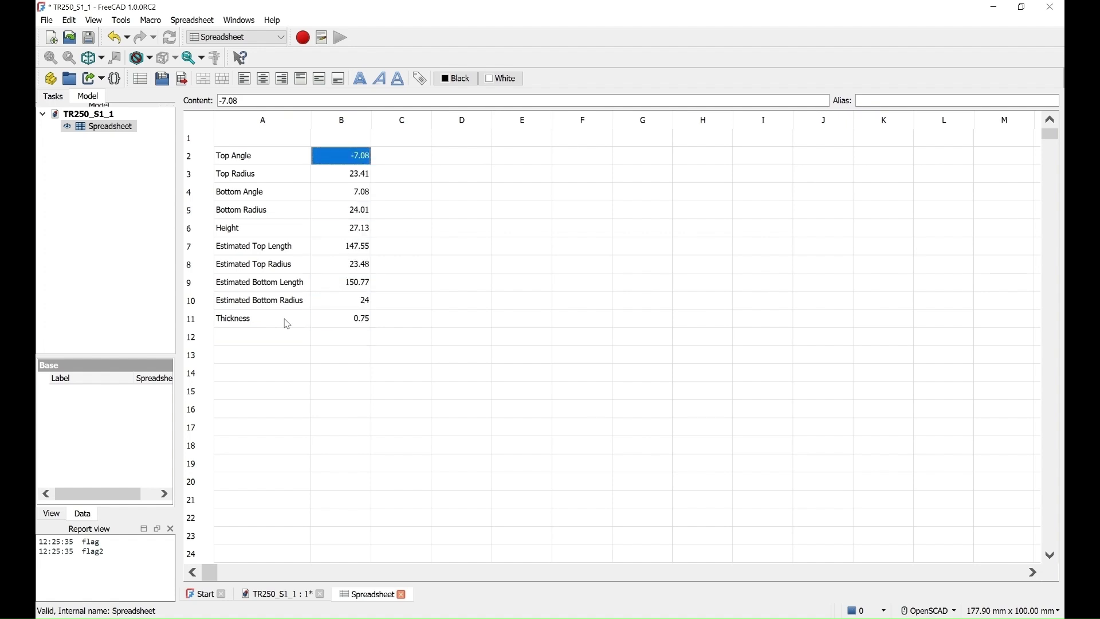
pyautogui.click(863, 100)
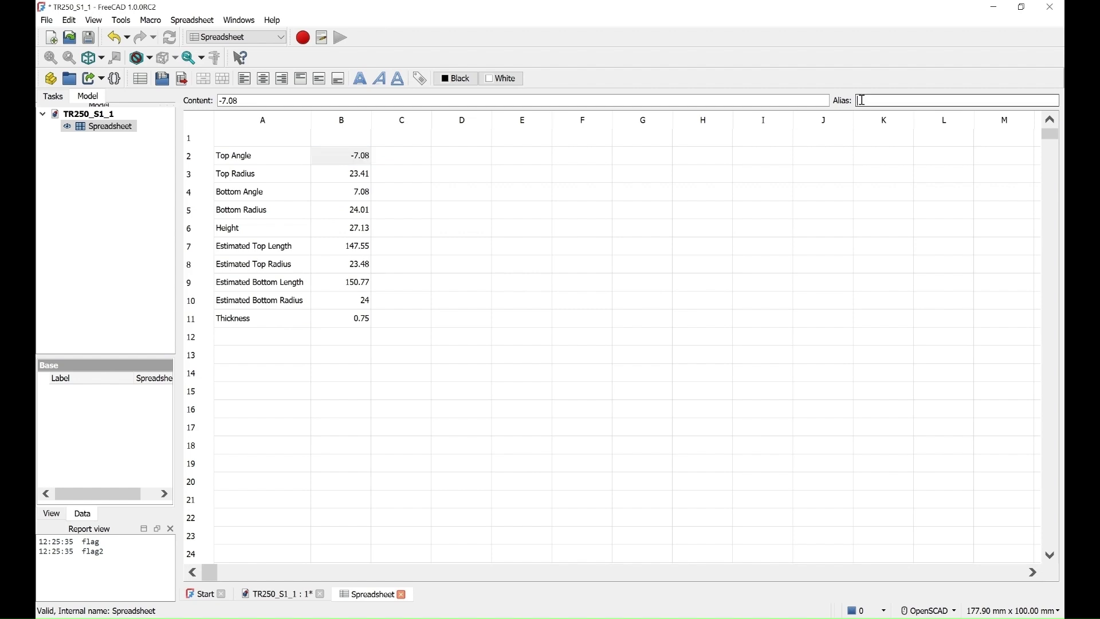
pyautogui.write('topAngle')
pyautogui.press('Return')
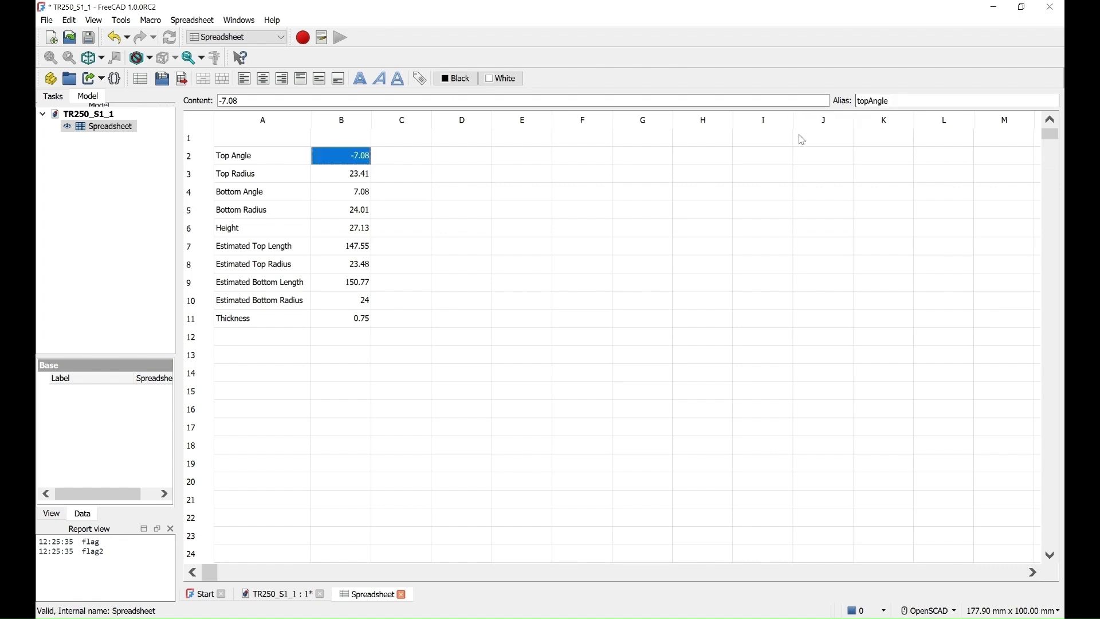
# Step: Give cells B3 to B6 aliases matching their labels, such as topRadius, bottomAngle and bottomRadius, and alias B11 as thickness
pyautogui.click(366, 173)
pyautogui.click(875, 100)
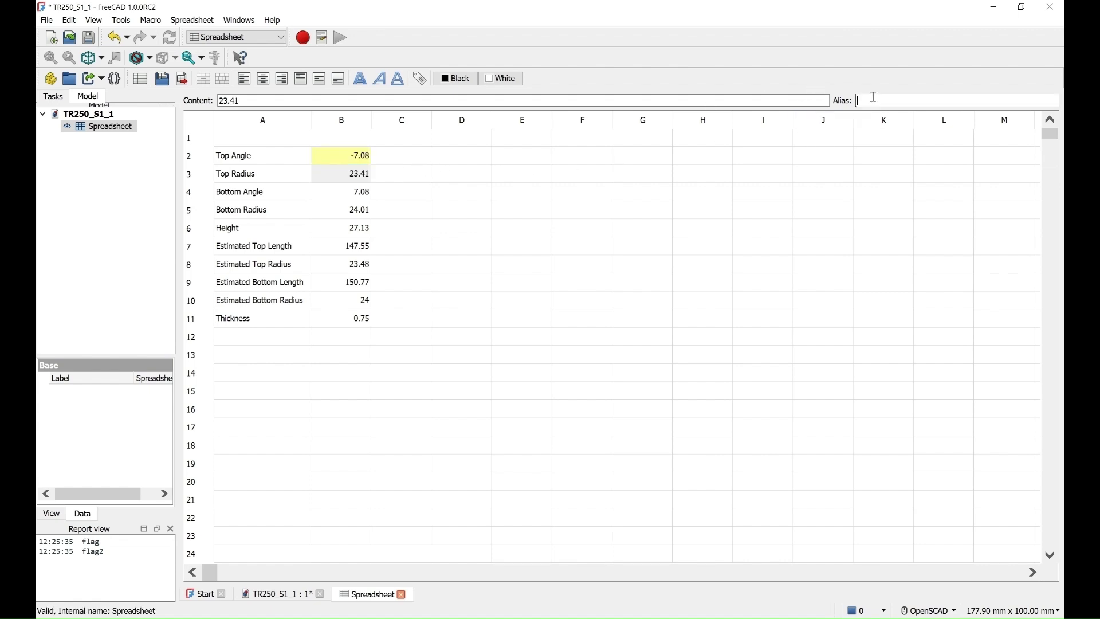
pyautogui.write('top')
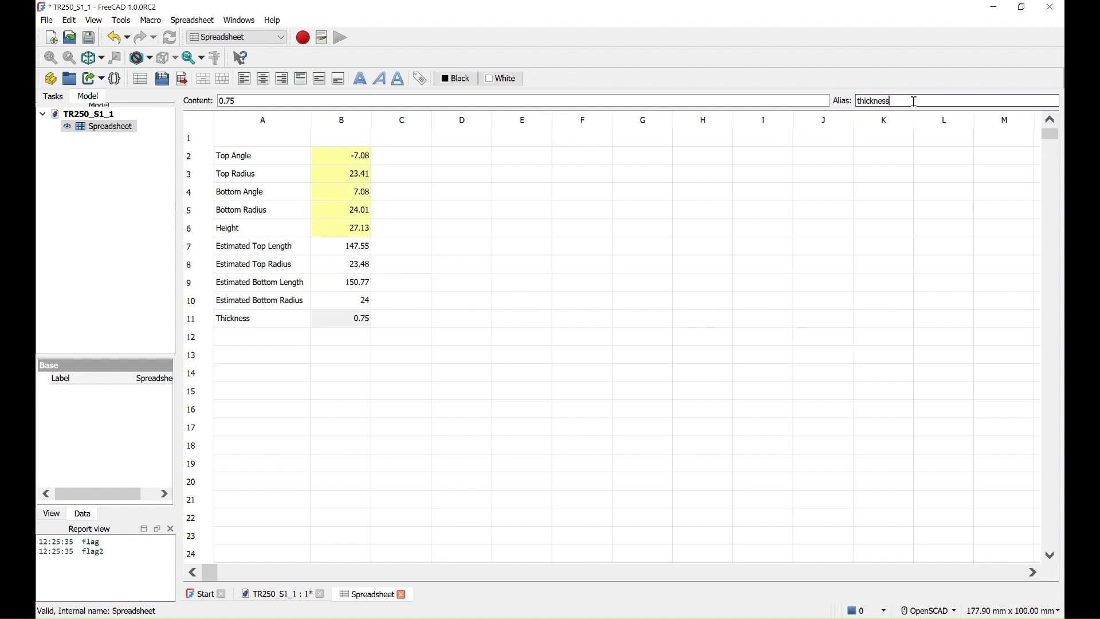
pyautogui.press('Return')
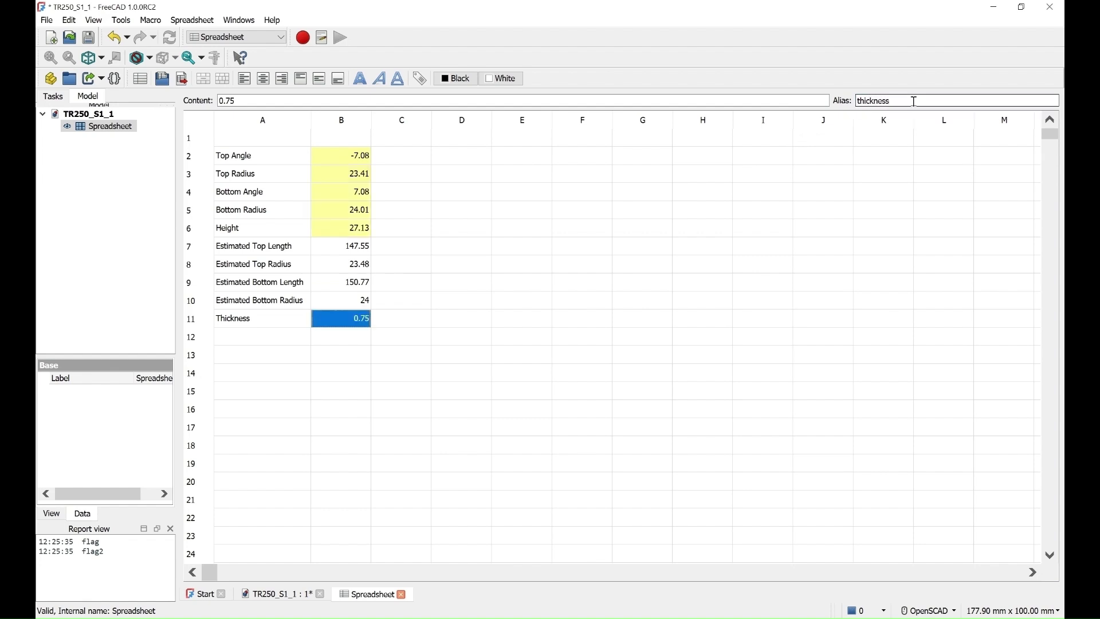
pyautogui.click(423, 363)
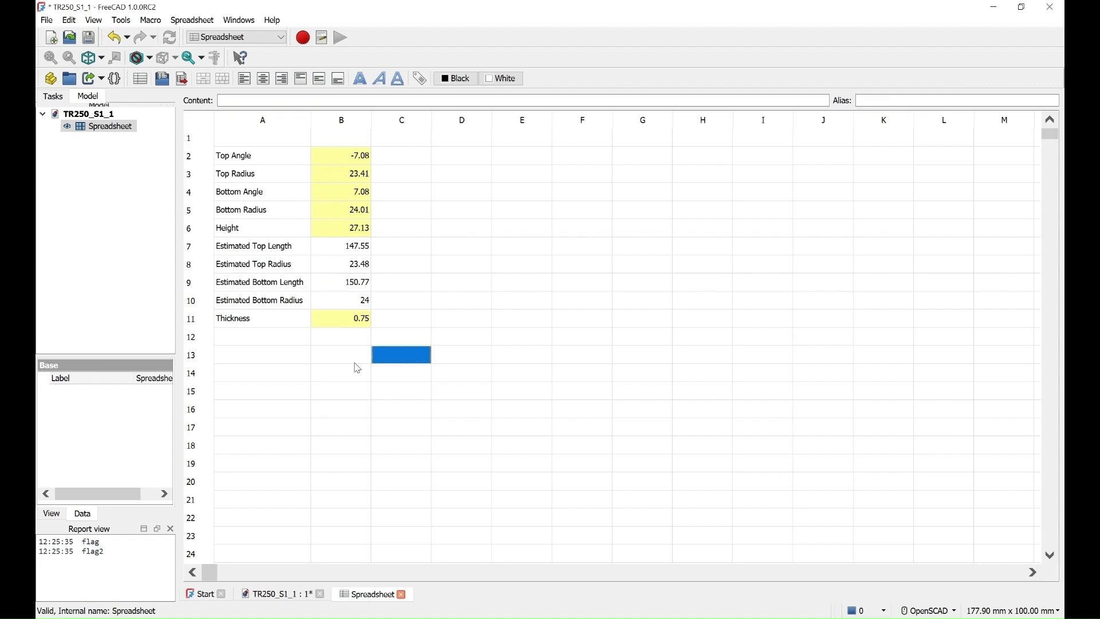
# Step: Switch to the Part Design workbench and create a new sketch on the YZ-plane
pyautogui.click(236, 38)
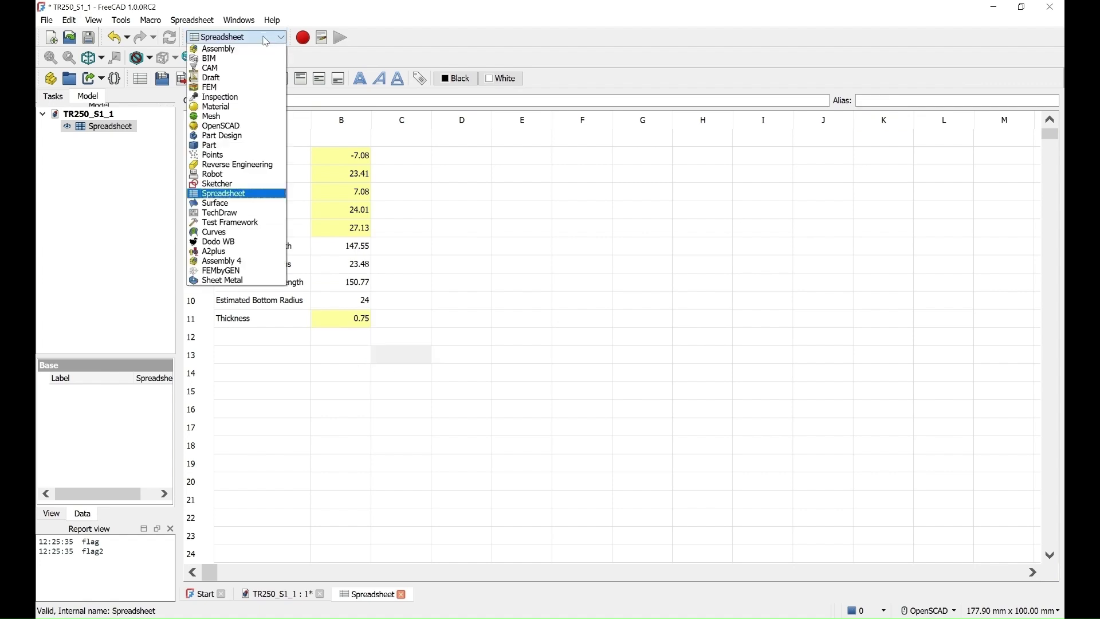
pyautogui.click(237, 138)
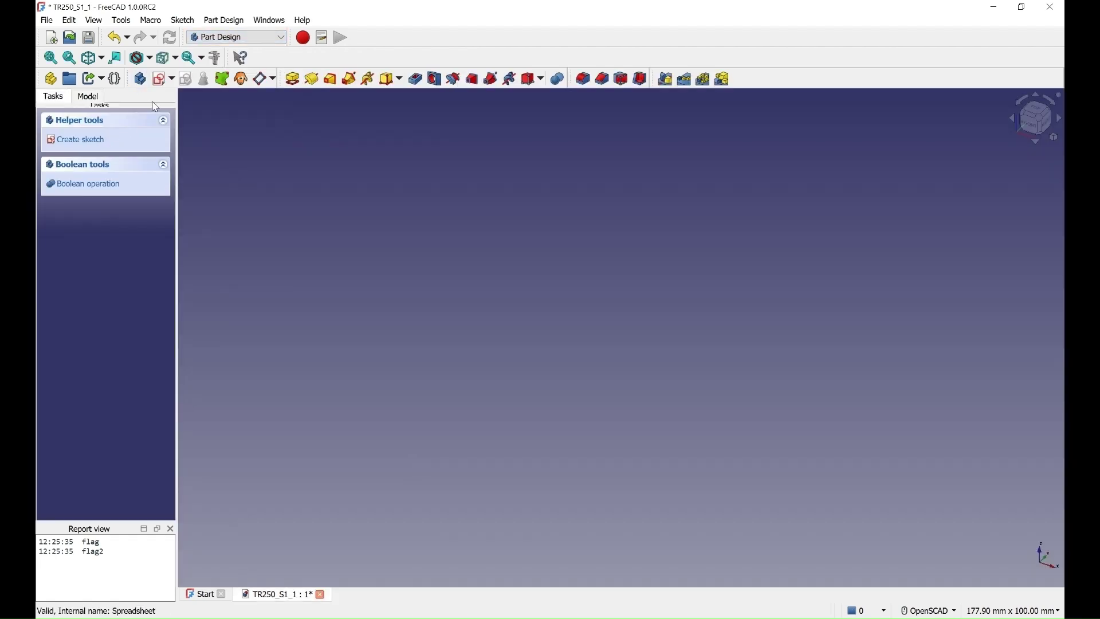
pyautogui.click(86, 140)
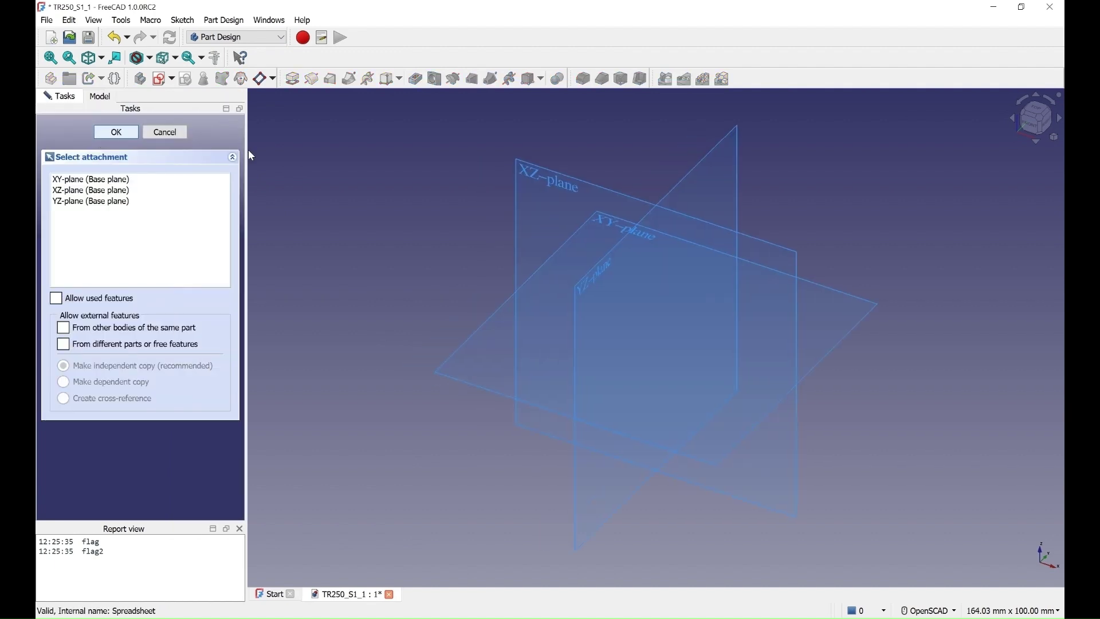
pyautogui.click(79, 202)
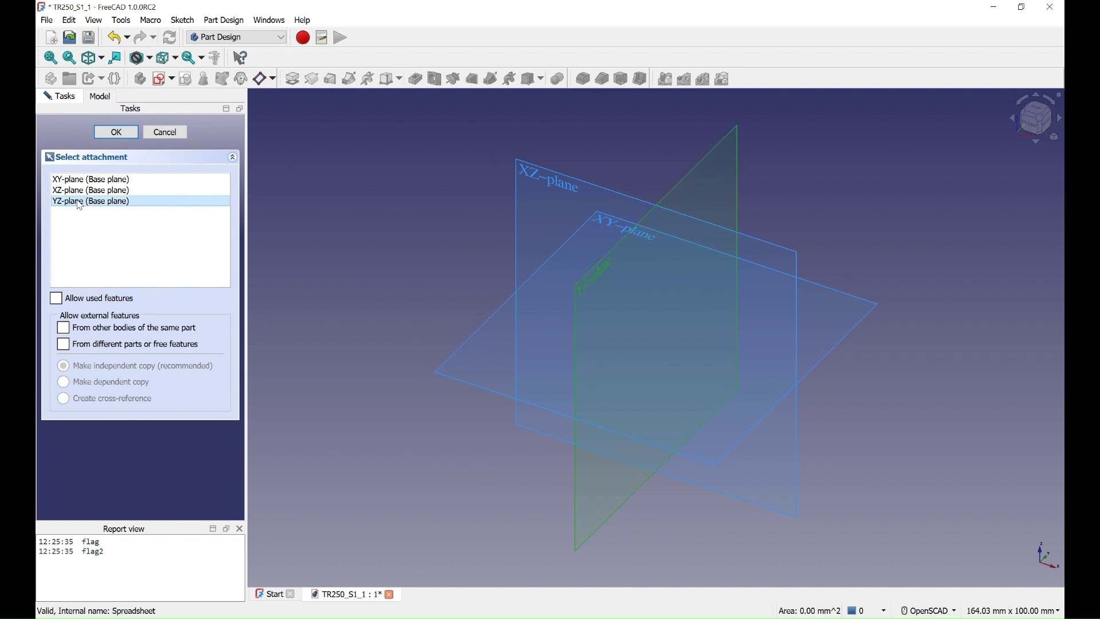
pyautogui.click(112, 138)
pyautogui.click(112, 136)
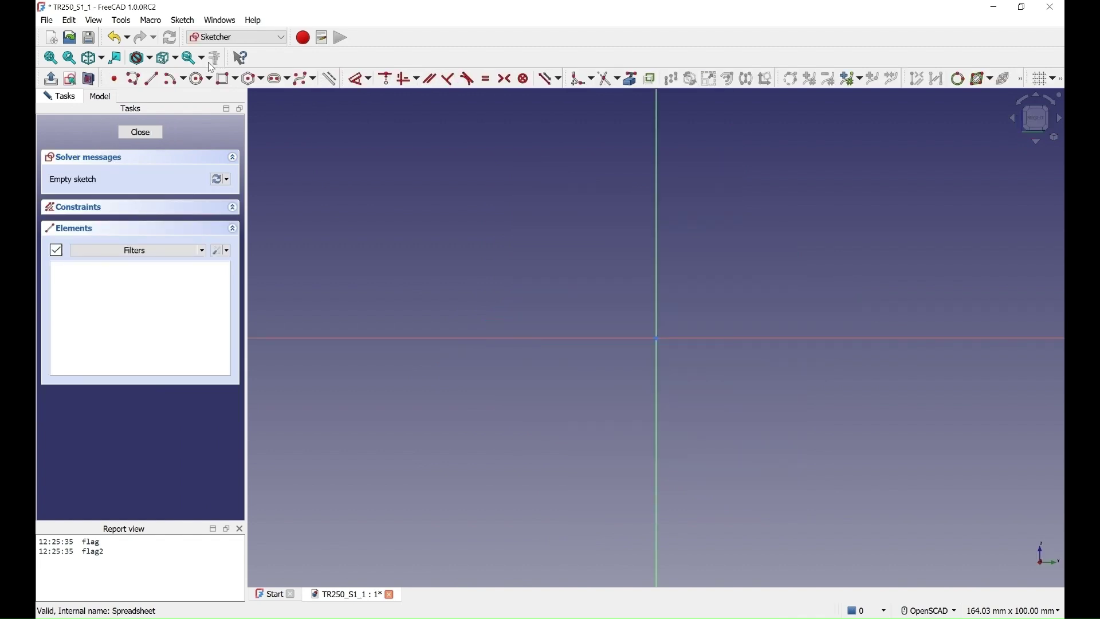
# Step: Sketch two concentric circles centred on the origin, with radii of about 45 mm and 16 mm
pyautogui.click(197, 78)
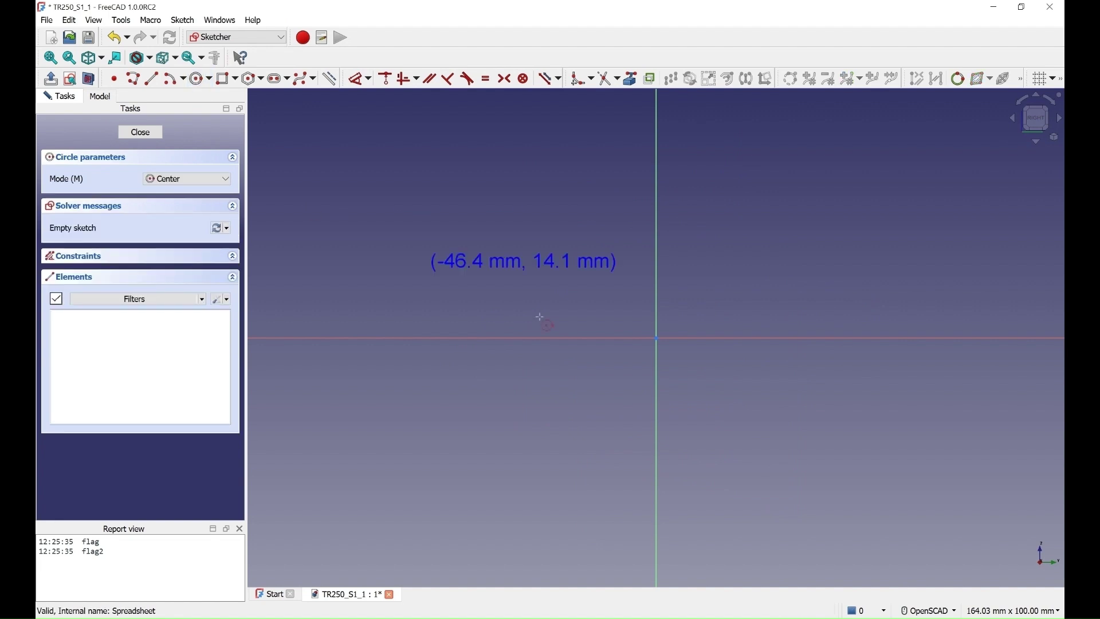
pyautogui.click(657, 340)
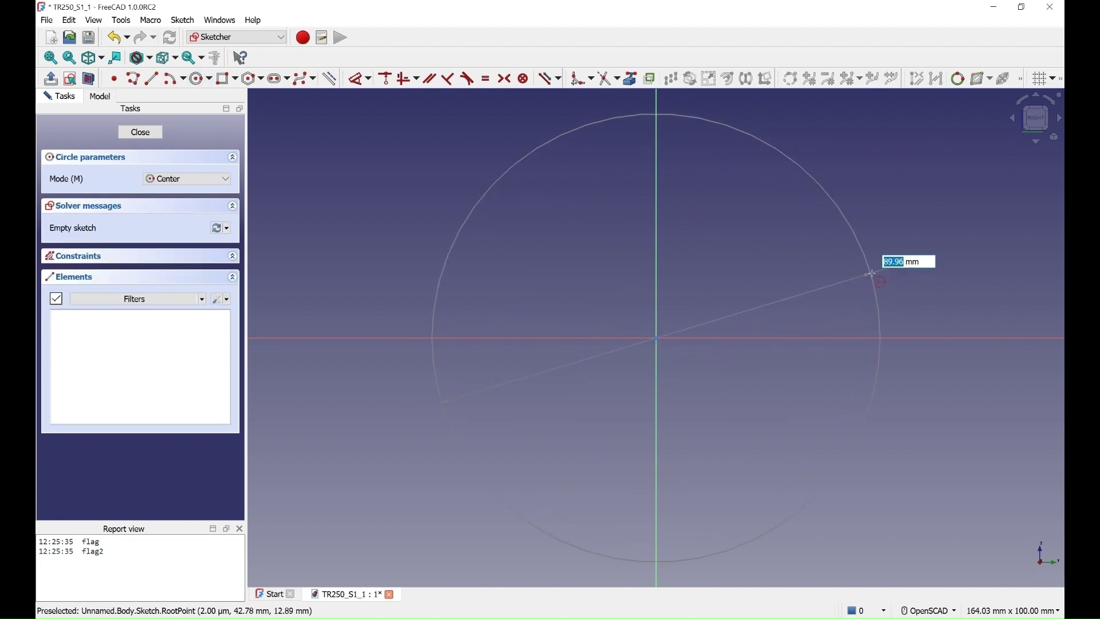
pyautogui.click(872, 274)
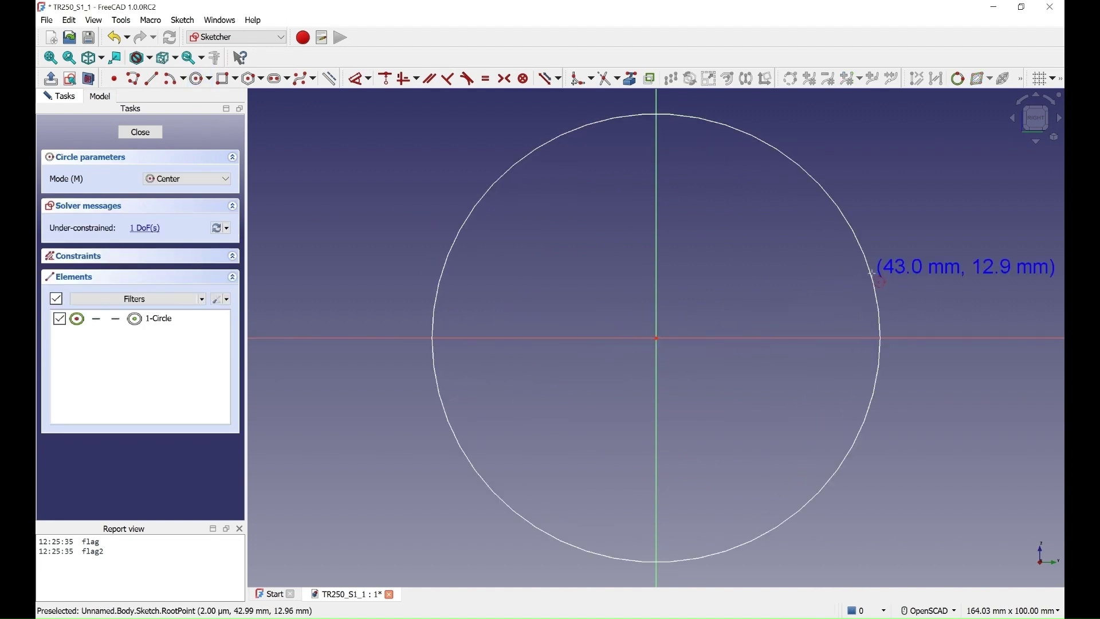
pyautogui.click(657, 339)
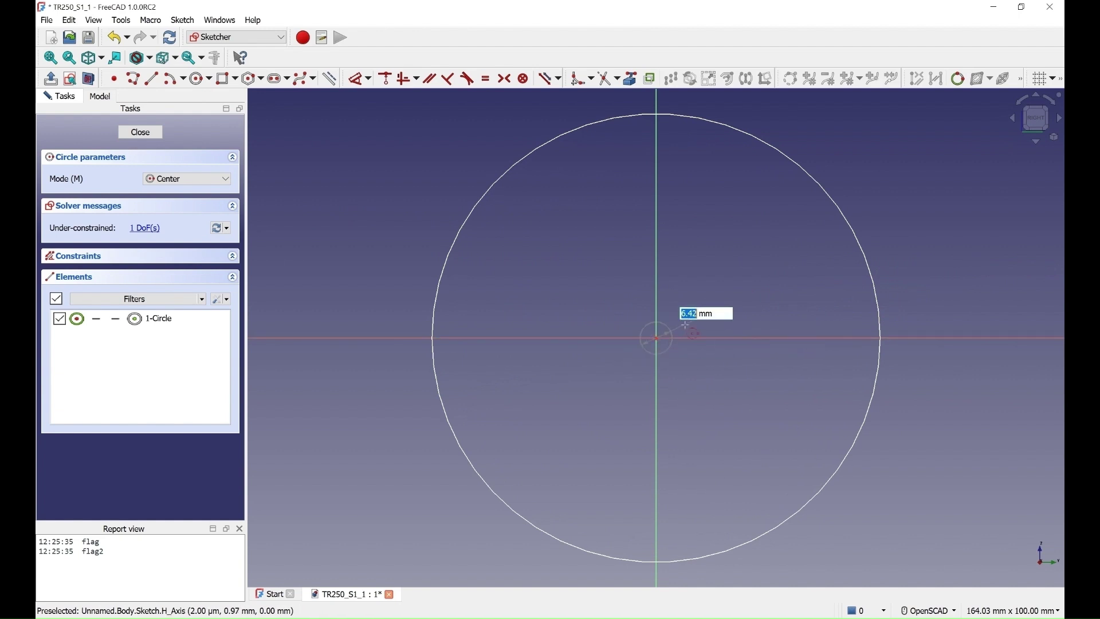
pyautogui.click(728, 299)
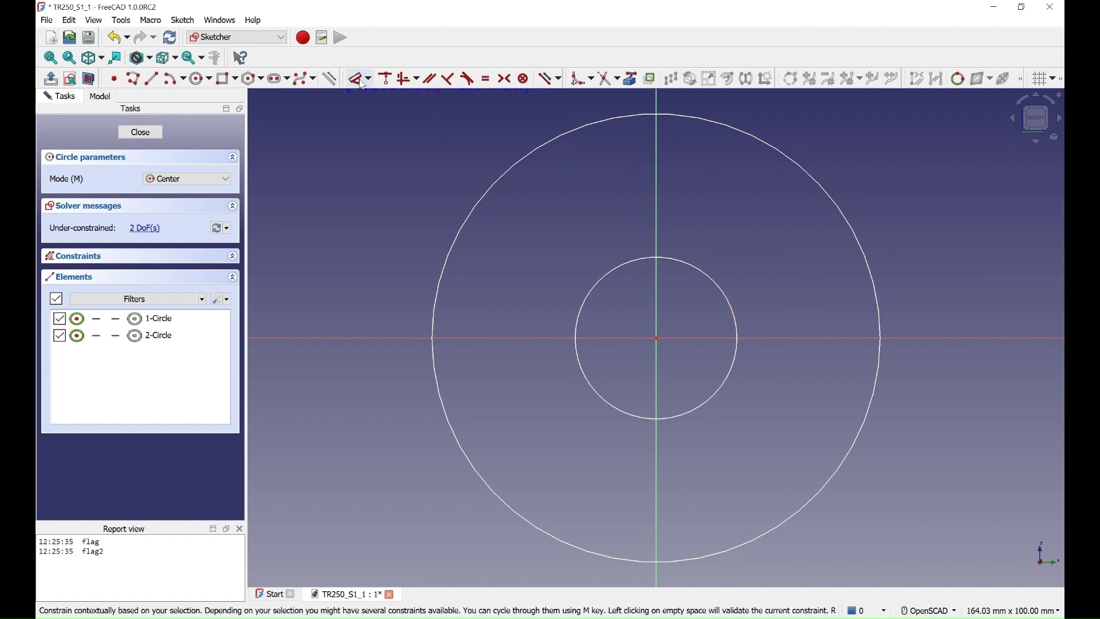
# Step: Constrain the inner circle's radius with the expression <<Spreadsheet>>.topRadius
pyautogui.click(371, 79)
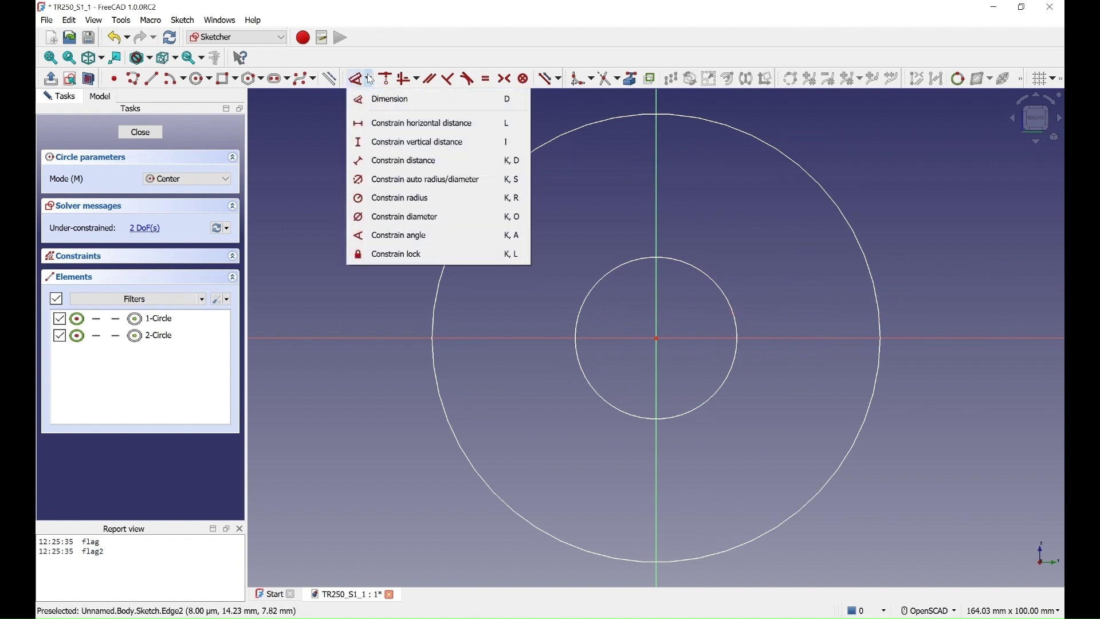
pyautogui.click(408, 200)
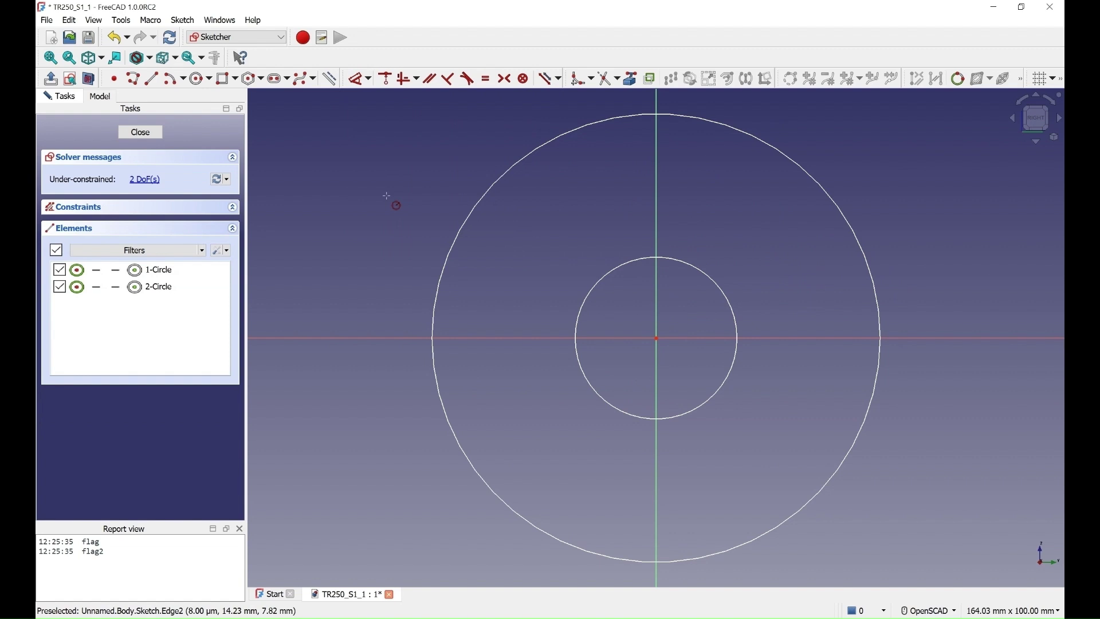
pyautogui.click(611, 279)
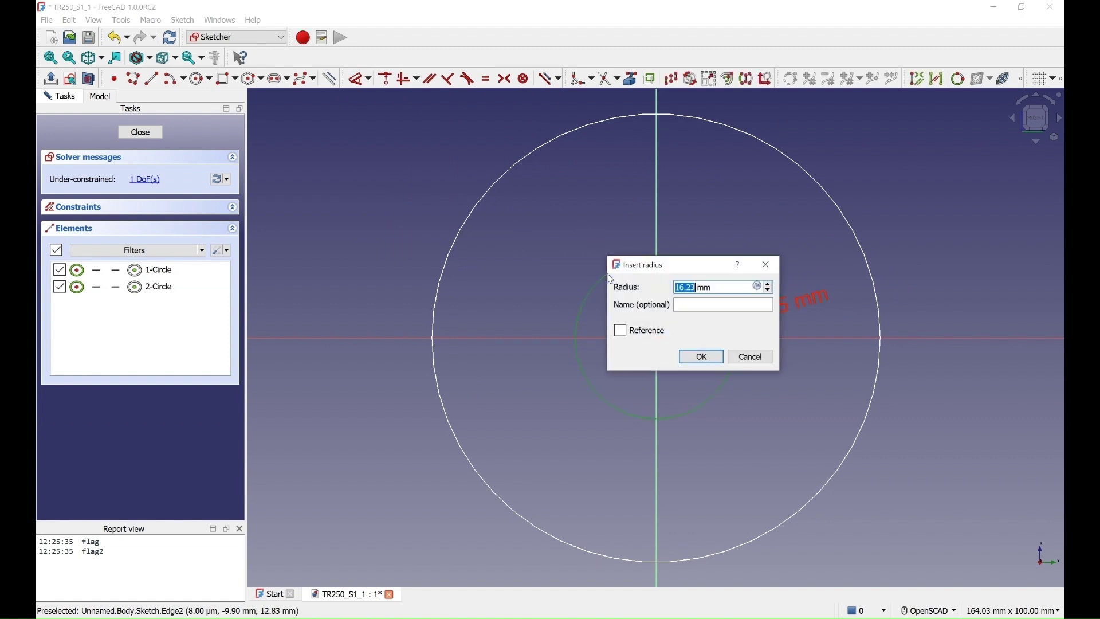
pyautogui.click(757, 286)
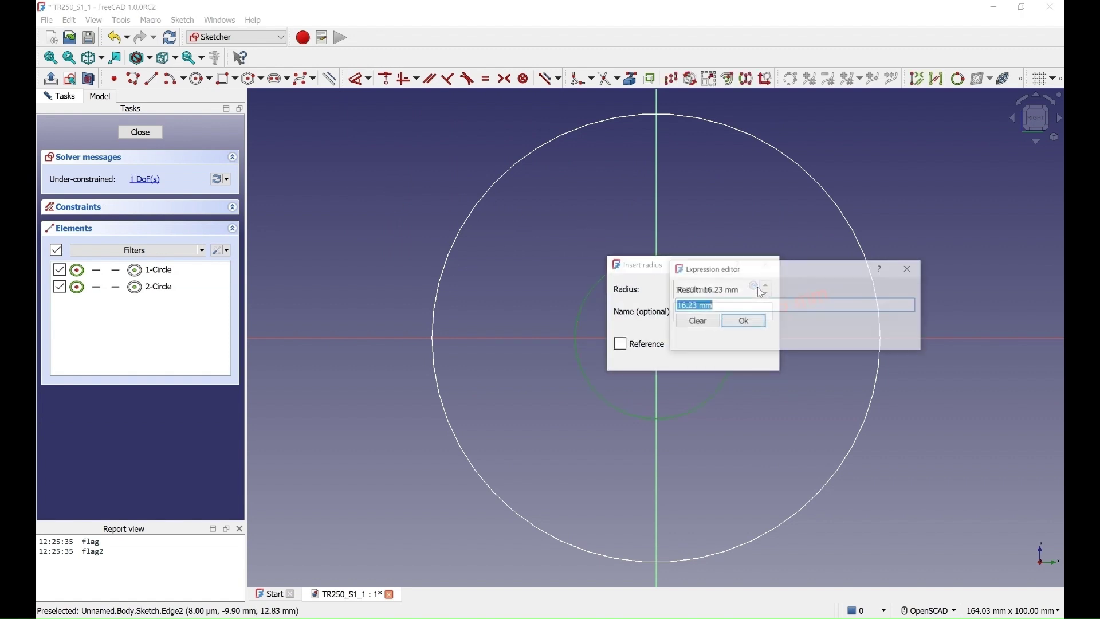
pyautogui.write('s')
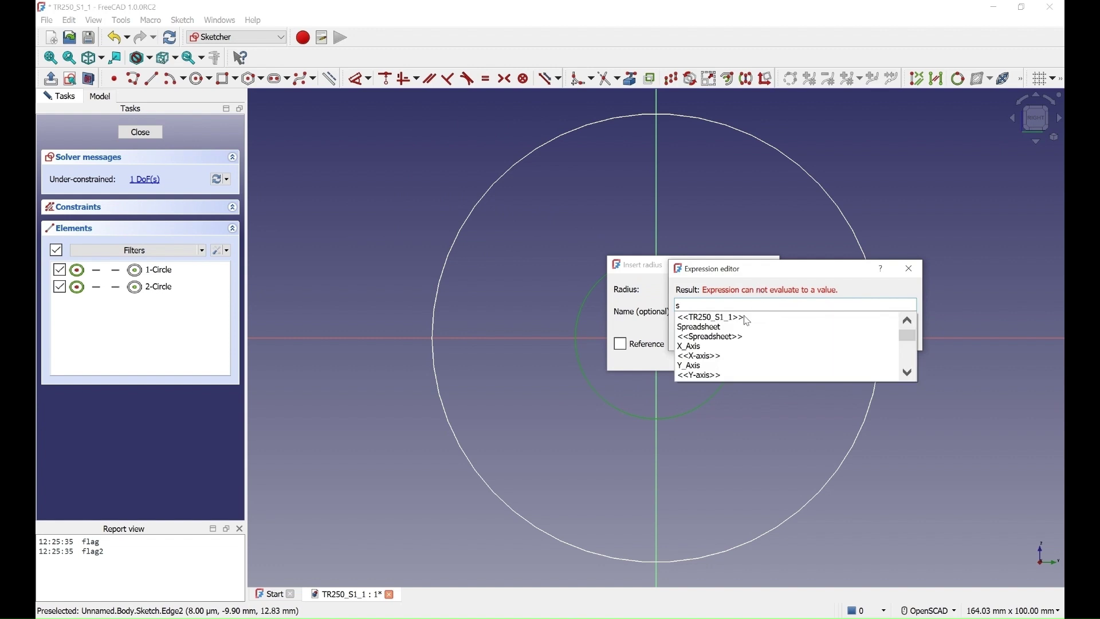
pyautogui.click(729, 338)
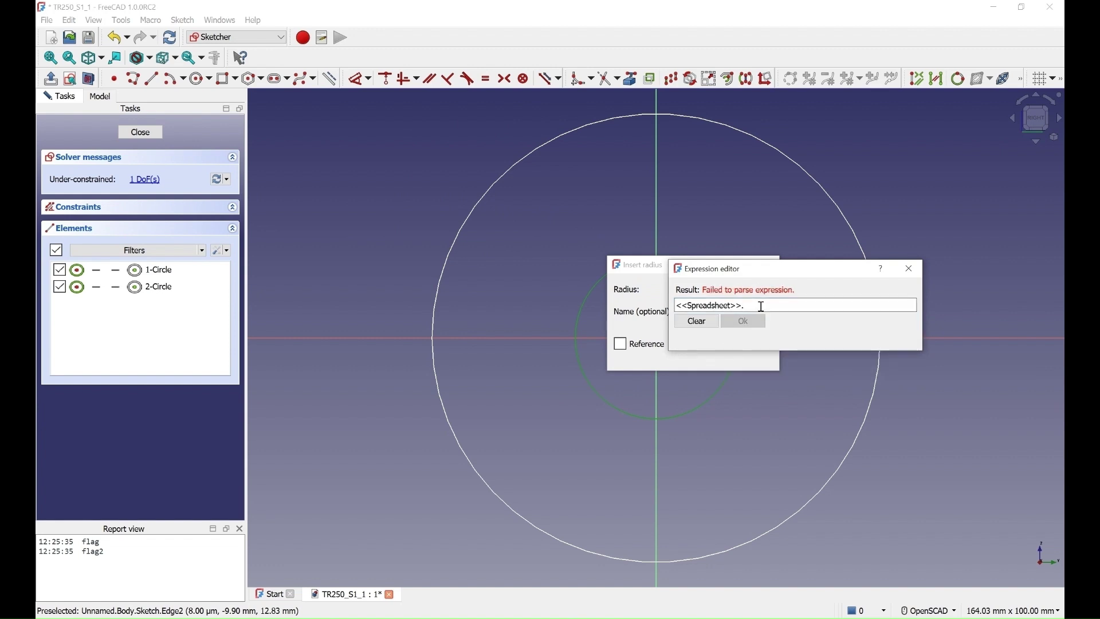
pyautogui.write('to')
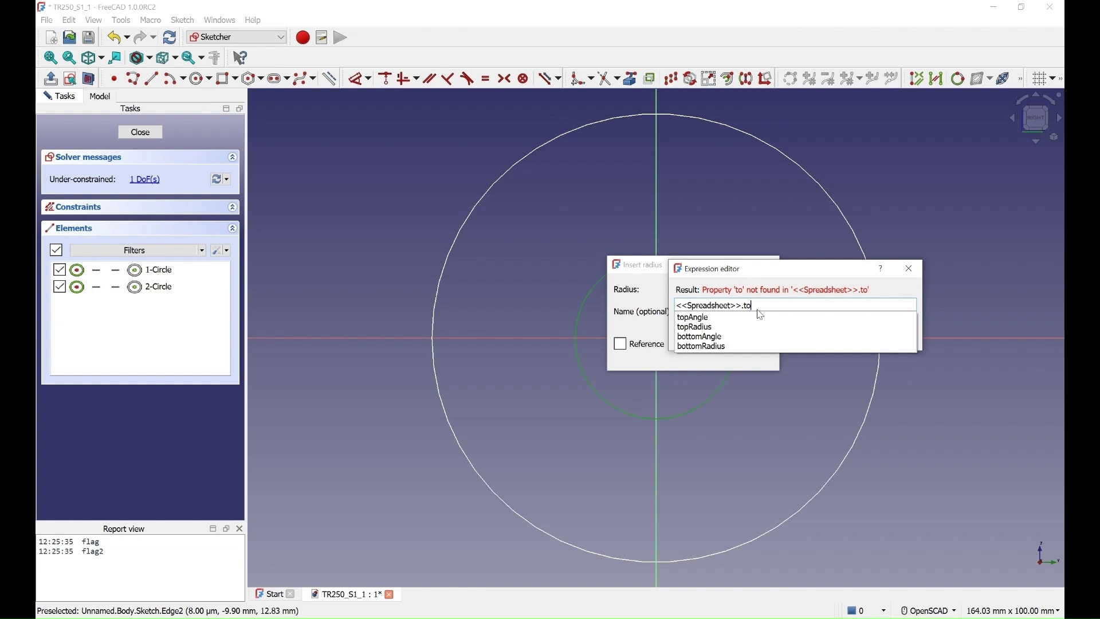
pyautogui.click(711, 328)
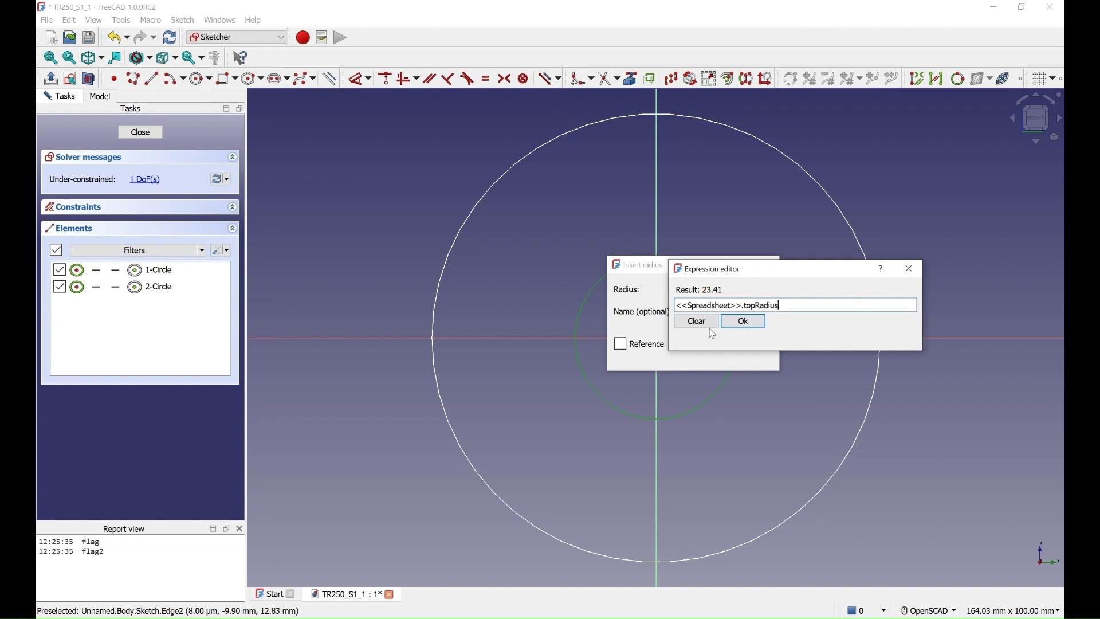
pyautogui.click(743, 321)
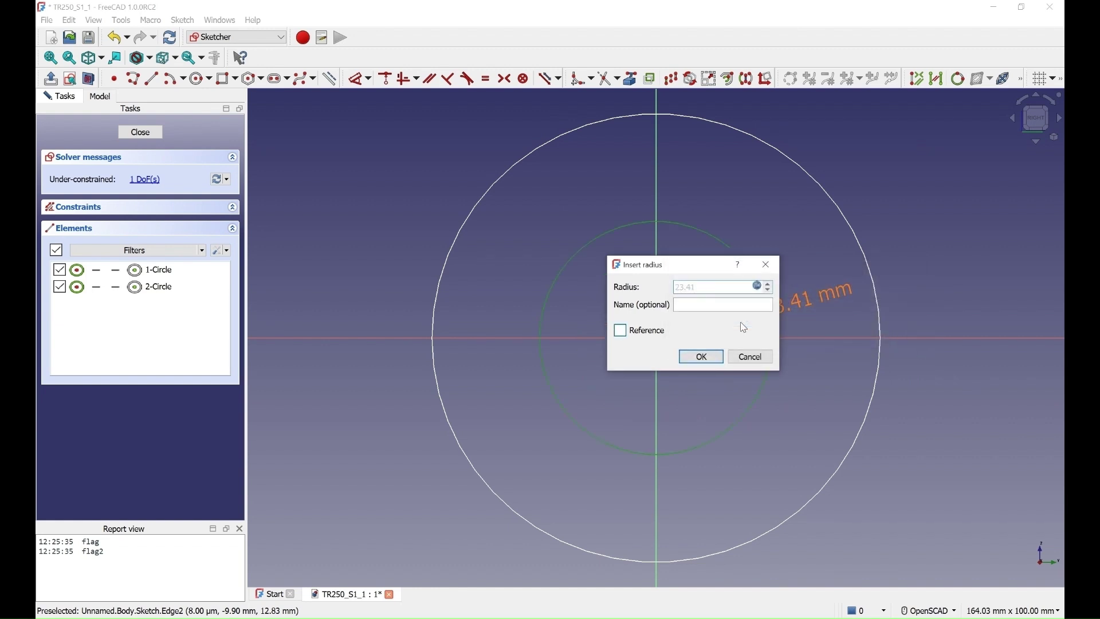
pyautogui.click(716, 358)
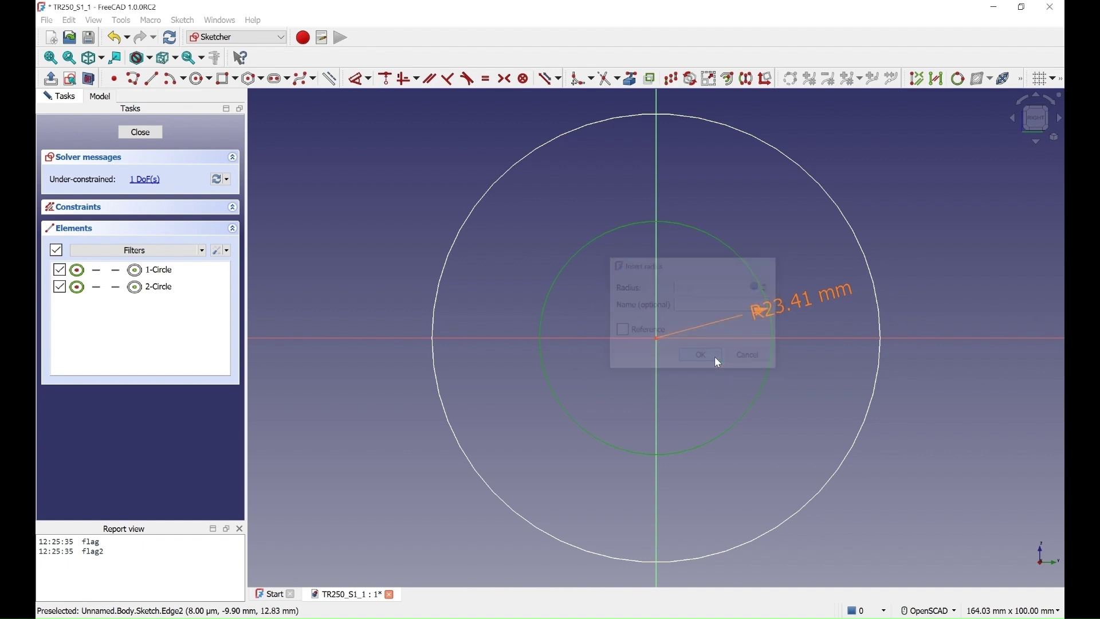
# Step: Constrain the outer circle's radius with the expression <<Spreadsheet>>.topRadius+2*<<Spreadsheet>>.thickness
pyautogui.click(818, 183)
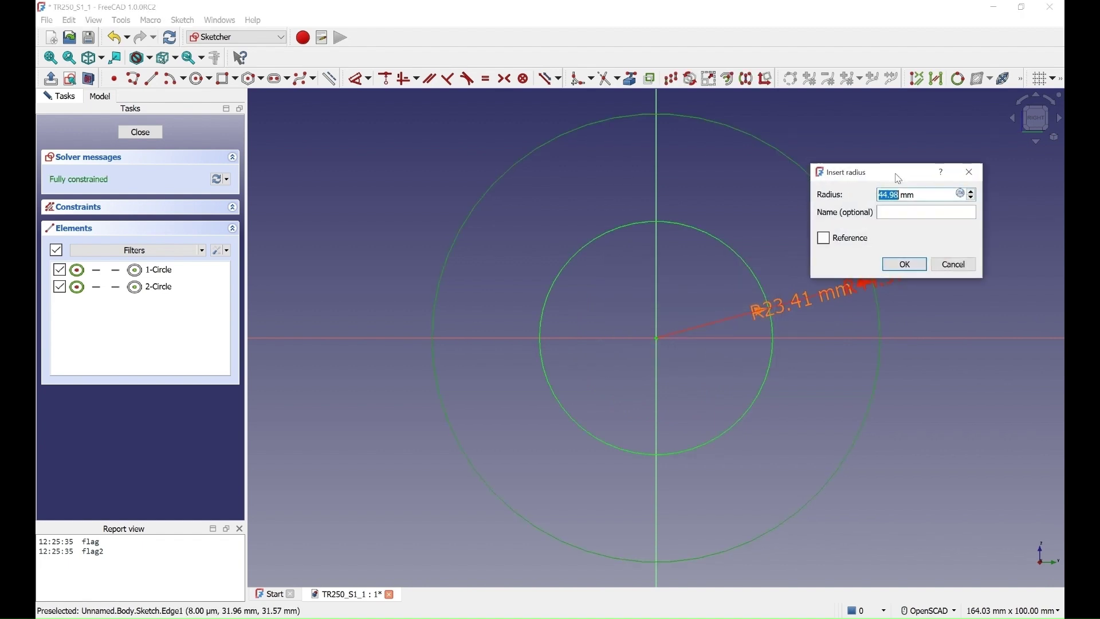
pyautogui.click(744, 217)
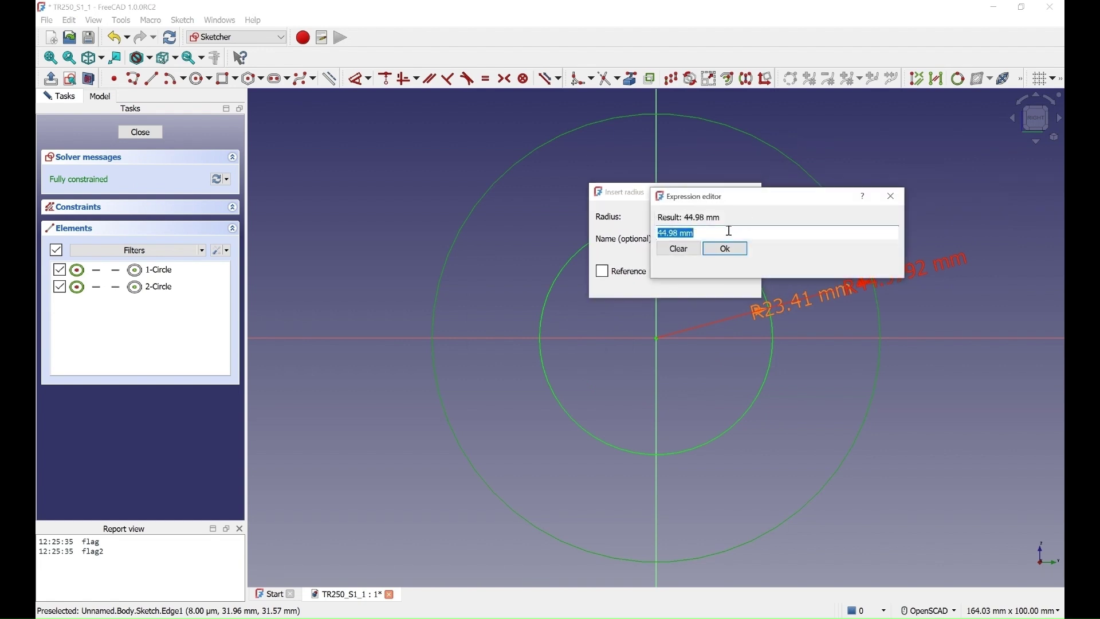
pyautogui.write('<<')
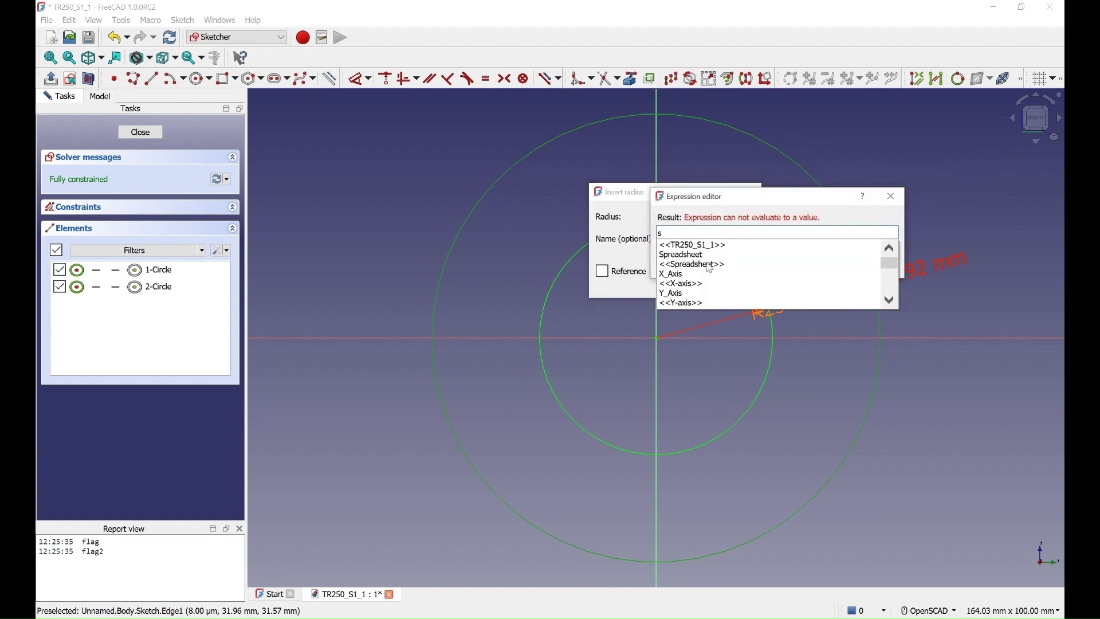
pyautogui.click(710, 265)
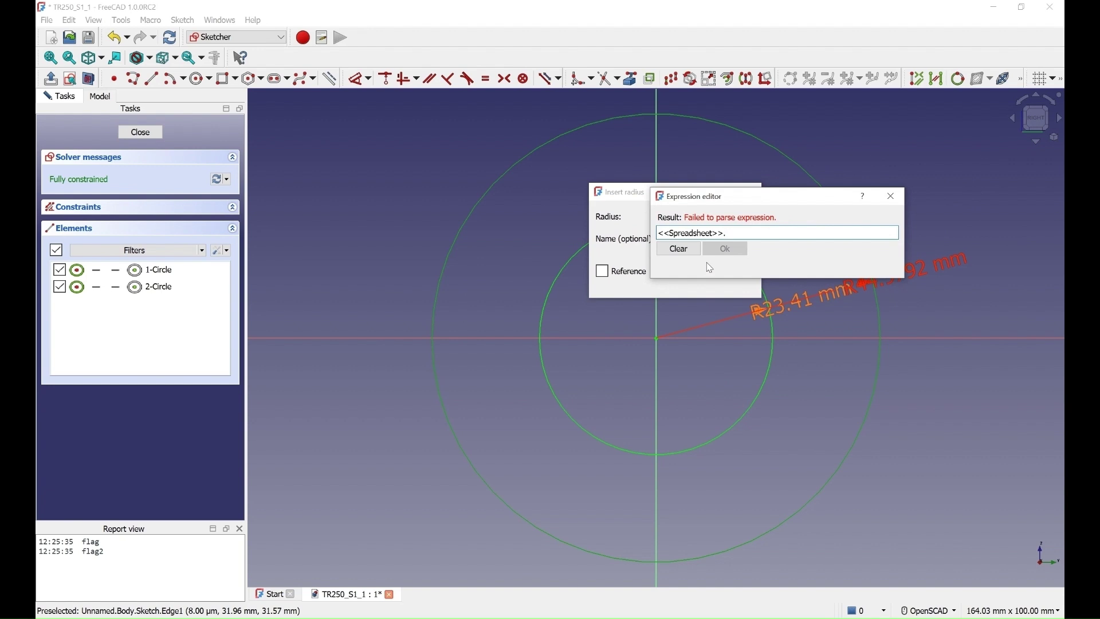
pyautogui.write('to')
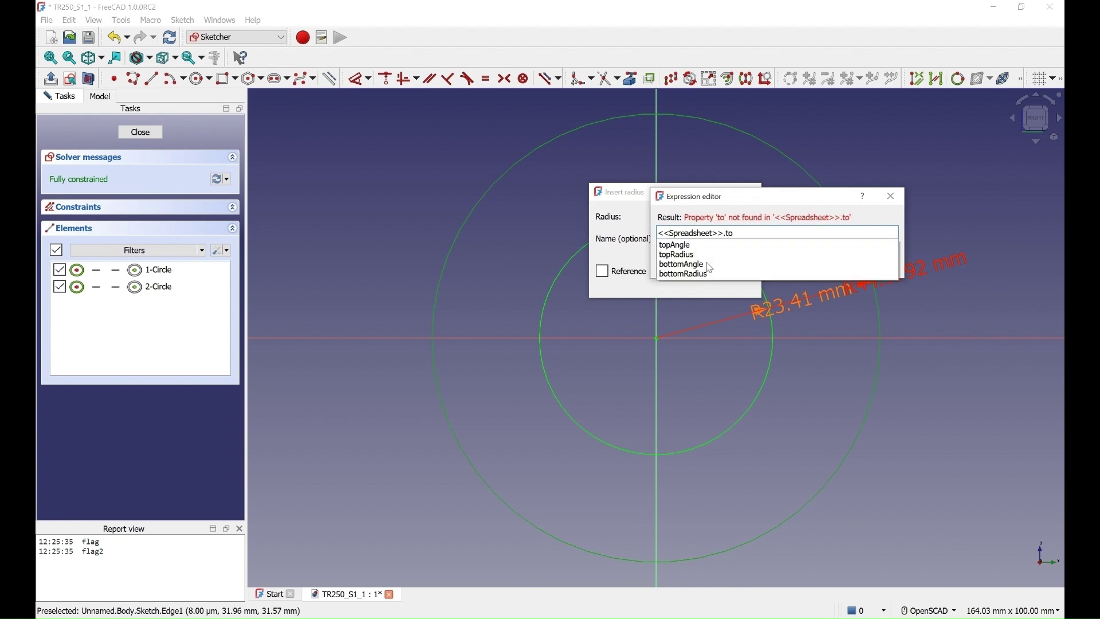
pyautogui.click(693, 256)
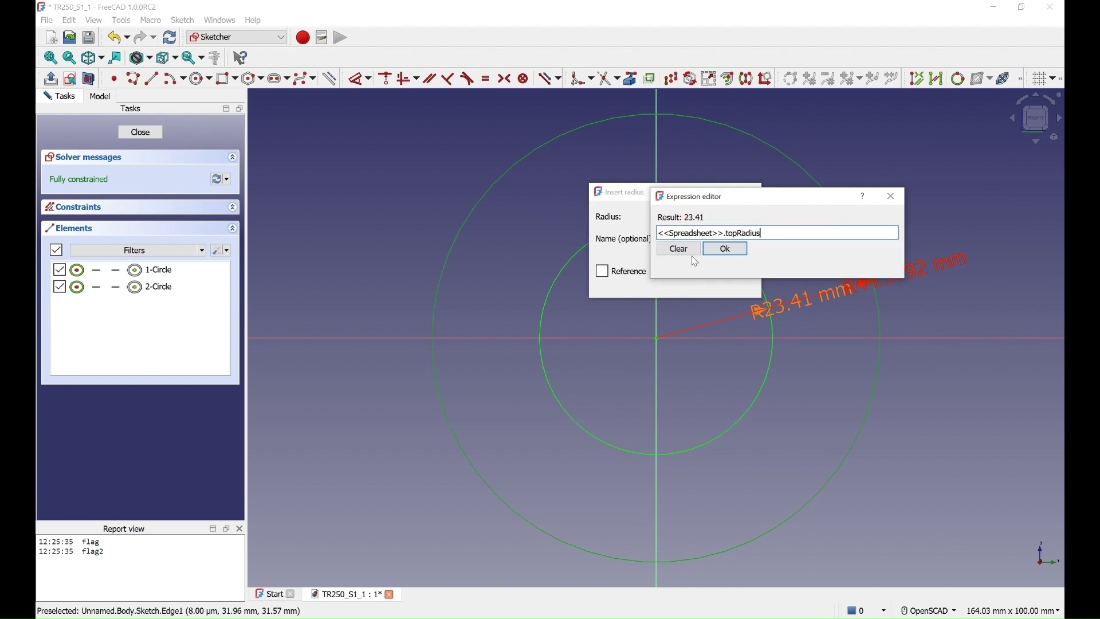
pyautogui.write('+')
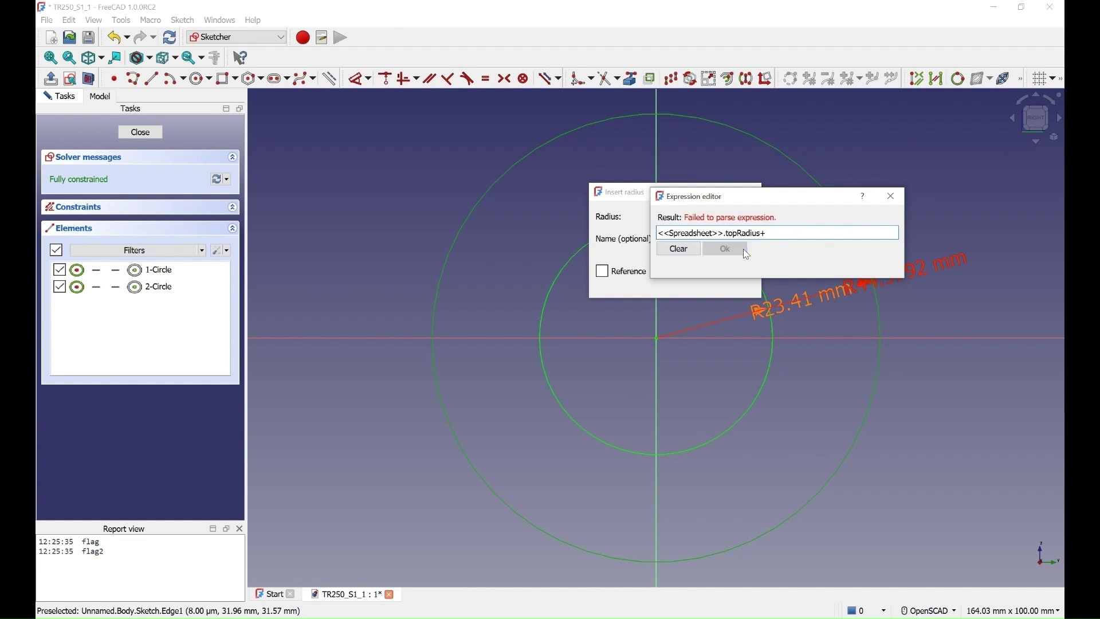
pyautogui.write('2*s')
pyautogui.click(714, 265)
pyautogui.write('th')
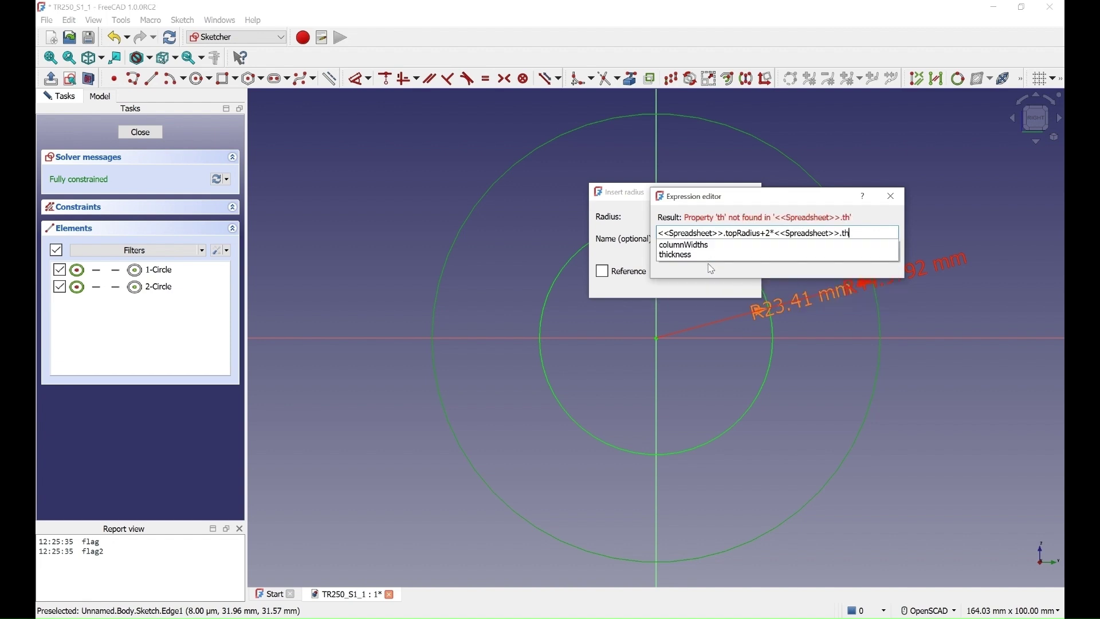
pyautogui.click(697, 255)
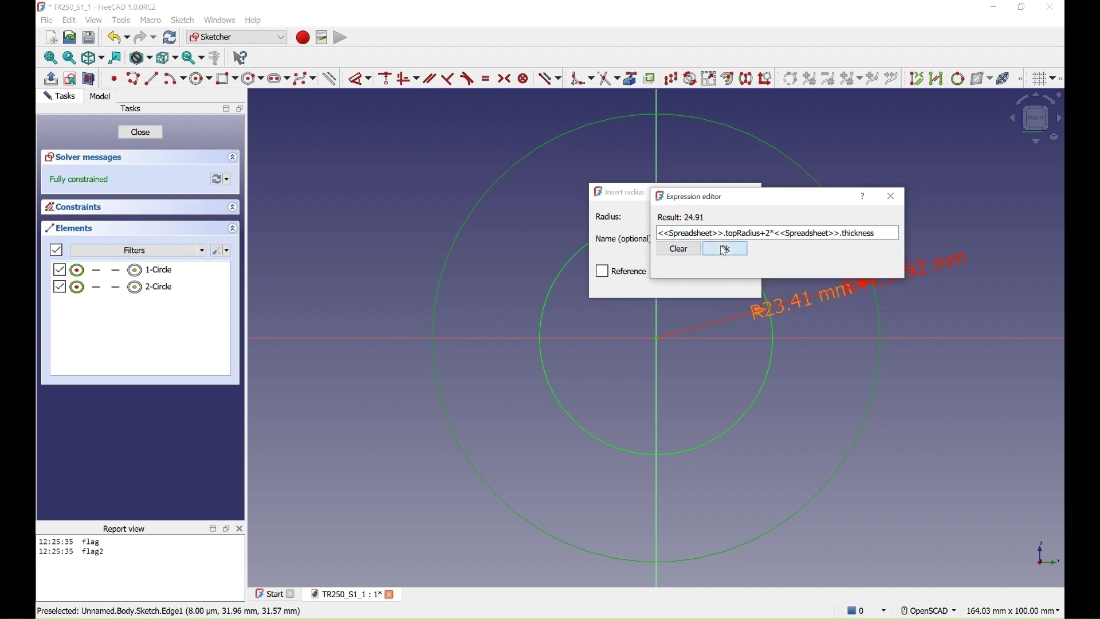
pyautogui.click(725, 249)
pyautogui.click(684, 284)
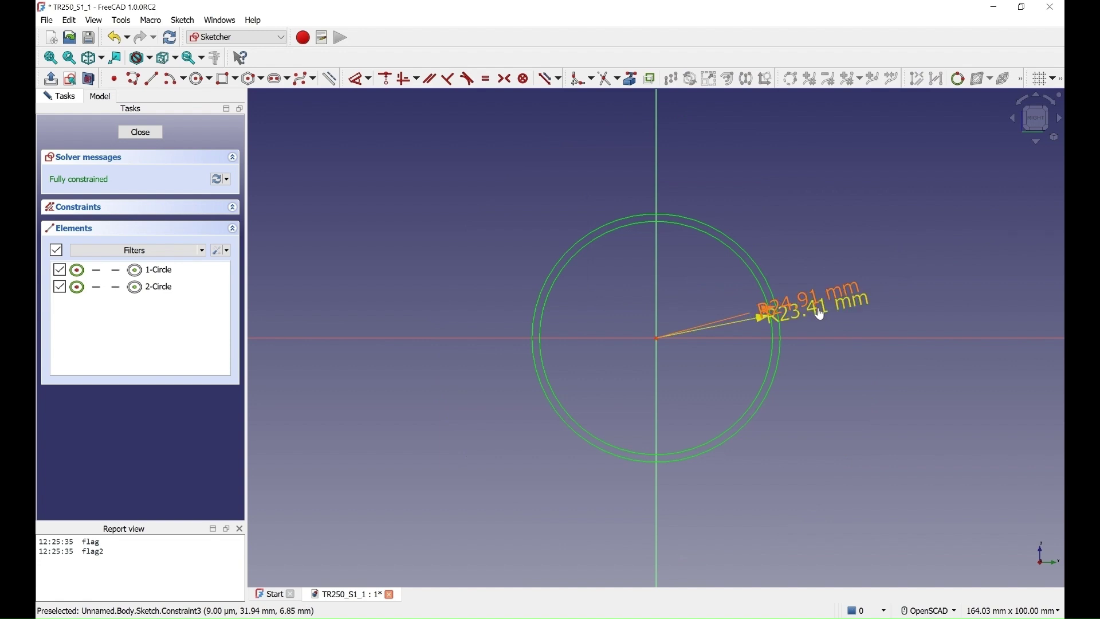
# Step: Move the two radius dimension labels apart, outside the circles, so they no longer overlap, and inspect the gap between the circles
pyautogui.moveTo(817, 312); pyautogui.dragTo(789, 252)
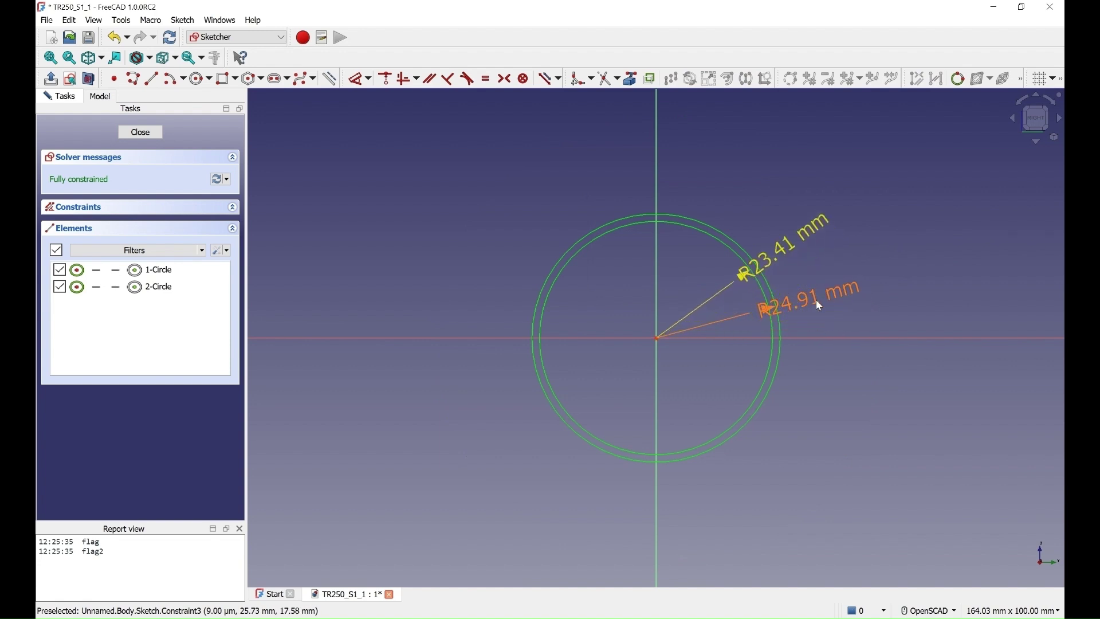
pyautogui.moveTo(844, 288)
pyautogui.mouseDown()
pyautogui.moveTo(809, 304)
pyautogui.moveTo(860, 289)
pyautogui.mouseUp()
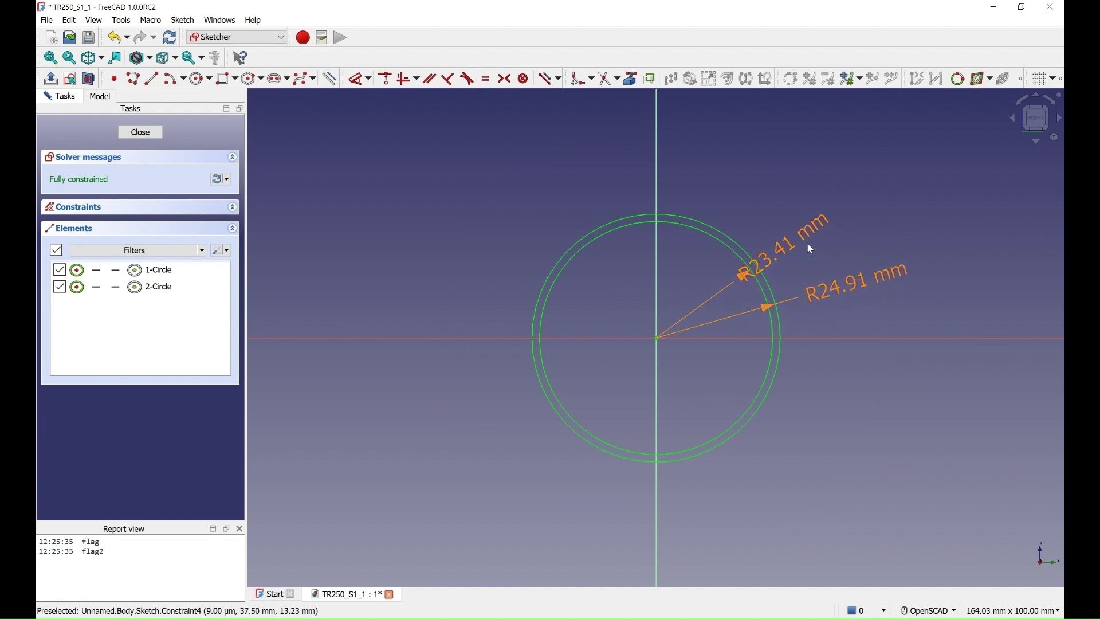
pyautogui.moveTo(806, 242); pyautogui.dragTo(845, 245)
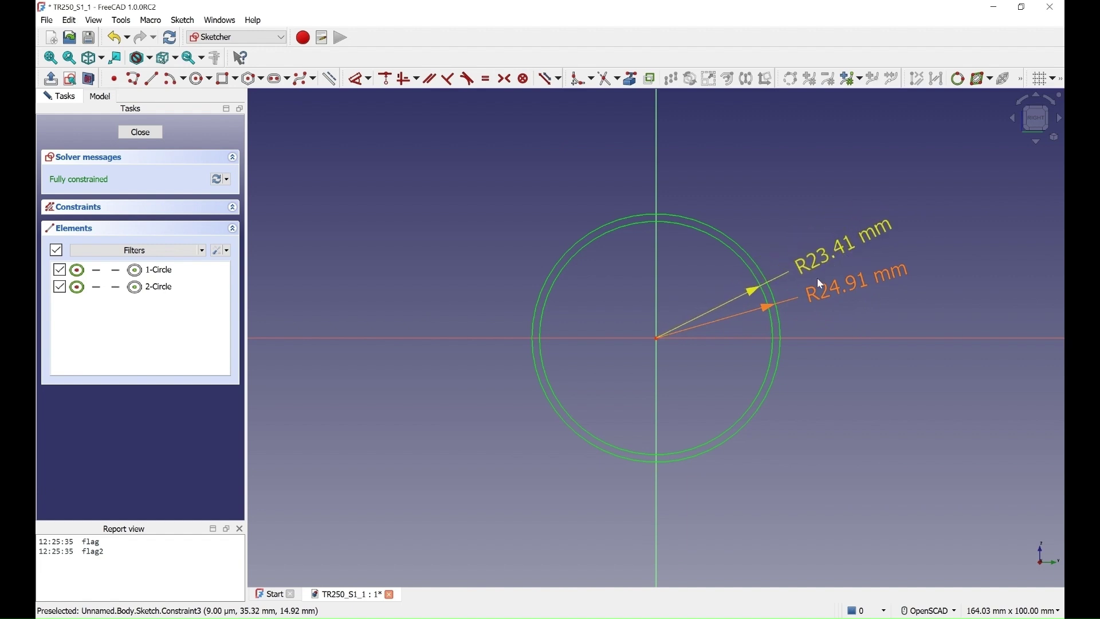
pyautogui.scroll(7, 785, 290)
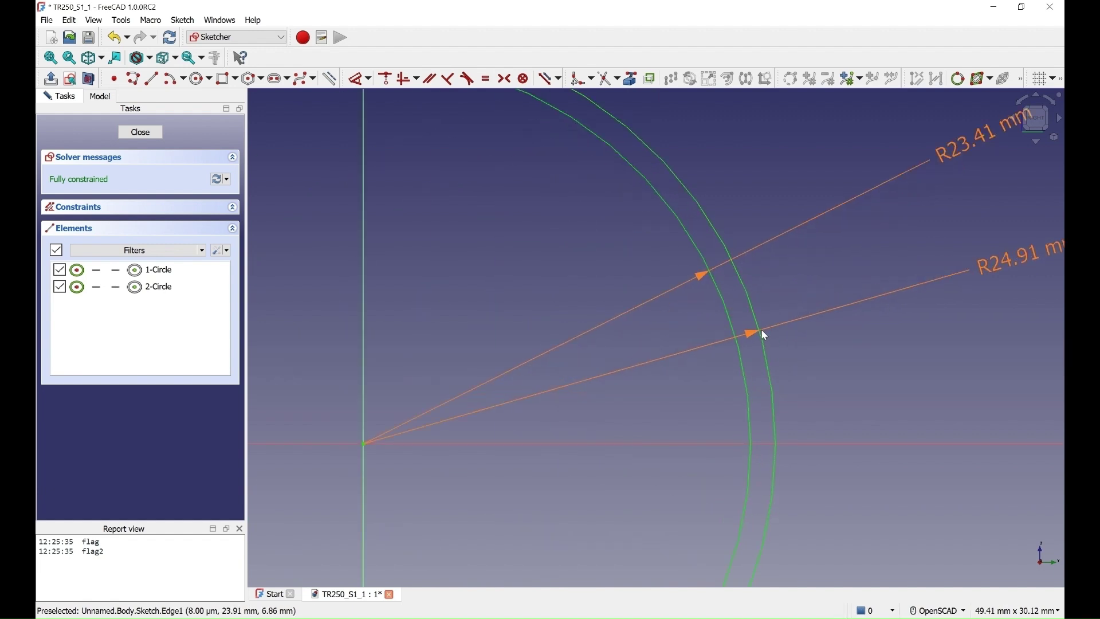
pyautogui.scroll(-5, 704, 273)
pyautogui.scroll(-3, 744, 279)
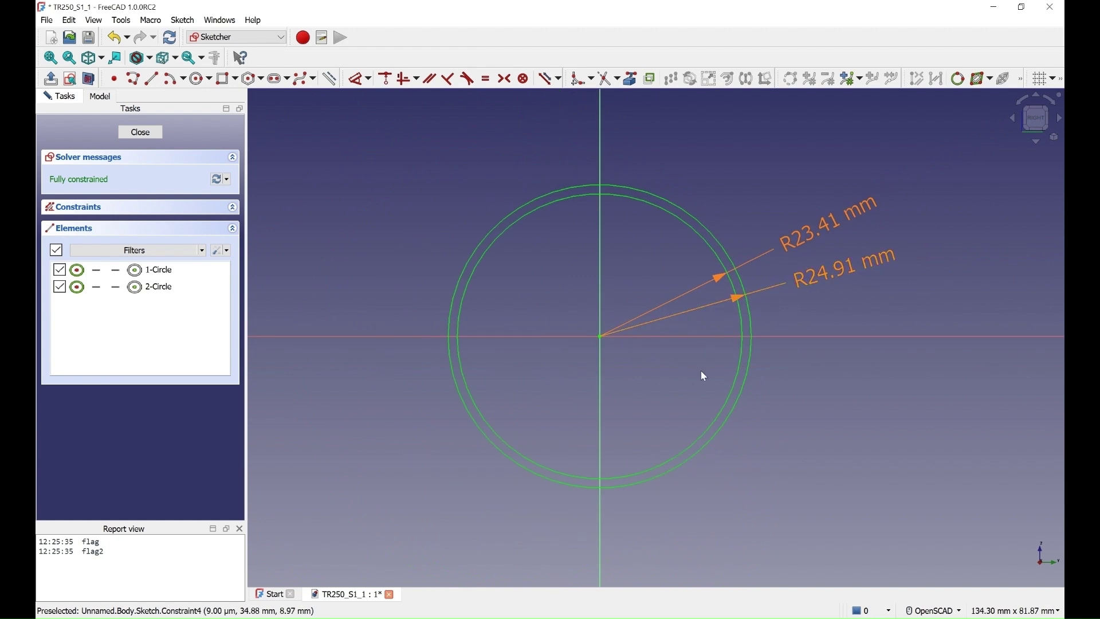
# Step: Close the sketch and rename it as top in the model tree
pyautogui.click(141, 133)
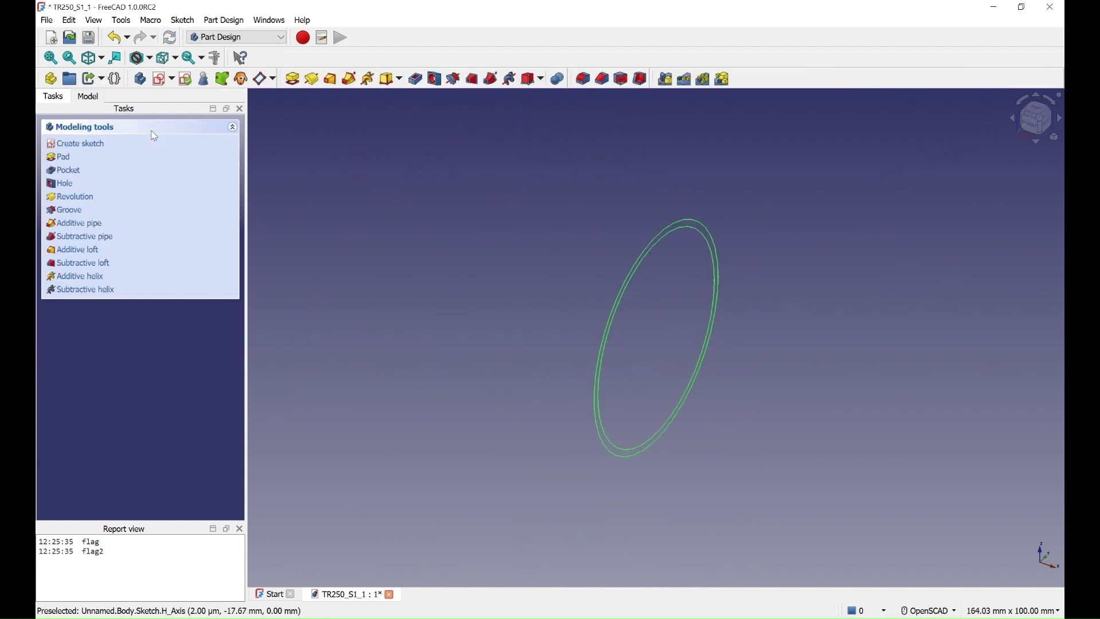
pyautogui.click(85, 100)
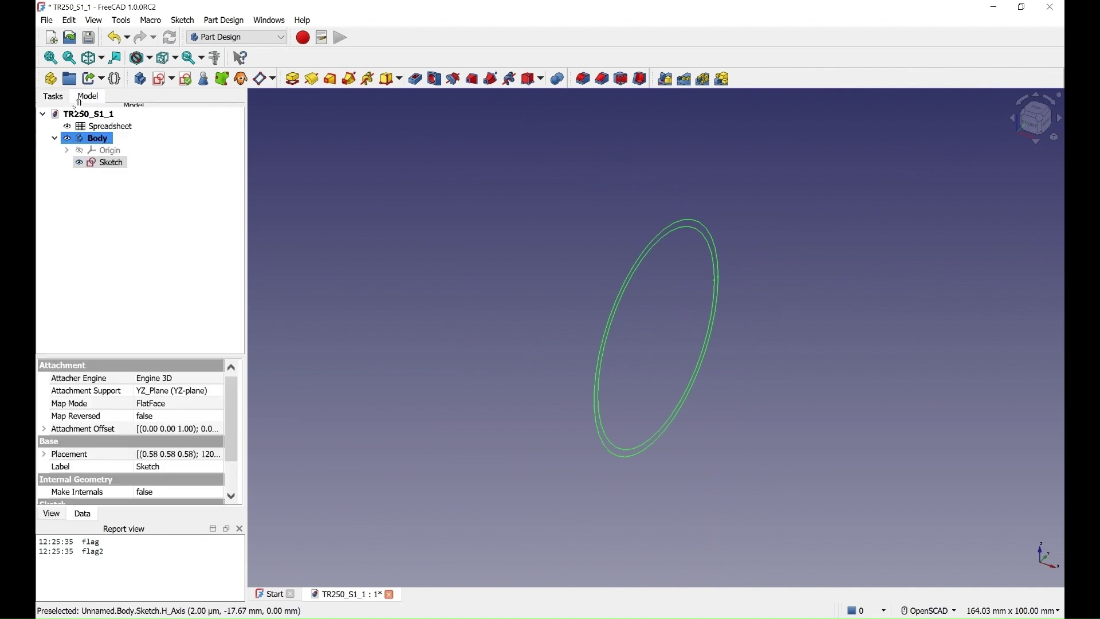
pyautogui.rightClick(113, 165)
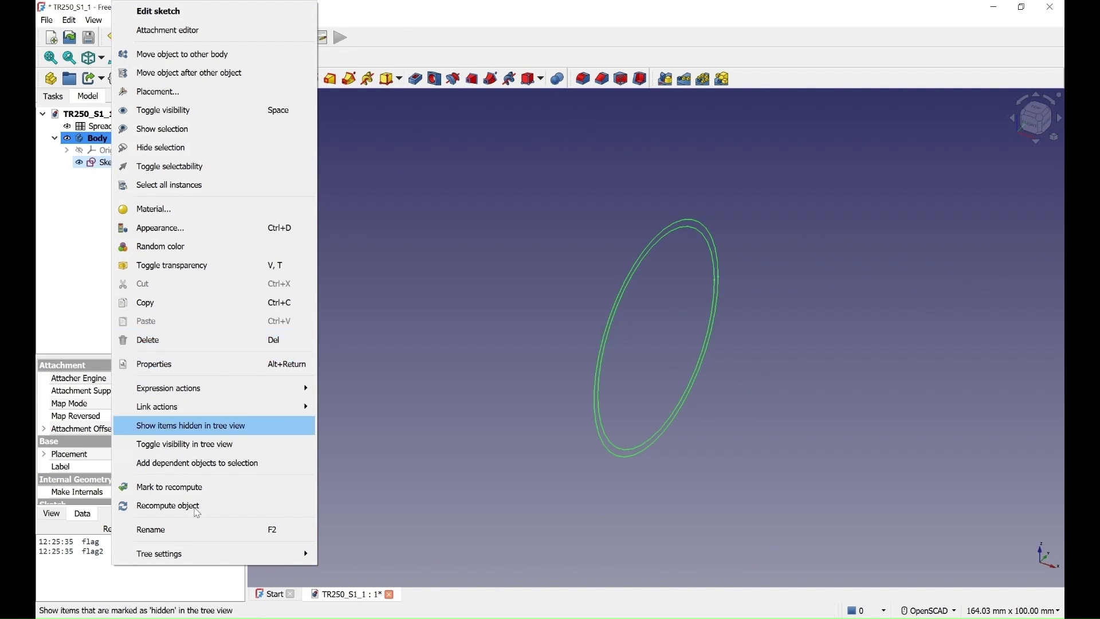
pyautogui.click(199, 528)
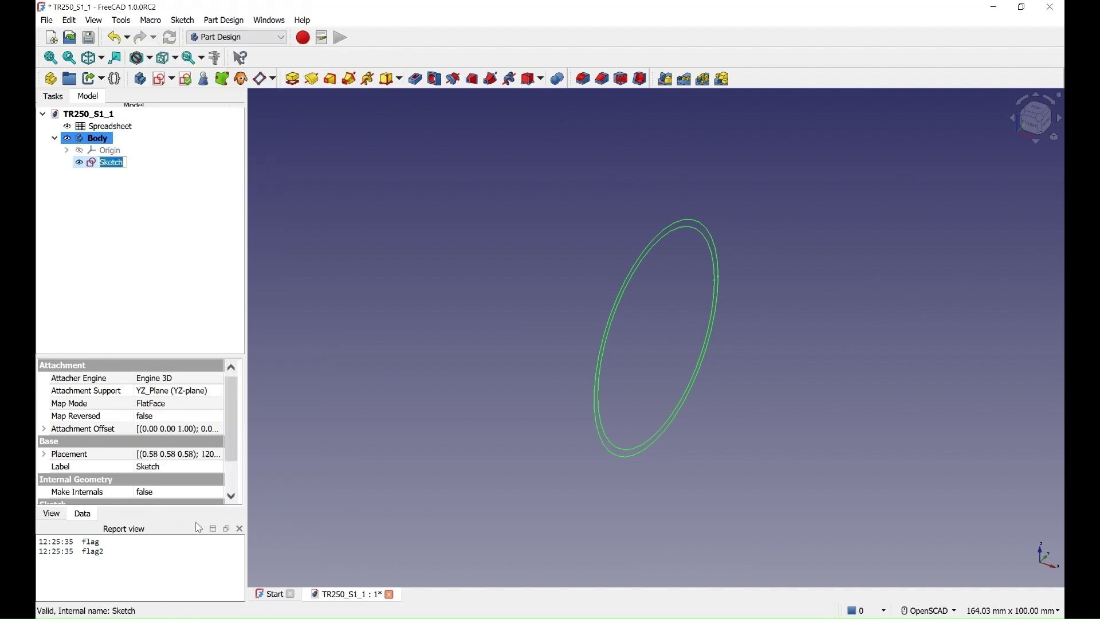
pyautogui.write('top')
pyautogui.press('Return')
pyautogui.click(90, 229)
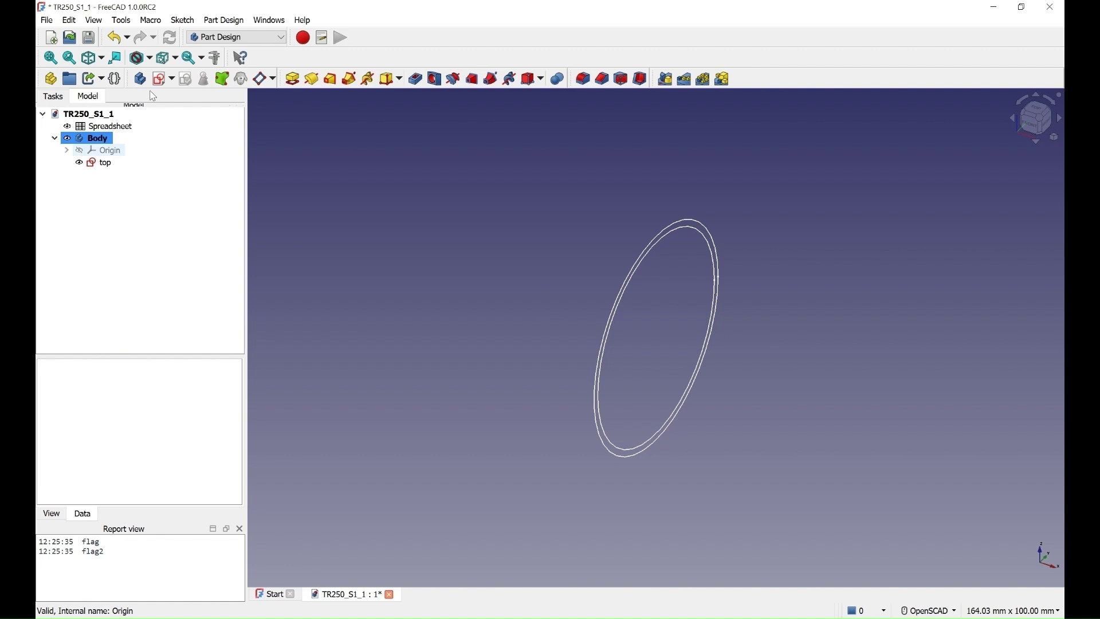
# Step: Create a new sketch on the YZ-plane with two circles centred on the origin, with radii of about 52 mm and 12 mm
pyautogui.click(163, 79)
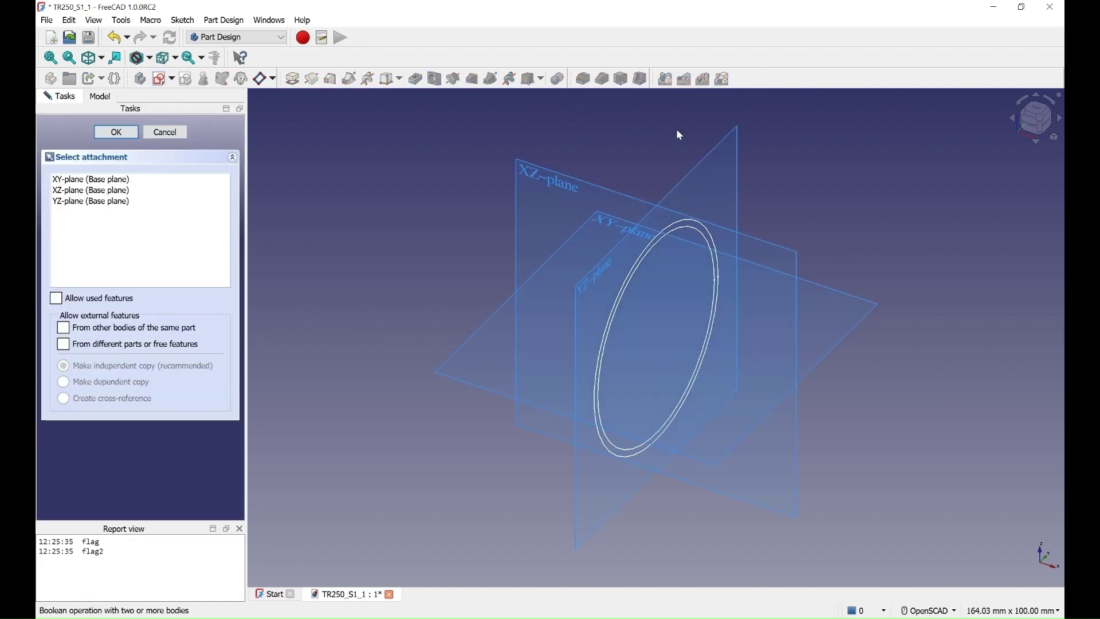
pyautogui.click(710, 157)
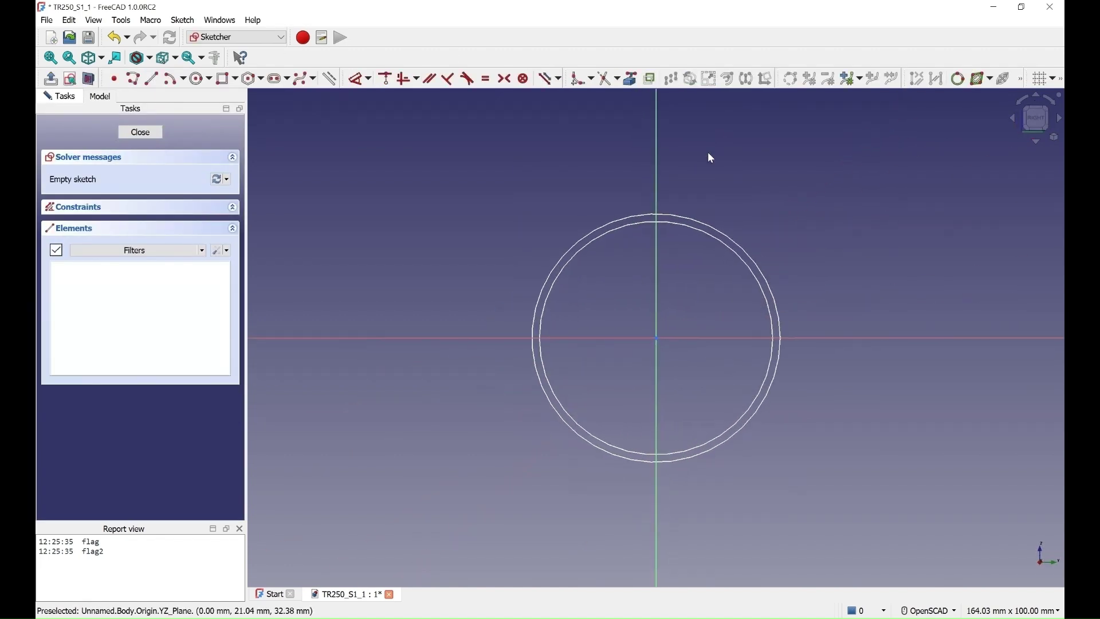
pyautogui.click(200, 78)
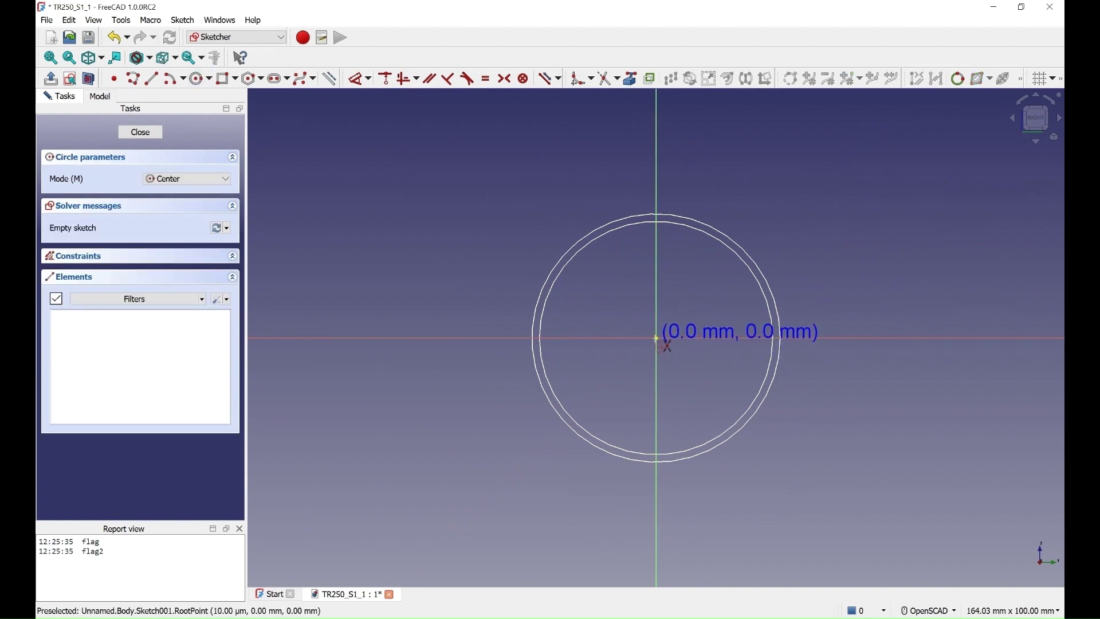
pyautogui.click(657, 339)
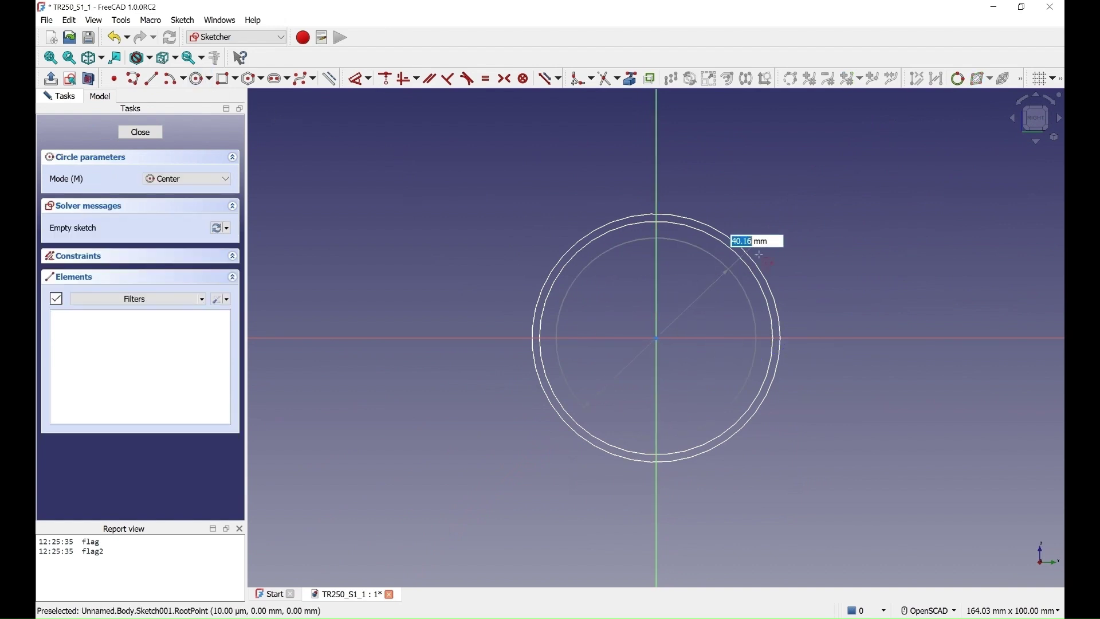
pyautogui.click(917, 339)
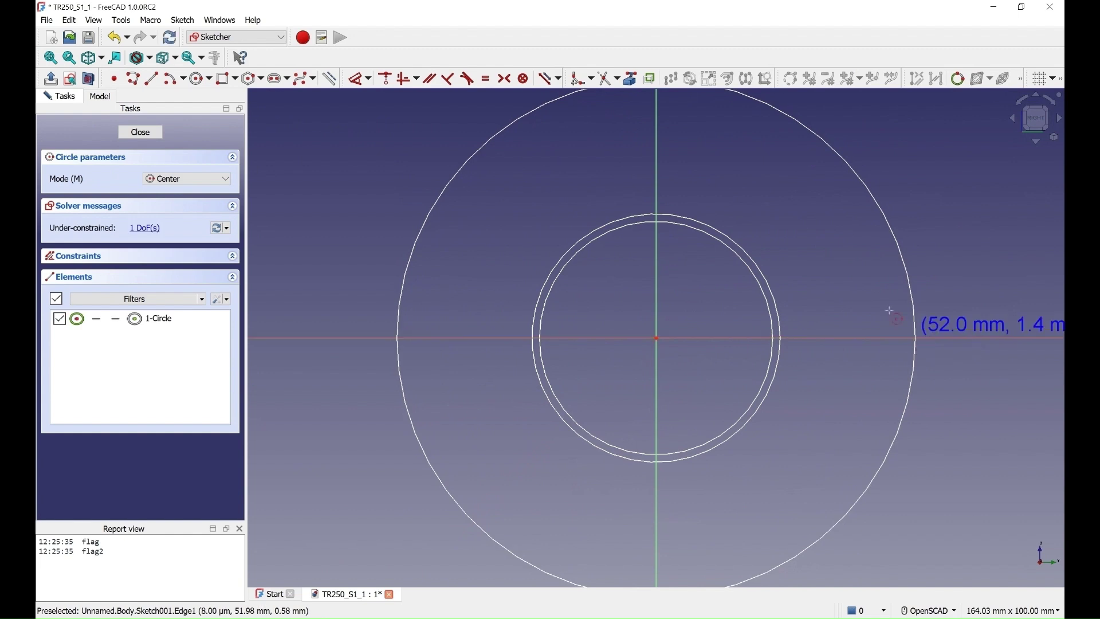
pyautogui.click(656, 338)
pyautogui.click(718, 338)
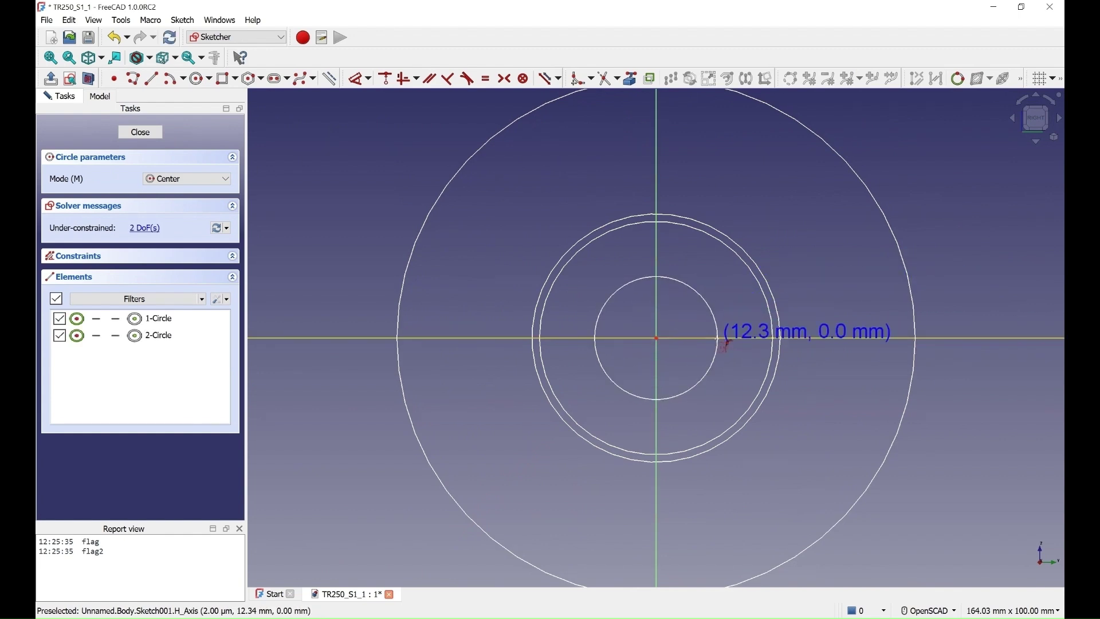
pyautogui.scroll(1, 725, 320)
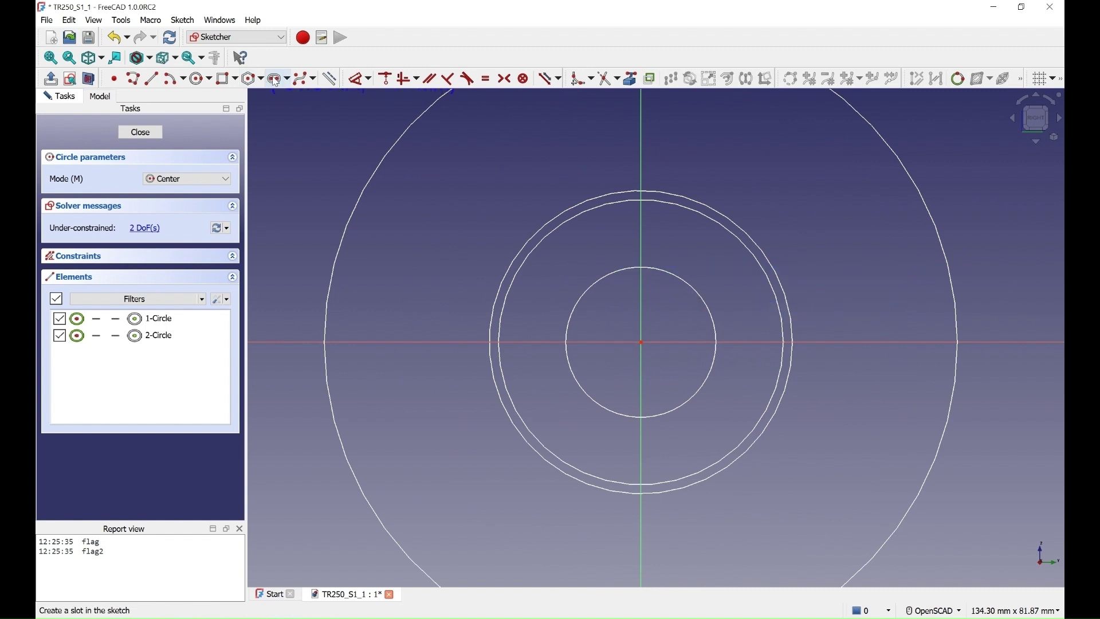
# Step: Constrain the smaller circle's radius with the expression <<Spreadsheet>>.bottomRadius
pyautogui.click(369, 81)
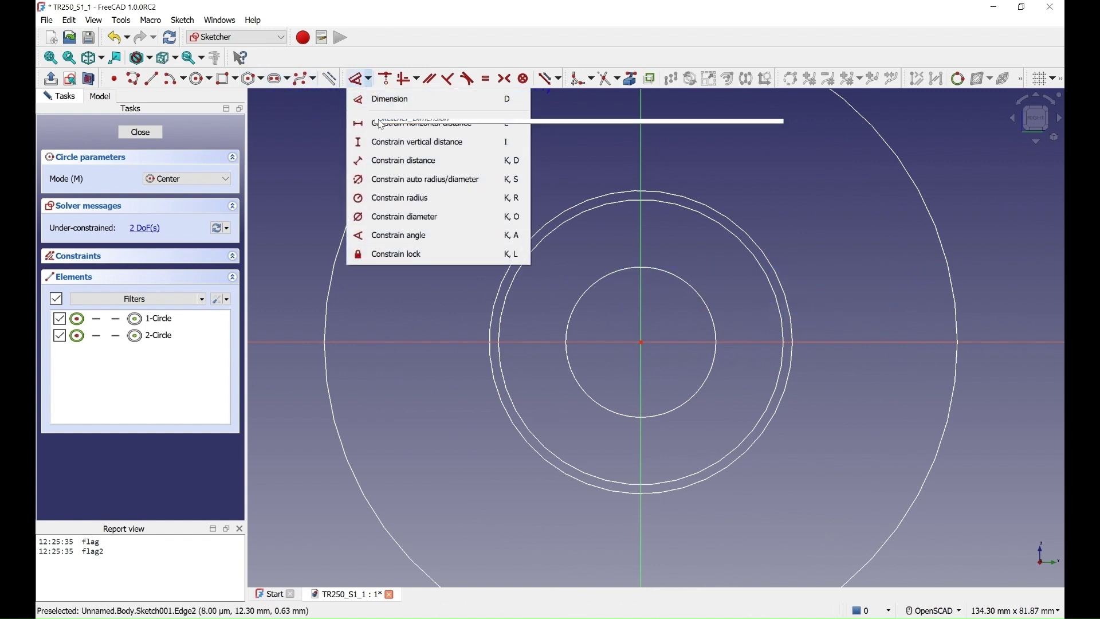
pyautogui.click(402, 200)
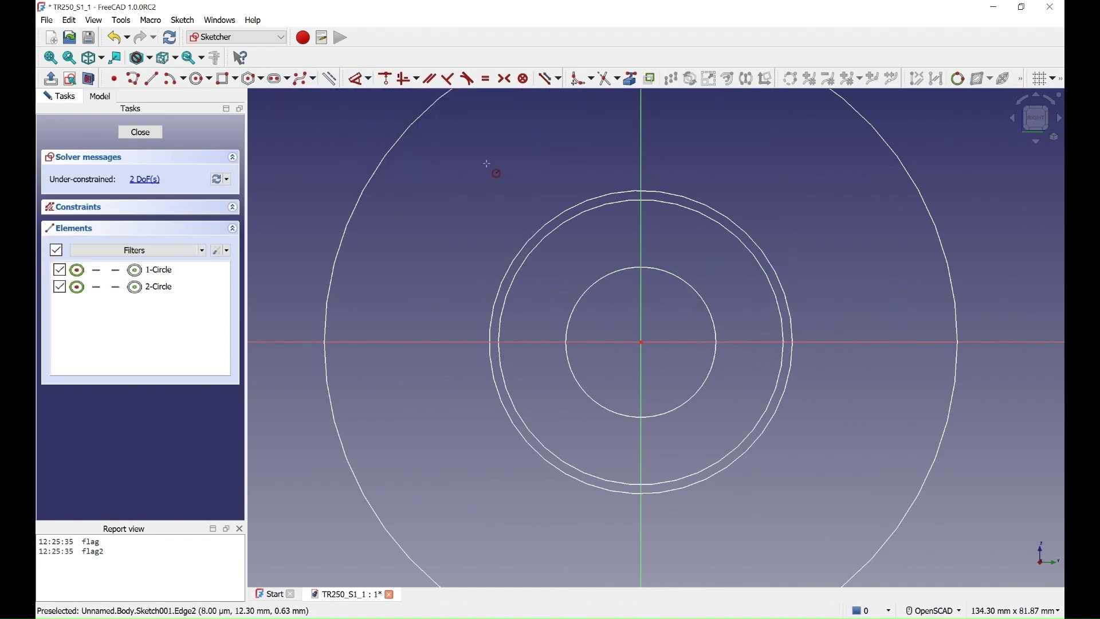
pyautogui.click(701, 294)
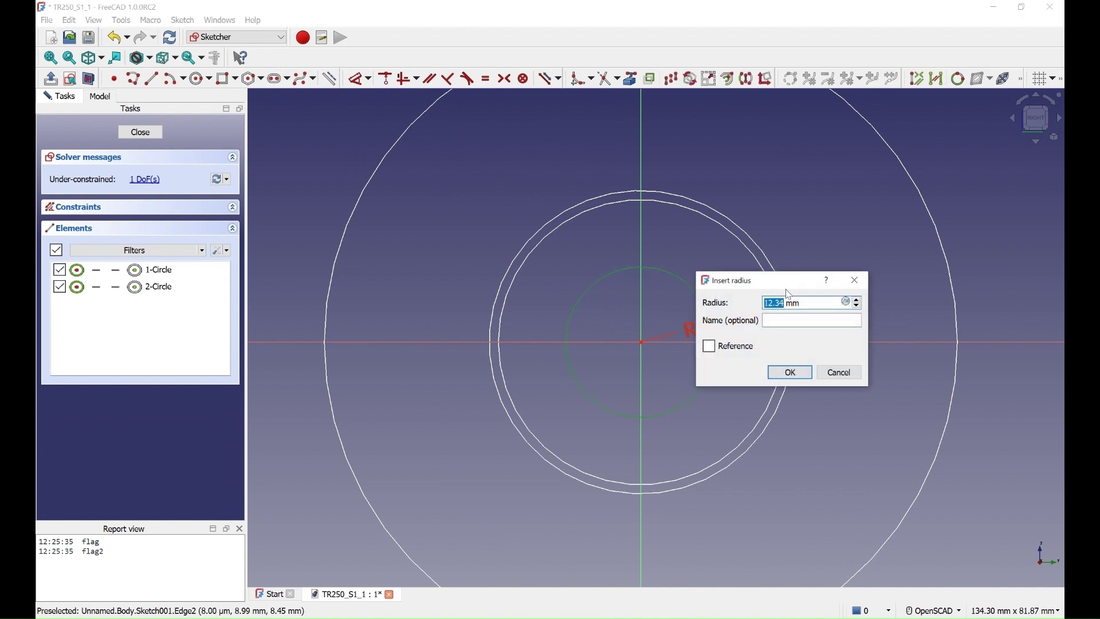
pyautogui.click(850, 302)
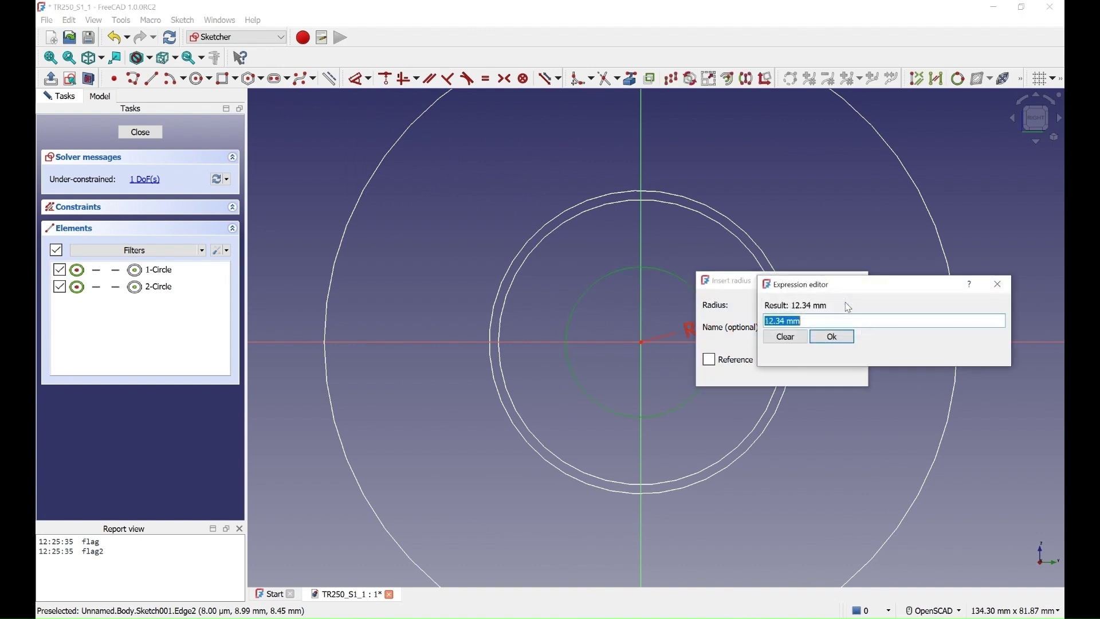
pyautogui.write('sheet>>.')
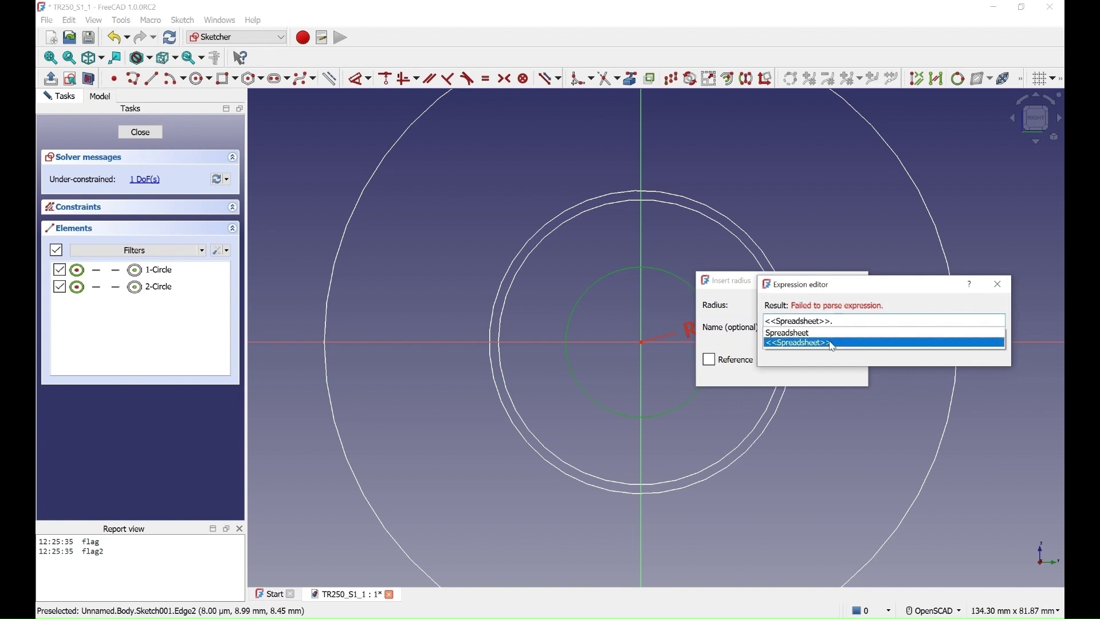
pyautogui.click(830, 342)
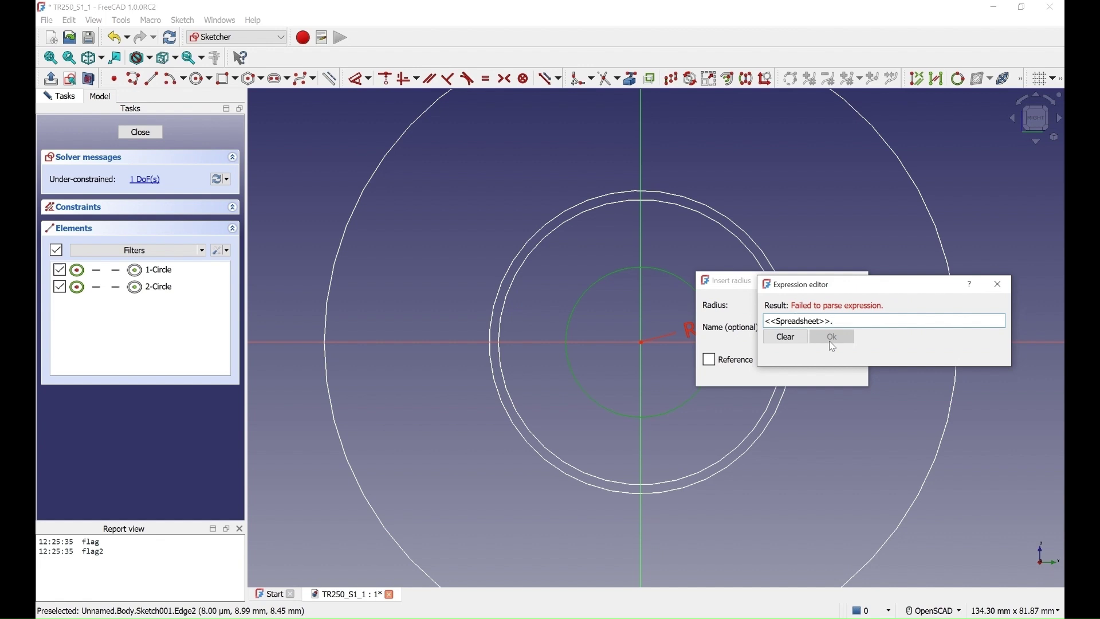
pyautogui.write('bo')
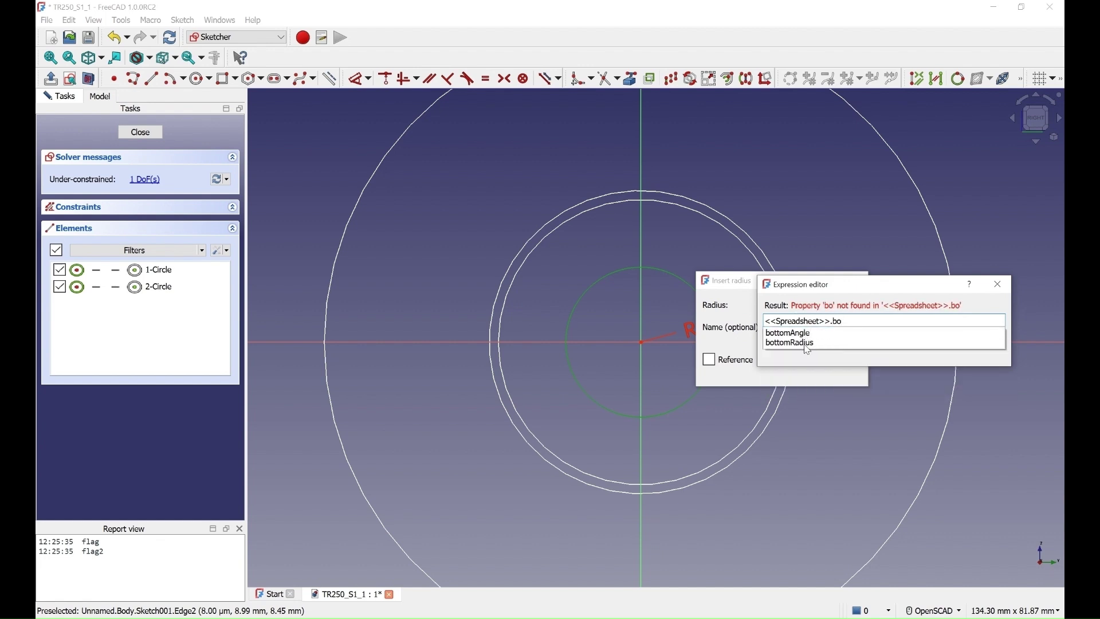
pyautogui.click(807, 344)
pyautogui.click(837, 337)
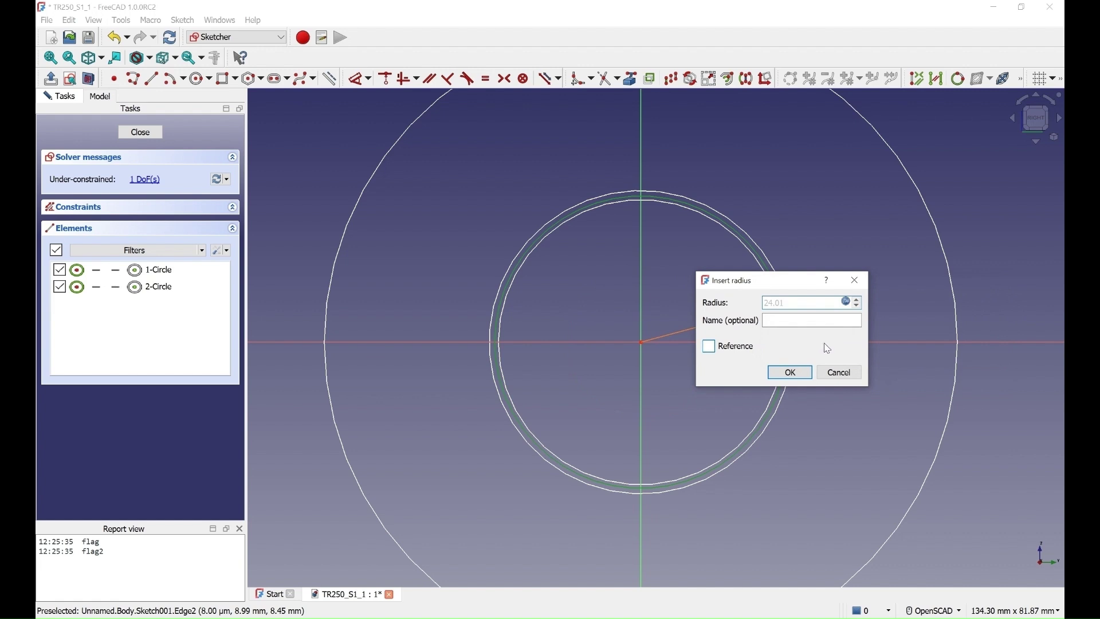
pyautogui.click(790, 373)
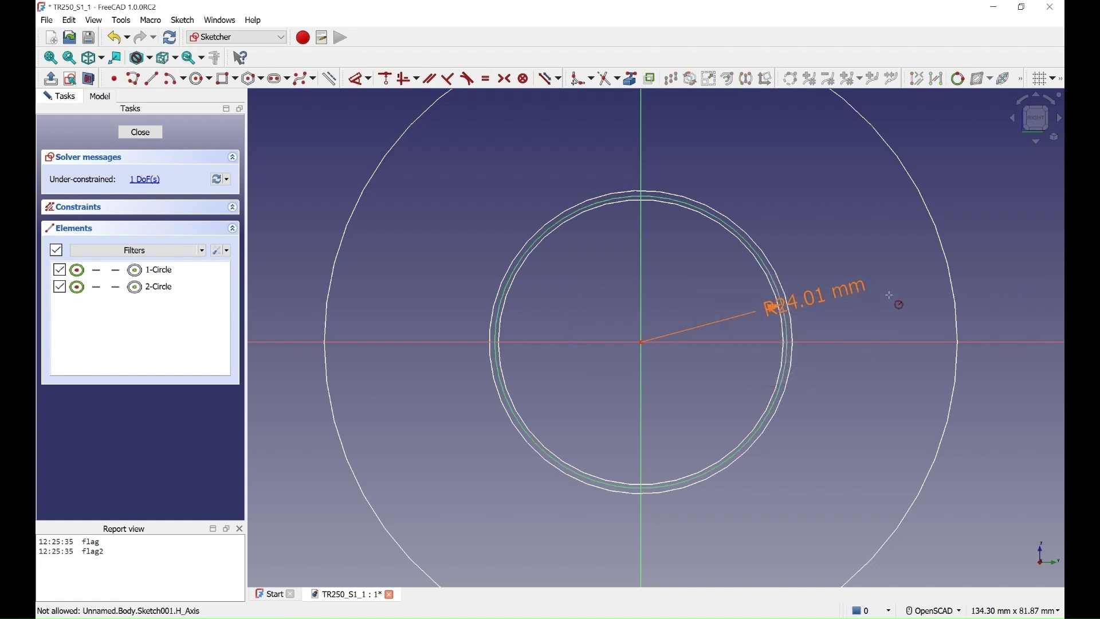
# Step: Constrain the larger circle's radius with the expression <<Spreadsheet>>.bottomRadius+2*<<Spreadsheet>>.thickness
pyautogui.click(945, 263)
pyautogui.moveTo(978, 246); pyautogui.dragTo(711, 251)
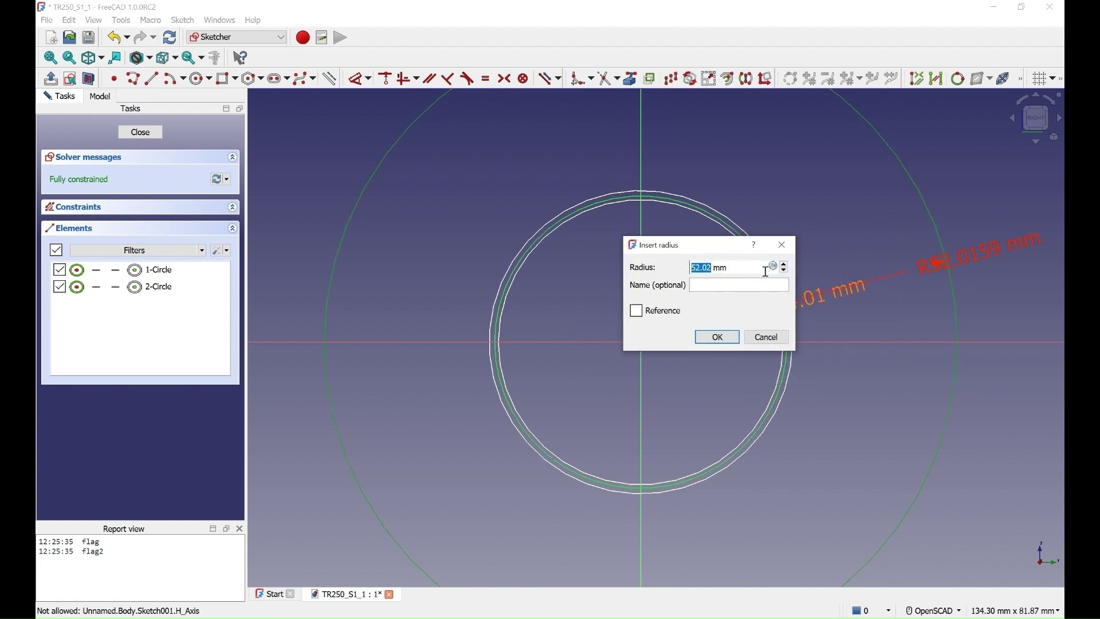
pyautogui.click(773, 266)
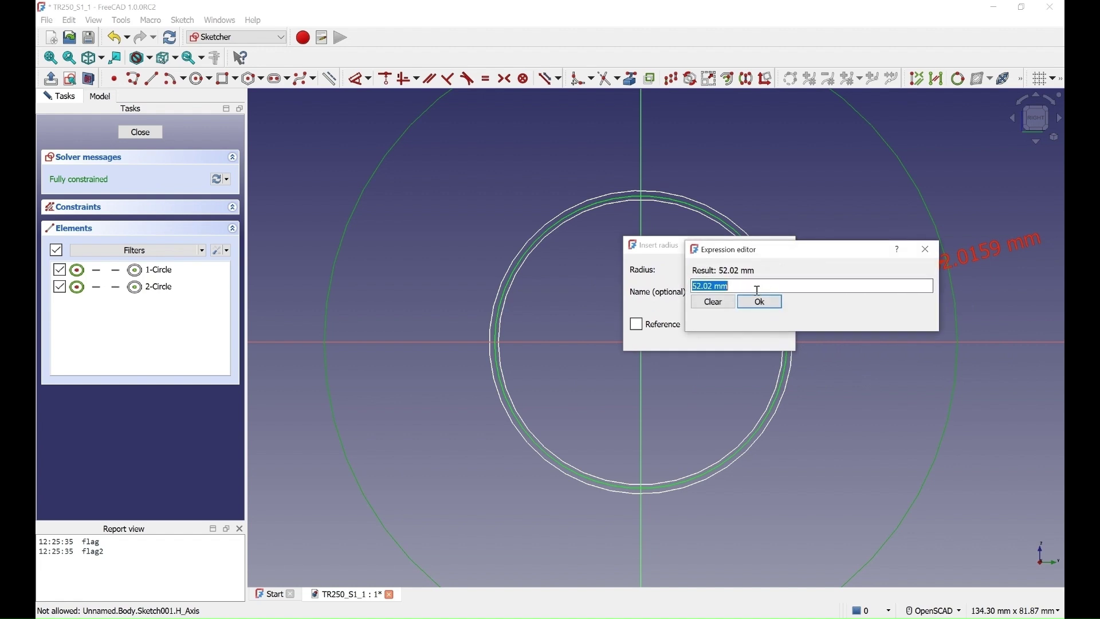
pyautogui.write('s')
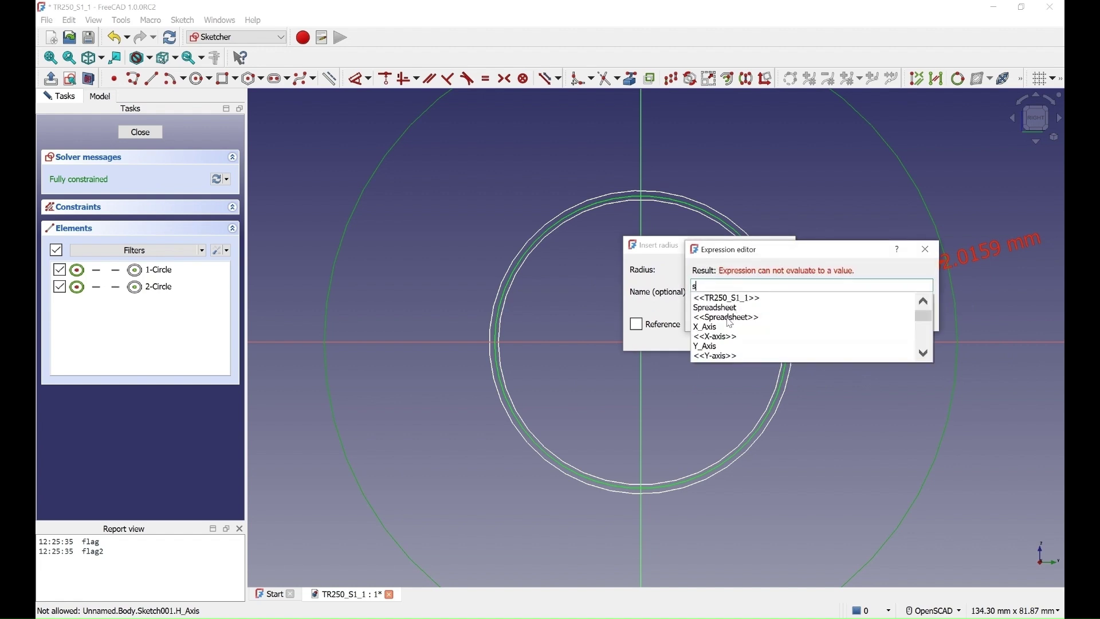
pyautogui.click(726, 317)
pyautogui.write('b')
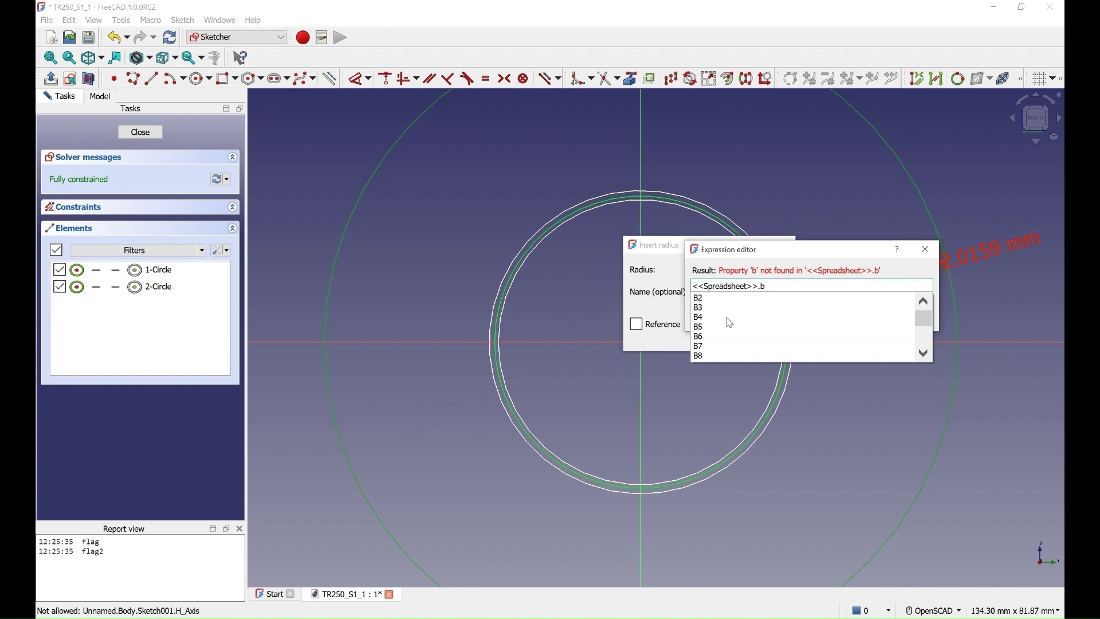
pyautogui.write('o')
pyautogui.click(730, 310)
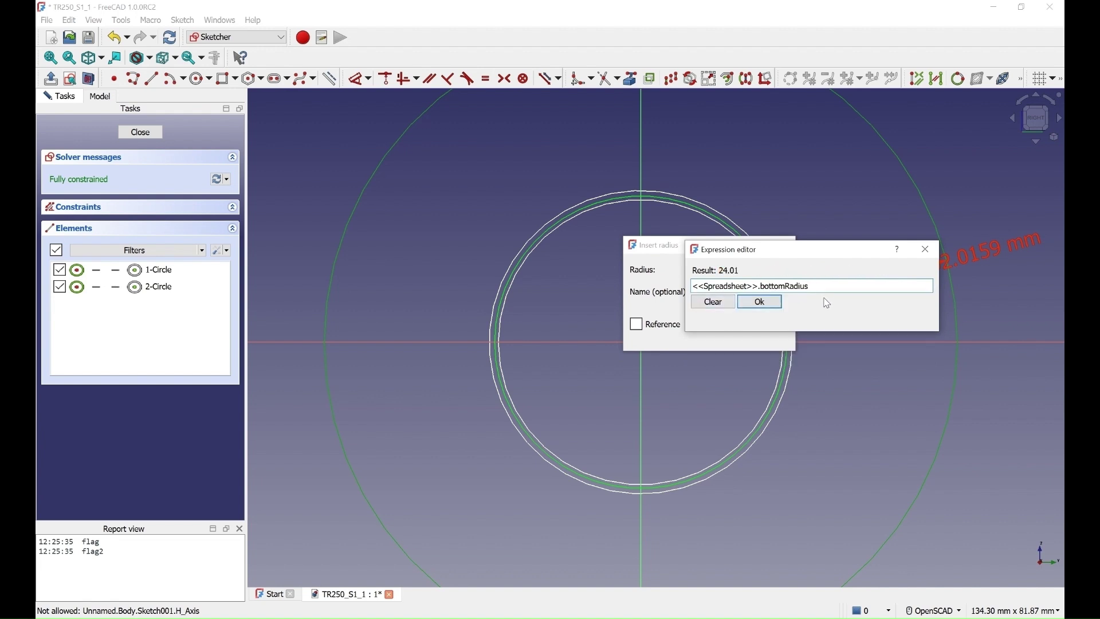
pyautogui.write('+2*')
pyautogui.write('<<Spreadsheet>>.')
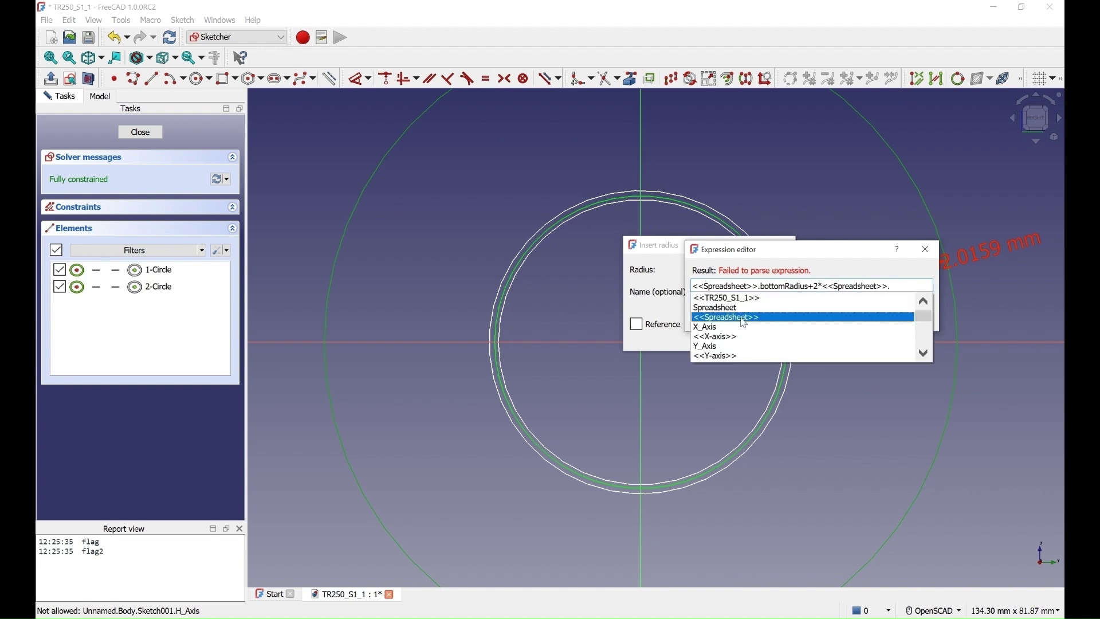
pyautogui.click(743, 315)
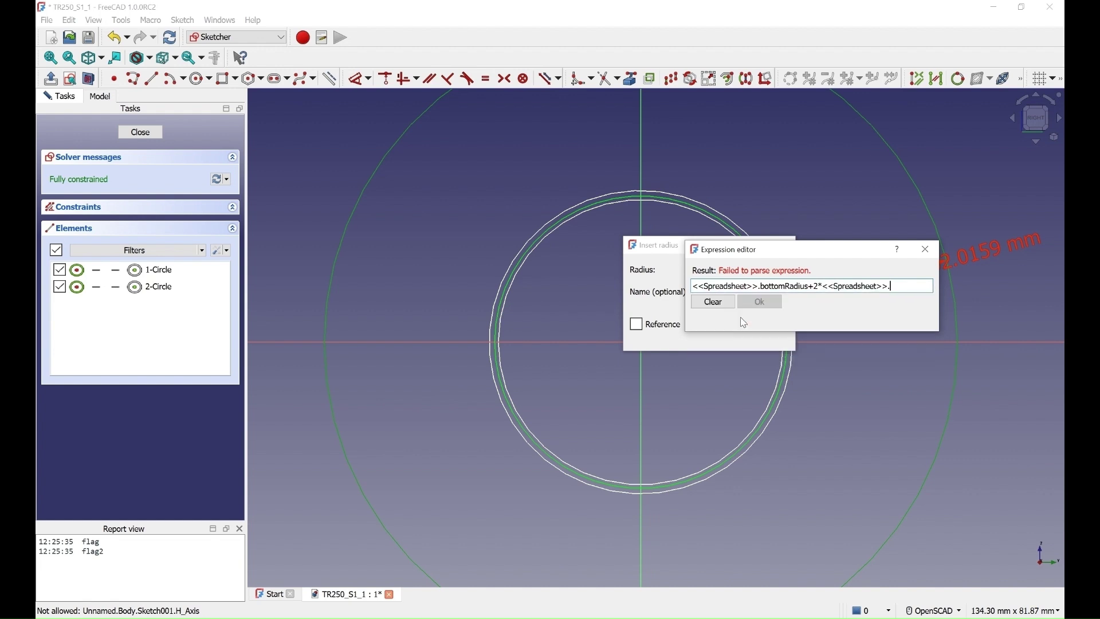
pyautogui.write('th')
pyautogui.click(725, 310)
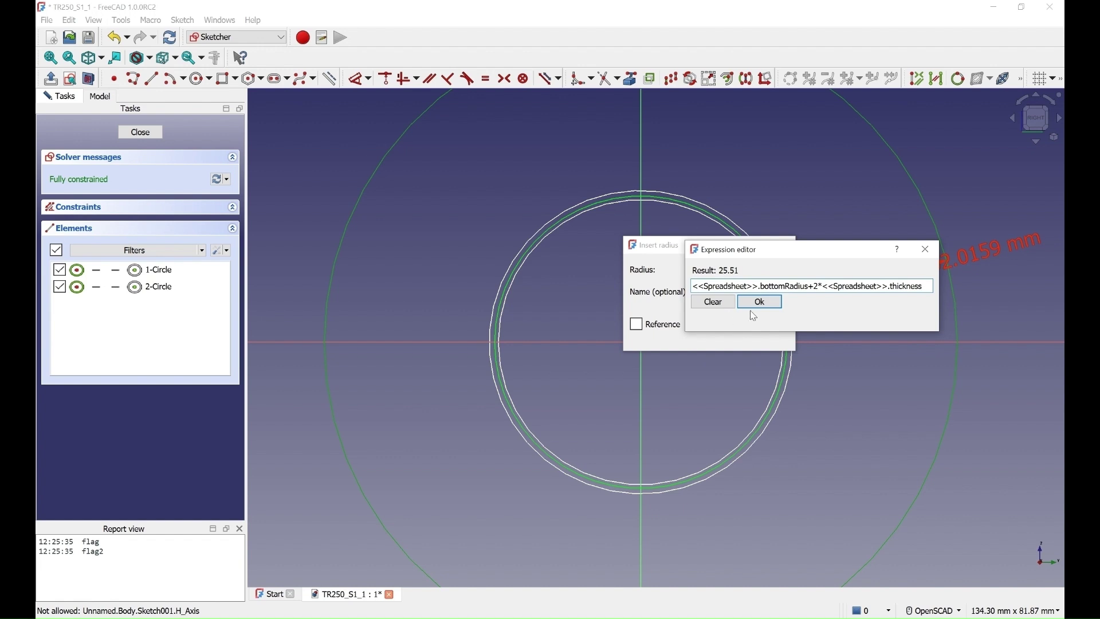
pyautogui.click(753, 304)
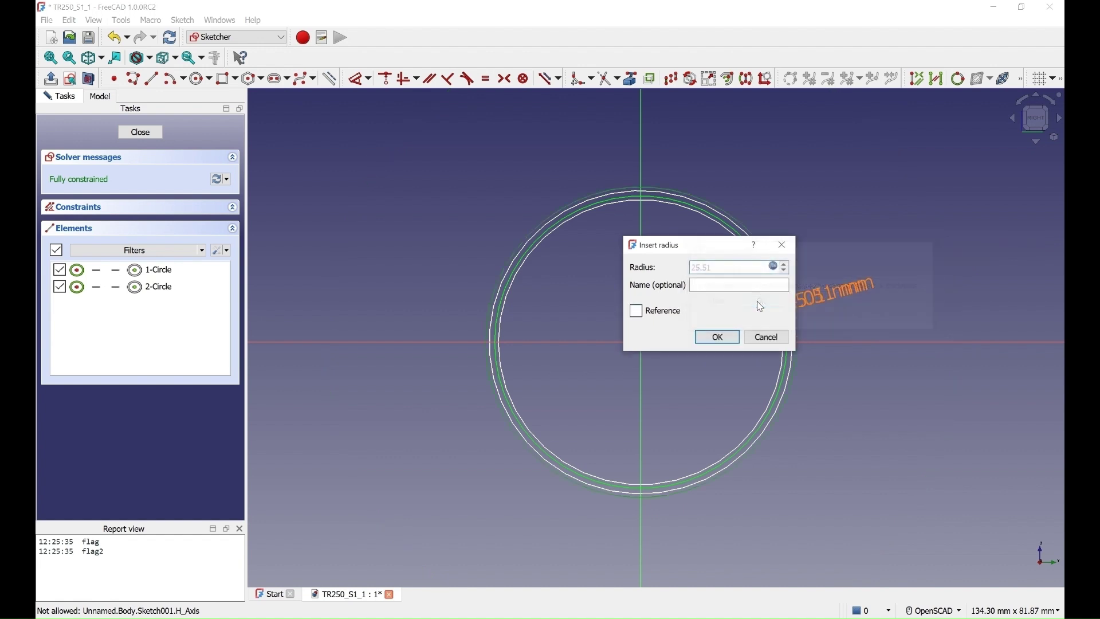
pyautogui.click(729, 340)
# Step: Move the two overlapping radius dimension labels apart, outside the circles, so both can be read
pyautogui.scroll(-3, 786, 328)
pyautogui.scroll(5, 786, 327)
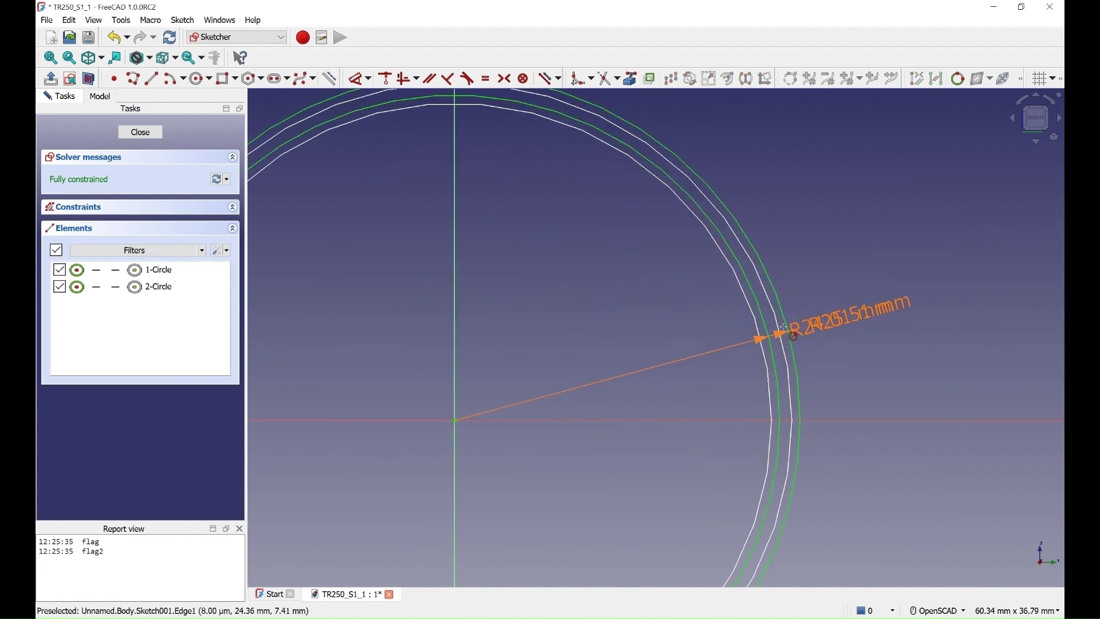
pyautogui.moveTo(802, 331); pyautogui.dragTo(868, 246)
pyautogui.moveTo(866, 320); pyautogui.dragTo(879, 283)
pyautogui.scroll(-5, 879, 282)
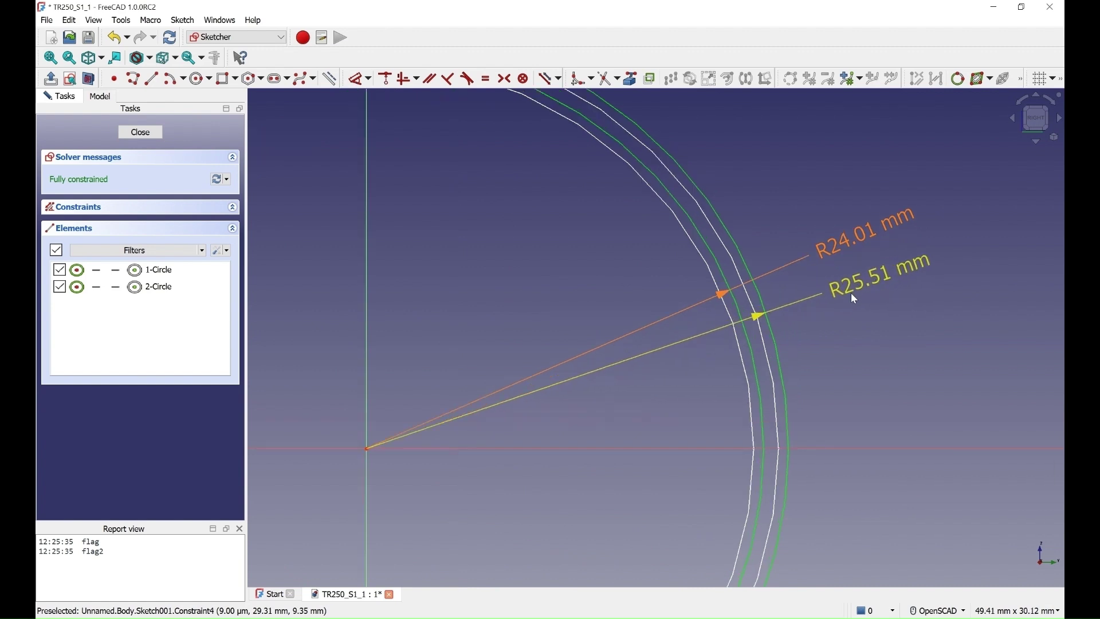
# Step: Close the second sketch and rename it as bottom in the model tree
pyautogui.click(140, 133)
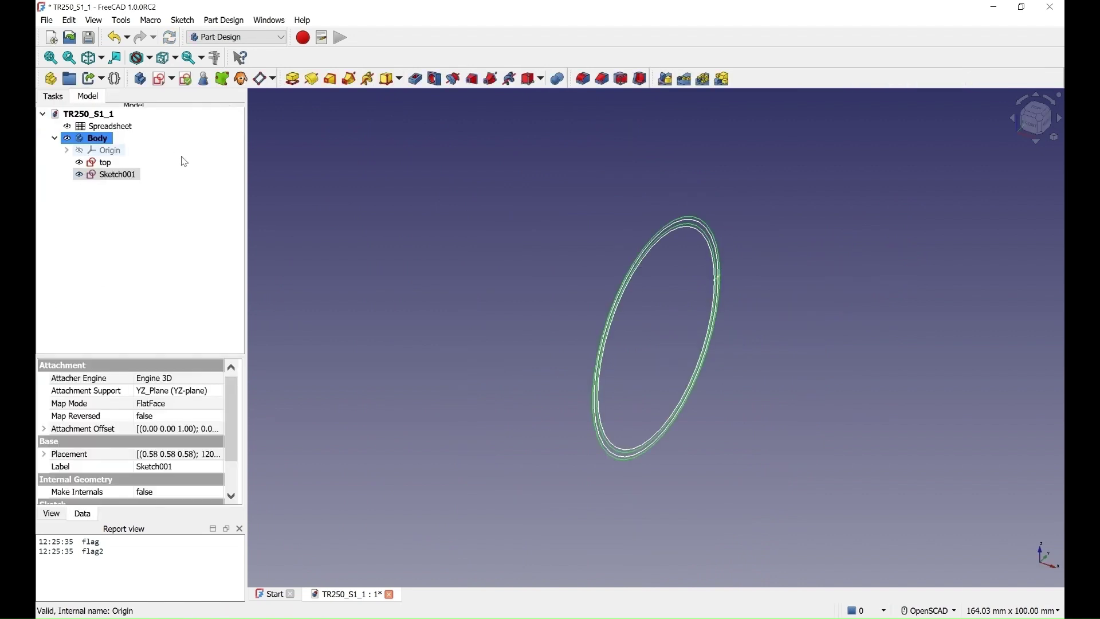
pyautogui.rightClick(123, 174)
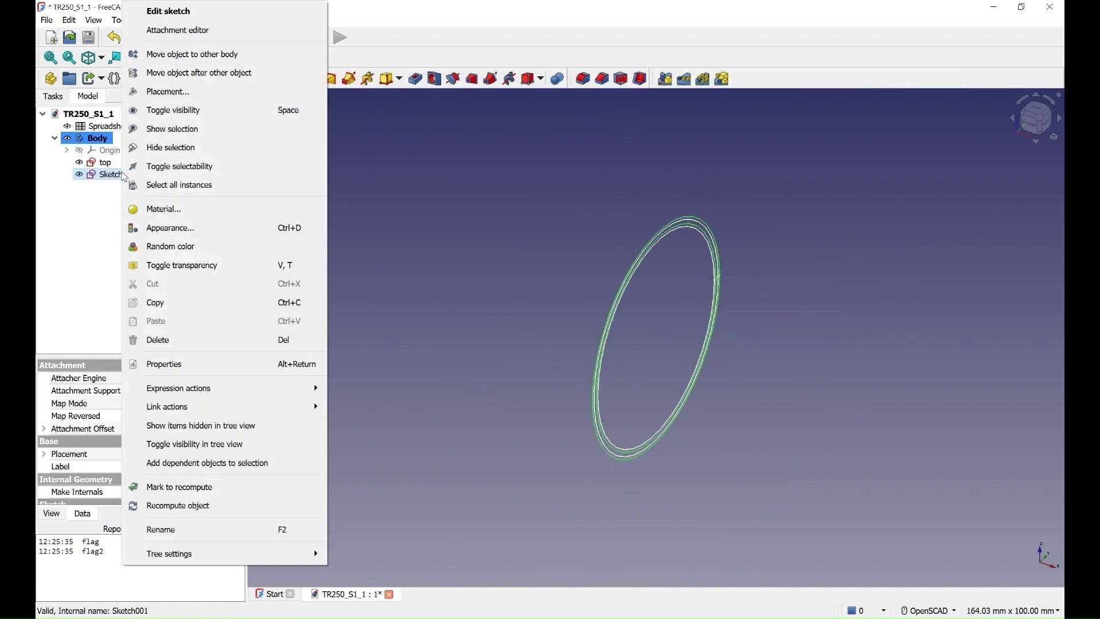
pyautogui.click(188, 531)
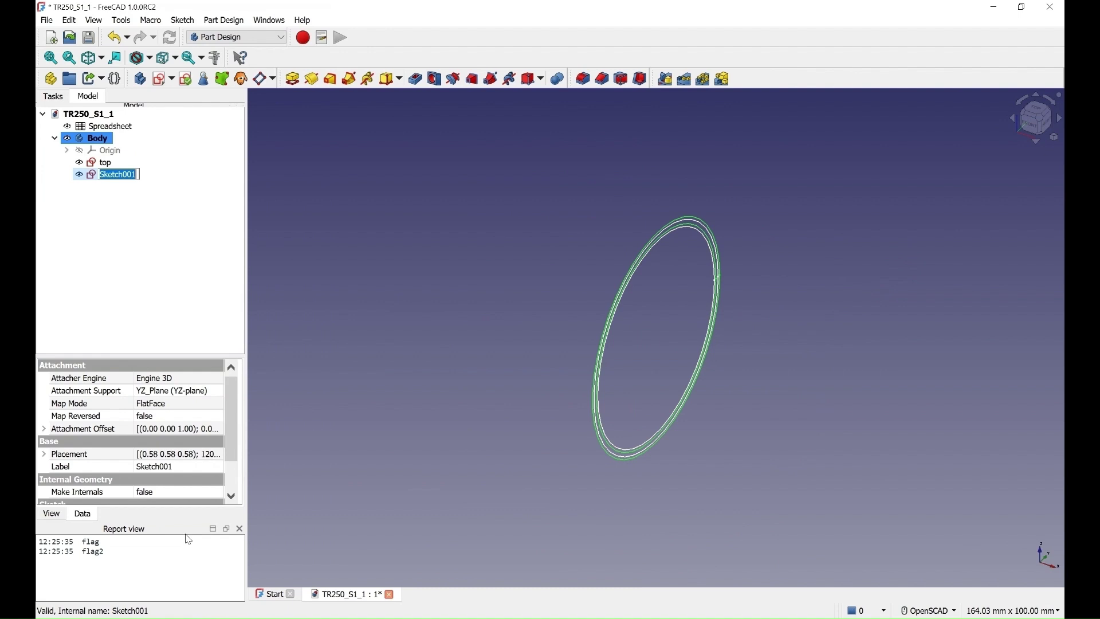
pyautogui.write('bottom')
pyautogui.press('Return')
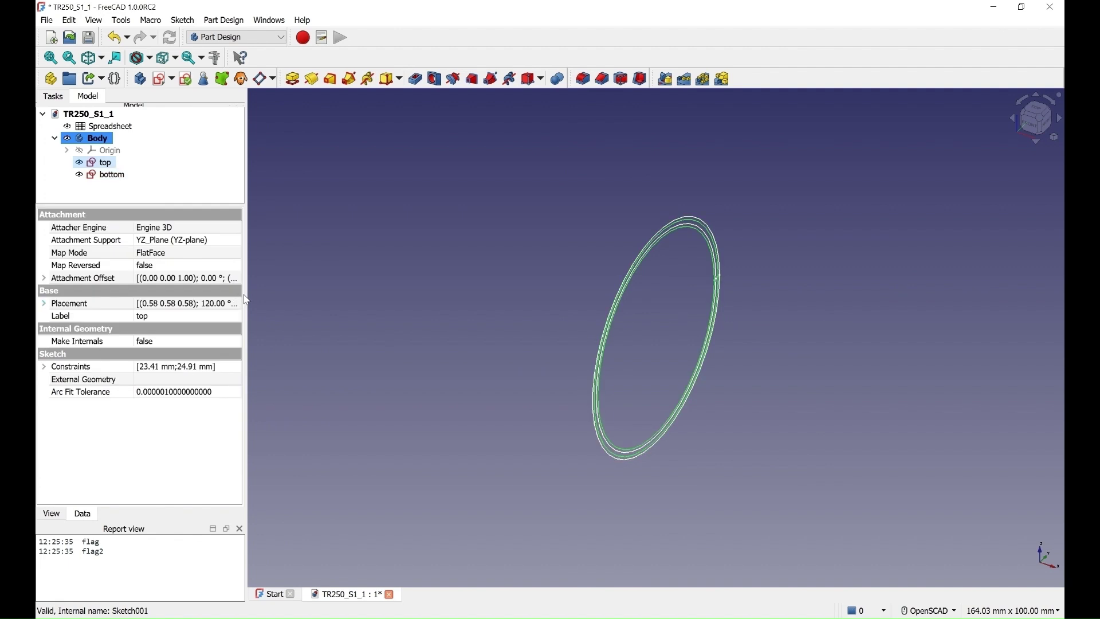
# Step: Widen the property area for the top sketch and expand its Attachment Offset down to the Angle value
pyautogui.moveTo(247, 294); pyautogui.dragTo(371, 293)
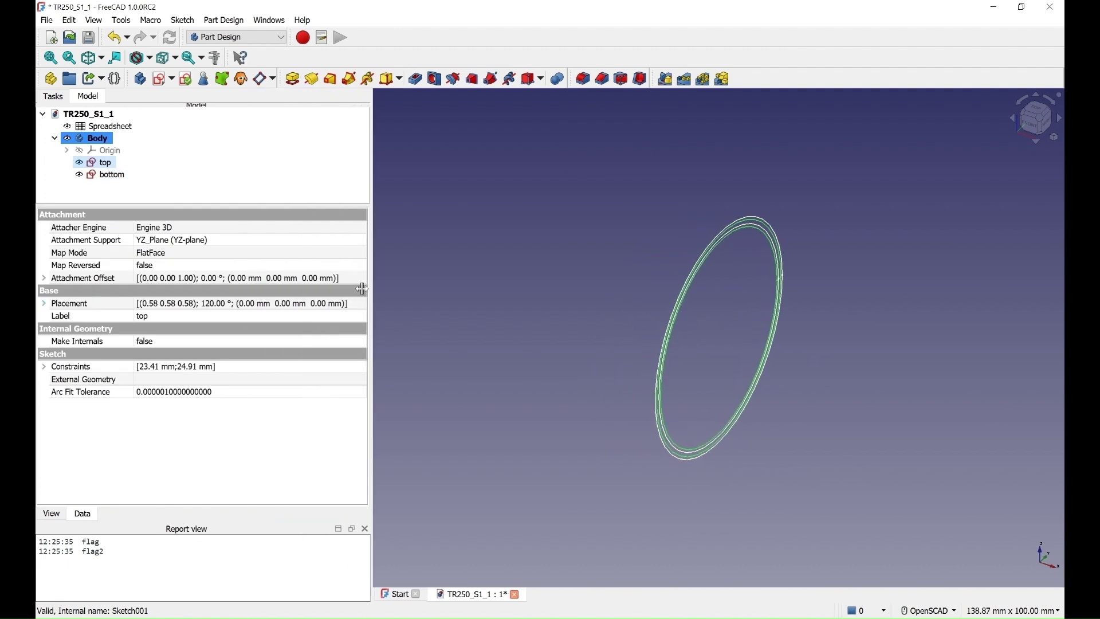
pyautogui.click(45, 280)
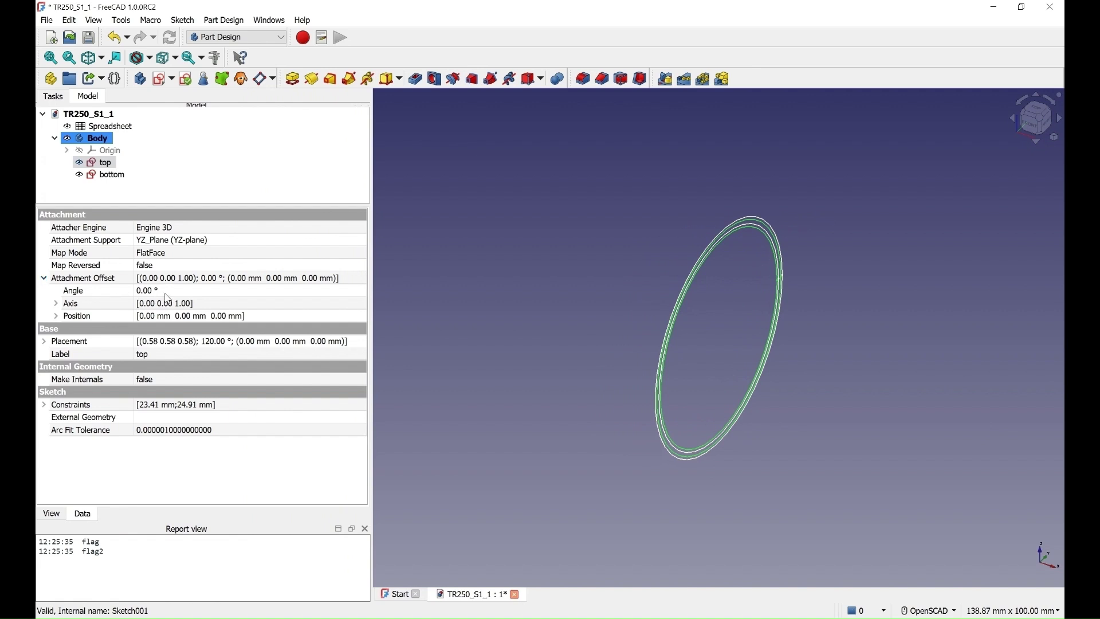
pyautogui.click(279, 295)
pyautogui.click(352, 290)
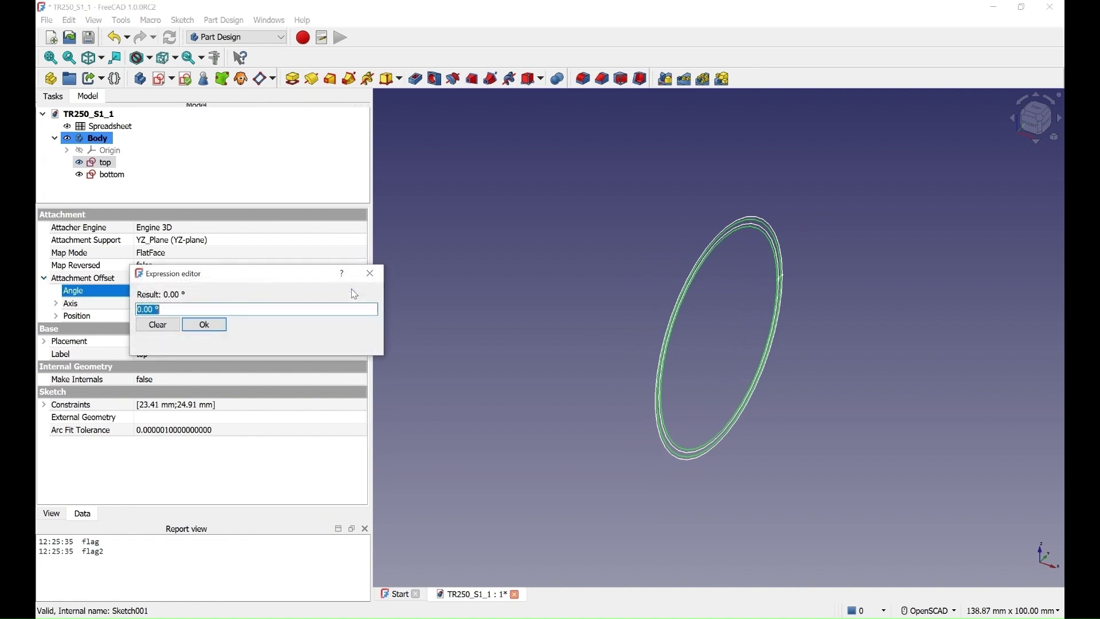
pyautogui.click(364, 311)
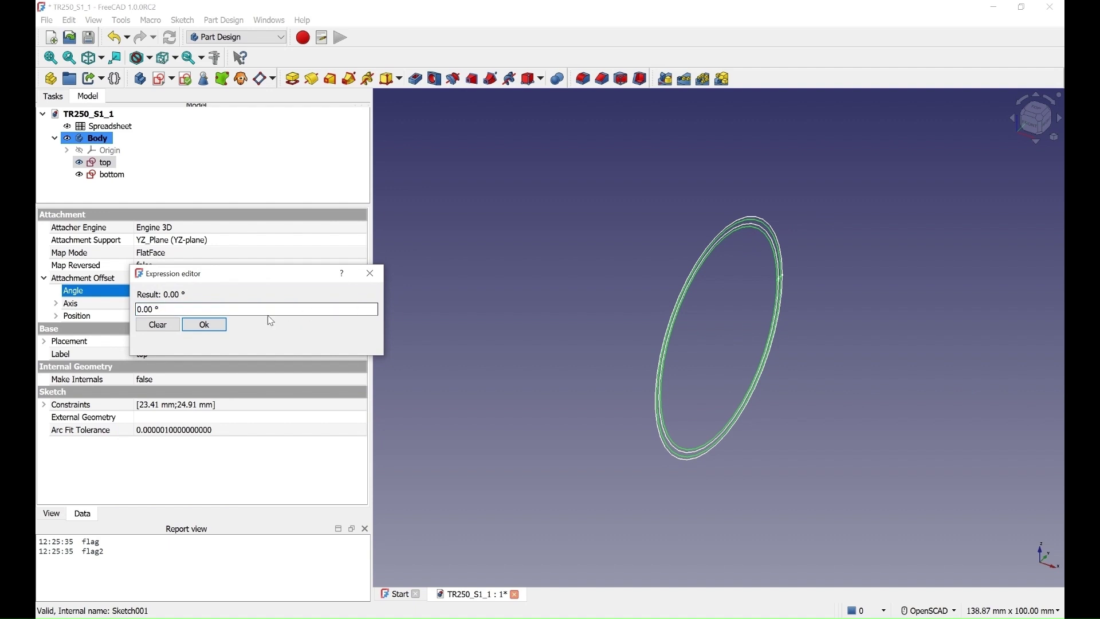
pyautogui.click(370, 273)
# Step: Set the top sketch's attachment offset angle to the expression <<Spreadsheet>>.topAngle
pyautogui.click(352, 290)
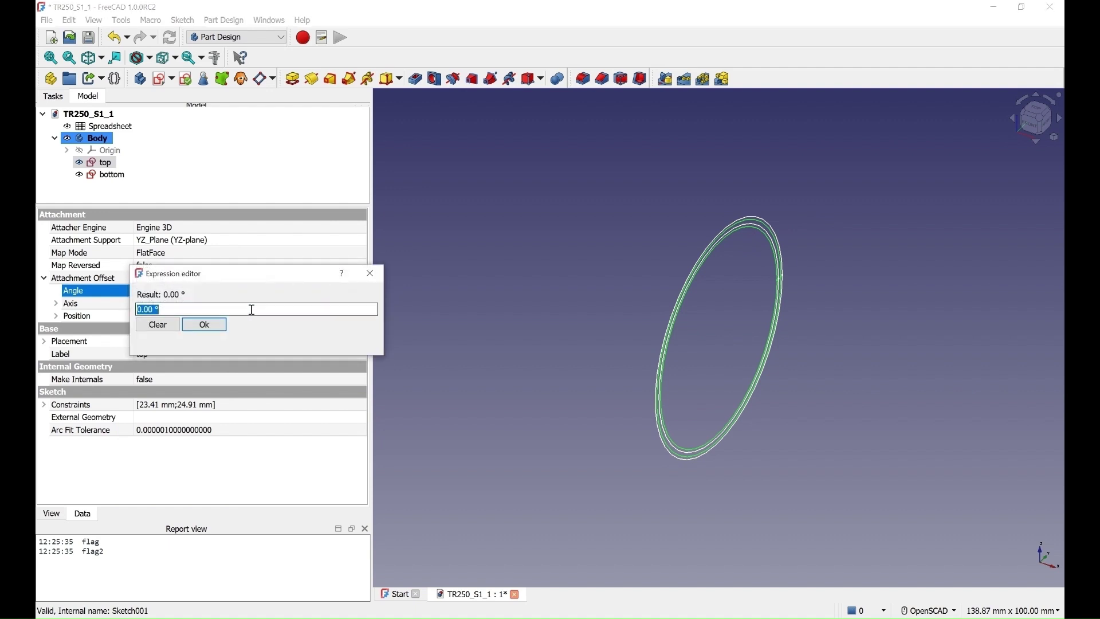
pyautogui.write('<<')
pyautogui.click(189, 338)
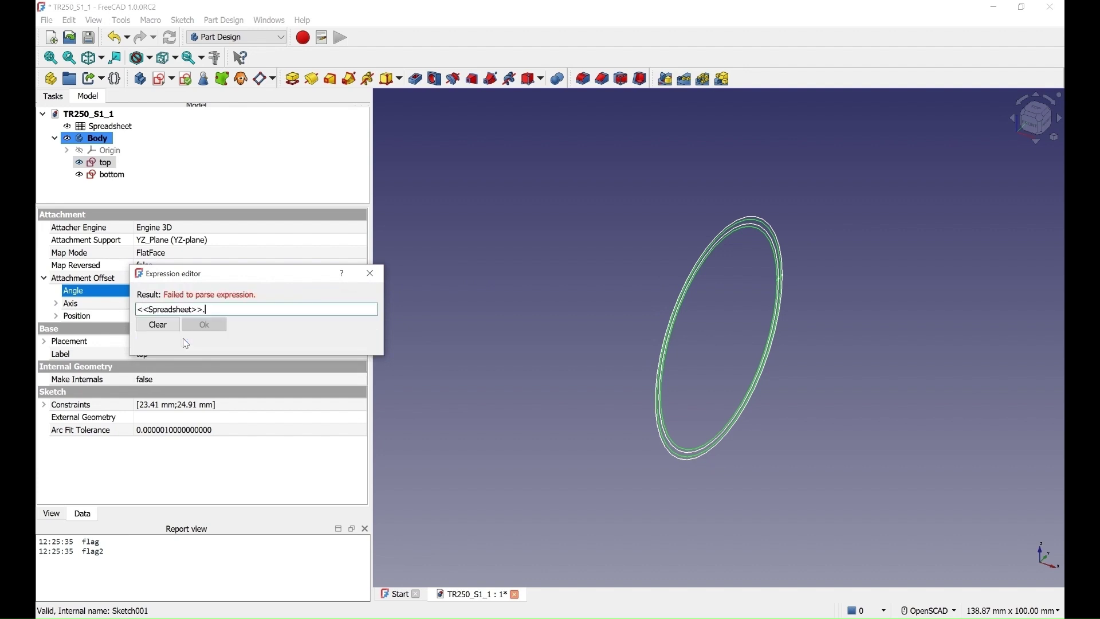
pyautogui.click(238, 312)
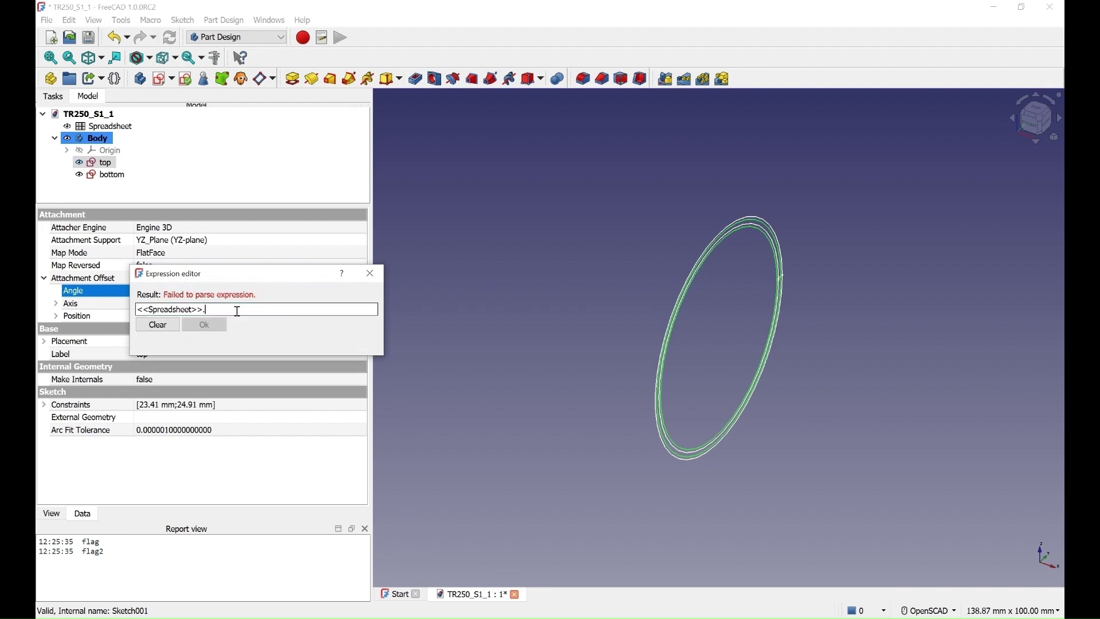
pyautogui.write('to')
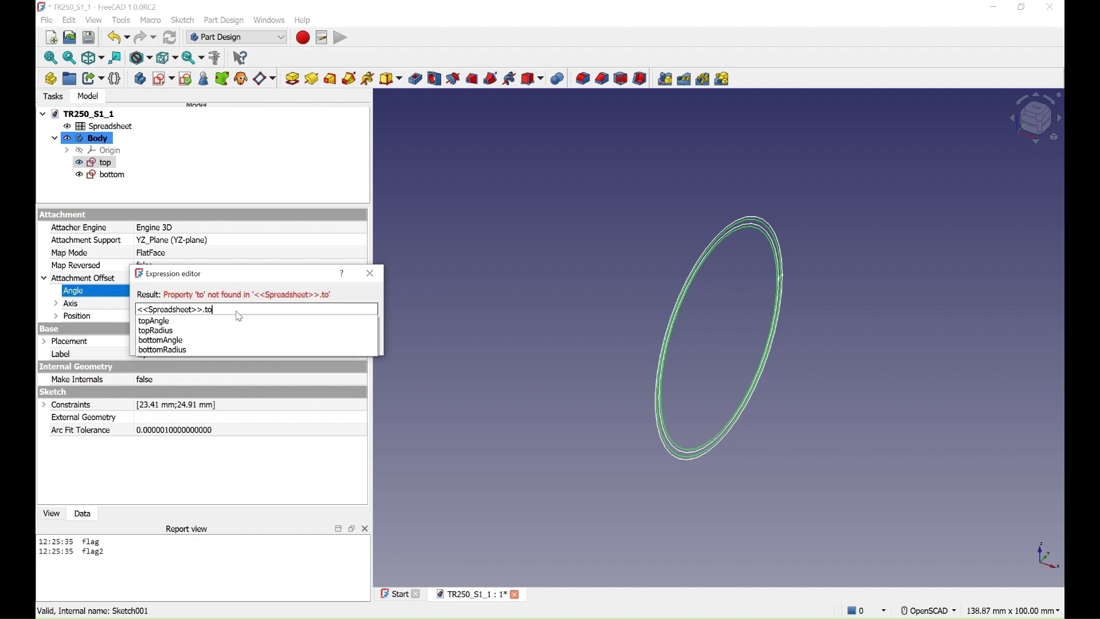
pyautogui.click(165, 321)
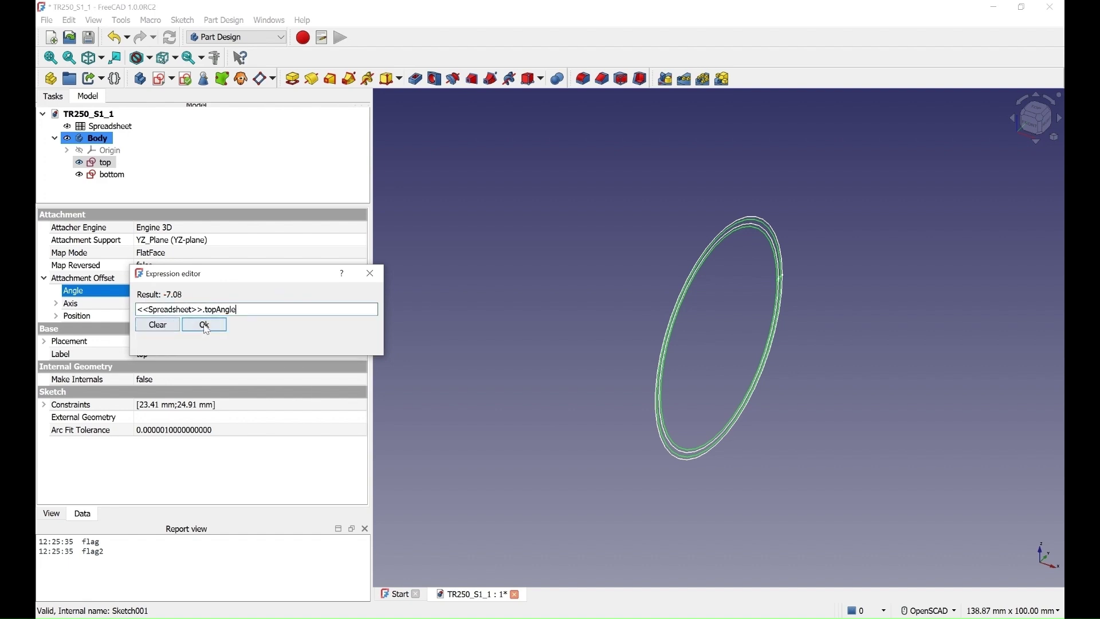
pyautogui.click(205, 322)
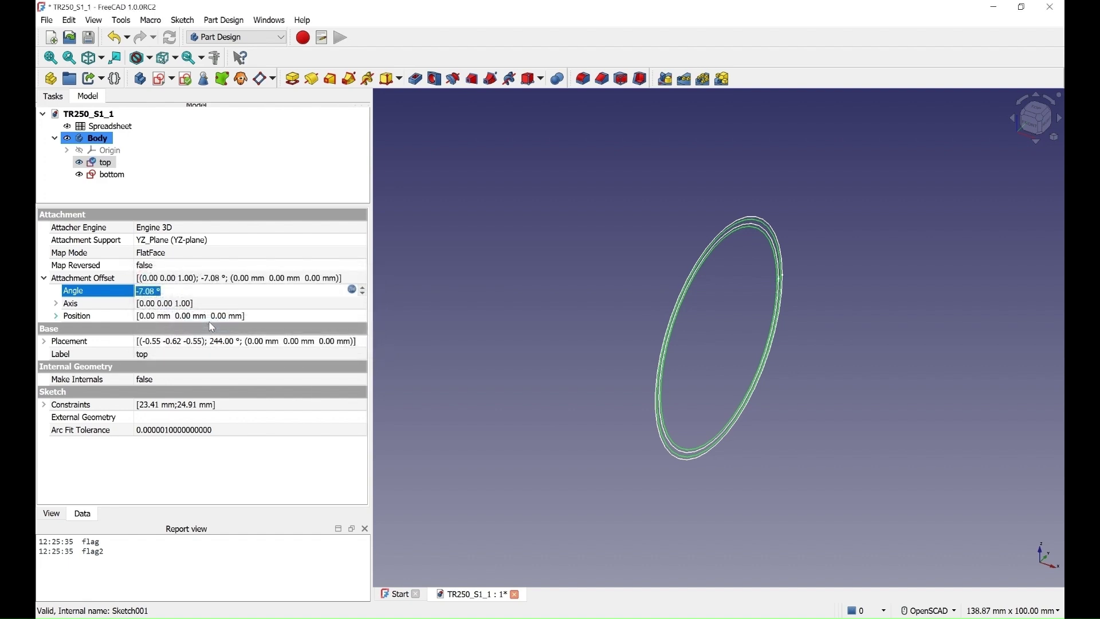
# Step: Expand the top sketch's attachment offset axis and set its y component to 1 and z component to 0
pyautogui.click(56, 304)
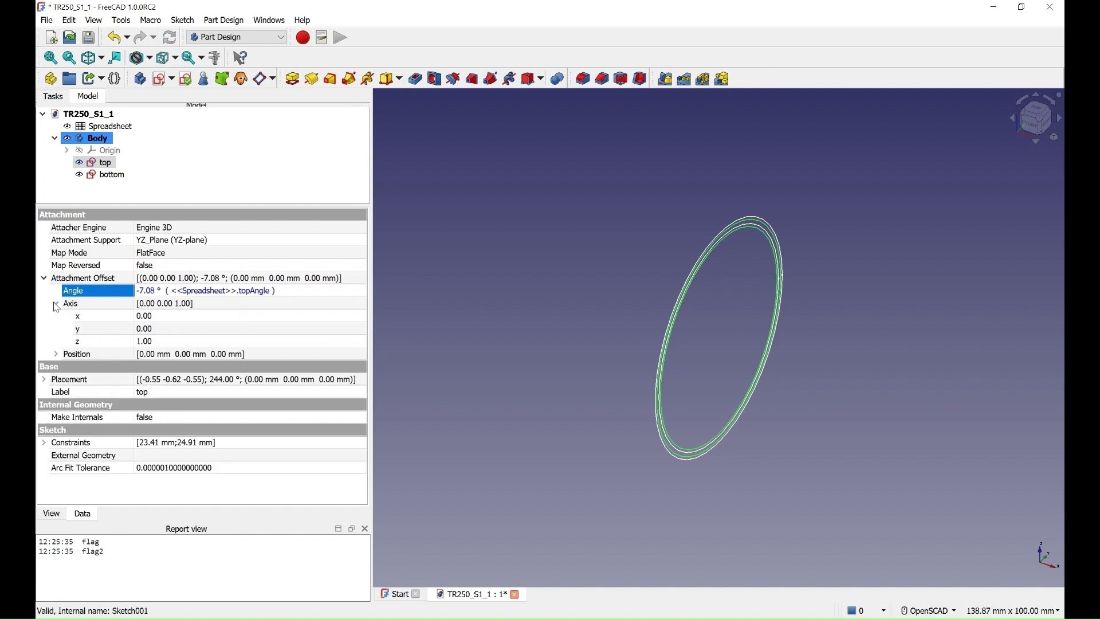
pyautogui.click(167, 331)
pyautogui.write('1')
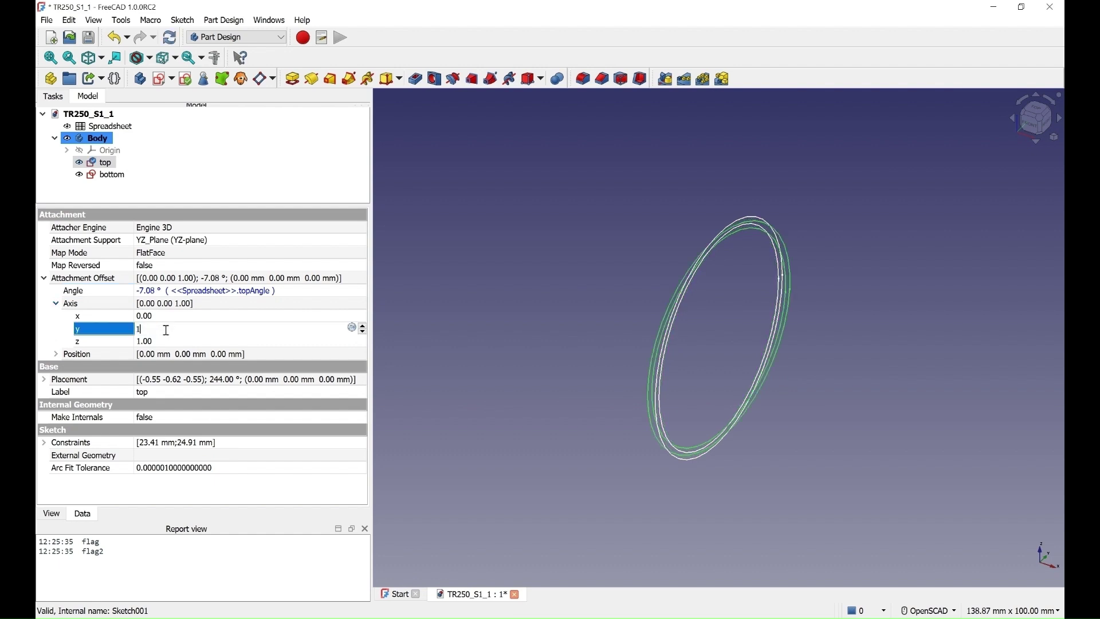
pyautogui.click(165, 338)
pyautogui.write('0')
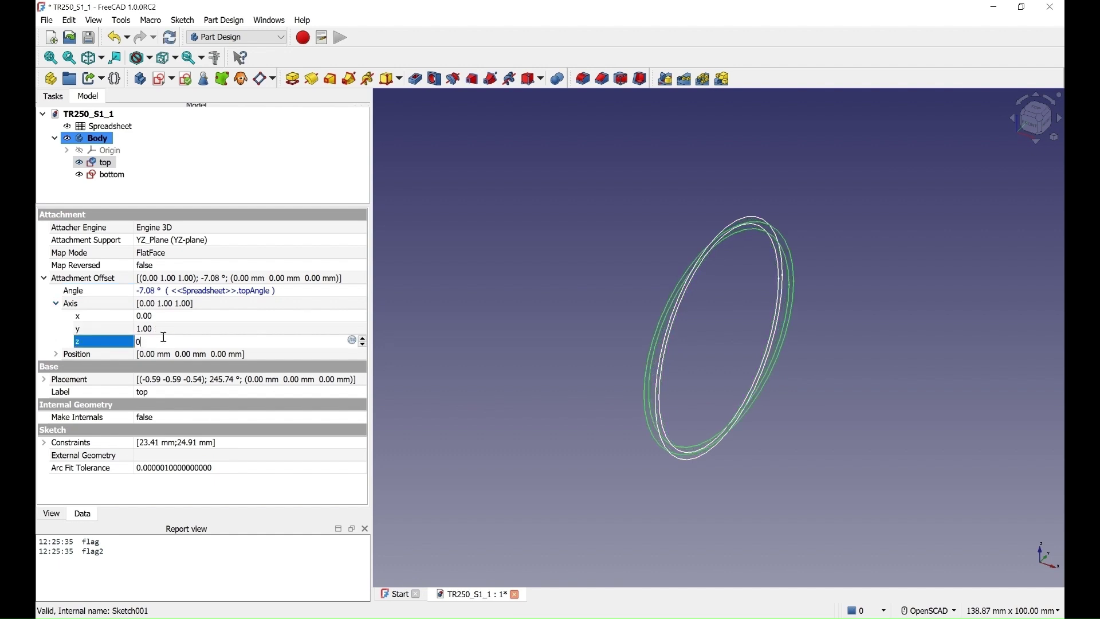
pyautogui.click(163, 317)
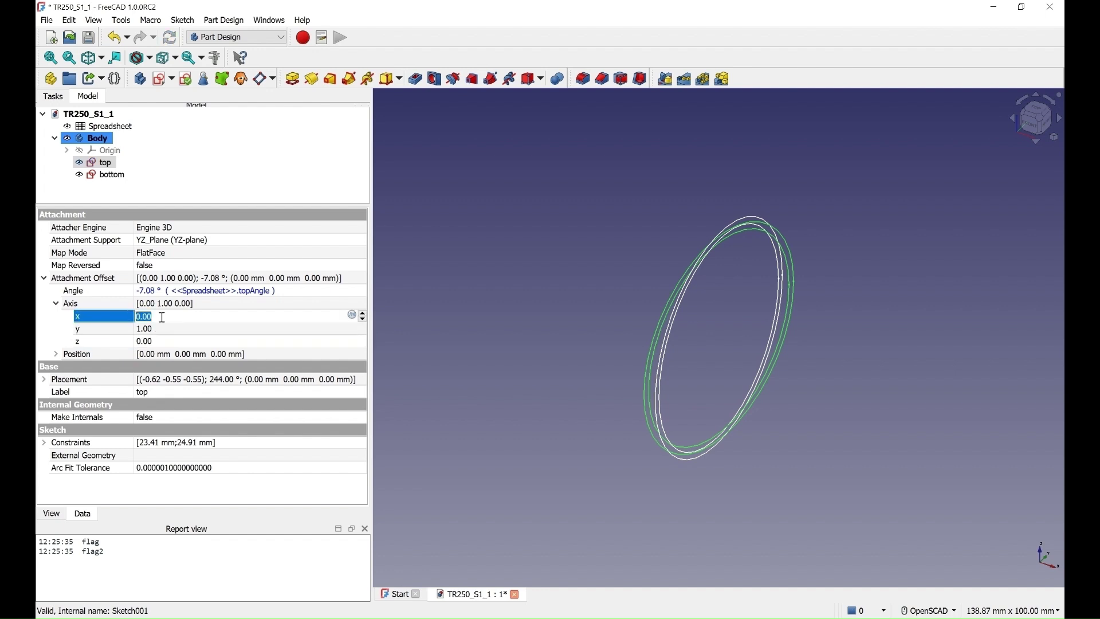
# Step: Set the bottom sketch's attachment offset angle to the expression <<Spreadsheet>>.bottomAngle
pyautogui.moveTo(772, 336)
pyautogui.mouseDown(button='middle')
pyautogui.moveTo(730, 355)
pyautogui.moveTo(753, 361)
pyautogui.moveTo(765, 381)
pyautogui.moveTo(761, 412)
pyautogui.moveTo(732, 435)
pyautogui.moveTo(704, 434)
pyautogui.moveTo(687, 412)
pyautogui.mouseUp(button='middle')
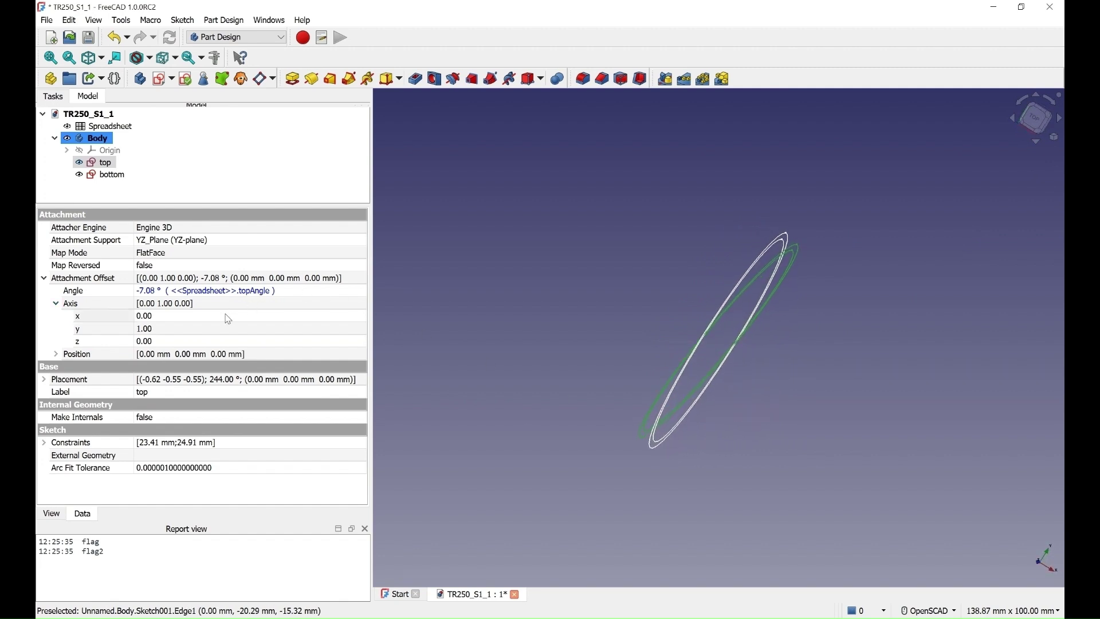
pyautogui.click(104, 176)
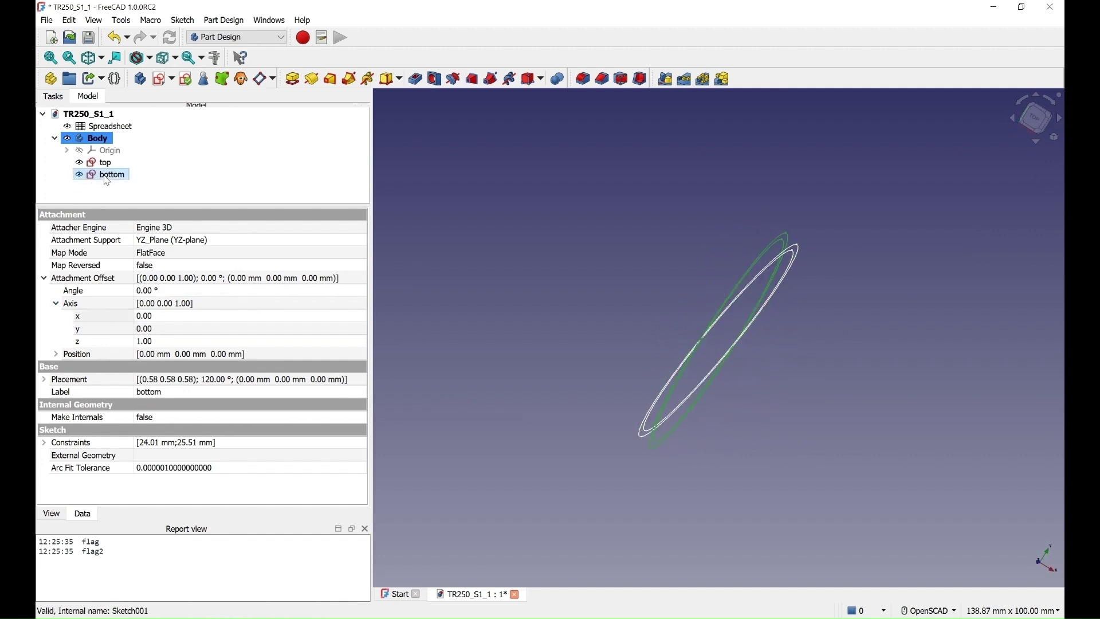
pyautogui.click(208, 292)
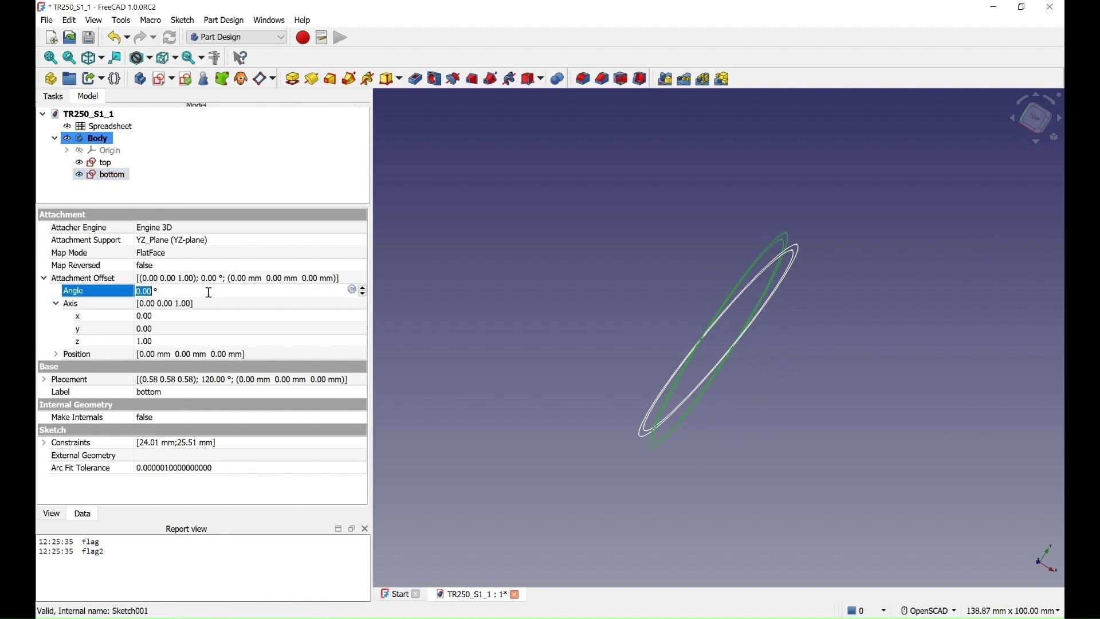
pyautogui.write('s')
pyautogui.hotkey('ctrl', 'a')
pyautogui.click(352, 289)
pyautogui.write('s')
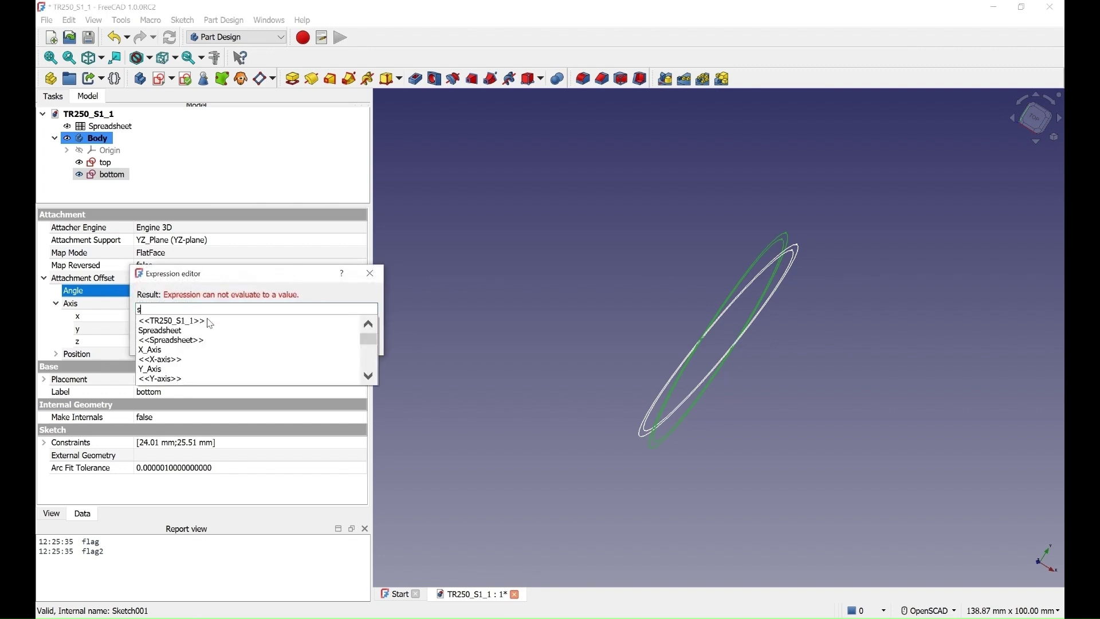
pyautogui.click(187, 341)
pyautogui.write('.b')
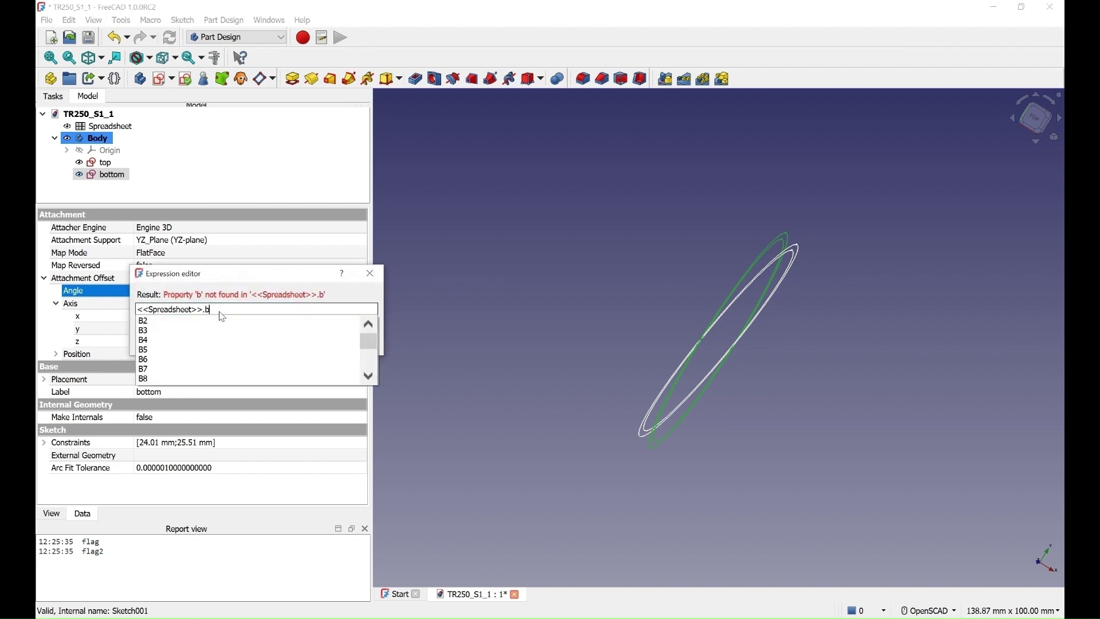
pyautogui.write('o')
pyautogui.click(170, 323)
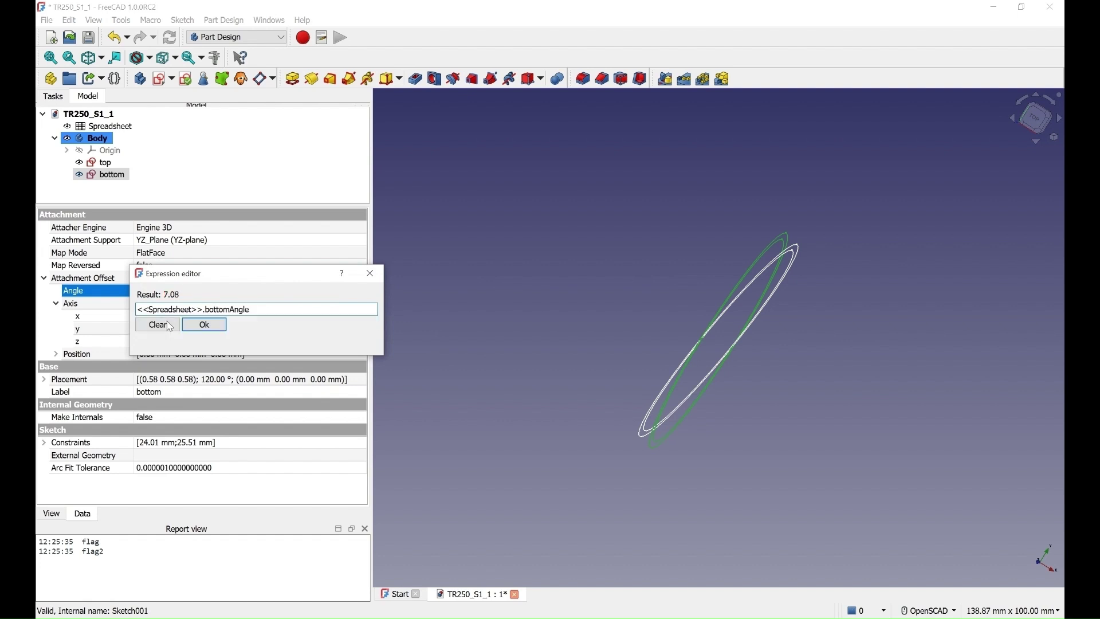
pyautogui.click(205, 324)
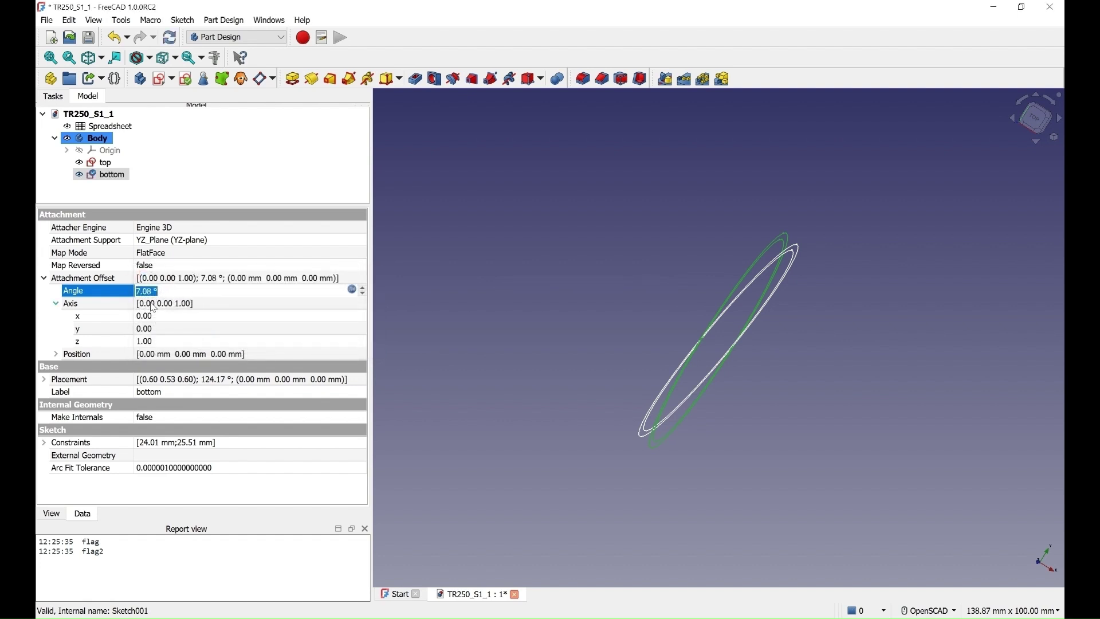
# Step: Set the bottom sketch's attachment offset axis to y 1 and z 0
pyautogui.click(161, 330)
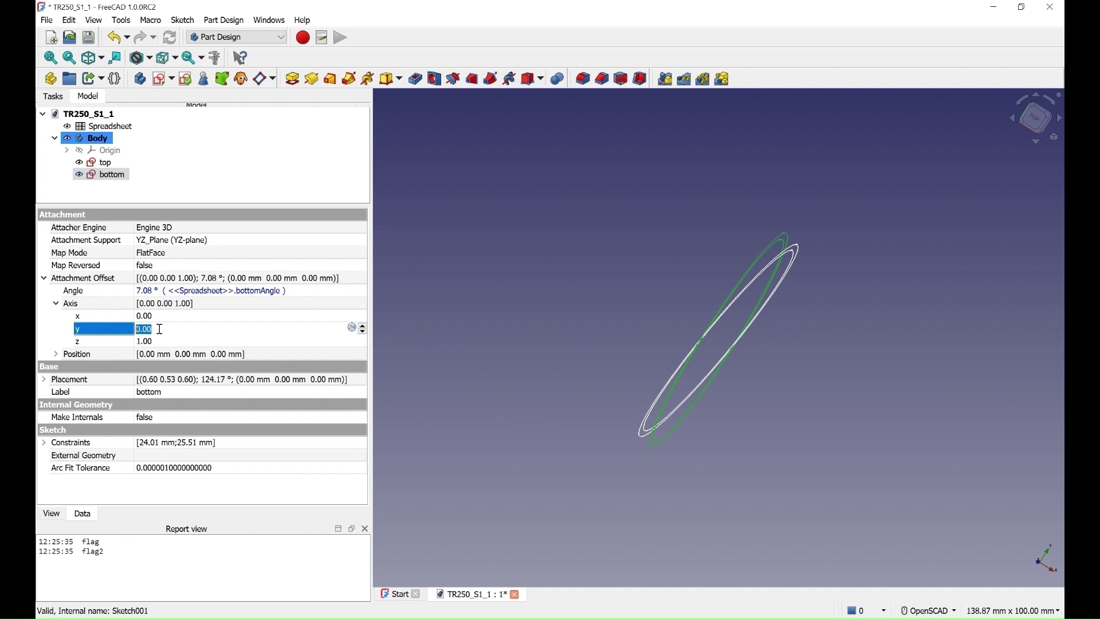
pyautogui.write('1')
pyautogui.click(165, 343)
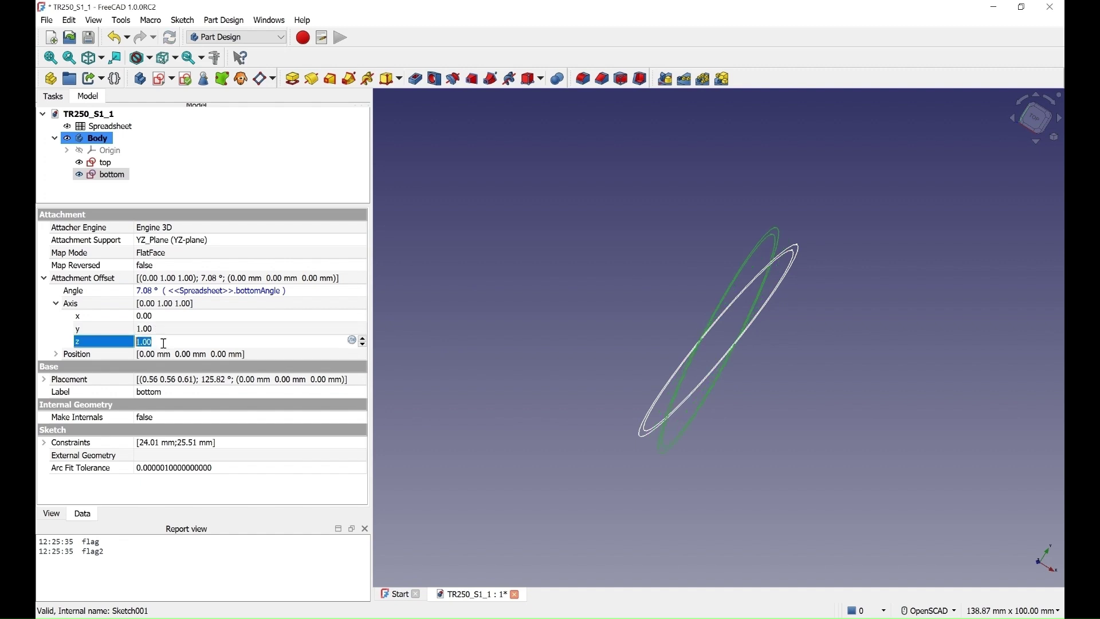
pyautogui.write('0')
# Step: Set the z position of the bottom sketch's attachment offset to the expression <<Spreadsheet>>.Height
pyautogui.click(56, 356)
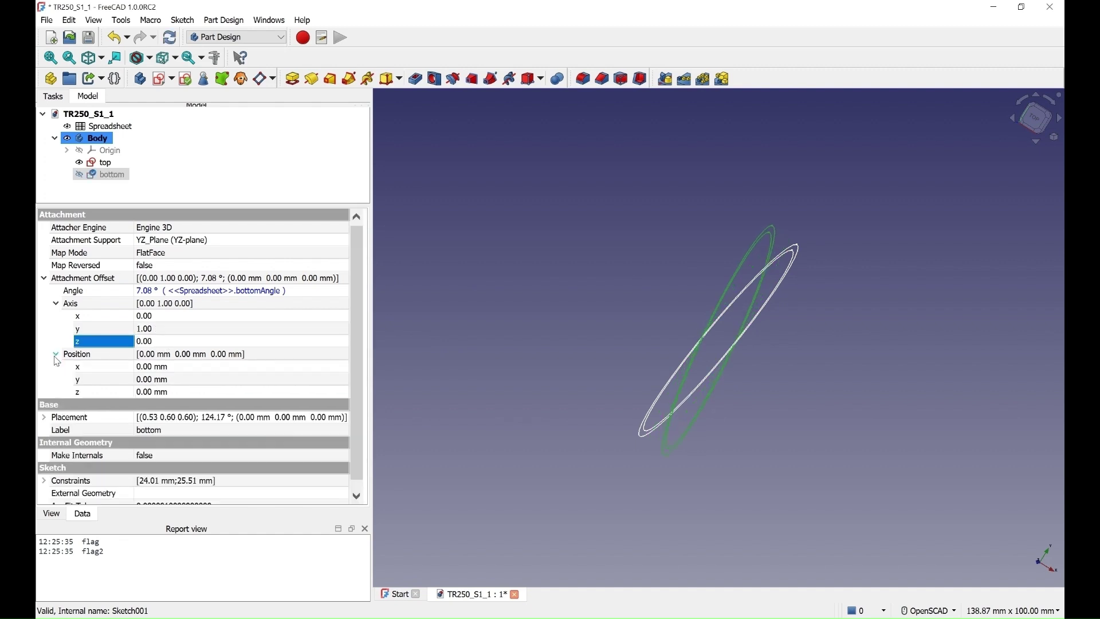
pyautogui.click(212, 393)
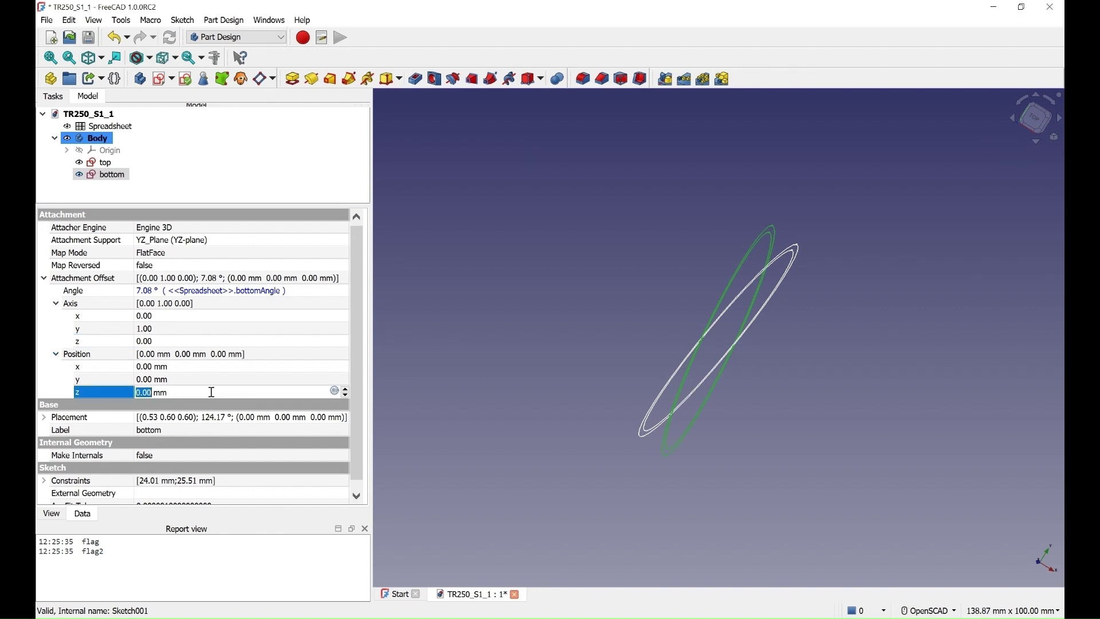
pyautogui.click(335, 391)
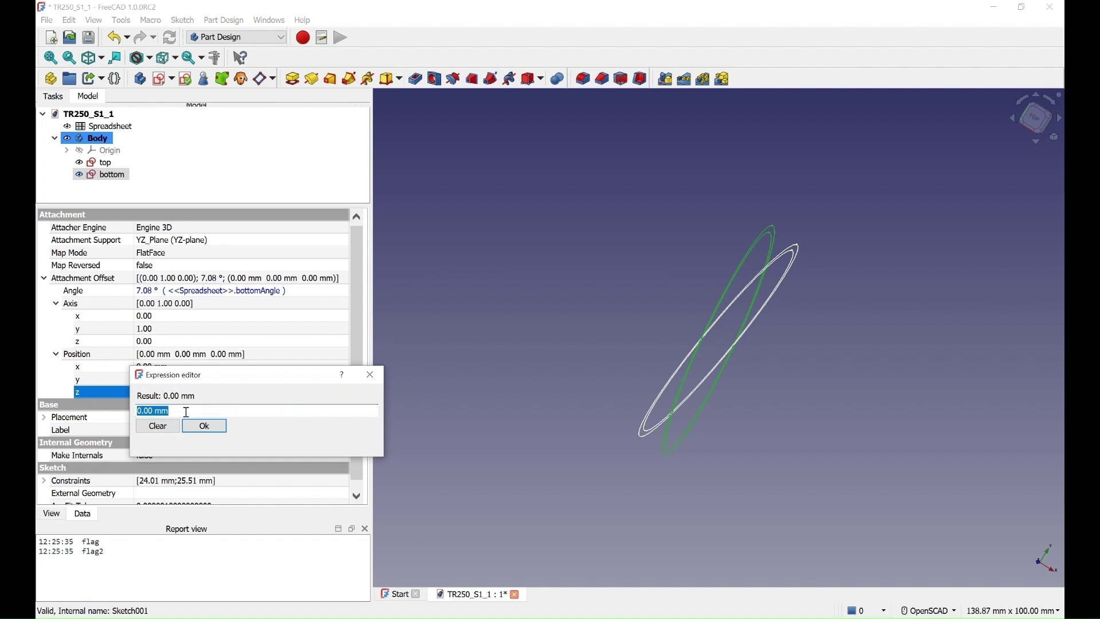
pyautogui.write('sh')
pyautogui.click(186, 431)
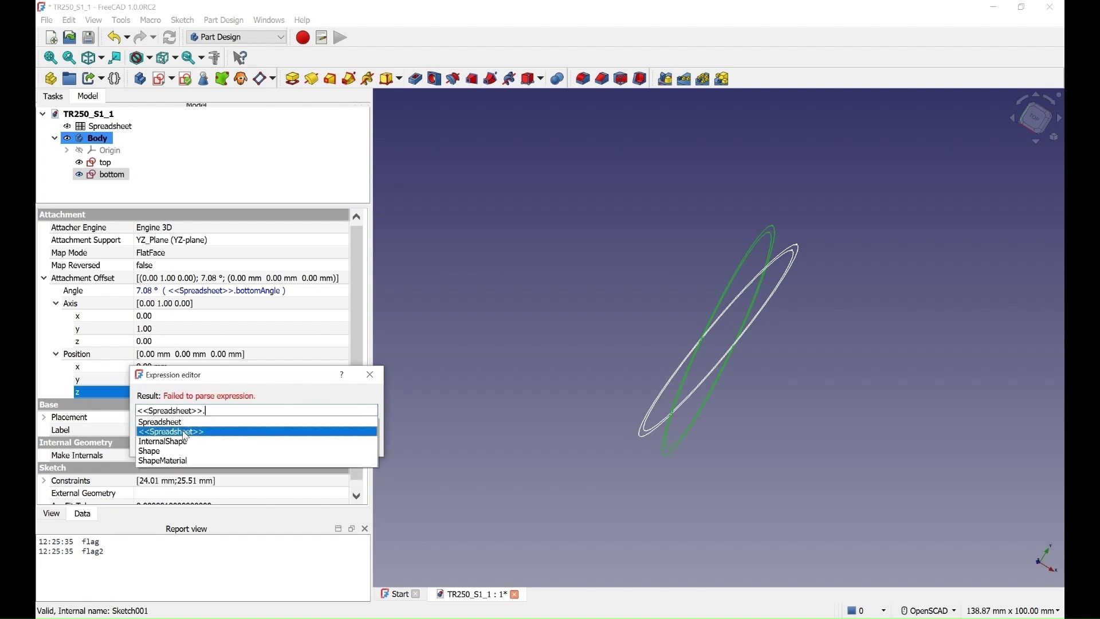
pyautogui.write('h')
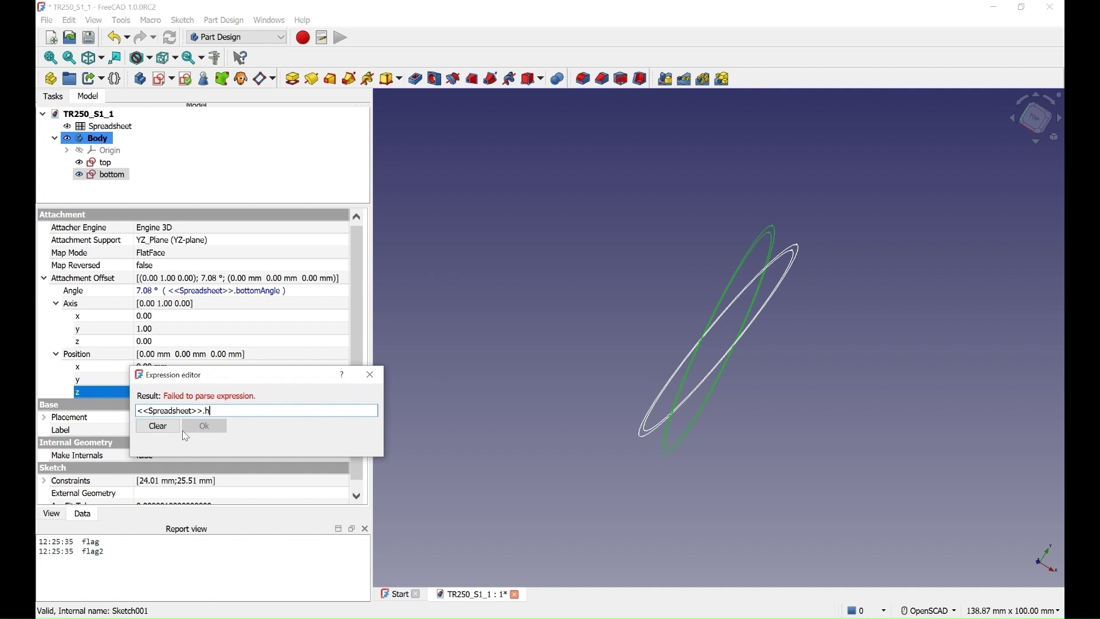
pyautogui.write('ei')
pyautogui.click(184, 433)
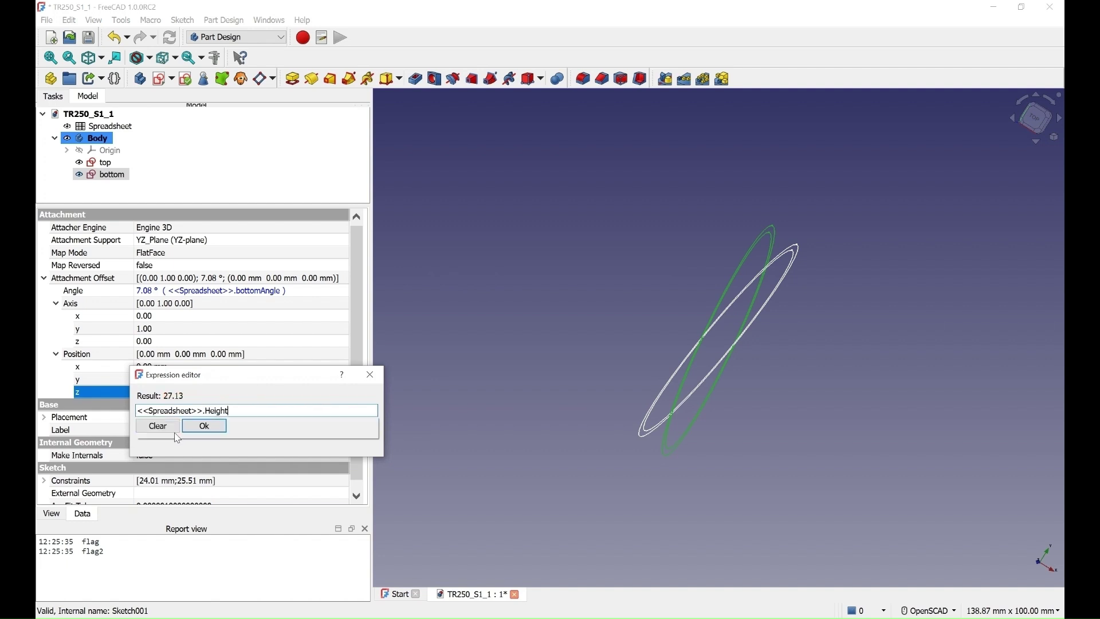
pyautogui.click(206, 435)
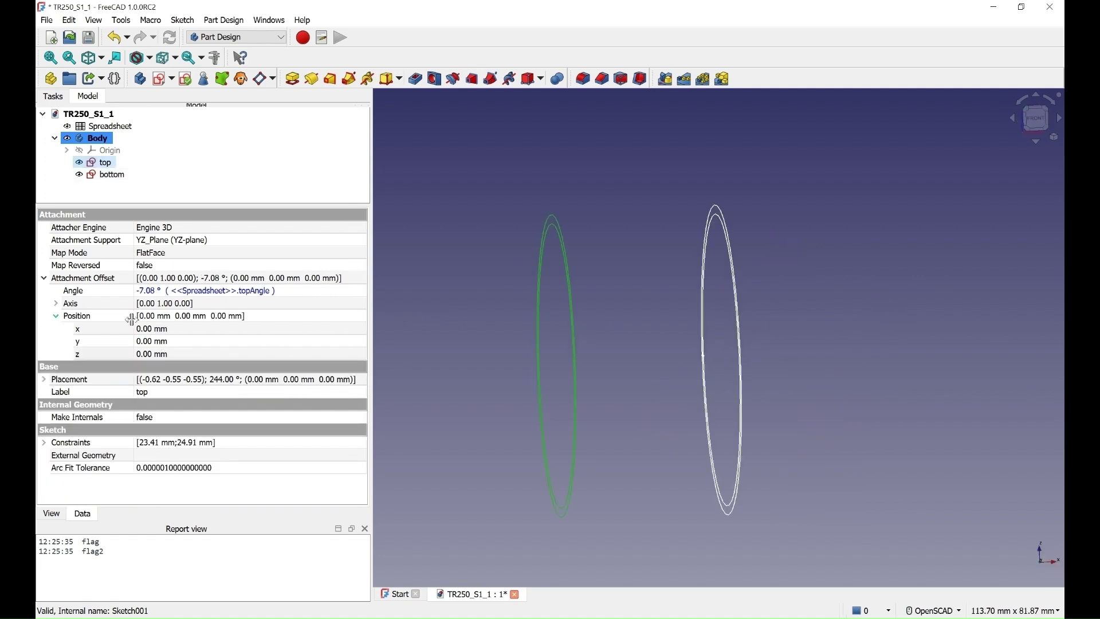
# Step: Change the top sketch's attachment offset axis to x 1 and y 0
pyautogui.click(56, 303)
pyautogui.click(170, 317)
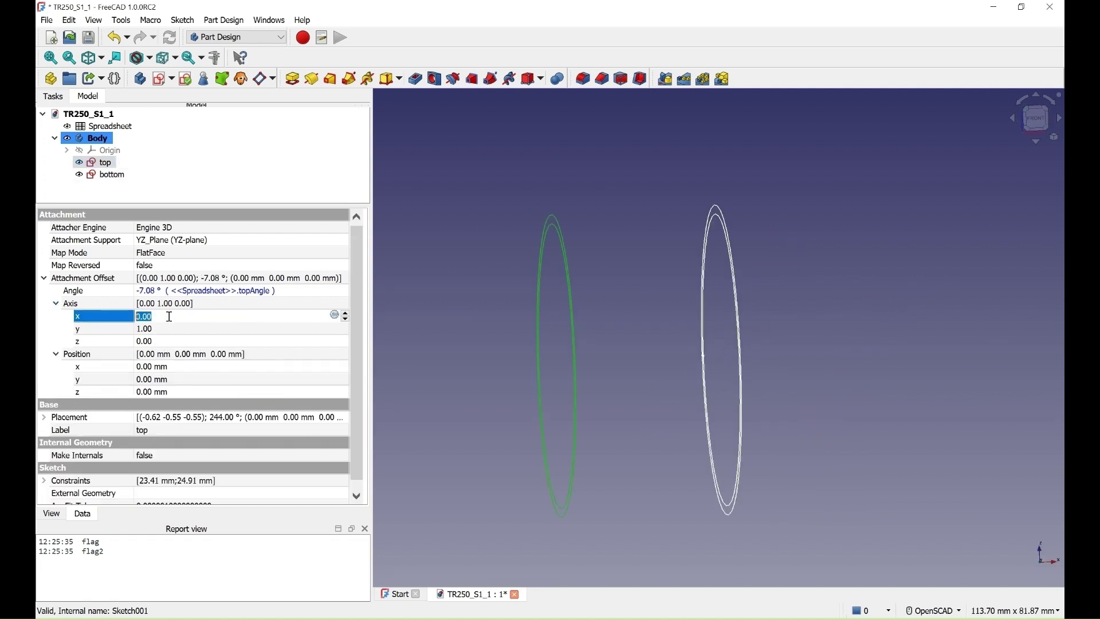
pyautogui.write('1')
pyautogui.press('Tab')
pyautogui.write('0')
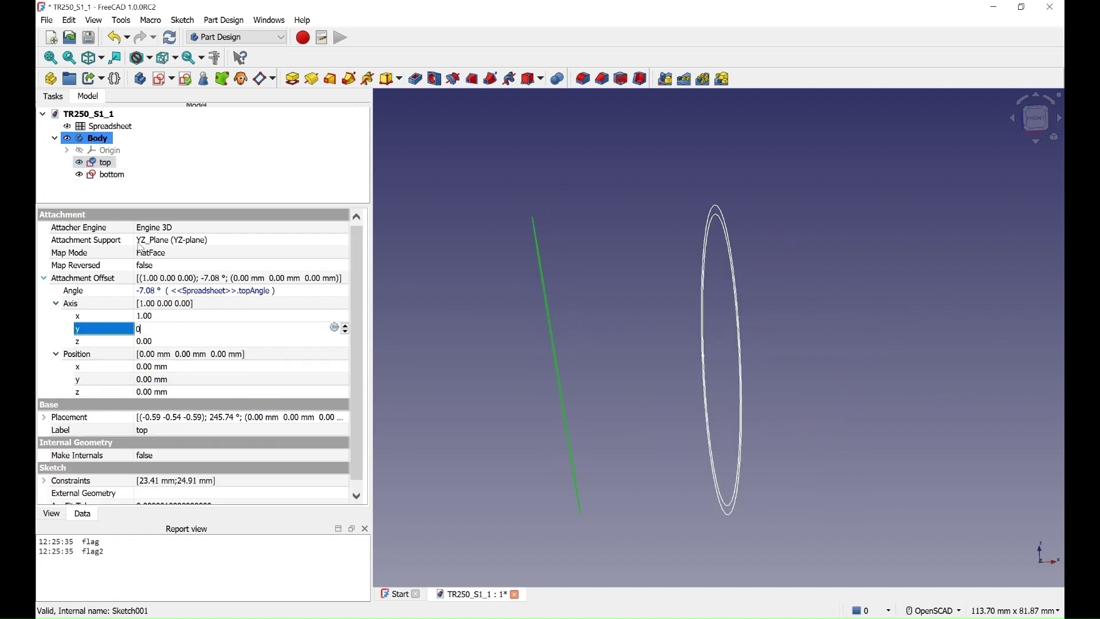
# Step: Change the bottom sketch's attachment offset axis to x 1 and y 0, and clear the selection
pyautogui.click(114, 181)
pyautogui.click(170, 329)
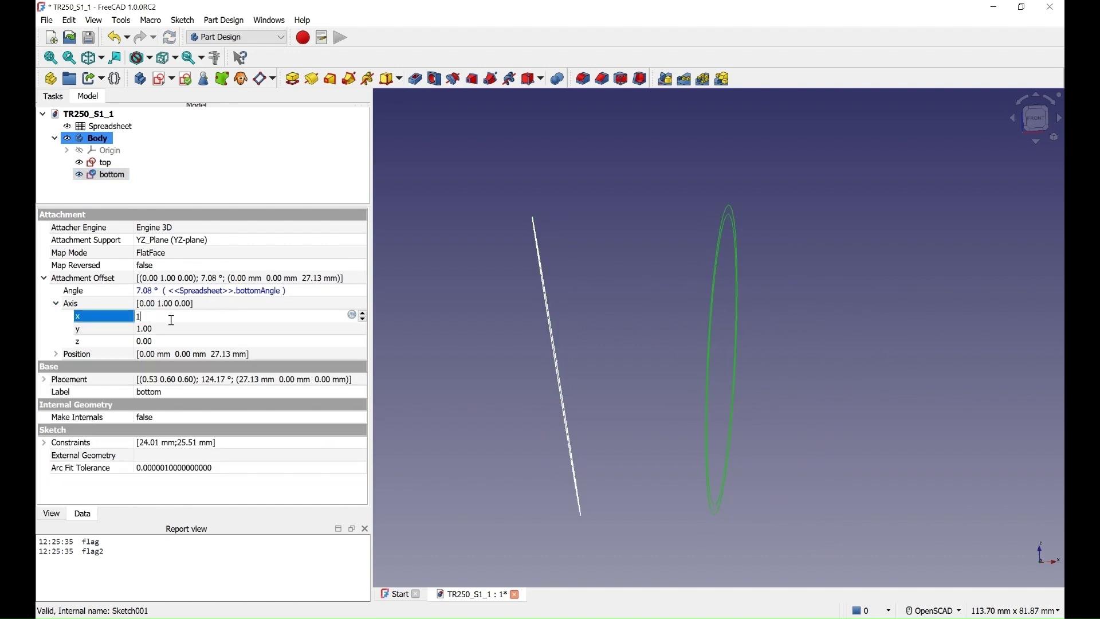
pyautogui.write('0')
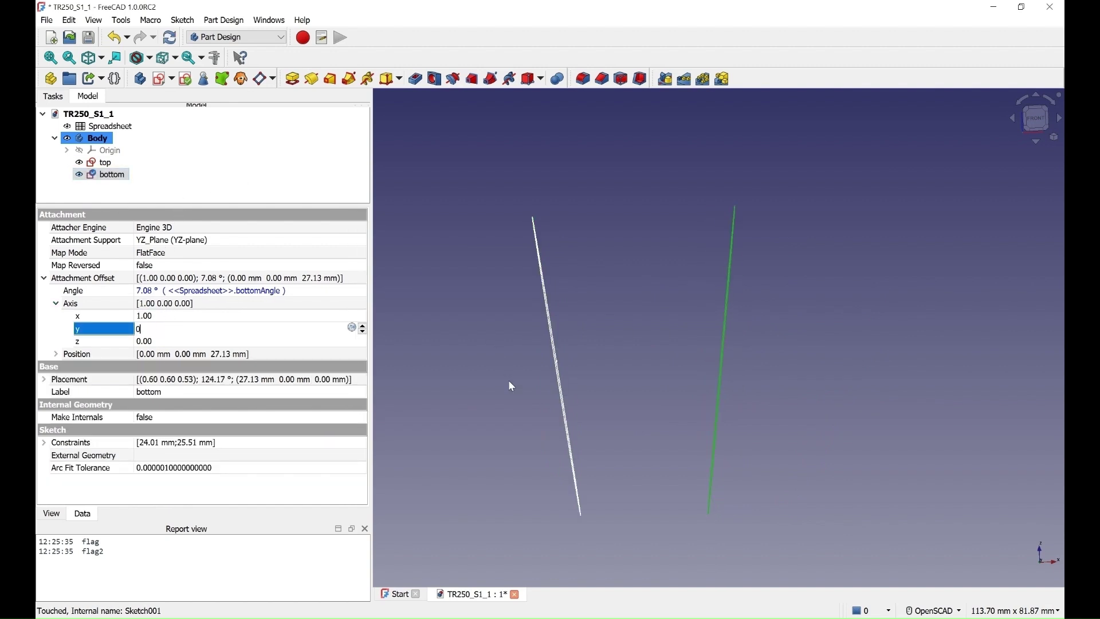
pyautogui.press('Return')
pyautogui.click(921, 508)
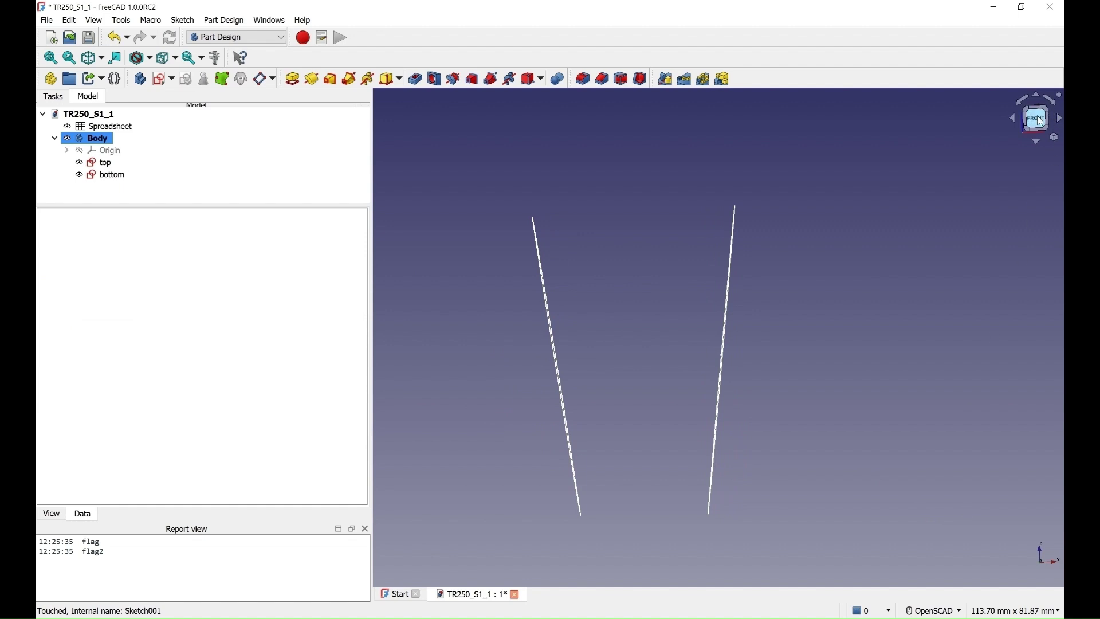
# Step: Create an additive loft with the top sketch as profile and the bottom sketch as section
pyautogui.scroll(1, 768, 432)
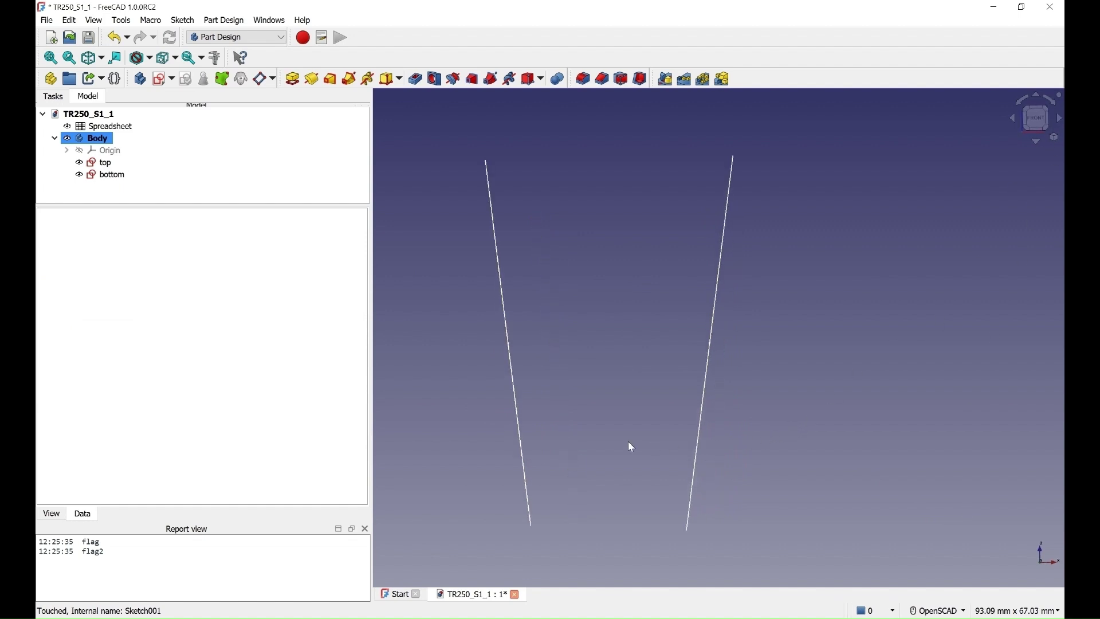
pyautogui.scroll(-3, 608, 440)
pyautogui.scroll(3, 527, 425)
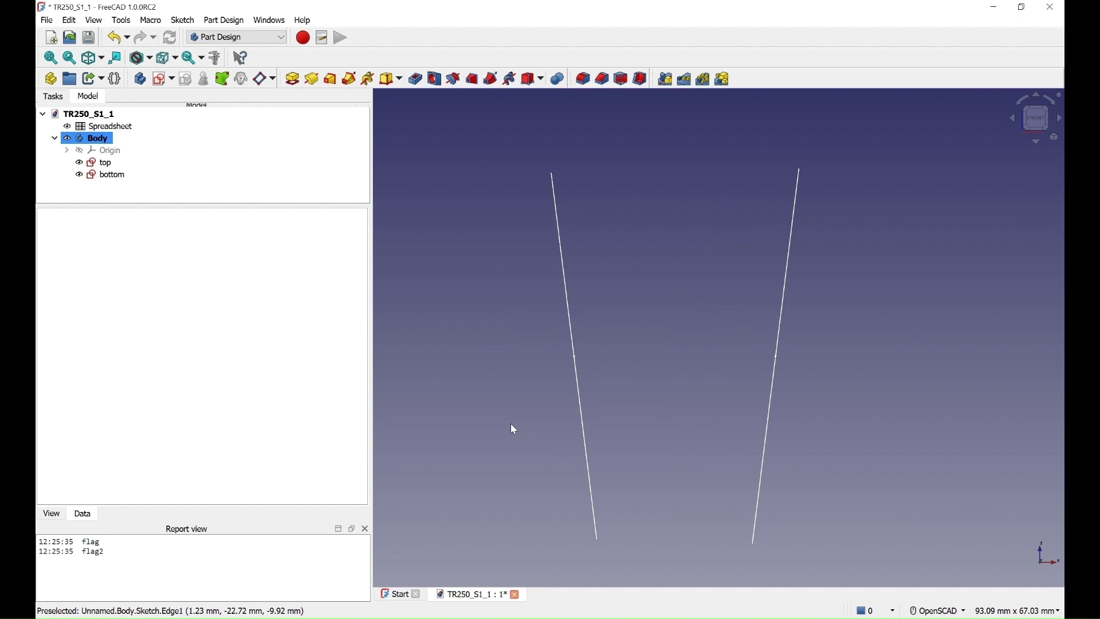
pyautogui.scroll(-2, 511, 429)
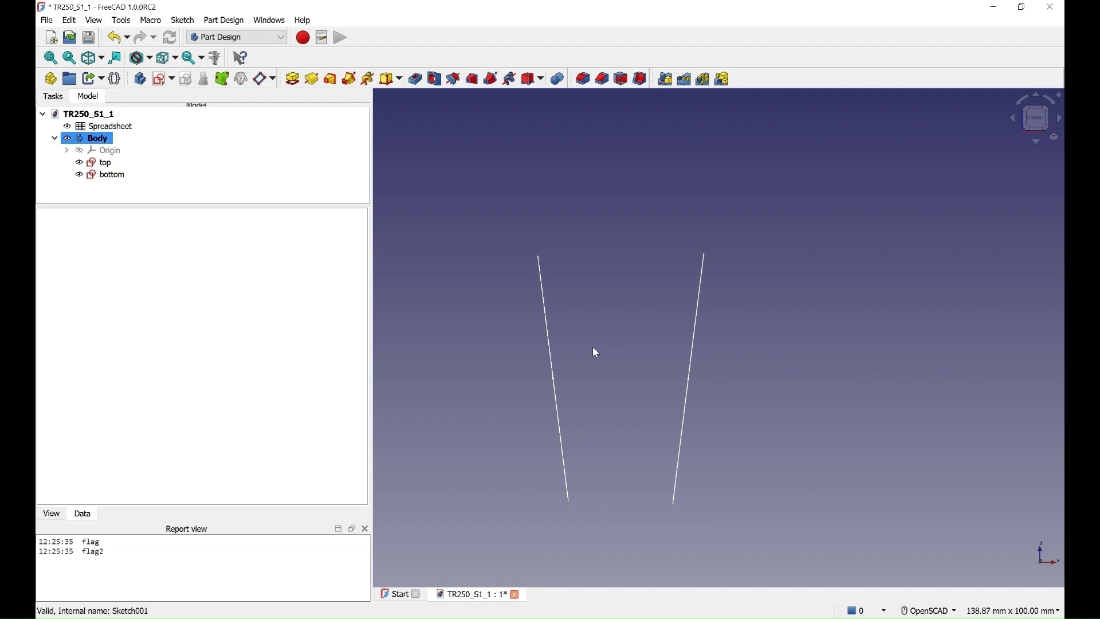
pyautogui.moveTo(593, 348)
pyautogui.mouseDown(button='middle')
pyautogui.moveTo(607, 376)
pyautogui.moveTo(589, 412)
pyautogui.mouseUp(button='middle')
pyautogui.click(108, 165)
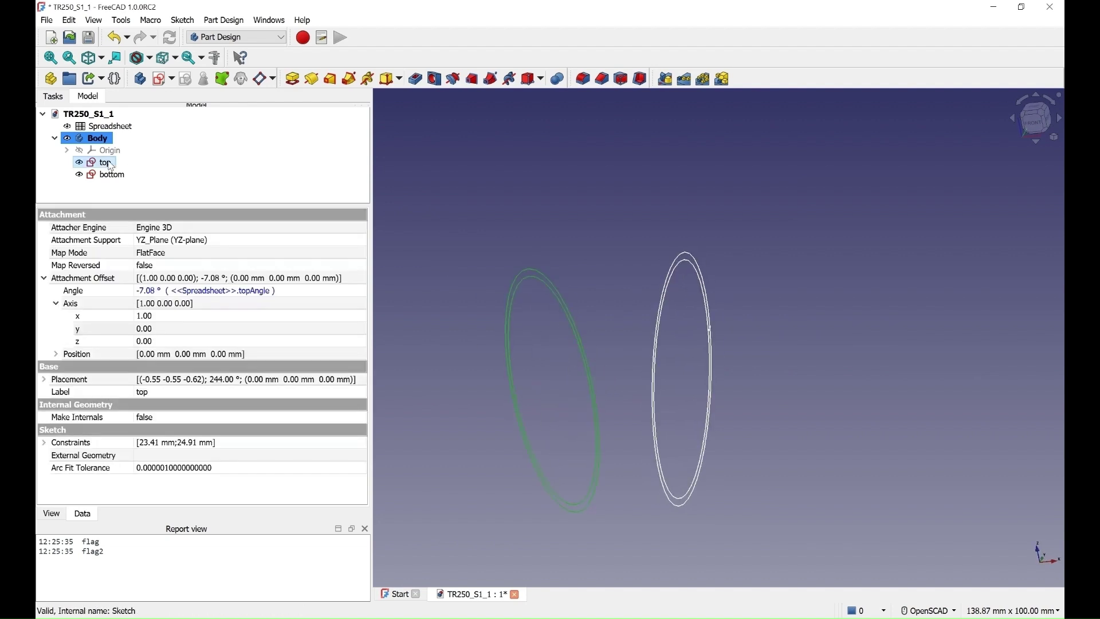
pyautogui.keyDown('ctrl'); pyautogui.click(117, 175); pyautogui.keyUp('ctrl')
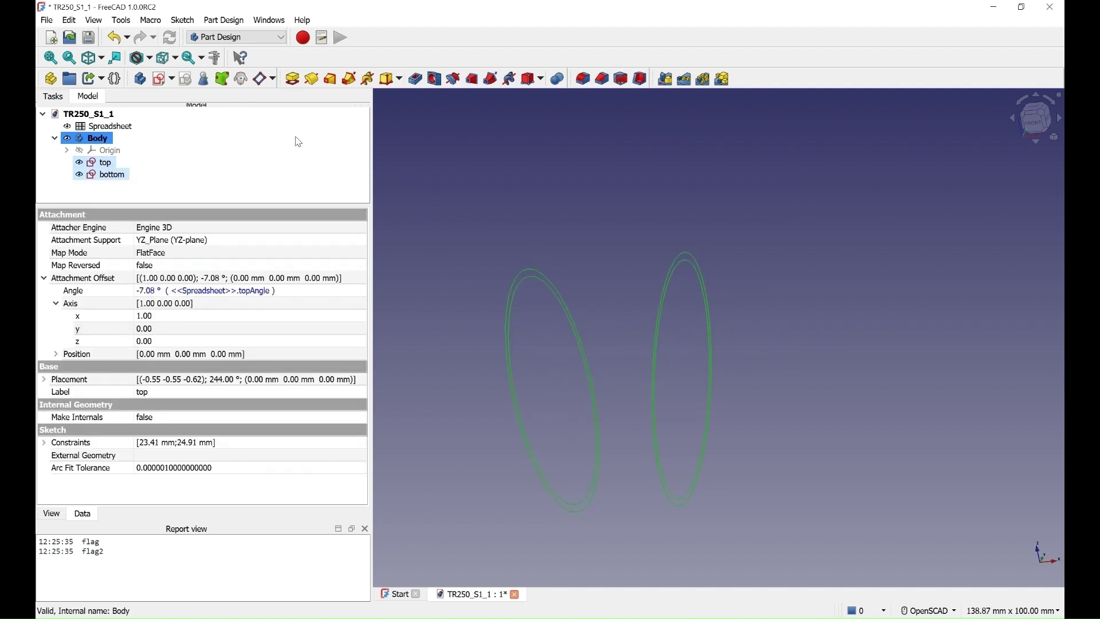
pyautogui.click(331, 79)
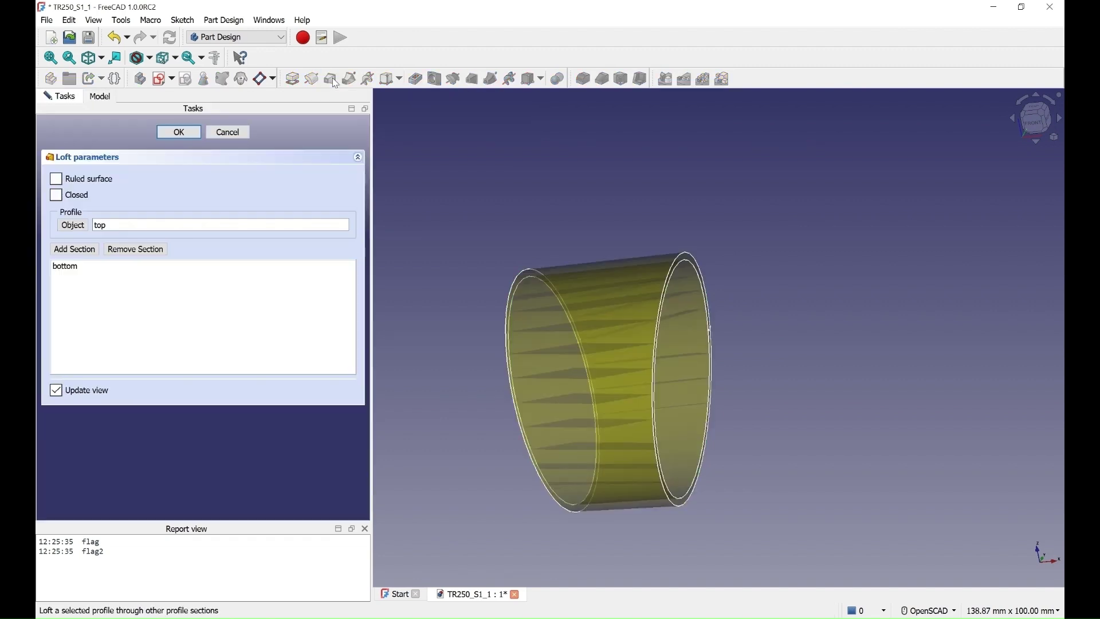
pyautogui.click(195, 138)
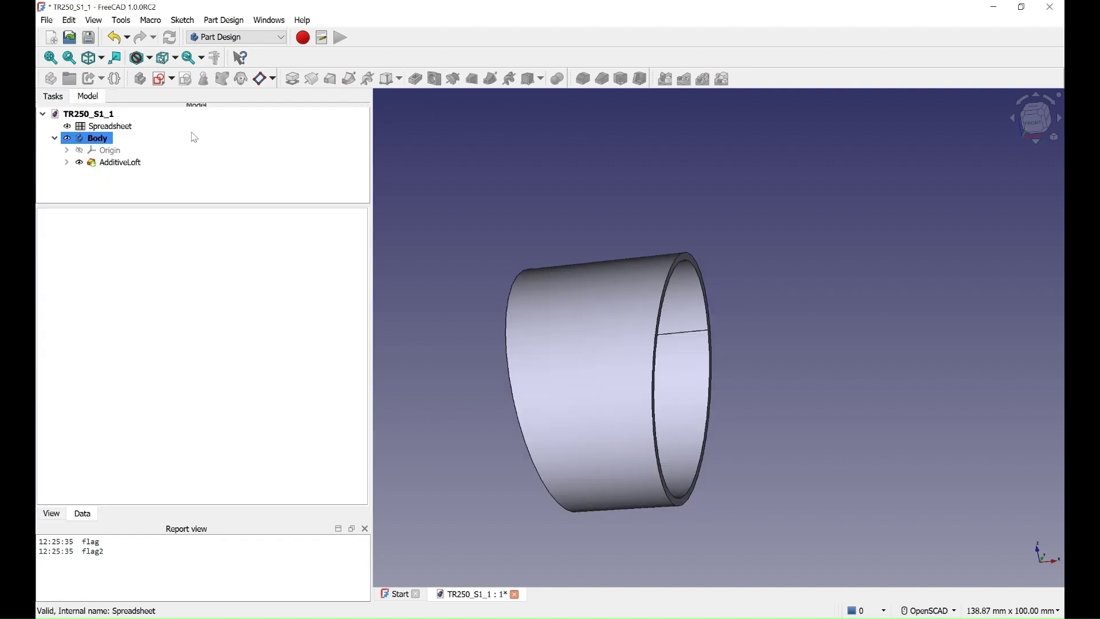
# Step: Start a new sketch on the XZ-plane of the body
pyautogui.moveTo(618, 212)
pyautogui.mouseDown(button='middle')
pyautogui.moveTo(535, 235)
pyautogui.moveTo(712, 420)
pyautogui.moveTo(628, 428)
pyautogui.moveTo(728, 384)
pyautogui.moveTo(687, 361)
pyautogui.moveTo(815, 383)
pyautogui.moveTo(928, 321)
pyautogui.moveTo(760, 297)
pyautogui.moveTo(399, 193)
pyautogui.mouseUp(button='middle')
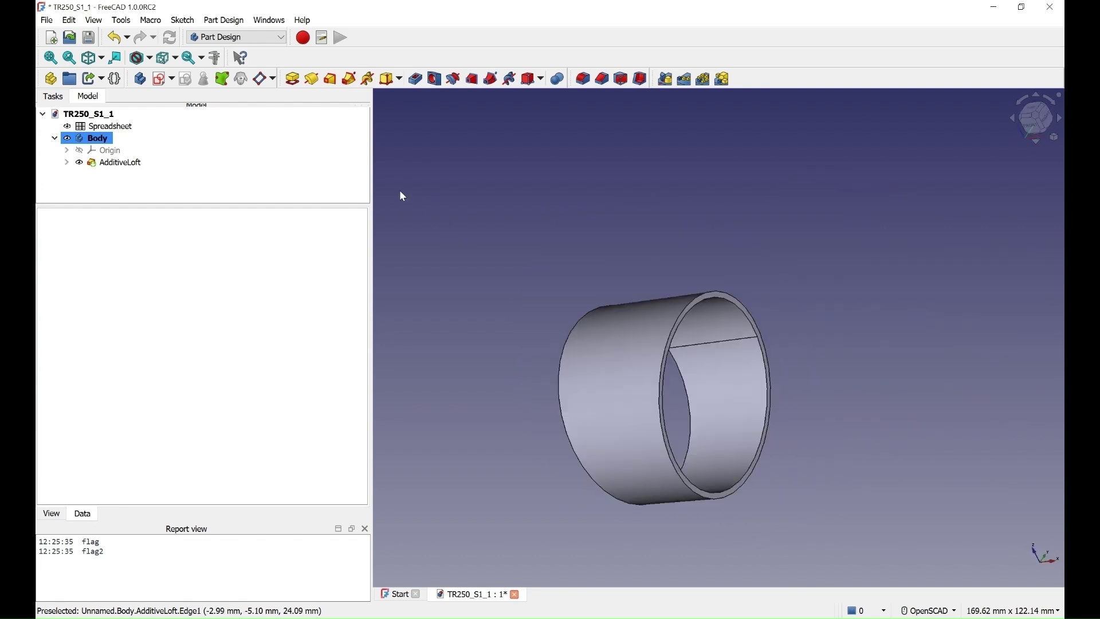
pyautogui.click(164, 80)
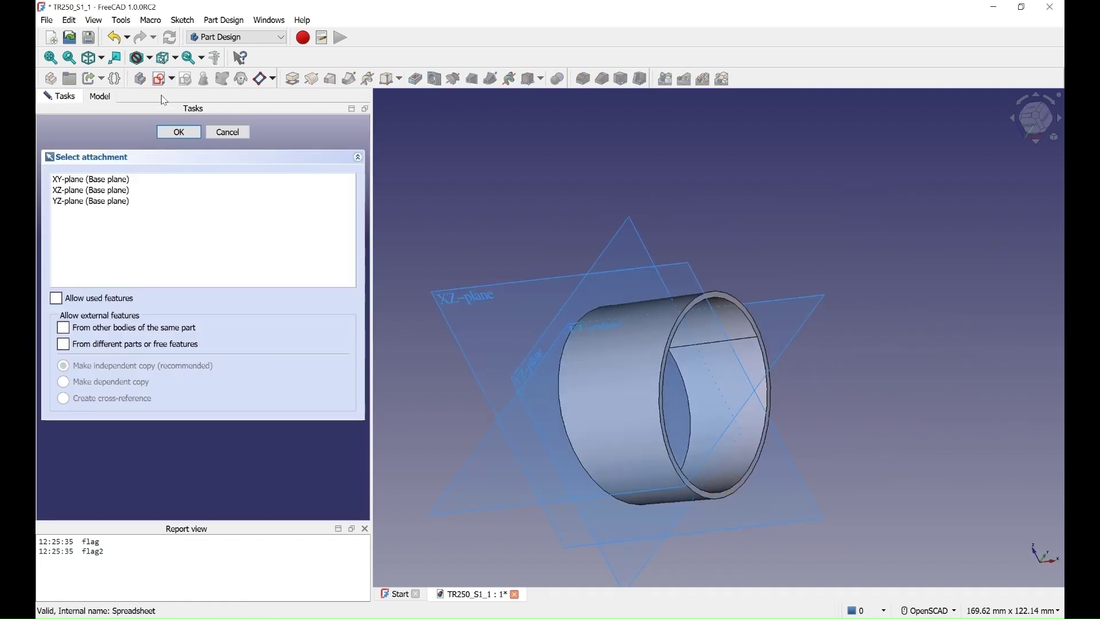
pyautogui.click(521, 281)
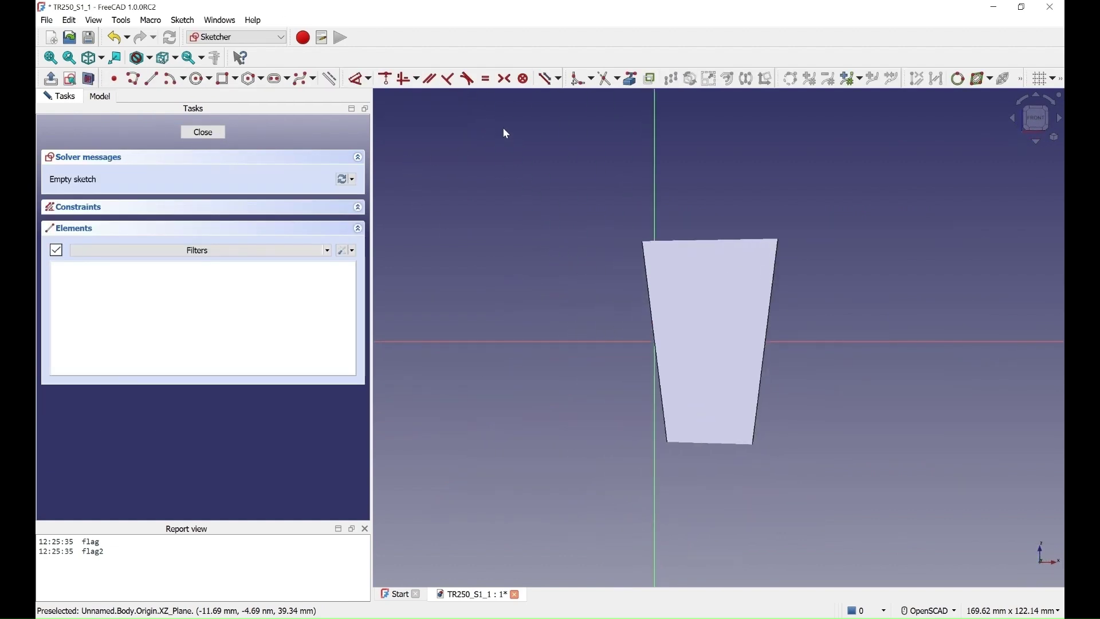
# Step: Link the loft's left and right slanted edges into the XZ-plane sketch as external geometry
pyautogui.click(629, 78)
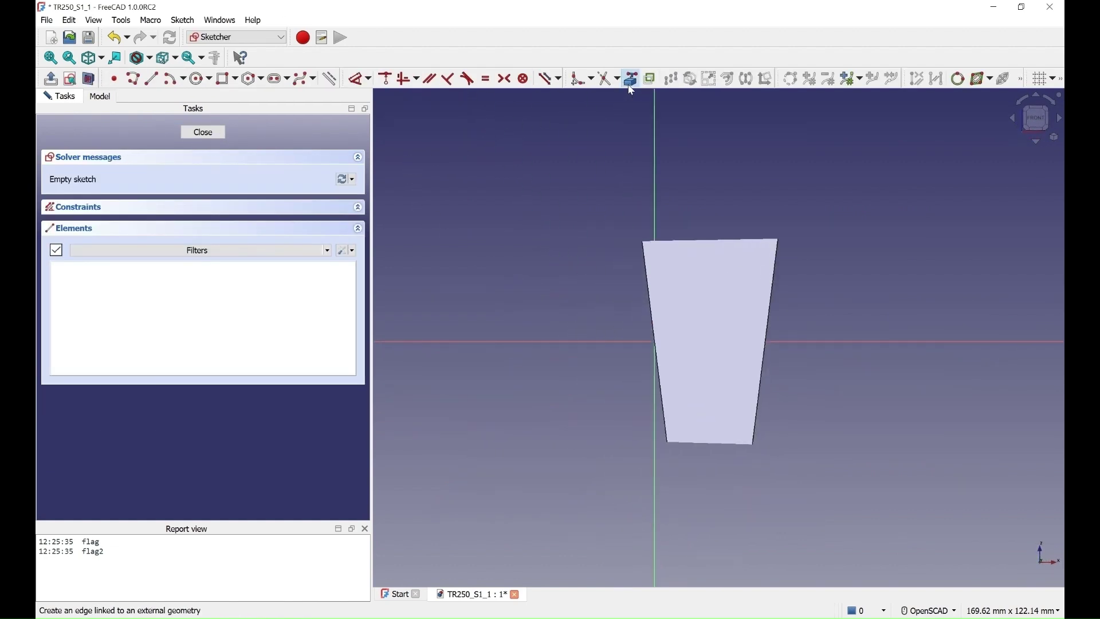
pyautogui.click(647, 289)
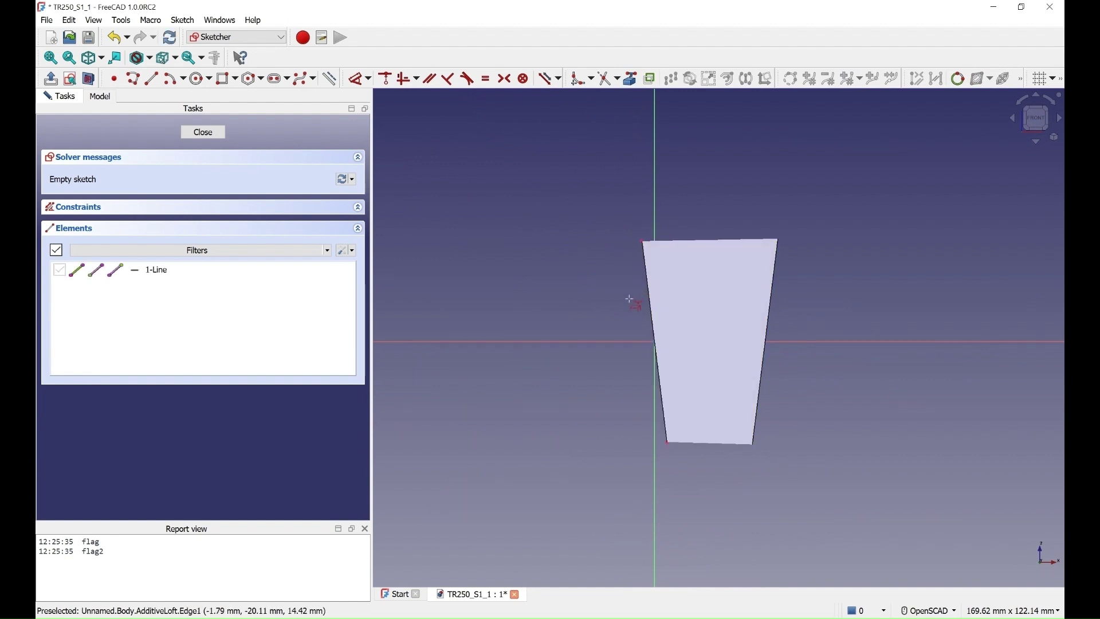
pyautogui.click(772, 323)
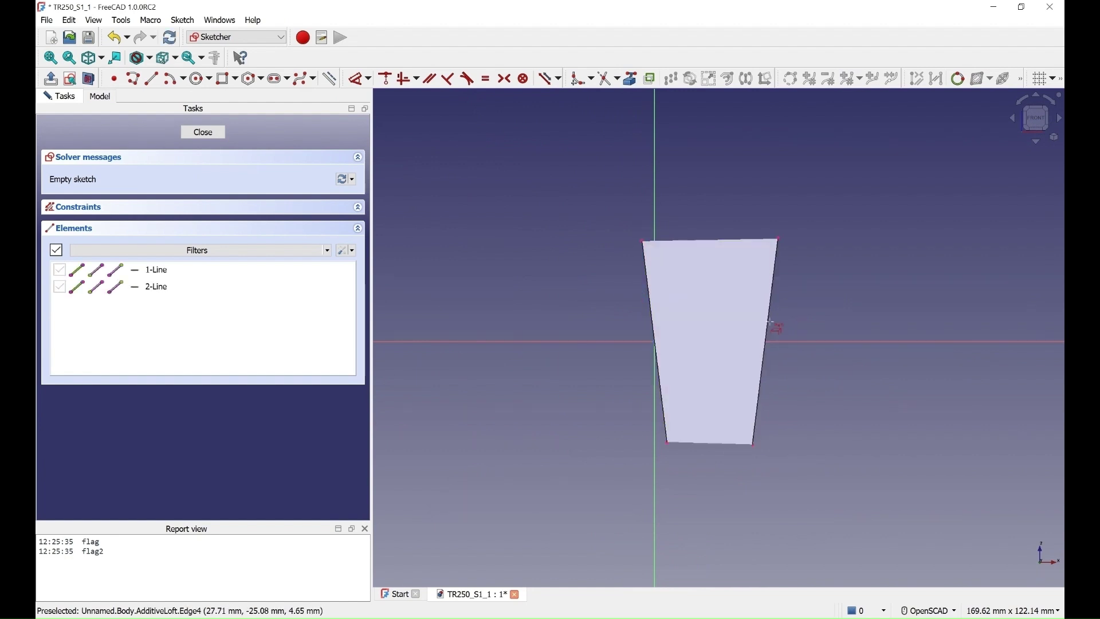
# Step: Draw a line along each linked edge, joining its upper and lower corner points, and finish the sketch
pyautogui.click(152, 79)
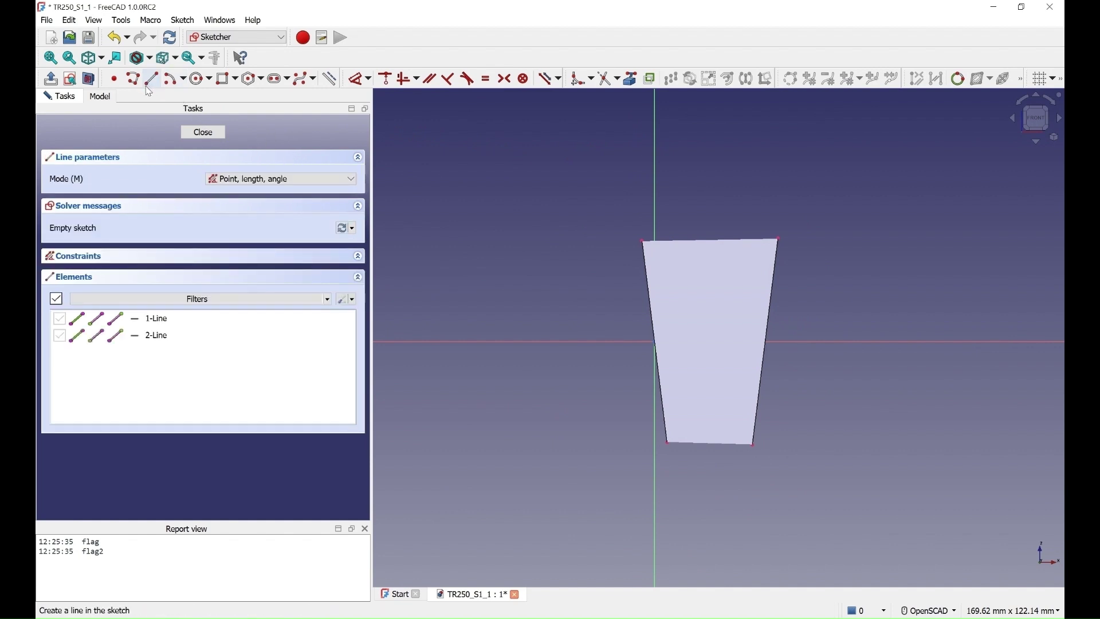
pyautogui.click(642, 241)
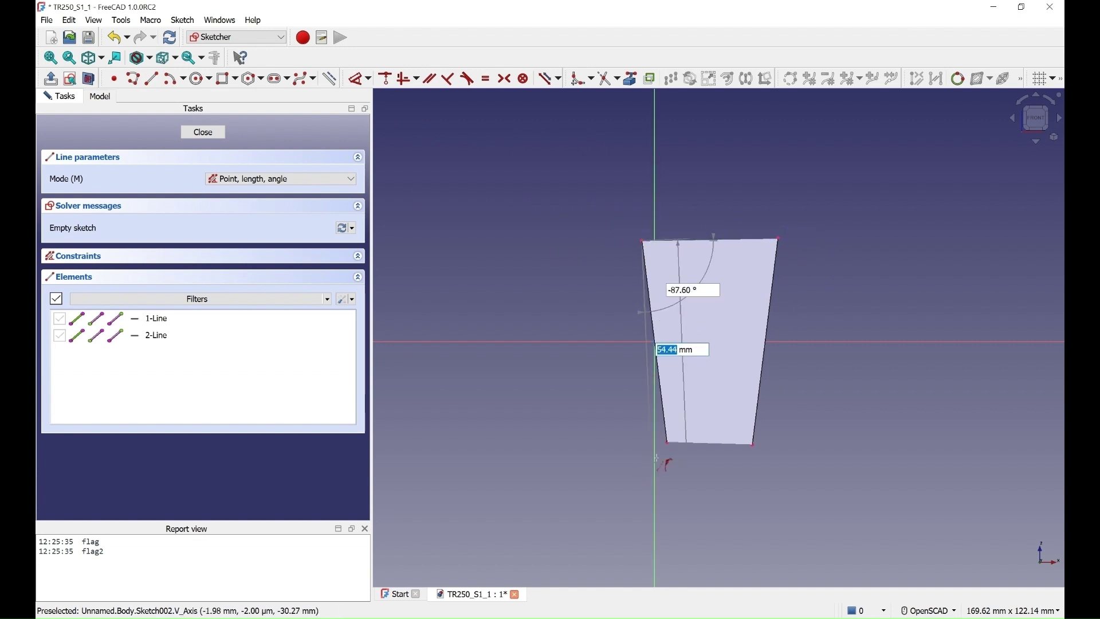
pyautogui.click(669, 445)
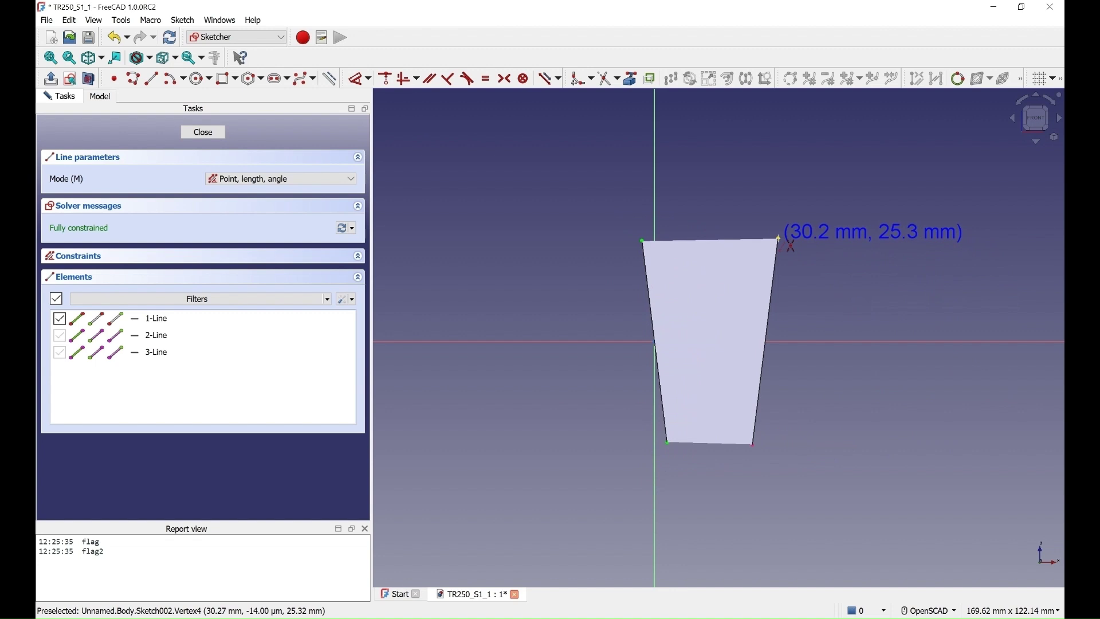
pyautogui.click(779, 239)
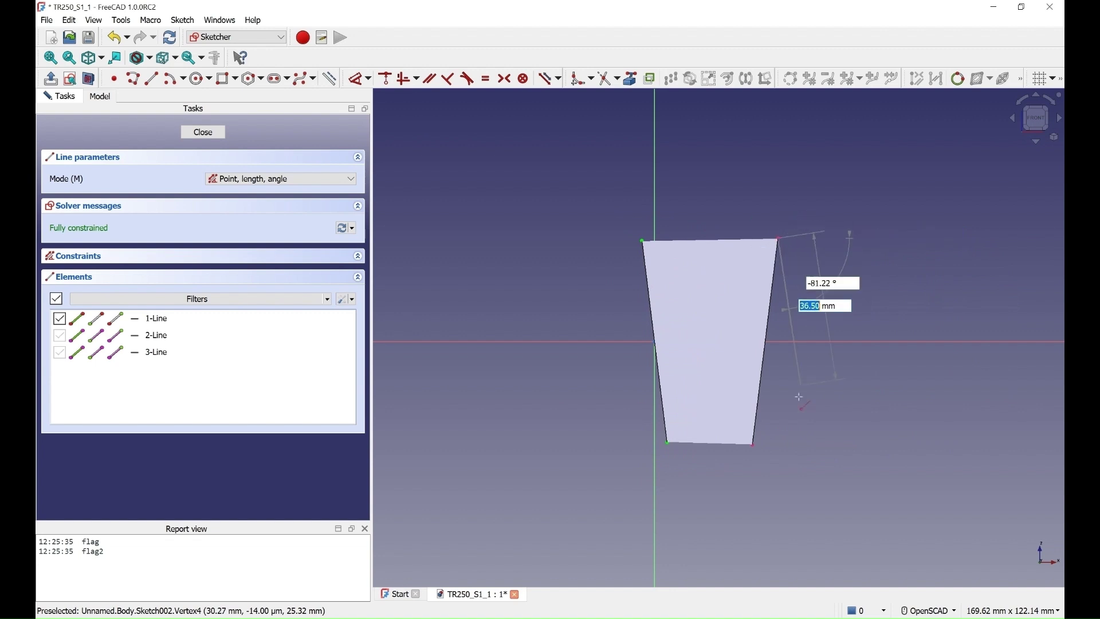
pyautogui.click(756, 446)
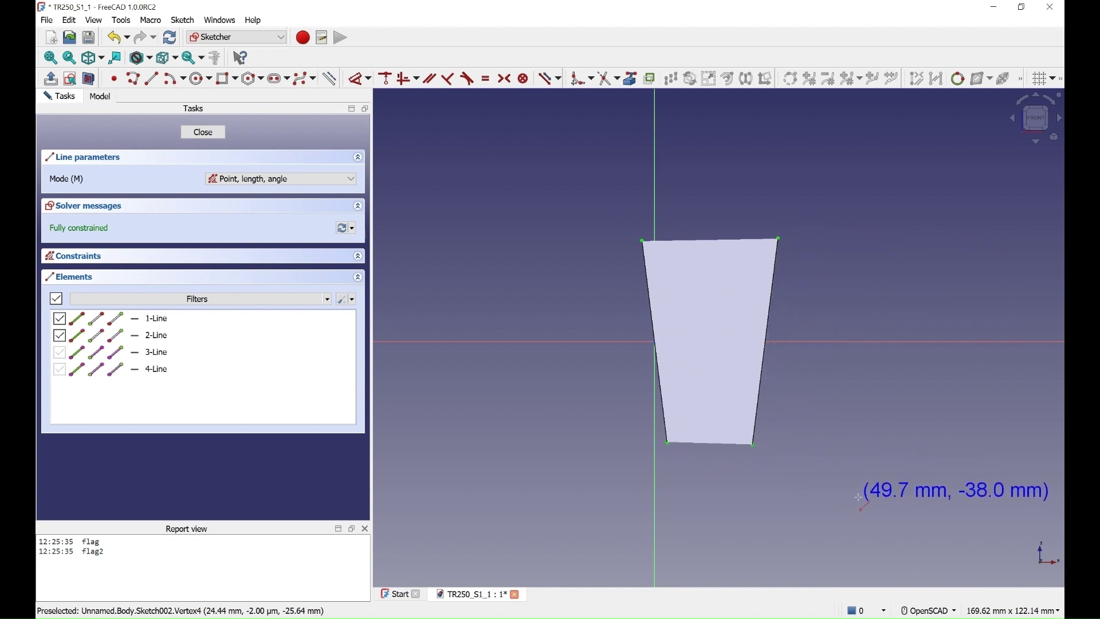
pyautogui.click(204, 134)
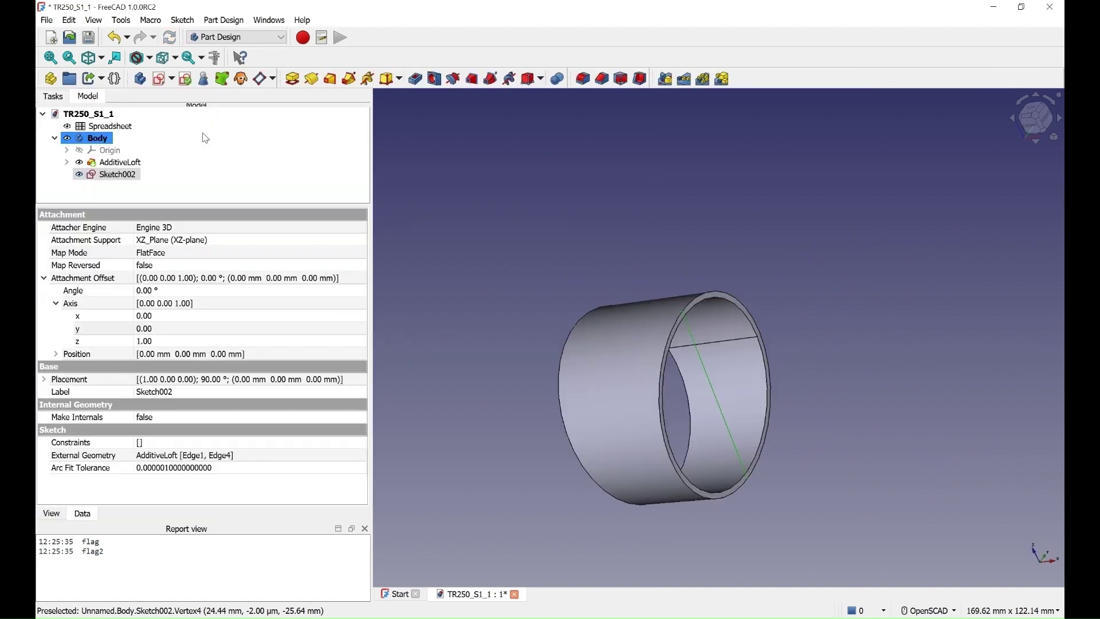
# Step: Create a datum line through the first sketch line (Edge1), with an attachment offset of 15° around the x-axis
pyautogui.moveTo(526, 284); pyautogui.dragTo(444, 308)
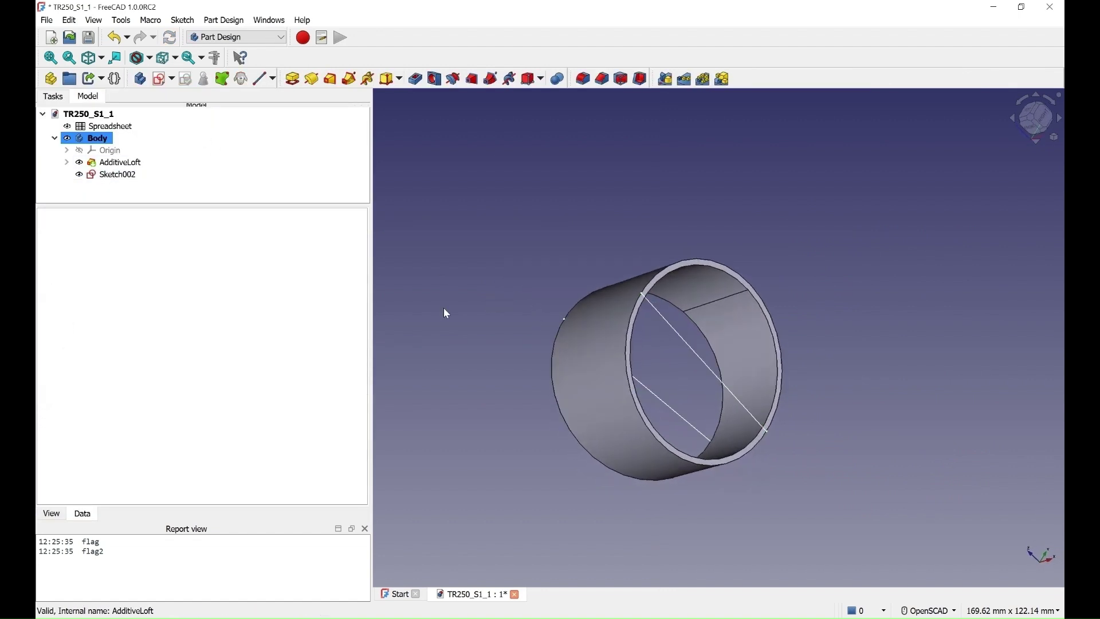
pyautogui.click(650, 390)
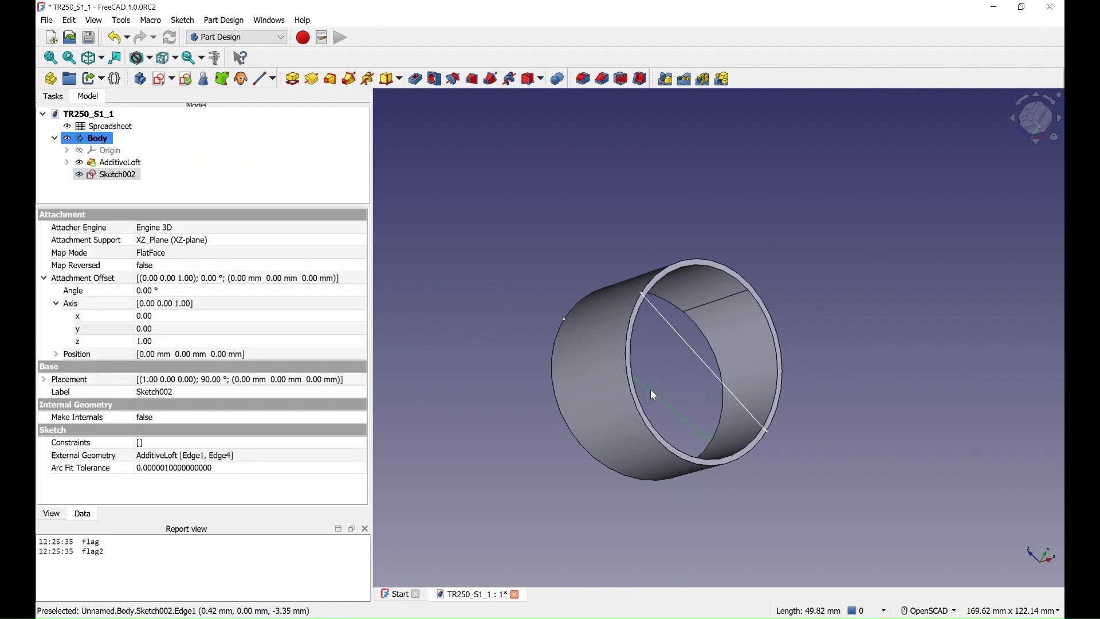
pyautogui.click(264, 80)
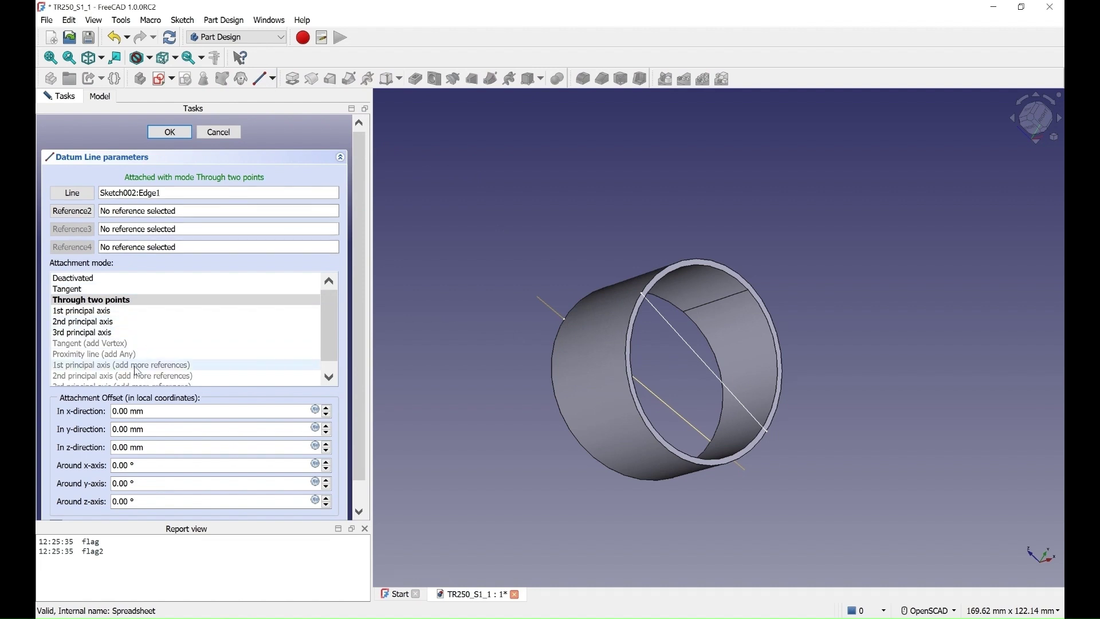
pyautogui.doubleClick(137, 465)
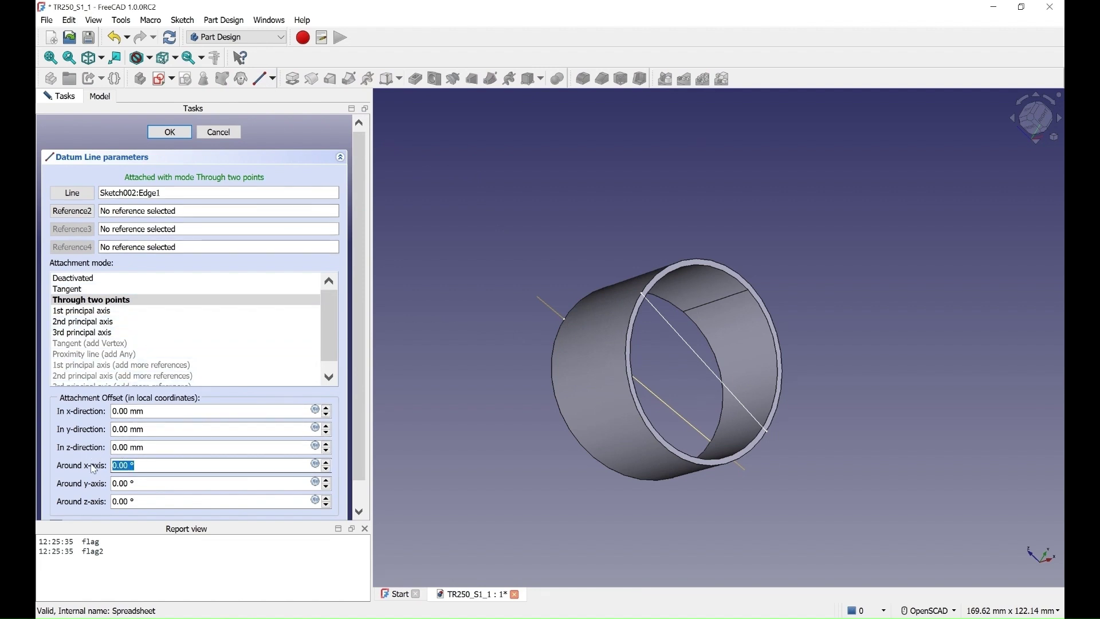
pyautogui.write('1')
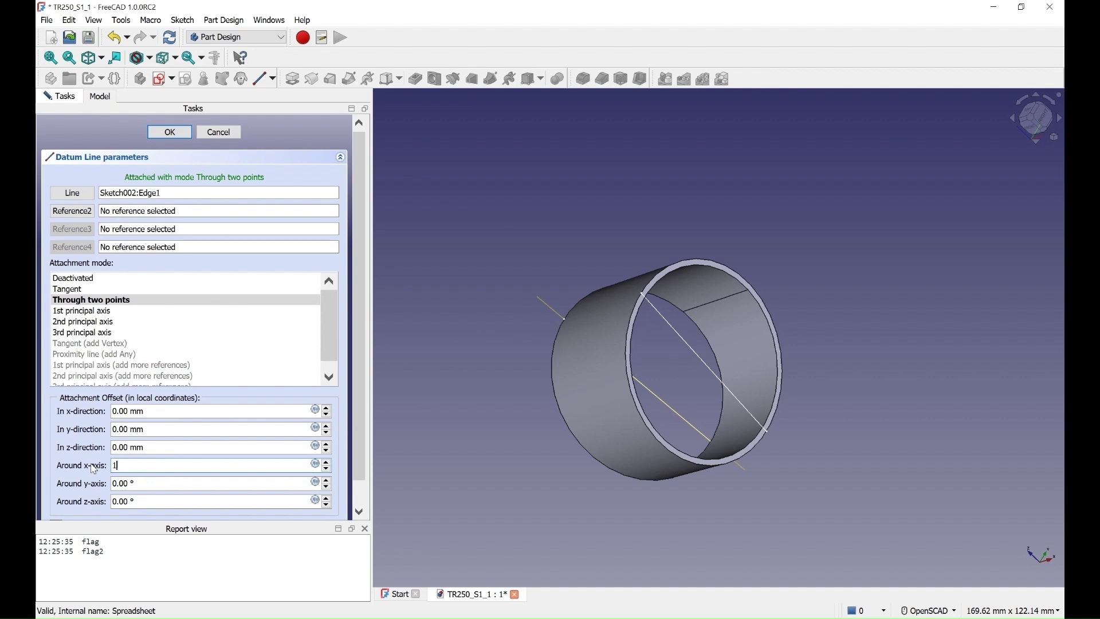
pyautogui.write('5')
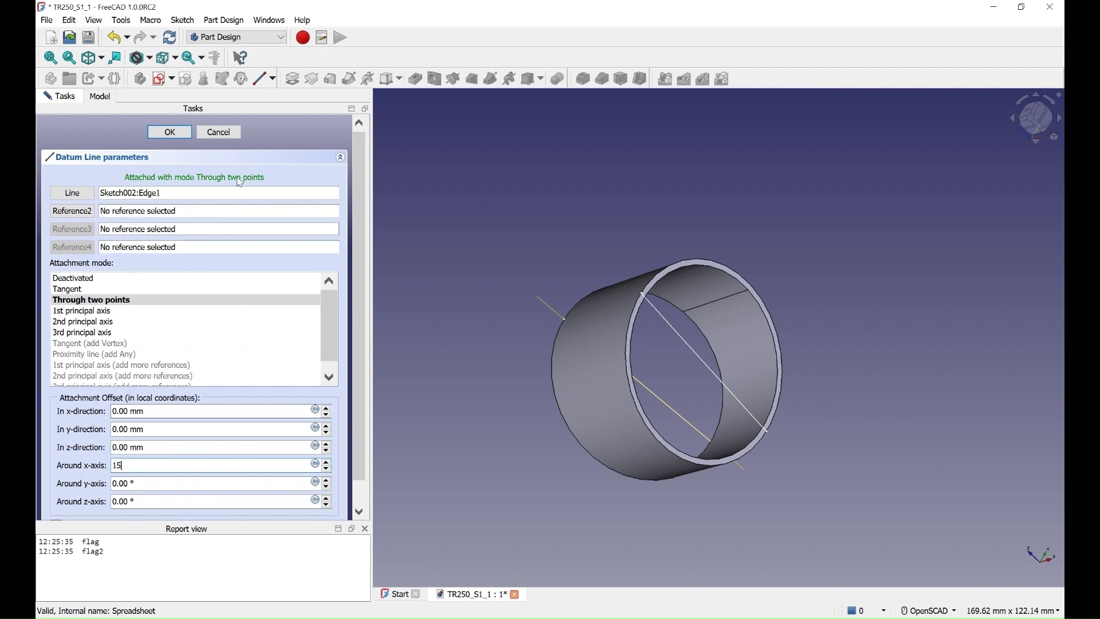
pyautogui.click(172, 133)
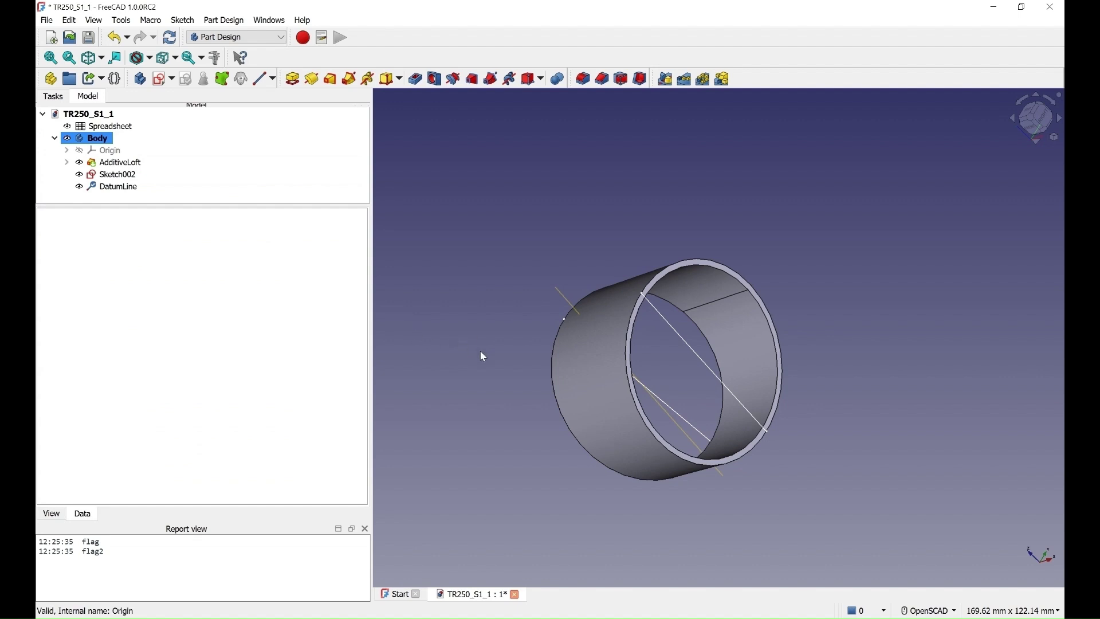
# Step: Create a second datum line through the other sketch line (Edge2) without any attachment offset
pyautogui.moveTo(494, 368); pyautogui.dragTo(469, 309)
pyautogui.click(651, 373)
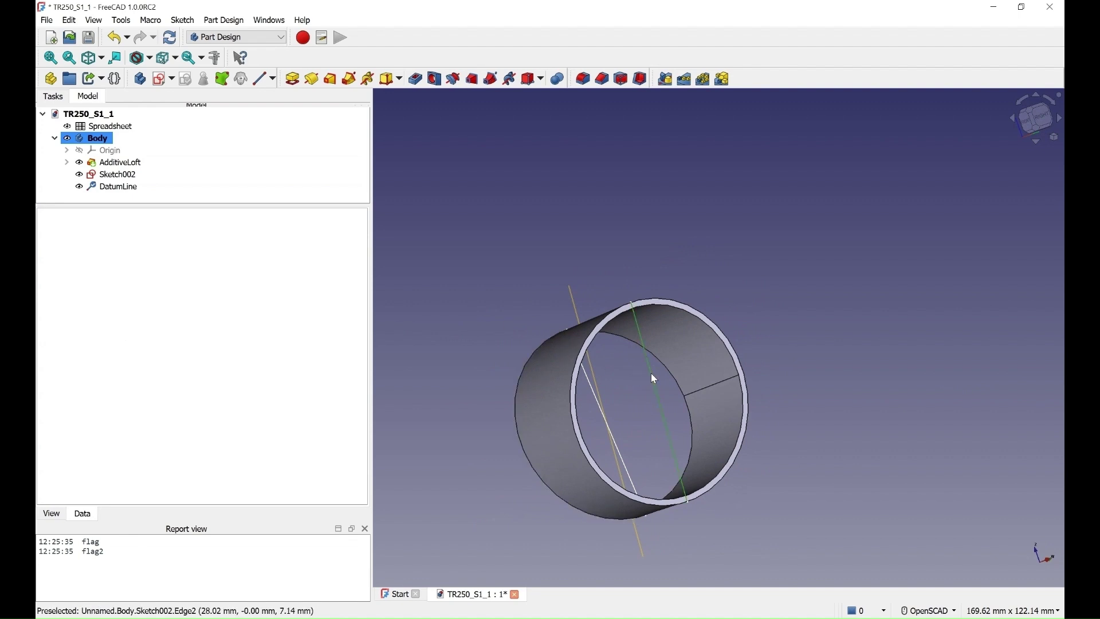
pyautogui.click(259, 81)
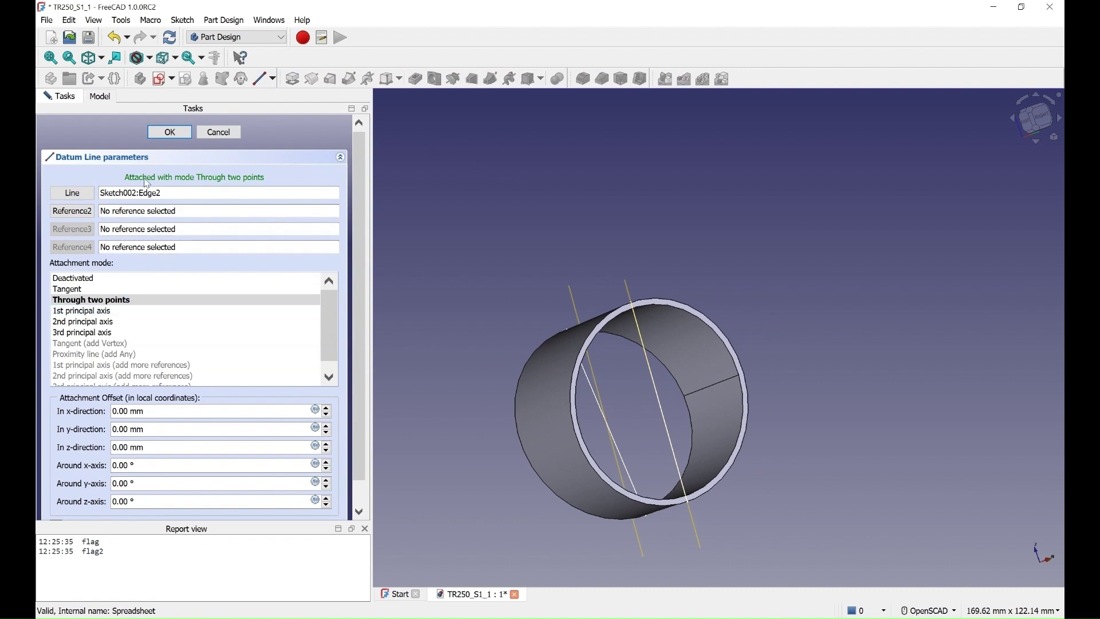
pyautogui.click(170, 133)
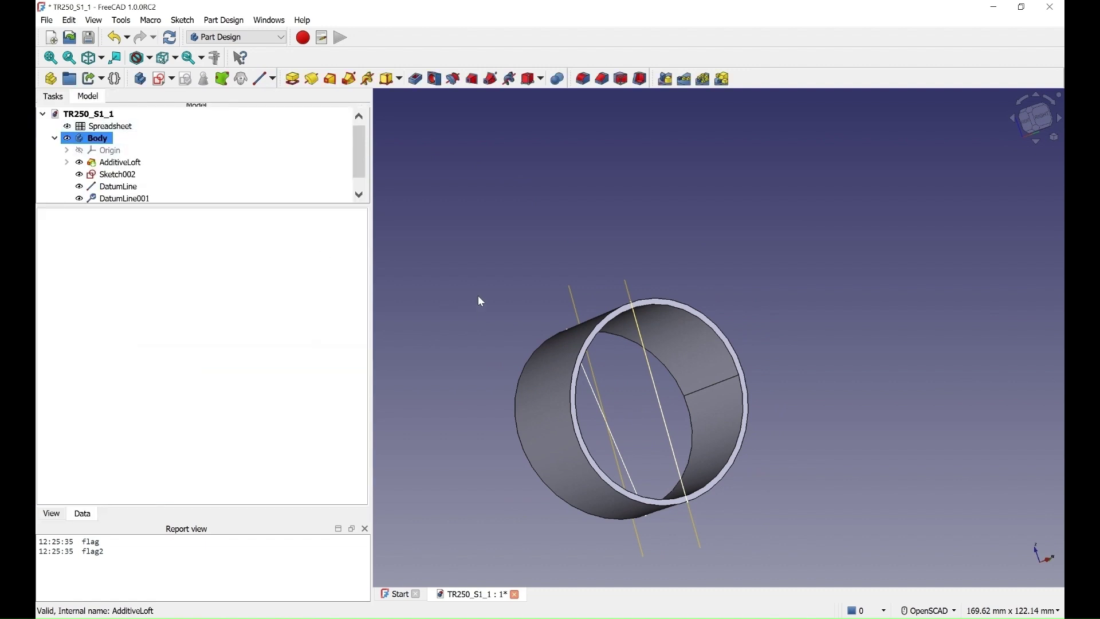
# Step: Rename the two-line sketch on the XZ-plane as forAssy and hide it
pyautogui.rightClick(117, 178)
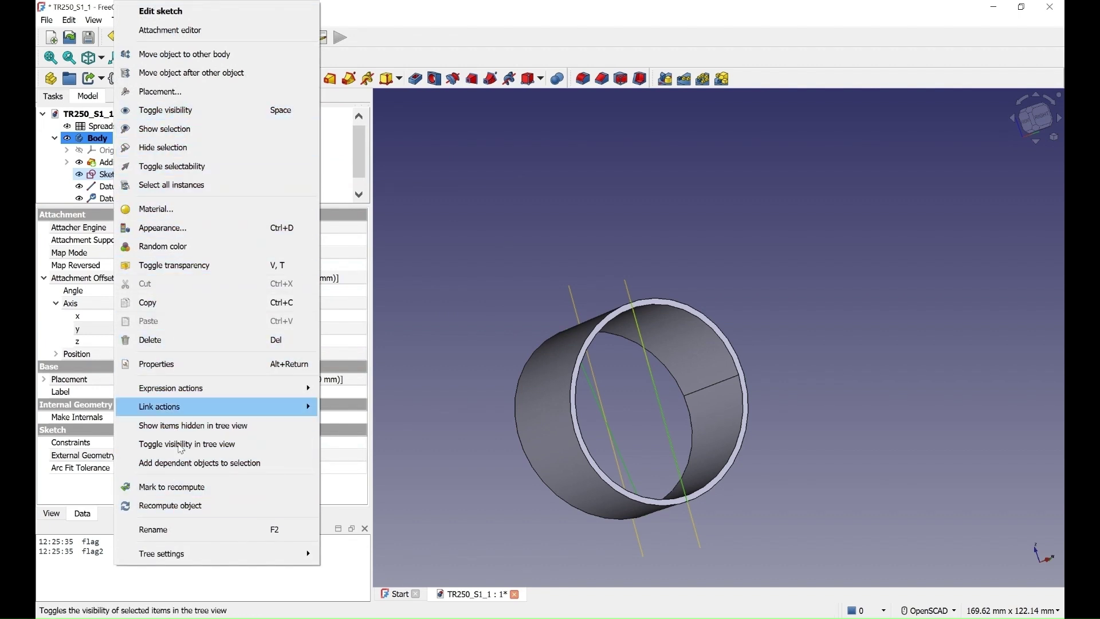
pyautogui.click(175, 526)
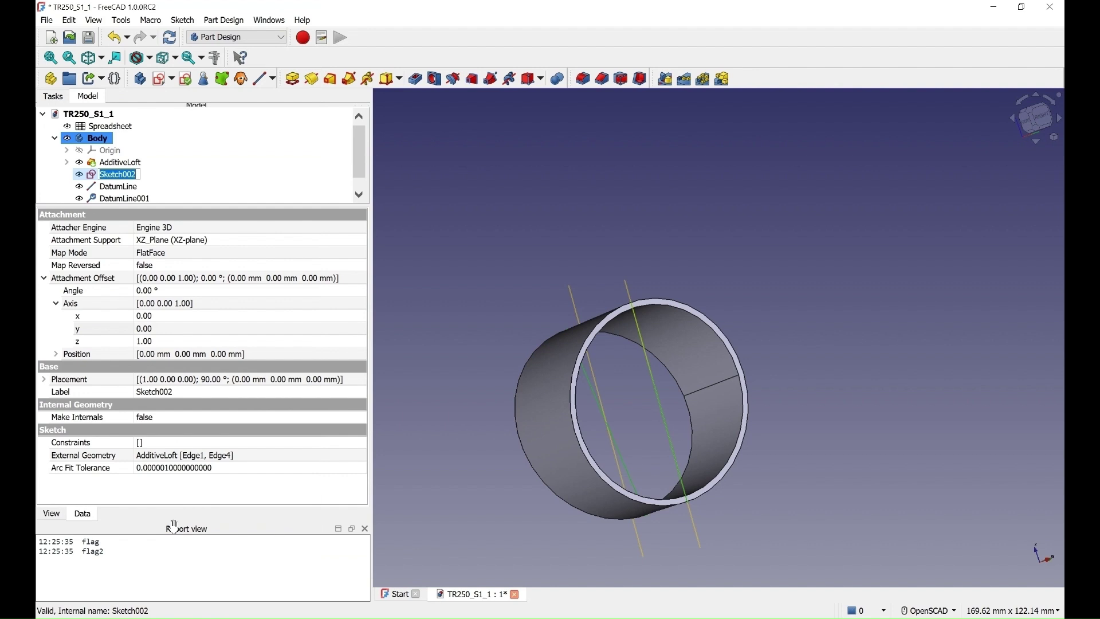
pyautogui.write('forAssy')
pyautogui.press('Return')
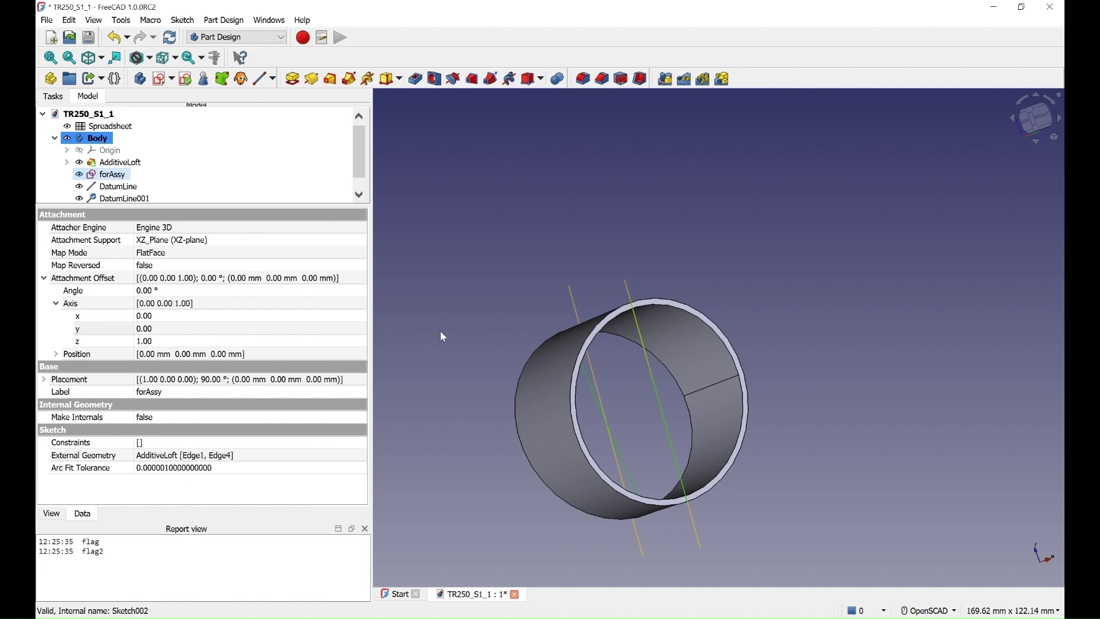
pyautogui.click(79, 176)
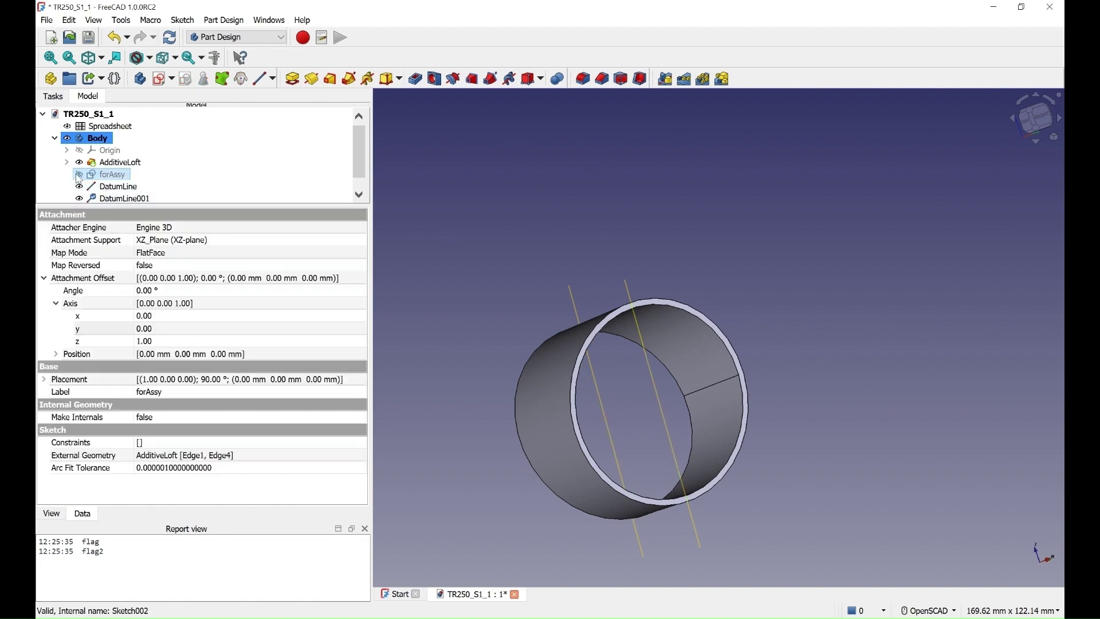
# Step: Rename the datum line that has the 15° offset as angleLine
pyautogui.click(508, 201)
pyautogui.click(121, 188)
pyautogui.rightClick(122, 189)
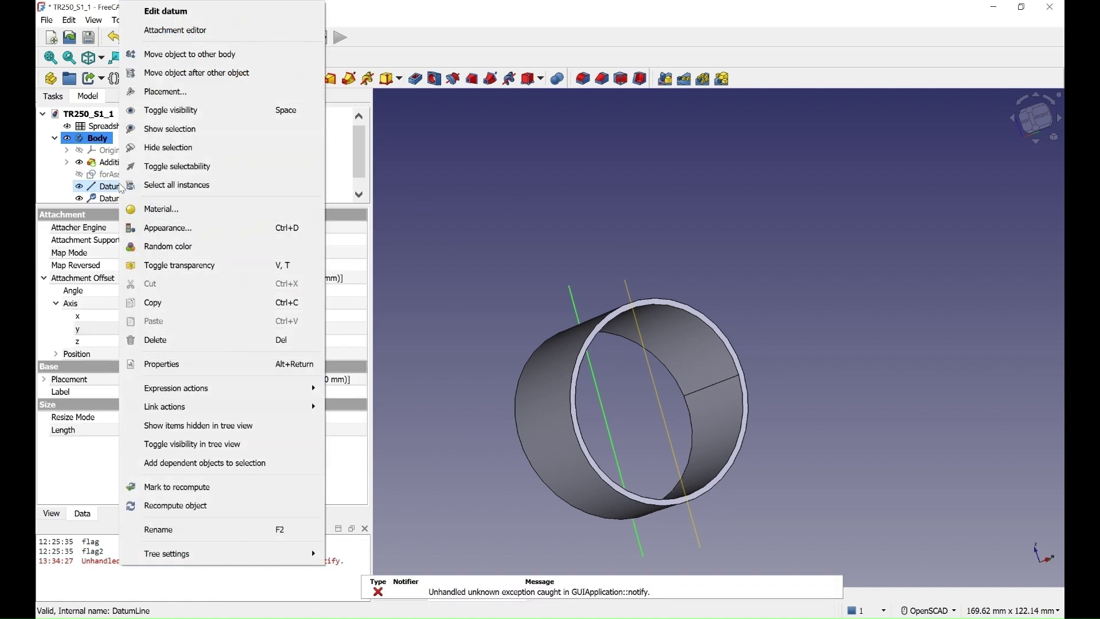
pyautogui.click(150, 528)
pyautogui.write('angleLine')
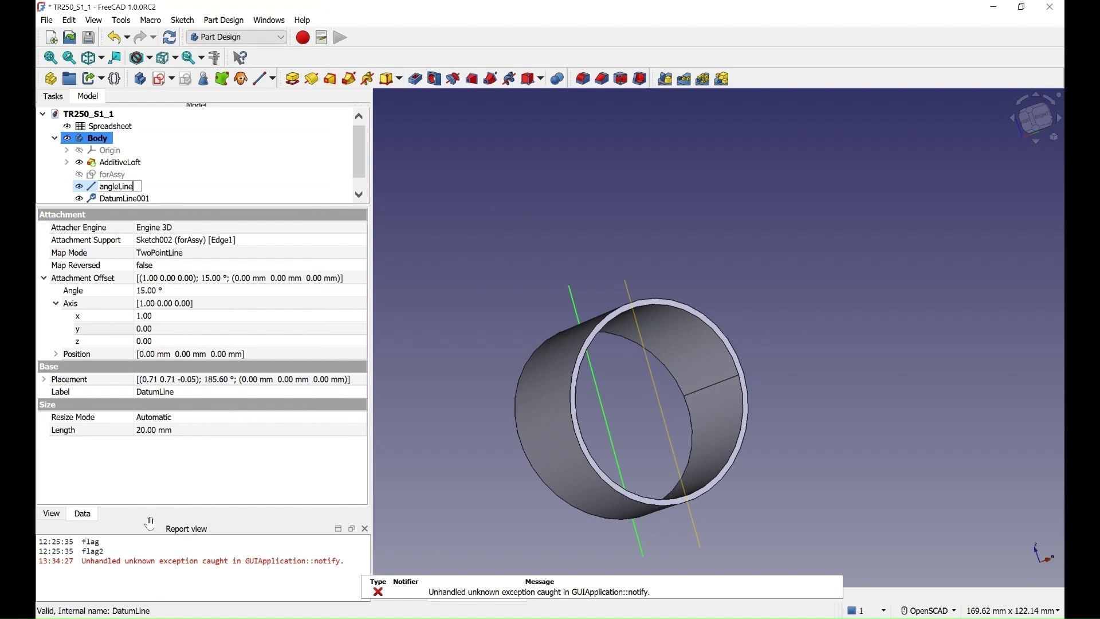
pyautogui.press('Return')
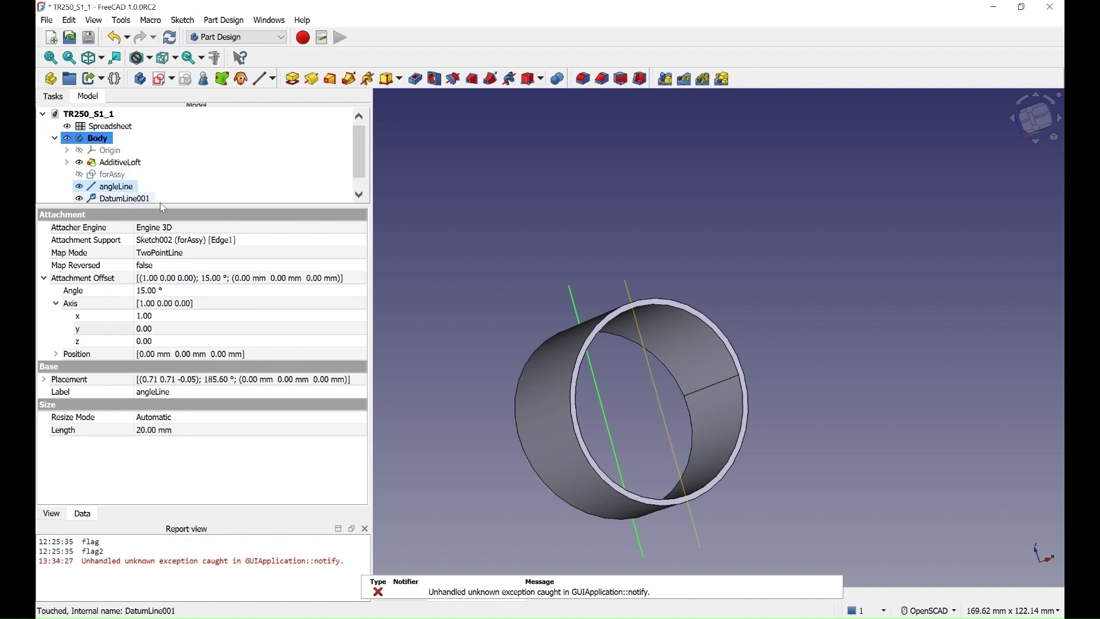
# Step: Enlarge the model tree area and rename the second datum line as referenceLine
pyautogui.moveTo(155, 207); pyautogui.dragTo(154, 268)
pyautogui.click(122, 199)
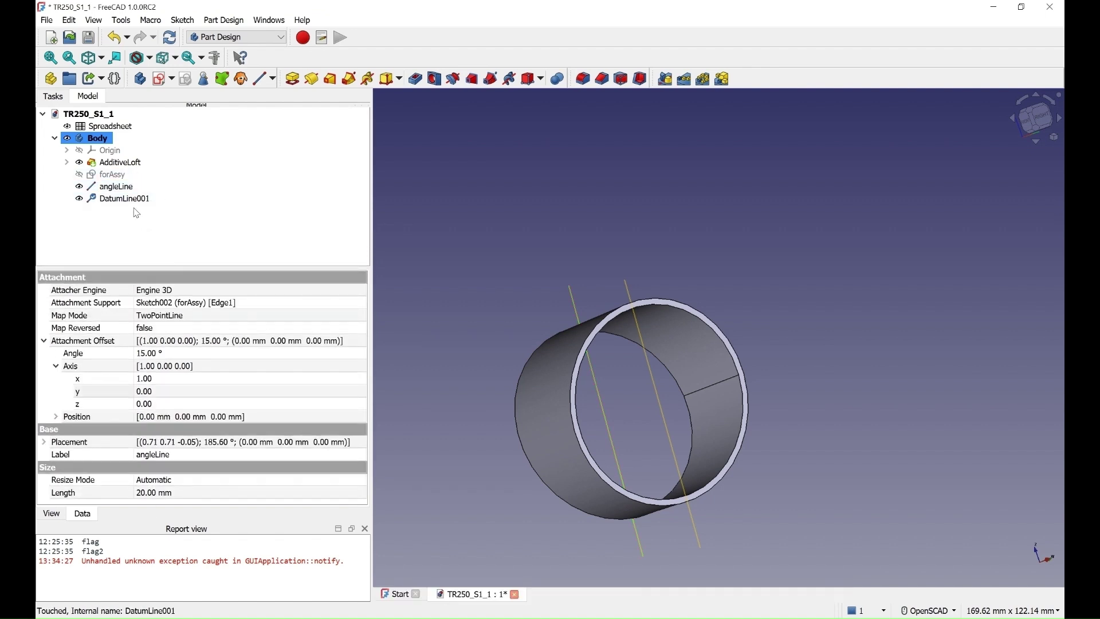
pyautogui.rightClick(130, 199)
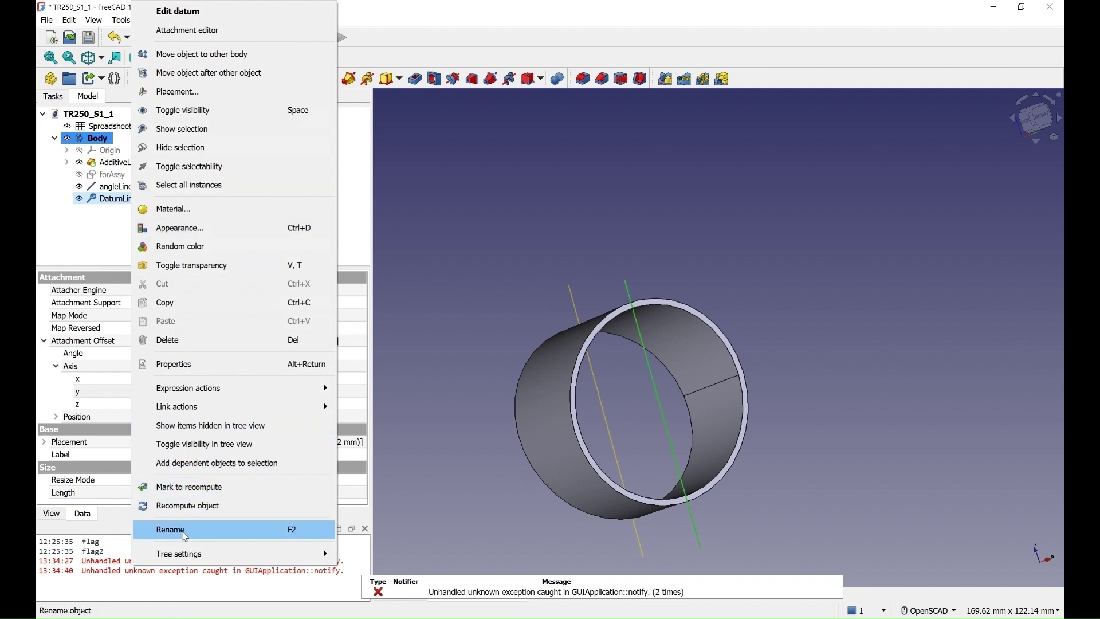
pyautogui.click(182, 529)
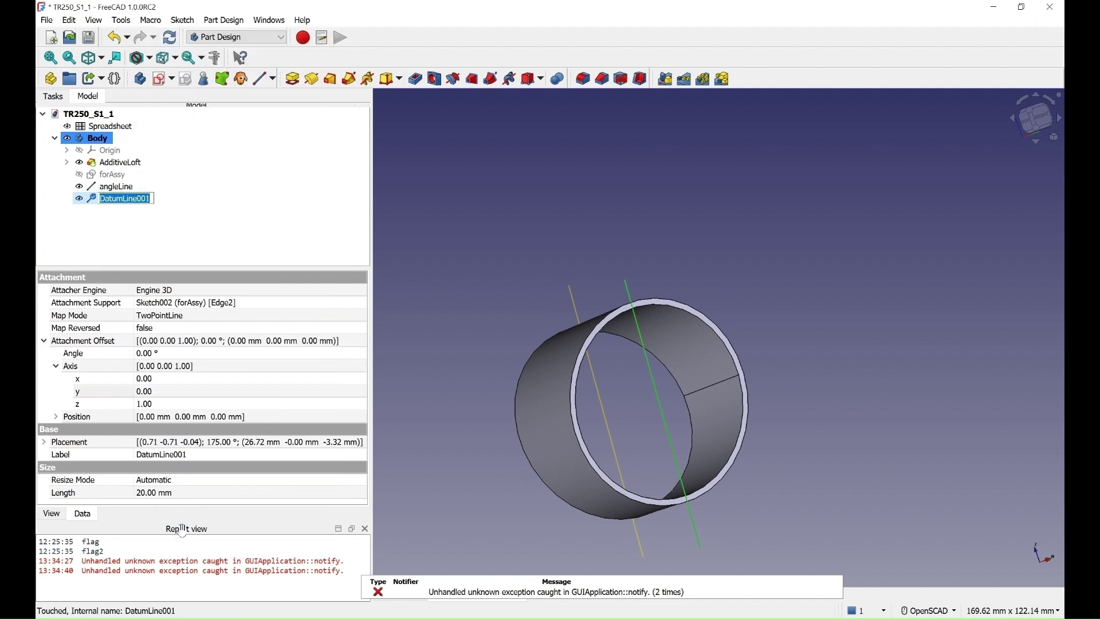
pyautogui.write('ferenceLine')
pyautogui.press('Return')
# Step: Change angleLine's attachment offset axis to x 0 and y 1, clear the selection, and inspect both datum lines on the ring
pyautogui.press('Up')
pyautogui.press('3')
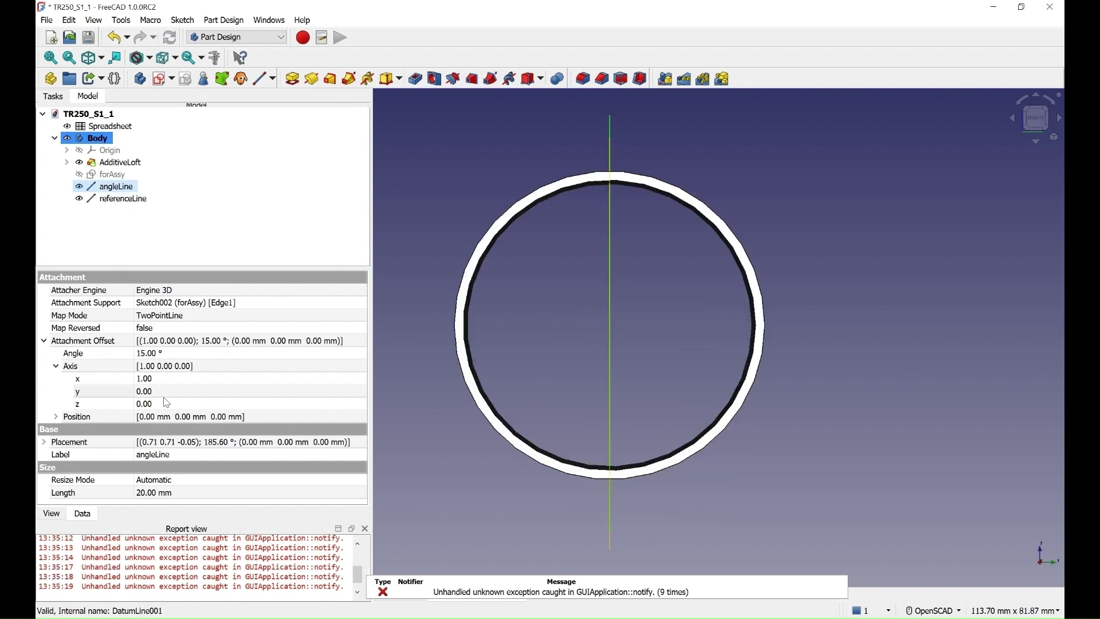
pyautogui.click(165, 379)
pyautogui.write('0')
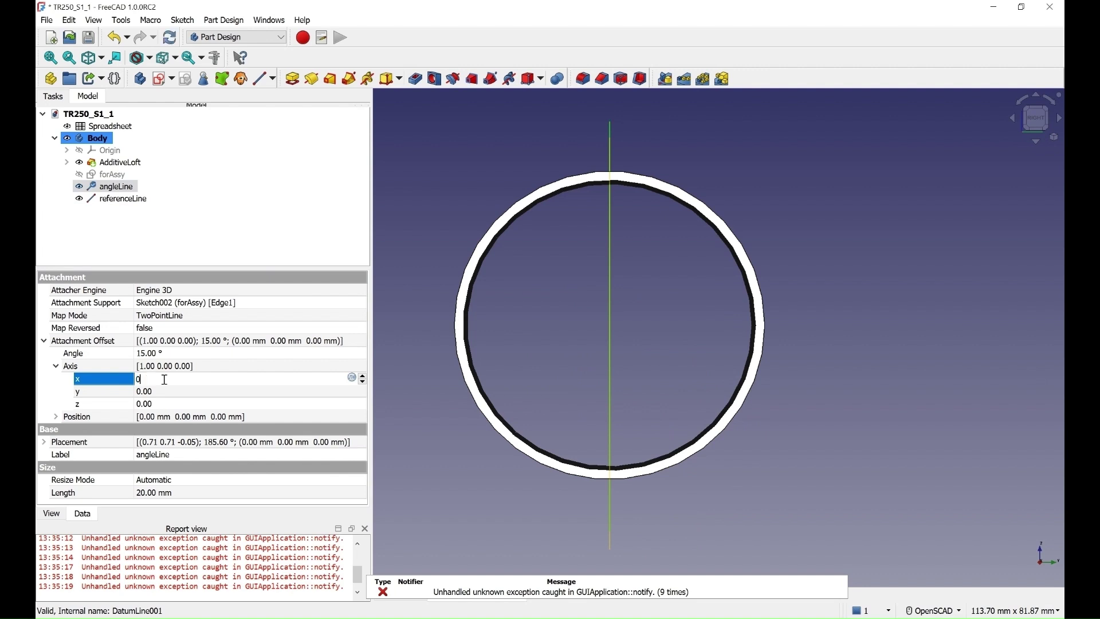
pyautogui.click(164, 392)
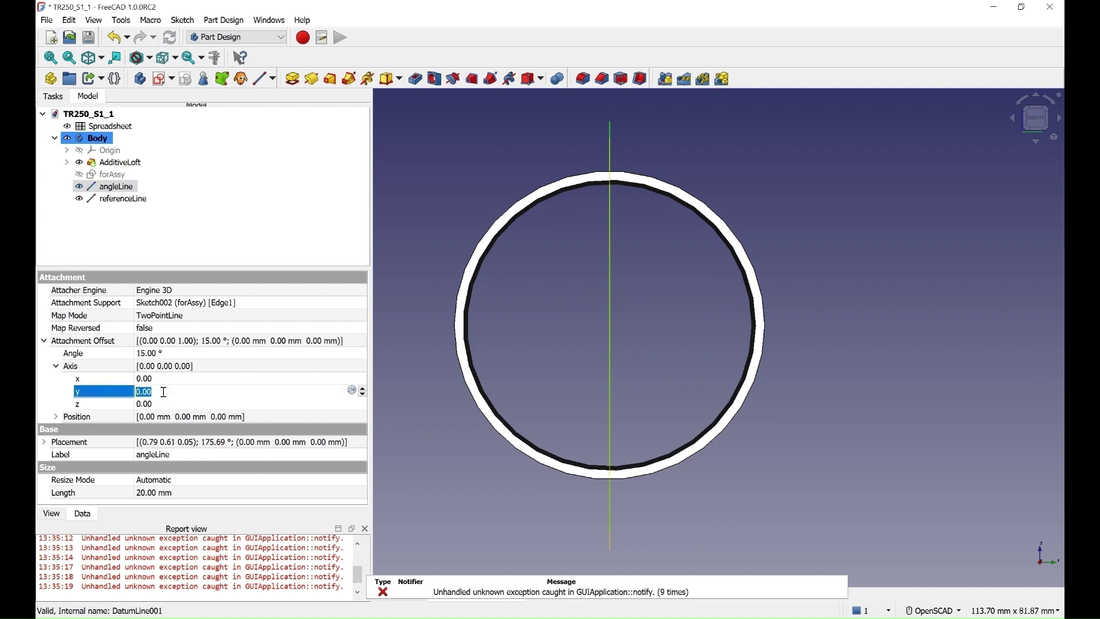
pyautogui.write('1')
pyautogui.click(172, 383)
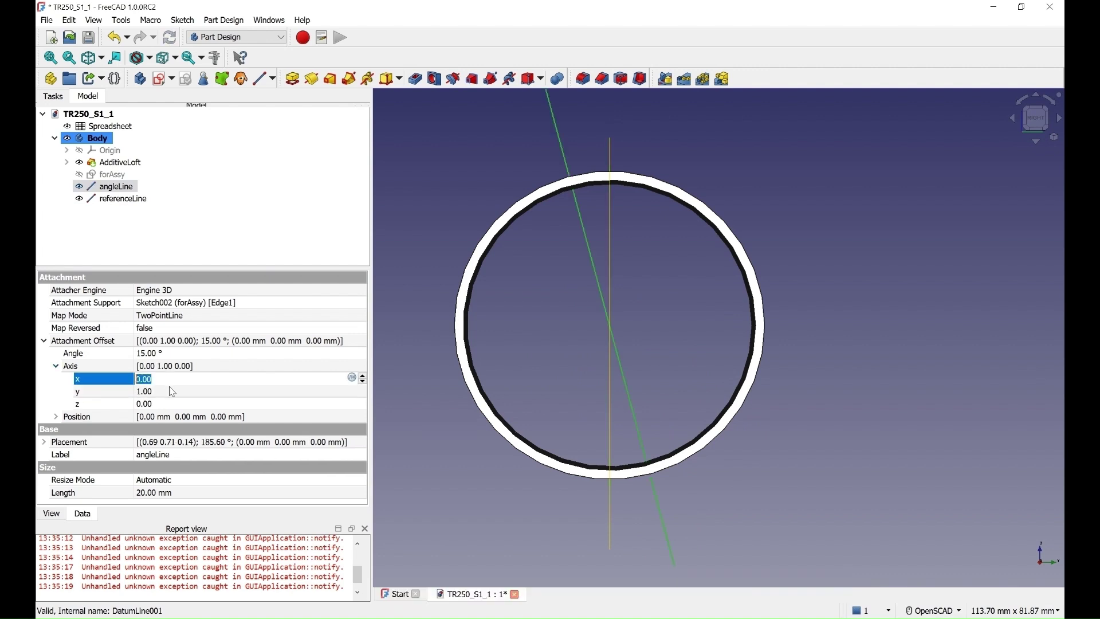
pyautogui.click(435, 348)
pyautogui.moveTo(432, 361); pyautogui.dragTo(659, 354, button='middle')
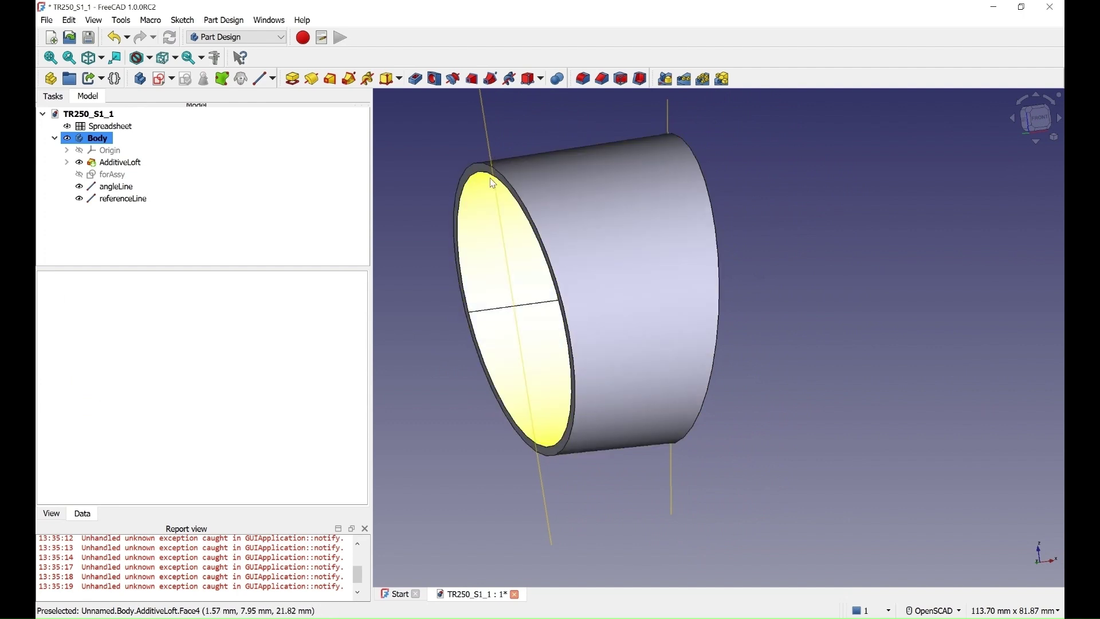
pyautogui.moveTo(623, 287); pyautogui.dragTo(689, 344, button='middle')
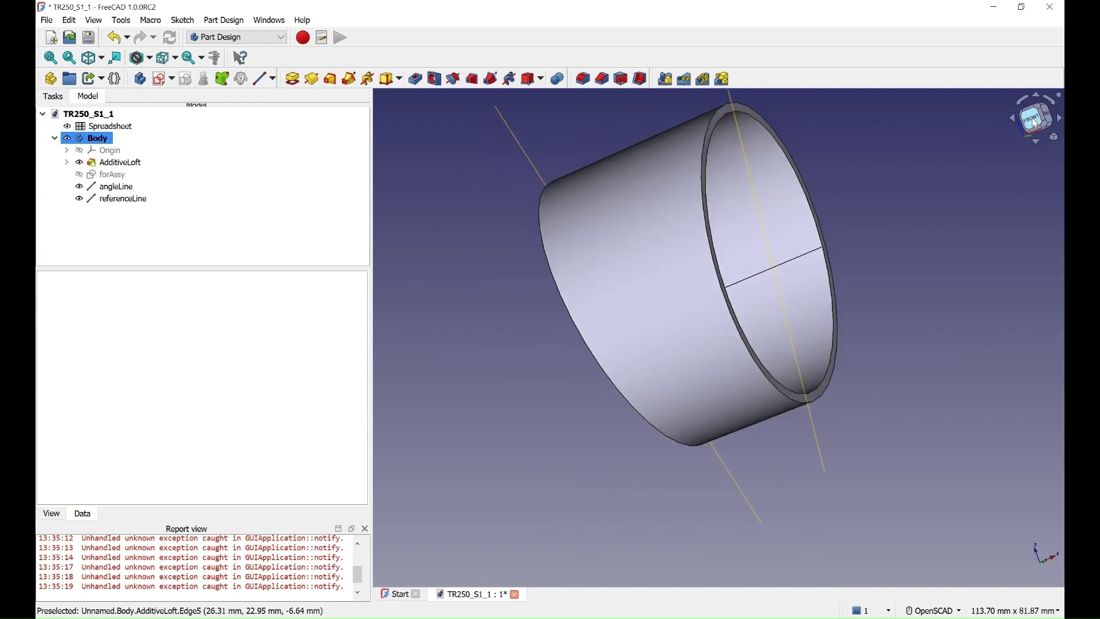
# Step: Save the pipe section document and save a copy of it under the new file name TR250_S1_2
pyautogui.click(1034, 120)
pyautogui.click(48, 23)
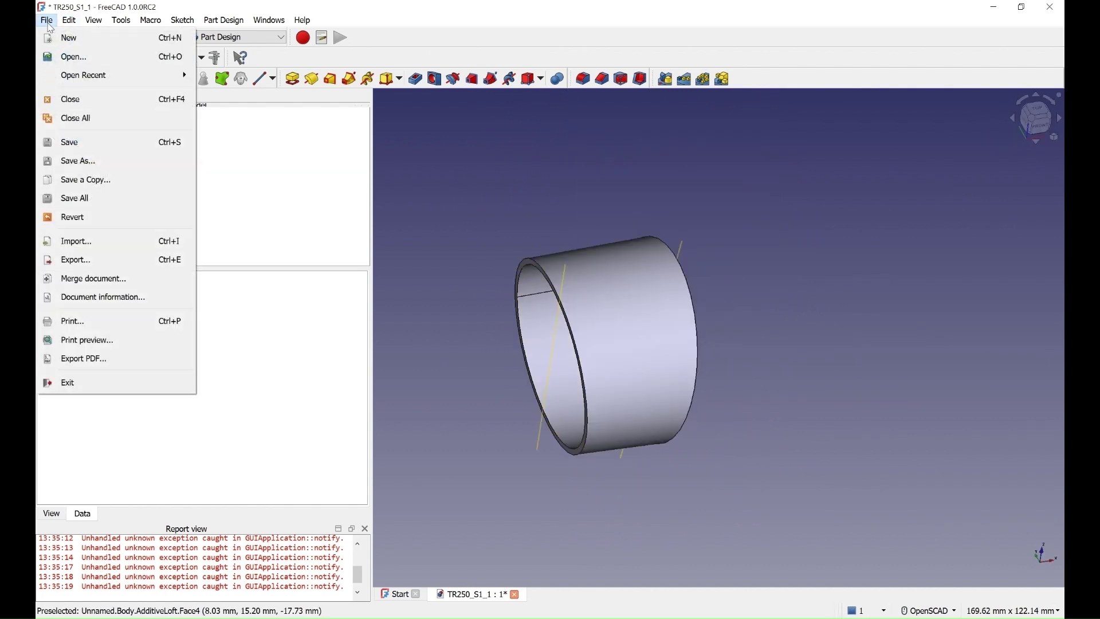
pyautogui.click(76, 147)
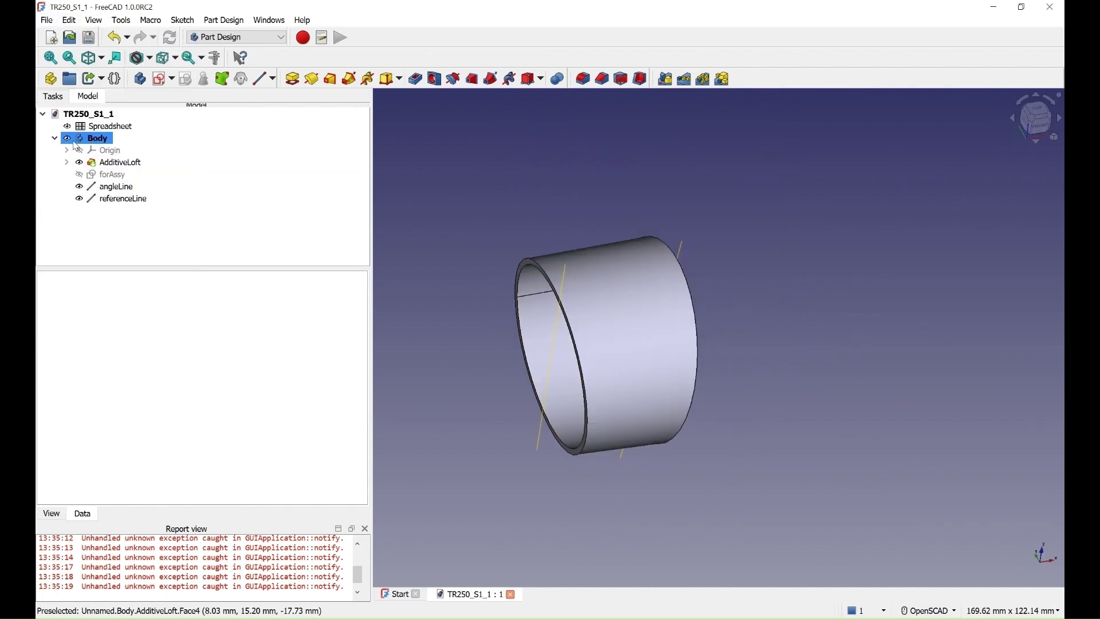
pyautogui.click(47, 20)
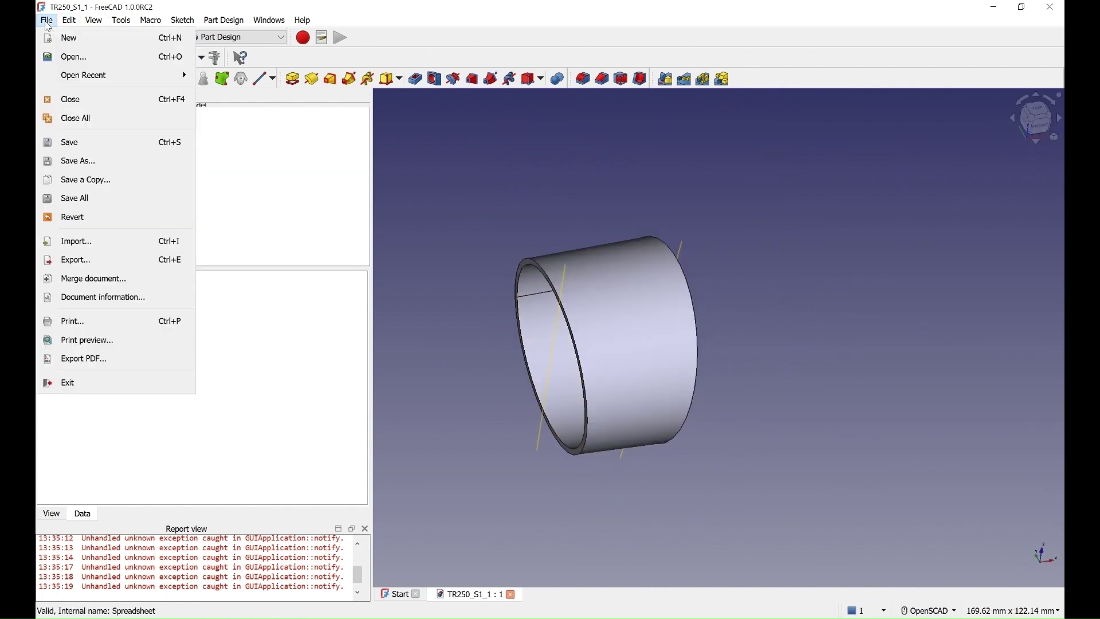
pyautogui.click(80, 163)
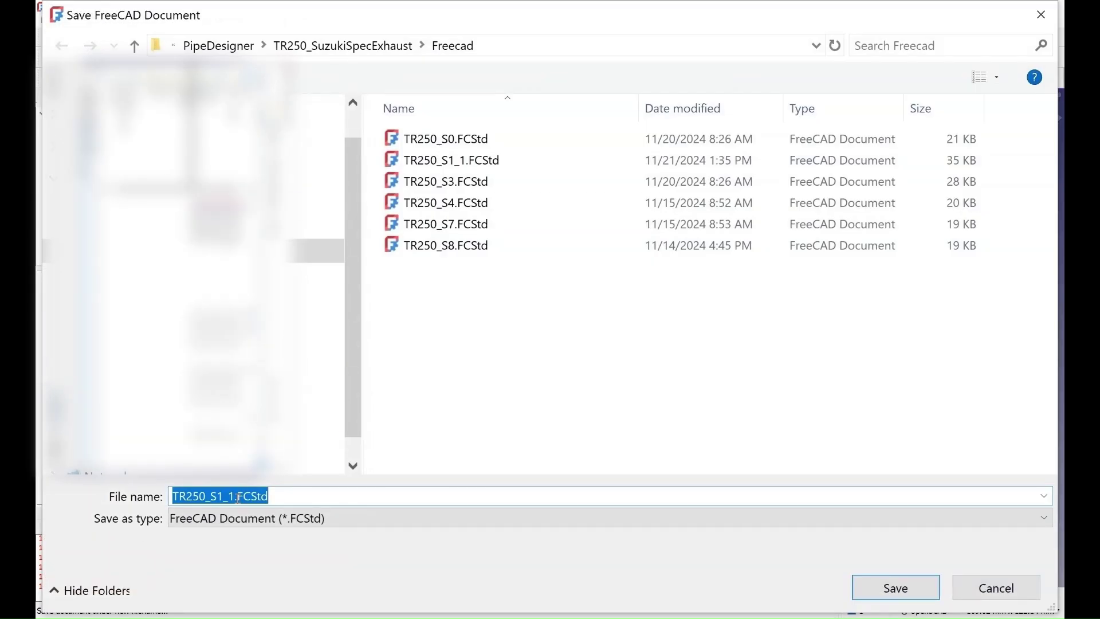
pyautogui.click(235, 496)
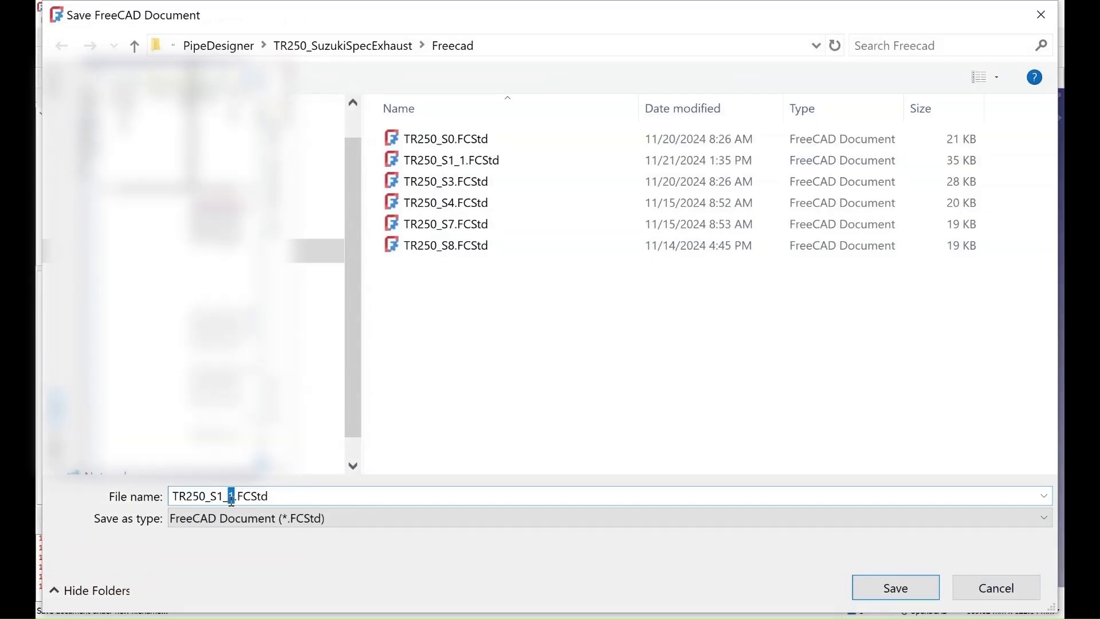
pyautogui.click(896, 587)
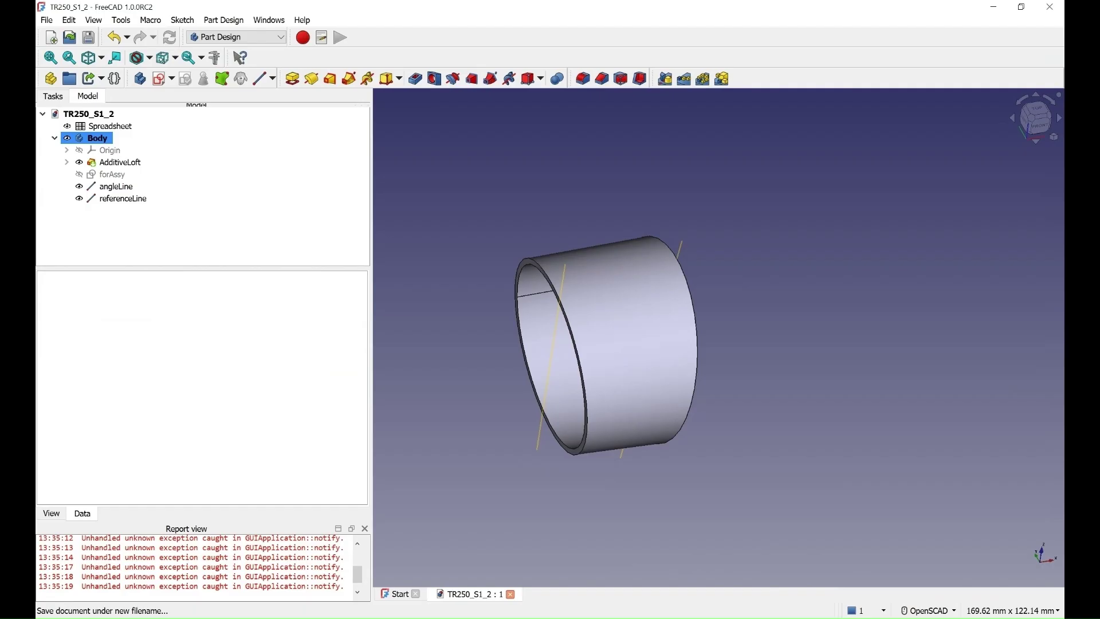
# Step: Switch to Notepad++, copy all nine values from section_1s2.txt, and return to FreeCAD
pyautogui.hotkey('alt', 'Tab')
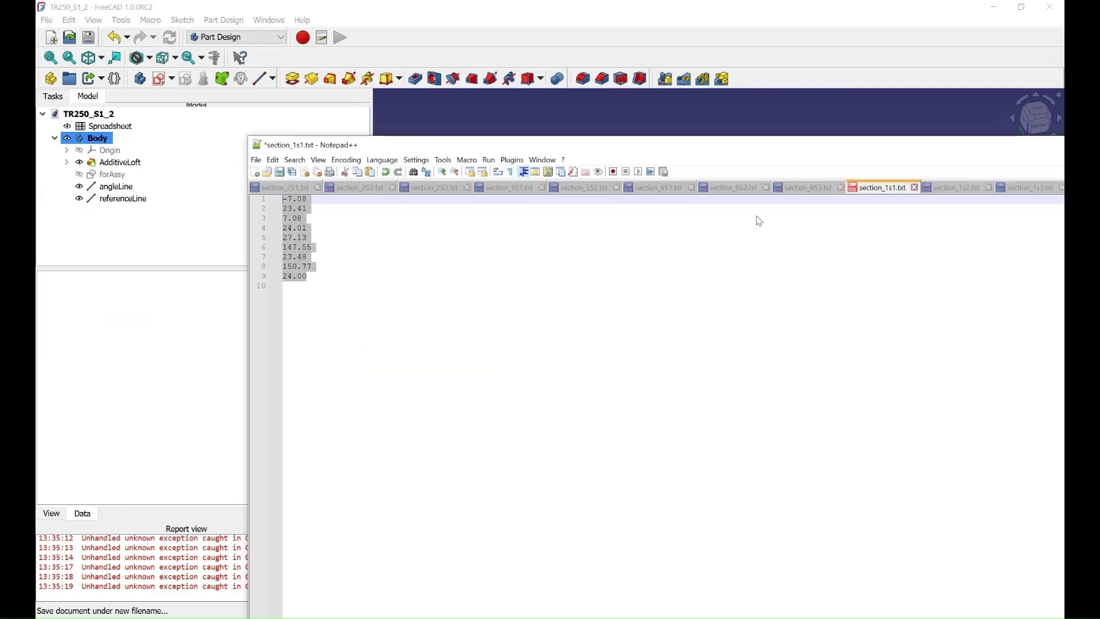
pyautogui.click(938, 193)
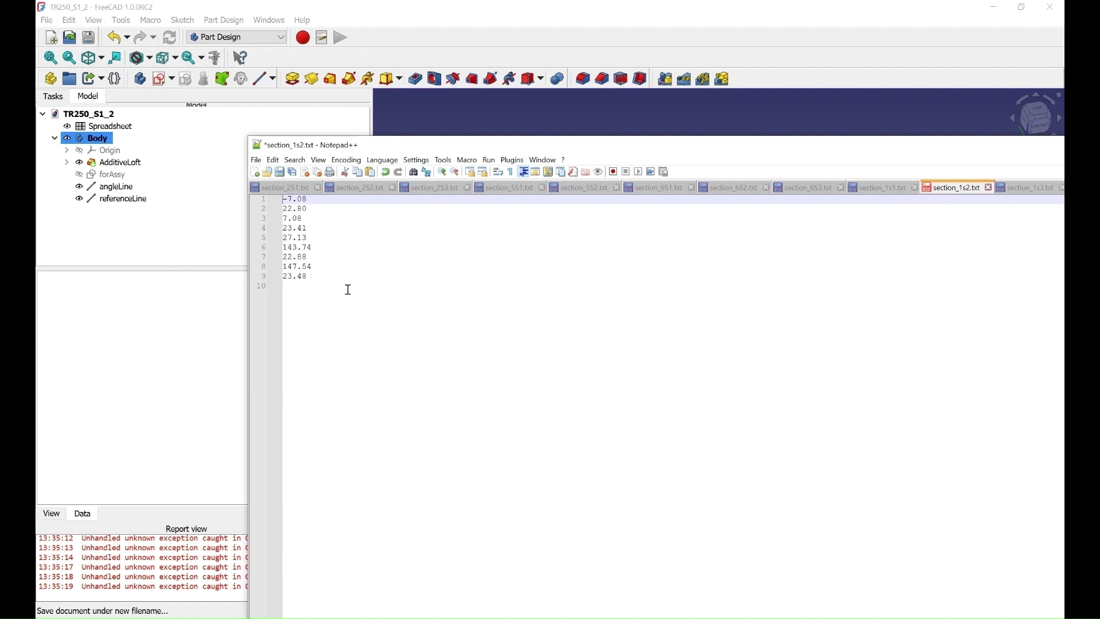
pyautogui.moveTo(345, 287); pyautogui.dragTo(275, 190)
pyautogui.rightClick(301, 226)
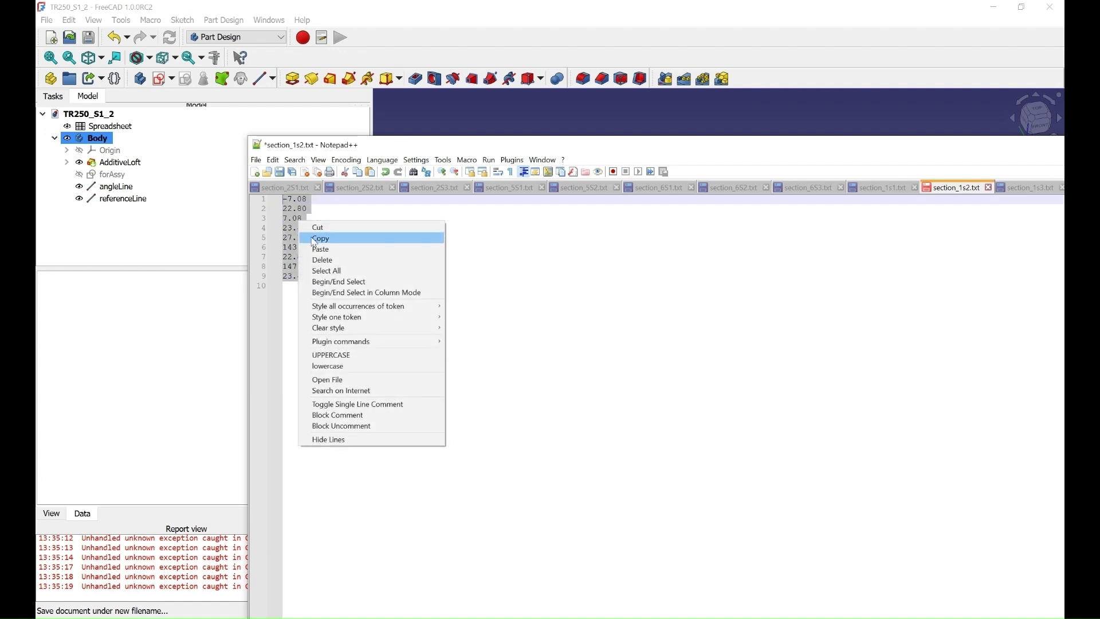
pyautogui.click(321, 240)
pyautogui.click(391, 37)
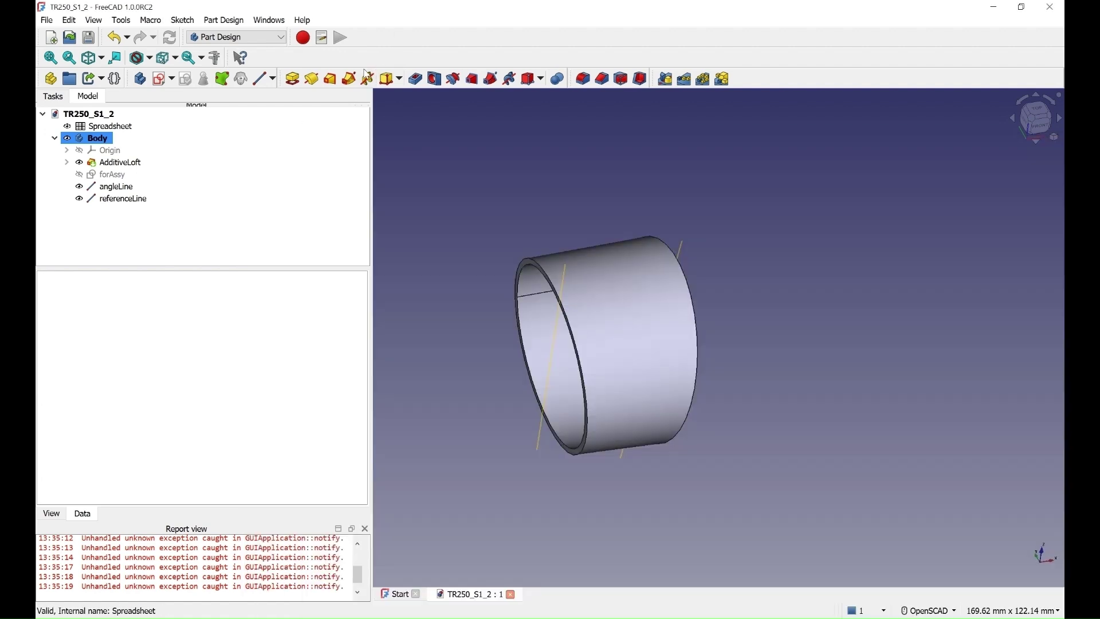
# Step: Paste the copied section values into the spreadsheet from the Top Angle cell B2 downward and save the document
pyautogui.doubleClick(103, 126)
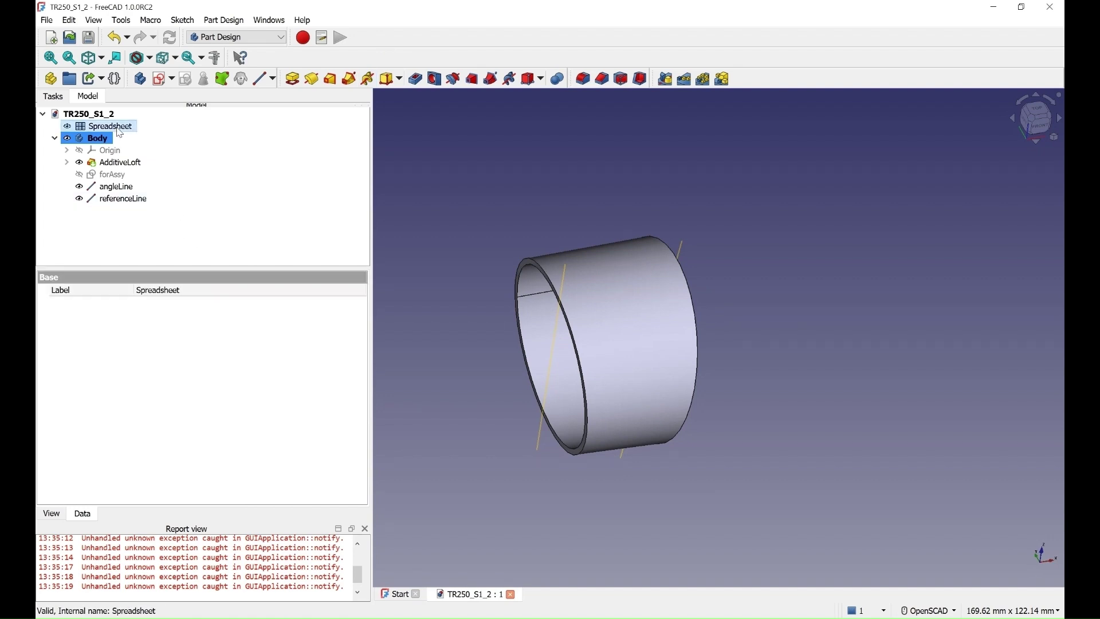
pyautogui.click(539, 162)
pyautogui.rightClick(538, 162)
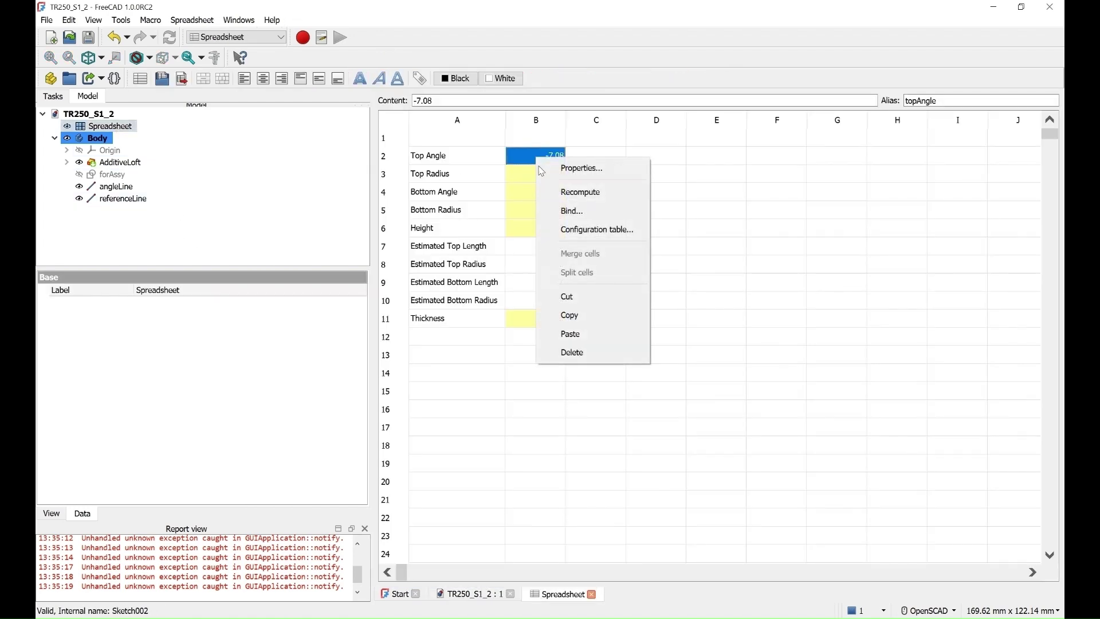
pyautogui.click(579, 335)
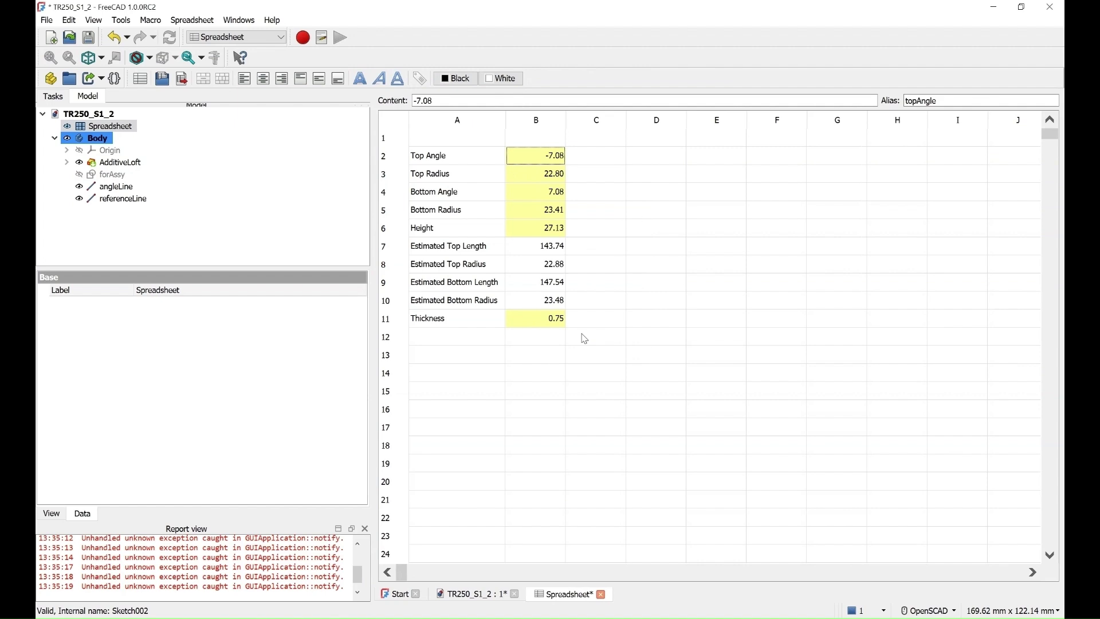
pyautogui.click(55, 24)
pyautogui.click(48, 21)
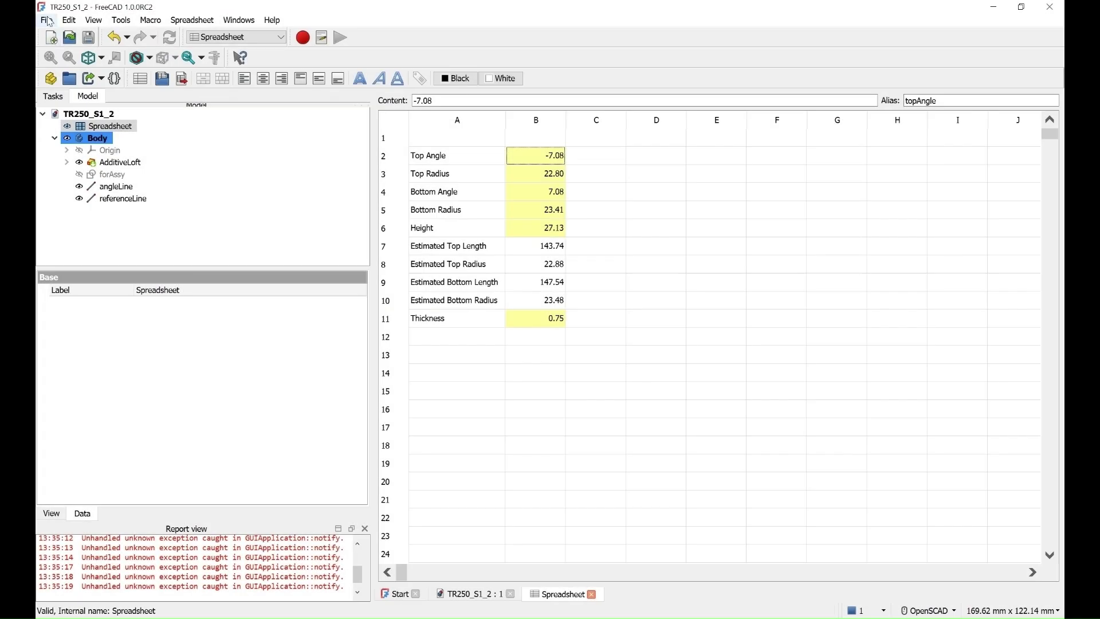
pyautogui.click(46, 21)
pyautogui.click(65, 143)
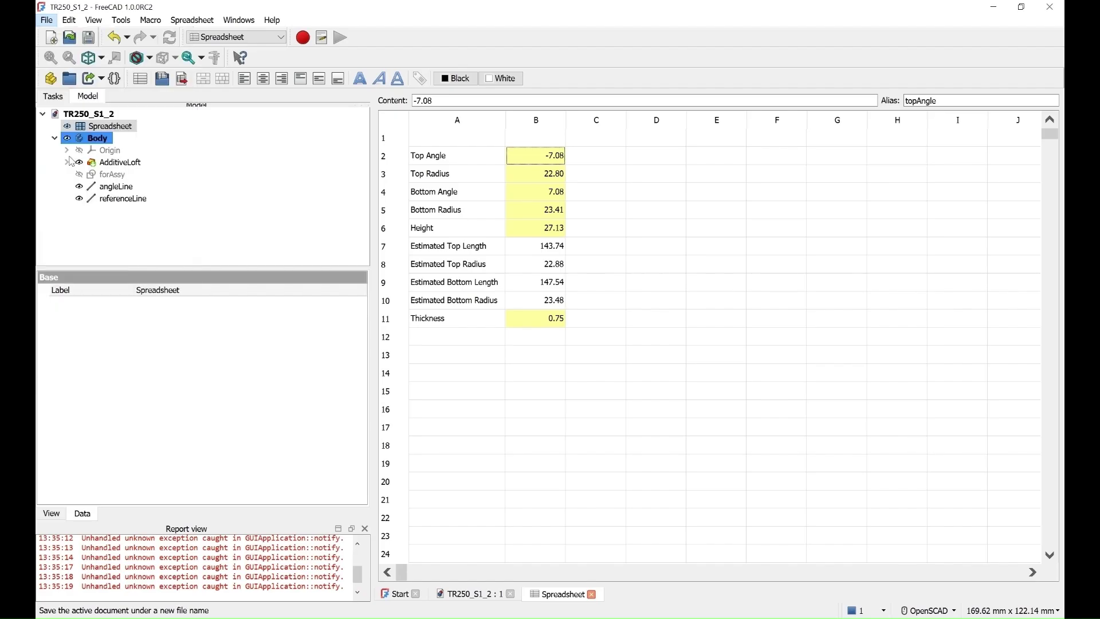
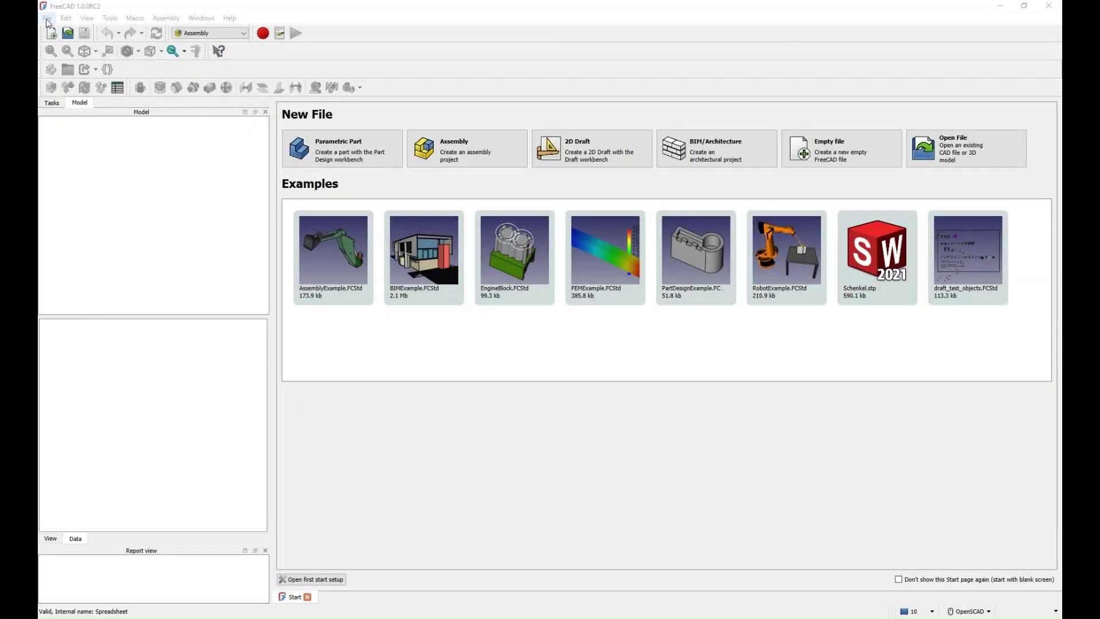
# Step: Open all the pipe section files from TR250_S0.FCStd through TR250_S8.FCStd together
pyautogui.click(47, 18)
pyautogui.click(66, 43)
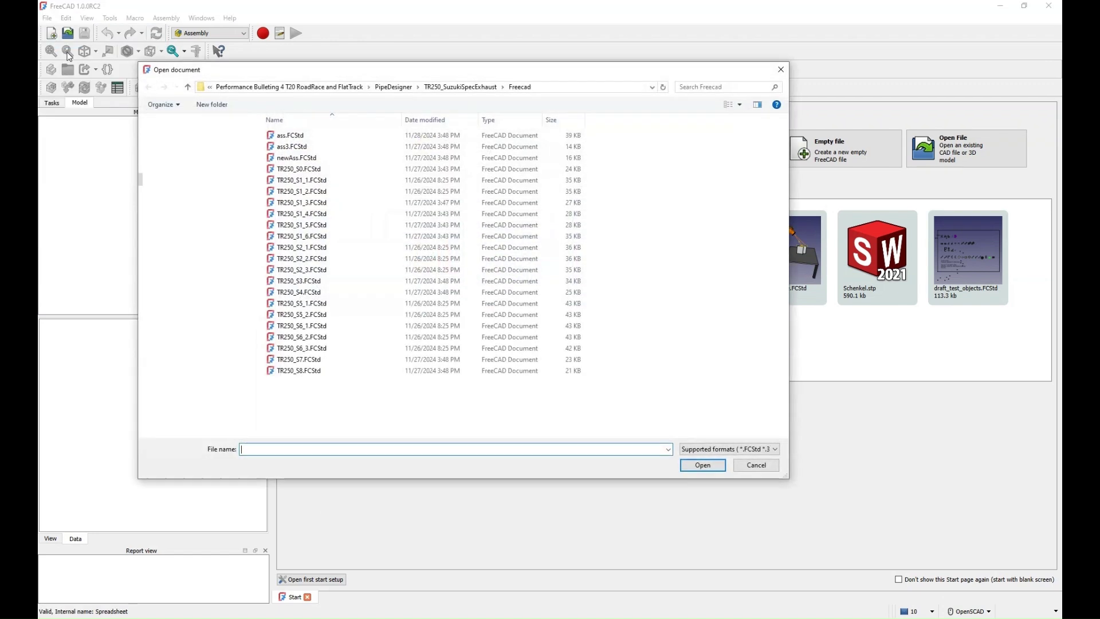
pyautogui.click(293, 169)
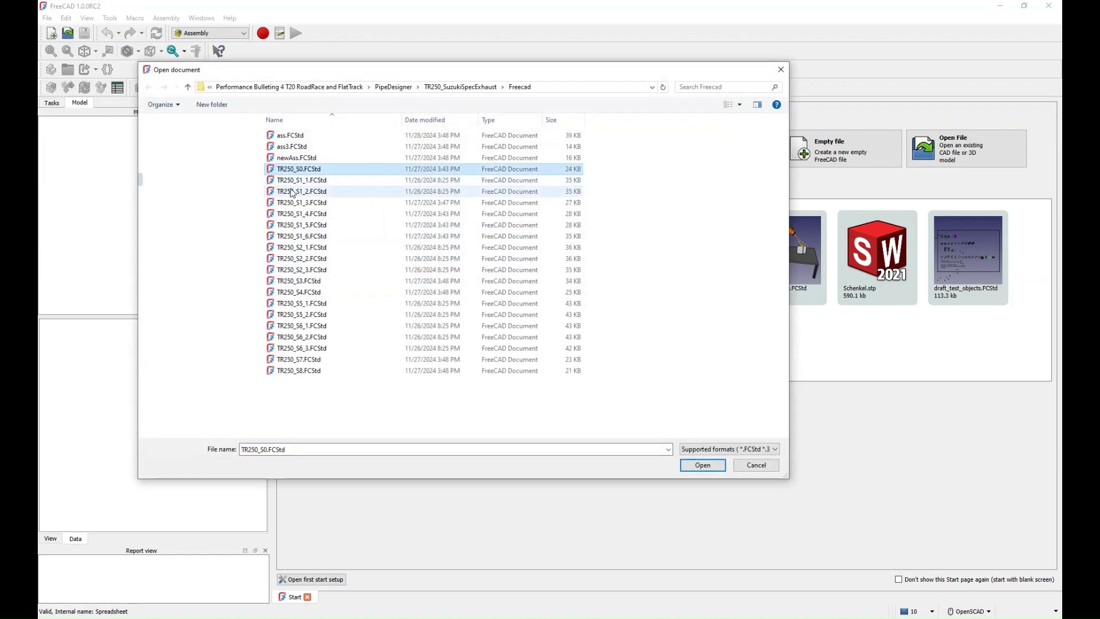
pyautogui.keyDown('shift'); pyautogui.click(298, 370); pyautogui.keyUp('shift')
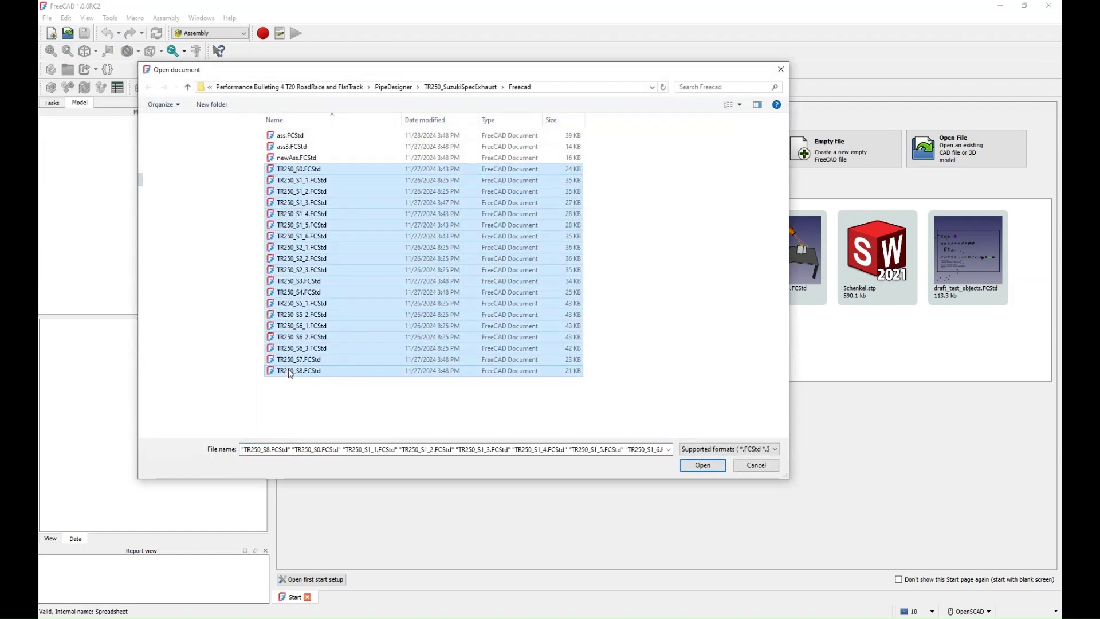
pyautogui.click(703, 466)
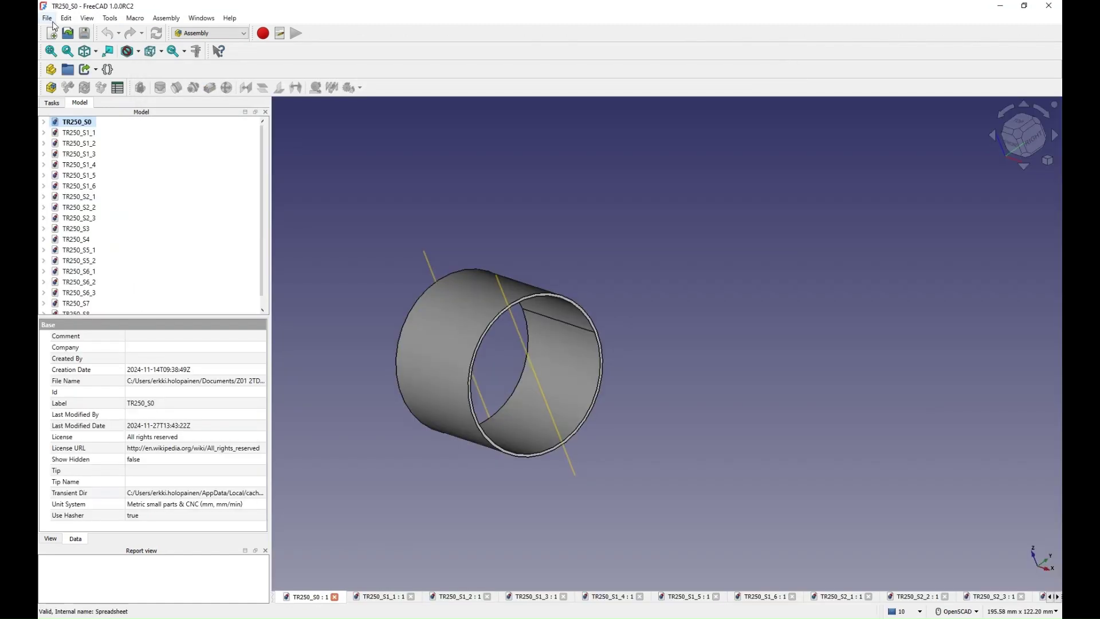
# Step: Create a new empty document and save it in the Freecad project folder as Assembly
pyautogui.click(47, 17)
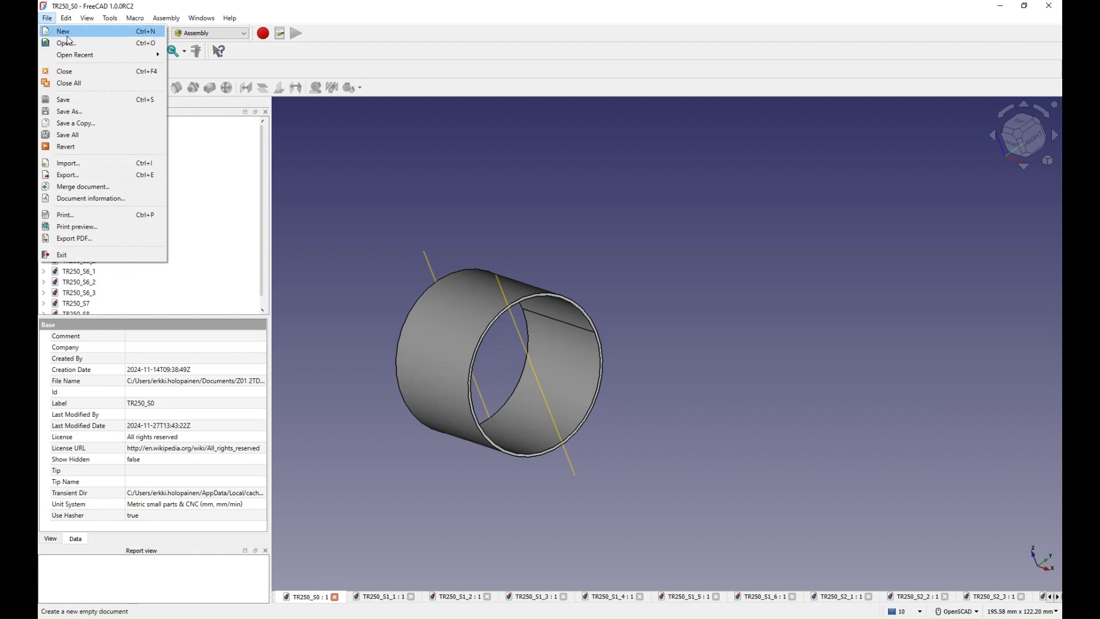
pyautogui.click(67, 32)
pyautogui.click(47, 17)
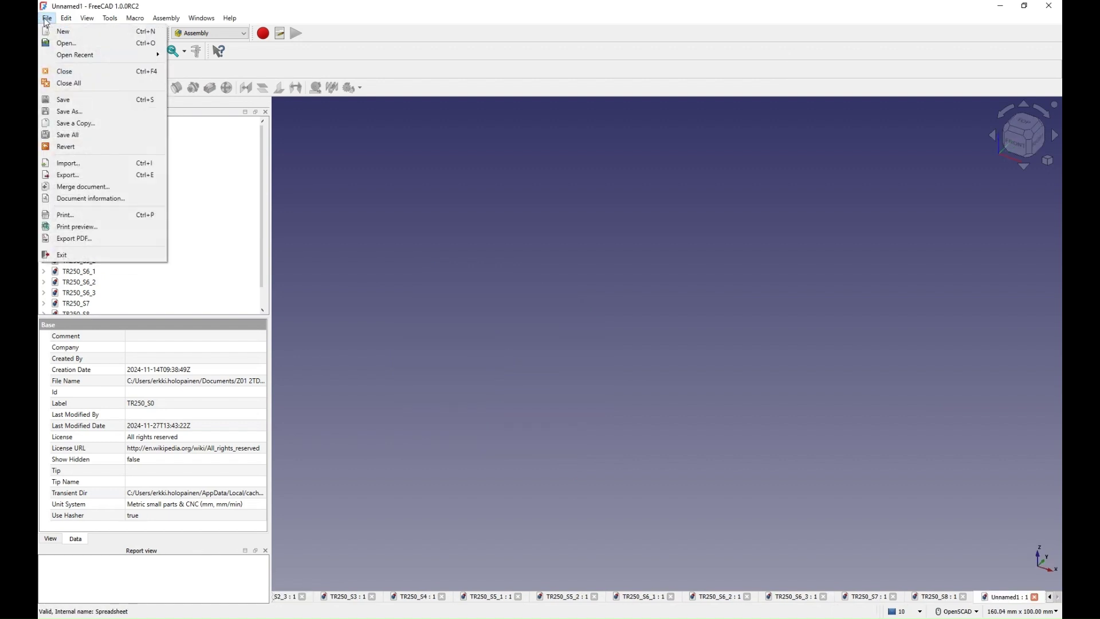
pyautogui.click(78, 112)
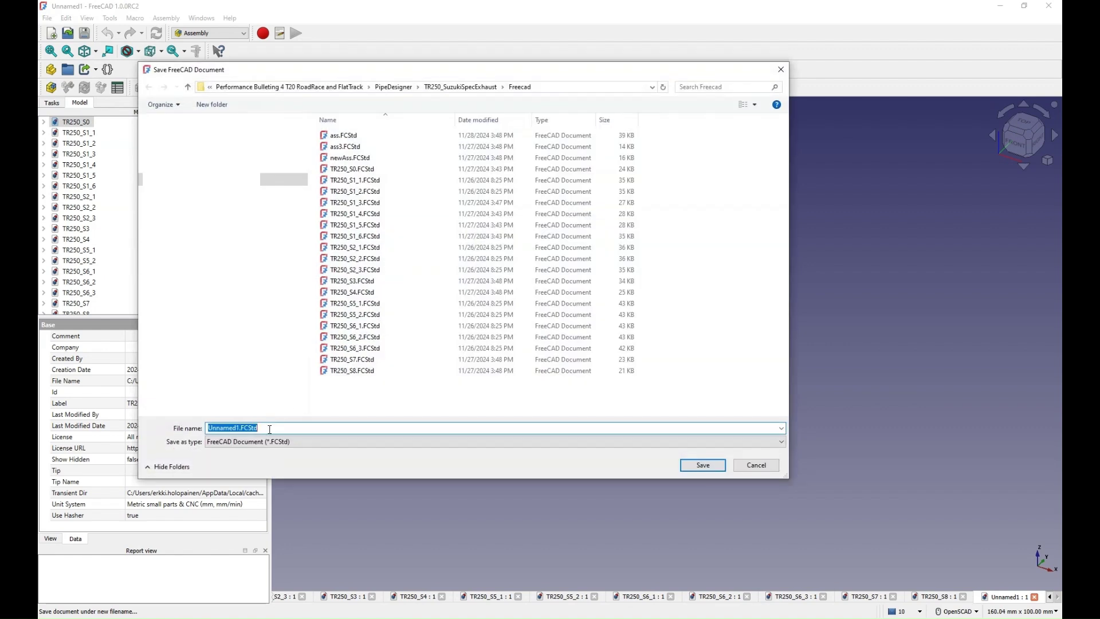
pyautogui.write('A')
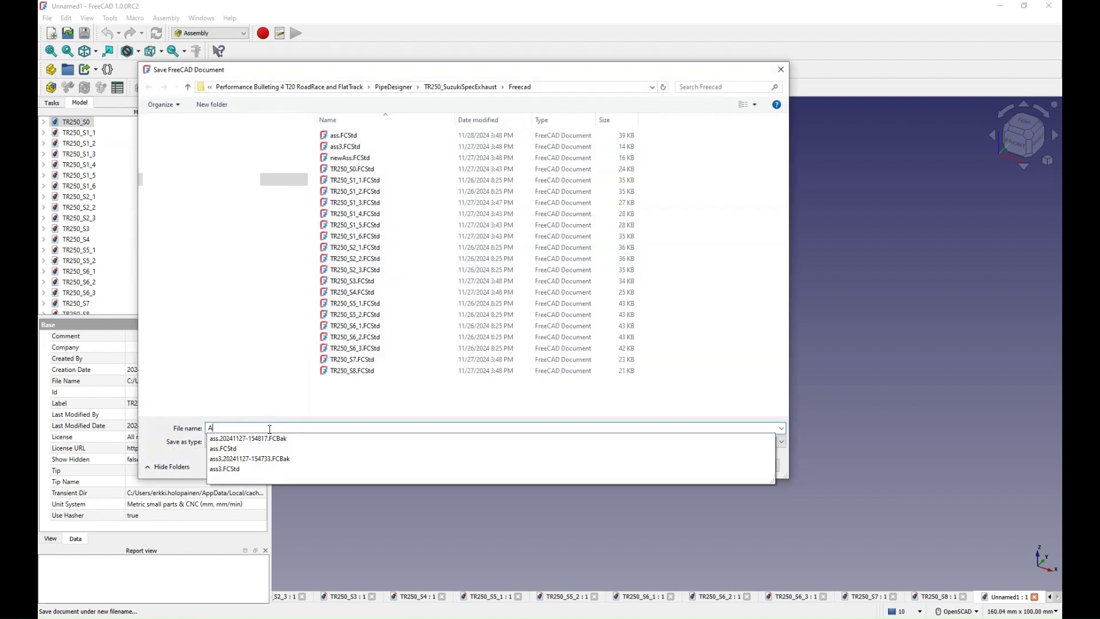
pyautogui.write('ssembly')
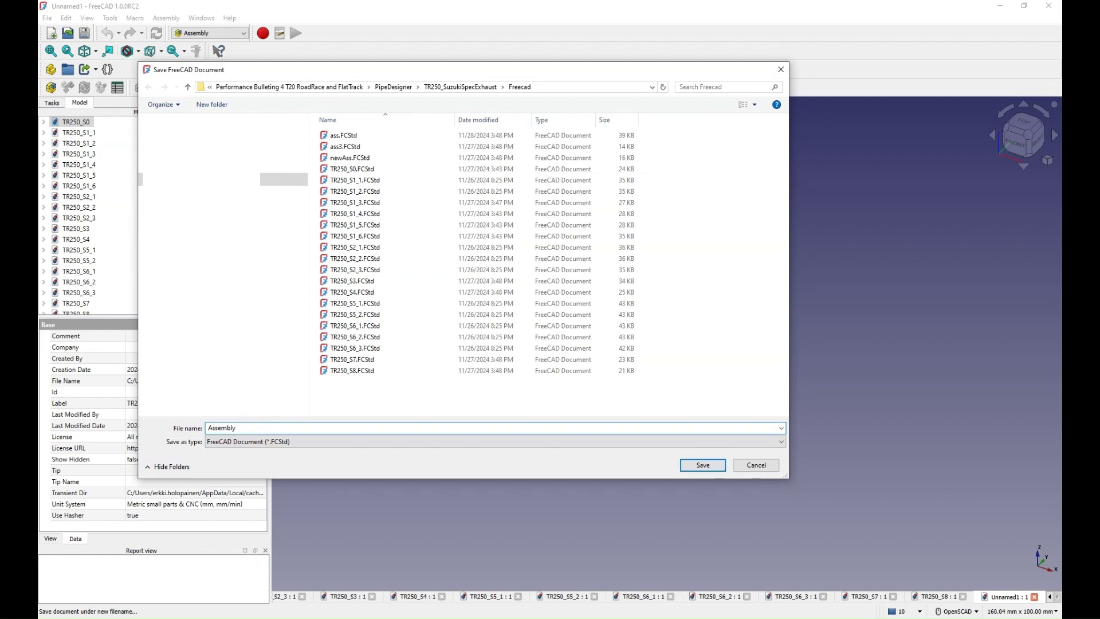
pyautogui.click(694, 466)
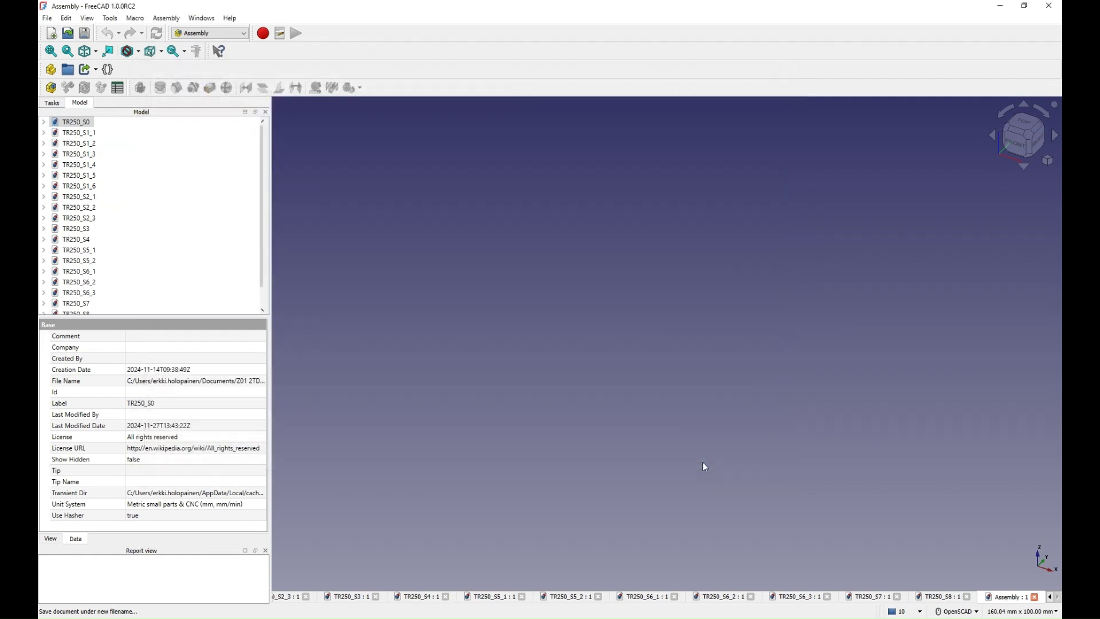
# Step: Create an assembly container in the new document and activate it for editing
pyautogui.click(192, 34)
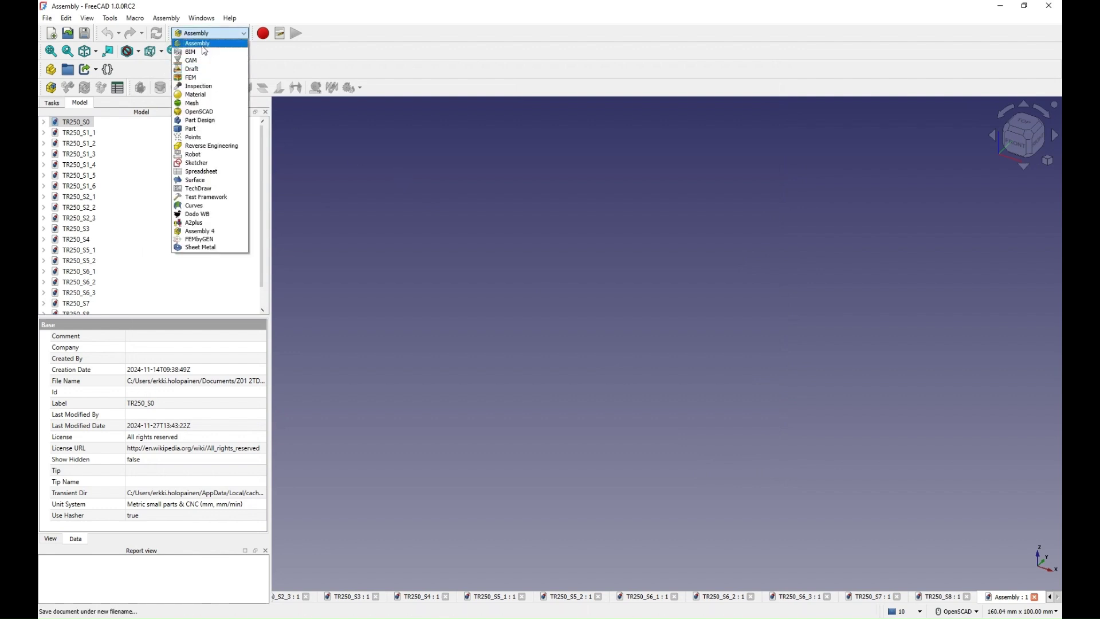
pyautogui.press('Escape')
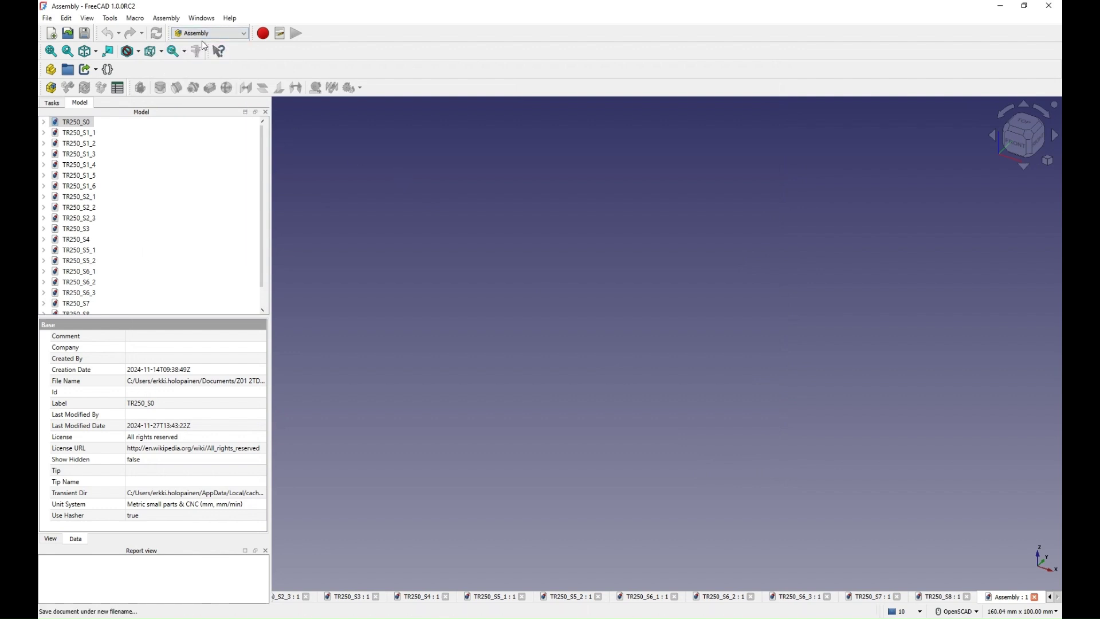
pyautogui.click(51, 88)
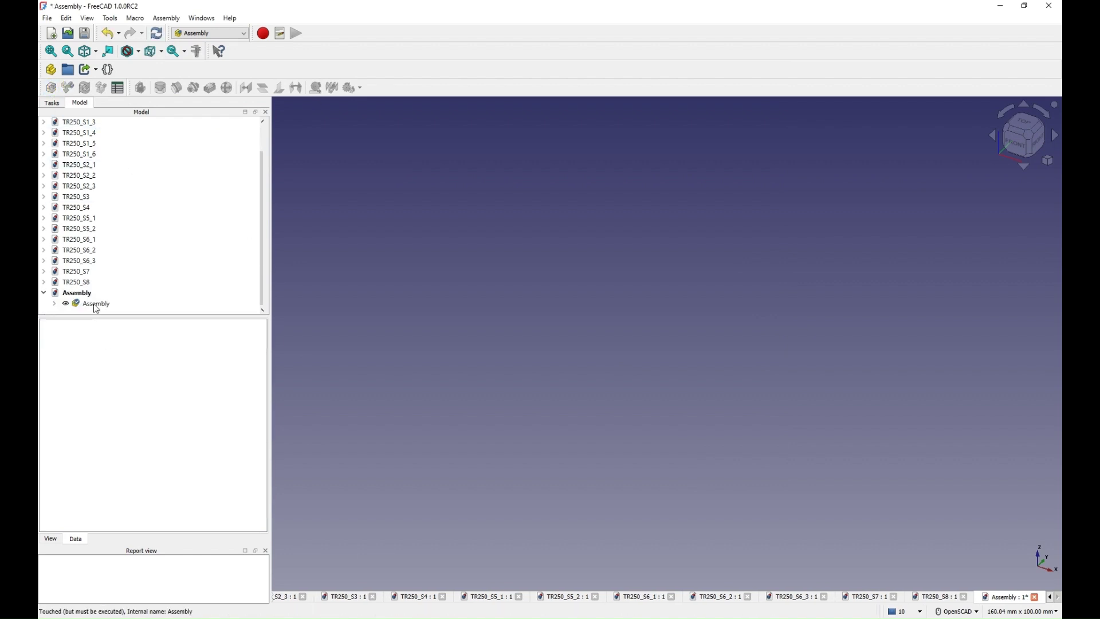
pyautogui.doubleClick(95, 304)
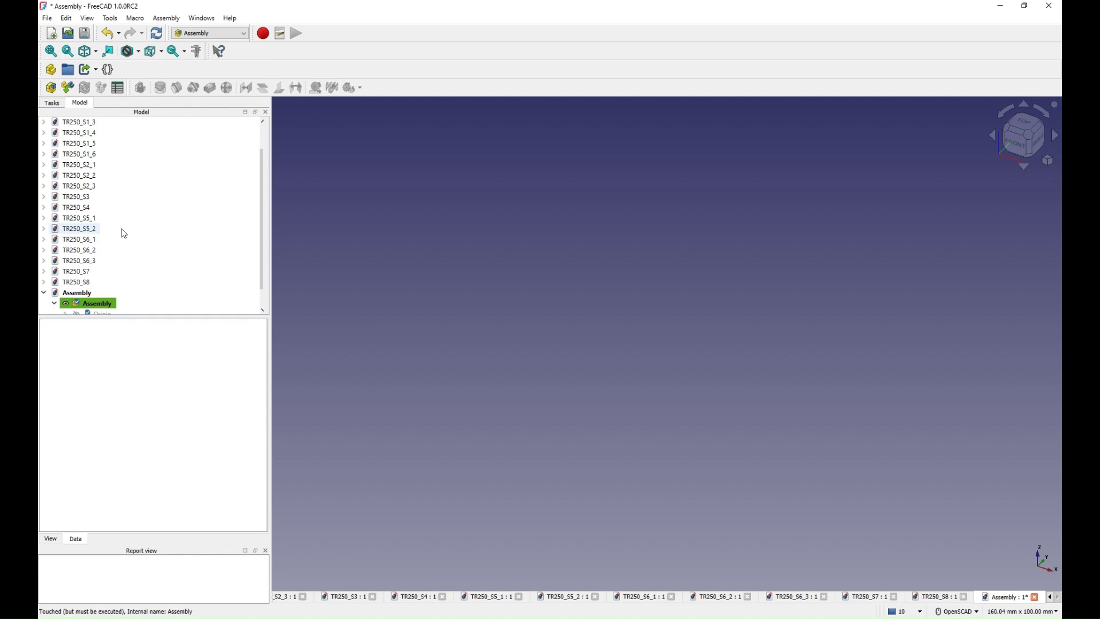
pyautogui.scroll(-1, 122, 243)
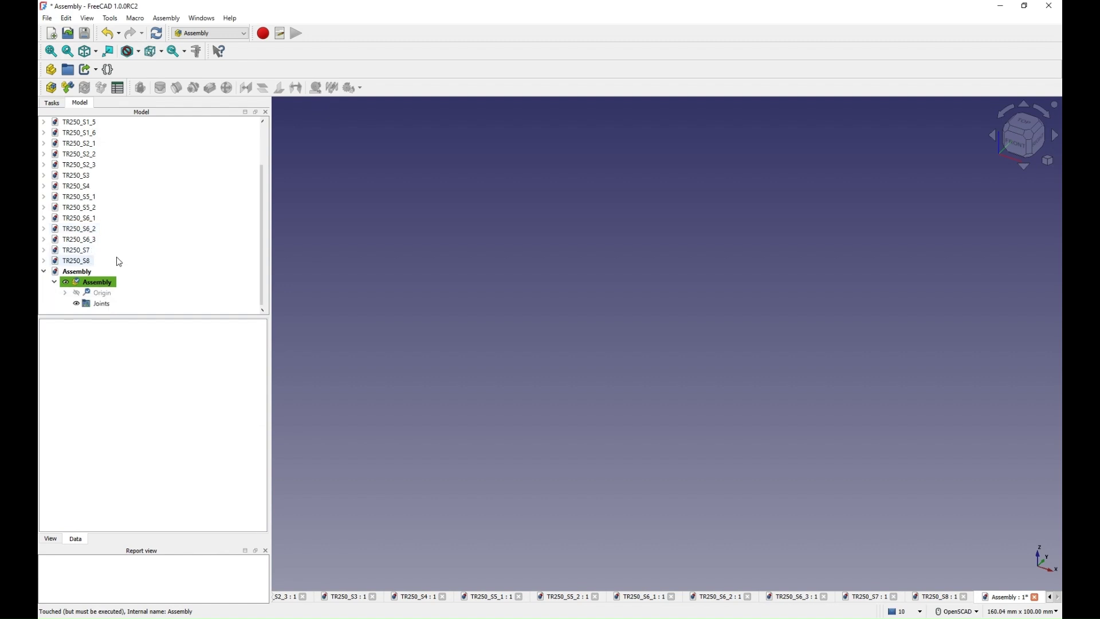
# Step: Insert S0 from TR250_S0.FCStd as the grounded part, plus the Body from TR250_S1_6.FCStd
pyautogui.click(68, 87)
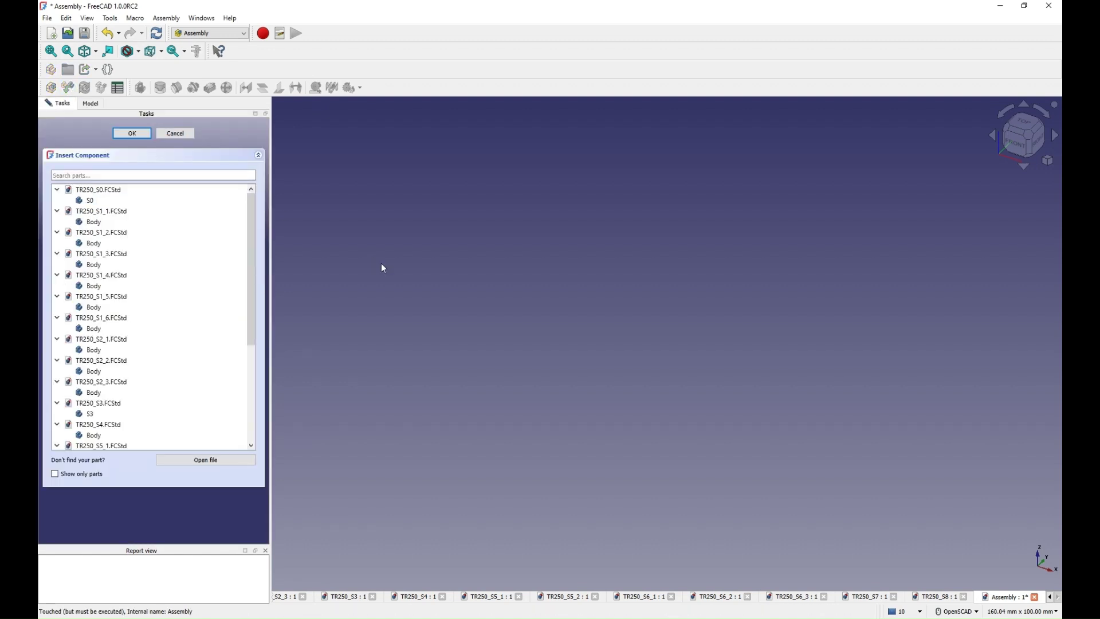
pyautogui.click(90, 201)
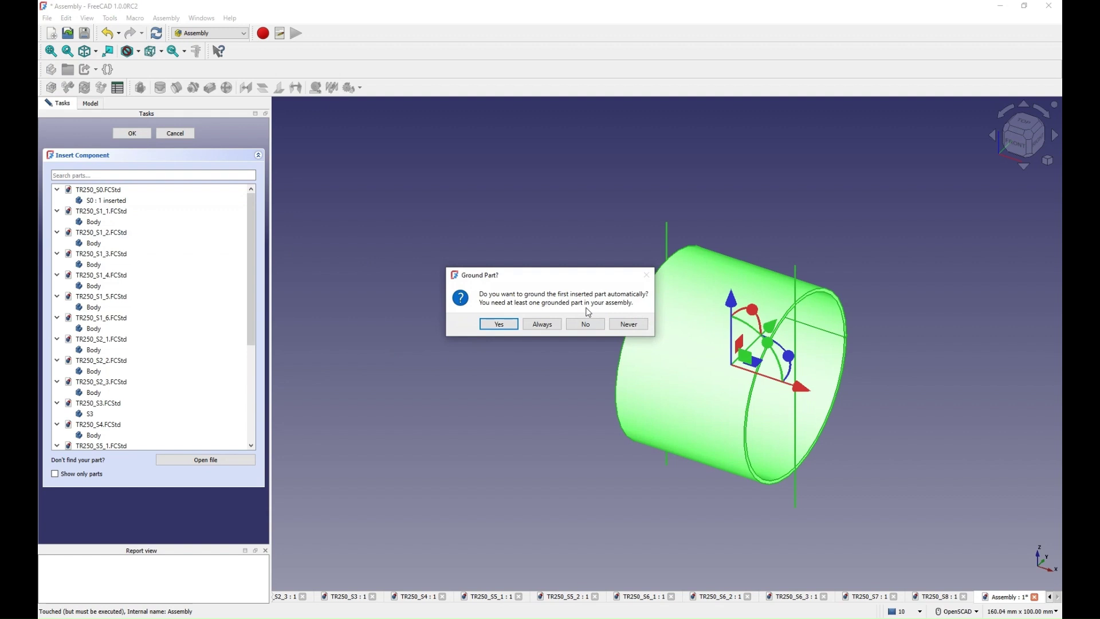
pyautogui.click(499, 324)
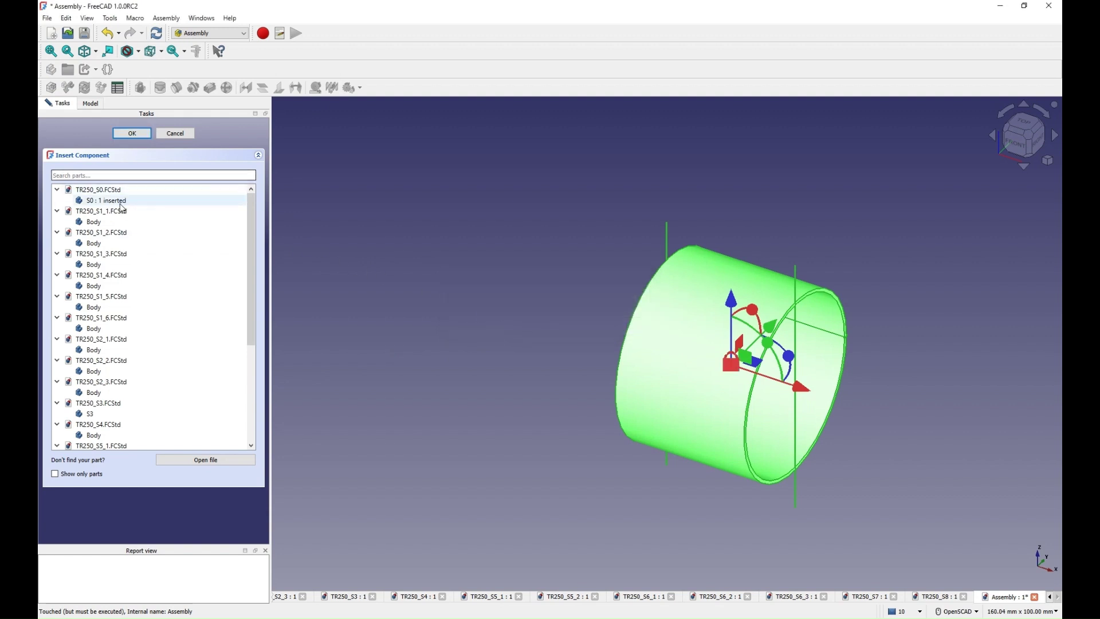
pyautogui.click(112, 328)
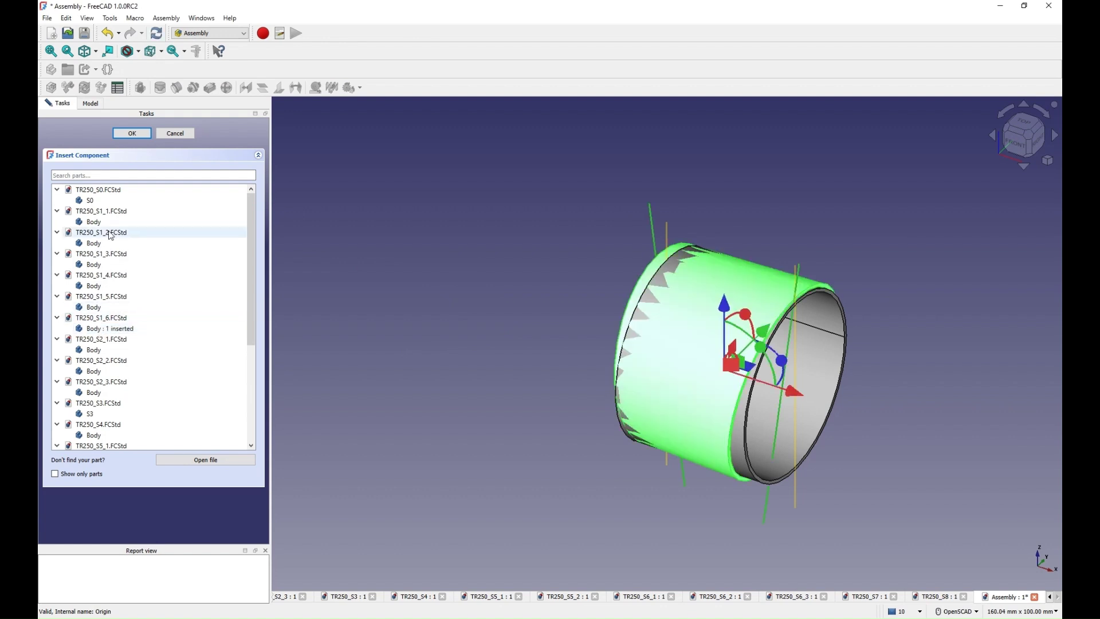
pyautogui.click(138, 135)
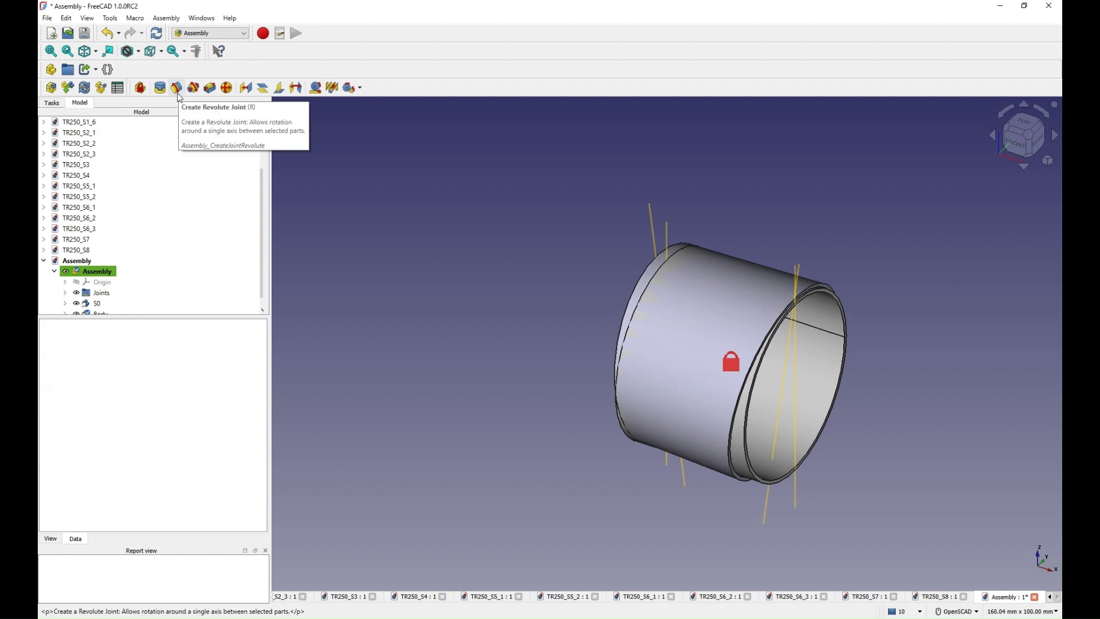
# Step: Create a Revolute joint between the S1_6 section's starting end edge and the open end edge of S0, with zero offset
pyautogui.click(176, 89)
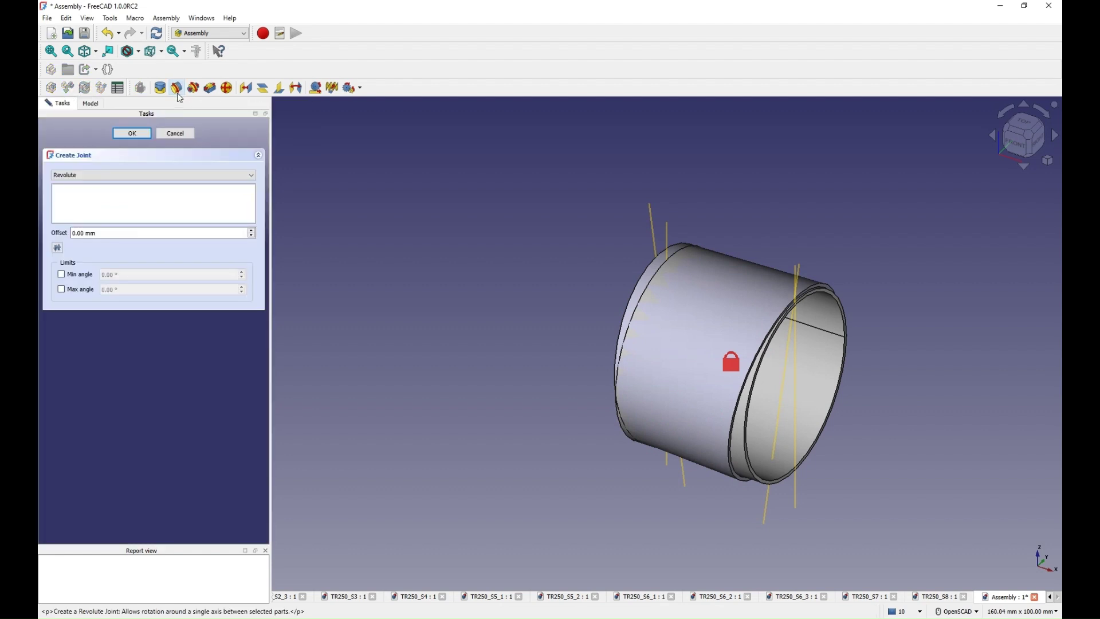
pyautogui.click(640, 273)
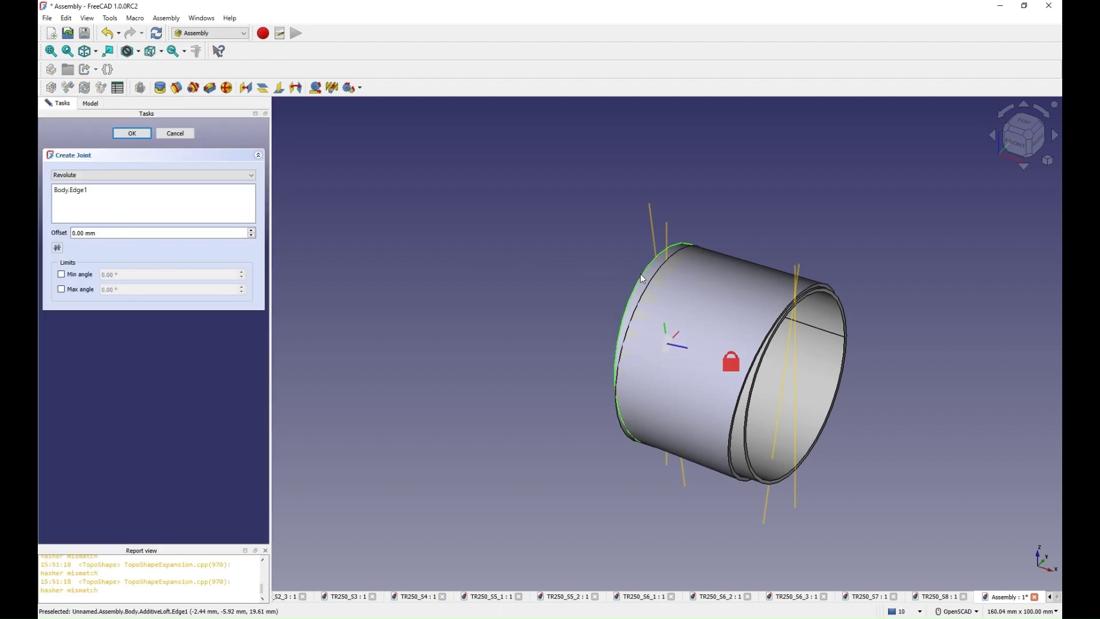
pyautogui.click(752, 394)
pyautogui.click(131, 134)
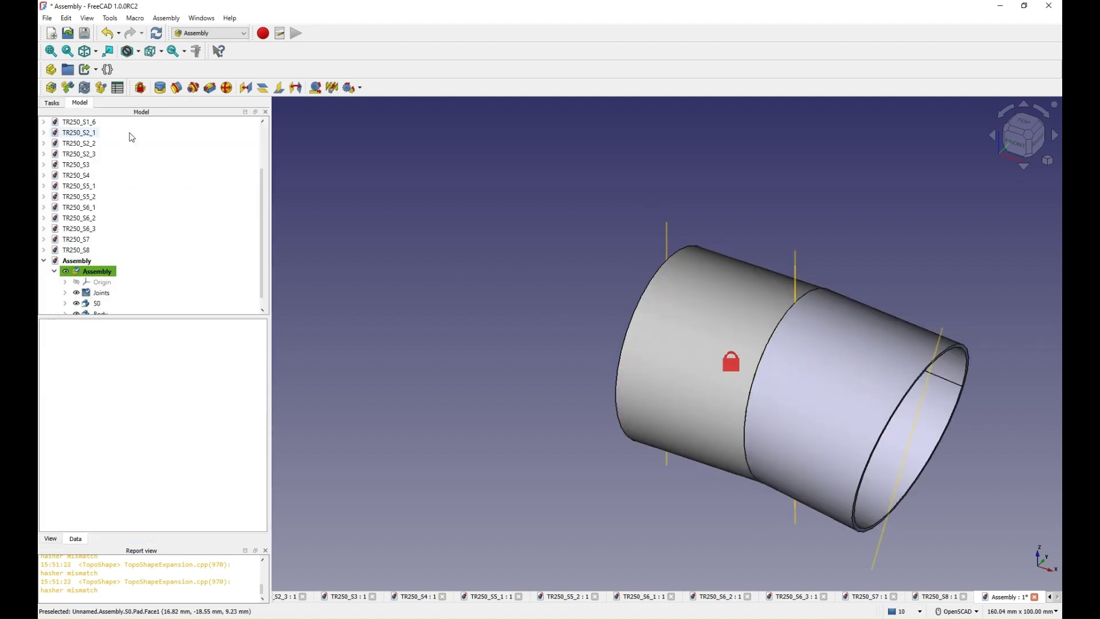
# Step: Add a Parallel joint between the S1_6 section's angleLine and the datum line at S0's adjoining end
pyautogui.click(262, 89)
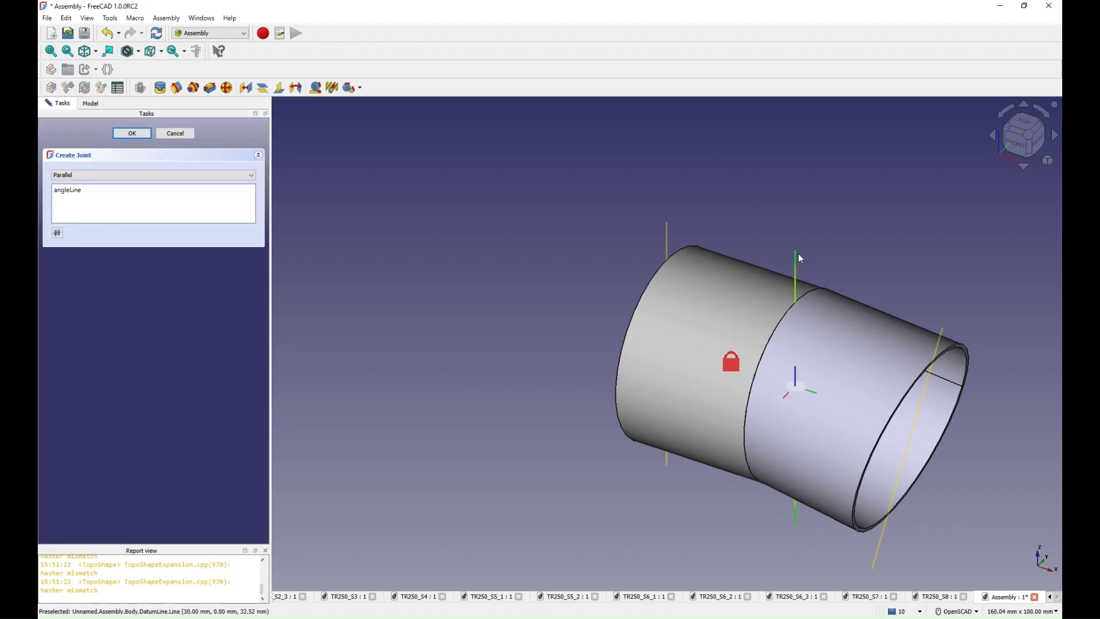
pyautogui.click(796, 277)
pyautogui.click(143, 134)
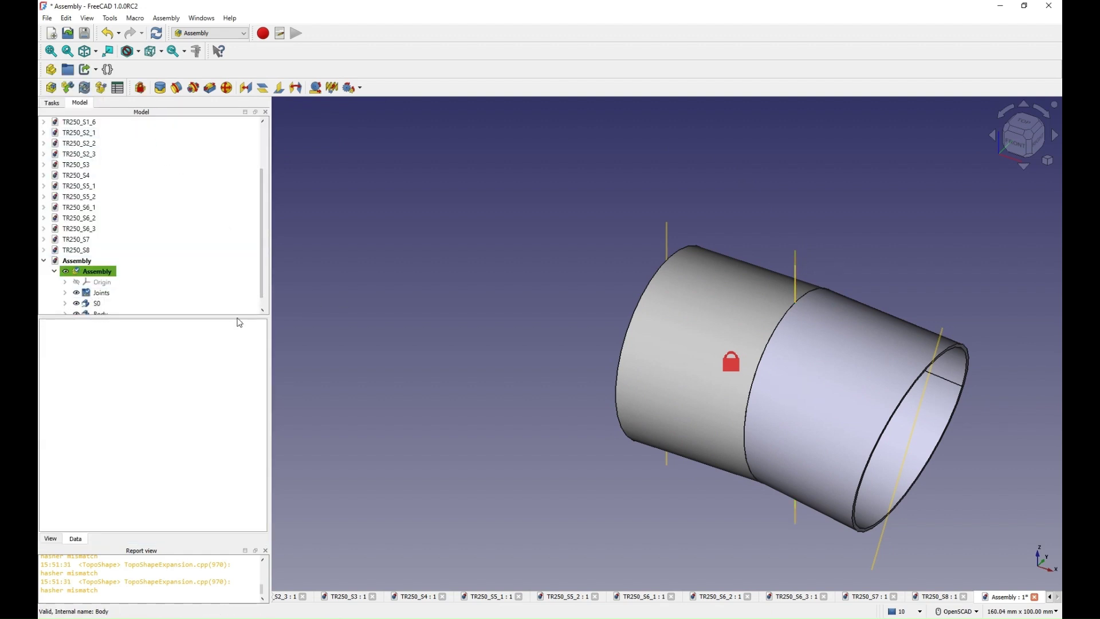
# Step: Insert the Body from TR250_S1_5.FCStd and attach its starting edge to the S1_6 section's free end with a Revolute joint
pyautogui.click(67, 87)
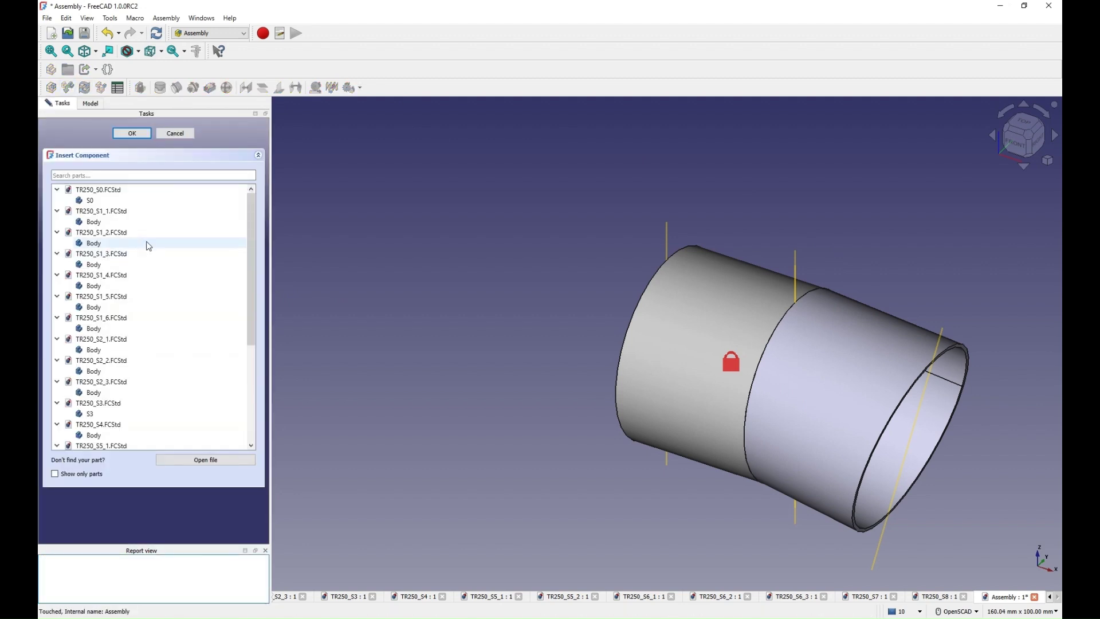
pyautogui.click(100, 309)
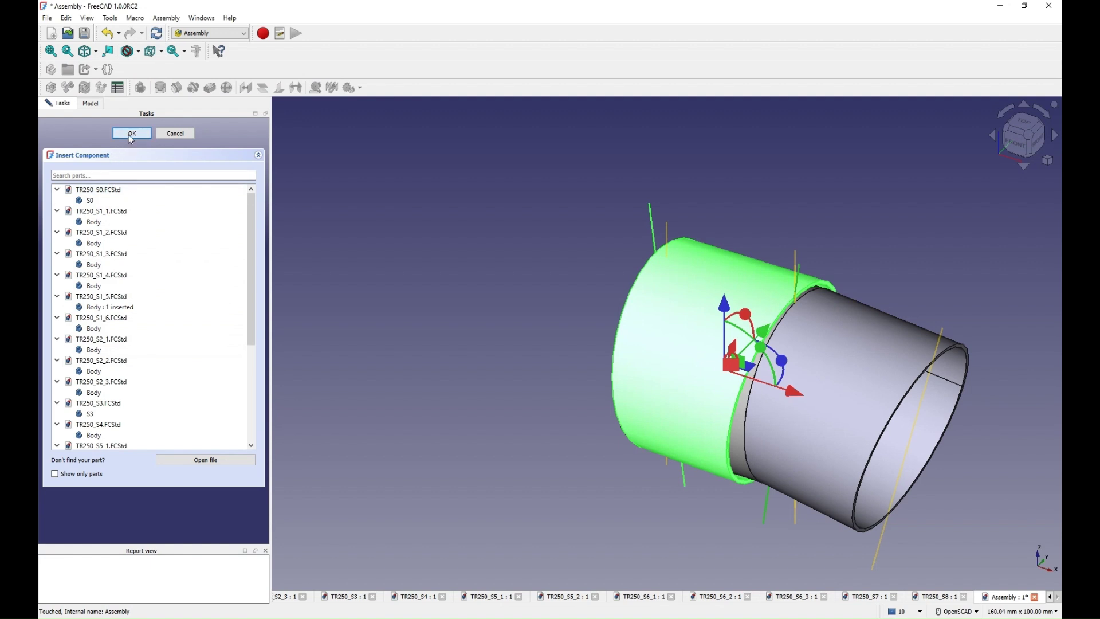
pyautogui.click(131, 134)
pyautogui.click(178, 88)
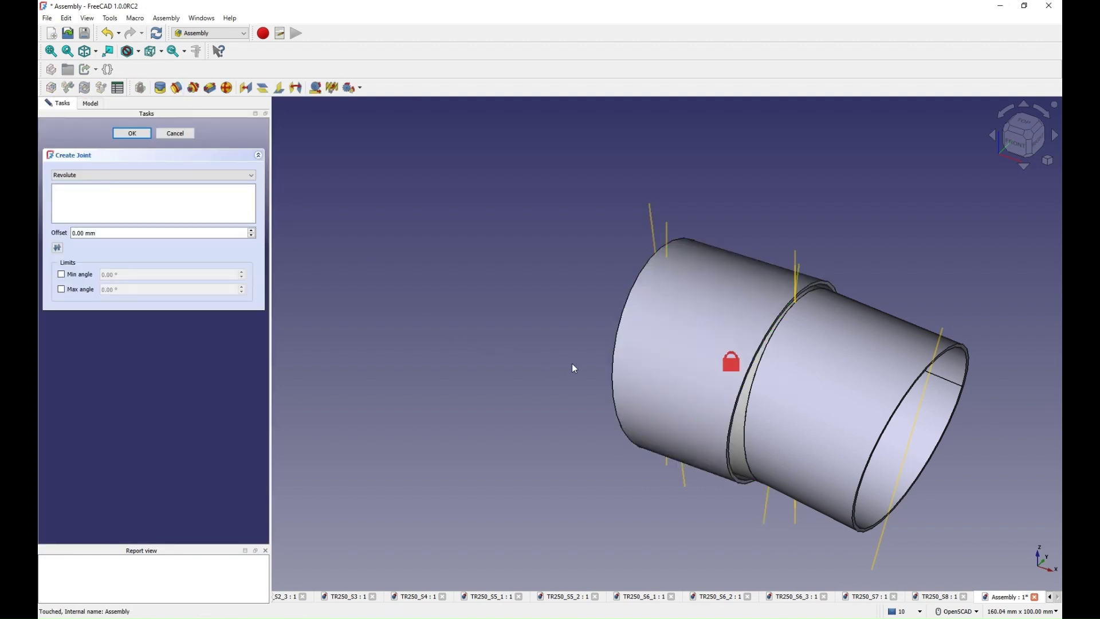
pyautogui.click(612, 358)
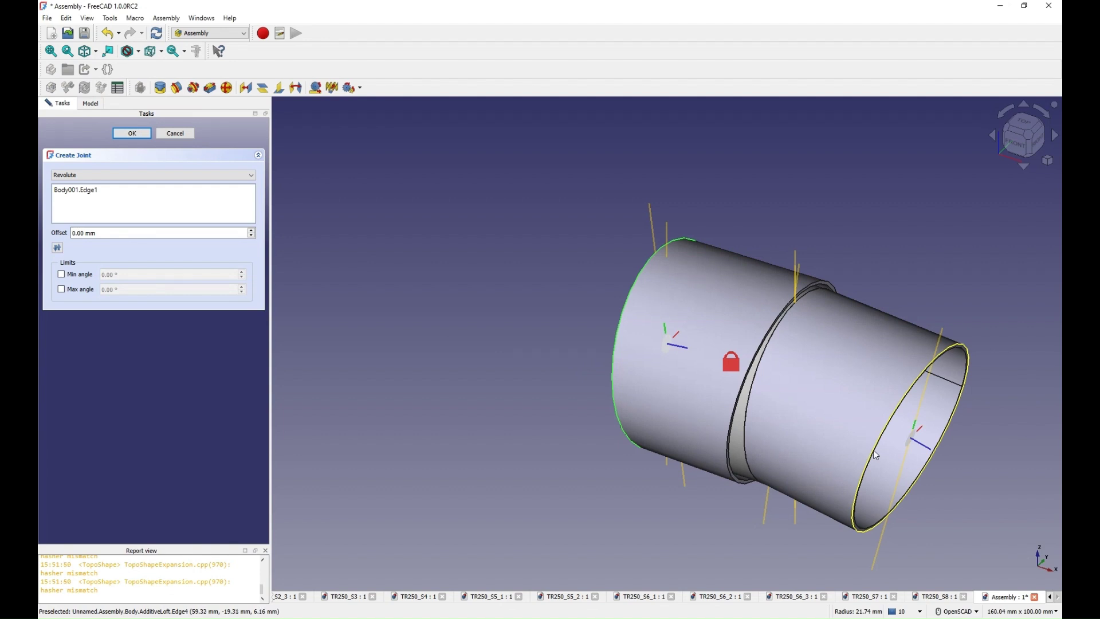
pyautogui.click(873, 454)
pyautogui.click(132, 133)
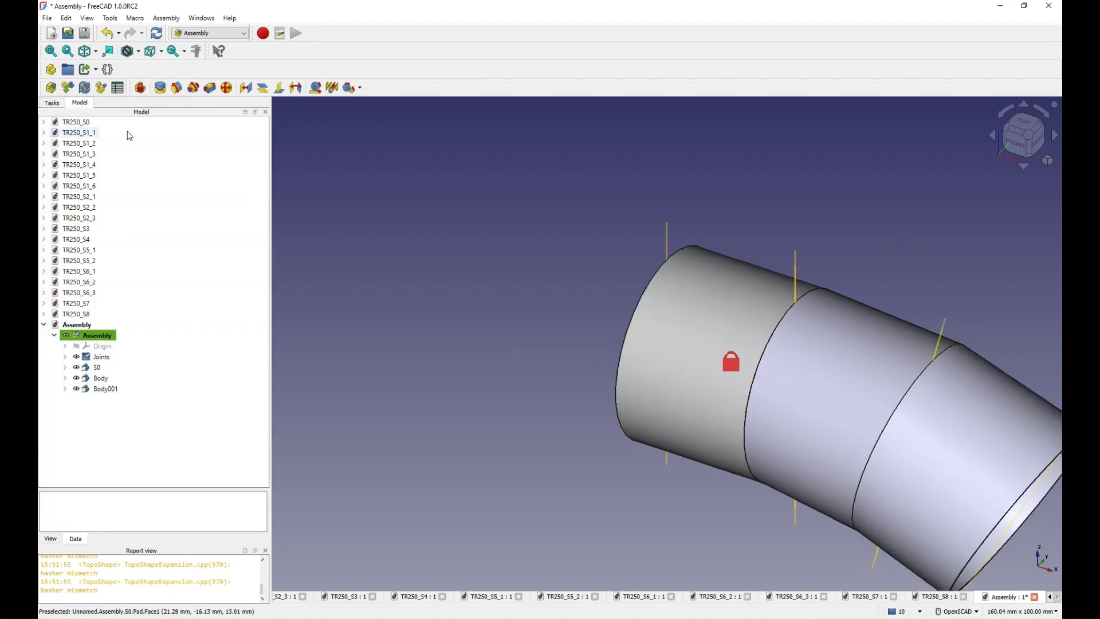
# Step: Add a Parallel joint between the S1_5 section's angleLine and the S1_6 section's referenceLine
pyautogui.click(247, 92)
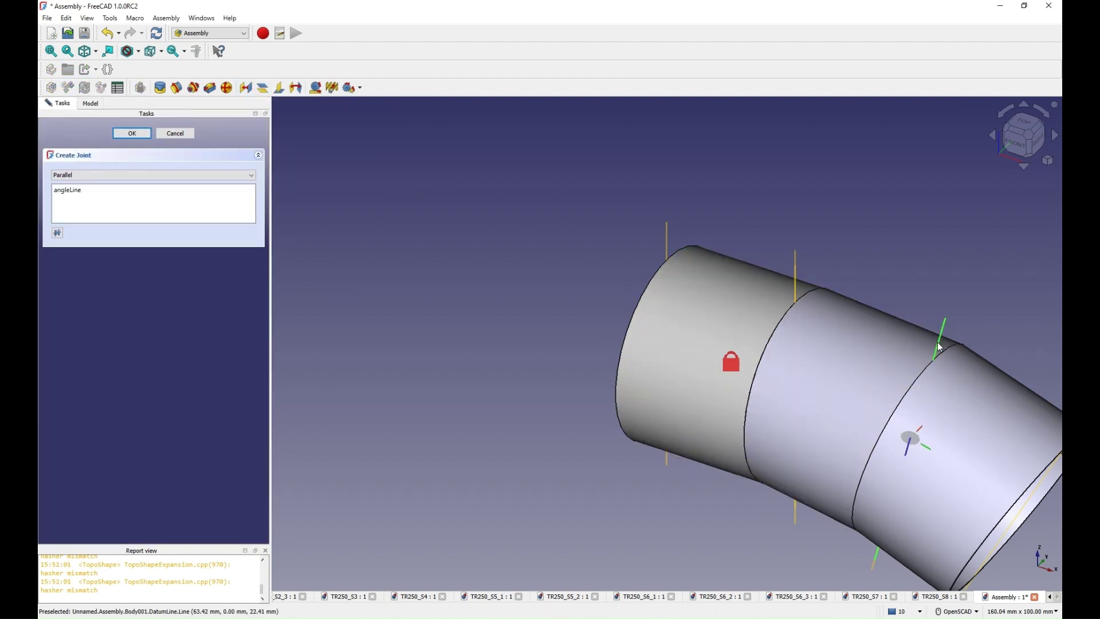
pyautogui.click(872, 567)
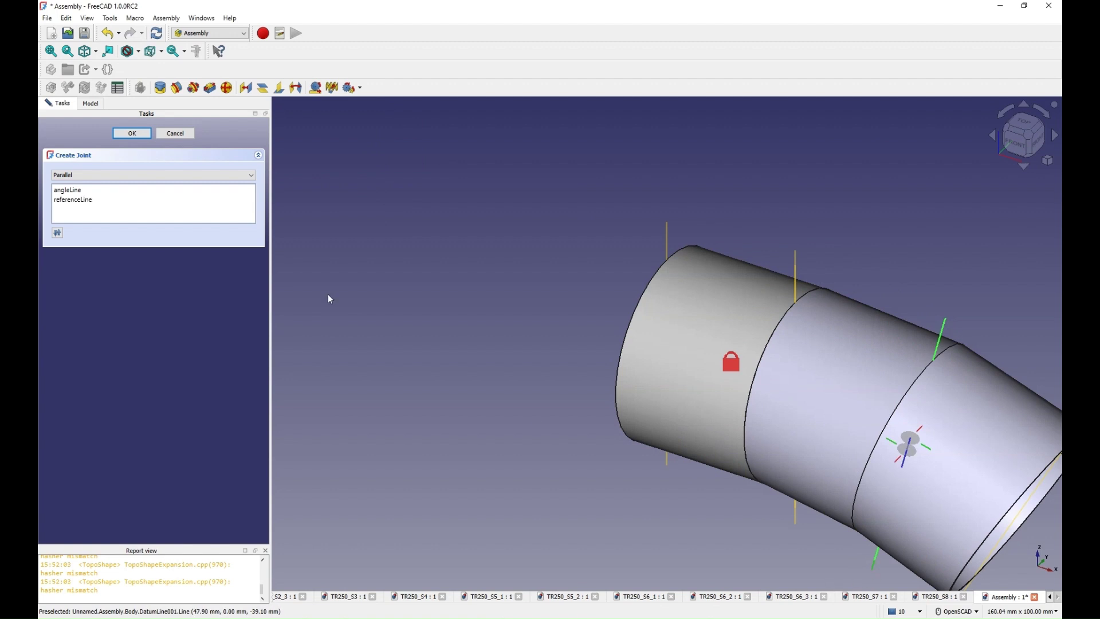
pyautogui.click(124, 132)
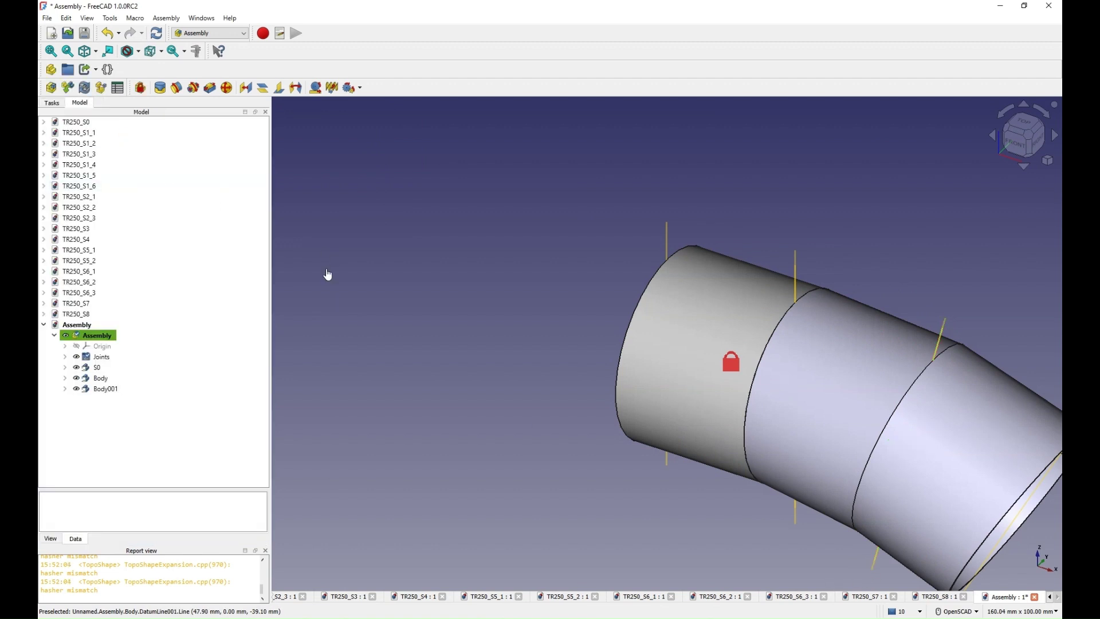
# Step: Set the Attachment Offset angle of the S1_6 section's angleLine to 0°
pyautogui.click(65, 378)
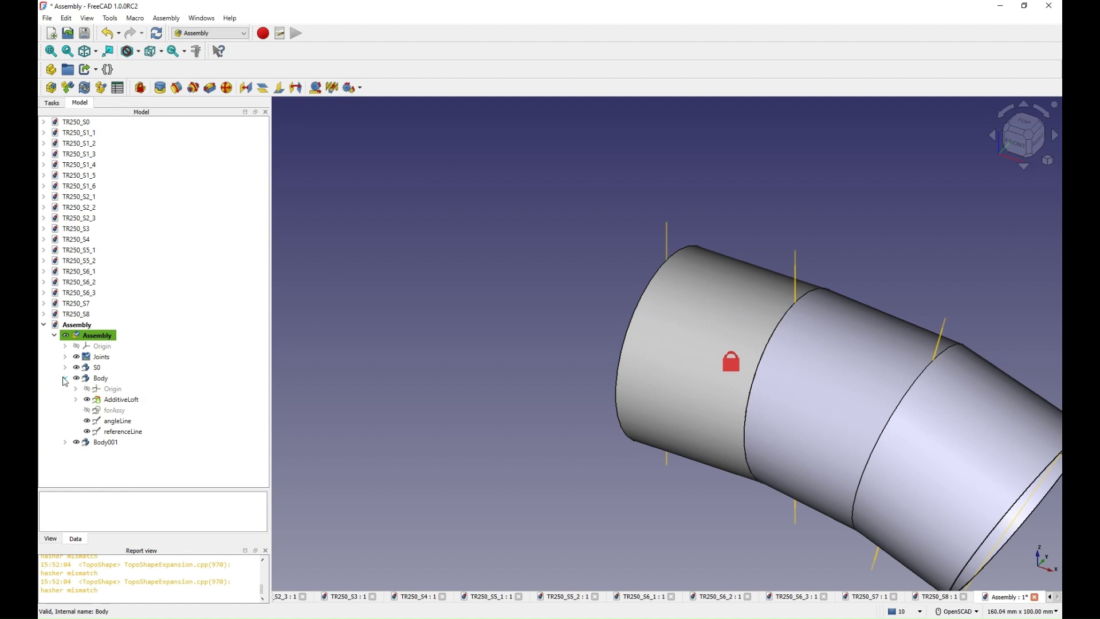
pyautogui.click(118, 424)
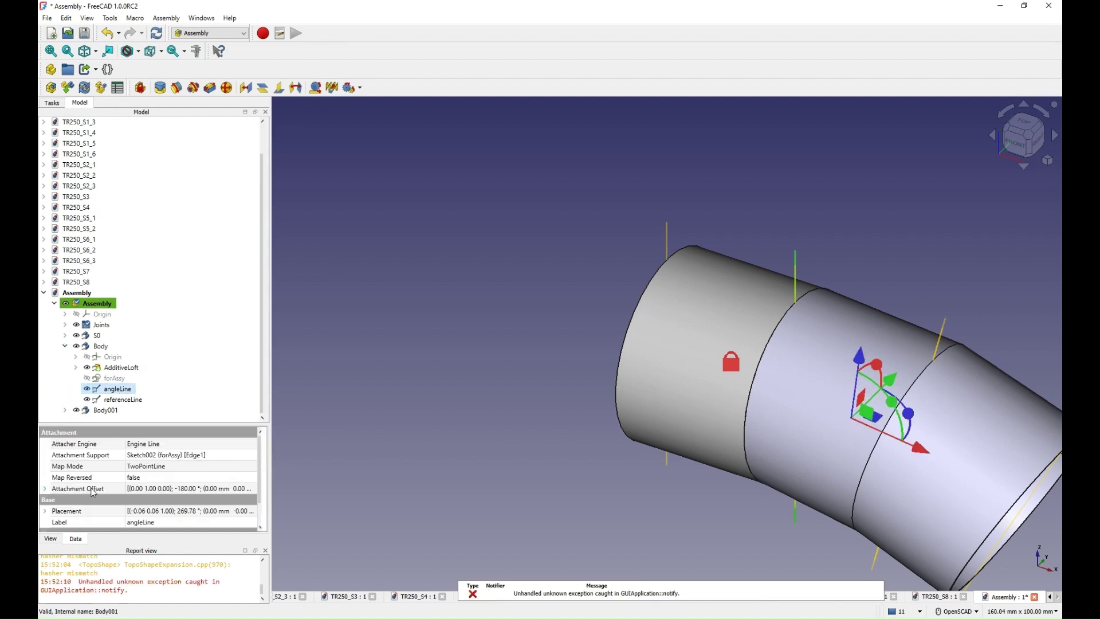
pyautogui.click(46, 489)
pyautogui.click(158, 502)
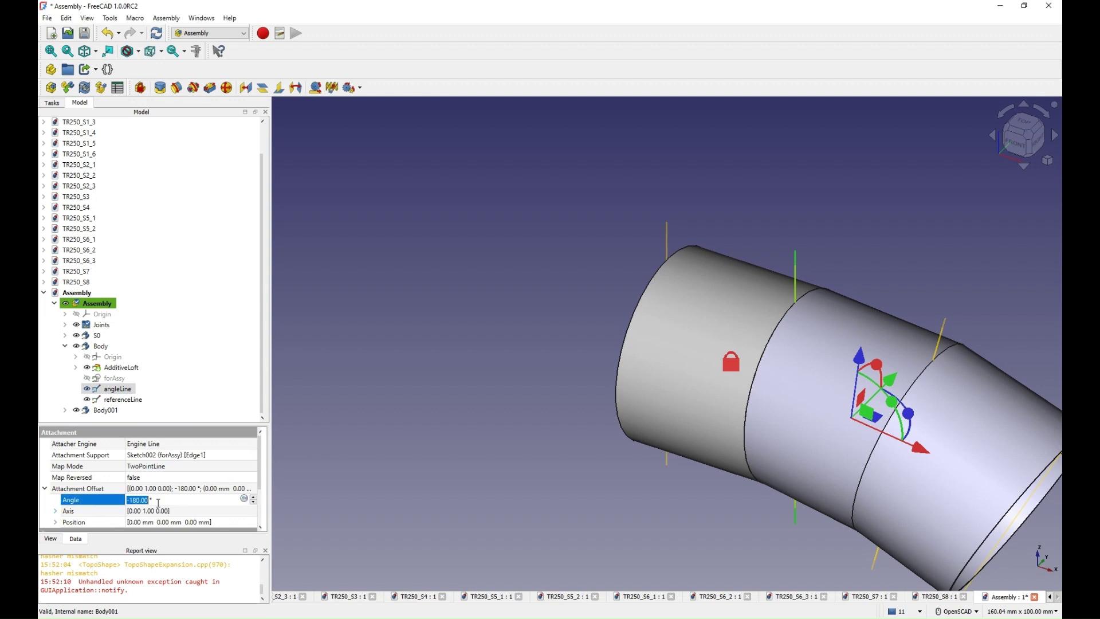
pyautogui.write('0')
pyautogui.press('Return')
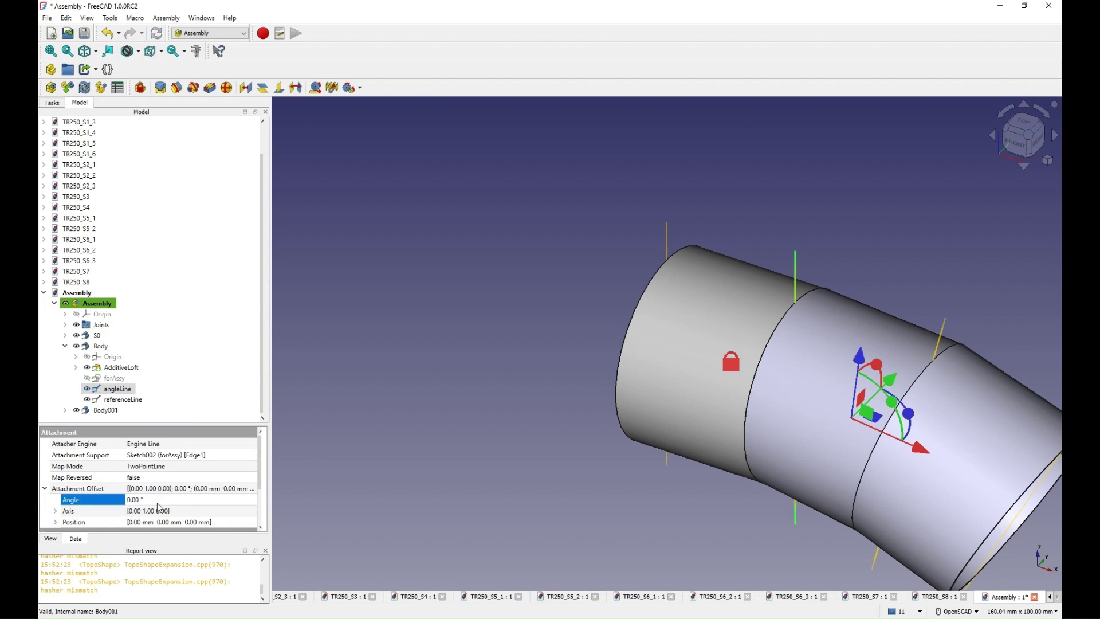
pyautogui.click(395, 363)
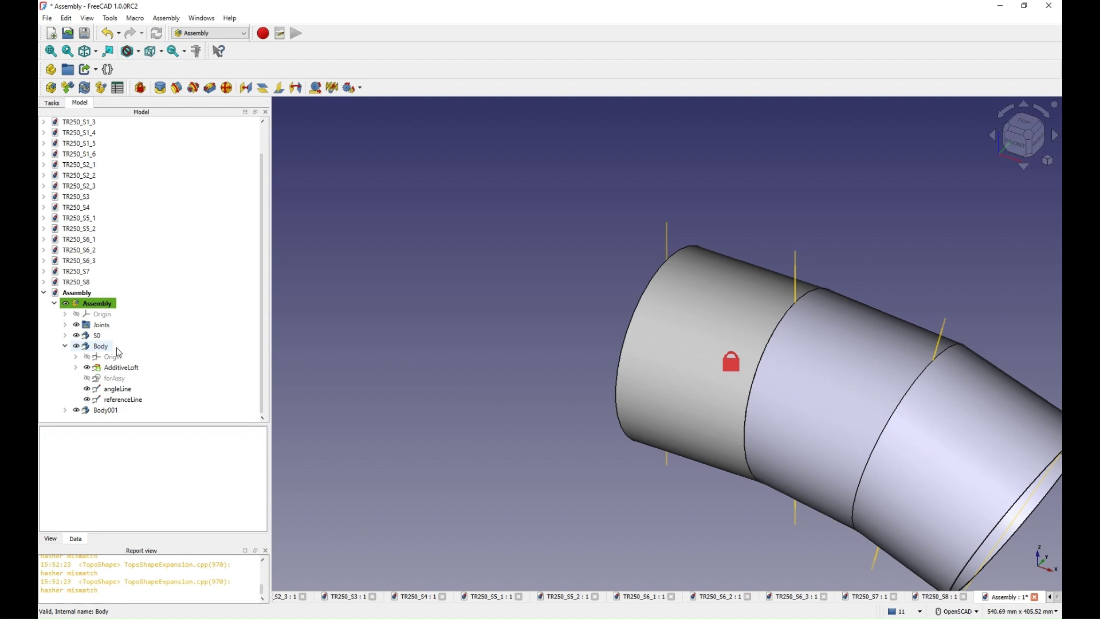
pyautogui.click(65, 346)
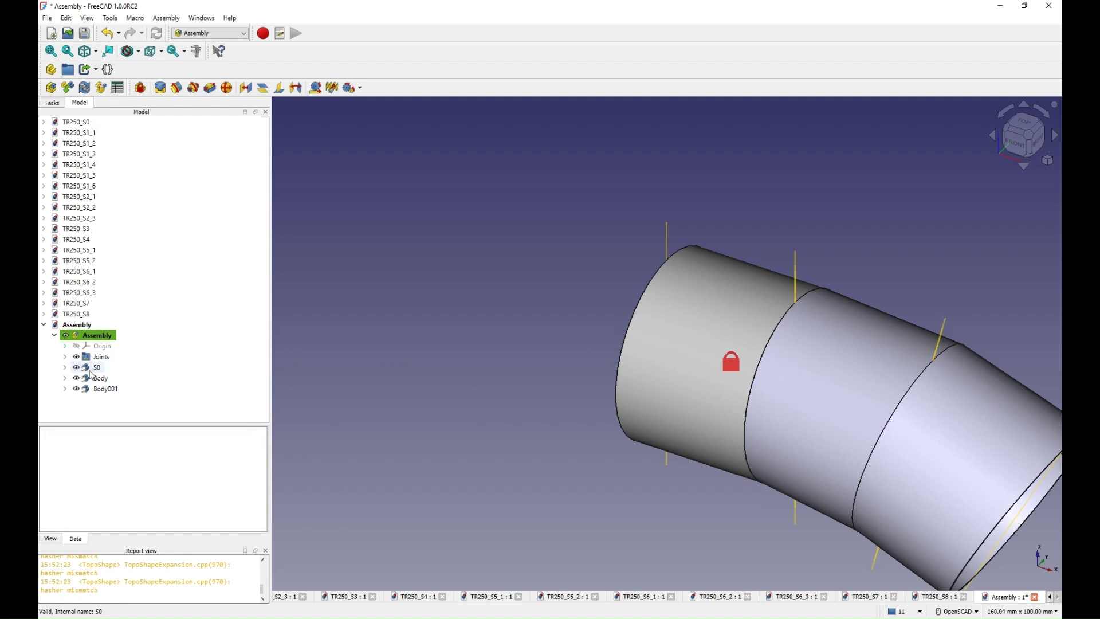
# Step: Review the attachment offset properties of the angleLine inside the S1_6 section
pyautogui.click(65, 378)
pyautogui.scroll(-1, 77, 392)
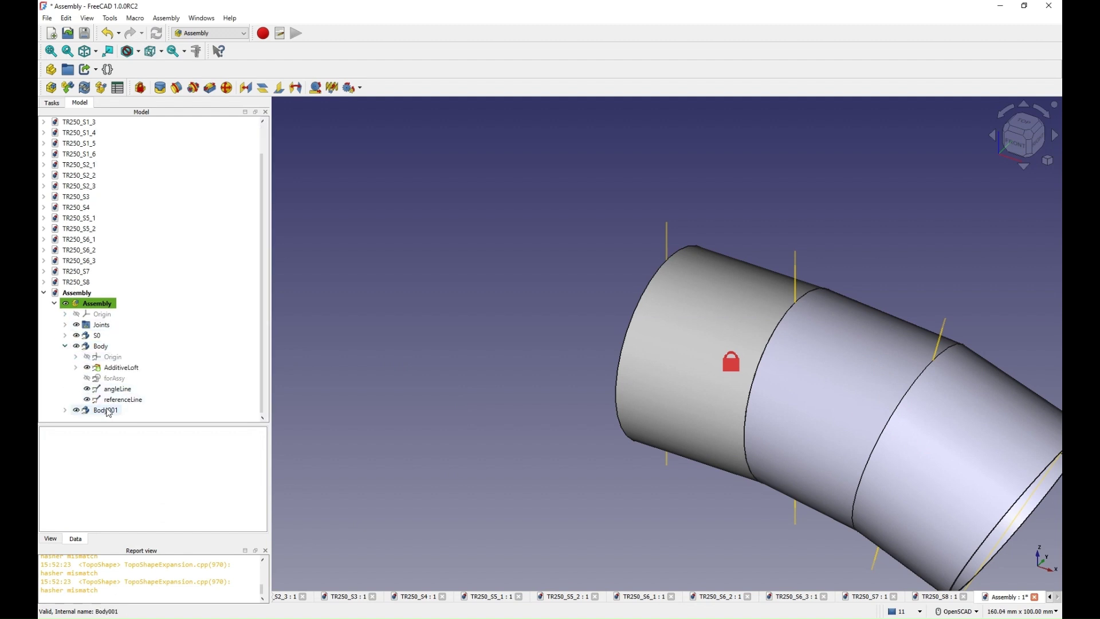
pyautogui.click(111, 390)
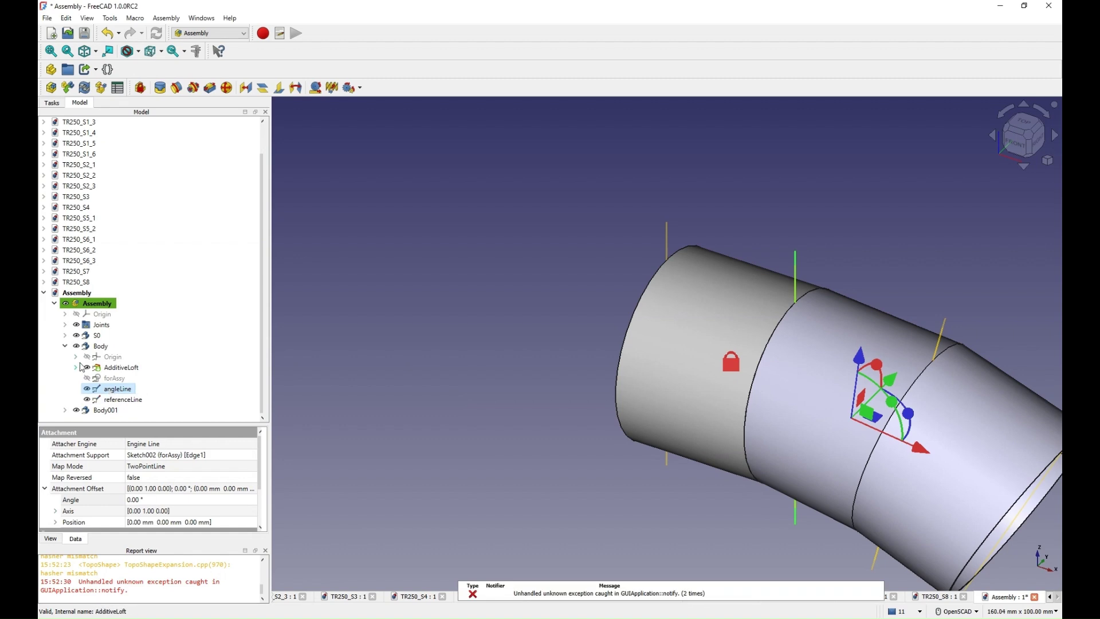
pyautogui.click(65, 345)
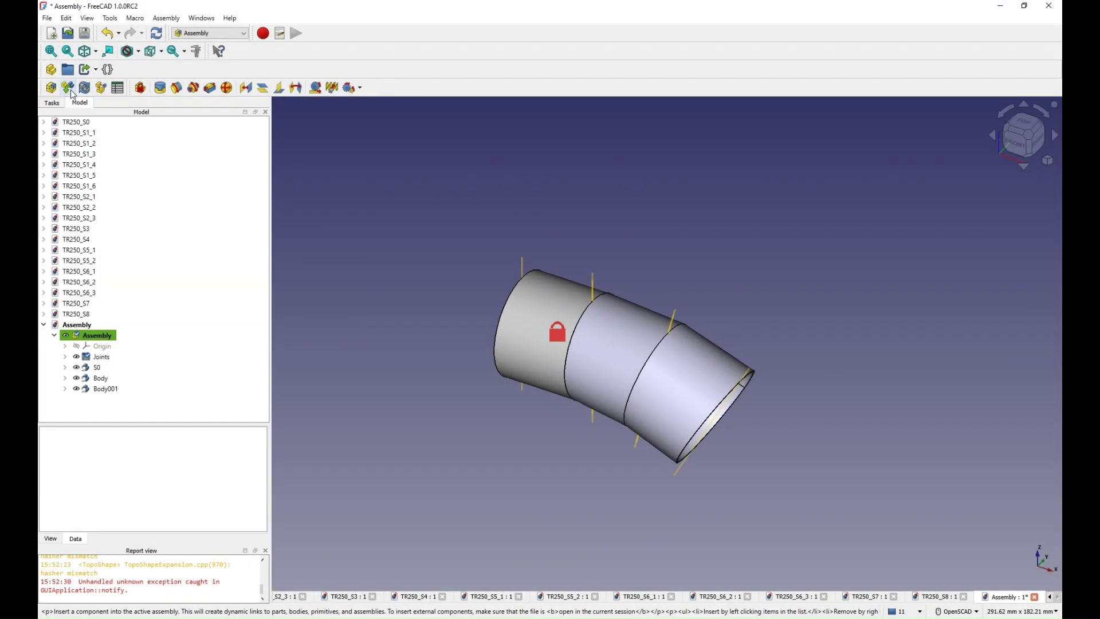
# Step: Insert the Body from TR250_S1_4.FCStd and attach its starting edge to the S1_5 section's free end with a Revolute joint
pyautogui.click(68, 87)
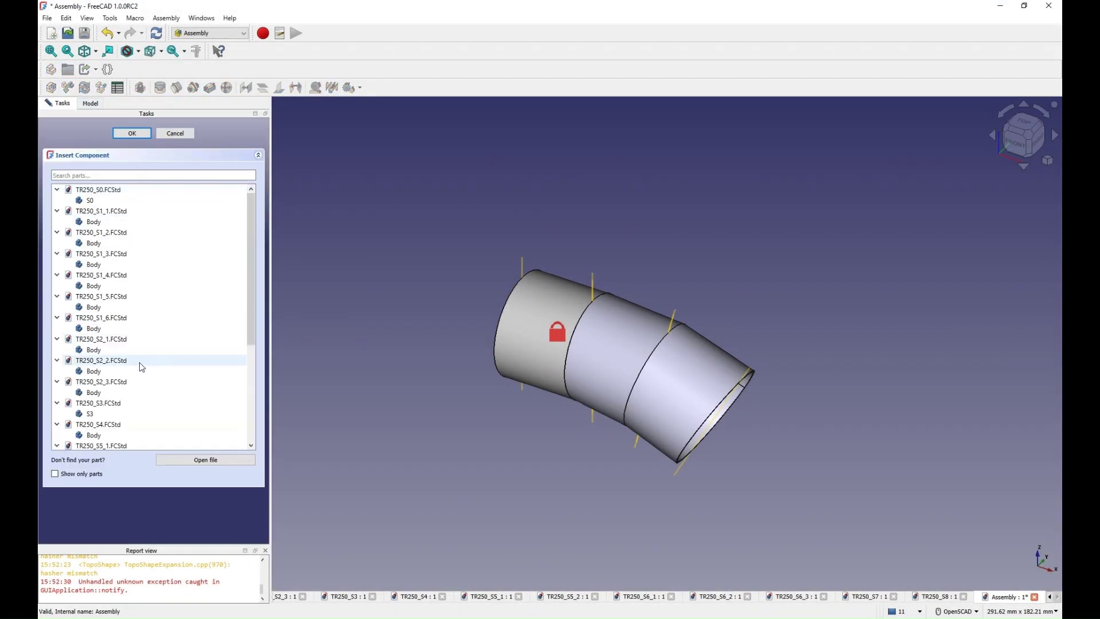
pyautogui.click(98, 288)
pyautogui.click(132, 132)
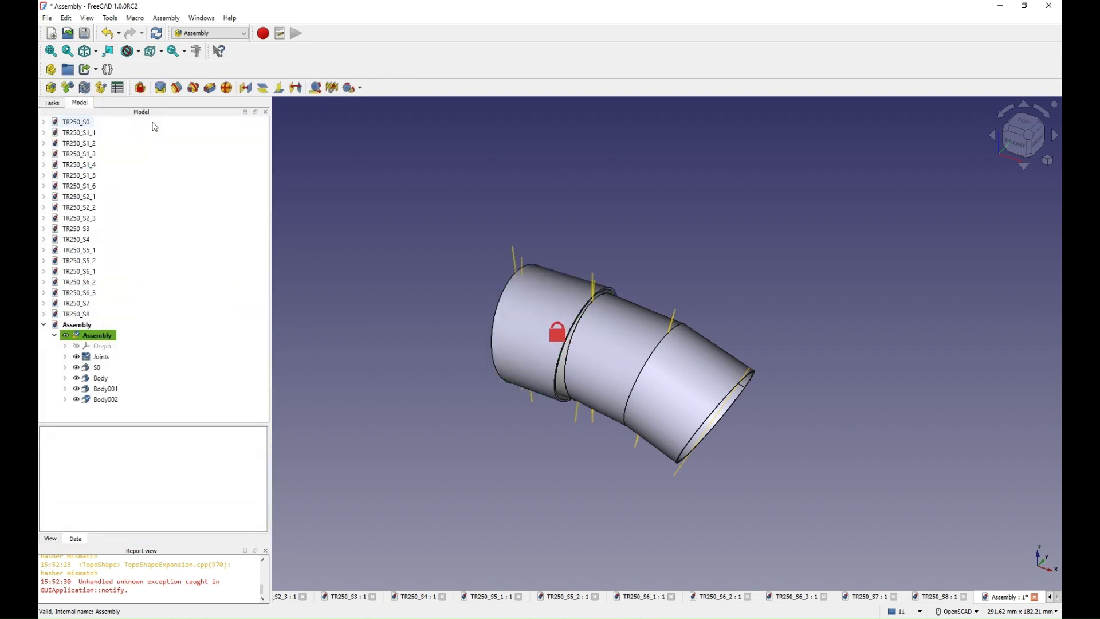
pyautogui.click(176, 87)
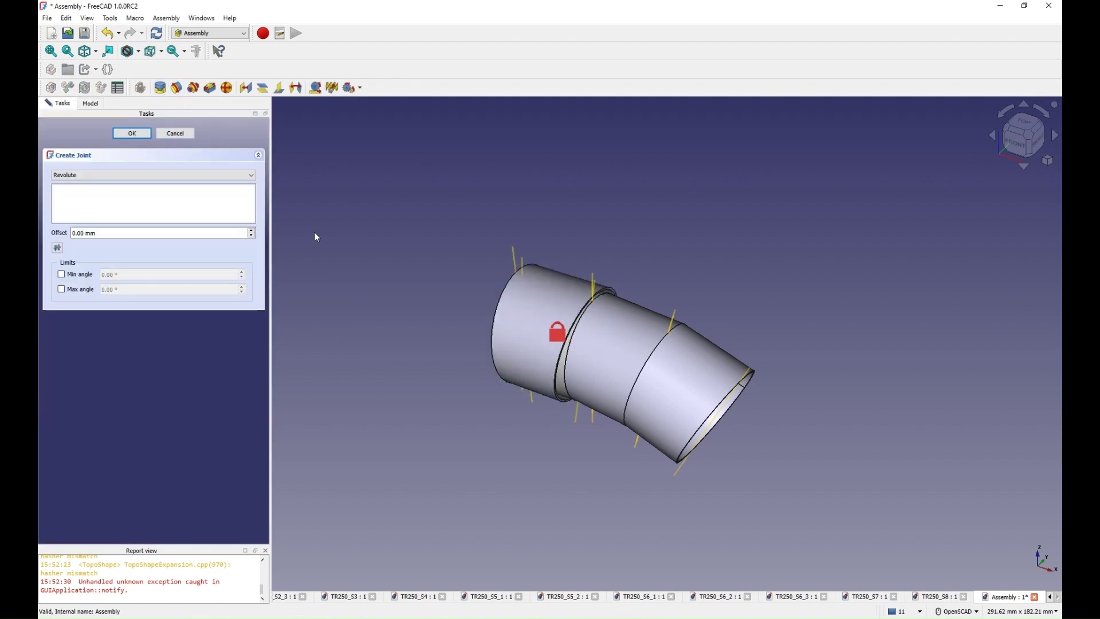
pyautogui.click(490, 332)
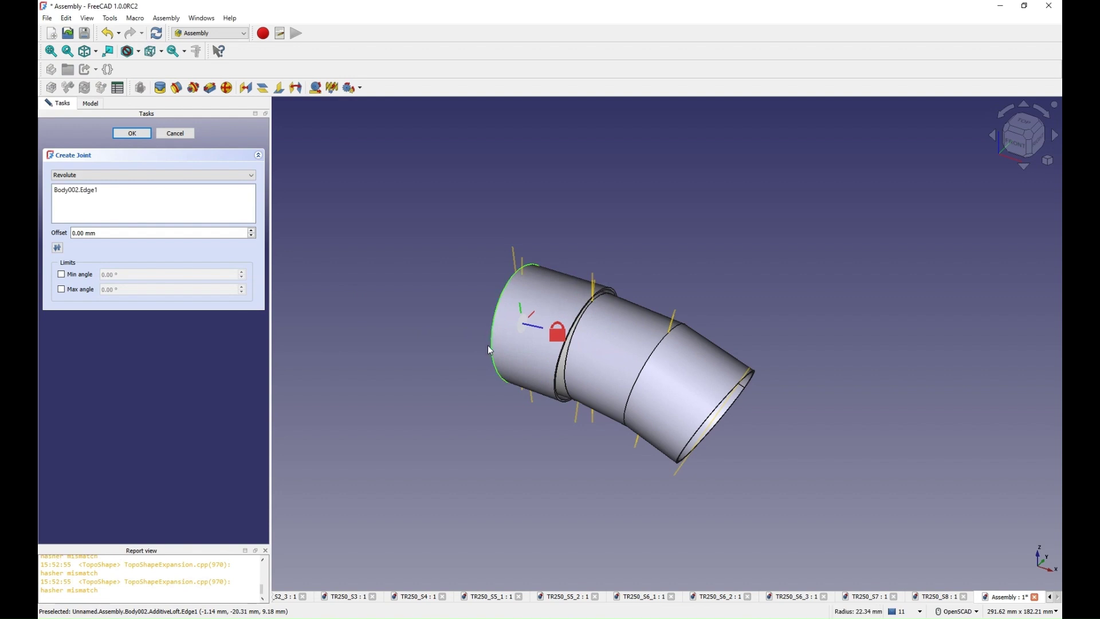
pyautogui.click(695, 433)
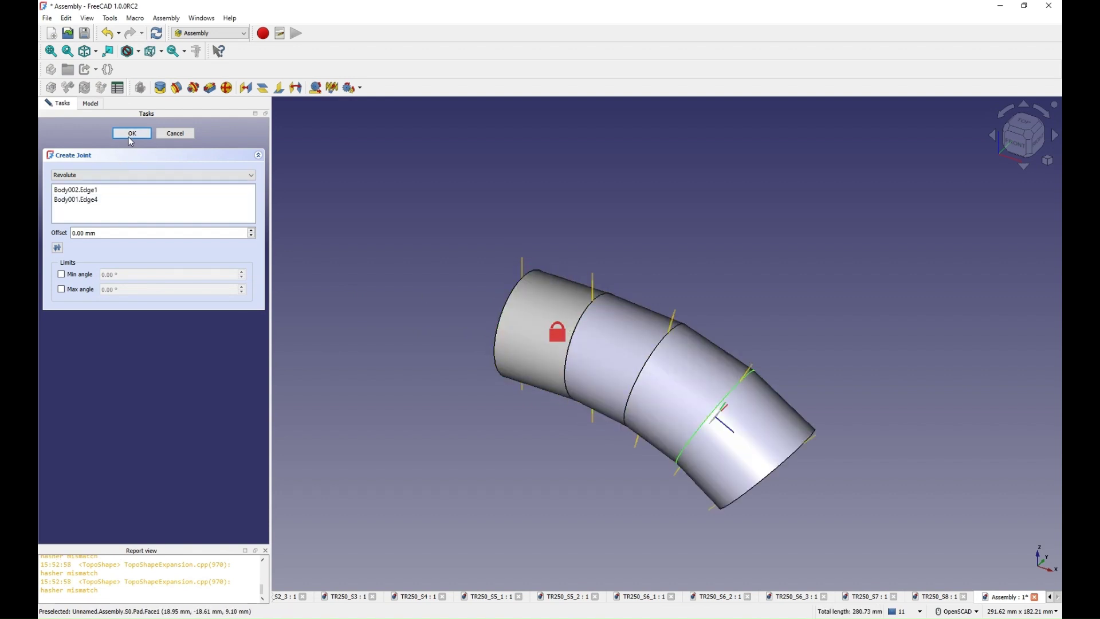
pyautogui.click(133, 134)
# Step: Start a Parallel joint for aligning the S1_4 section with the neighbouring S1_5 section
pyautogui.moveTo(629, 500); pyautogui.dragTo(560, 442)
pyautogui.scroll(5, 560, 442)
pyautogui.click(246, 88)
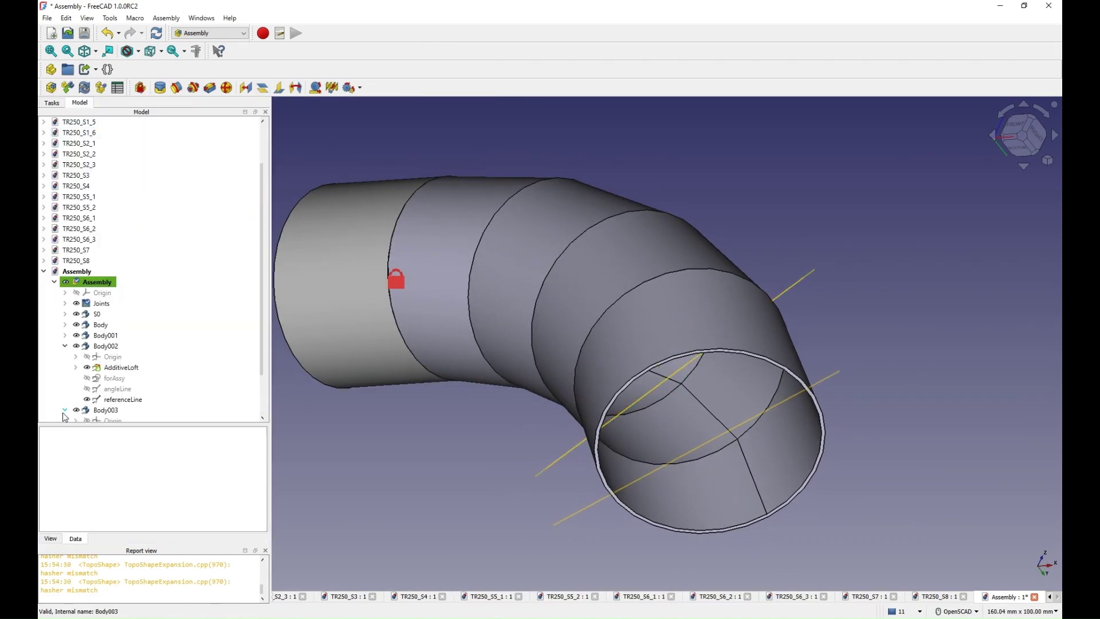
# Step: Hide a leftover datum line in the pipe bodies and inspect the assembled exhaust from another side
pyautogui.click(87, 345)
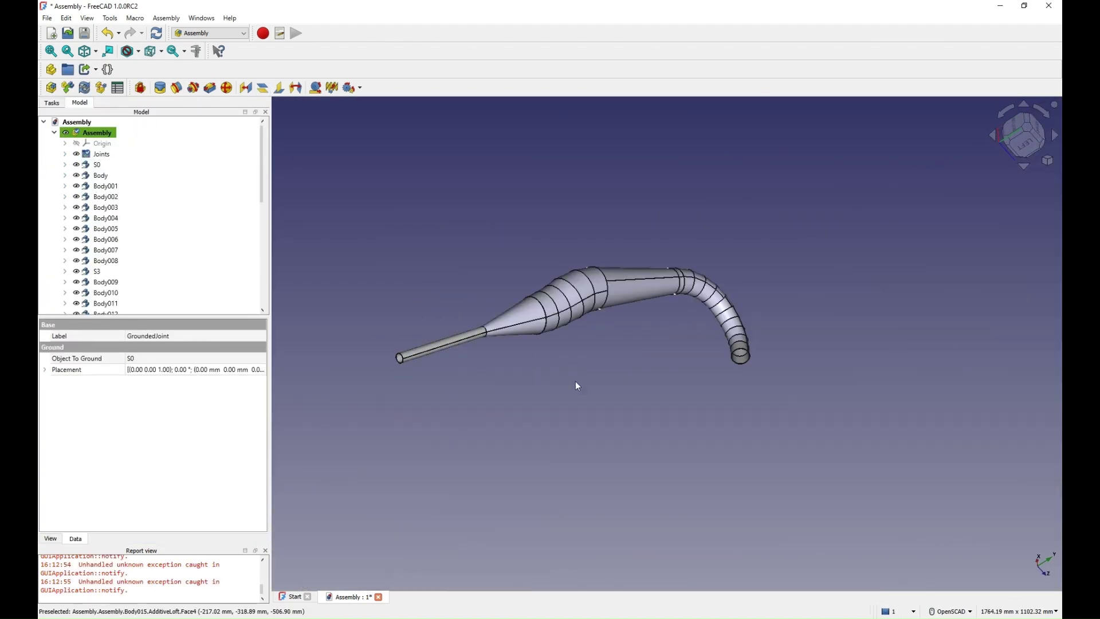
pyautogui.moveTo(575, 380); pyautogui.dragTo(445, 390)
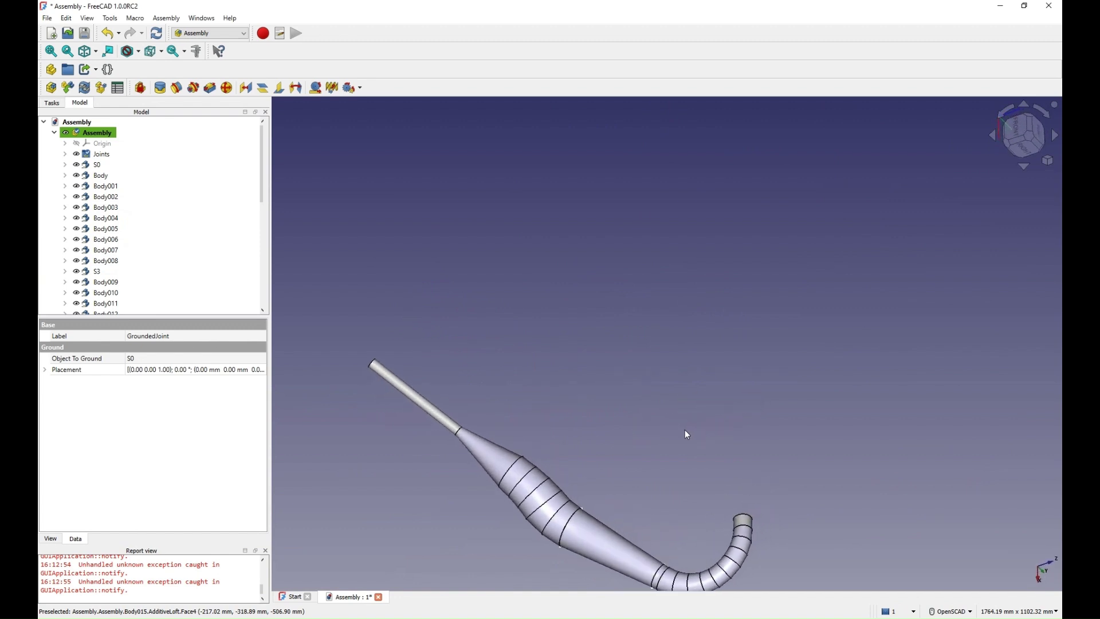
# Step: Change the attachment offset angle of Body010's angleLine and recompute the assembly
pyautogui.scroll(-2, 687, 434)
pyautogui.scroll(2, 657, 535)
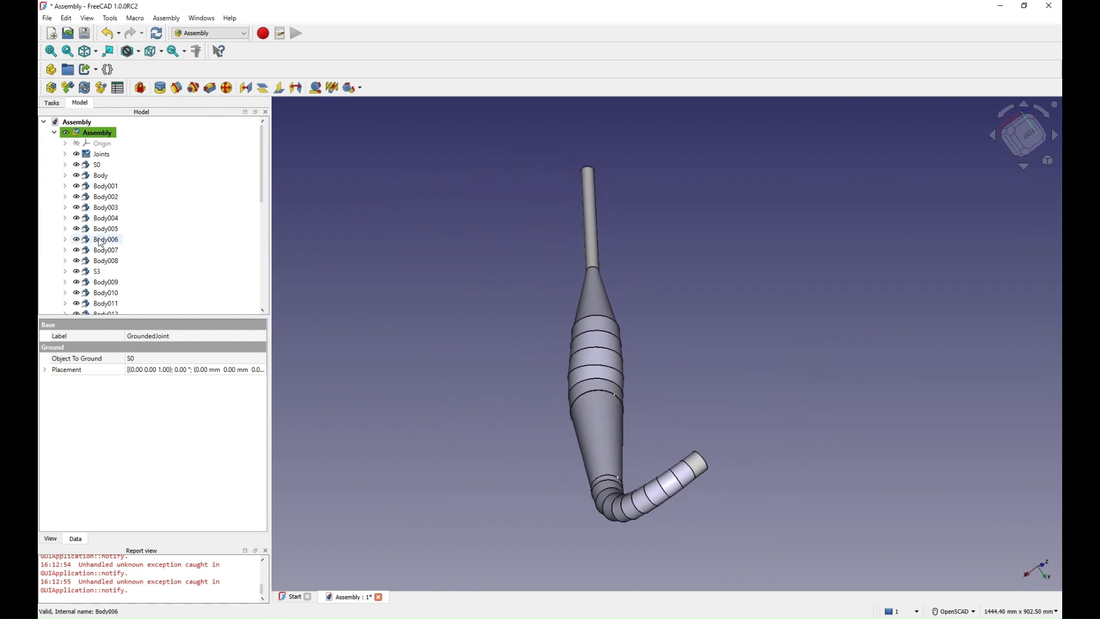
pyautogui.click(65, 165)
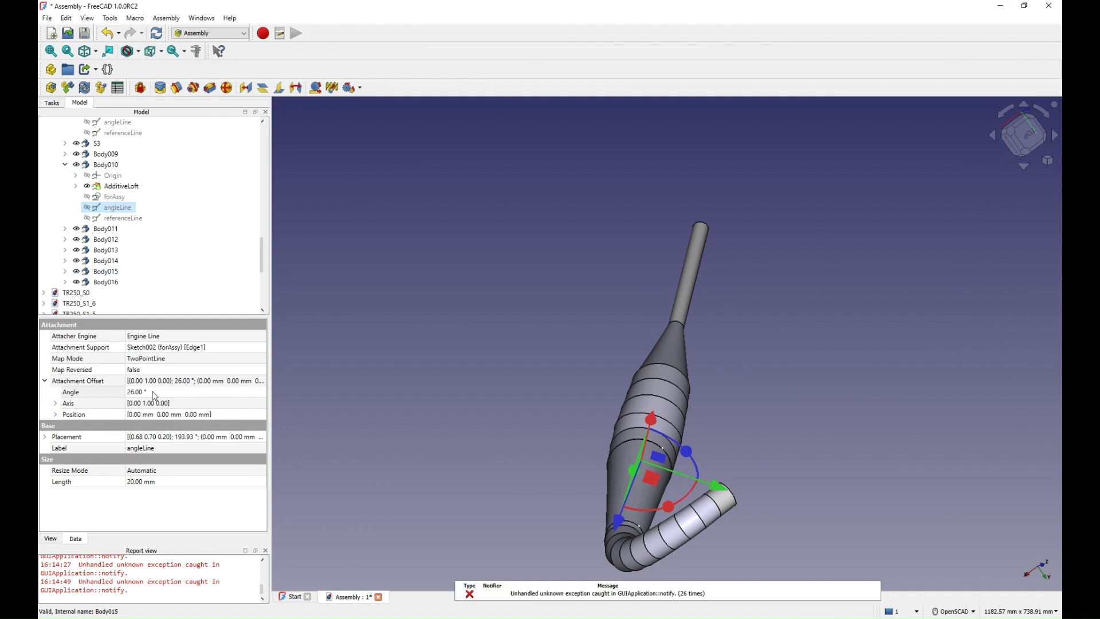
pyautogui.click(155, 393)
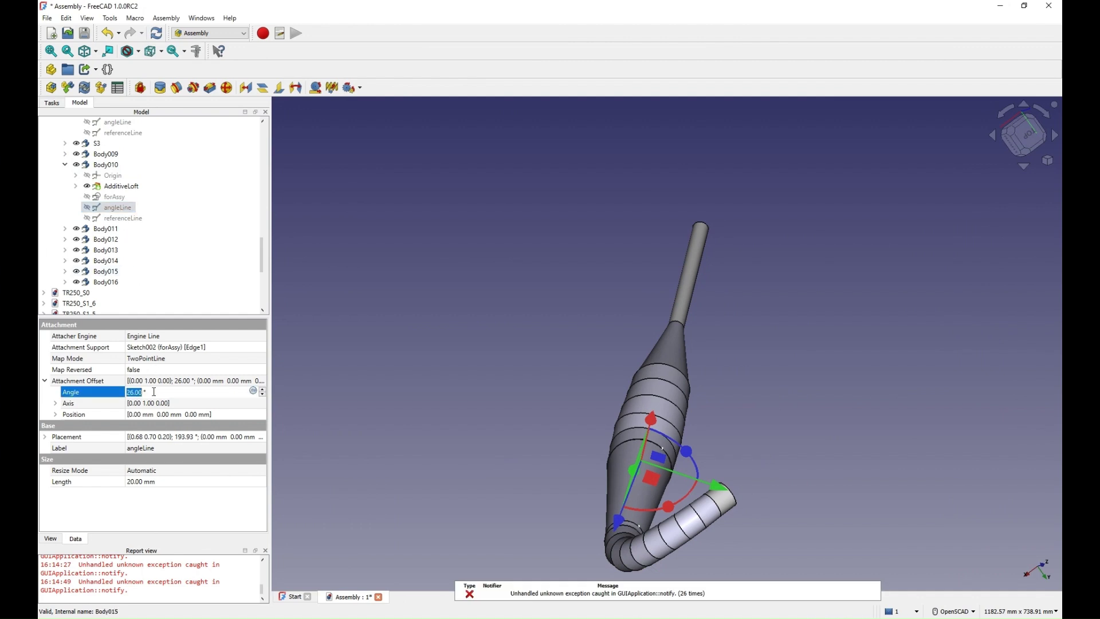
pyautogui.press('Return')
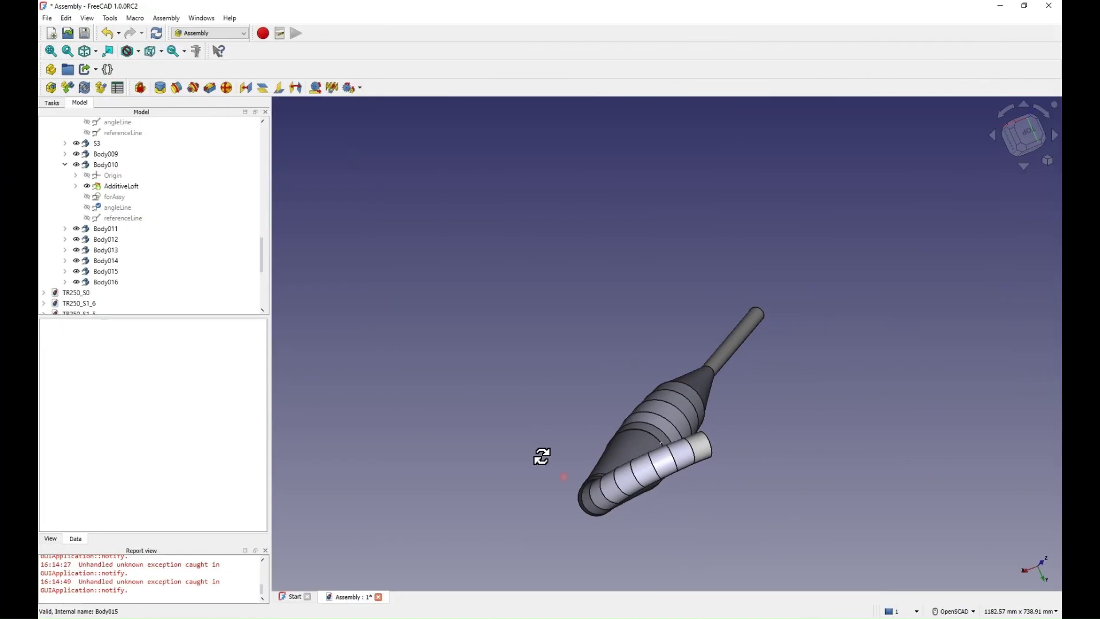
pyautogui.moveTo(542, 457); pyautogui.dragTo(422, 233)
pyautogui.click(156, 32)
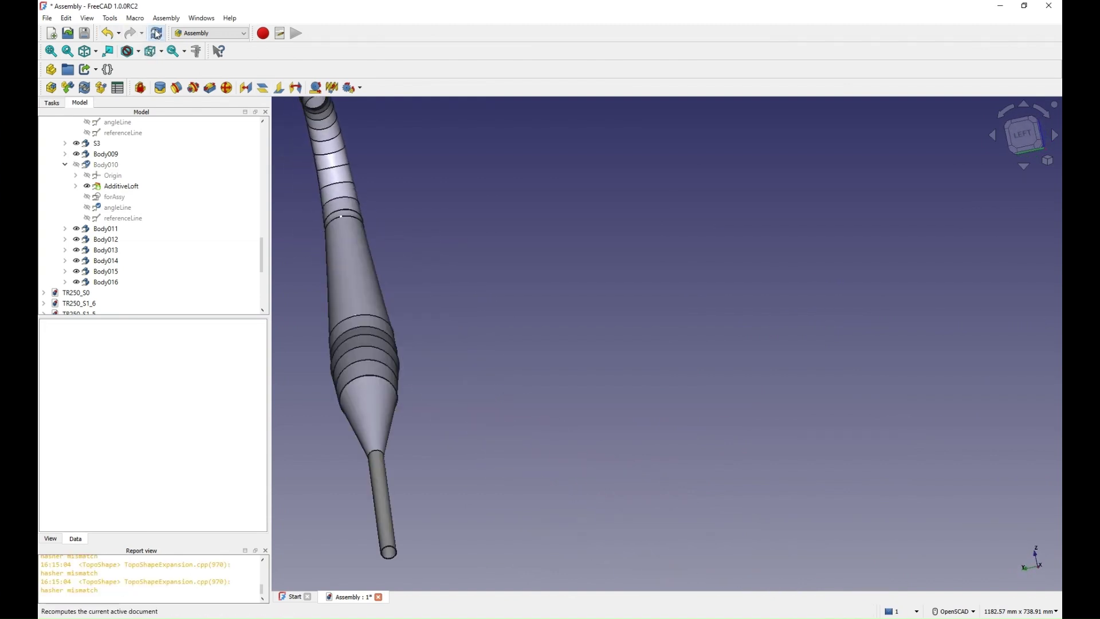
# Step: Set the attachment offset angle of Body008's angleLine to 15° and recompute the assembly
pyautogui.moveTo(495, 333); pyautogui.dragTo(459, 258)
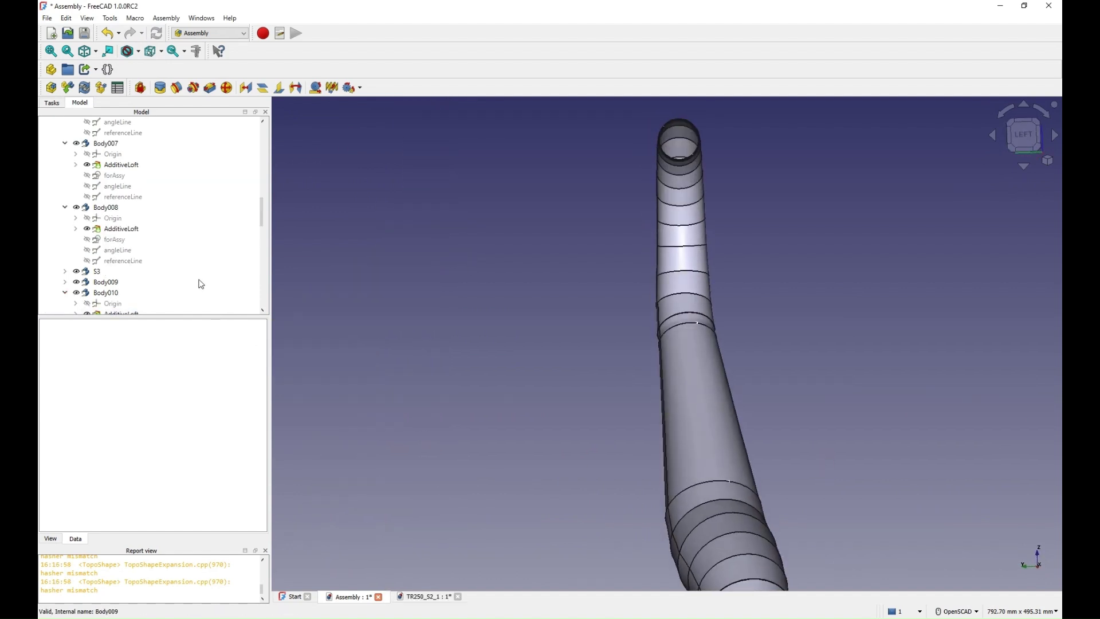
pyautogui.click(119, 249)
pyautogui.click(187, 391)
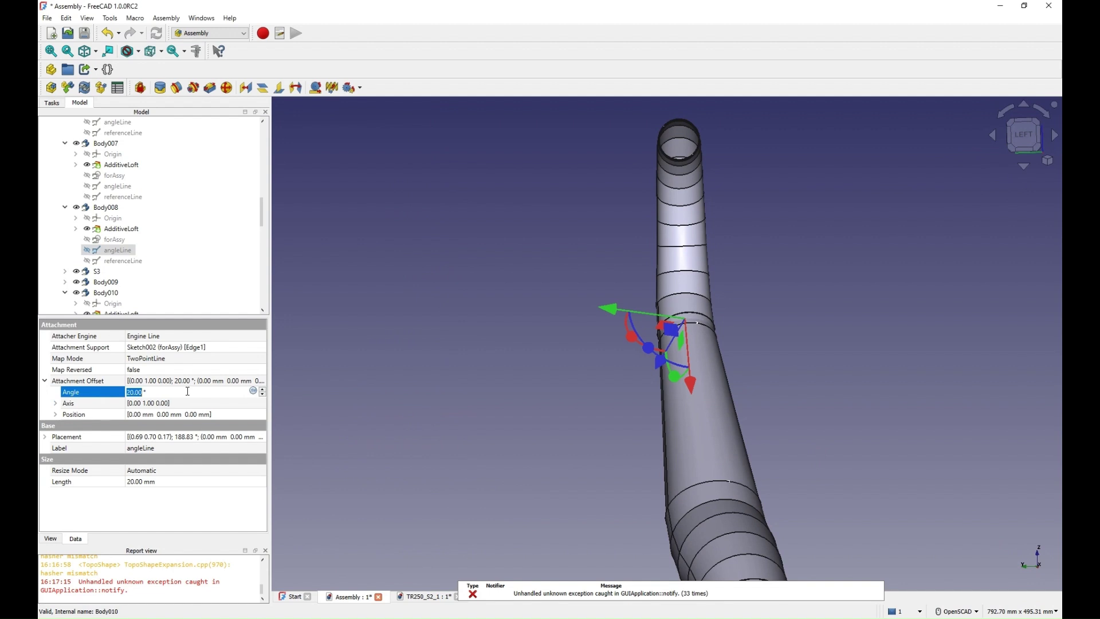
pyautogui.press('Return')
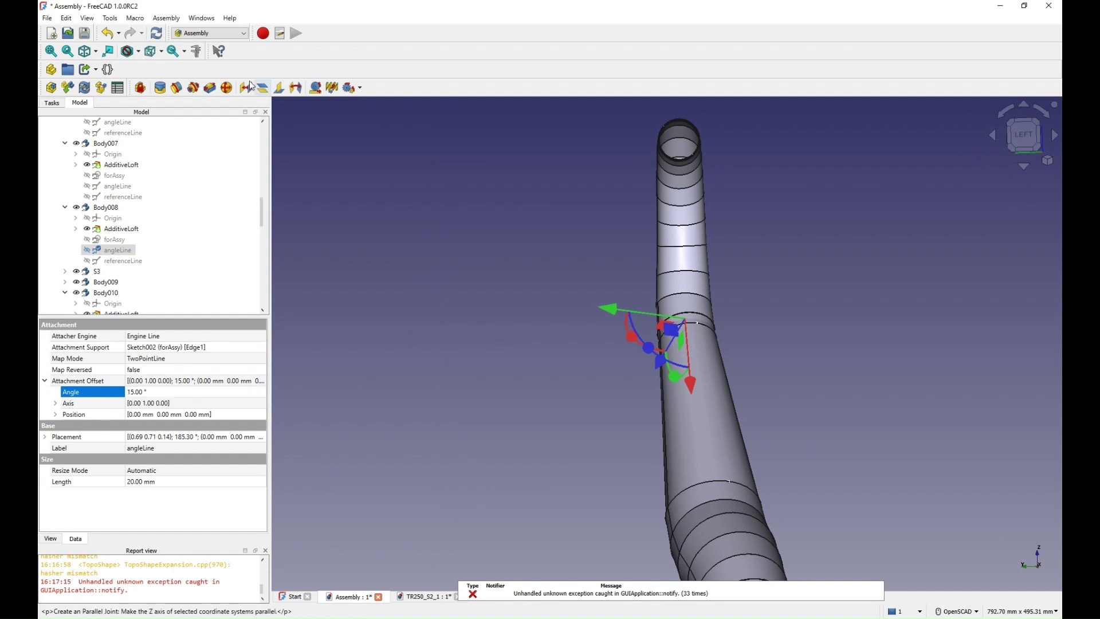
pyautogui.click(157, 33)
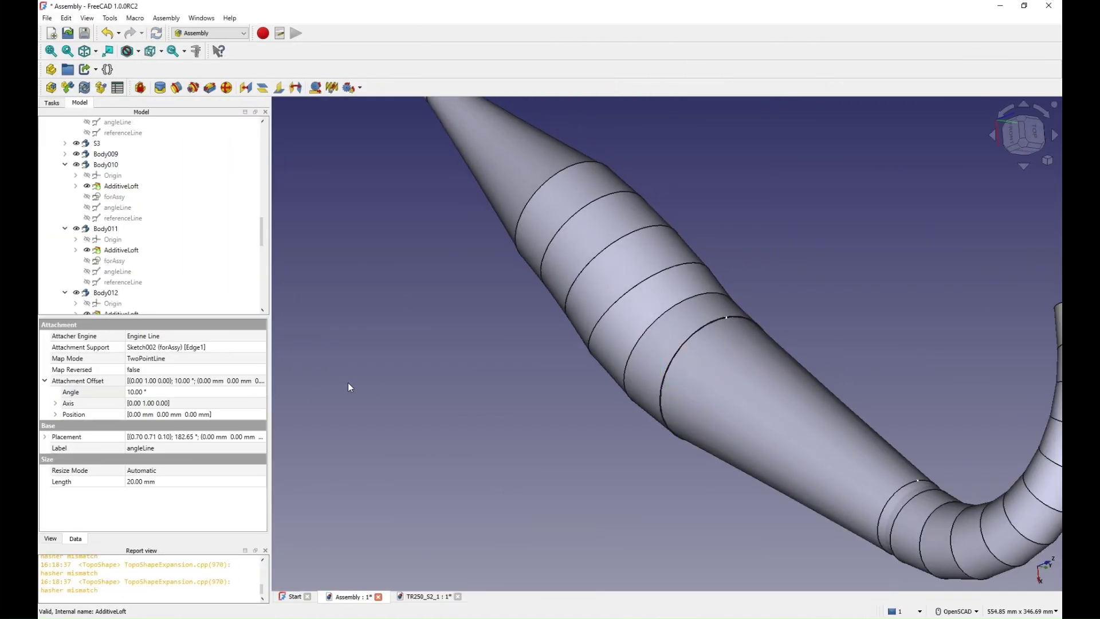
# Step: Set the attachment offset angle of Body010's angleLine to 30° and recompute the assembly
pyautogui.click(349, 386)
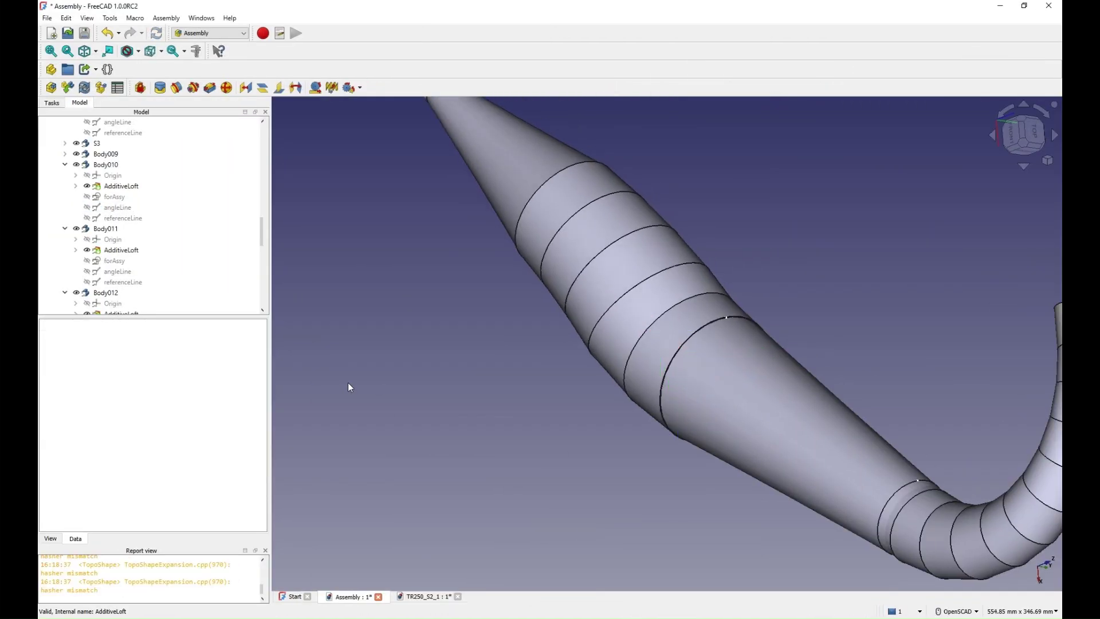
pyautogui.moveTo(453, 389); pyautogui.dragTo(355, 383)
pyautogui.click(119, 207)
pyautogui.scroll(-1, 120, 206)
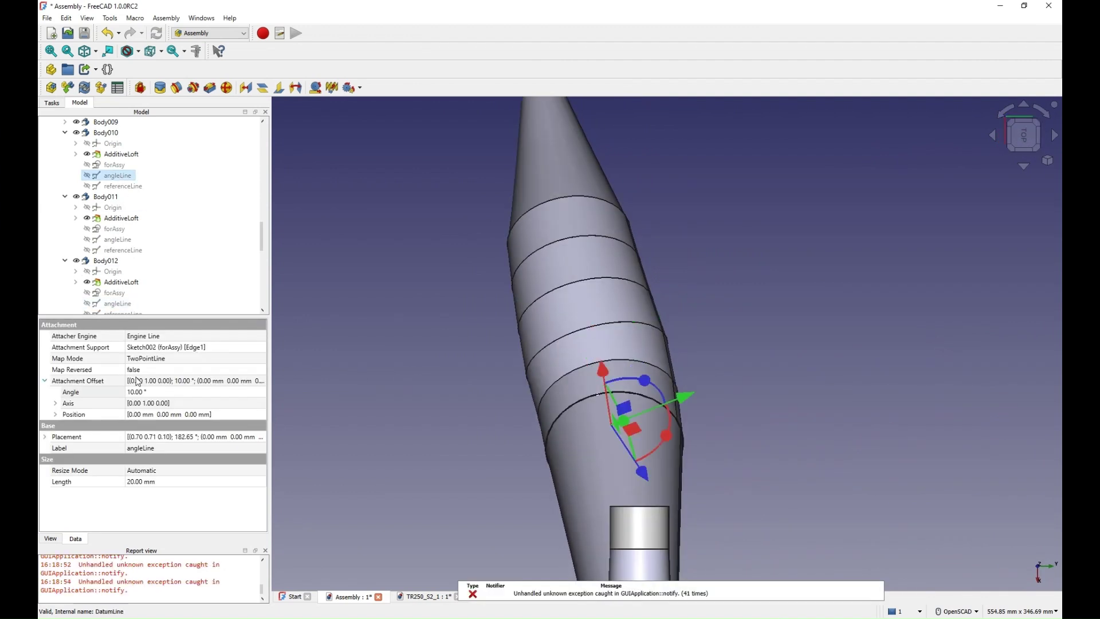
pyautogui.click(153, 391)
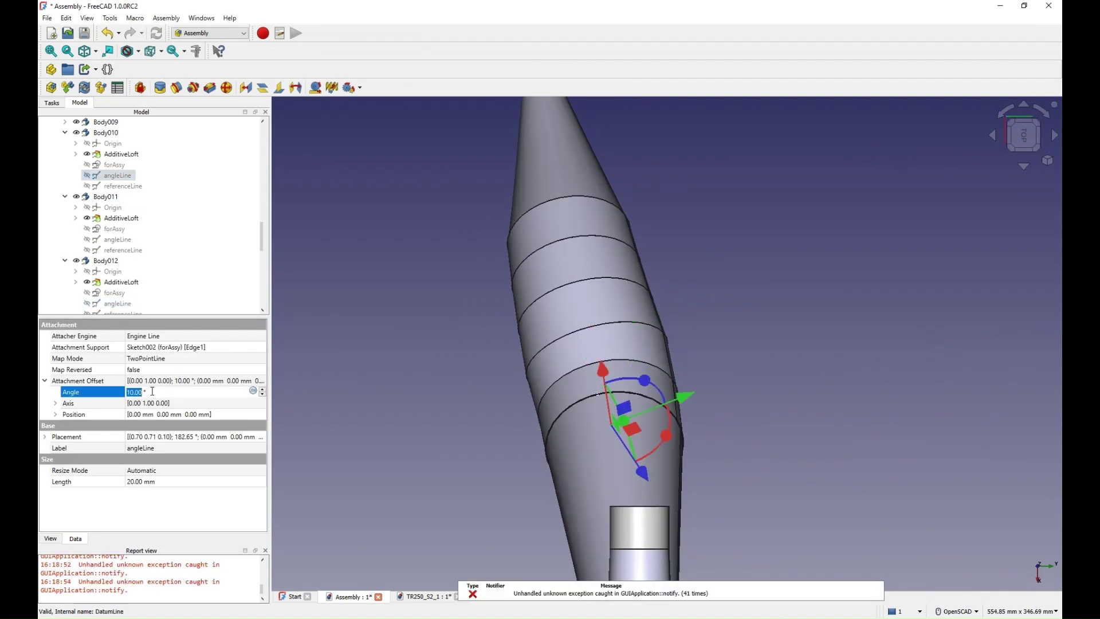
pyautogui.press('Return')
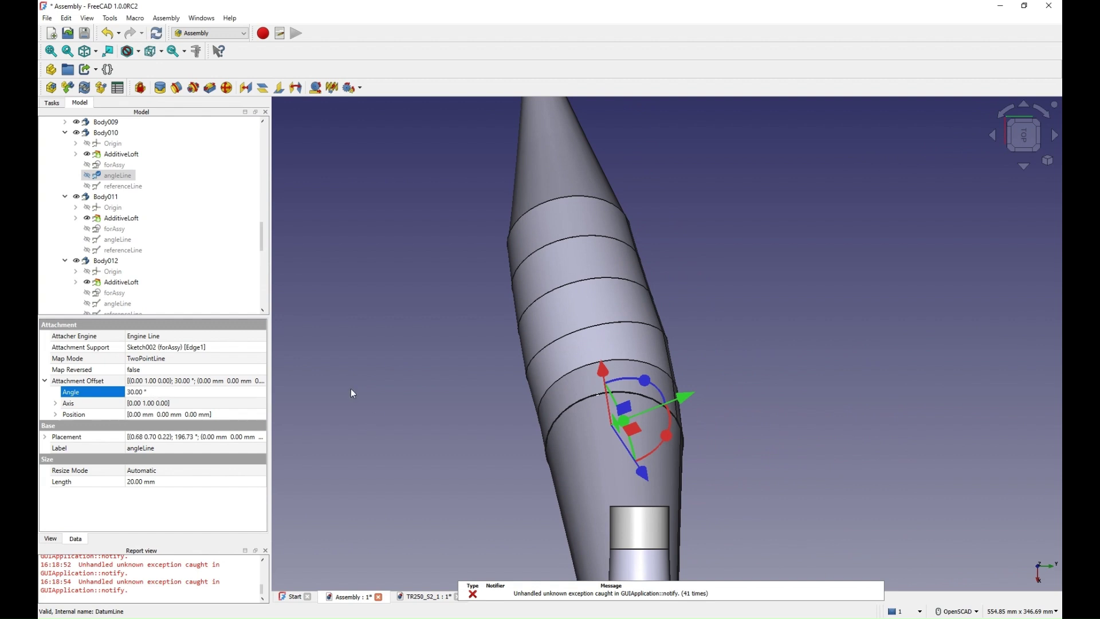
pyautogui.click(157, 35)
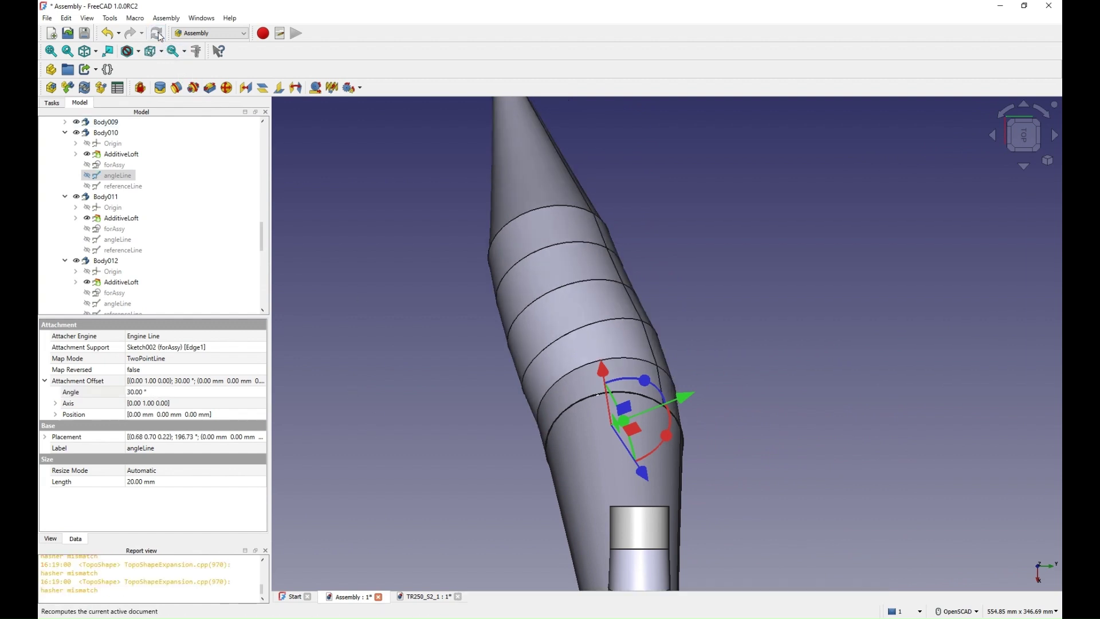
# Step: Set the Bottom Angle in the TR250_S6_3 spreadsheet to 3.5 and return to the assembly
pyautogui.moveTo(447, 432); pyautogui.dragTo(502, 405)
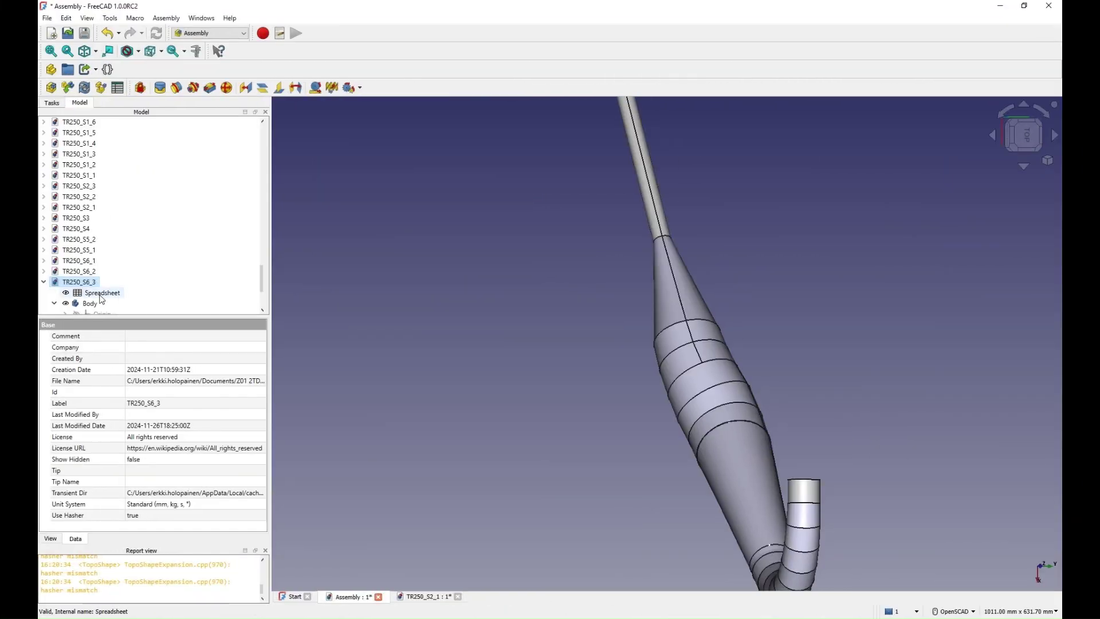
pyautogui.doubleClick(101, 297)
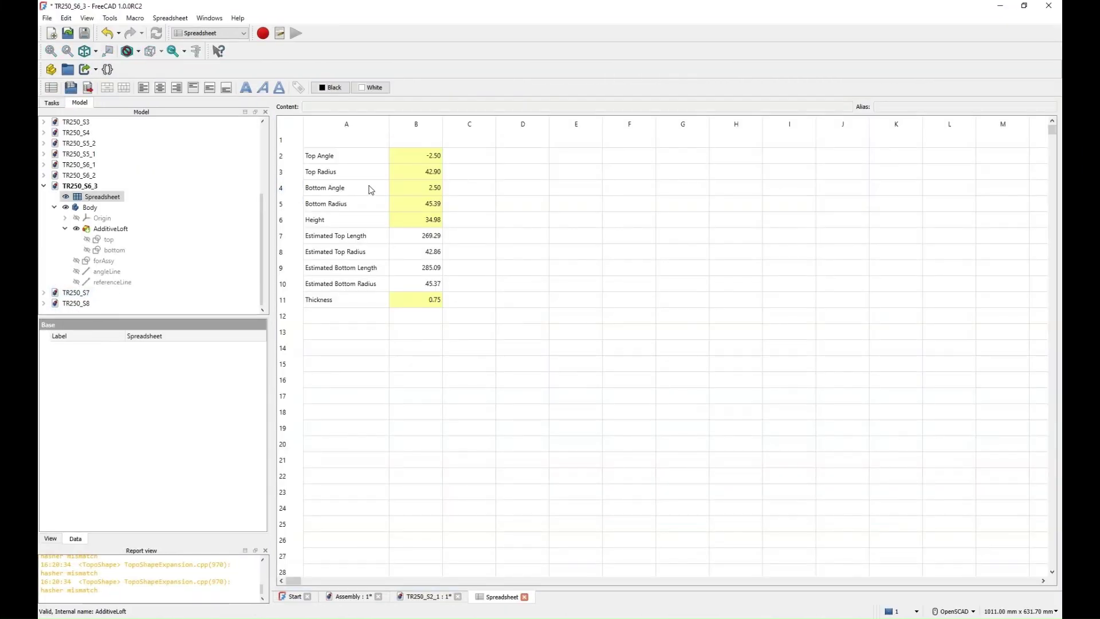
pyautogui.click(405, 192)
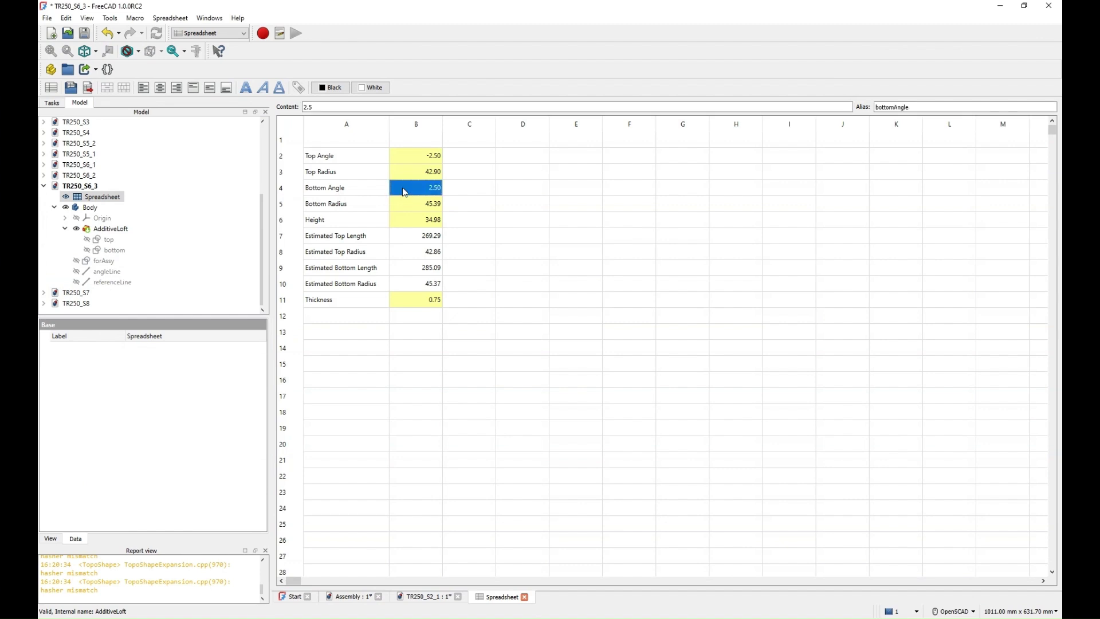
pyautogui.write('3.')
pyautogui.press('Return')
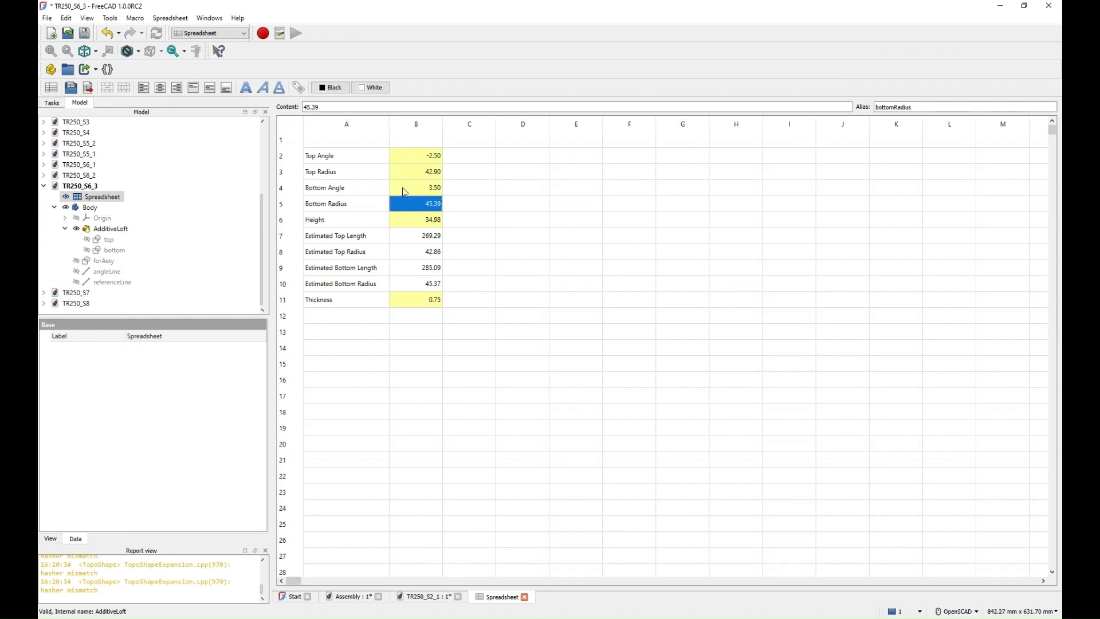
pyautogui.click(524, 597)
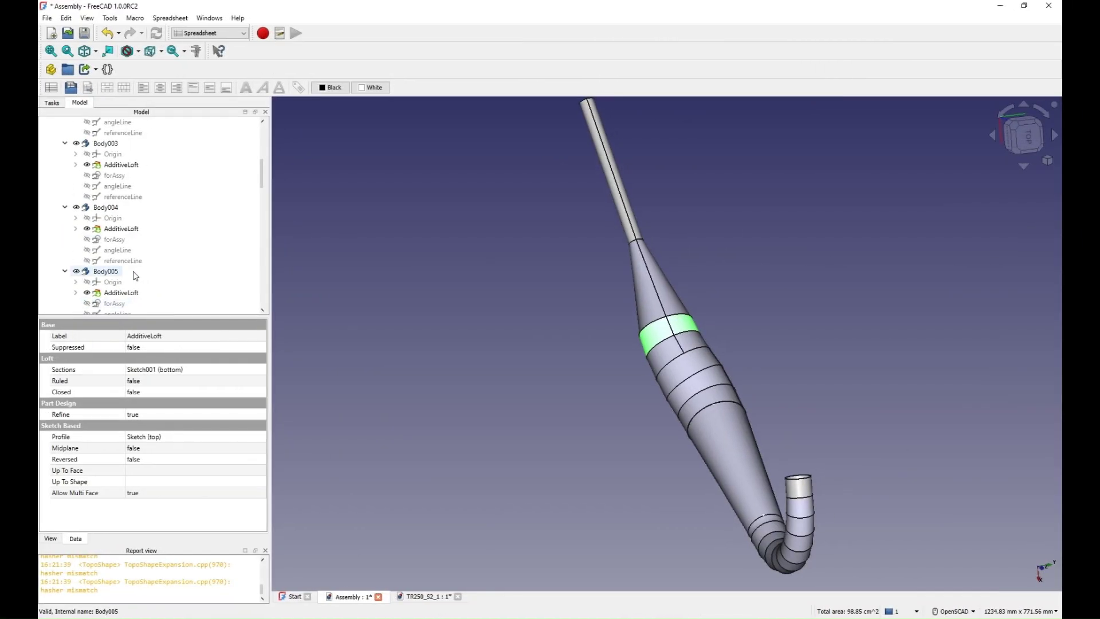
# Step: Set the Top Angle in the TR250_S6_3 spreadsheet to -3.5, then recompute the assembly
pyautogui.scroll(-3, 144, 279)
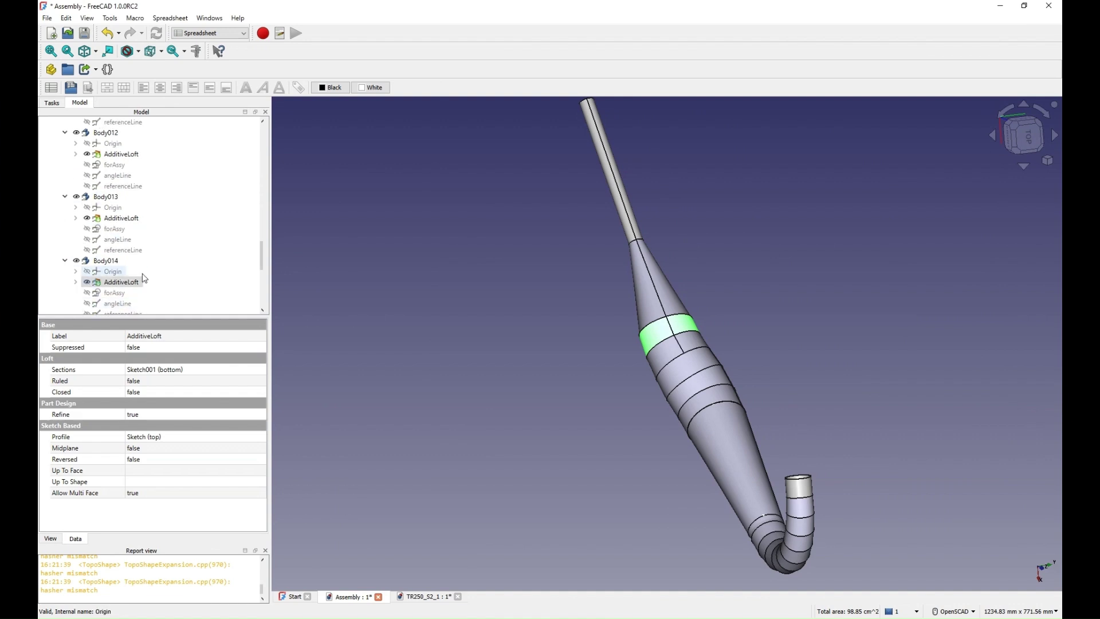
pyautogui.scroll(-5, 144, 278)
pyautogui.click(81, 282)
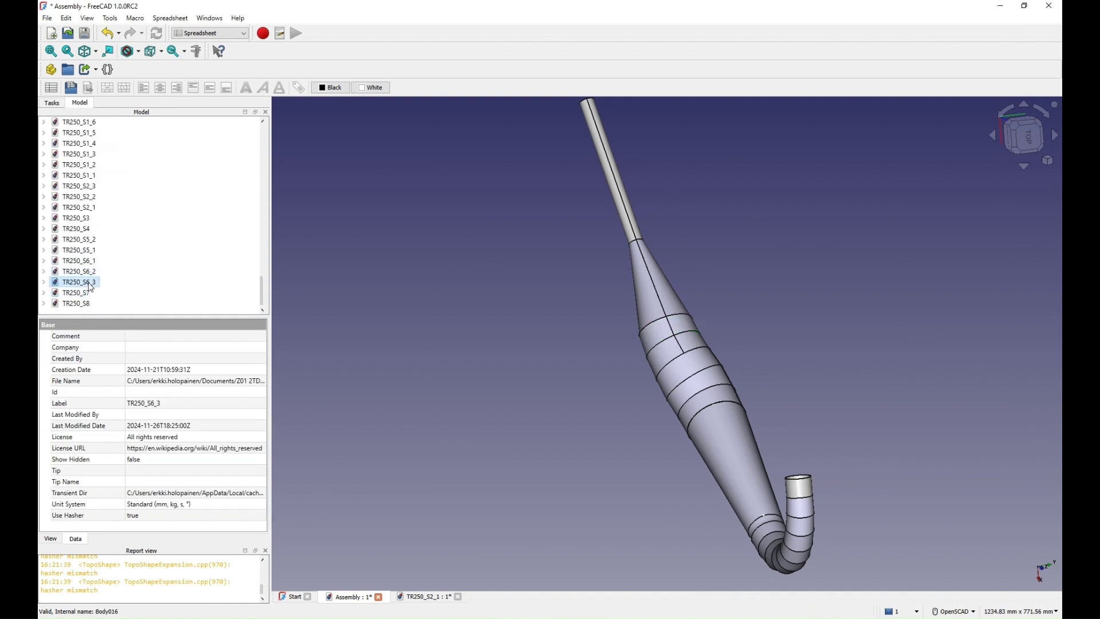
pyautogui.click(43, 281)
pyautogui.doubleClick(91, 293)
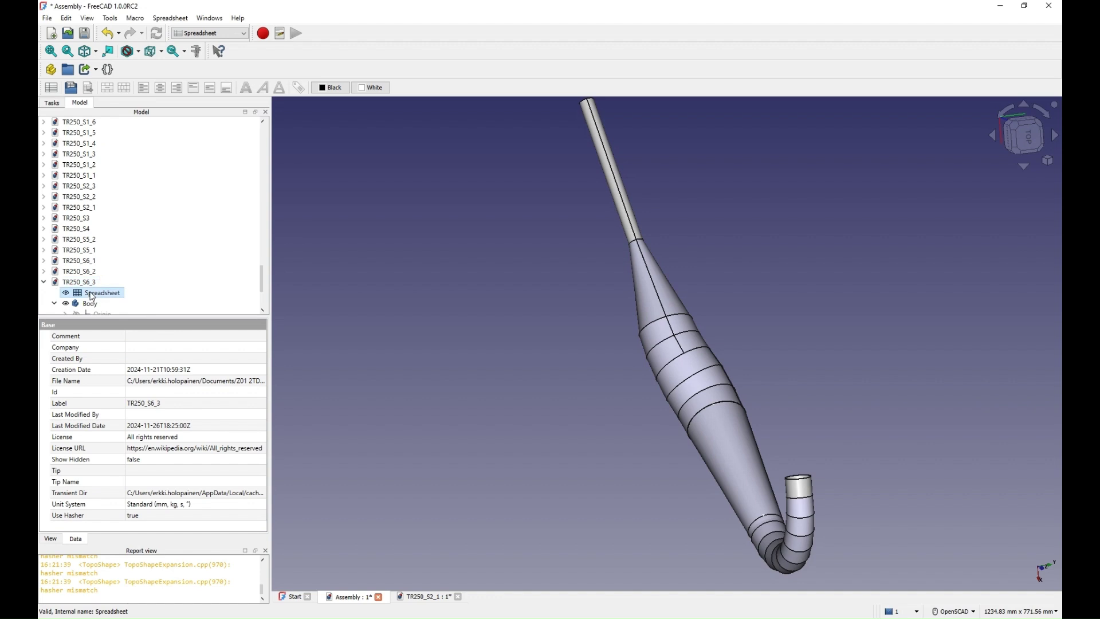
pyautogui.click(416, 157)
pyautogui.write('-3.5')
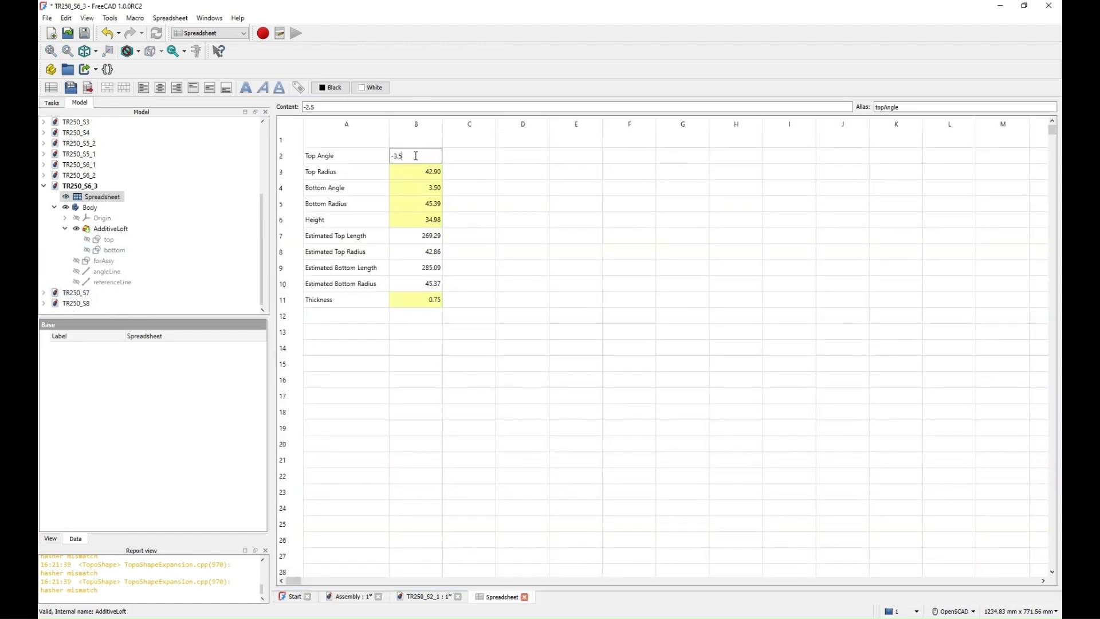
pyautogui.press('Return')
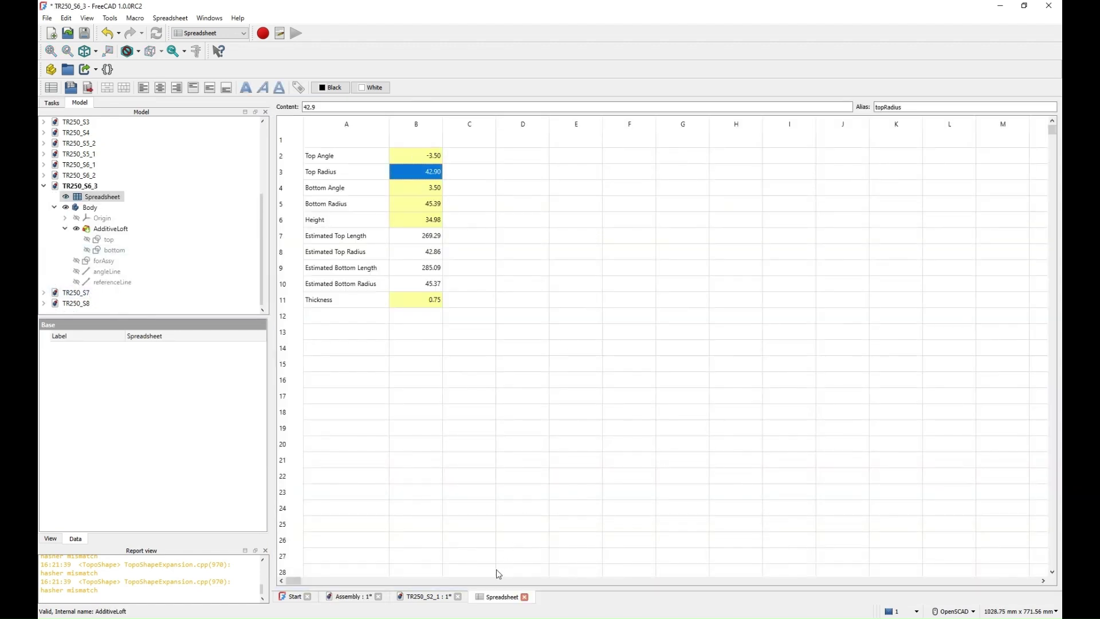
pyautogui.click(526, 596)
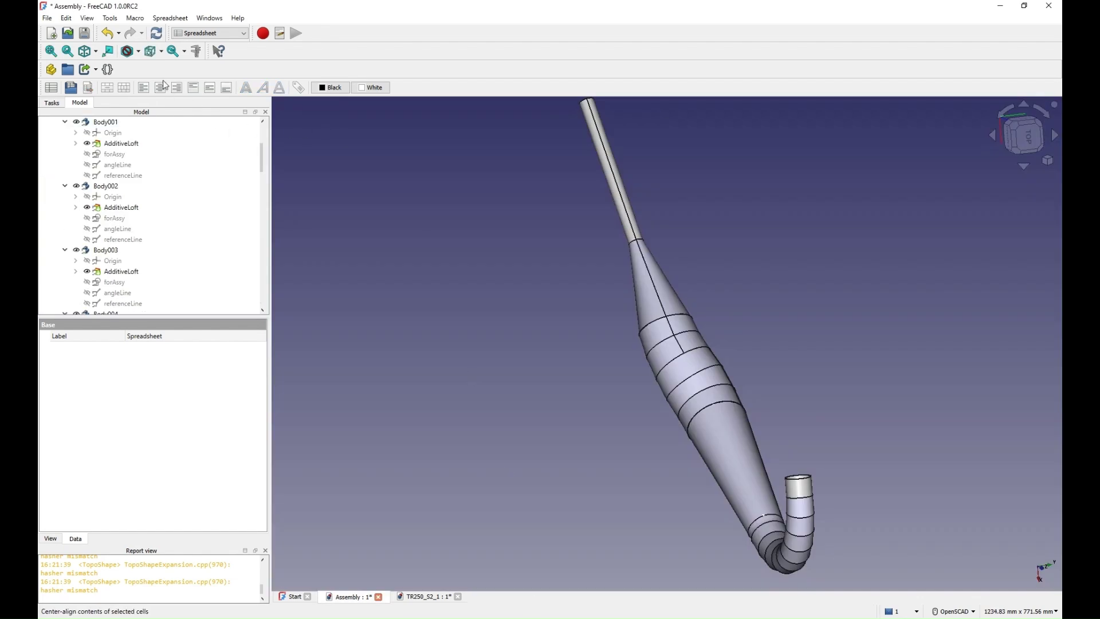
pyautogui.click(157, 34)
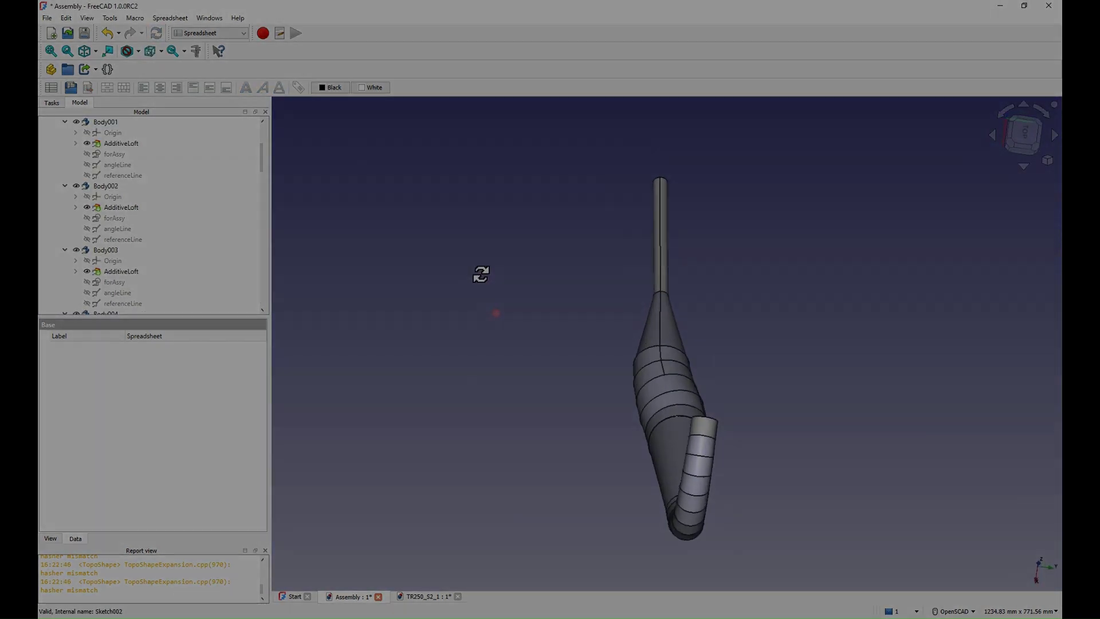